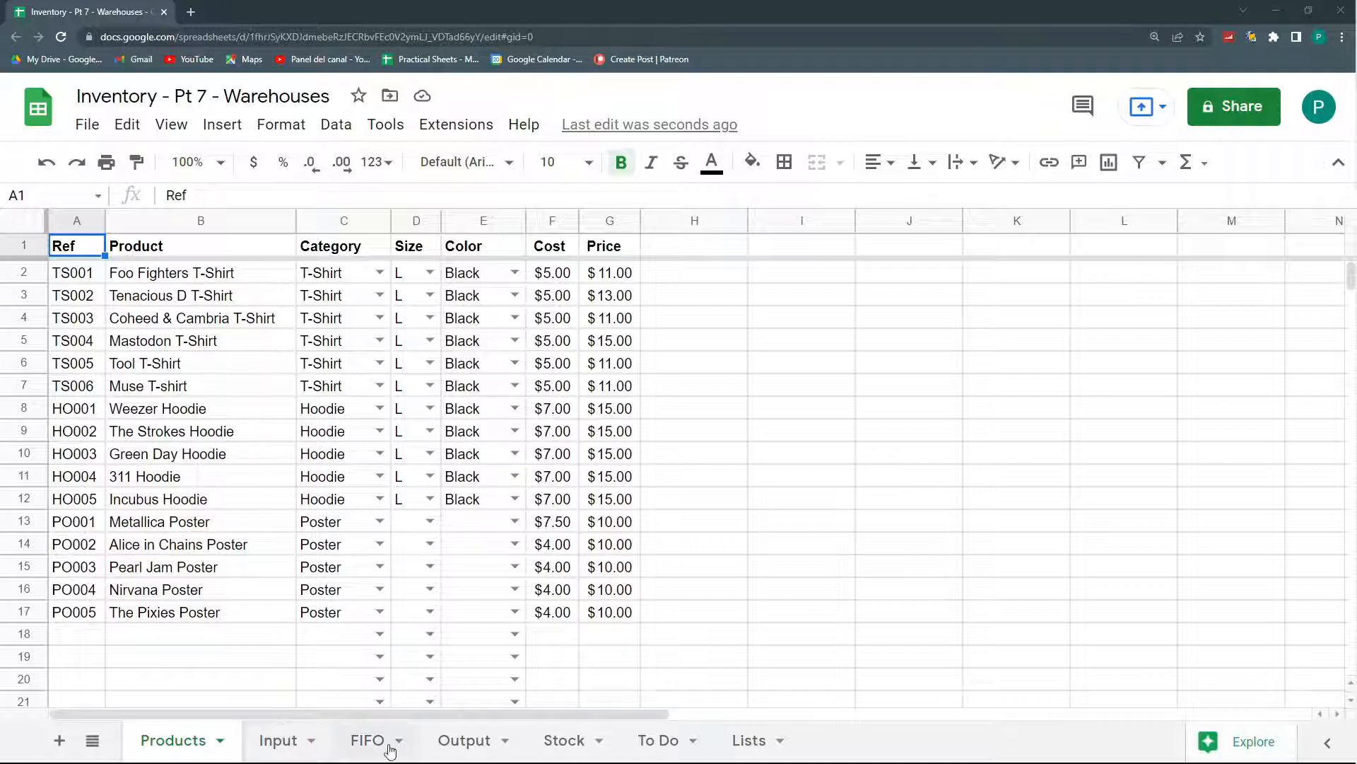
# Move the FIFO sheet so it sits between the To Do and Lists sheets
pyautogui.click(364, 739)
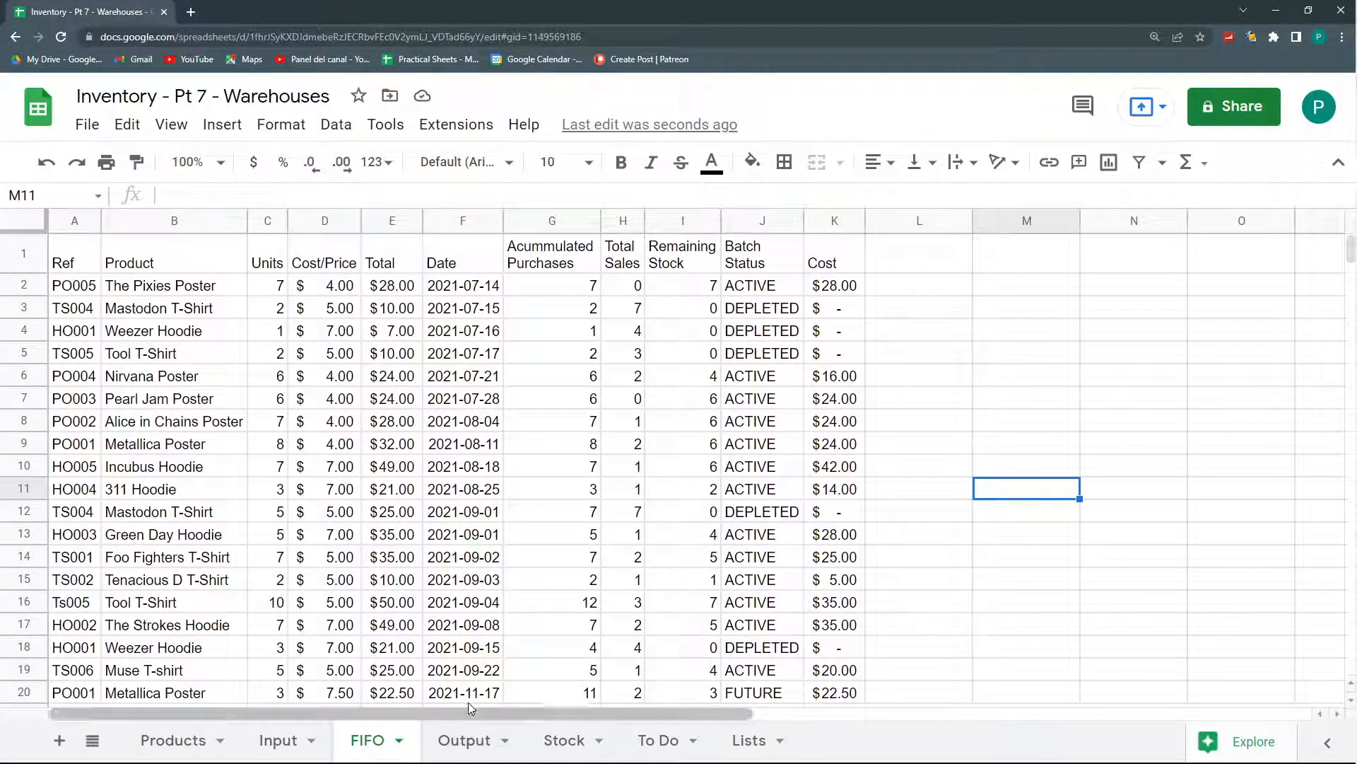
pyautogui.click(891, 562)
pyautogui.moveTo(367, 745); pyautogui.dragTo(806, 742)
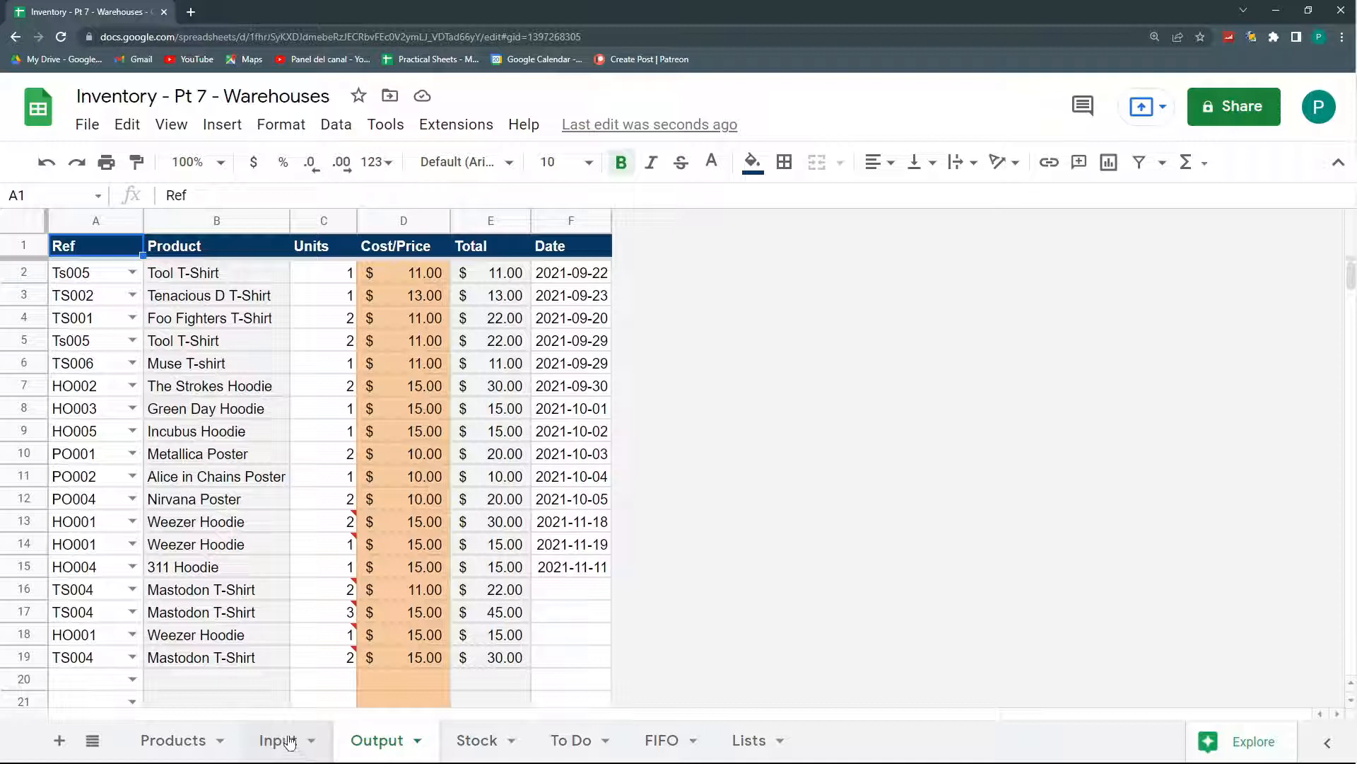
# Add a column after Date on the Input sheet and give it the header Location
pyautogui.click(289, 742)
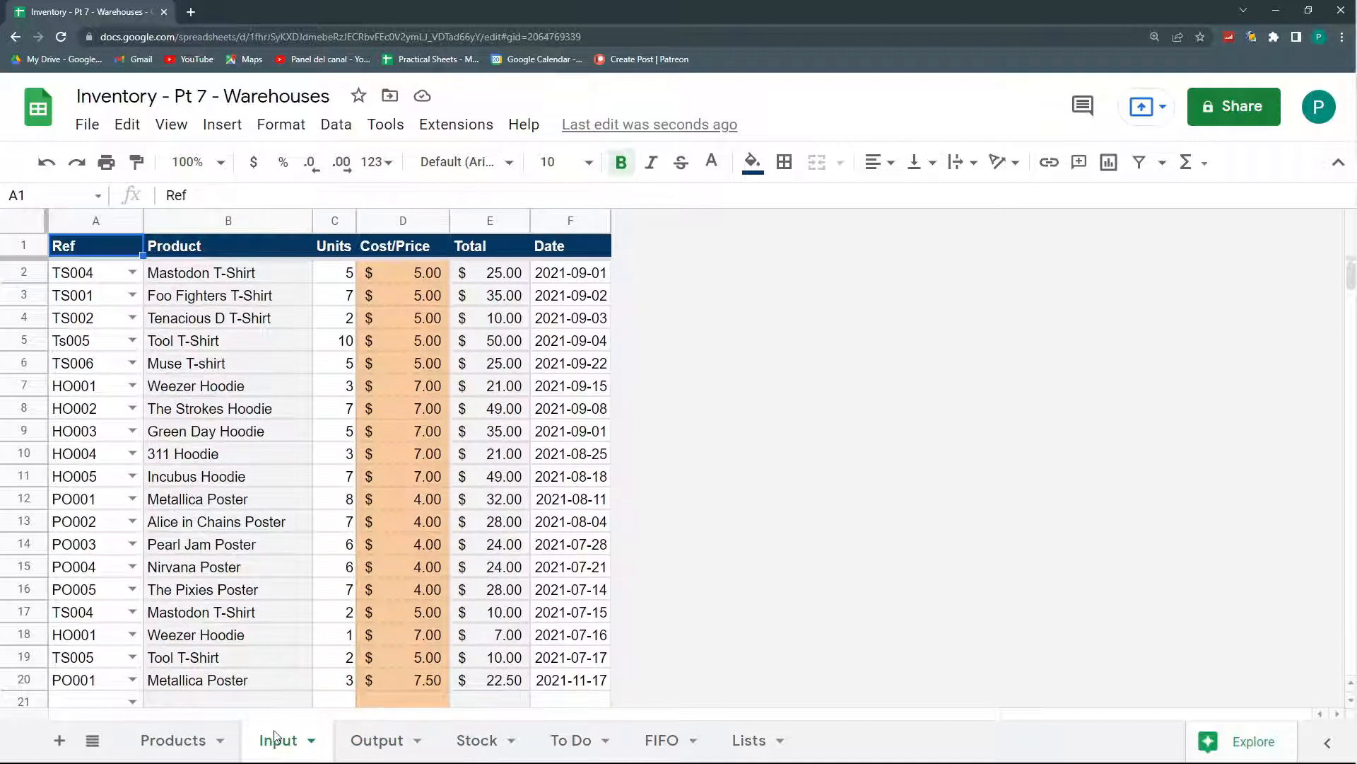
pyautogui.scroll(-2, 329, 624)
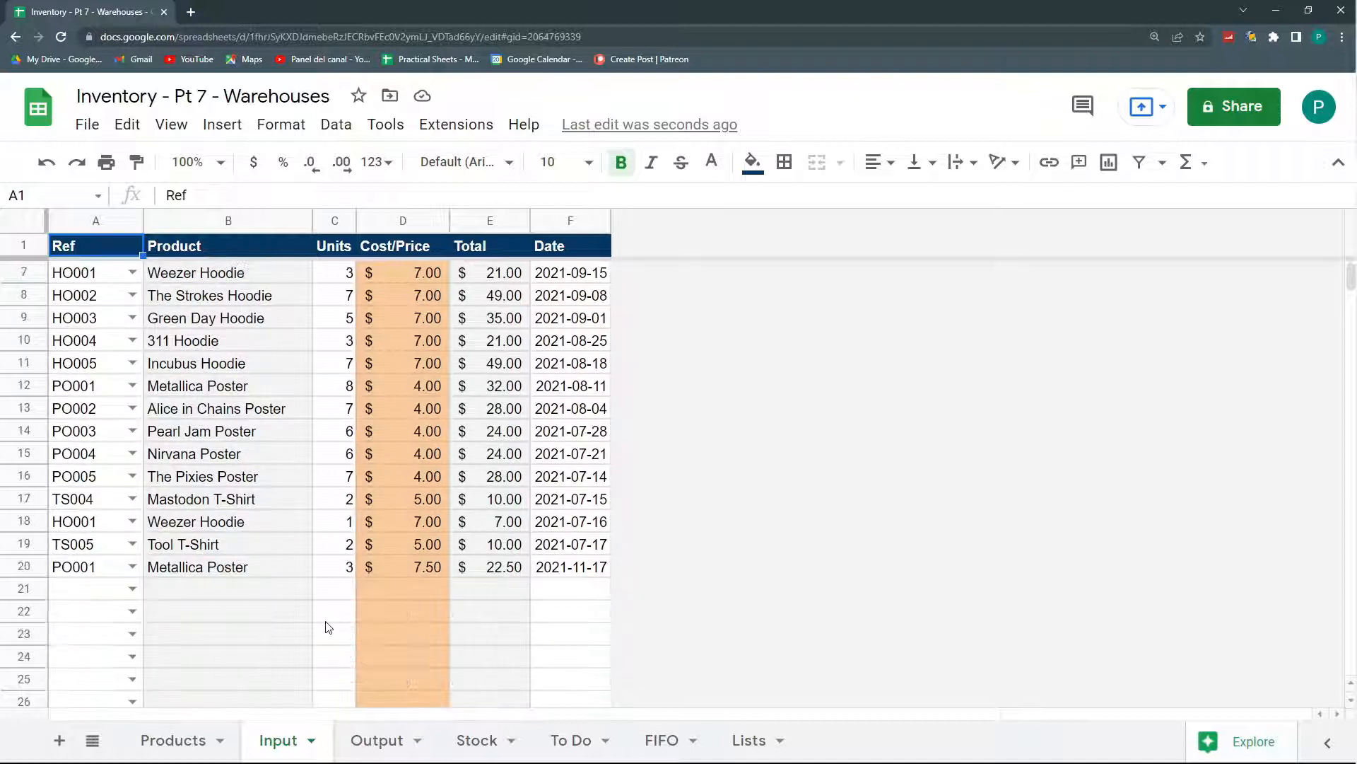
pyautogui.scroll(2, 326, 631)
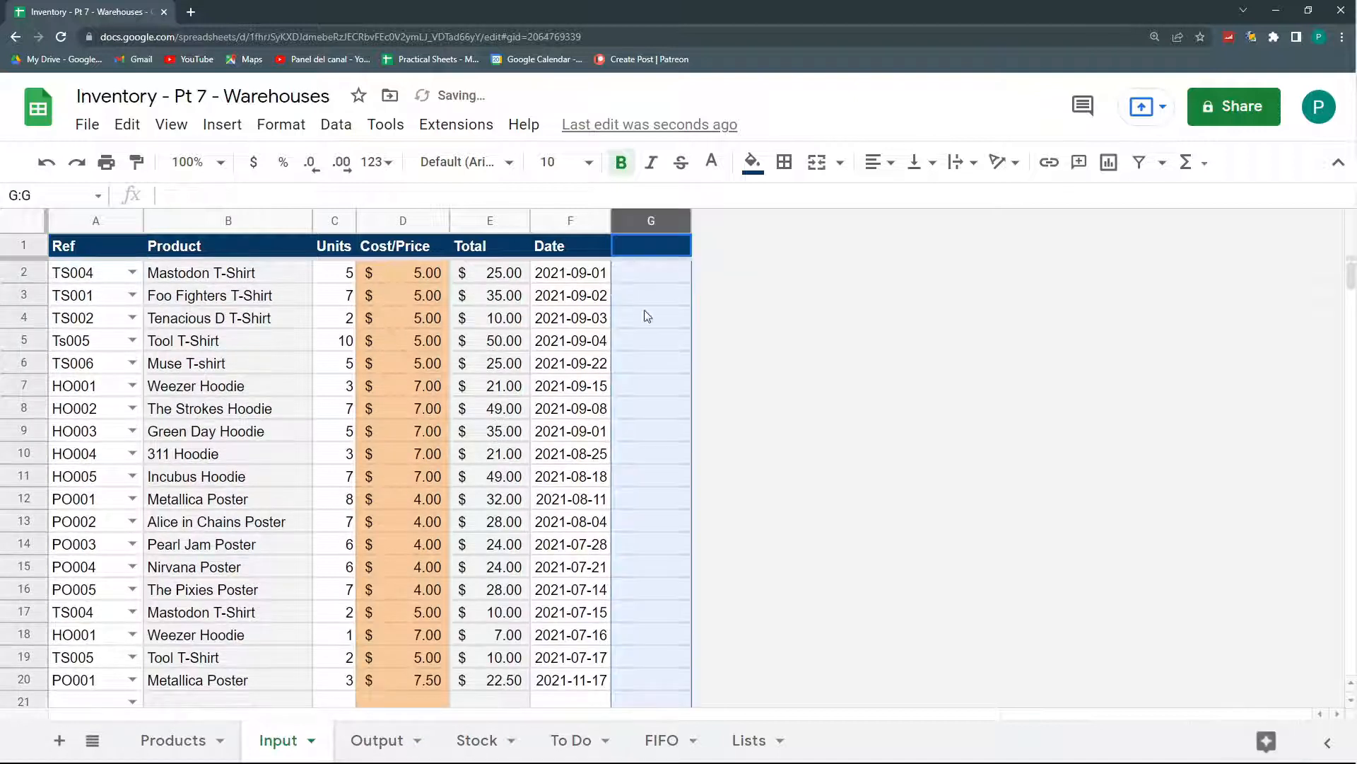
pyautogui.click(642, 296)
pyautogui.click(635, 242)
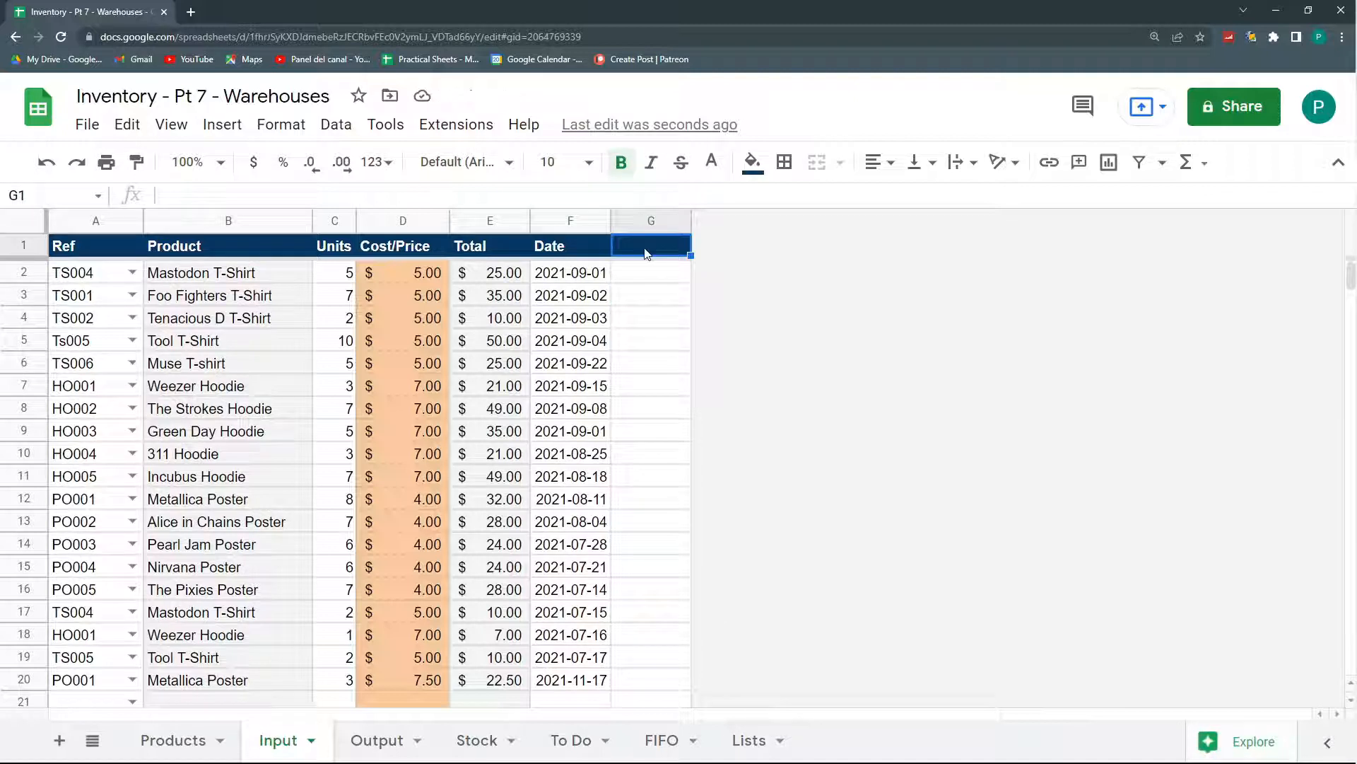
pyautogui.write('Location')
pyautogui.press('Return')
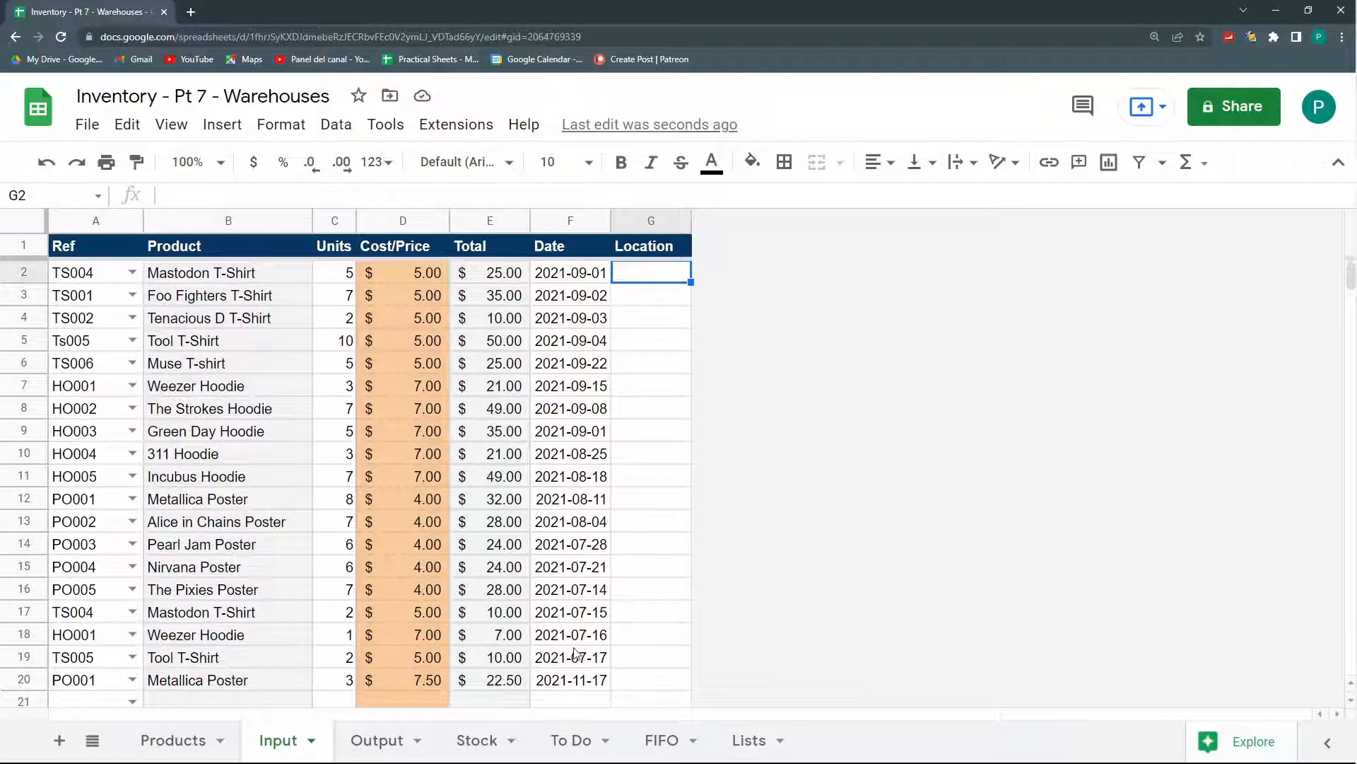
# Add a Location header in cell D1 of the Lists sheet
pyautogui.click(753, 739)
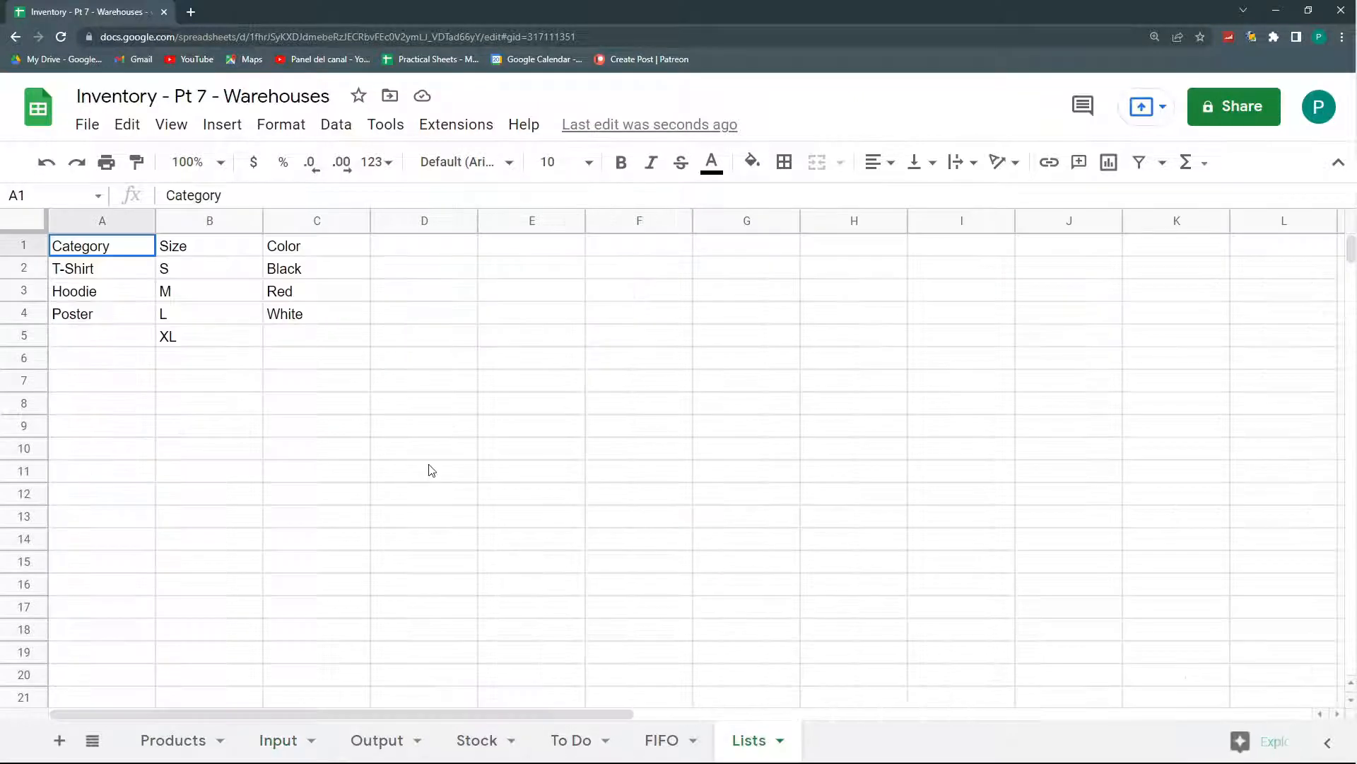
pyautogui.click(414, 252)
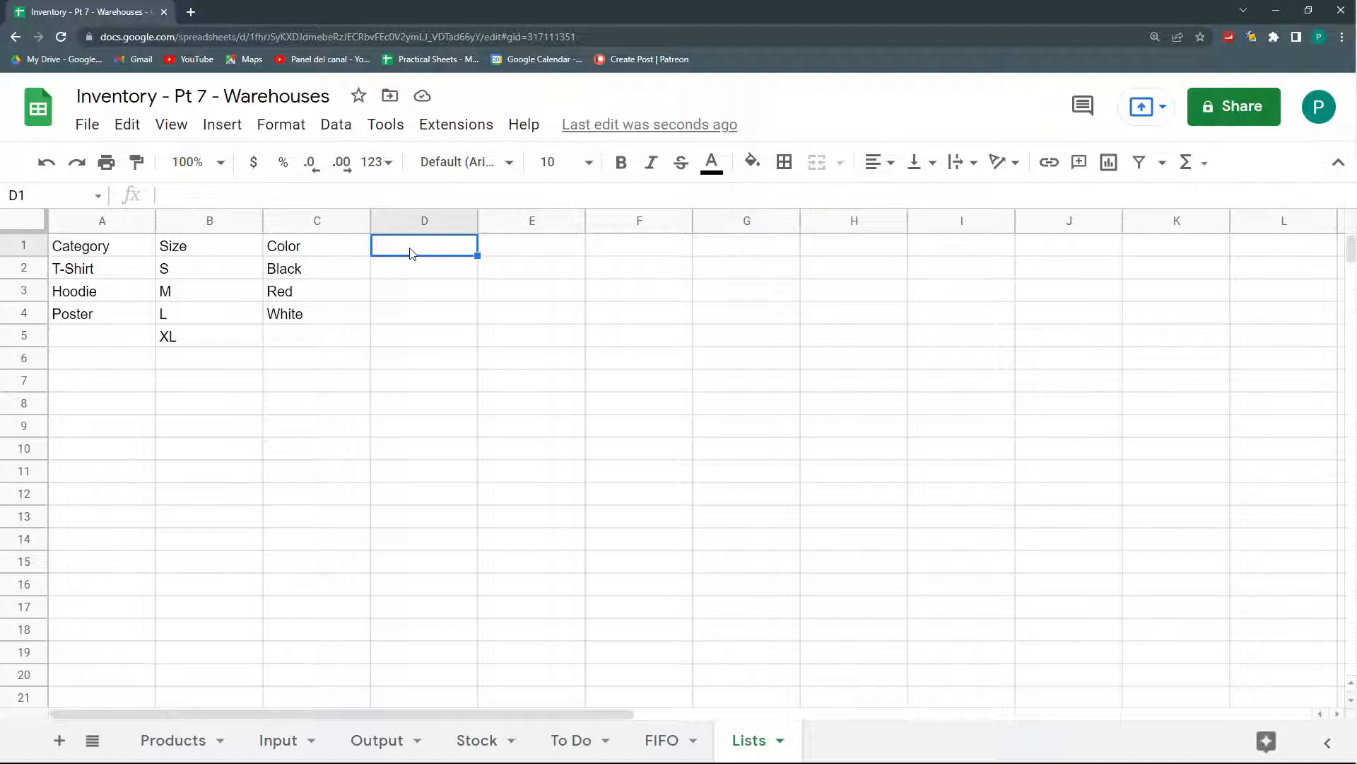
pyautogui.write('Location')
pyautogui.press('Return')
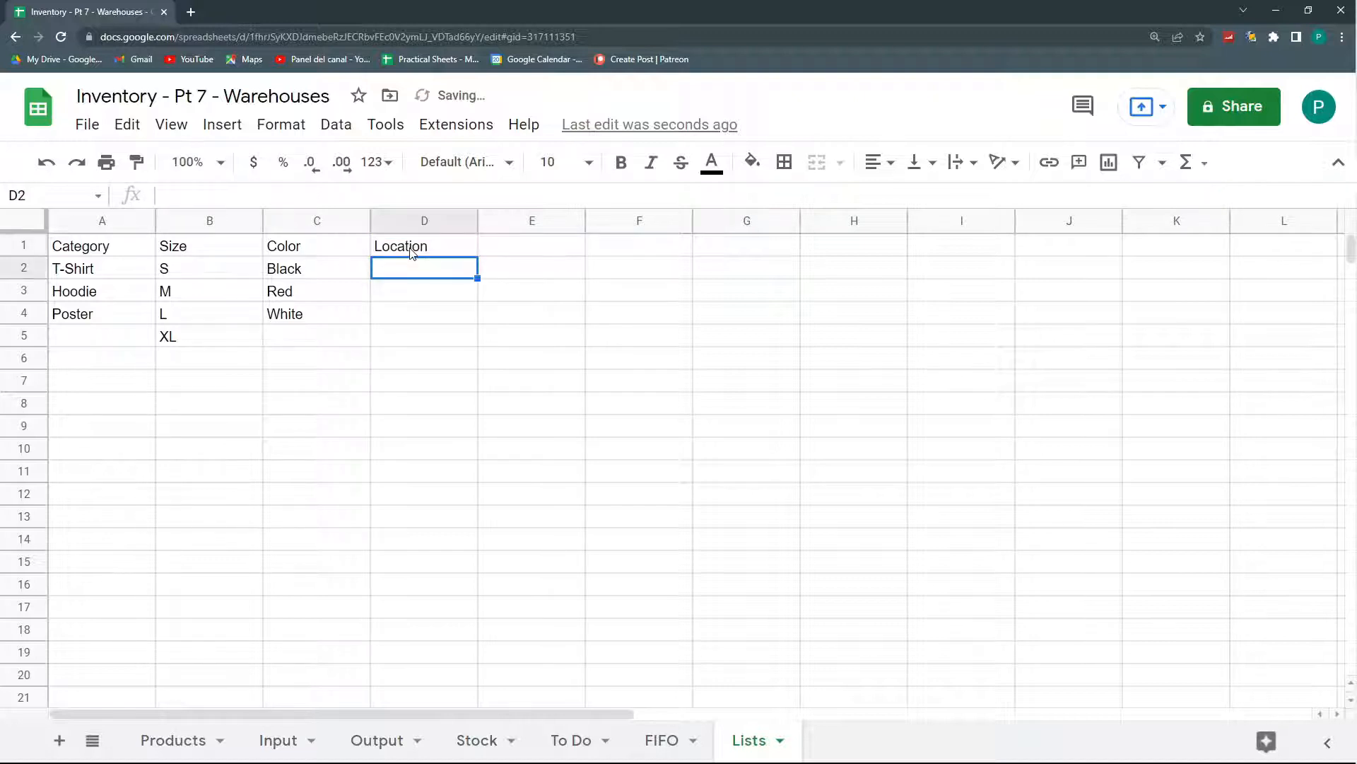
# Enter New York, San Francisco, Dallas and Miami in cells D2 to D5 under Location
pyautogui.write('New ')
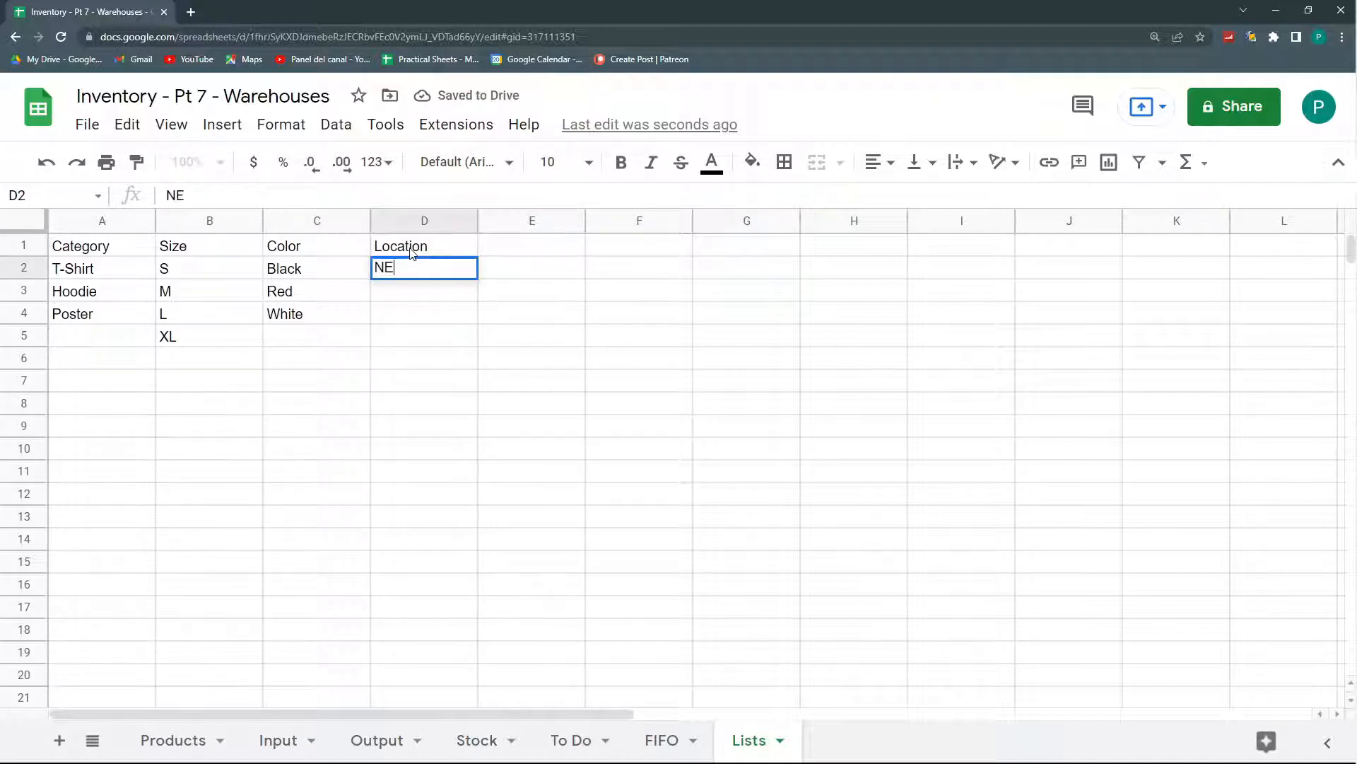
pyautogui.write('York')
pyautogui.press('Return')
pyautogui.write('San Francisco')
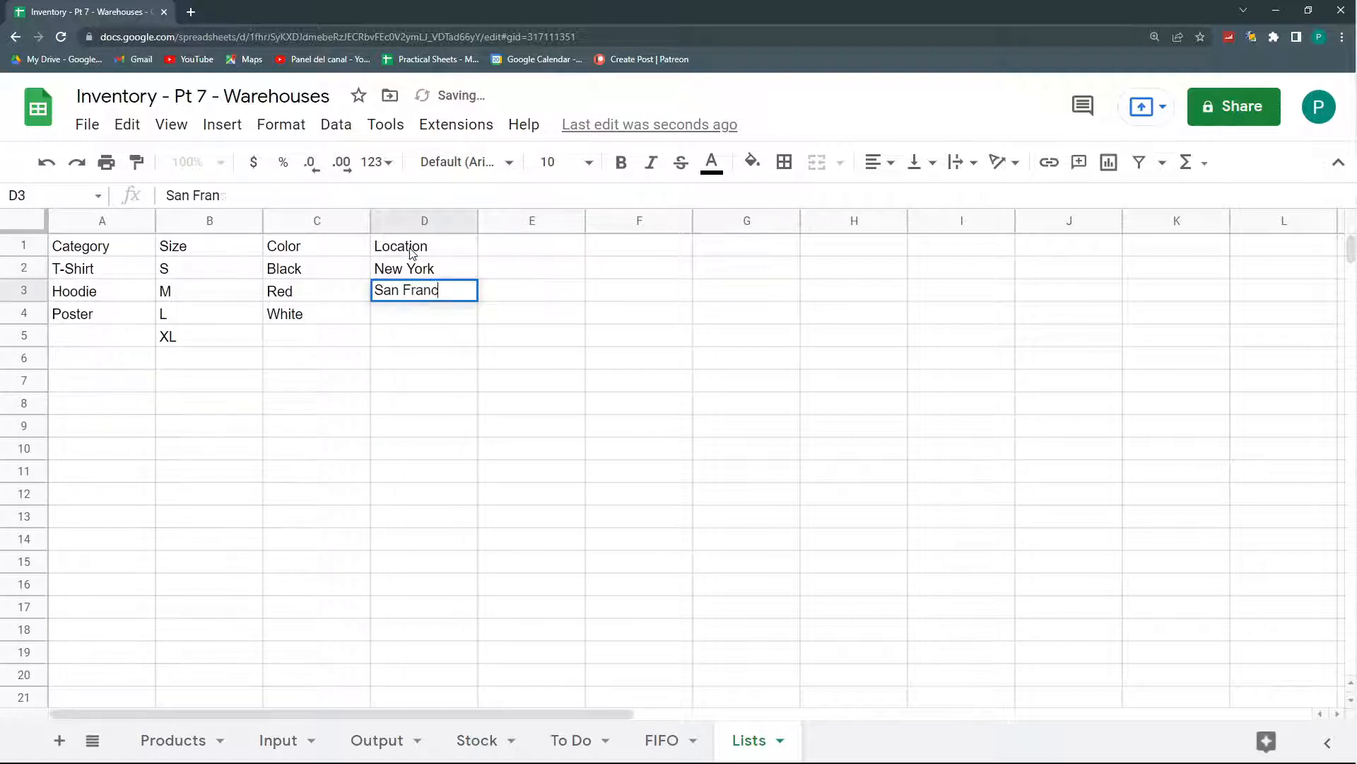
pyautogui.press('Return')
pyautogui.write('Dallas')
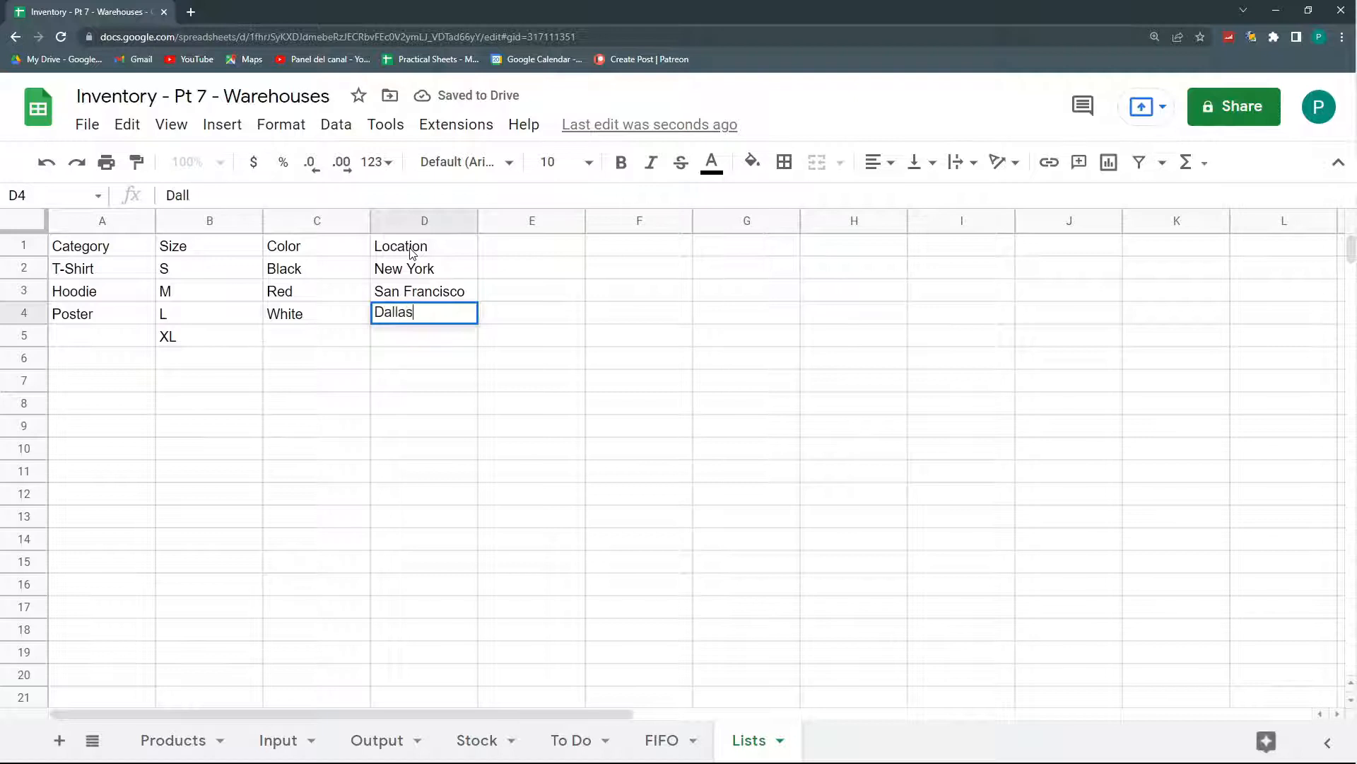
pyautogui.press('Return')
pyautogui.write('Miami')
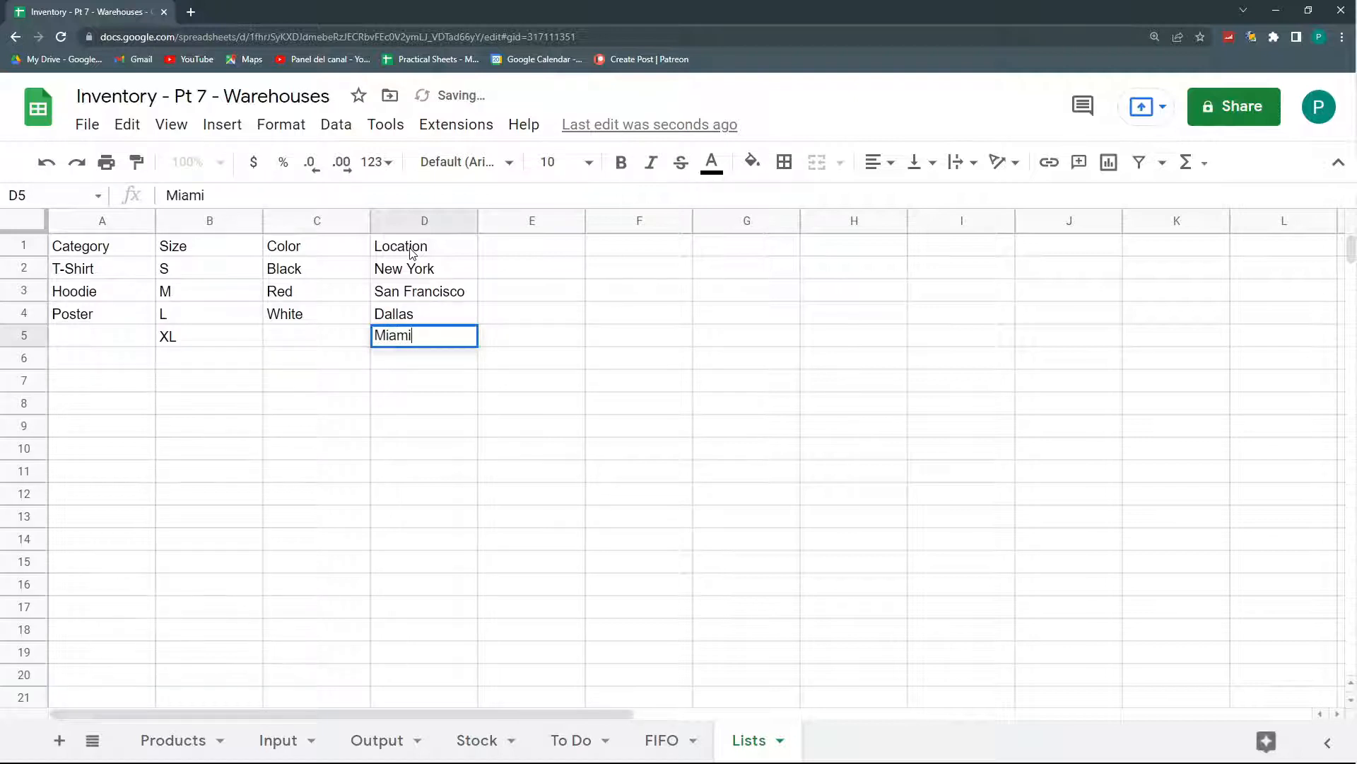
pyautogui.press('Return')
# Give cell G2 of the Input sheet a dropdown validation with its list taken from Lists!D2:D13, rejecting invalid input
pyautogui.click(283, 740)
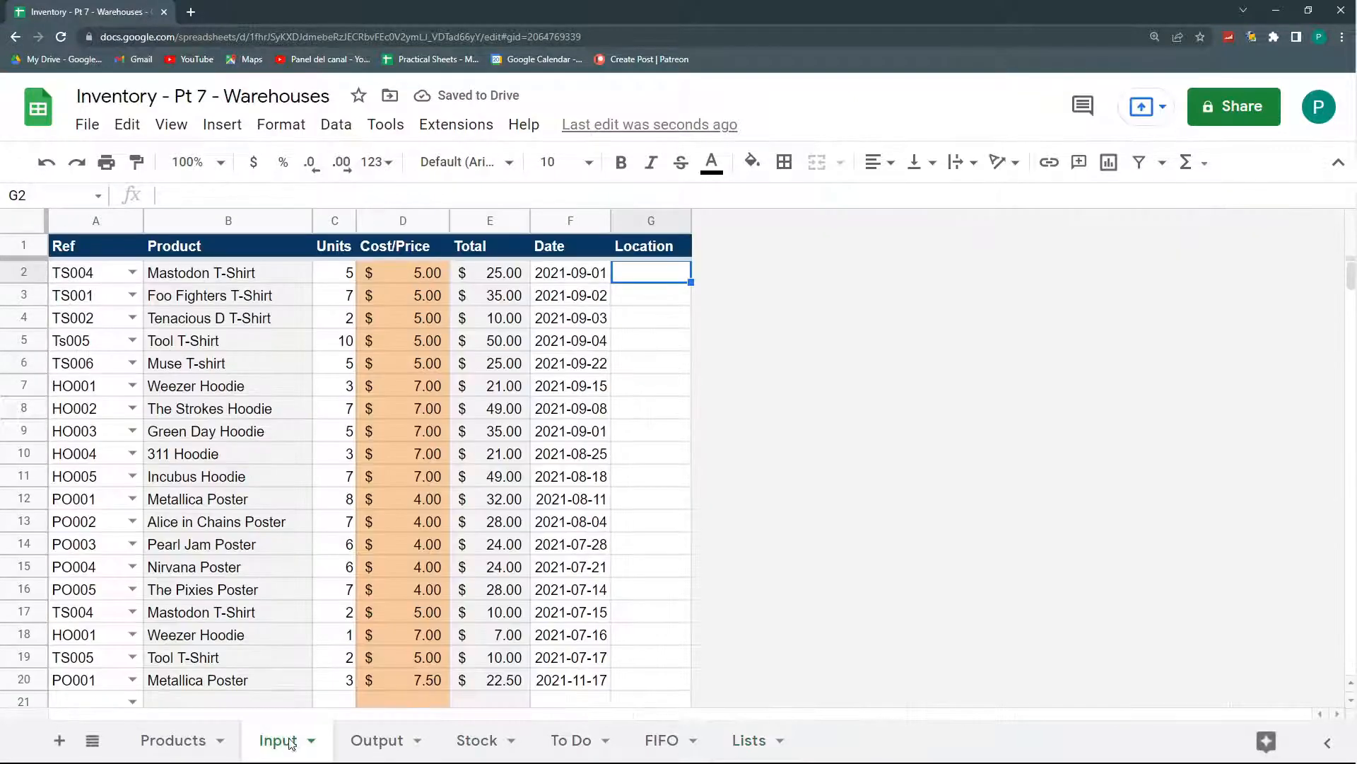
pyautogui.click(337, 126)
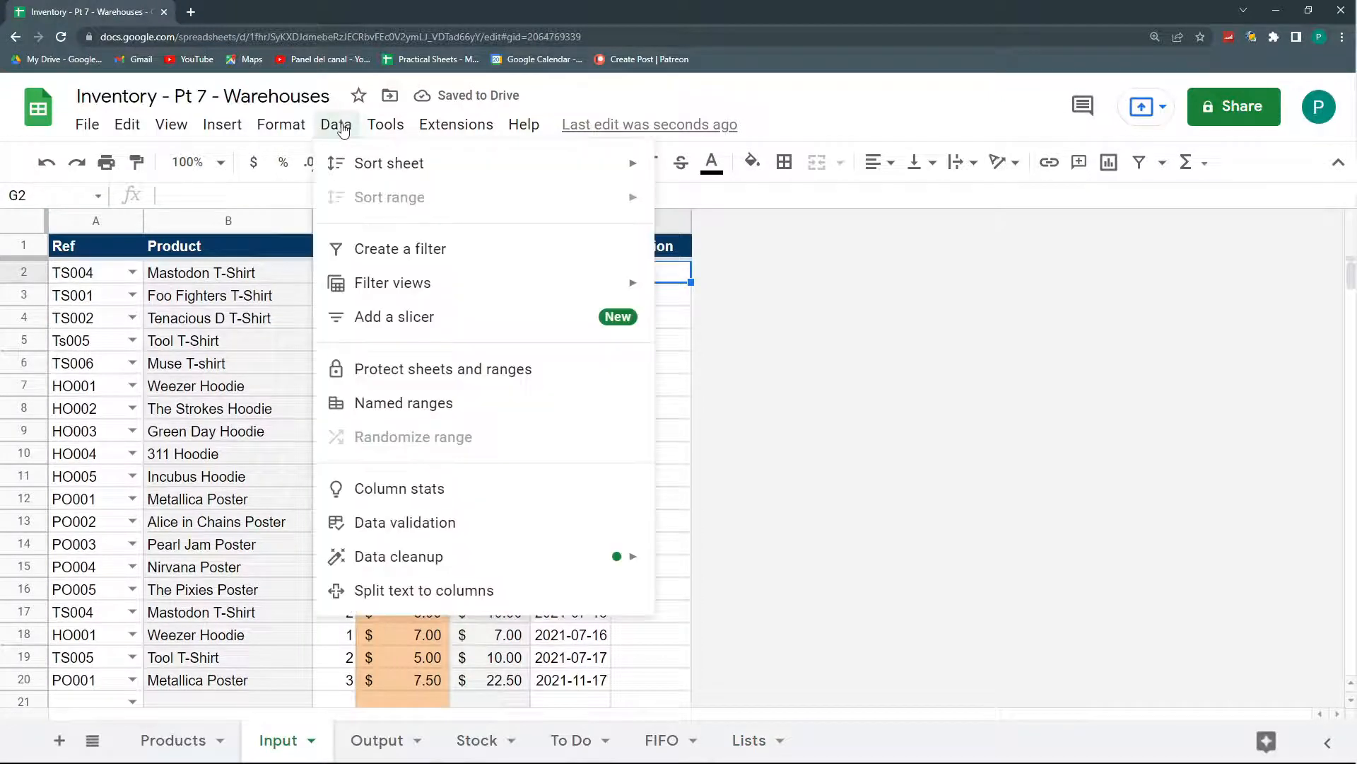
pyautogui.click(453, 522)
pyautogui.click(537, 392)
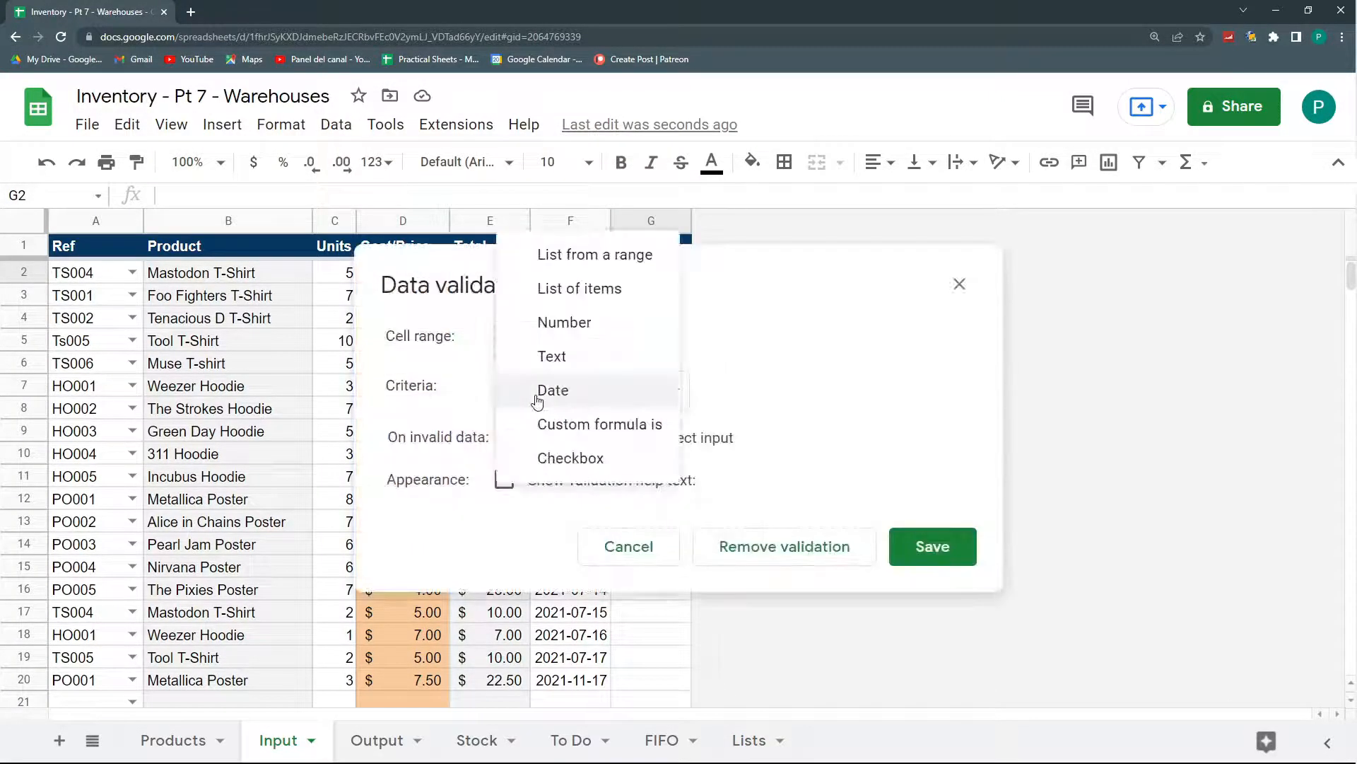
pyautogui.click(597, 256)
pyautogui.click(851, 389)
pyautogui.click(736, 755)
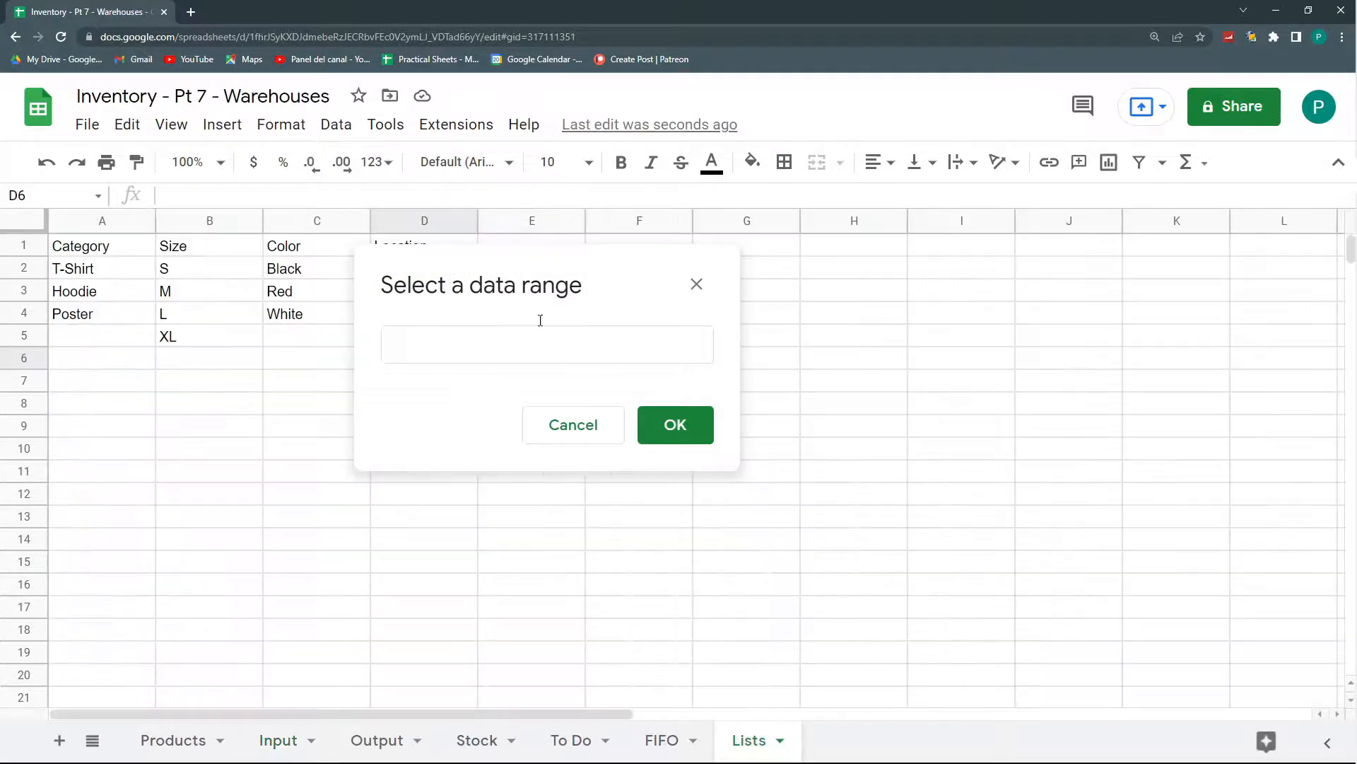
pyautogui.moveTo(439, 268); pyautogui.dragTo(423, 523)
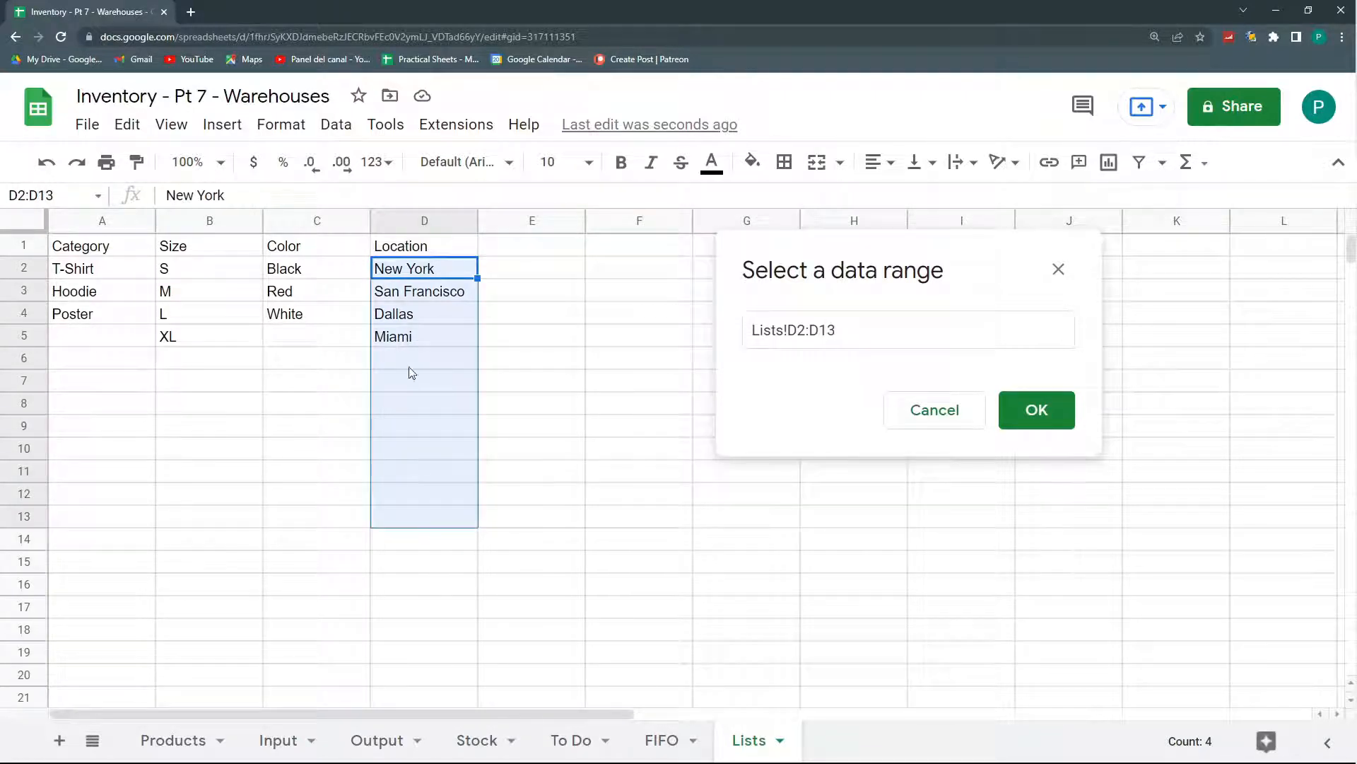
pyautogui.click(1039, 416)
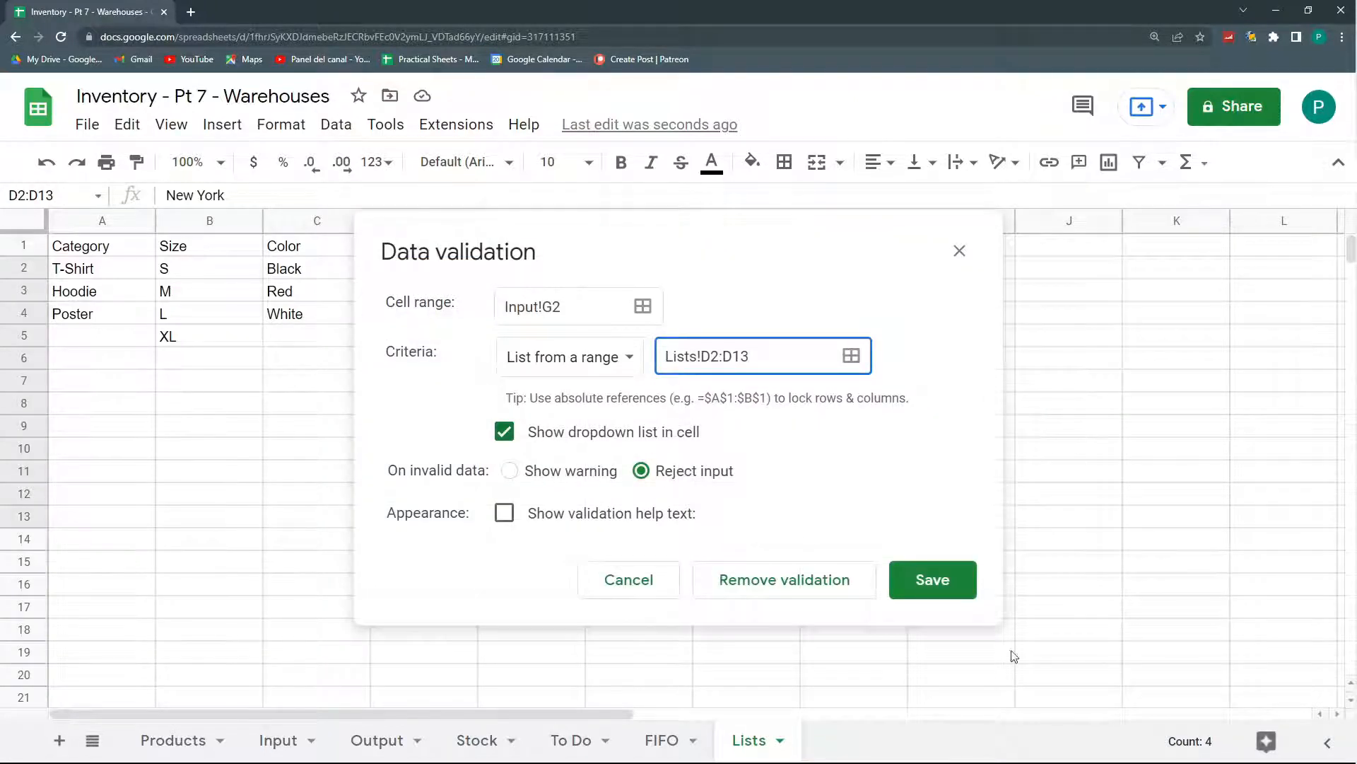
pyautogui.click(935, 581)
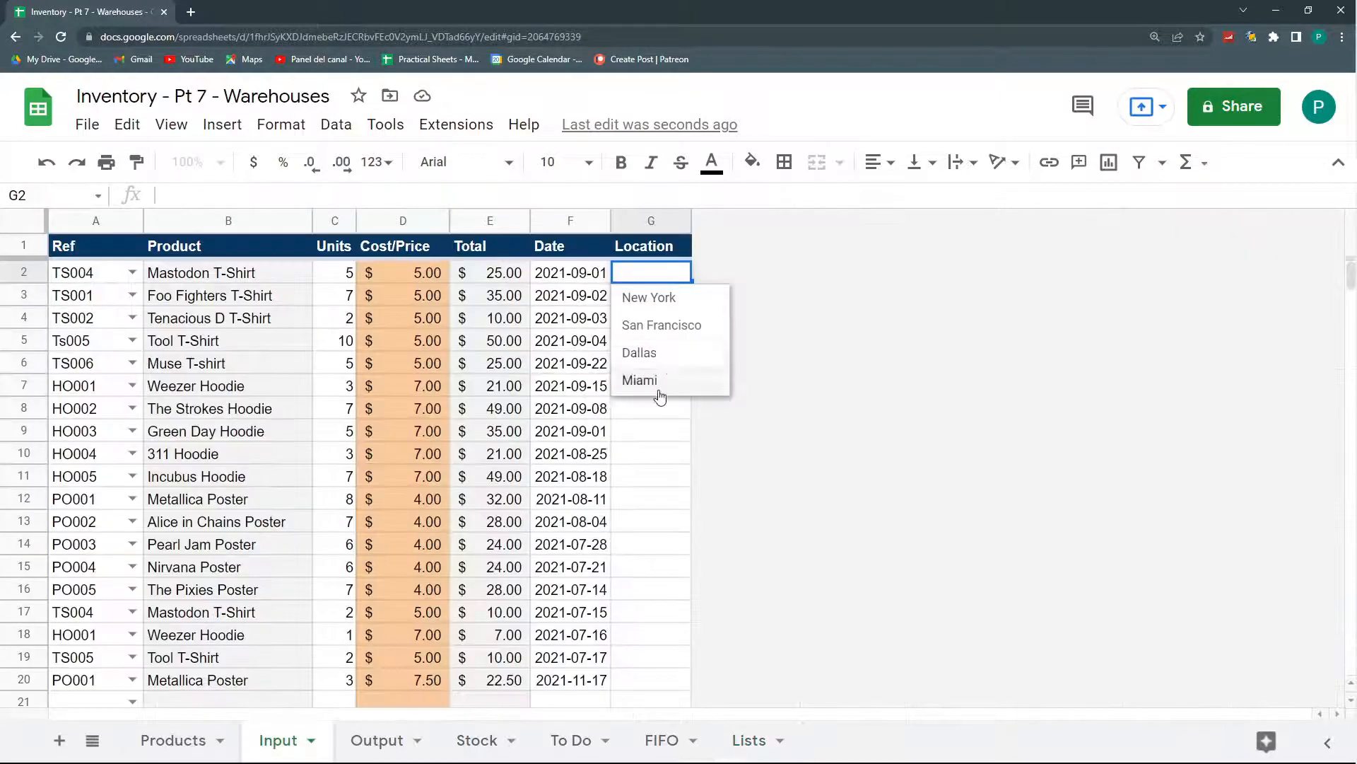
pyautogui.click(656, 475)
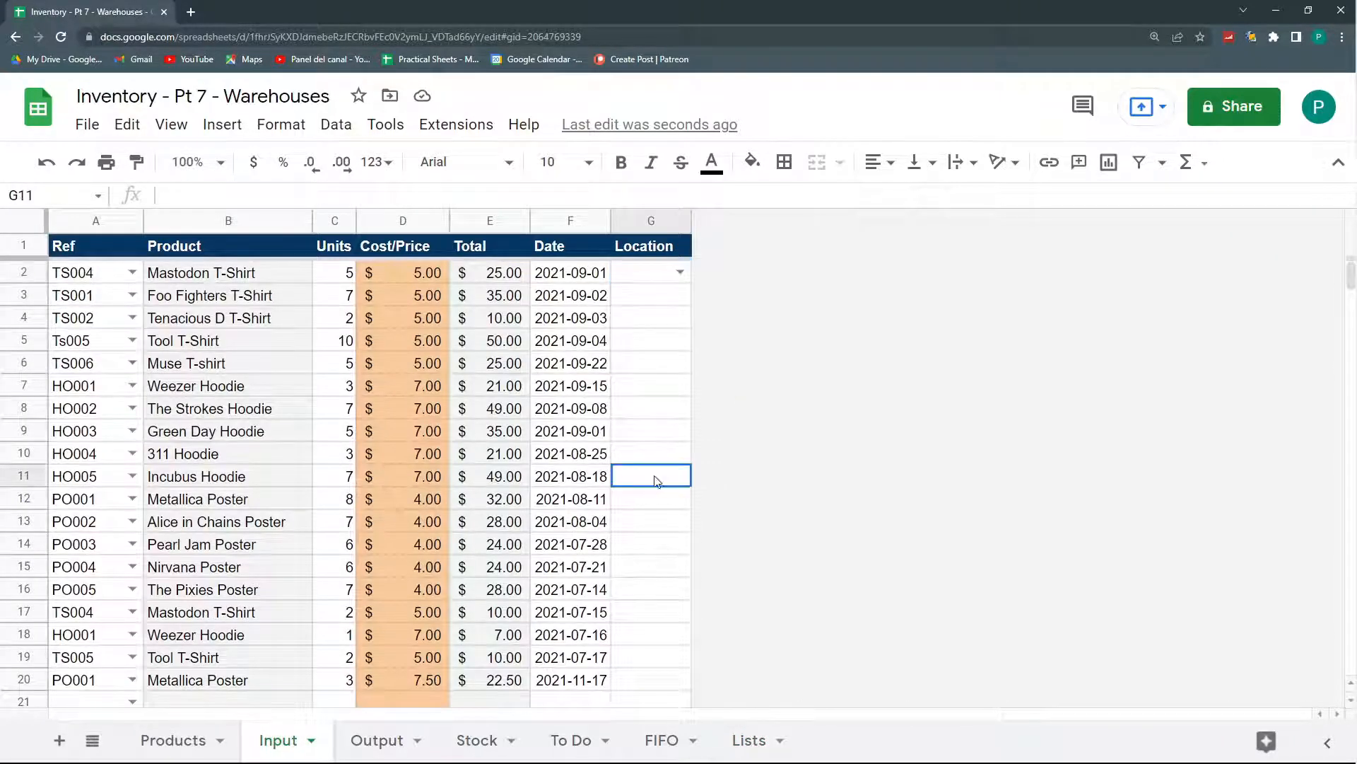
# Fill the dropdown from G2 down the whole Location column to row 982
pyautogui.click(653, 278)
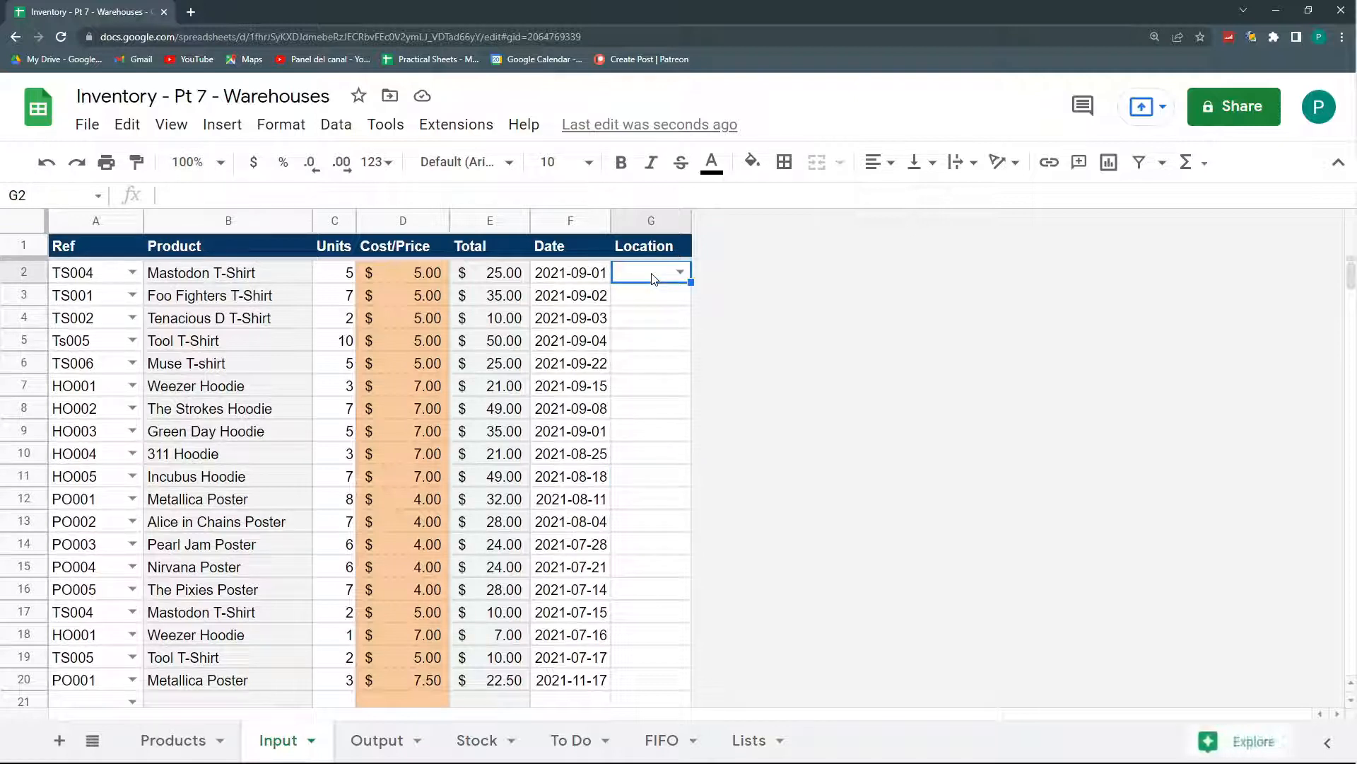
pyautogui.hotkey('ctrl', 'shift', 'Down')
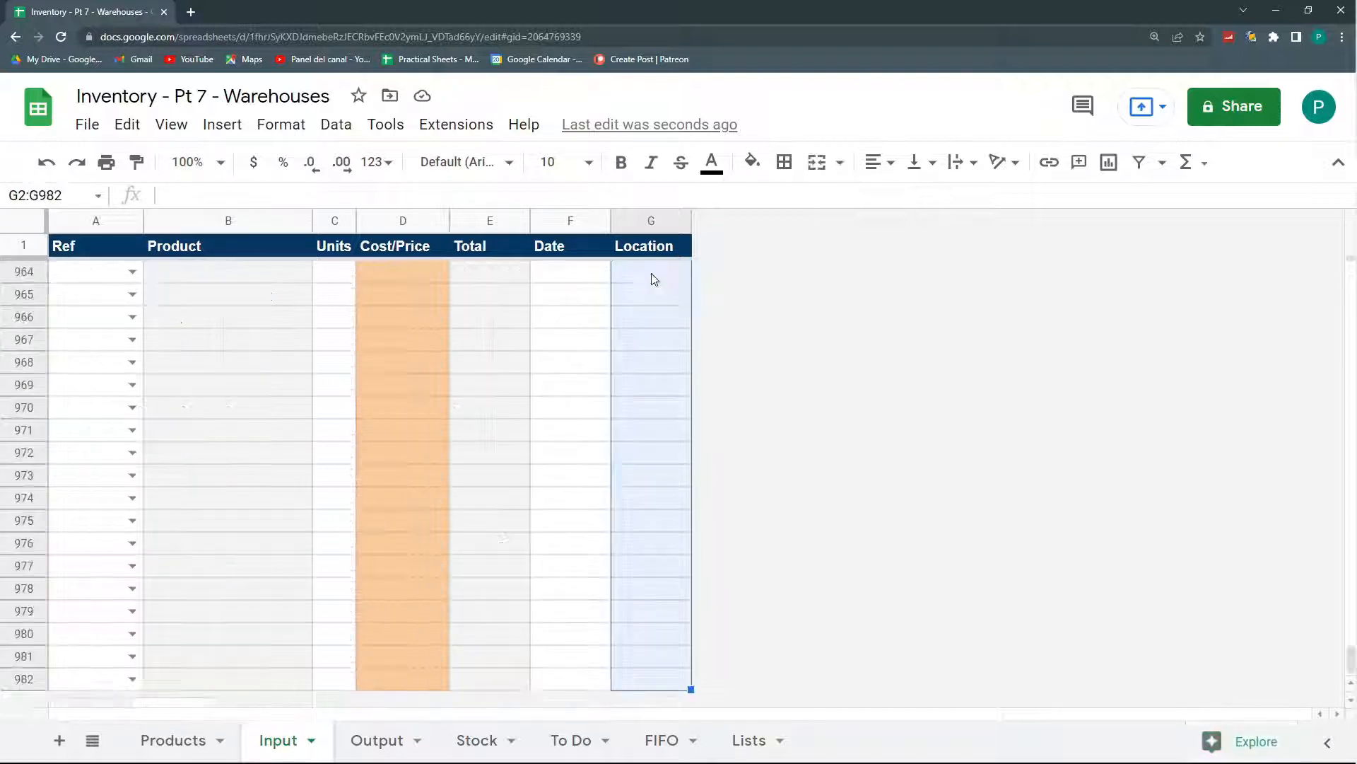
pyautogui.hotkey('ctrl', 'd')
pyautogui.hotkey('ctrl', 'Up')
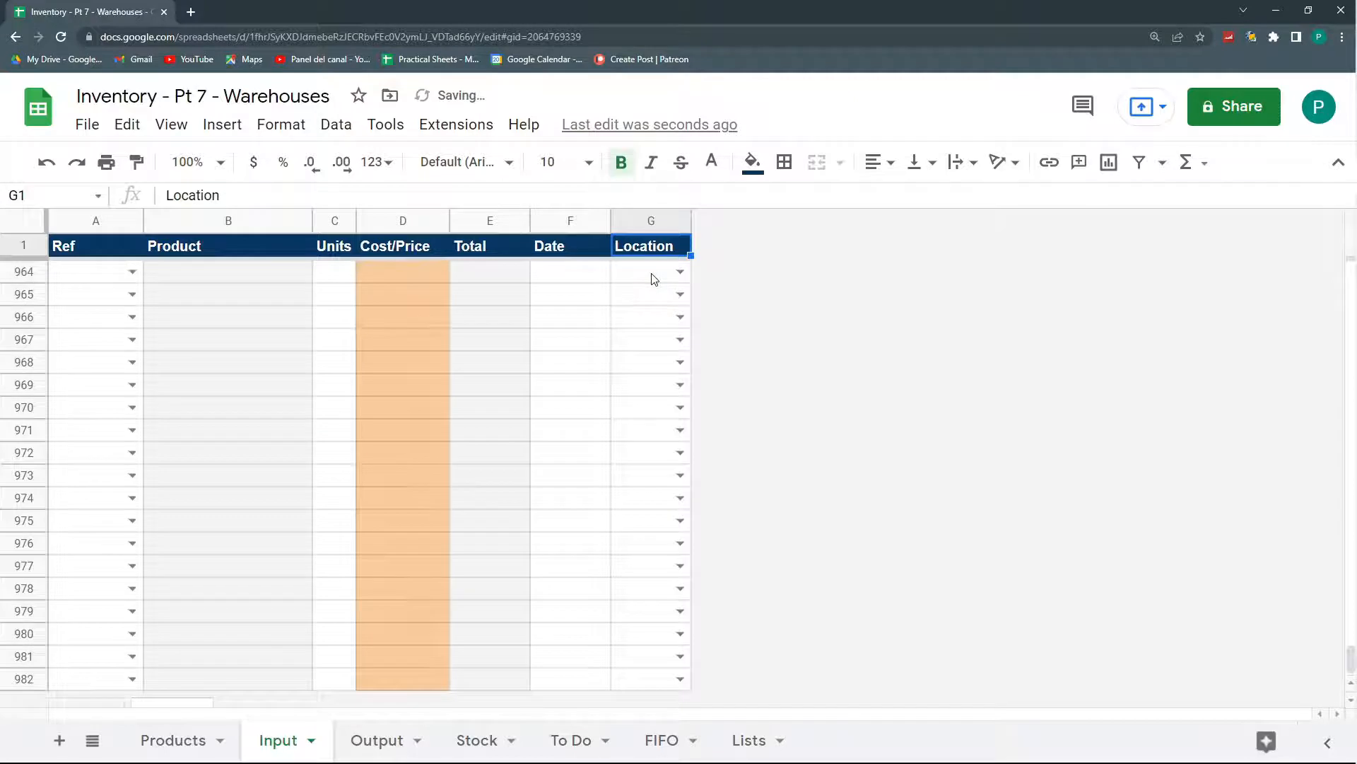
pyautogui.press('Down')
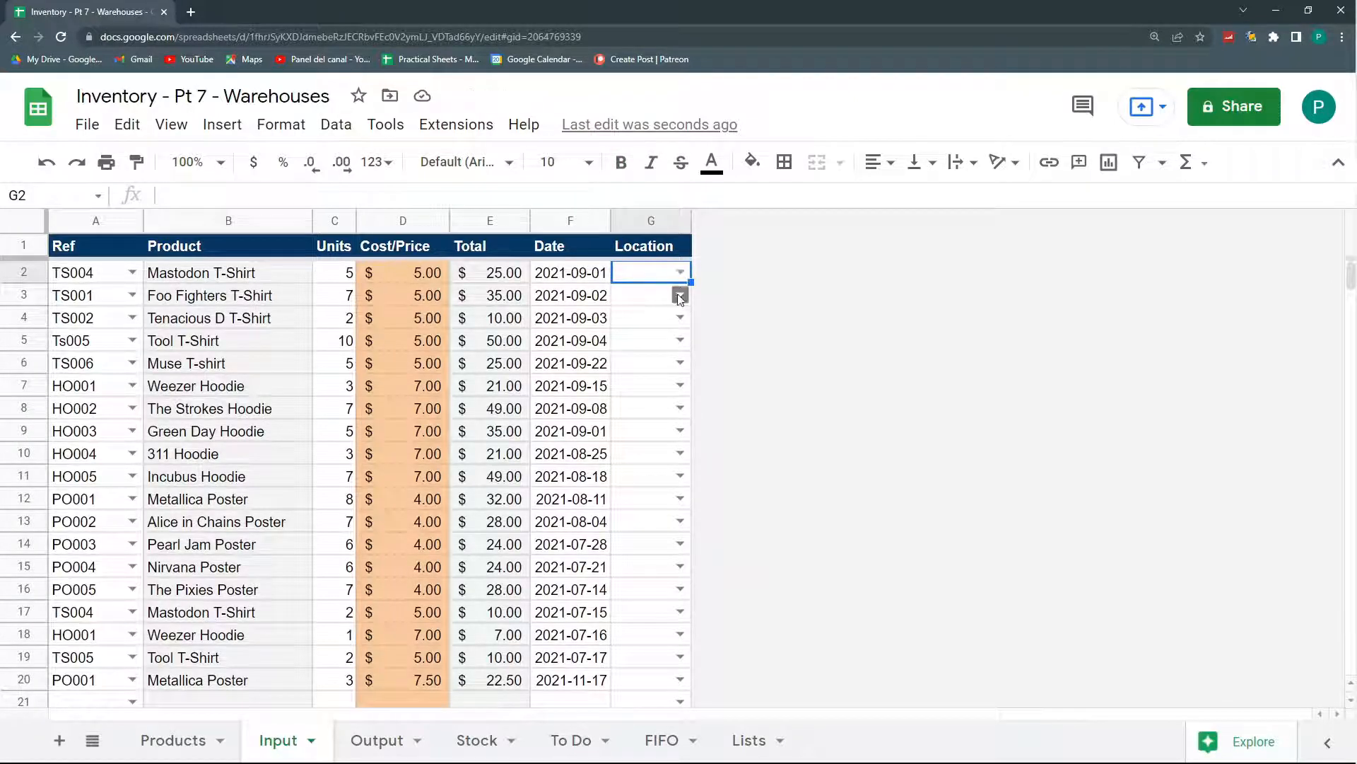
# Set the locations of rows 2 to 5 to New York, San Francisco, Dallas and Miami
pyautogui.click(680, 273)
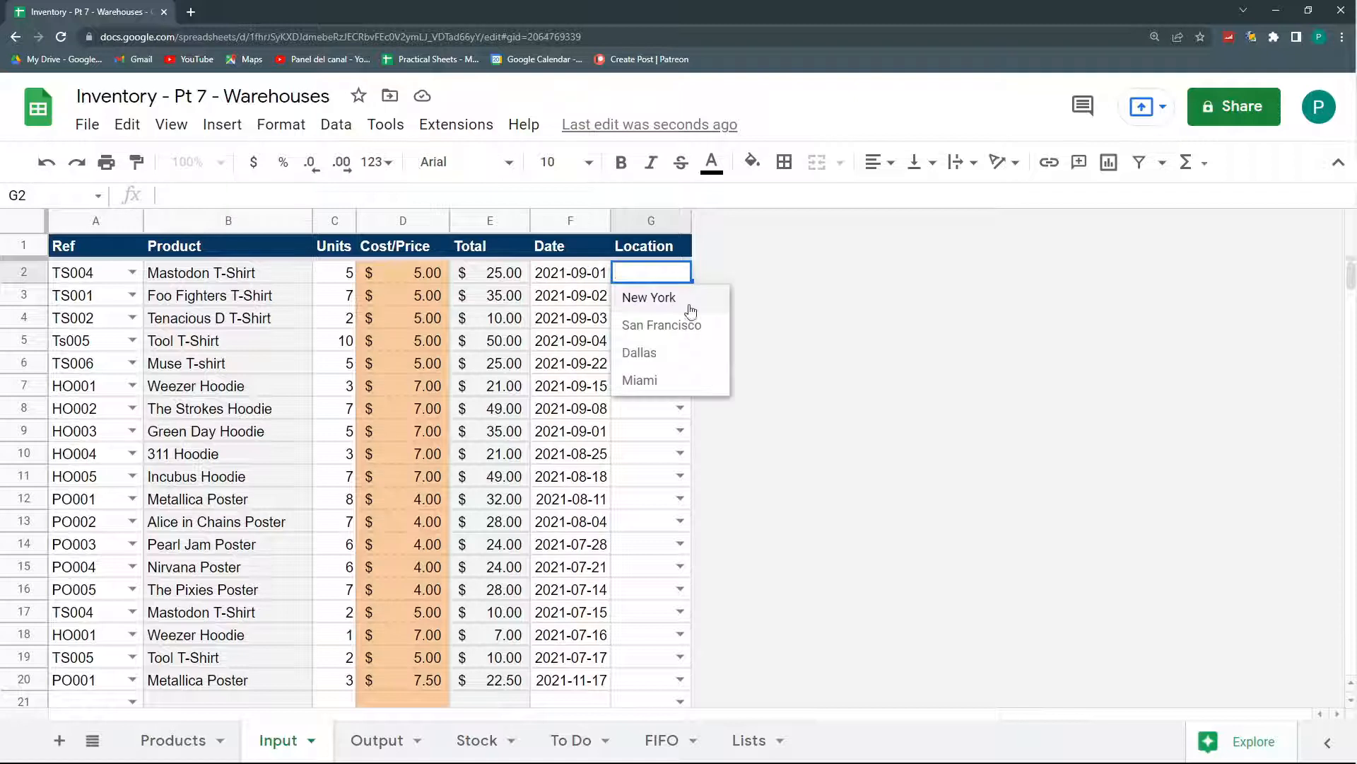
pyautogui.click(684, 297)
pyautogui.click(680, 295)
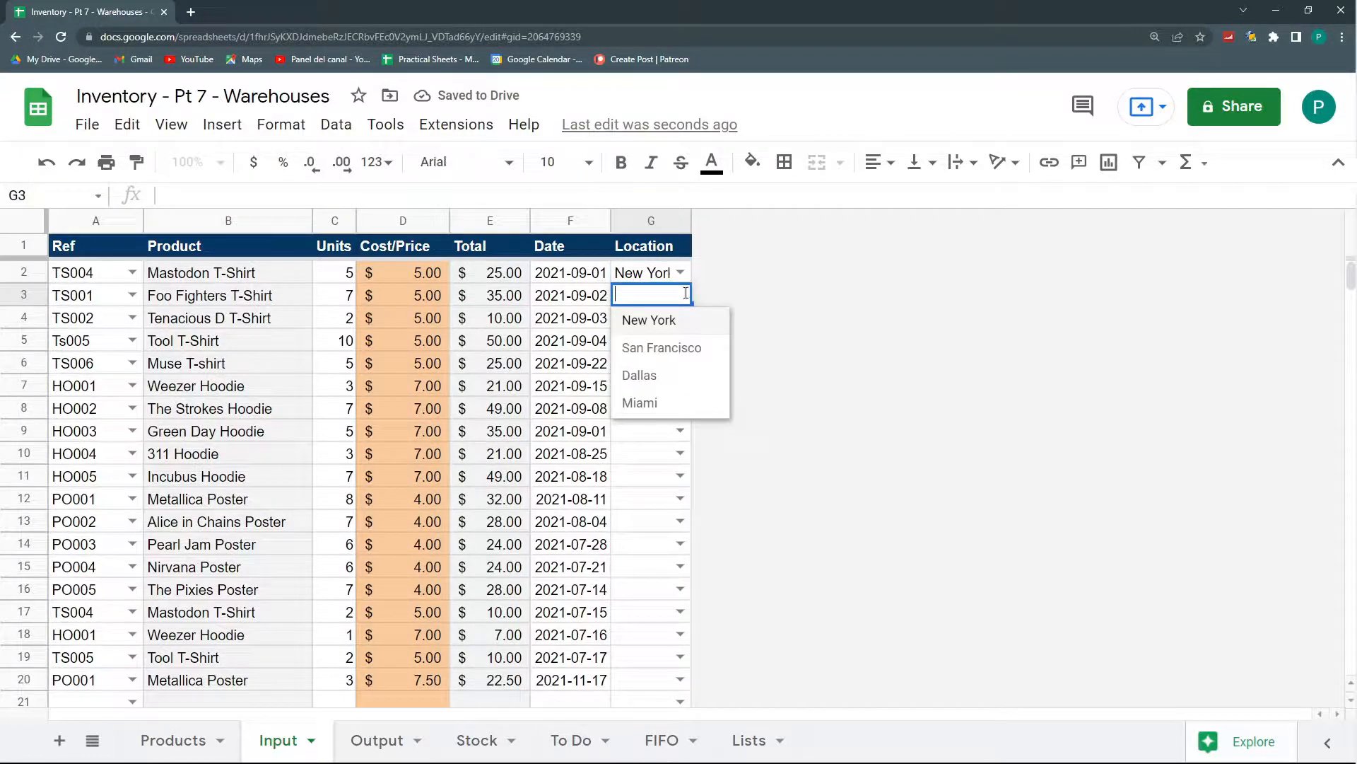
pyautogui.click(683, 348)
pyautogui.click(680, 318)
pyautogui.click(688, 406)
pyautogui.click(680, 340)
pyautogui.click(678, 448)
# Copy existing locations into the remaining Location cells down to row 20 and widen the column to fit the names
pyautogui.moveTo(652, 316); pyautogui.dragTo(650, 341)
pyautogui.hotkey('ctrl', 'c')
pyautogui.click(647, 364)
pyautogui.hotkey('ctrl', 'v')
pyautogui.click(644, 409)
pyautogui.click(642, 501)
pyautogui.hotkey('ctrl', 'v')
pyautogui.click(642, 565)
pyautogui.hotkey('ctrl', 'v')
pyautogui.click(647, 318)
pyautogui.hotkey('ctrl', 'c')
pyautogui.click(643, 544)
pyautogui.hotkey('ctrl', 'v')
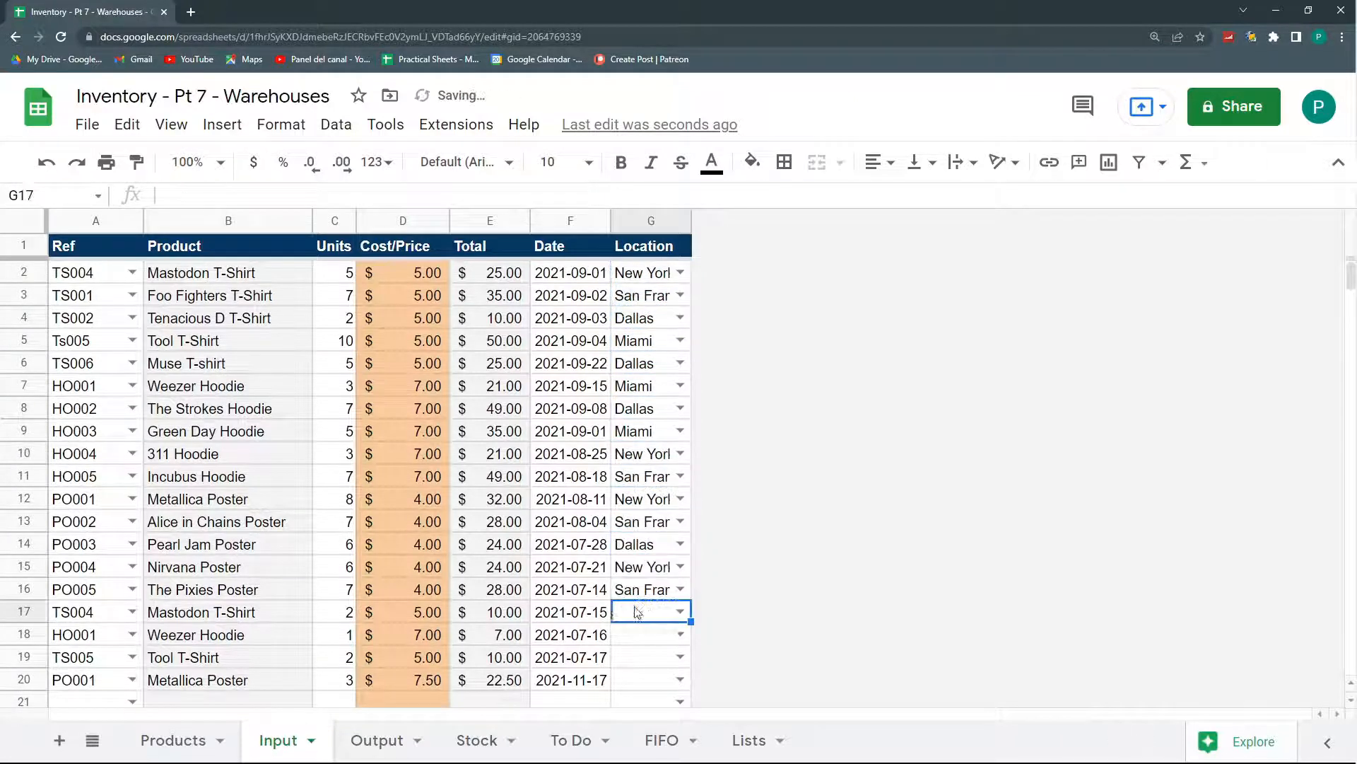
pyautogui.doubleClick(691, 221)
pyautogui.moveTo(740, 219); pyautogui.dragTo(743, 219)
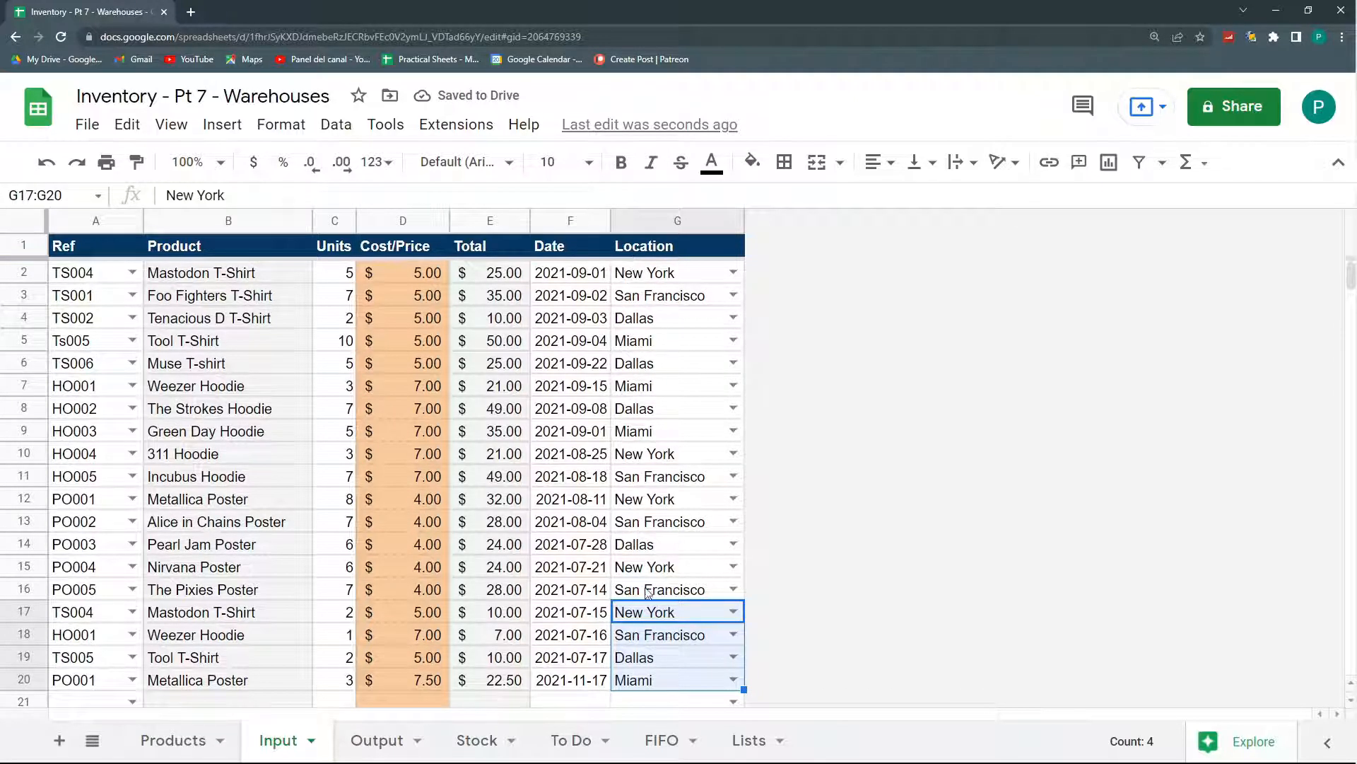
# Extend the date series in the Output sheet's Date column through F16:F19, from 2021-11-03 to 2021-10-10
pyautogui.click(352, 751)
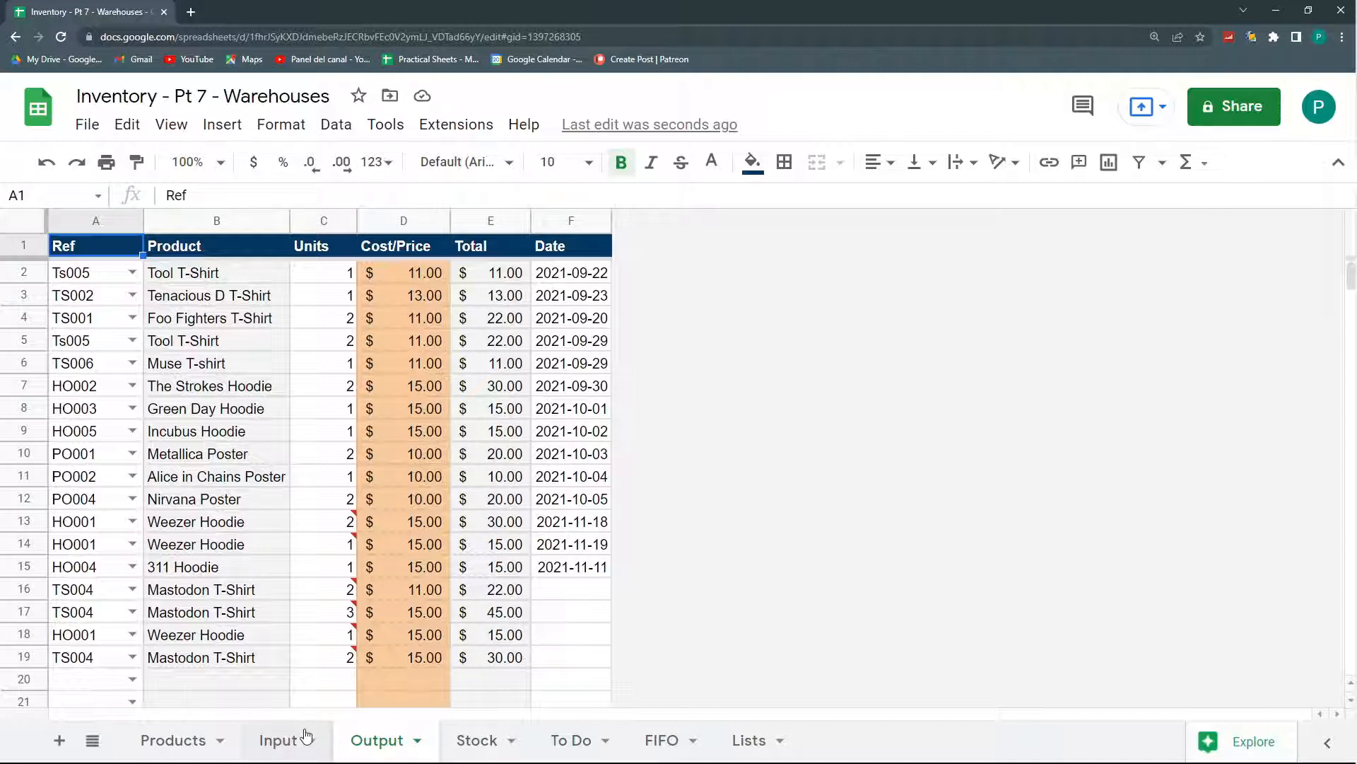
pyautogui.click(277, 739)
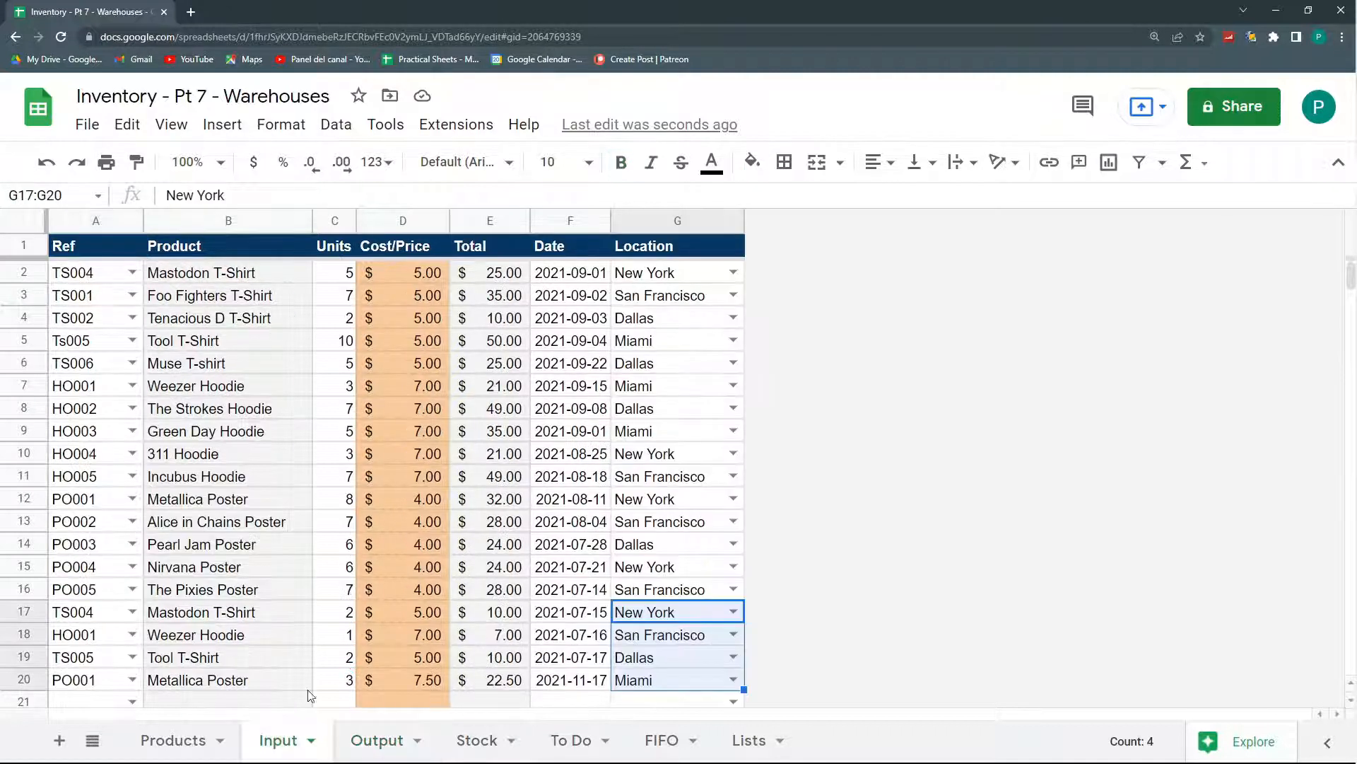
pyautogui.click(369, 743)
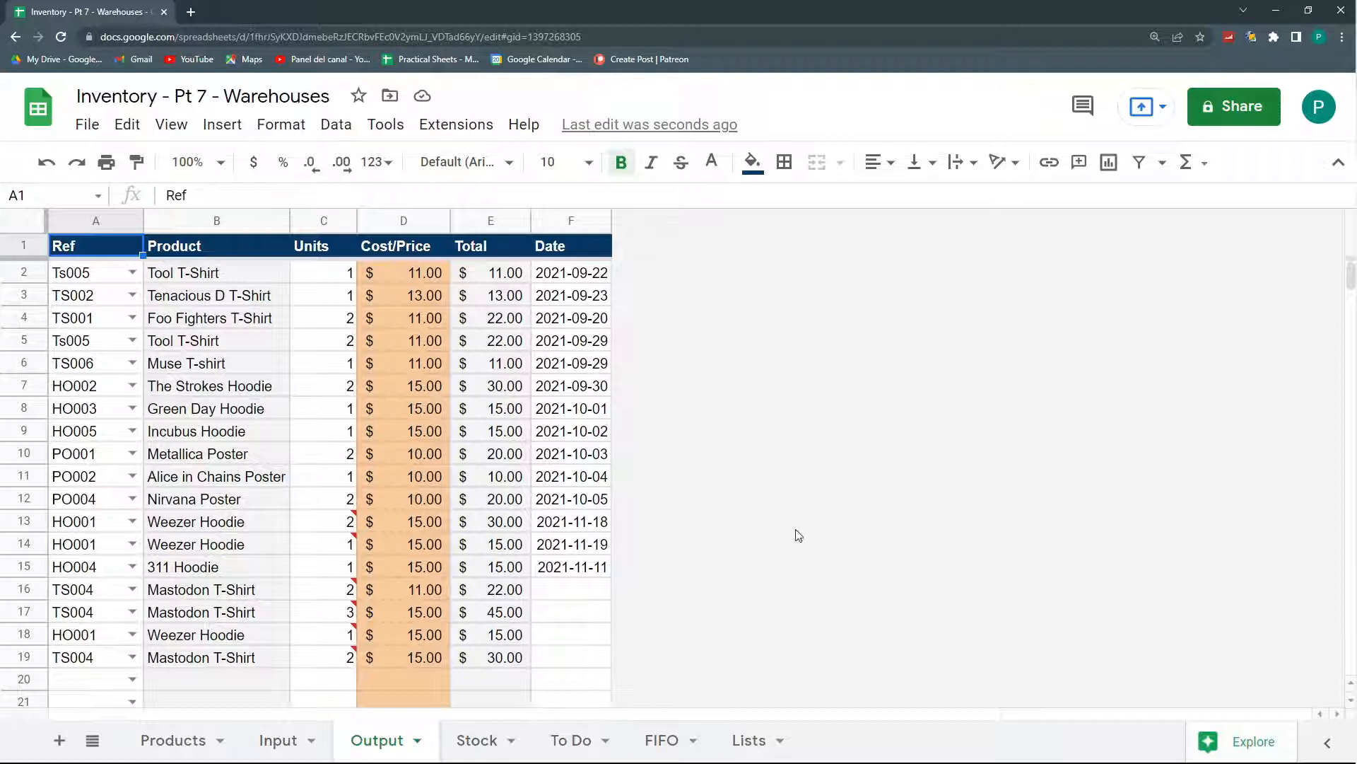
pyautogui.moveTo(596, 552); pyautogui.dragTo(612, 664)
# Insert one empty column immediately after the Date column on the Output sheet
pyautogui.rightClick(574, 225)
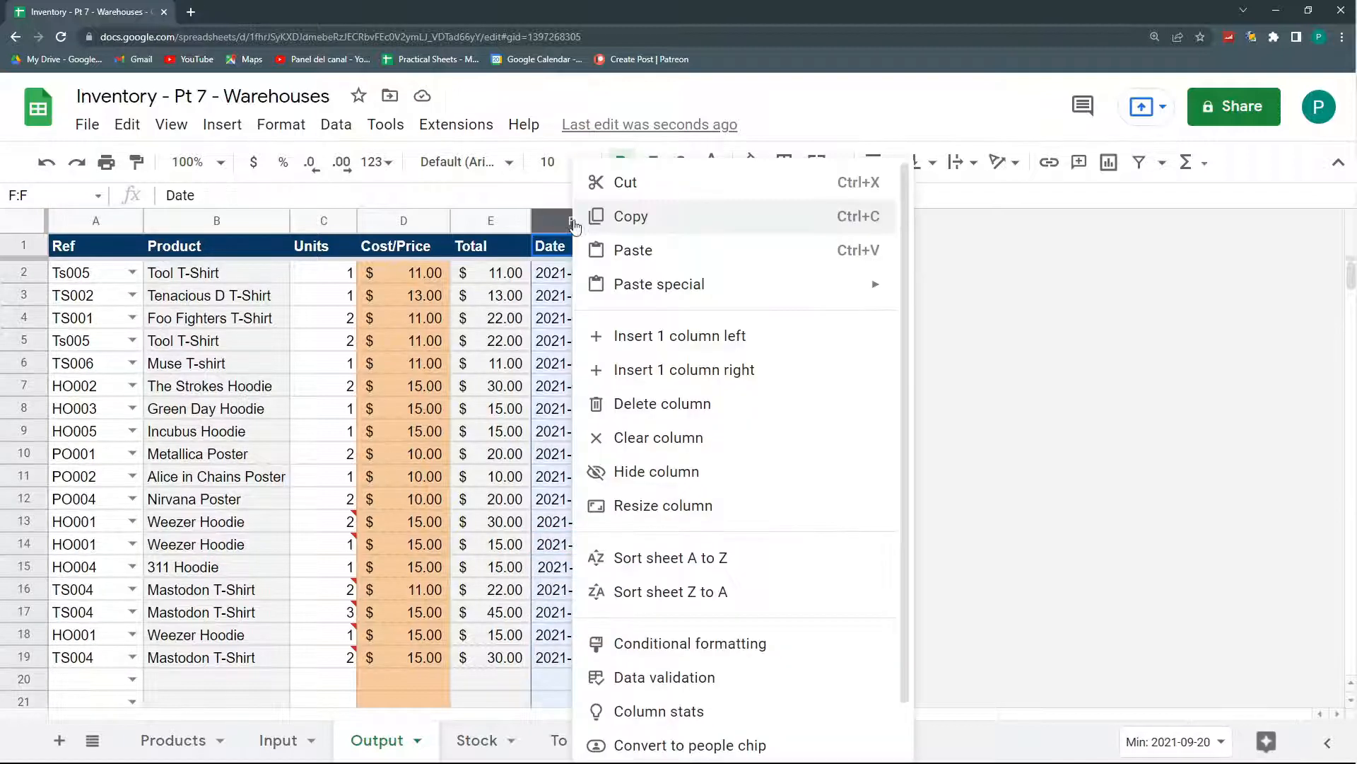
pyautogui.click(681, 371)
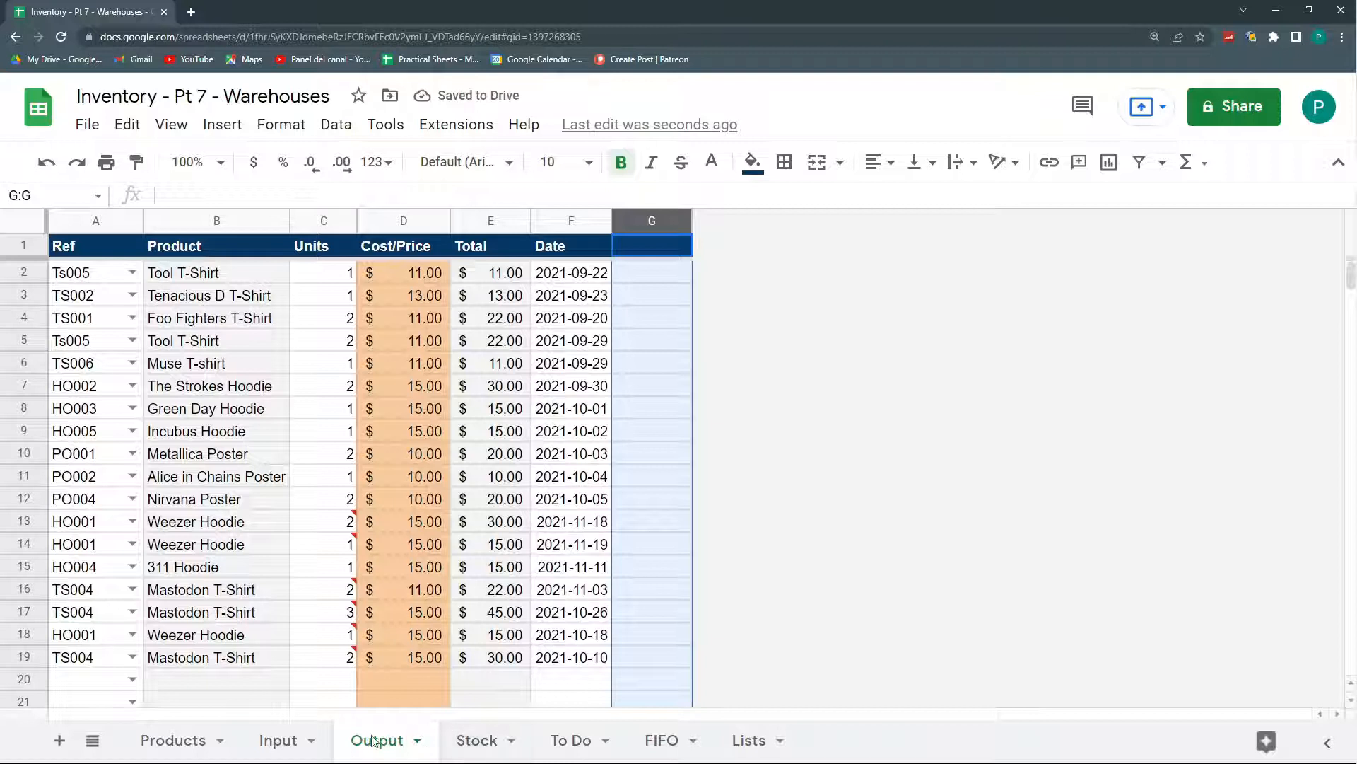
# Copy the Location header and first dropdown cell from the Input sheet into column G of Output, and fill New York through row 19
pyautogui.click(283, 741)
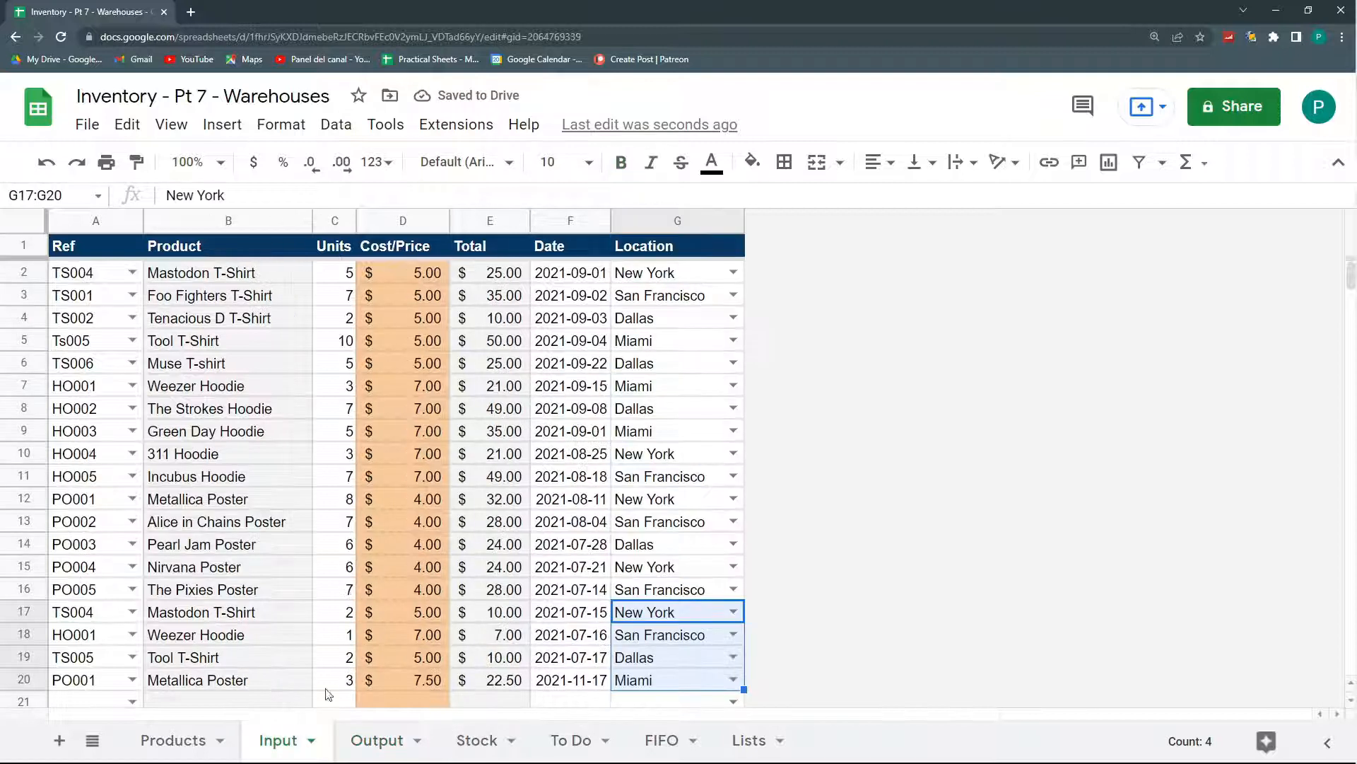
pyautogui.click(648, 247)
pyautogui.moveTo(656, 260); pyautogui.dragTo(661, 273)
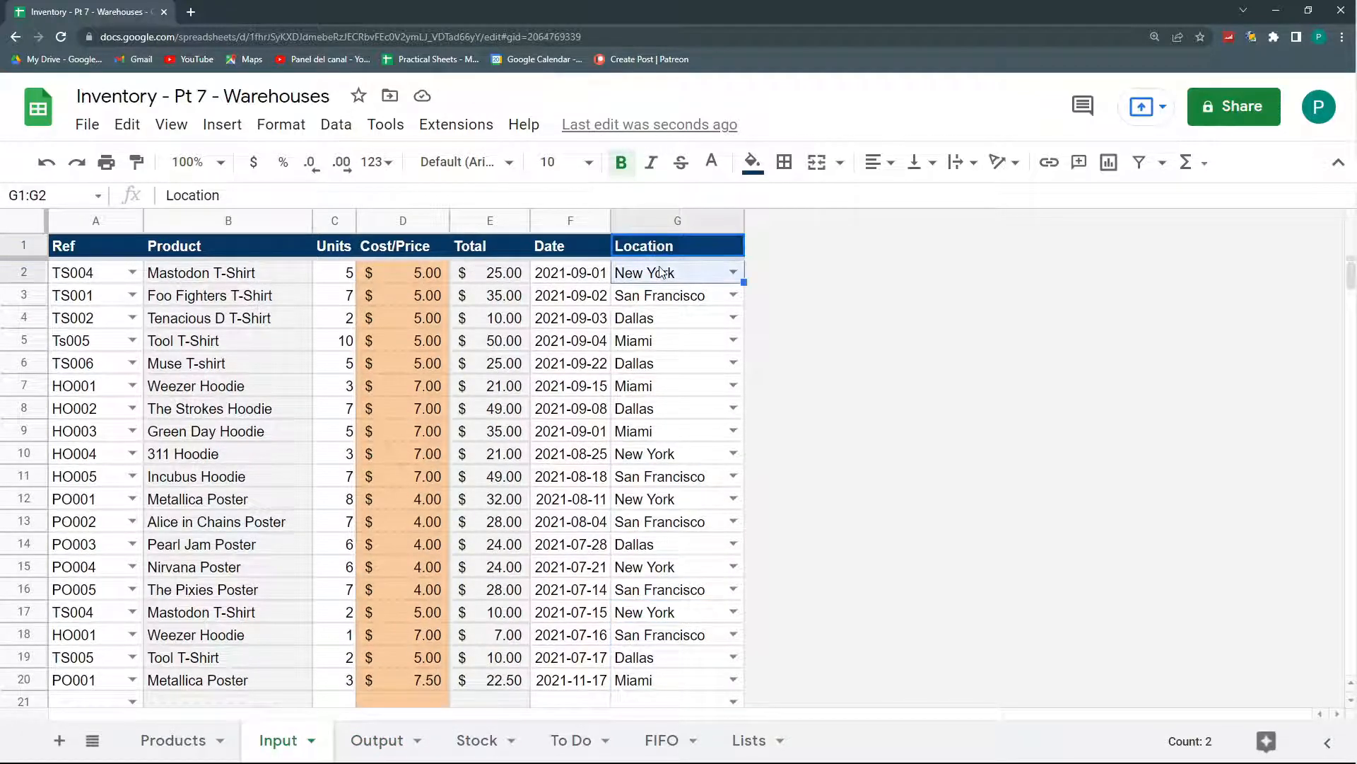
pyautogui.click(377, 739)
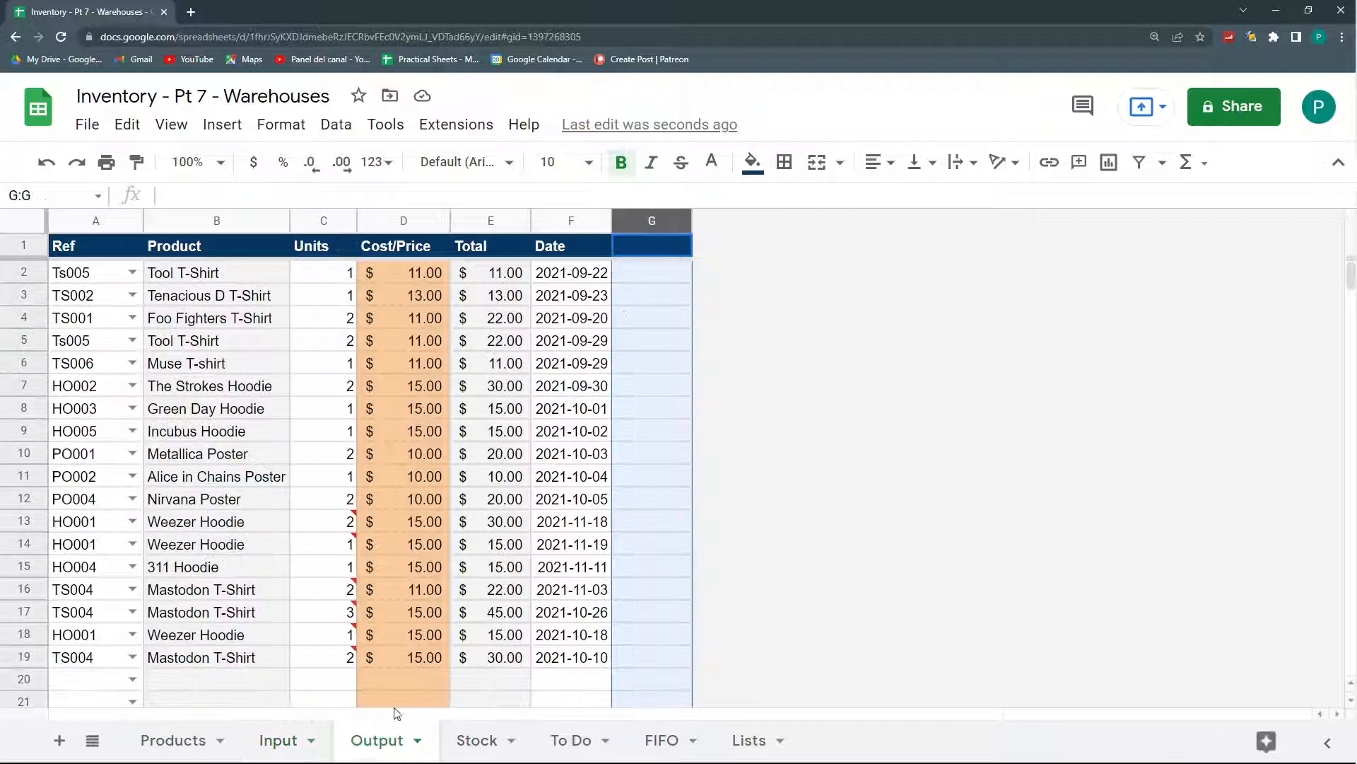
pyautogui.click(655, 251)
pyautogui.hotkey('ctrl', 'v')
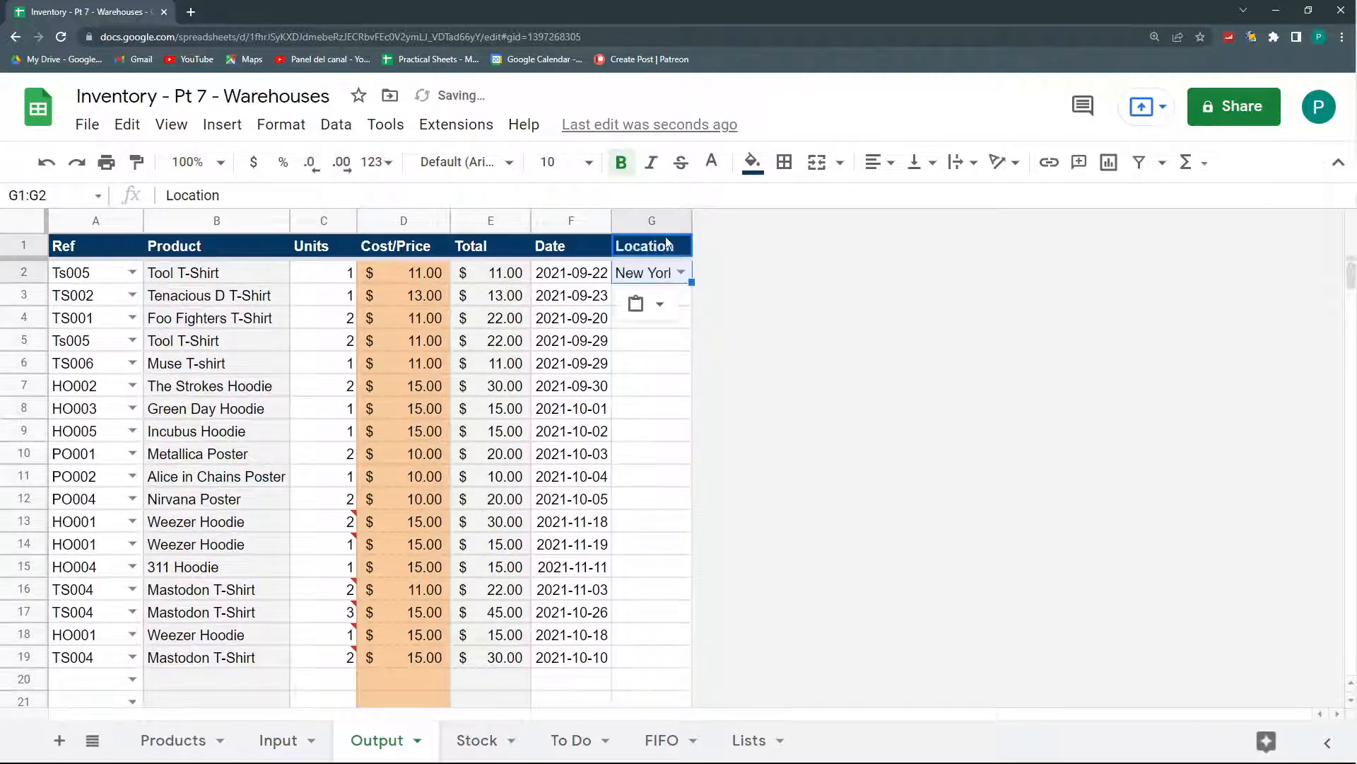
pyautogui.moveTo(702, 282); pyautogui.dragTo(707, 668)
pyautogui.press('Down')
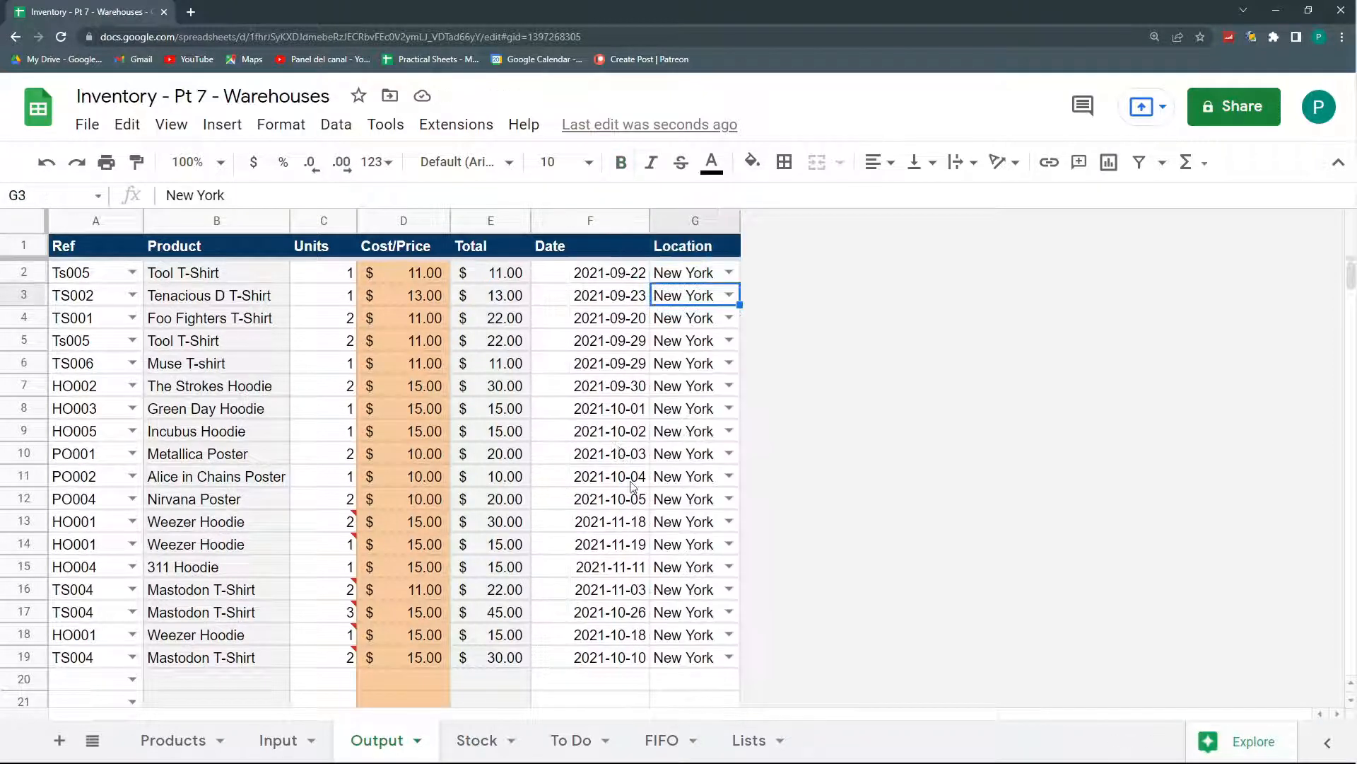
# Add a new sheet after Output and name it Aux Location Dropdown
pyautogui.click(59, 742)
pyautogui.doubleClick(488, 743)
pyautogui.write('Aux ')
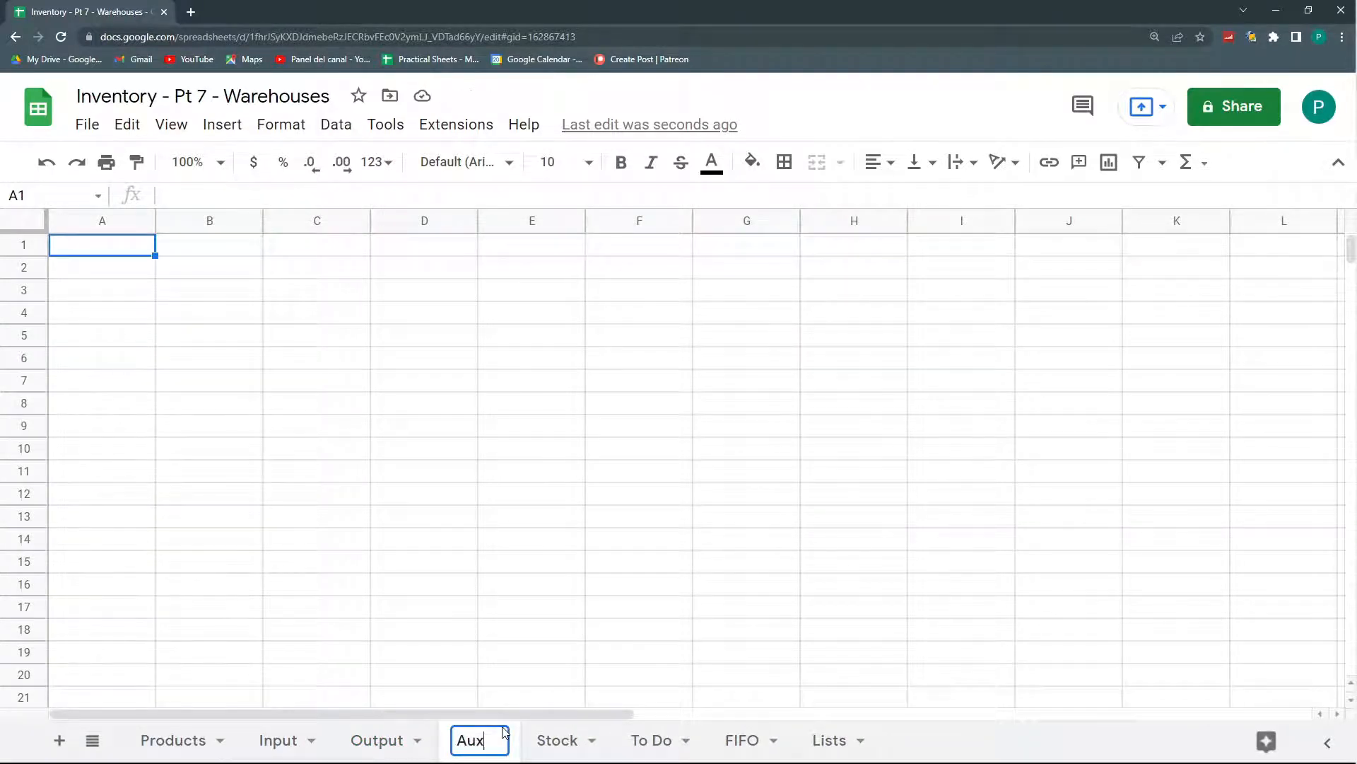
pyautogui.write('Location ')
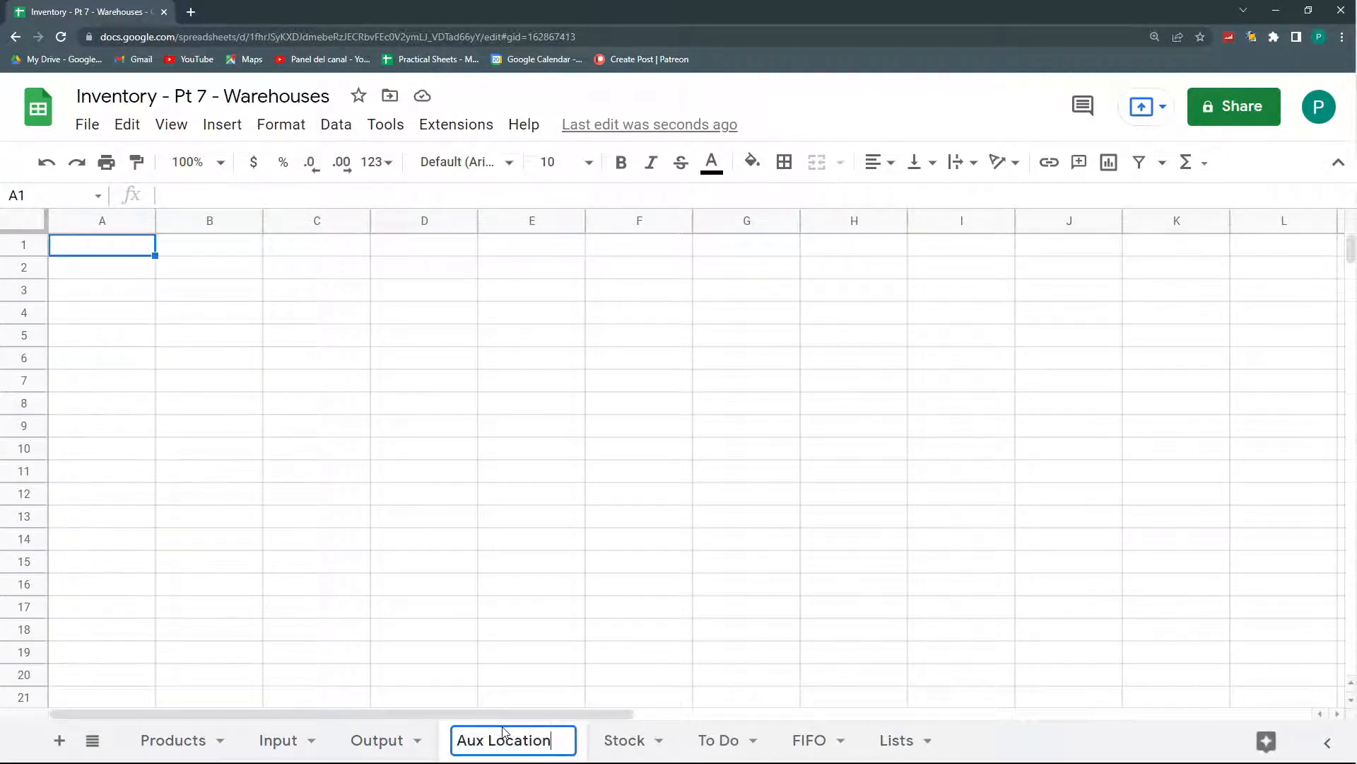
pyautogui.write('Dropdown')
pyautogui.press('Return')
# Begin a FILTER formula in A2 of the Aux Location Dropdown sheet with the Input sheet's Location column, Input!G:G, as the range
pyautogui.click(404, 740)
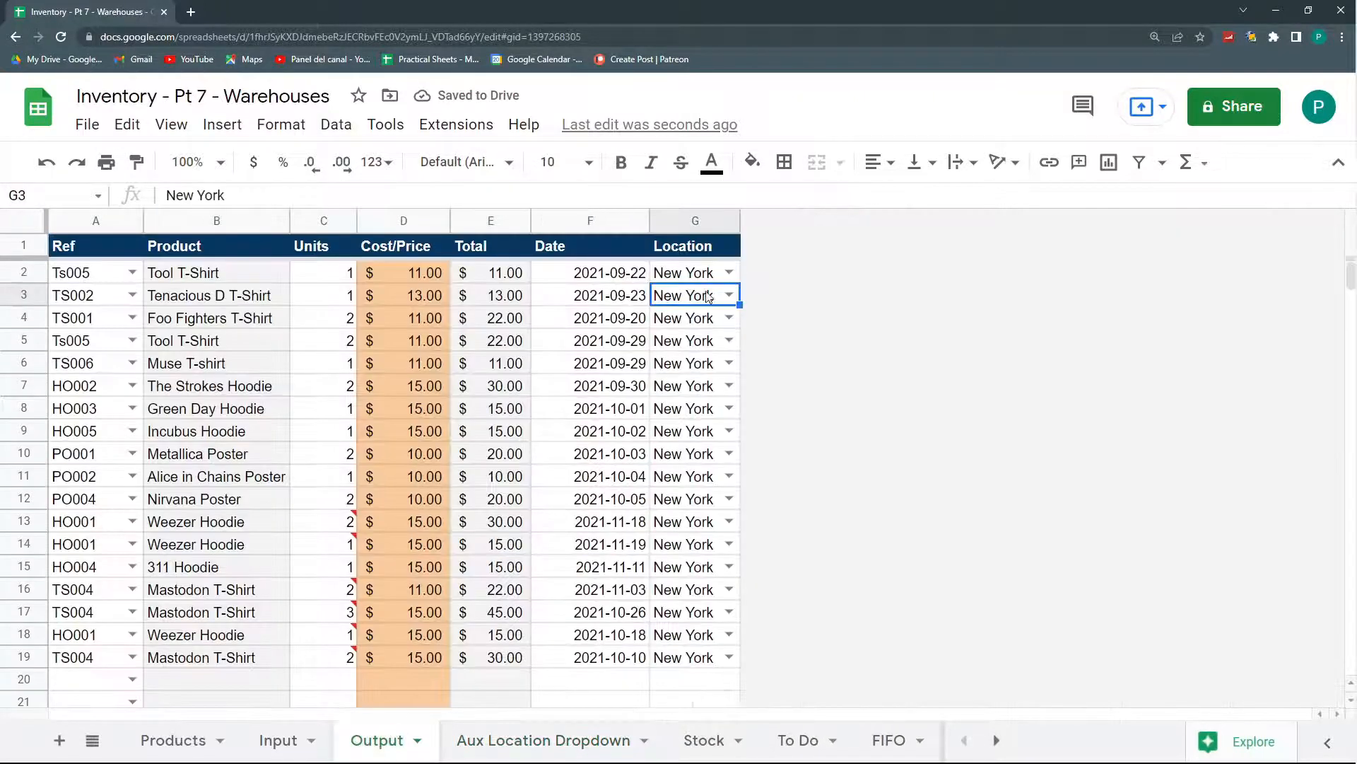
pyautogui.moveTo(103, 279); pyautogui.dragTo(117, 662)
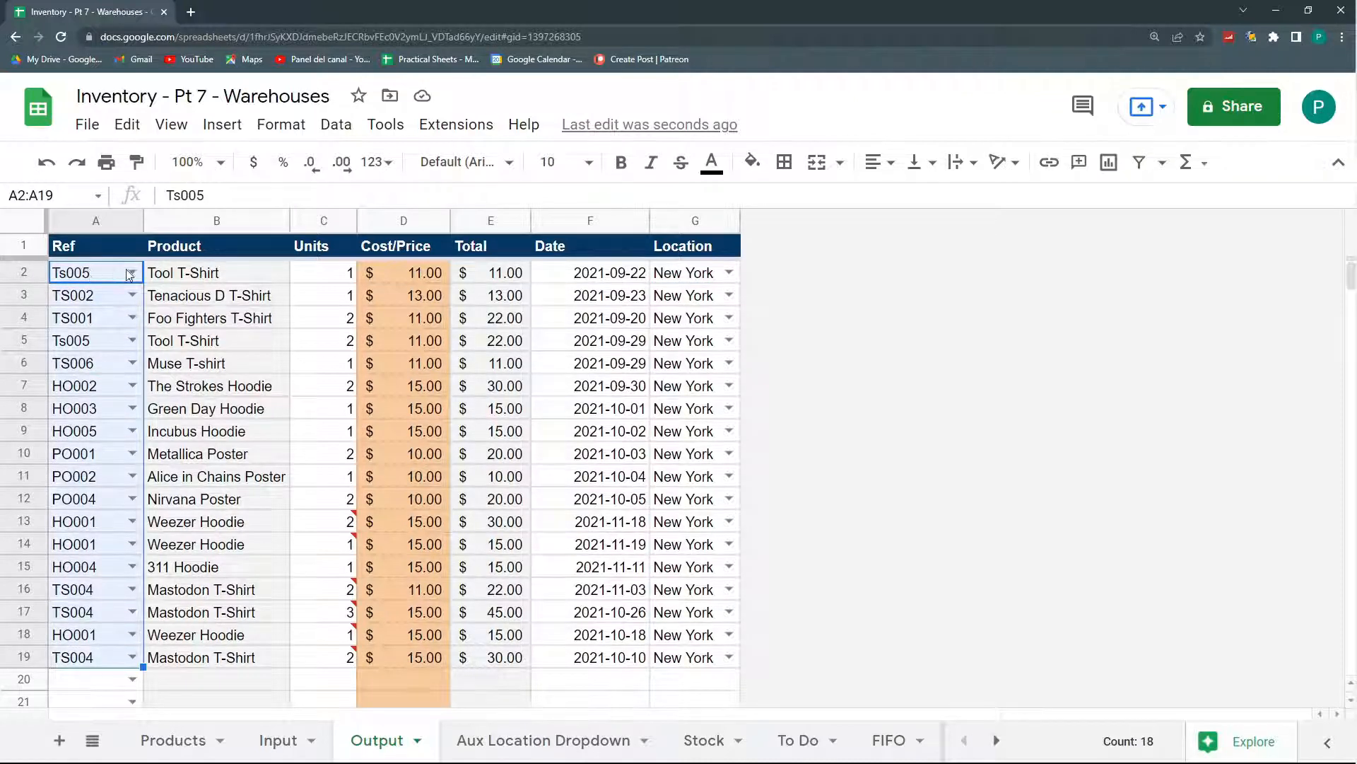
pyautogui.click(94, 280)
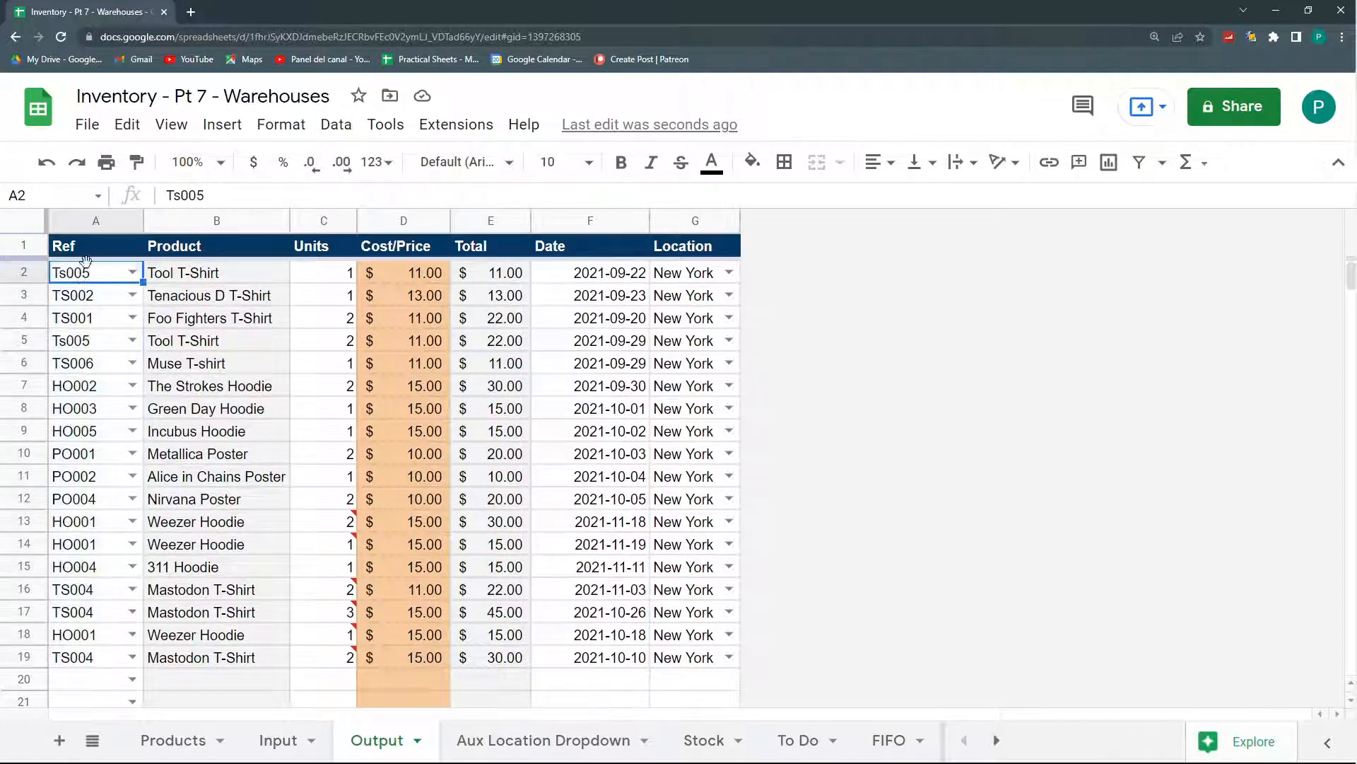
pyautogui.click(532, 740)
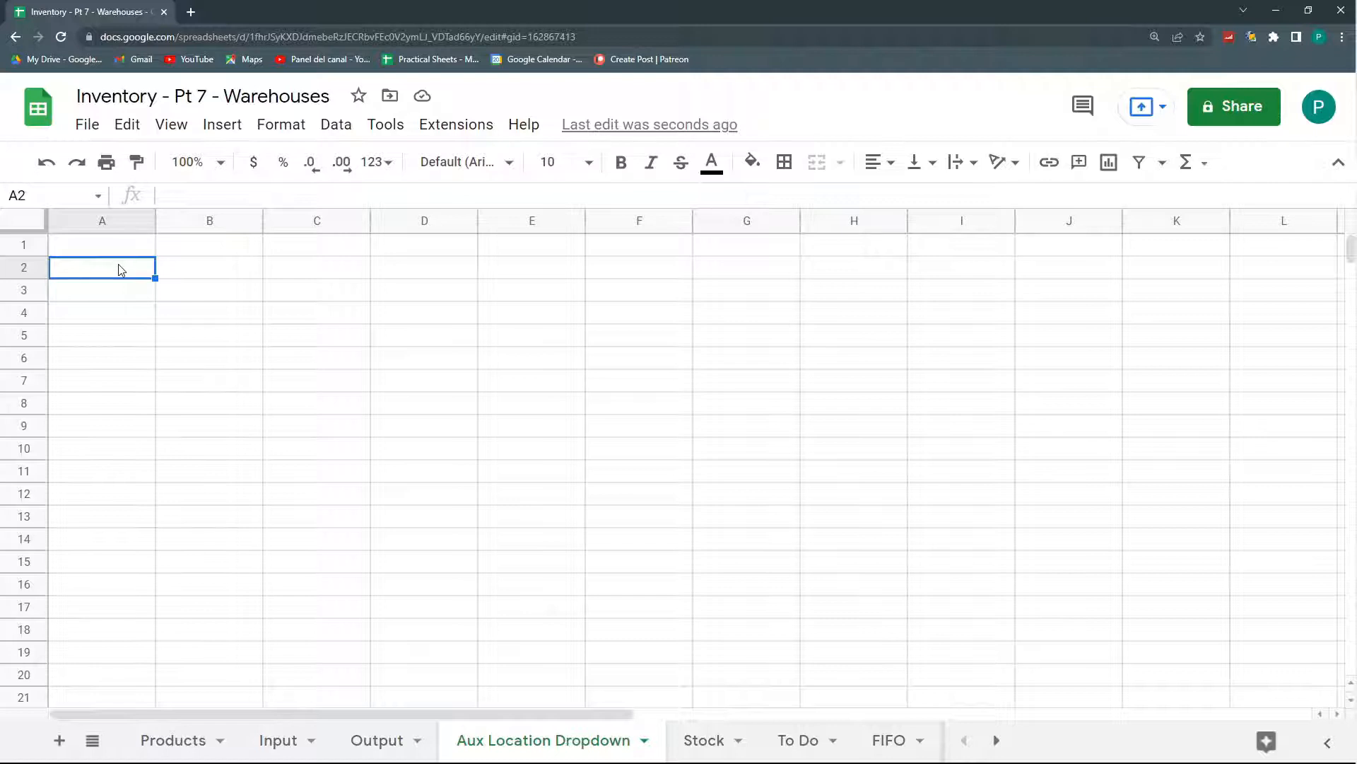
pyautogui.write('=F')
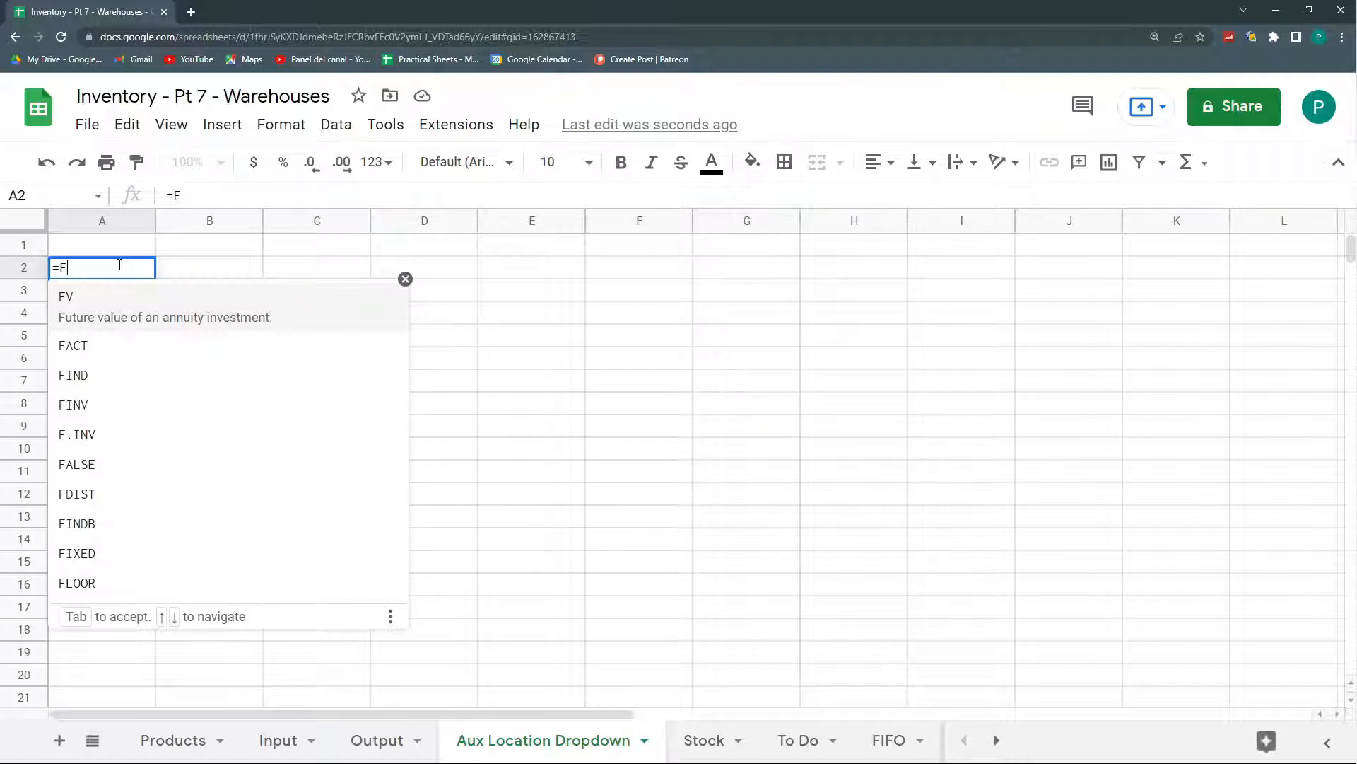
pyautogui.write('ILTER')
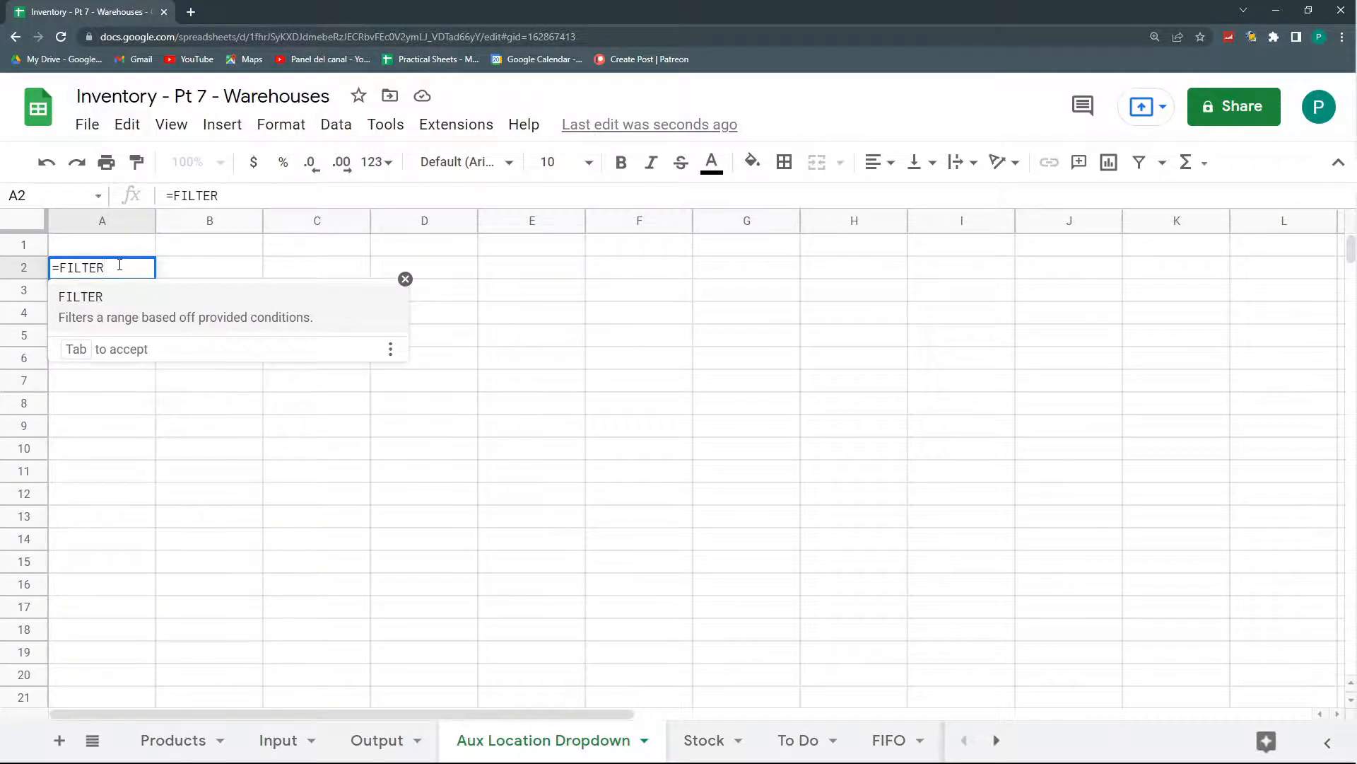
pyautogui.write('(')
pyautogui.click(279, 741)
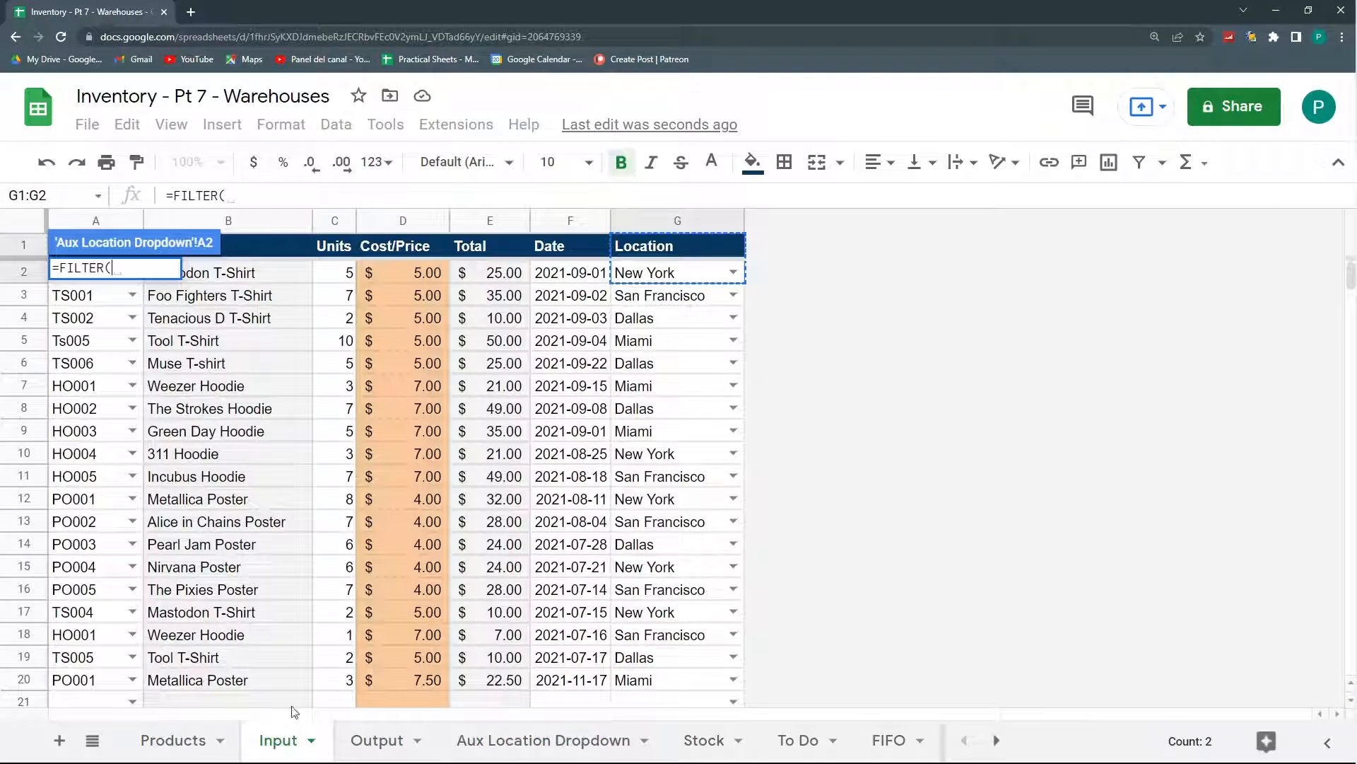
pyautogui.click(672, 219)
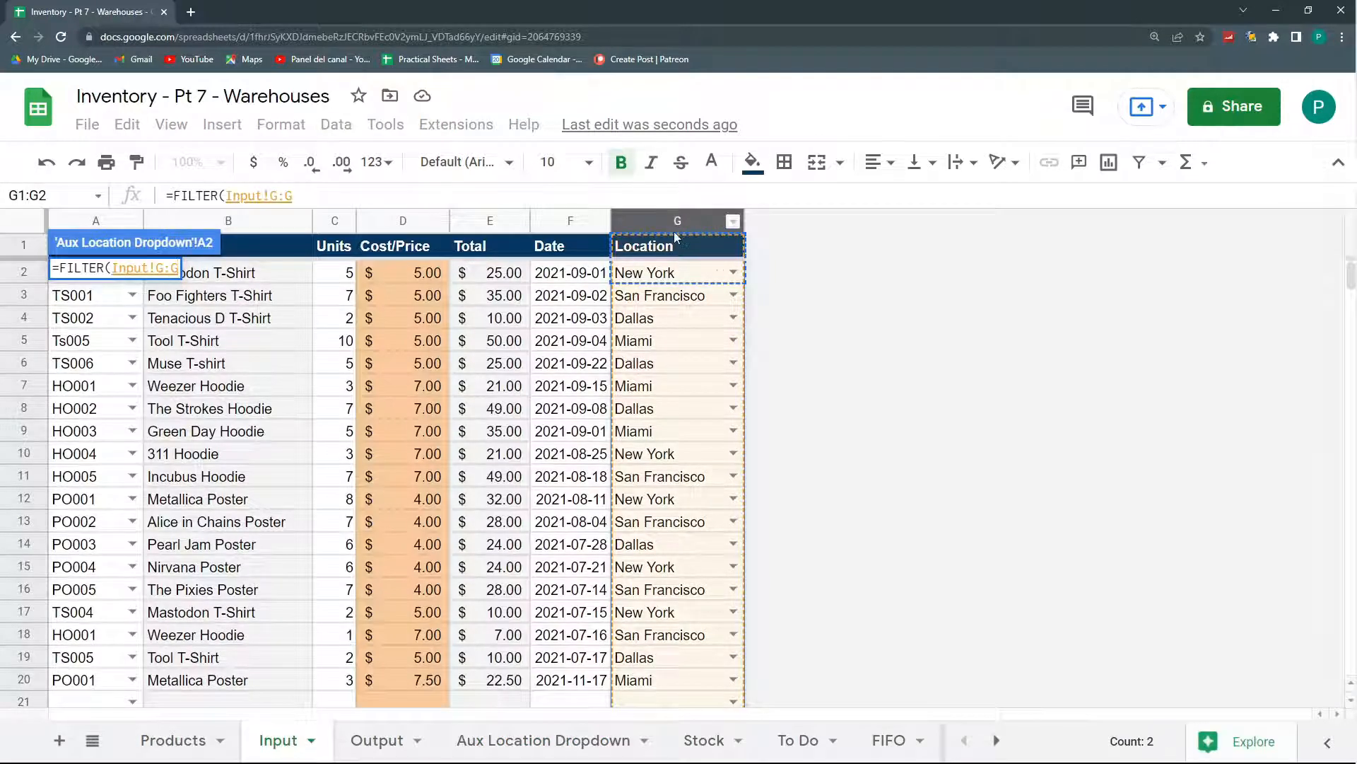
# Complete the FILTER formula with the condition Input!A:A=Output!A2 so it returns the locations matching the first Output reference
pyautogui.write(';')
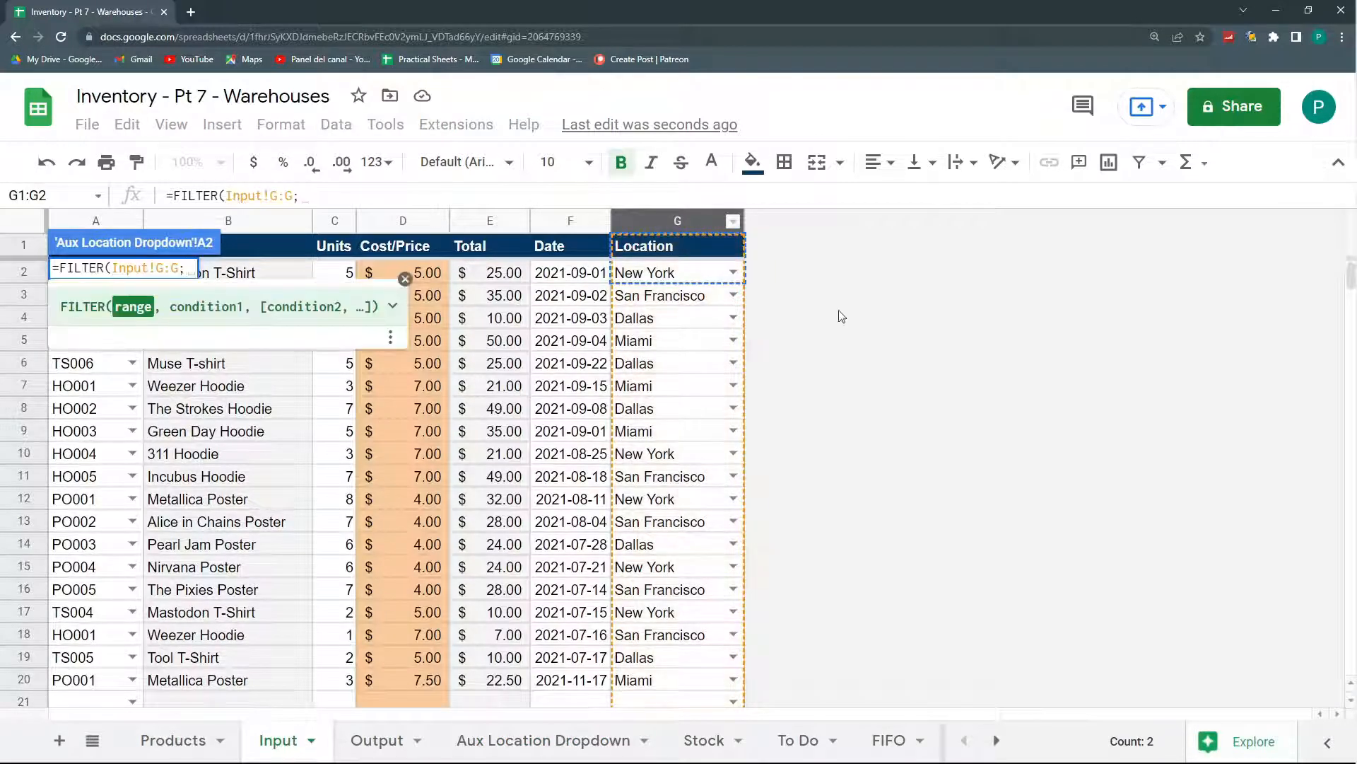
pyautogui.click(90, 224)
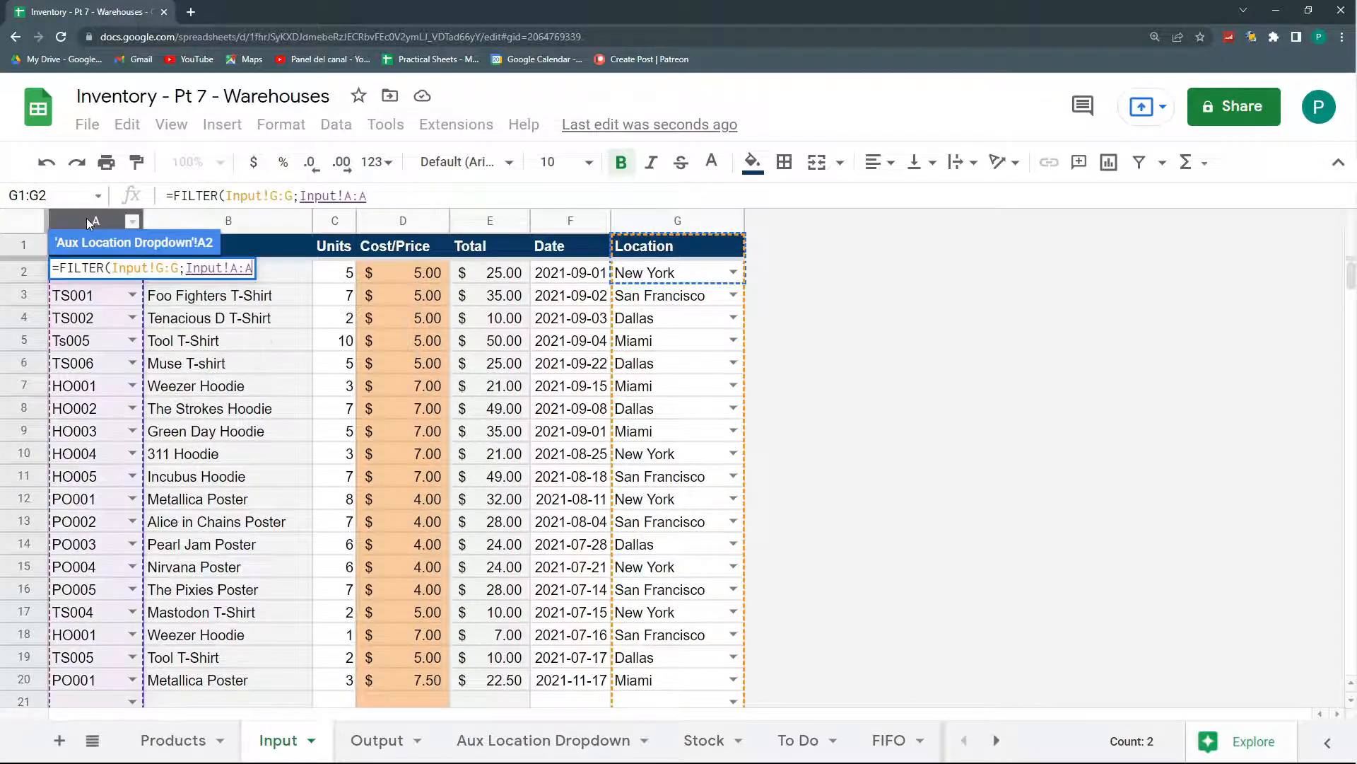
pyautogui.write('=')
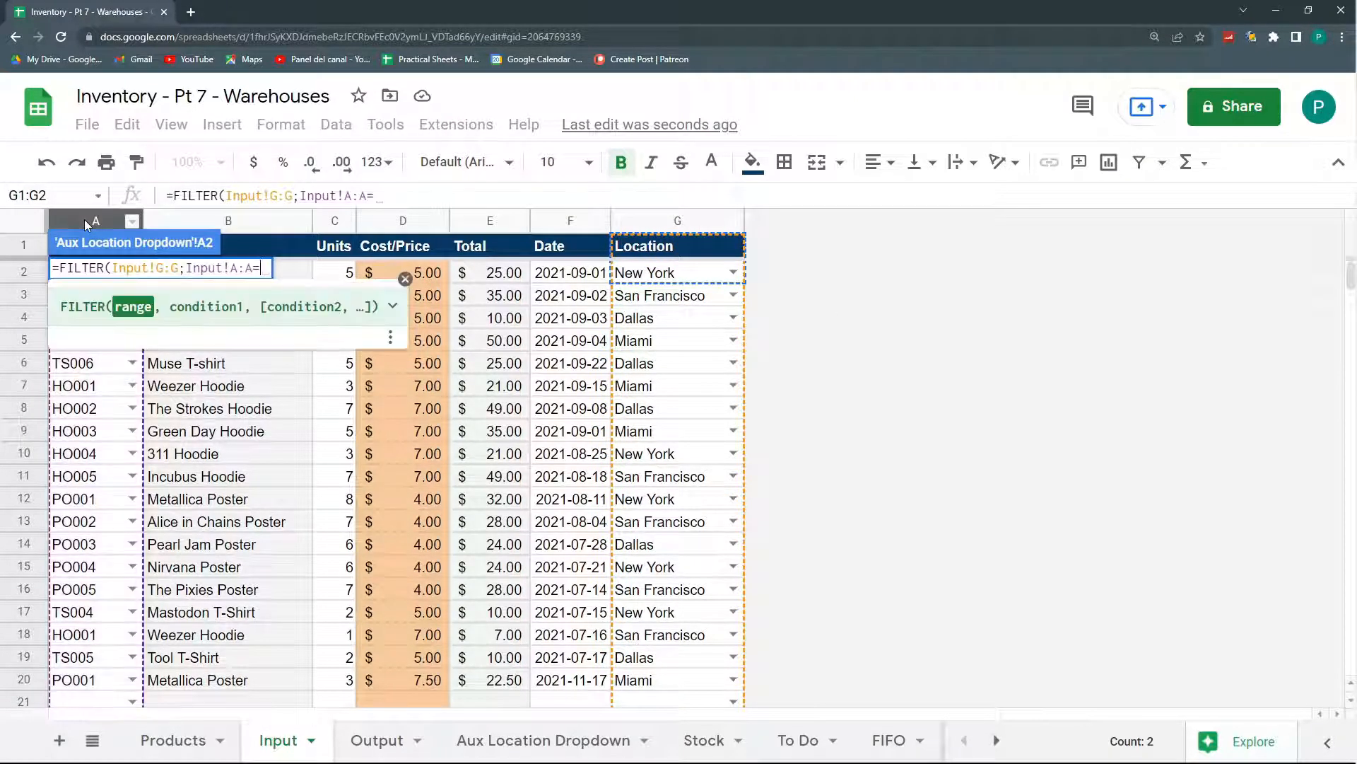
pyautogui.click(400, 744)
pyautogui.click(110, 303)
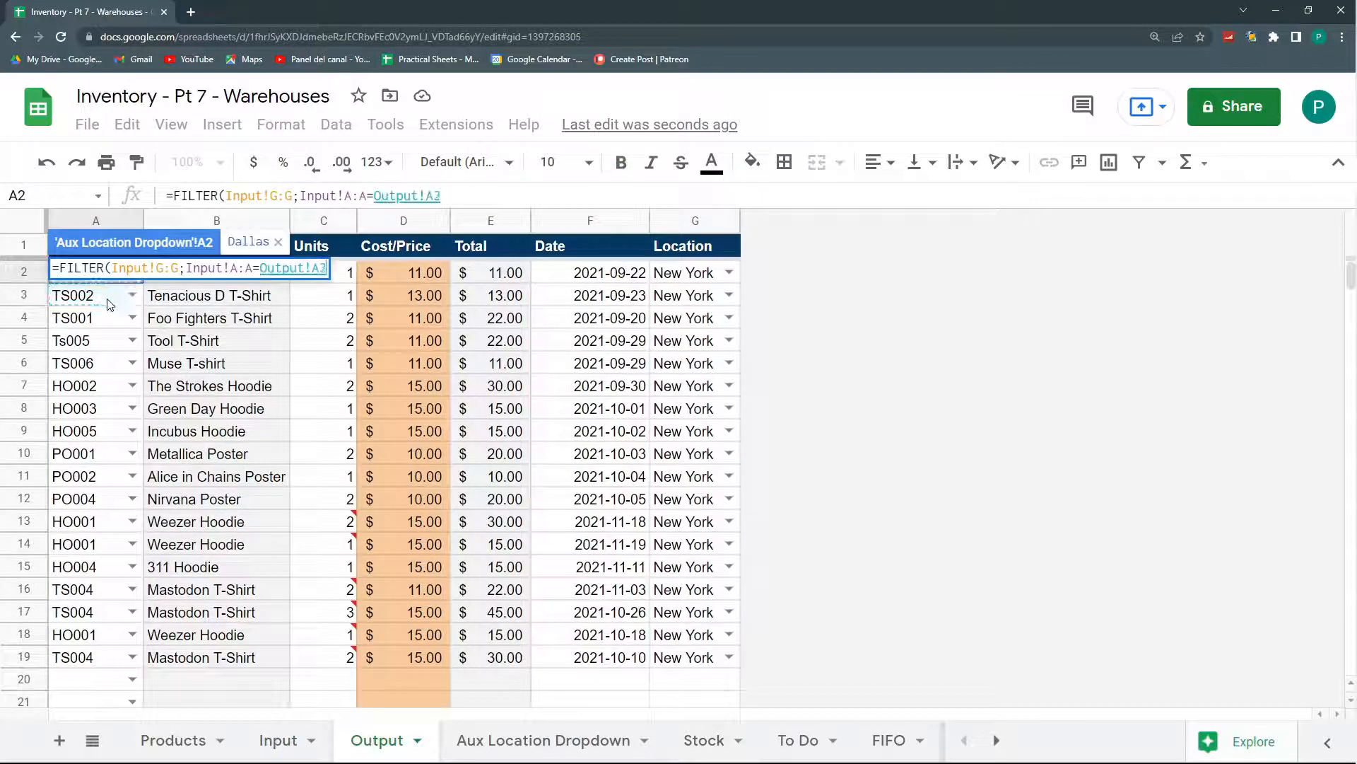
pyautogui.press('Up')
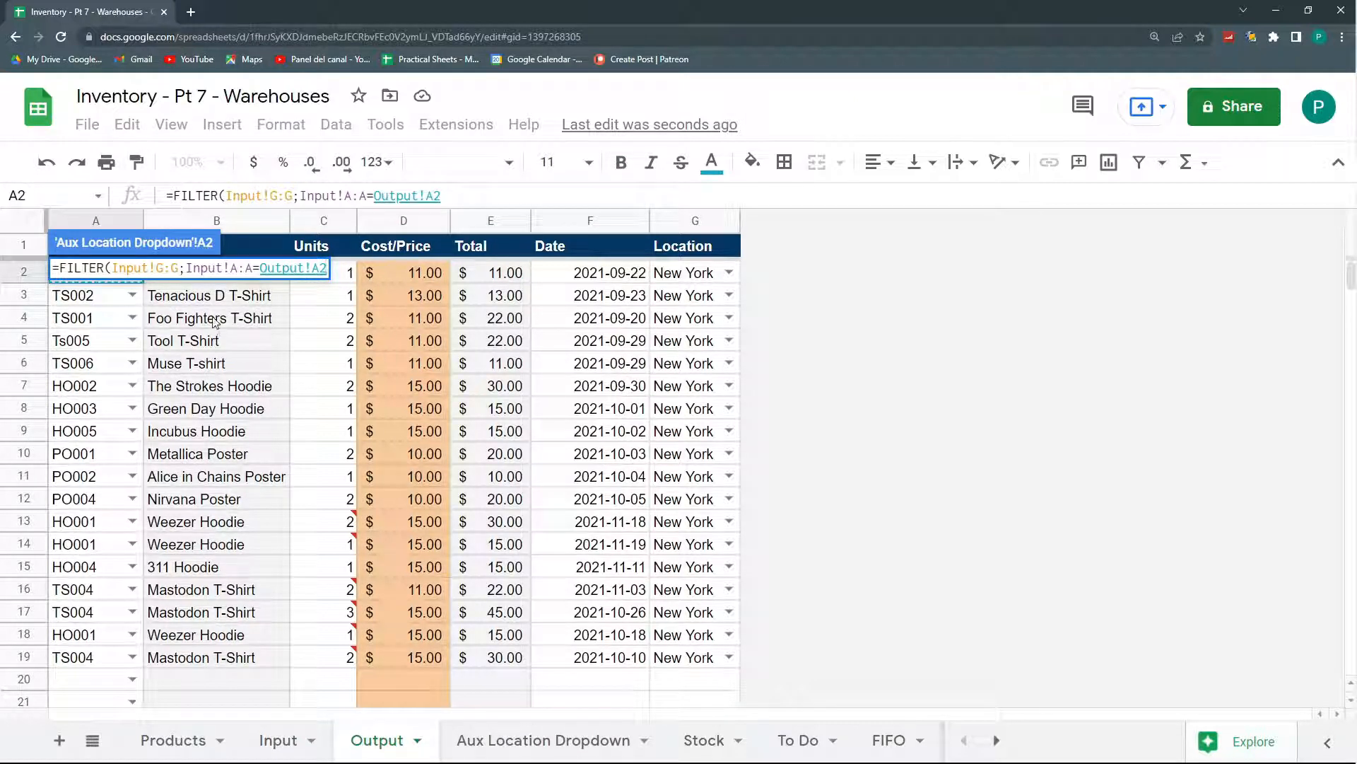
pyautogui.write(')')
pyautogui.press('Return')
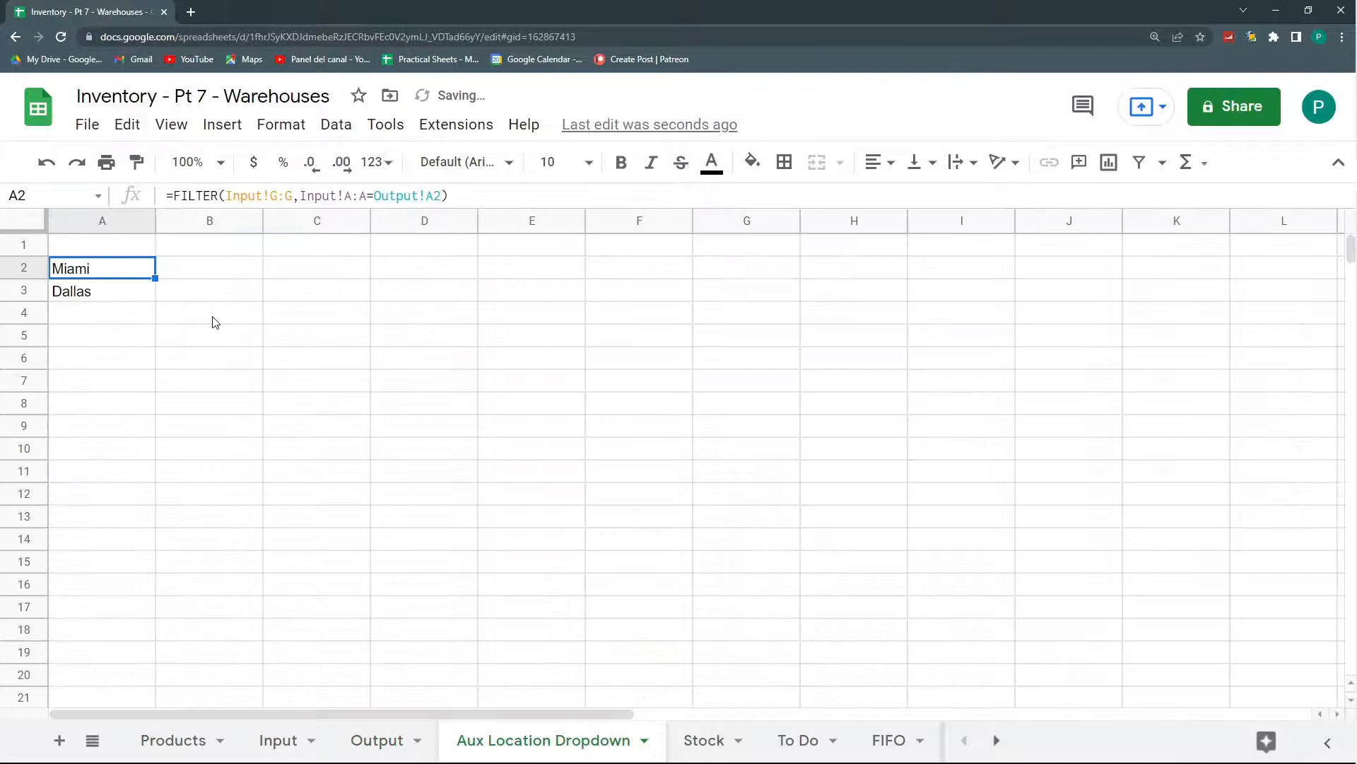
# Check the filtered locations against the Tool T-Shirt entries in rows 5 and 19 of the Input sheet and the Output reference in A2
pyautogui.click(277, 741)
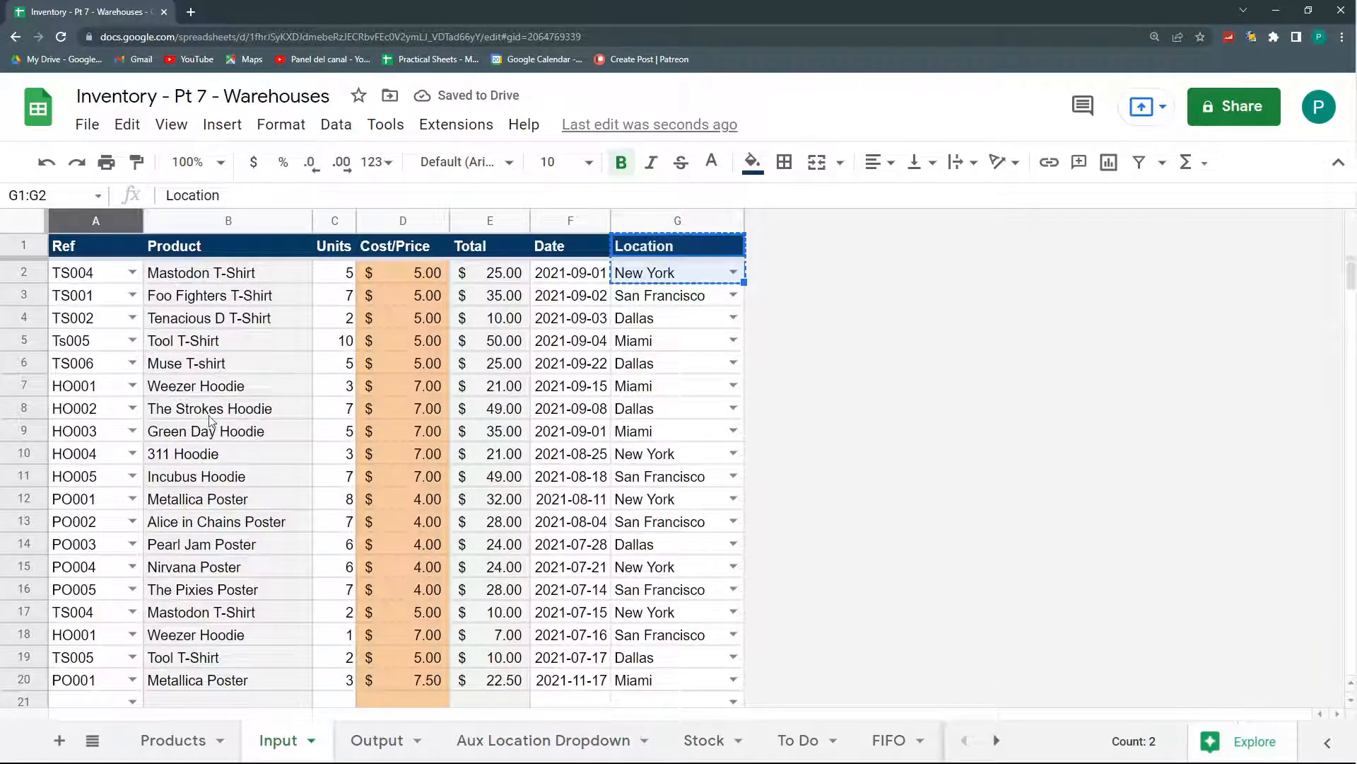
pyautogui.click(677, 225)
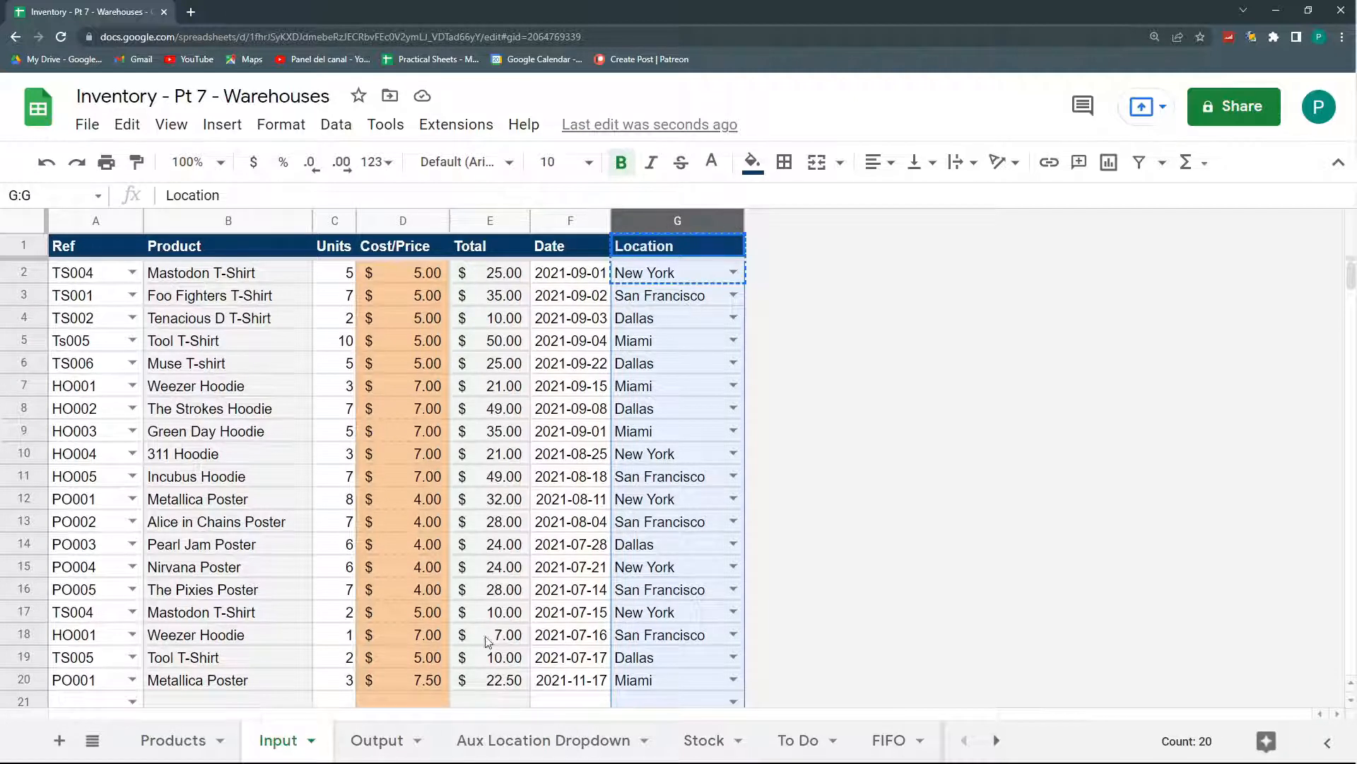
pyautogui.click(381, 744)
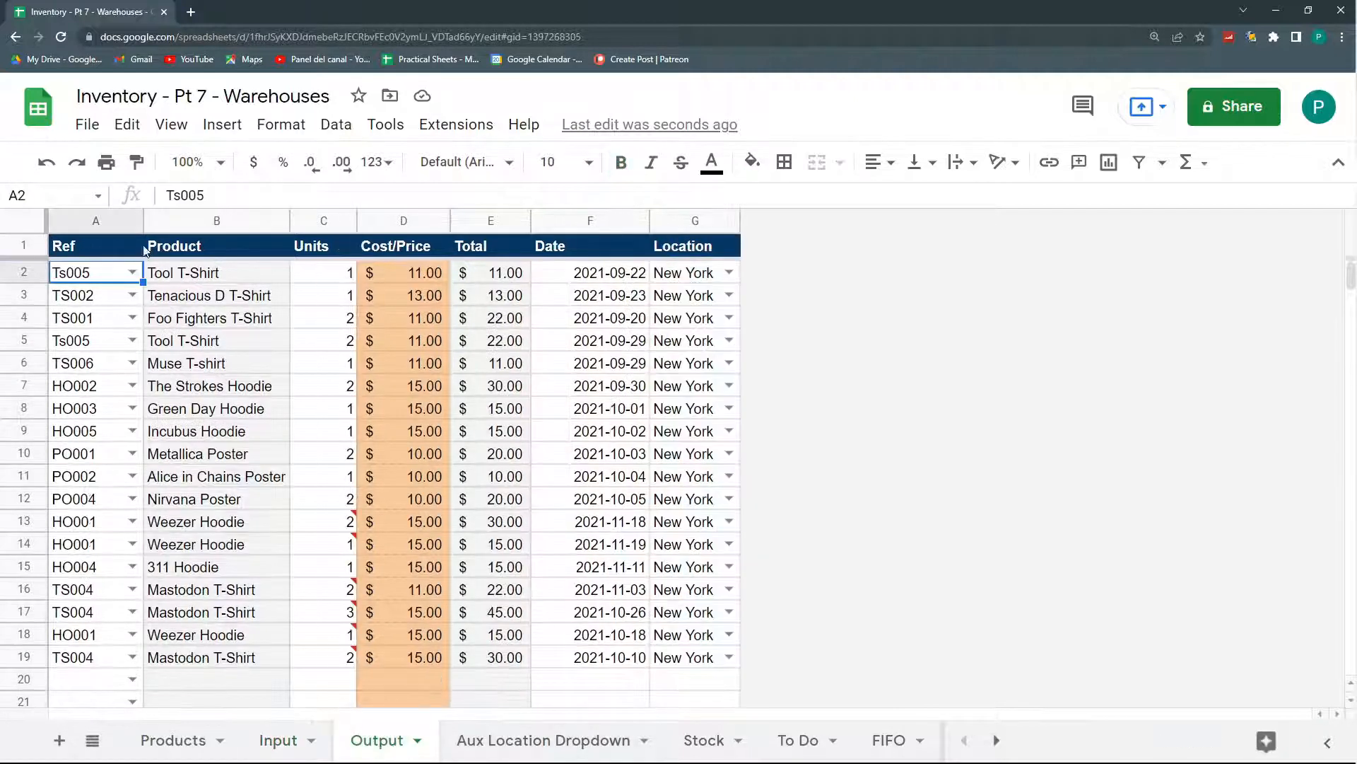
pyautogui.click(277, 748)
pyautogui.click(492, 746)
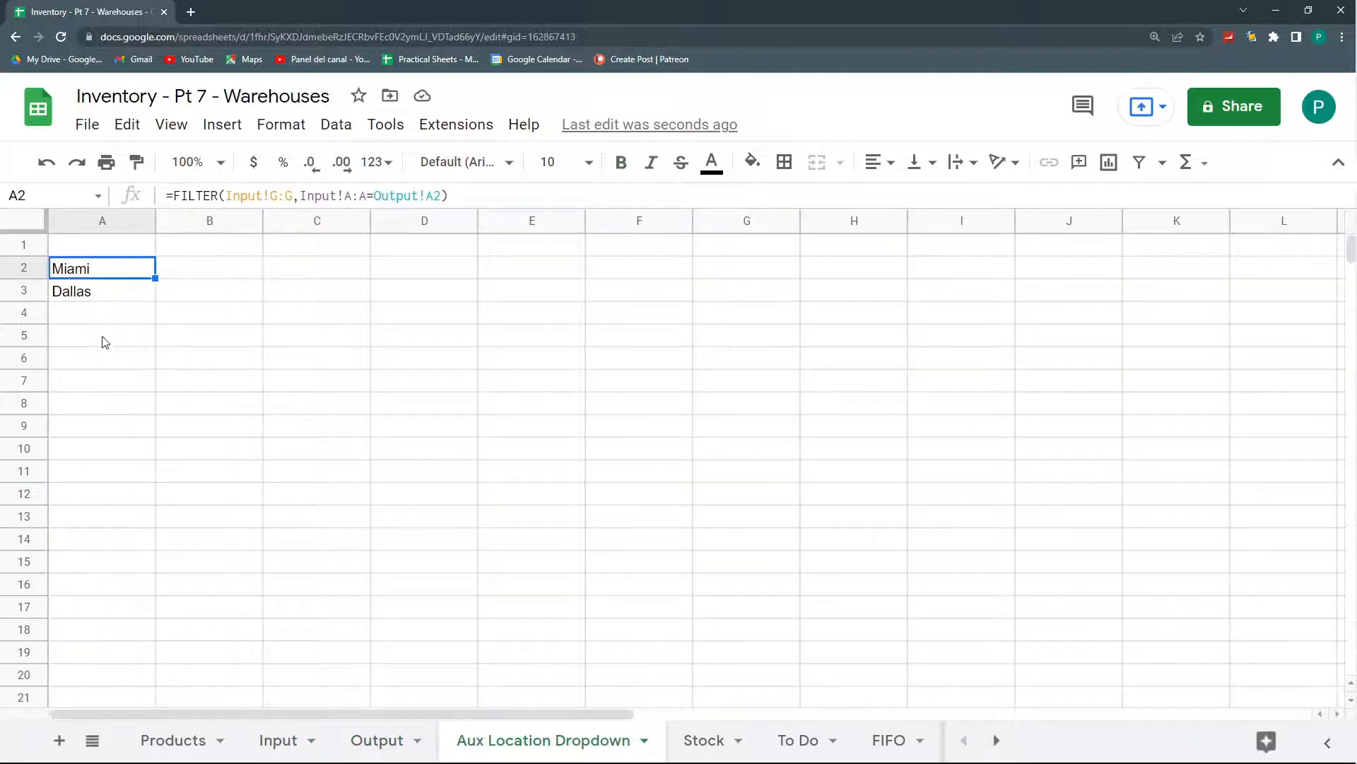
pyautogui.click(277, 740)
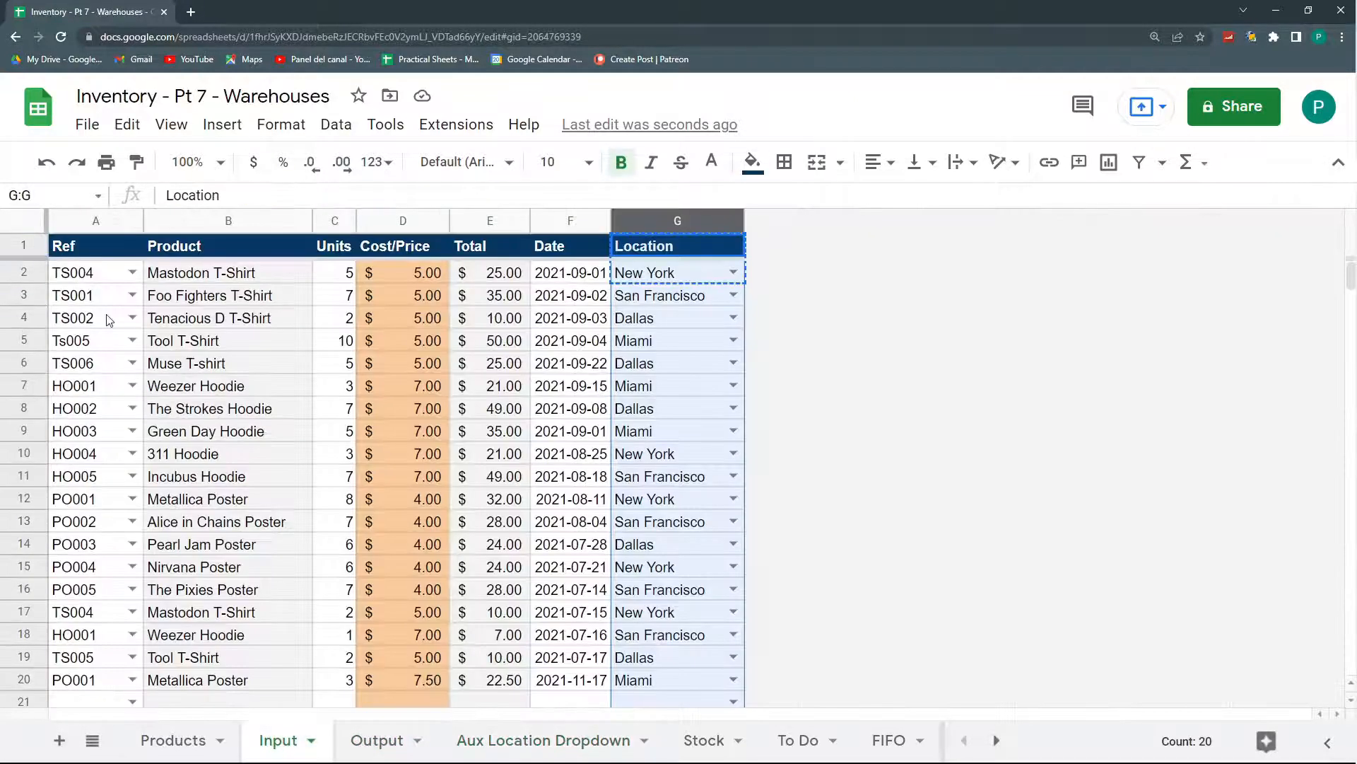
pyautogui.click(87, 343)
pyautogui.moveTo(87, 343); pyautogui.dragTo(693, 341)
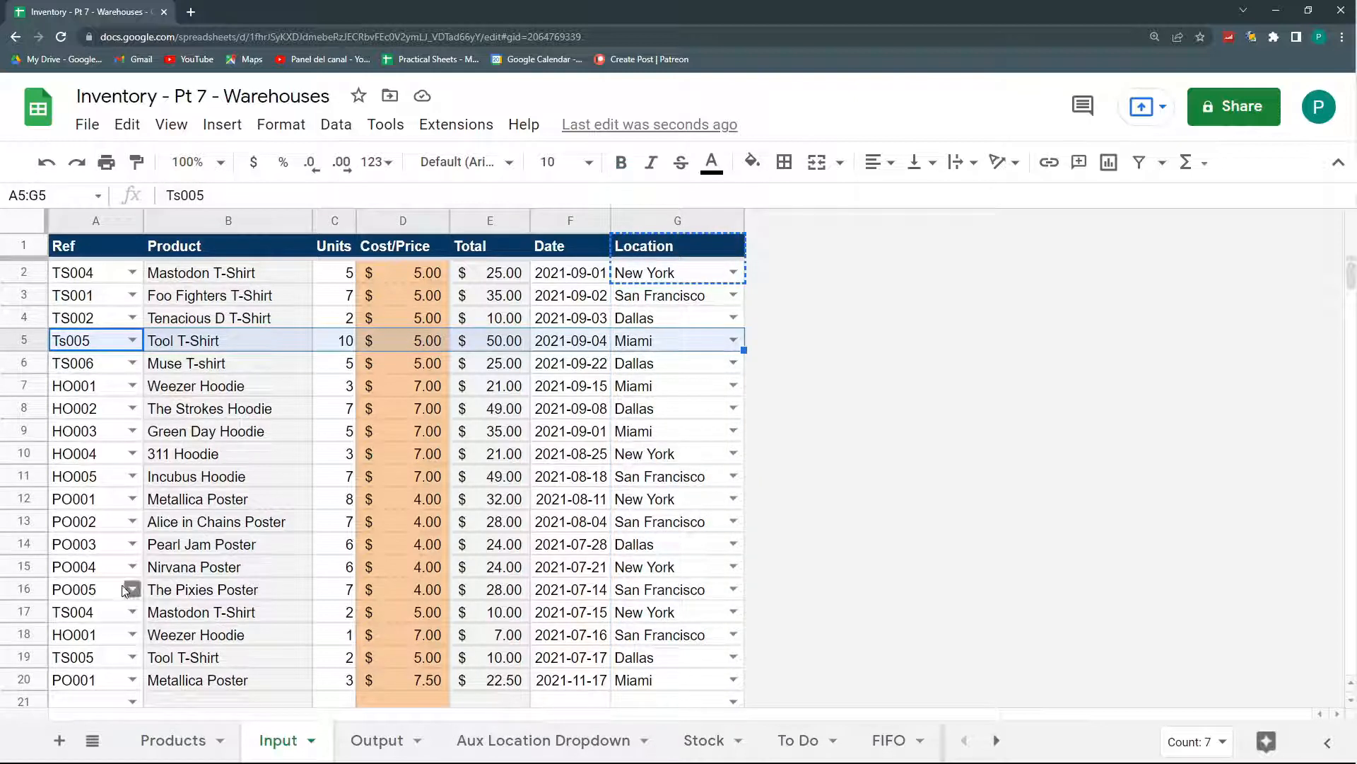
pyautogui.moveTo(90, 656); pyautogui.dragTo(655, 654)
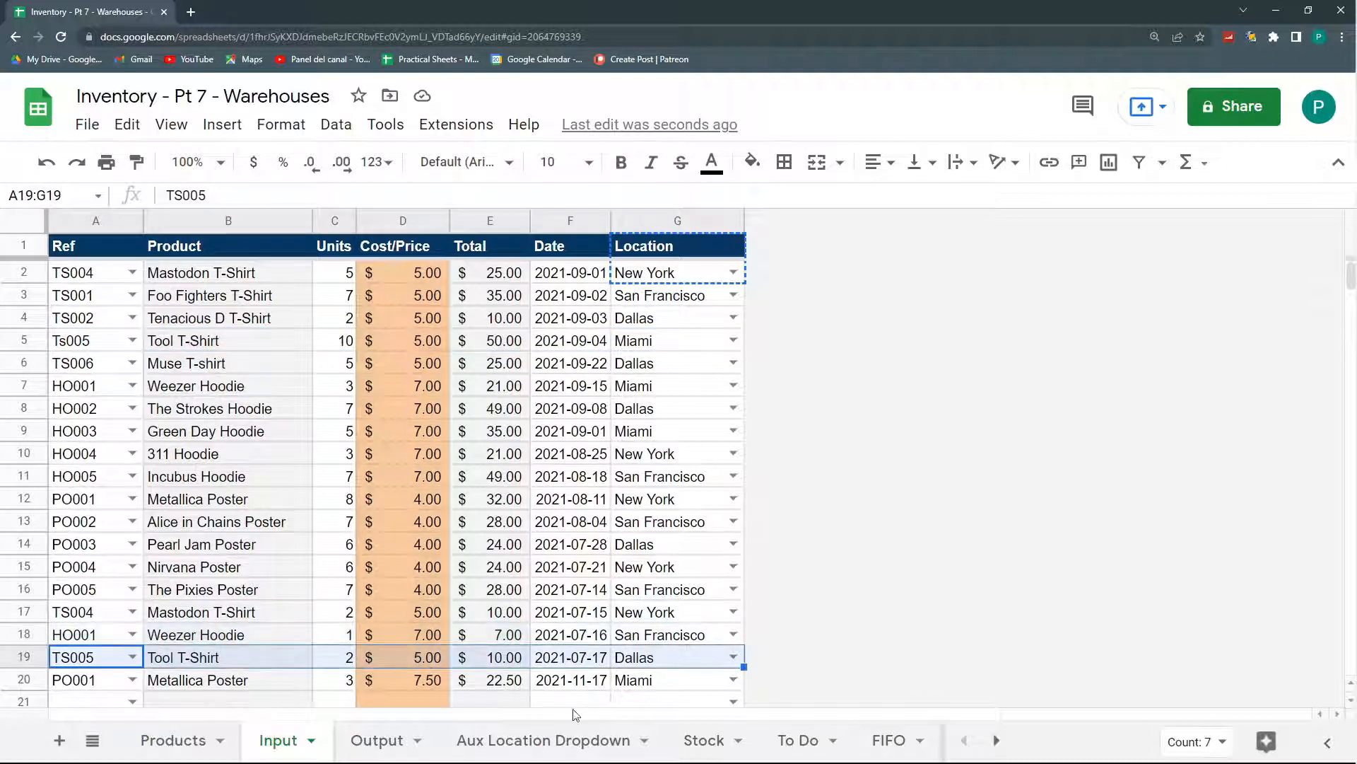
pyautogui.click(523, 740)
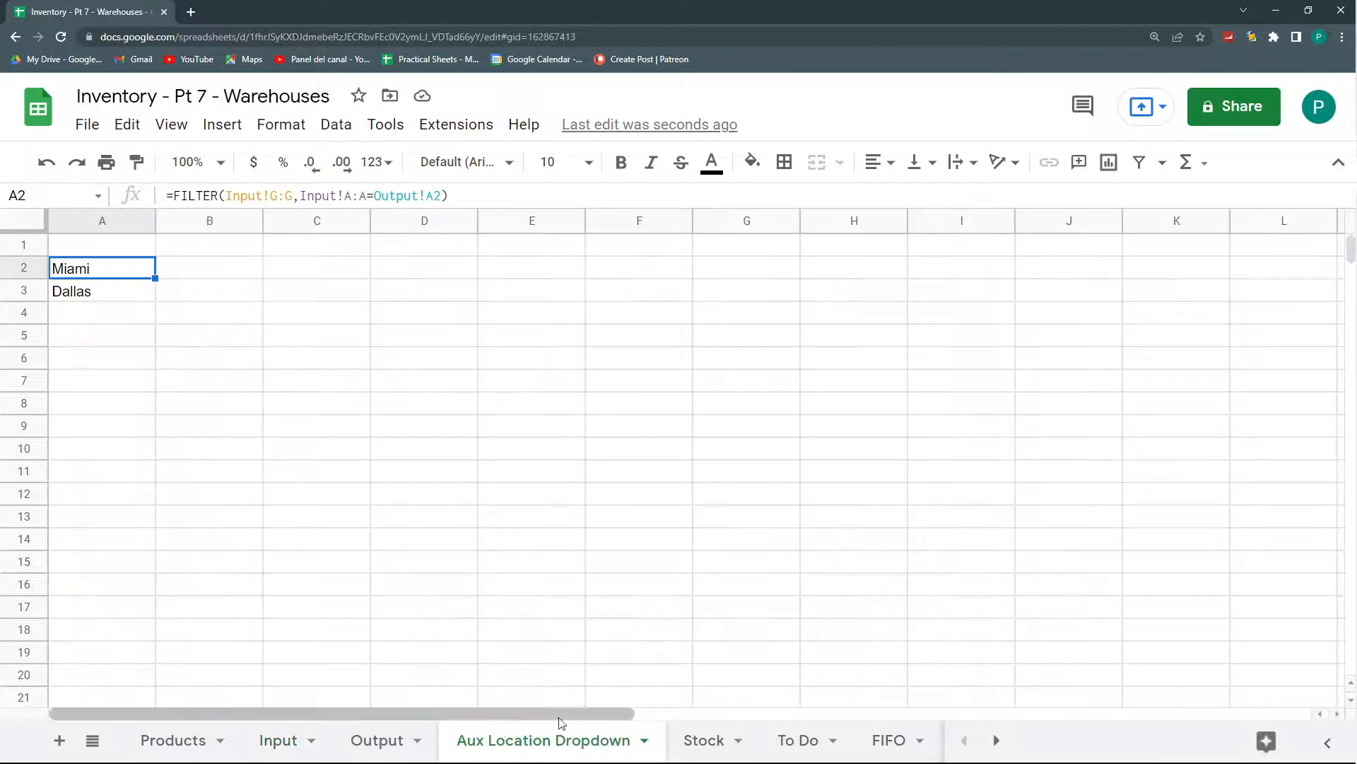
pyautogui.click(397, 741)
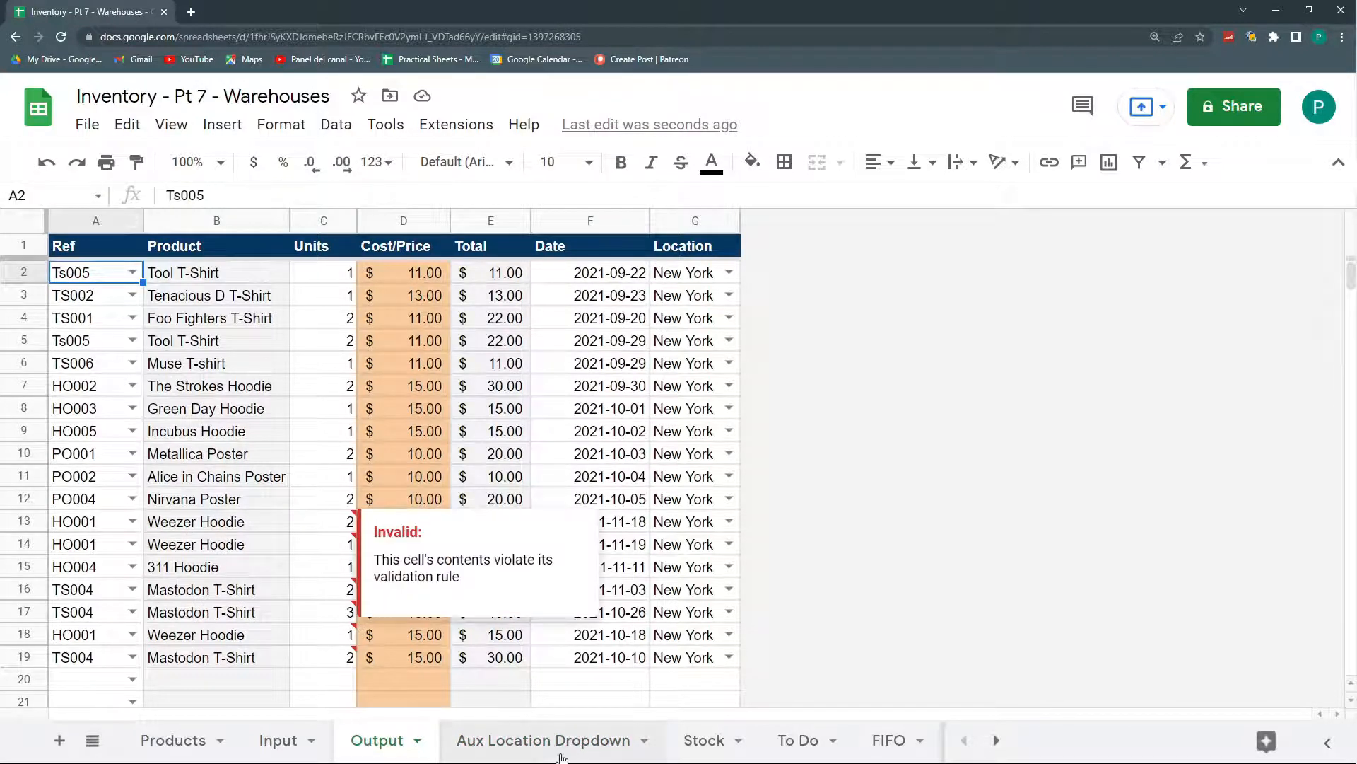
pyautogui.click(541, 740)
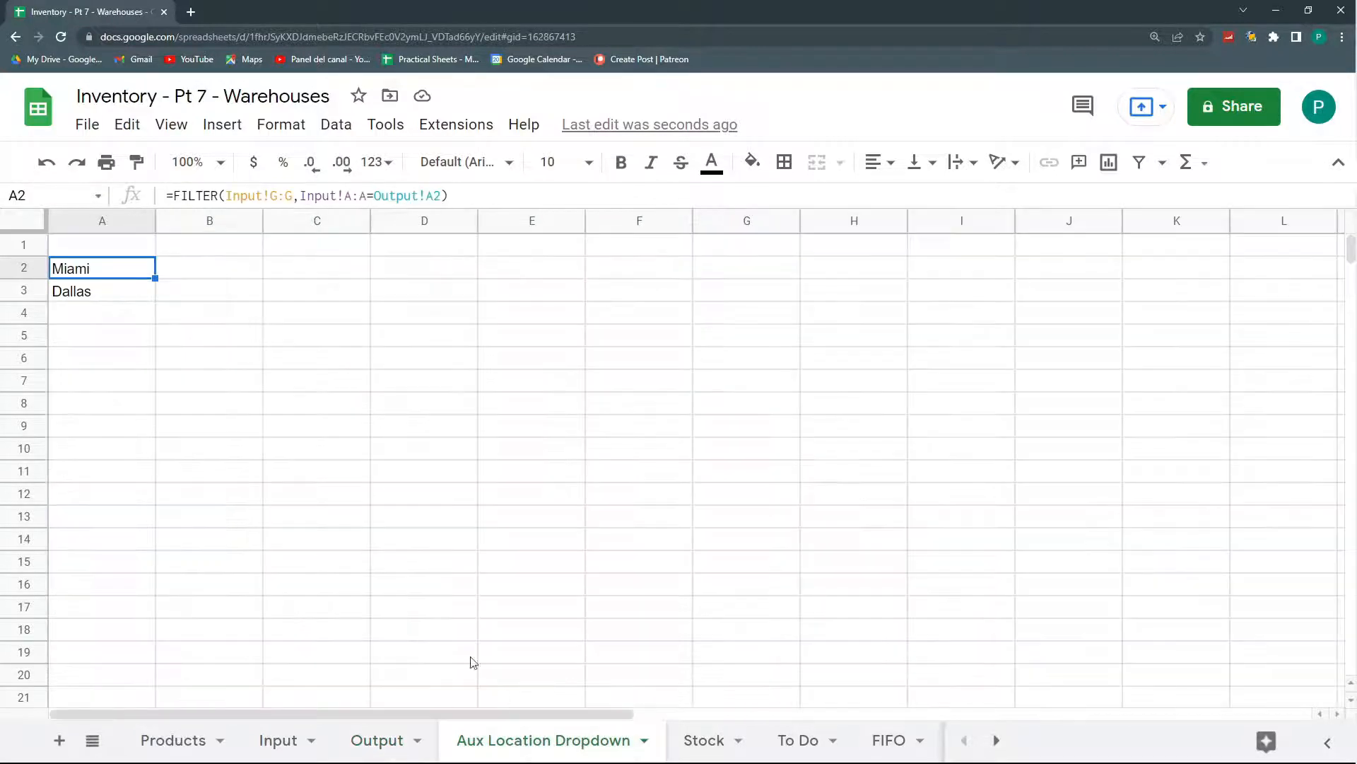
# Wrap the A2 formula in TRANSPOSE, giving =TRANSPOSE(FILTER(Input!G:G,Input!A:A=Output!A2)), so the locations run across the row
pyautogui.click(173, 196)
pyautogui.write('TRANSPOSE(')
pyautogui.press('End')
pyautogui.write(')')
pyautogui.press('Return')
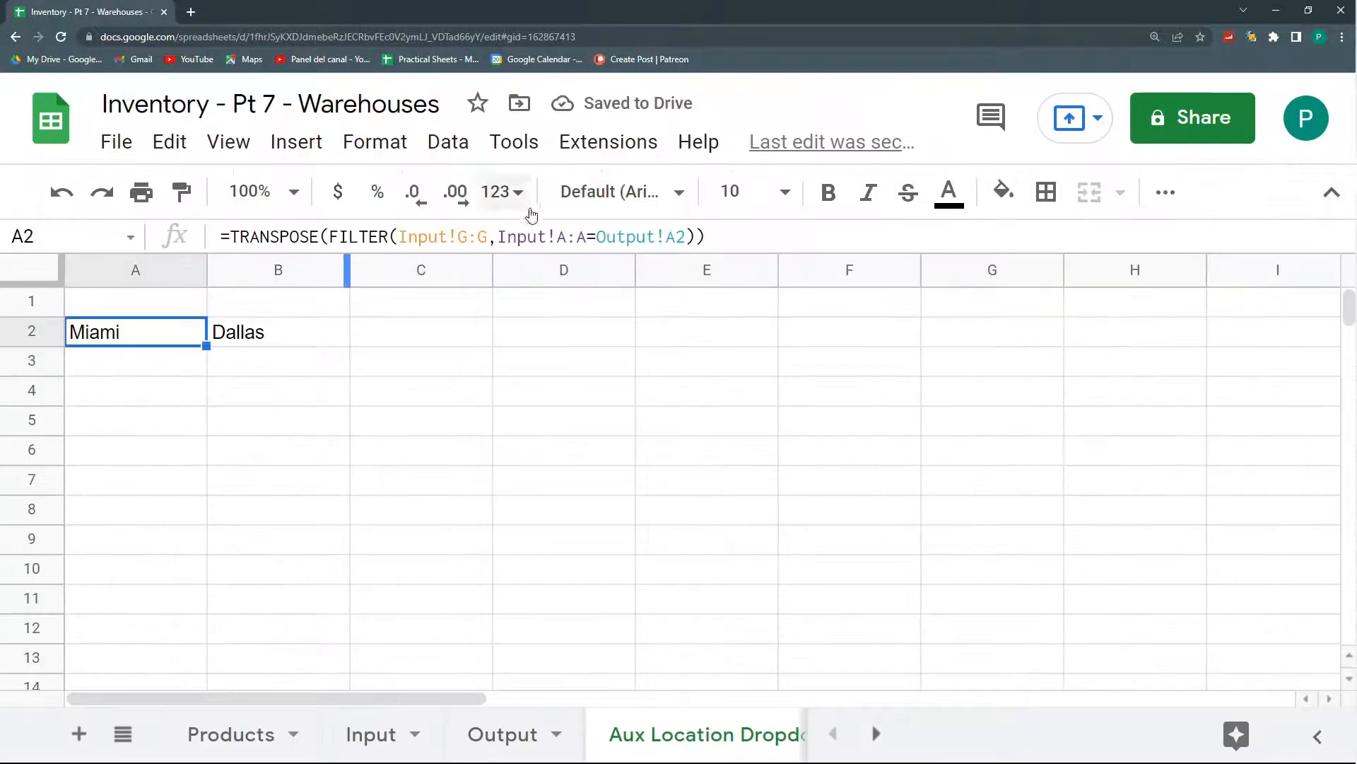
# Fill the TRANSPOSE formula down column A of the Aux Location Dropdown sheet through row 13 and compare it with the Output sheet's references
pyautogui.moveTo(206, 345); pyautogui.dragTo(218, 582)
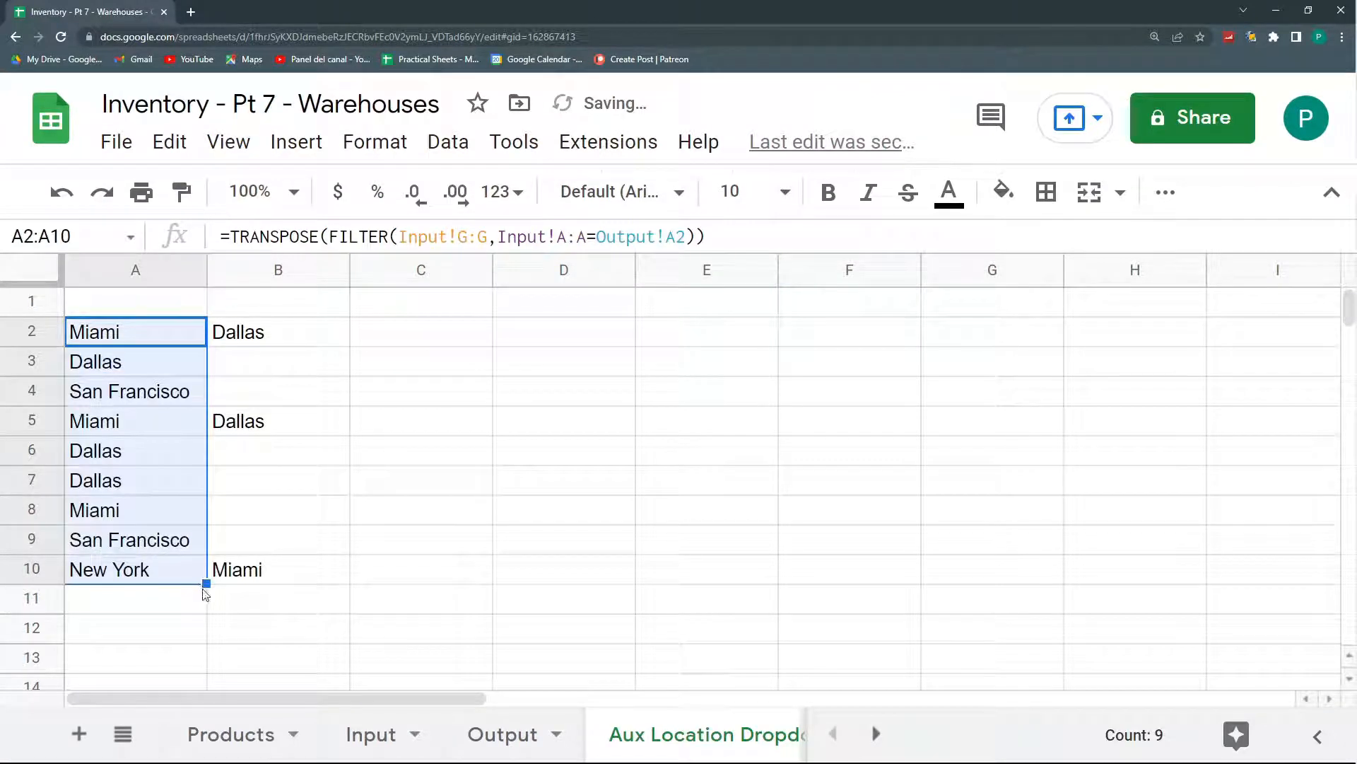
pyautogui.click(190, 574)
pyautogui.moveTo(206, 584); pyautogui.dragTo(219, 661)
pyautogui.click(131, 334)
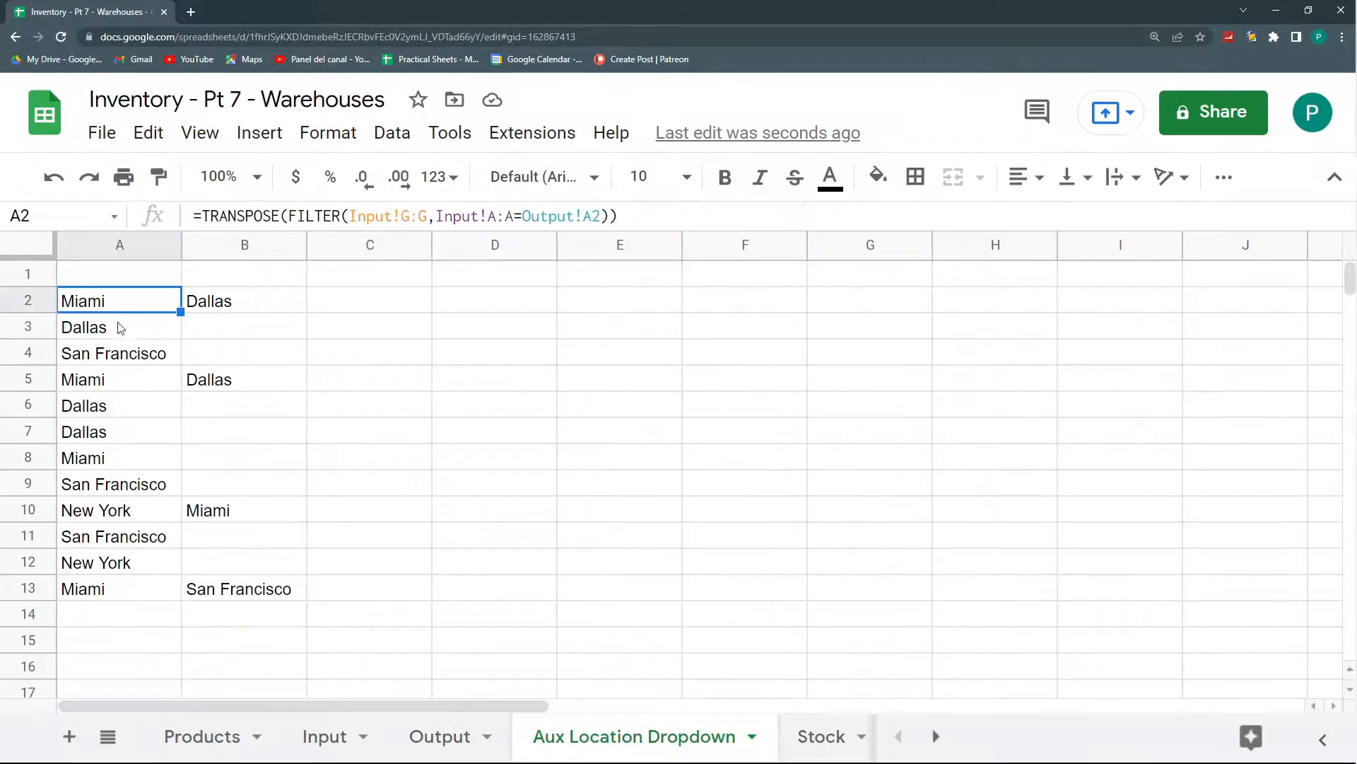
pyautogui.click(432, 724)
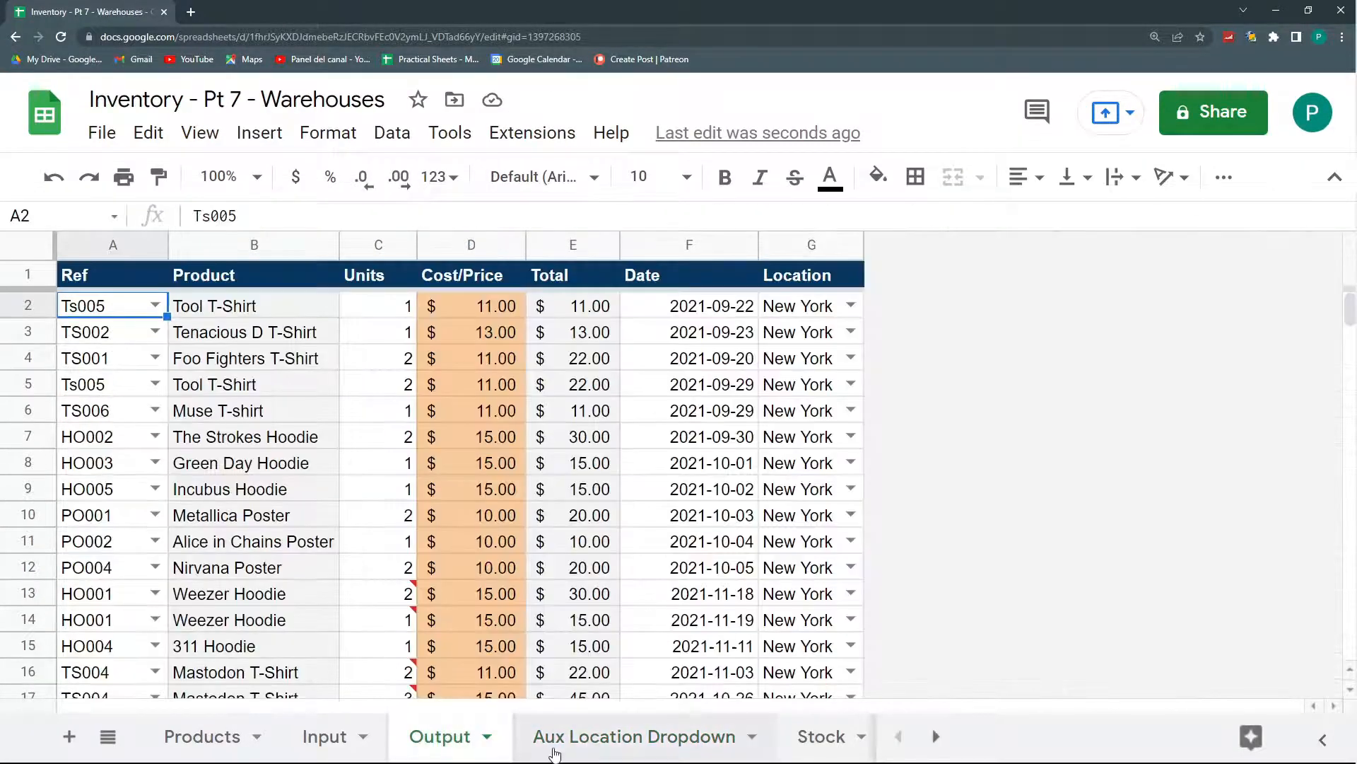
# Compare the helper sheet's row 3 location with the TS002 reference in the Output sheet and its Tenacious D T-Shirt entry in the Input sheet
pyautogui.click(555, 749)
pyautogui.click(134, 336)
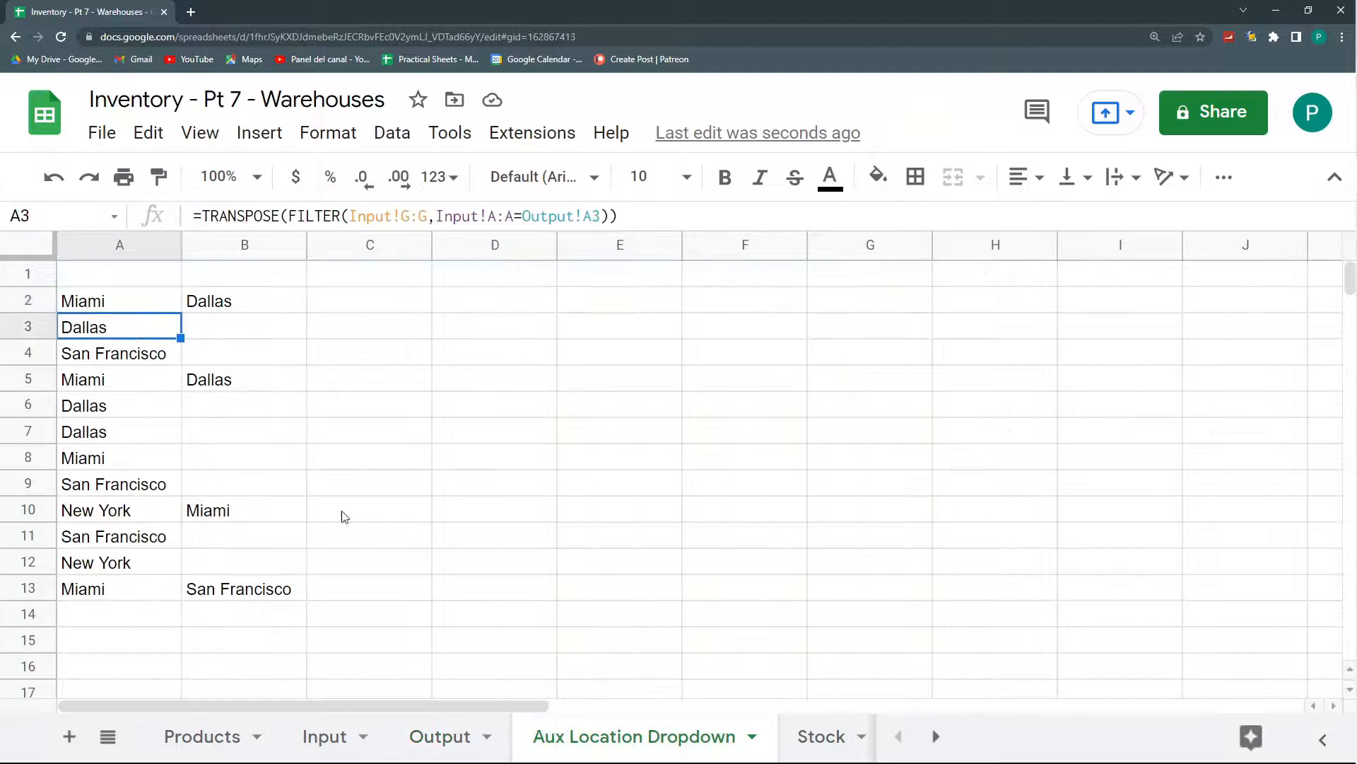
pyautogui.click(456, 739)
pyautogui.click(138, 340)
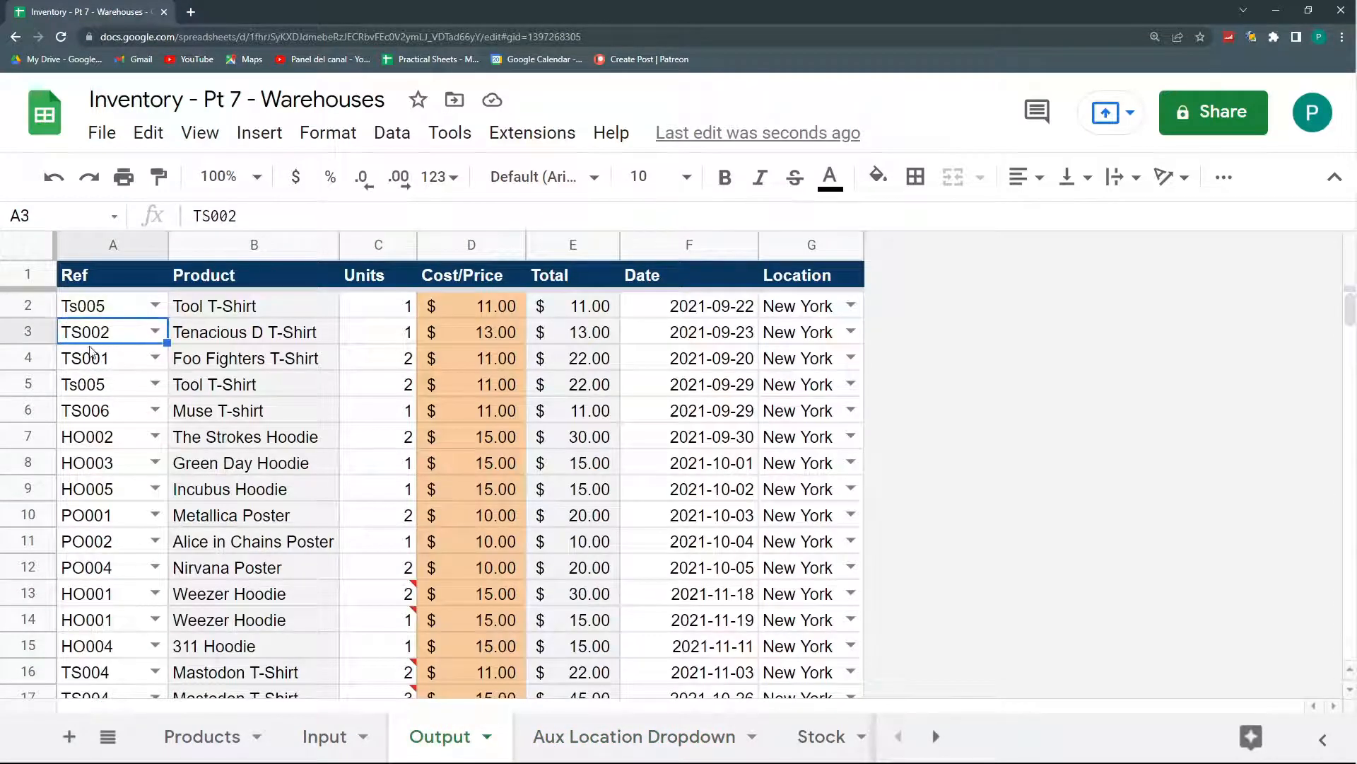
pyautogui.click(330, 738)
pyautogui.moveTo(130, 352); pyautogui.dragTo(740, 357)
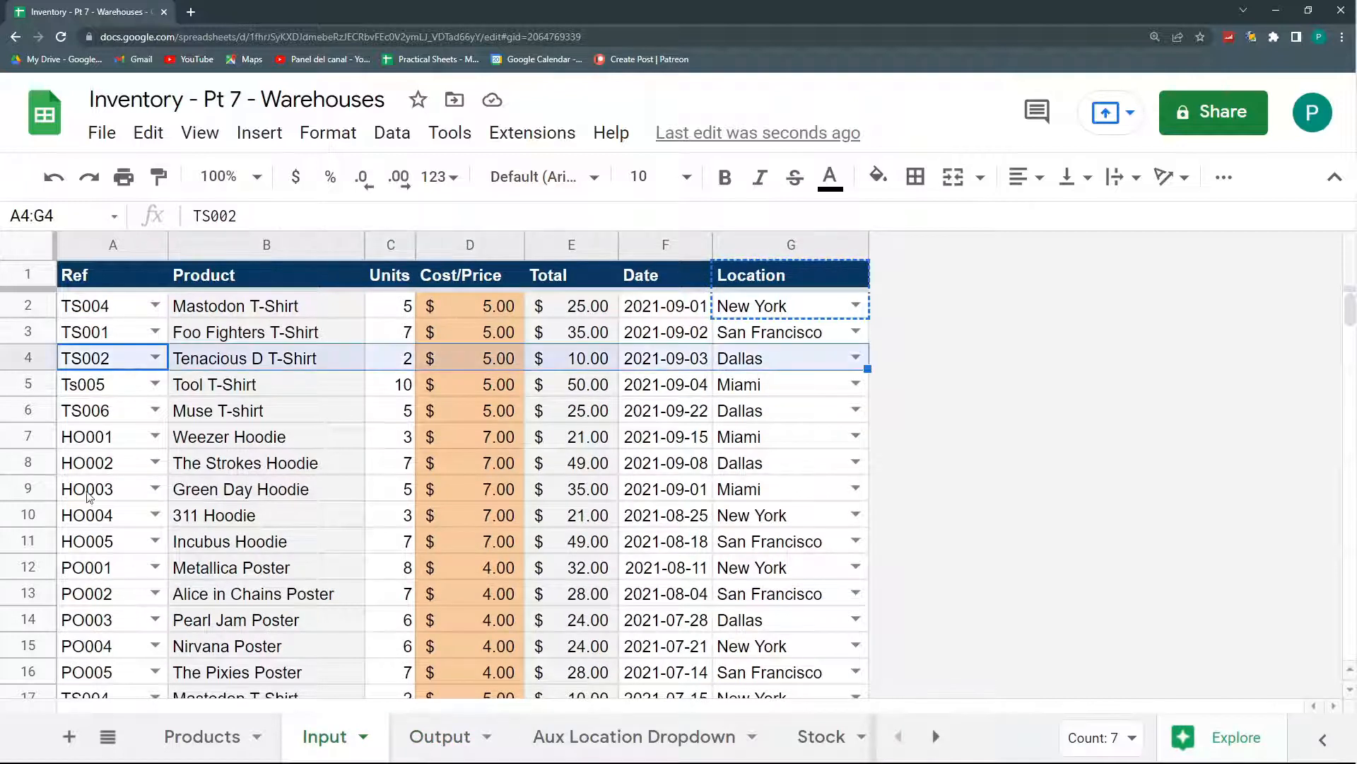
pyautogui.scroll(-2, 89, 497)
# Fill the TRANSPOSE formula in column A of the Aux Location Dropdown sheet from row 13 down to row 1000
pyautogui.click(587, 736)
pyautogui.click(173, 594)
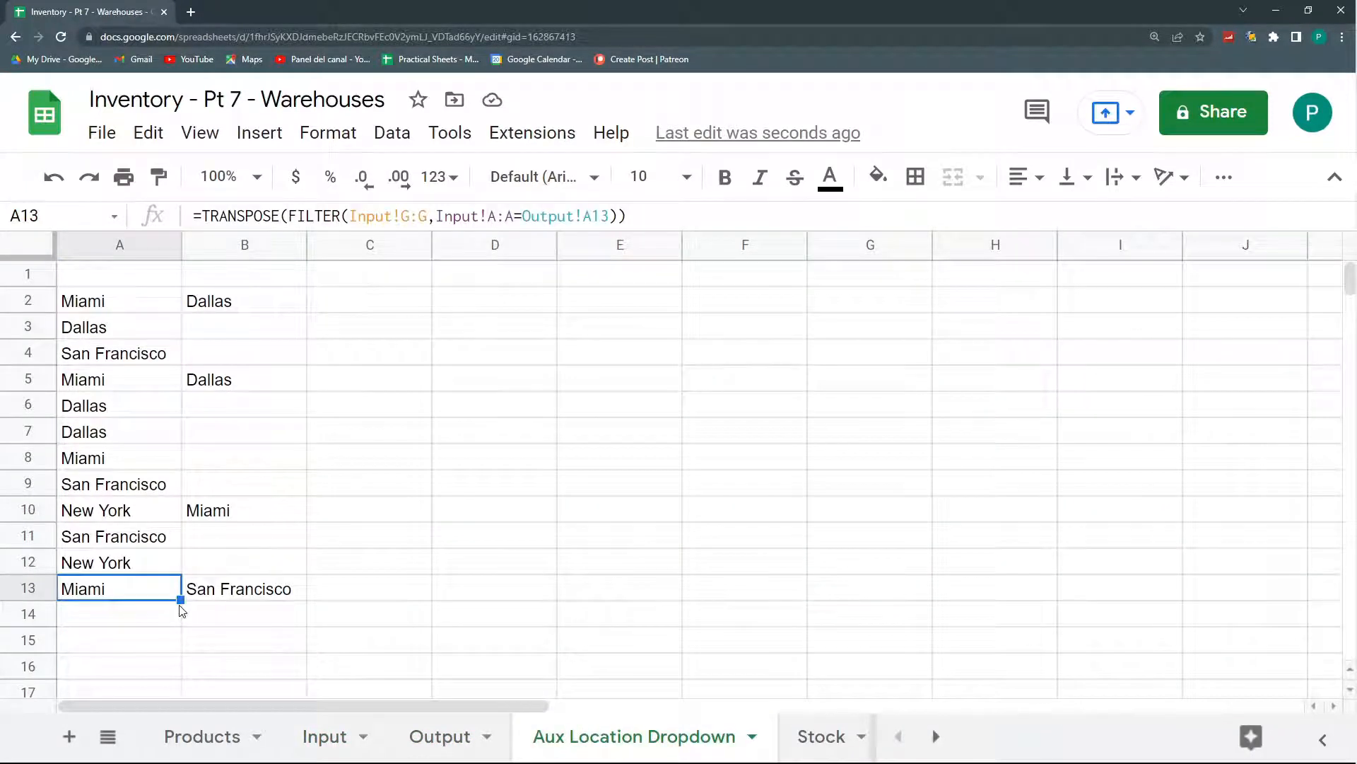
pyautogui.hotkey('ctrl', 'shift', 'Down')
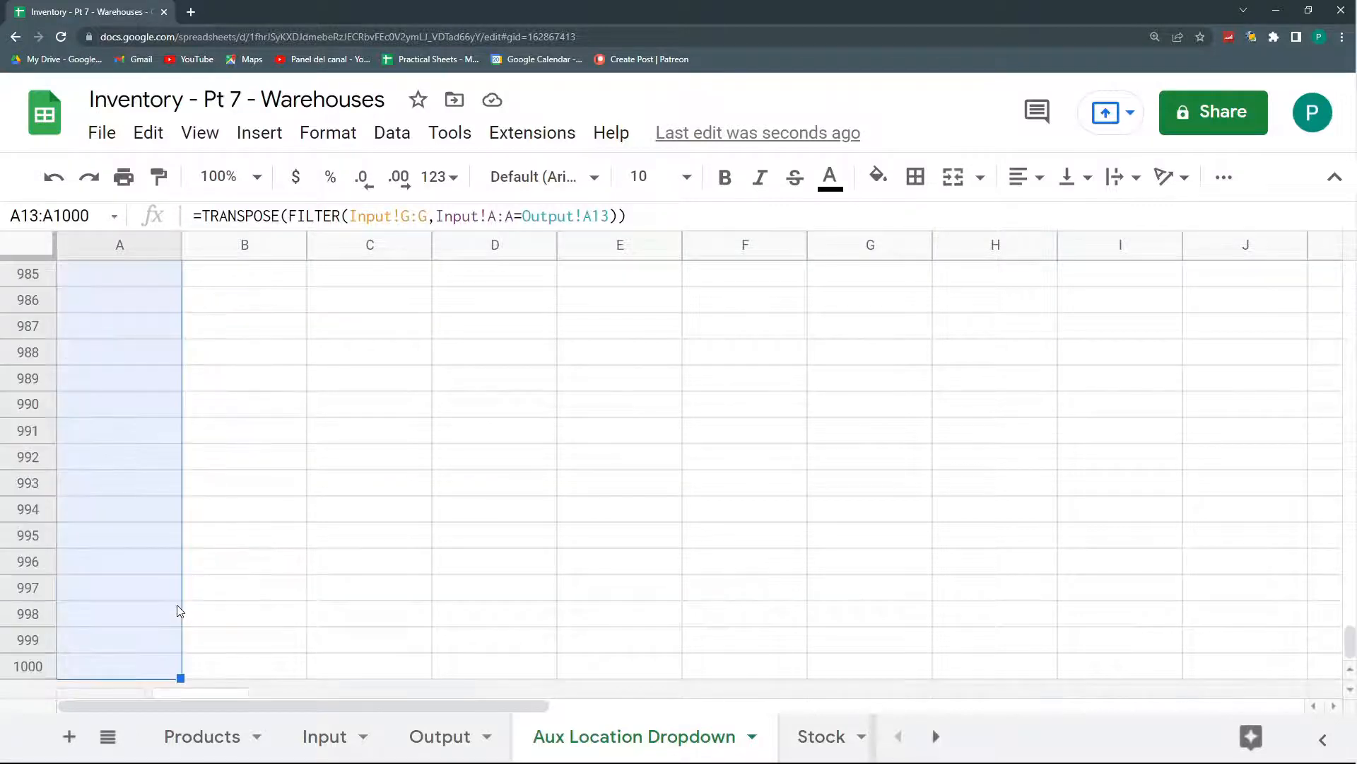
pyautogui.hotkey('ctrl', 'd')
pyautogui.press('Up')
pyautogui.press('Up')
pyautogui.press('Up')
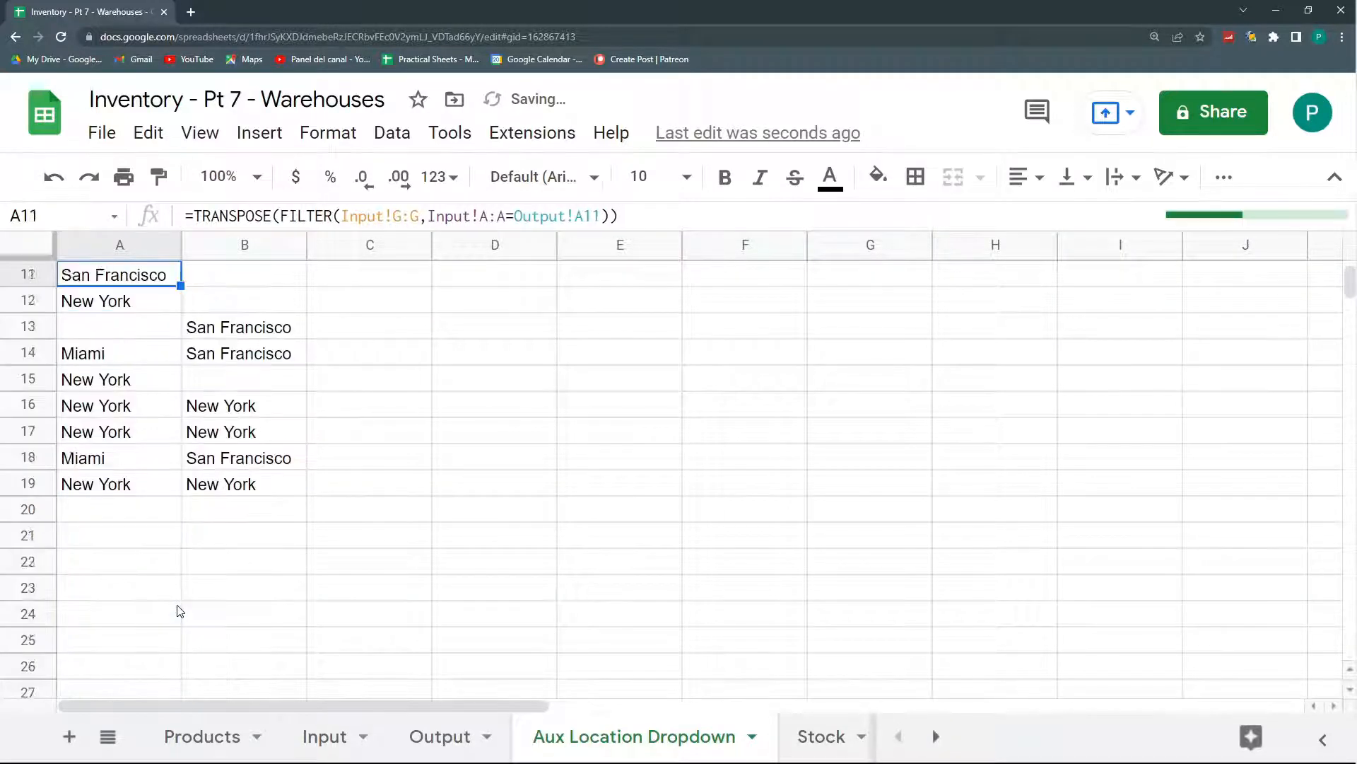
pyautogui.hotkey('ctrl', 'Up')
pyautogui.hotkey('ctrl', 'Up')
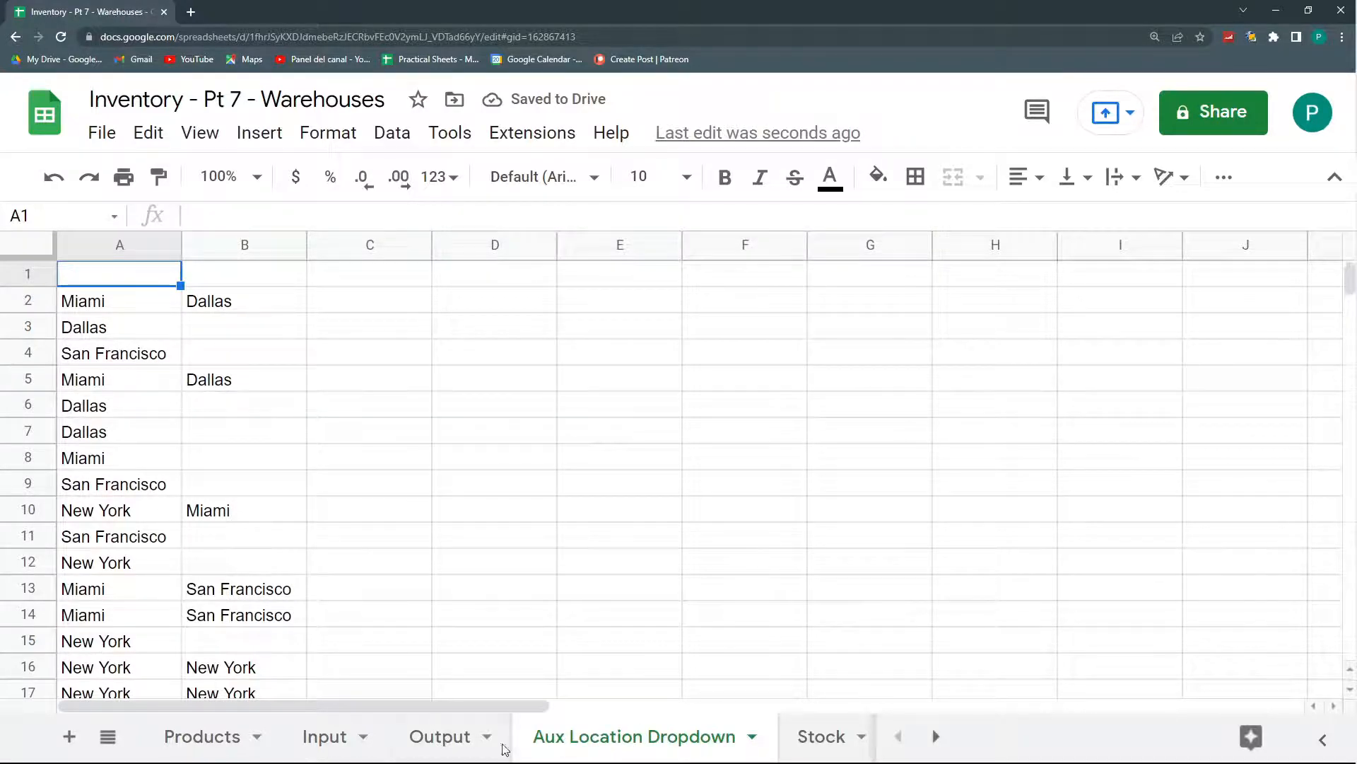
# Change the data validation list range of cell G2 in the Output sheet to 'Aux Location Dropdown'!A2:J2 and save it
pyautogui.click(424, 736)
pyautogui.click(784, 311)
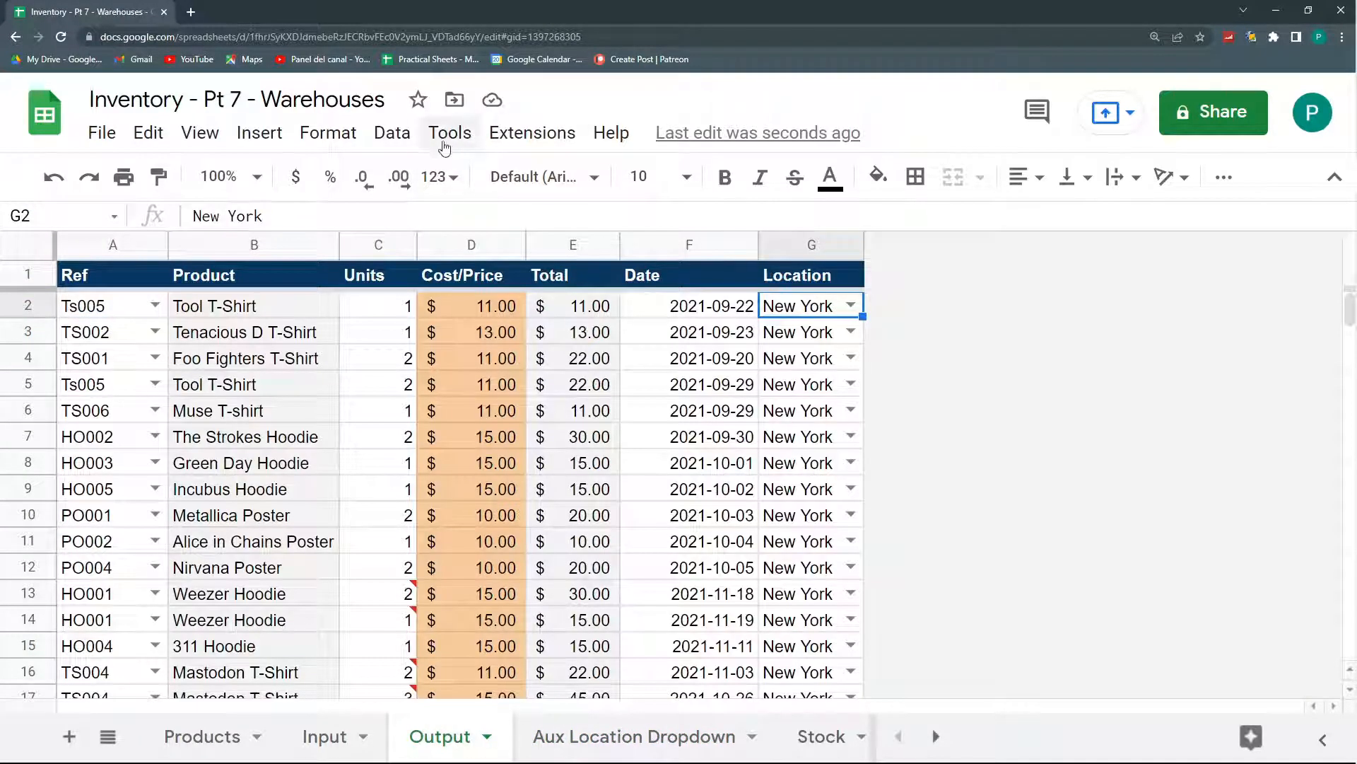
pyautogui.click(390, 133)
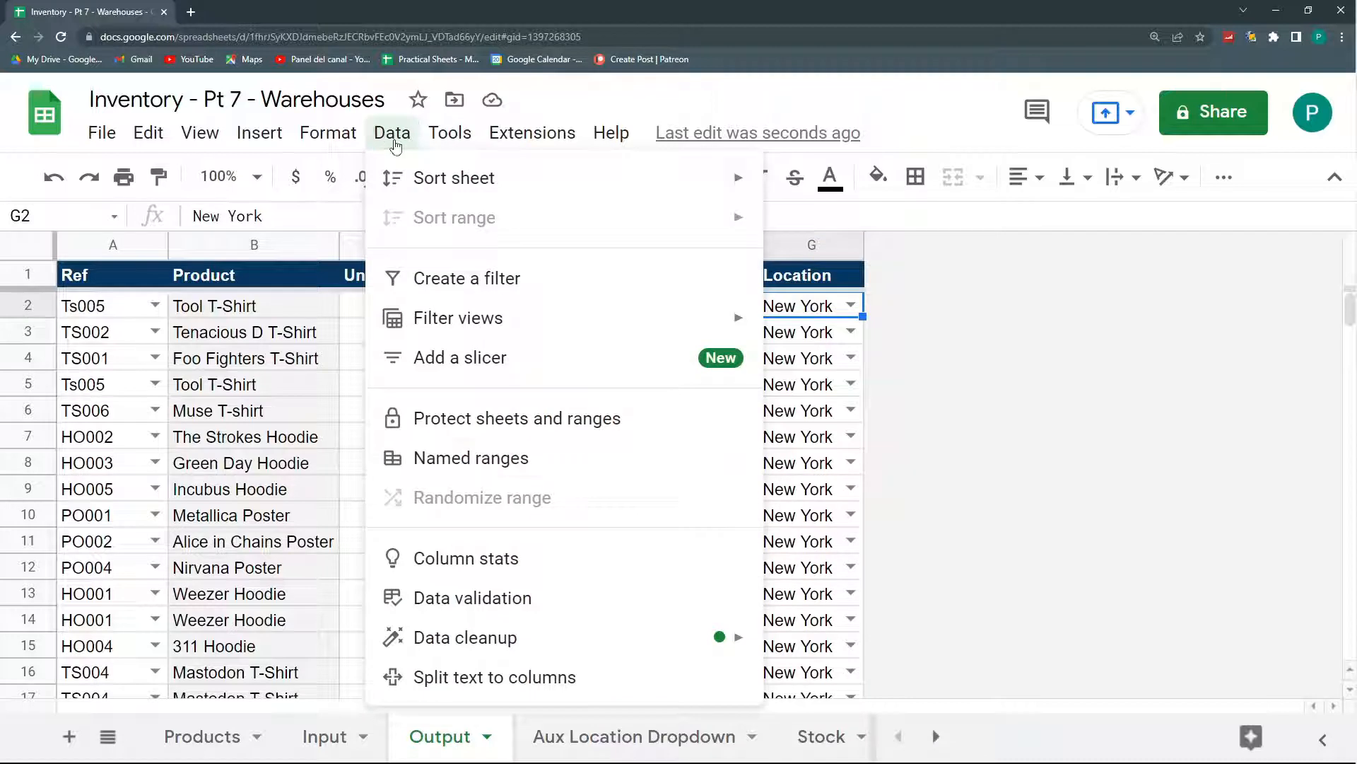
pyautogui.click(533, 598)
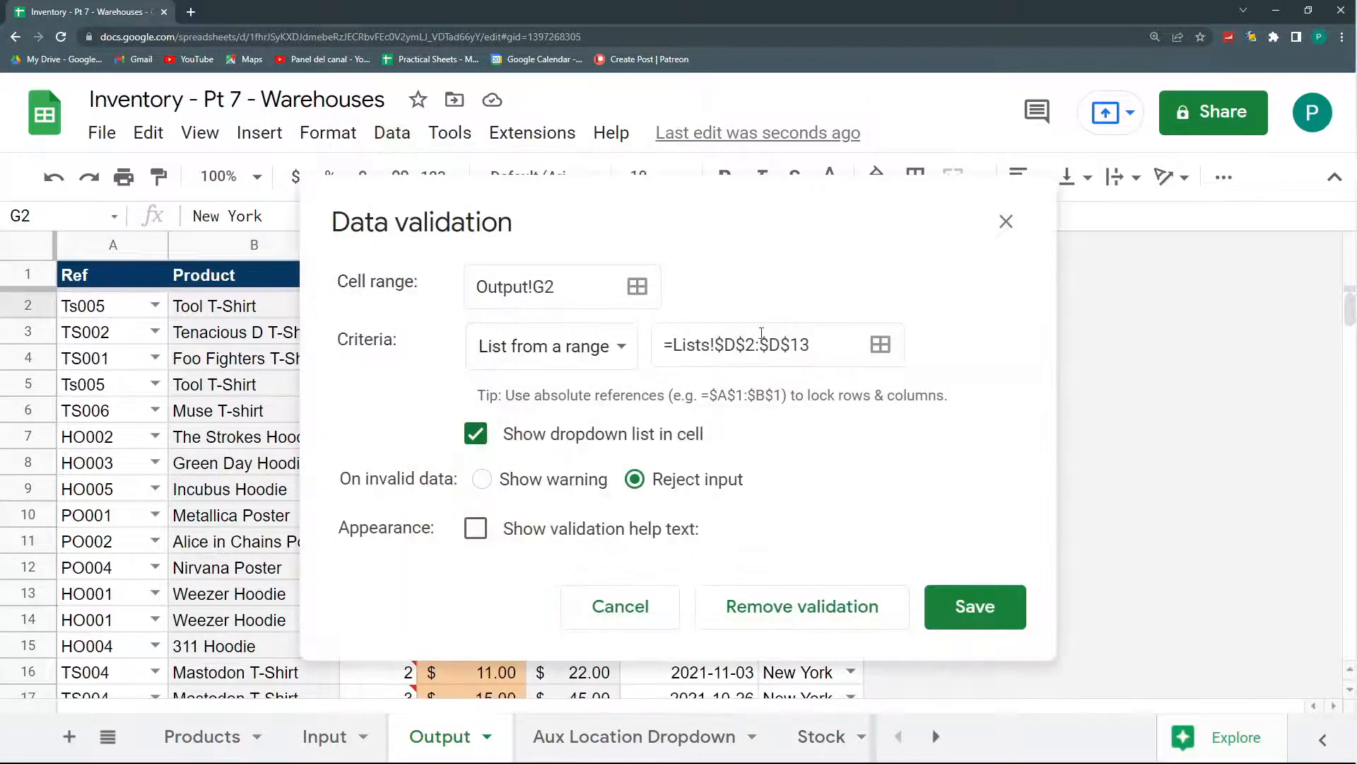
pyautogui.moveTo(826, 346); pyautogui.dragTo(664, 326)
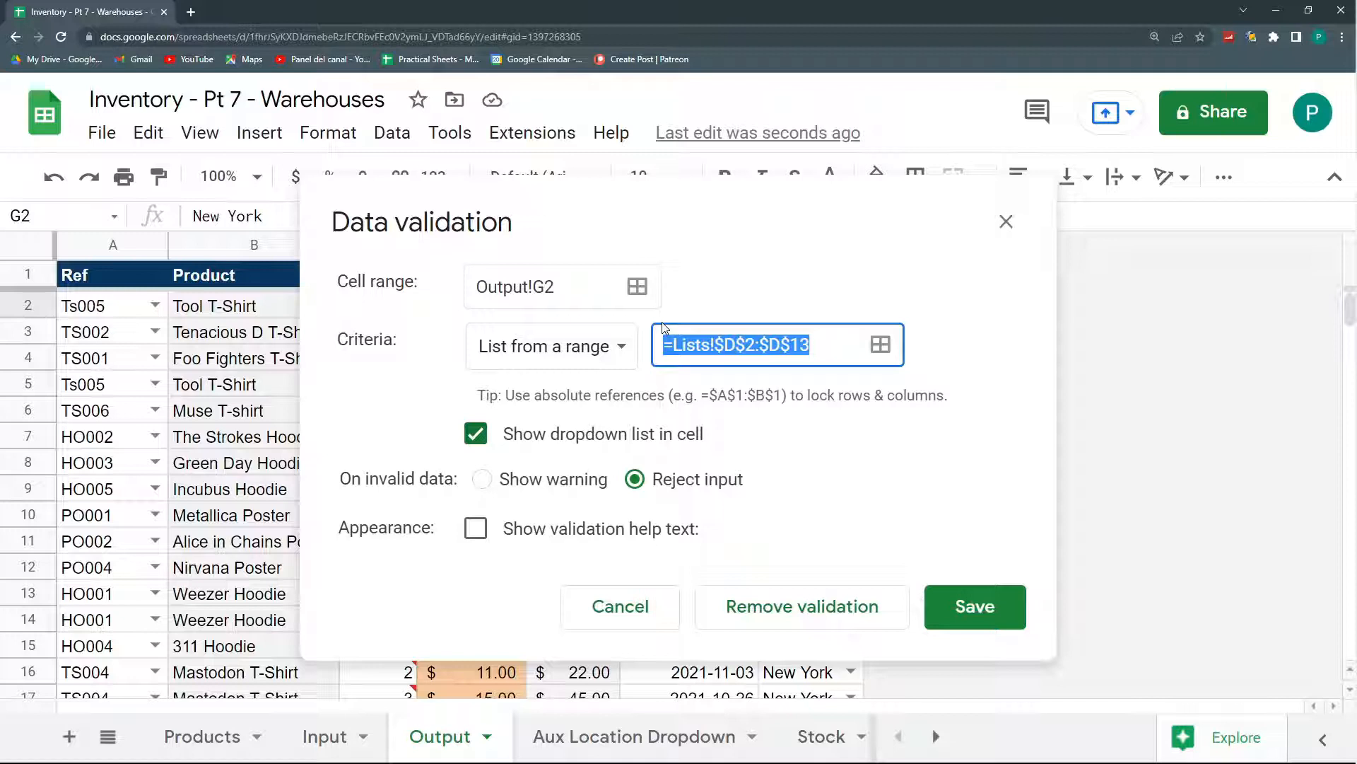
pyautogui.press('BackSpace')
pyautogui.click(880, 344)
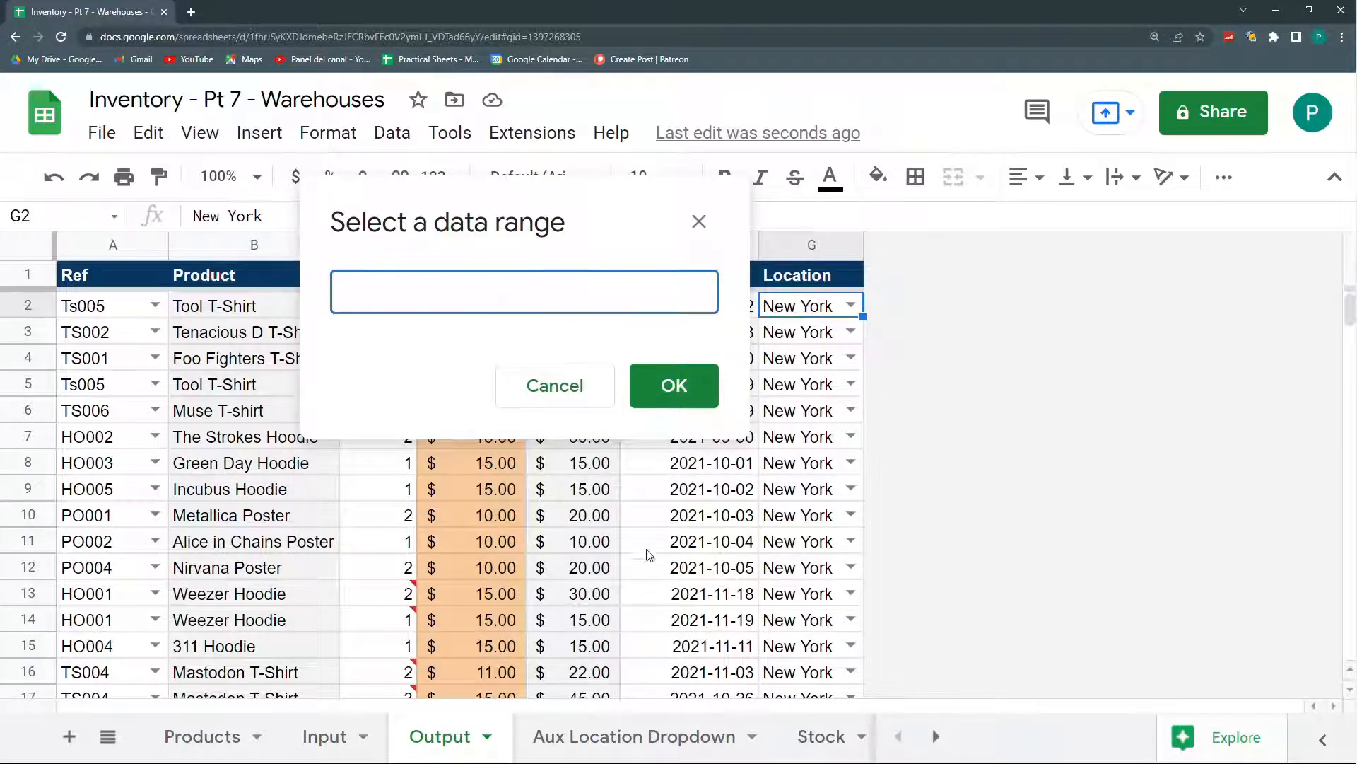
pyautogui.click(551, 748)
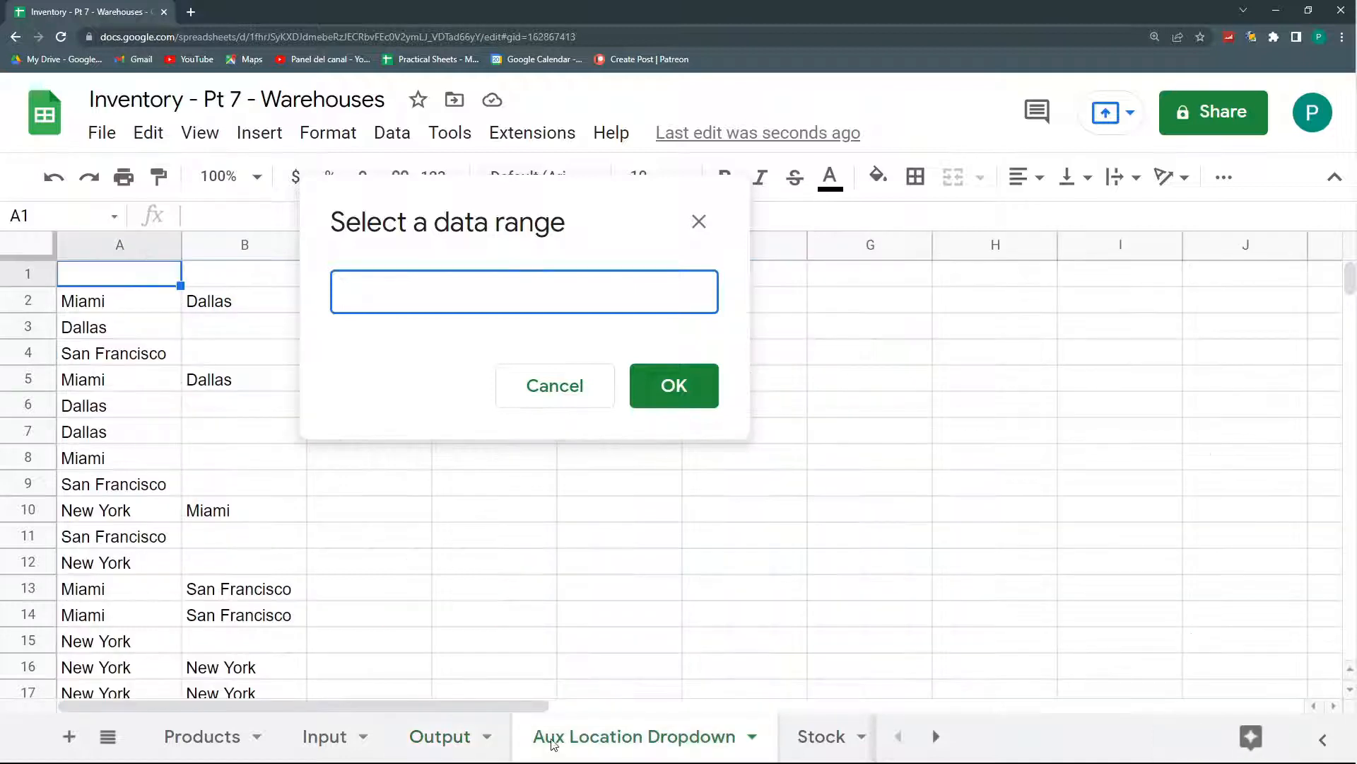
pyautogui.moveTo(115, 304); pyautogui.dragTo(1228, 307)
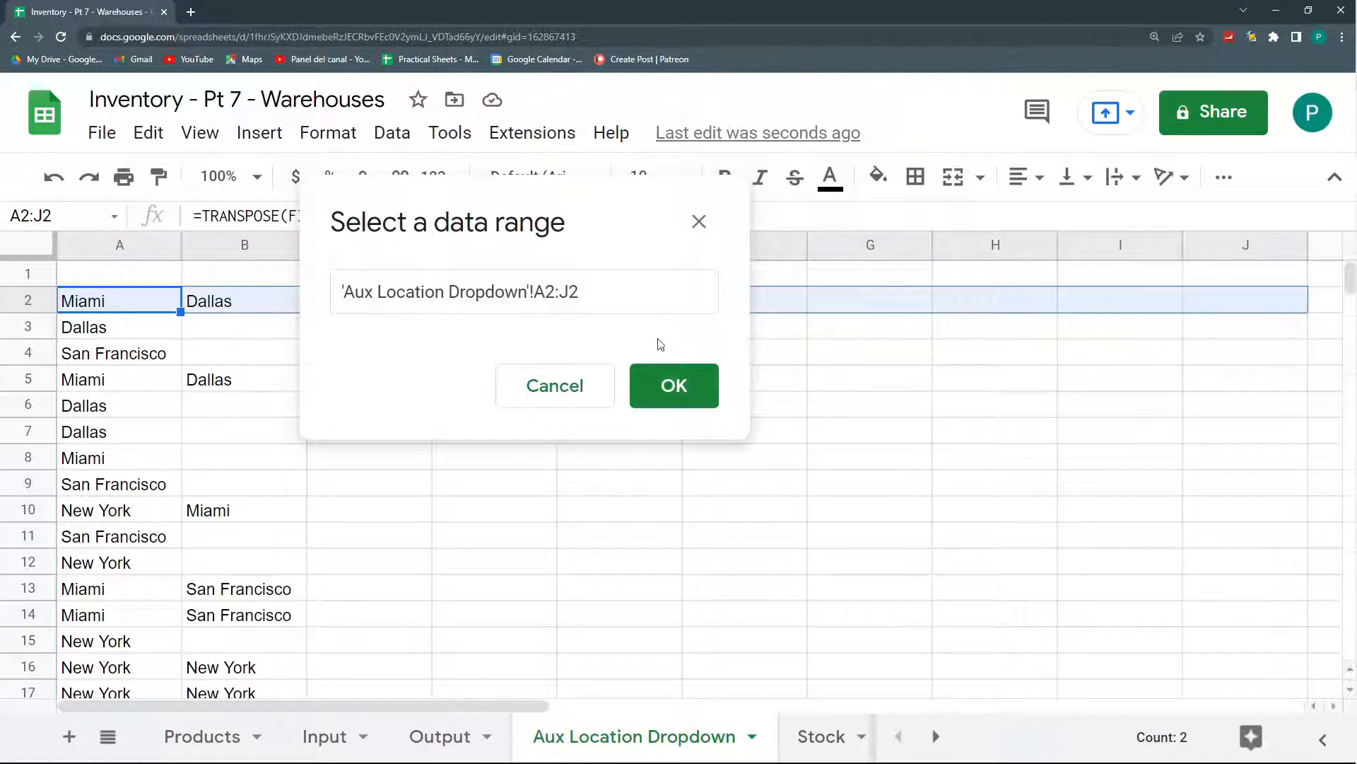
pyautogui.click(678, 386)
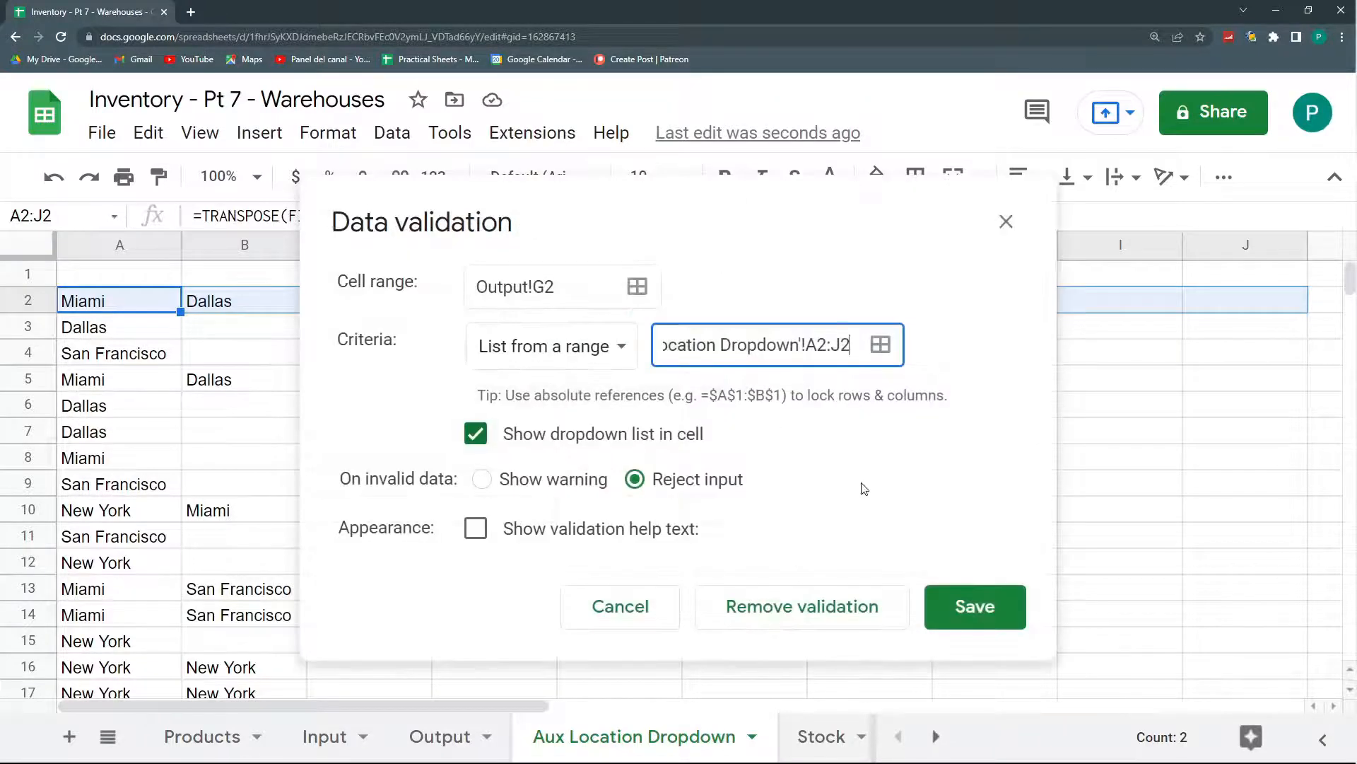
pyautogui.click(998, 606)
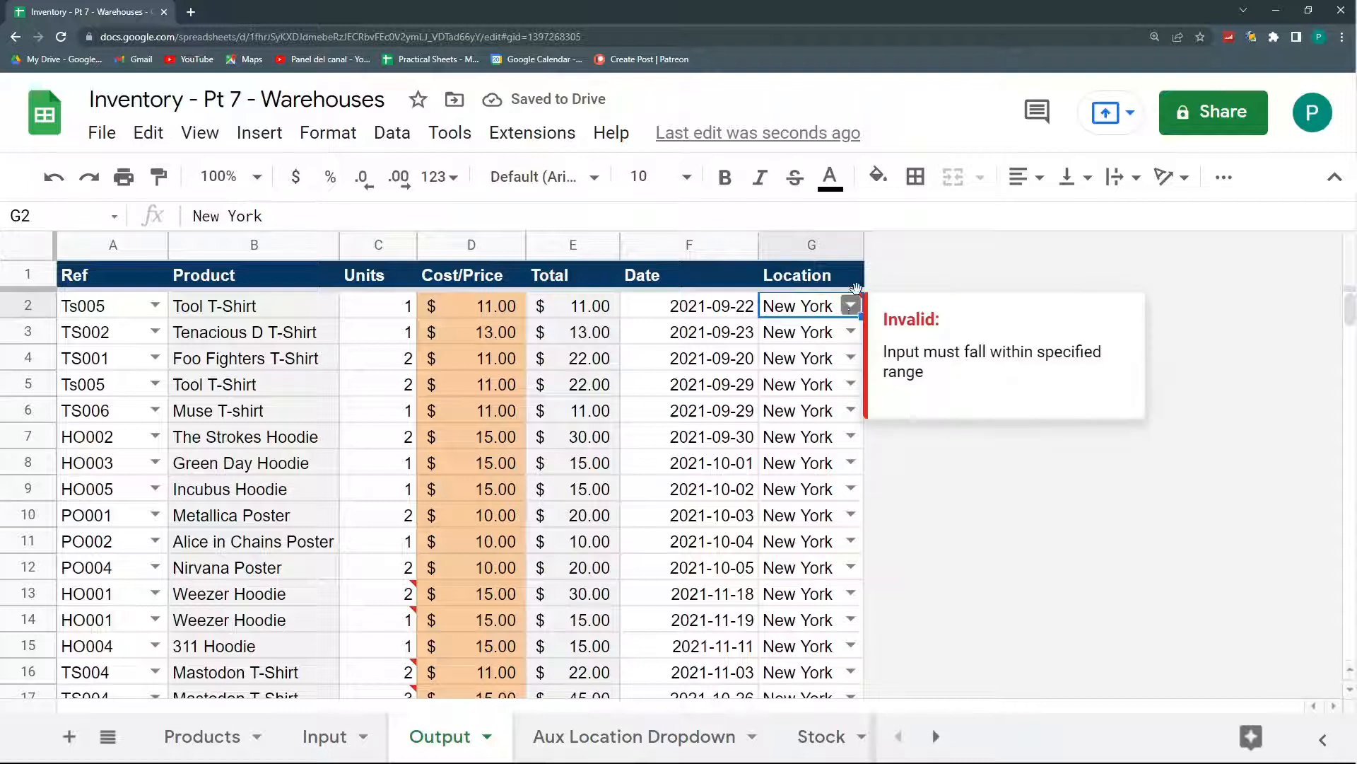
# Remove the dollar signs from G2's validation range so it uses relative references to 'Aux Location Dropdown'!A2:J2, and save the rule
pyautogui.click(392, 132)
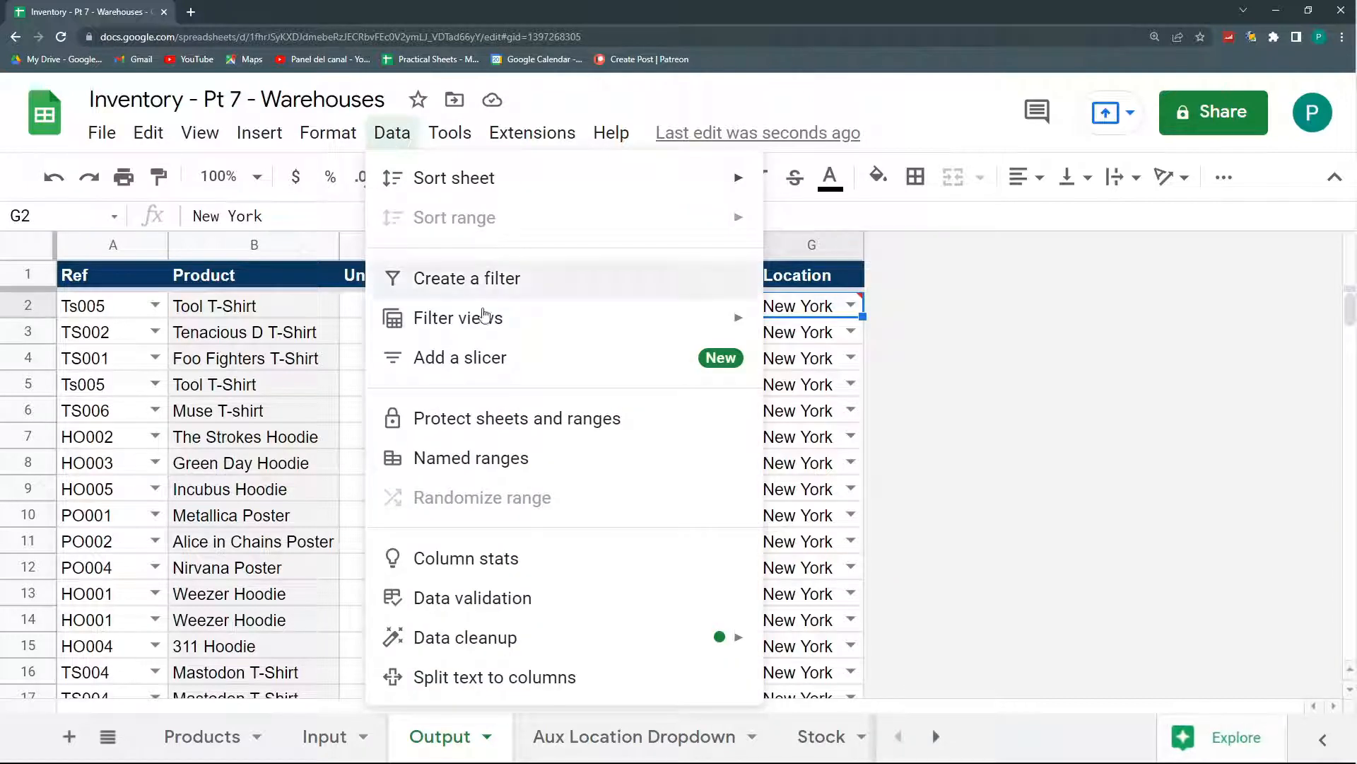
pyautogui.click(536, 598)
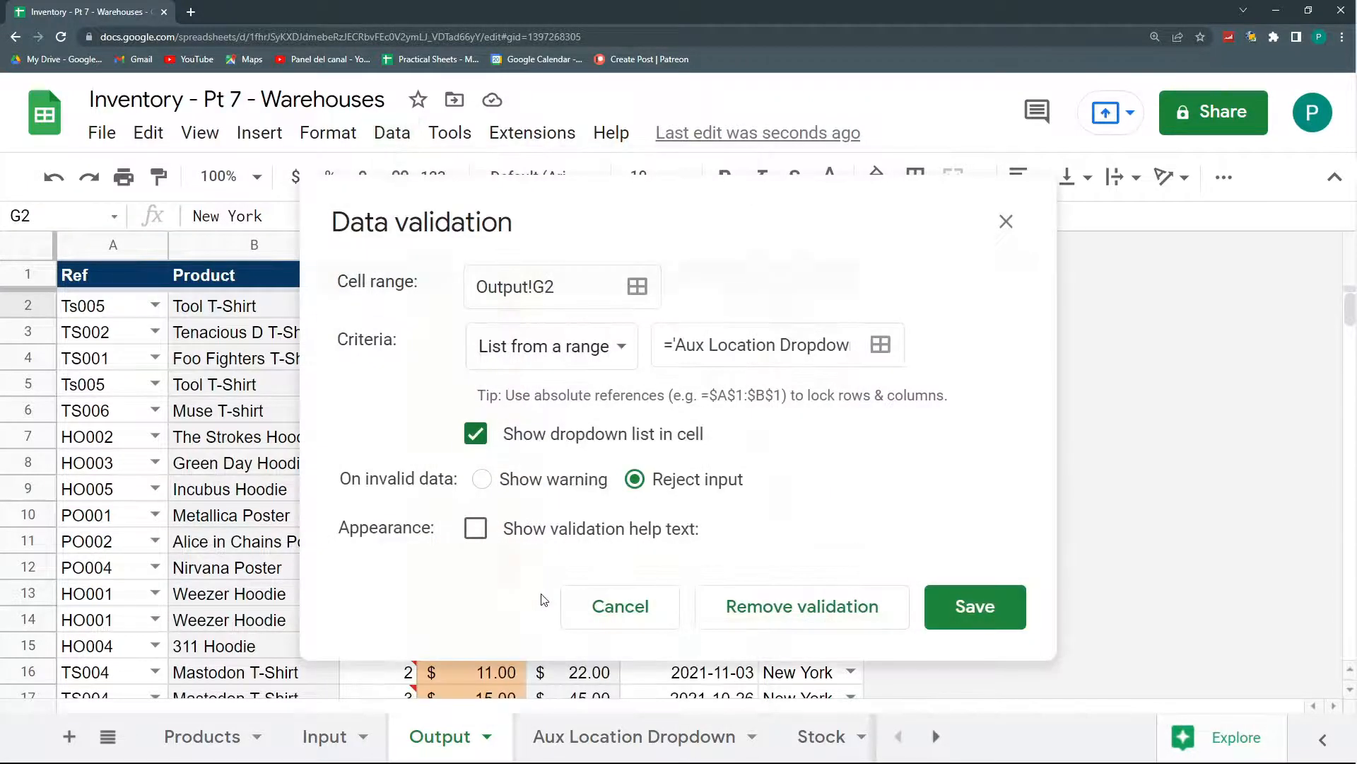
pyautogui.click(753, 342)
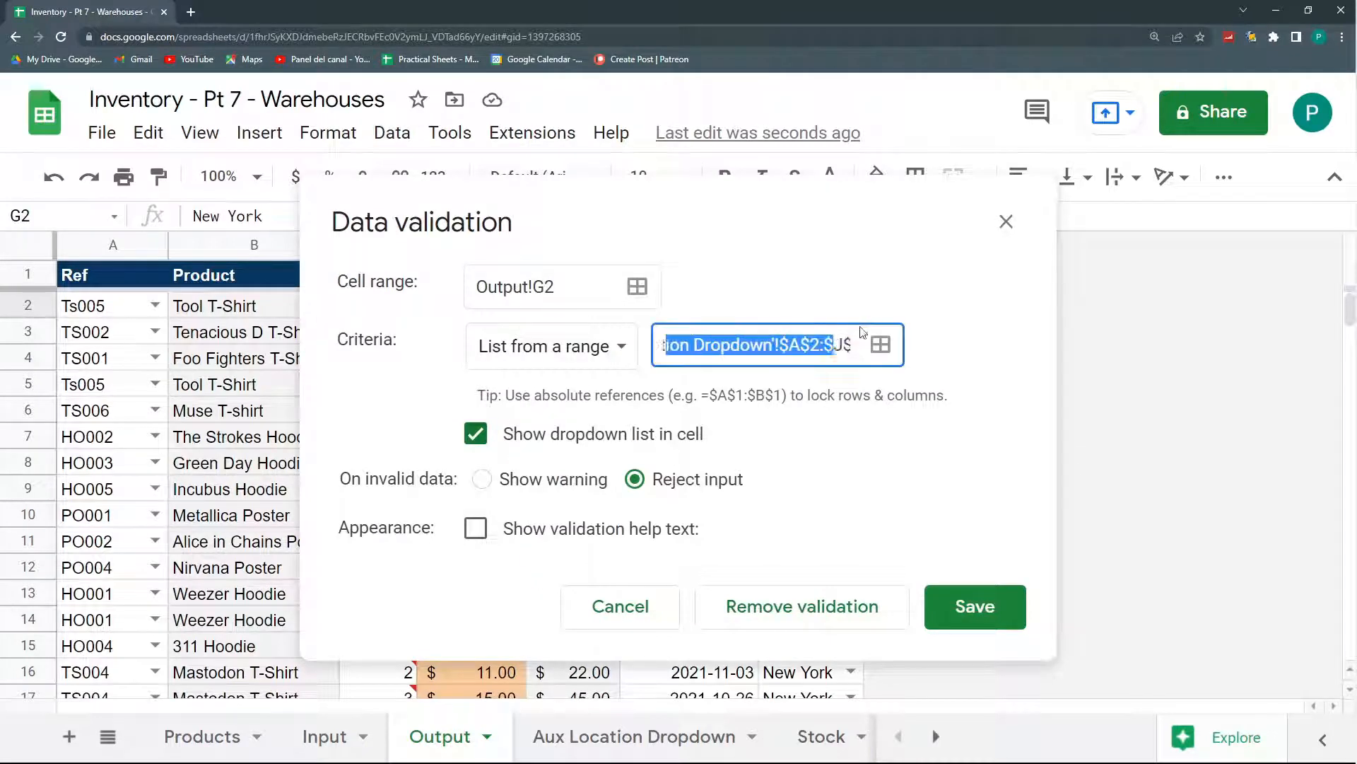
pyautogui.click(797, 345)
pyautogui.press('BackSpace')
pyautogui.click(786, 345)
pyautogui.press('BackSpace')
pyautogui.click(821, 345)
pyautogui.press('BackSpace')
pyautogui.click(840, 347)
pyautogui.press('BackSpace')
pyautogui.click(954, 609)
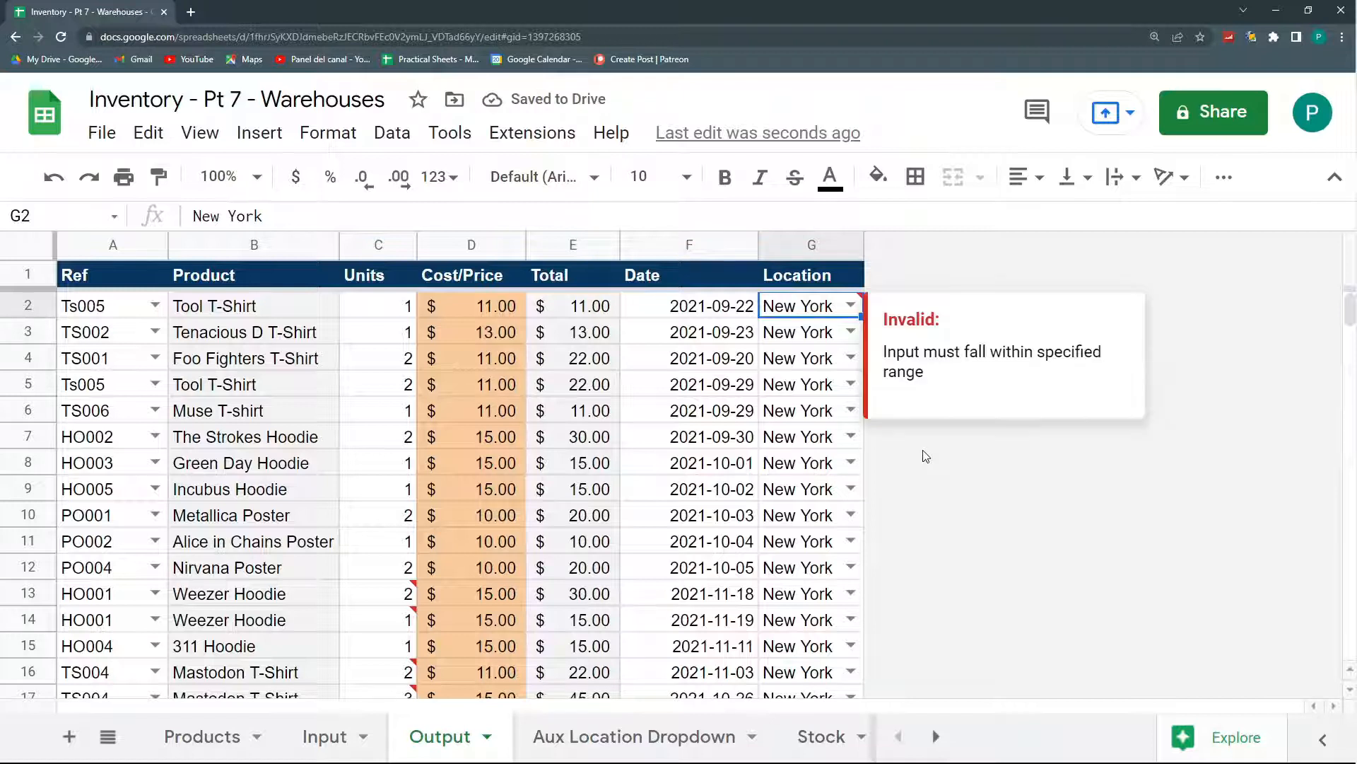
# Clear the location entries in G2:G19 of the Output sheet
pyautogui.hotkey('ctrl', 'shift', 'Down')
pyautogui.press('Delete')
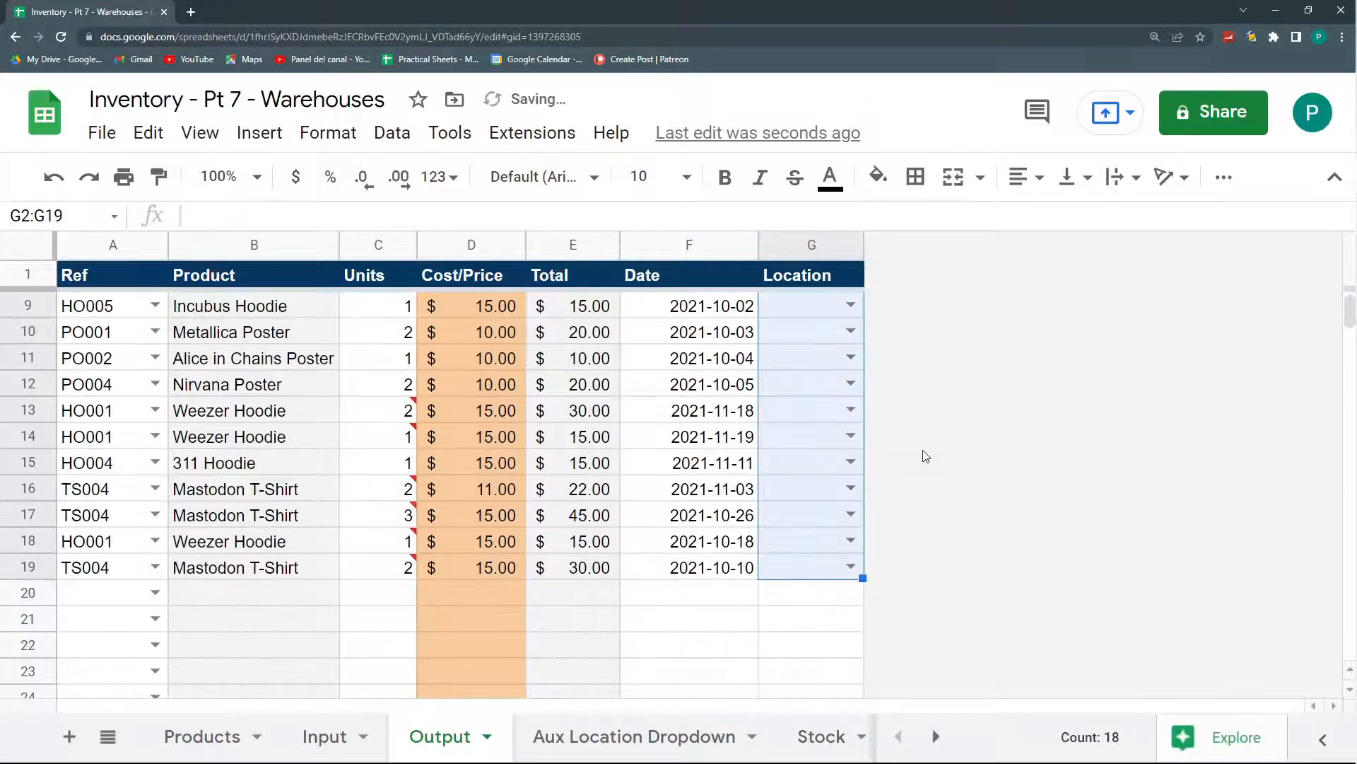
pyautogui.press('Up')
pyautogui.press('Down')
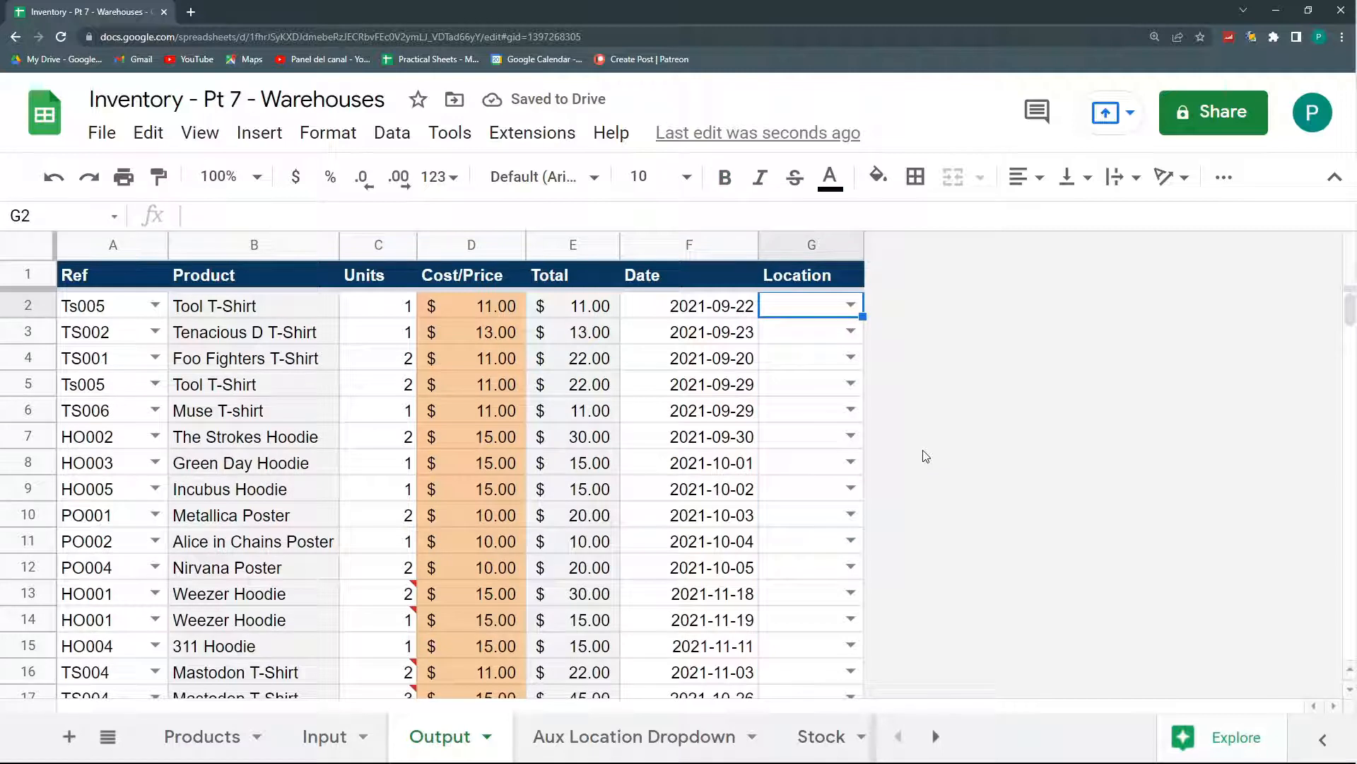
# Apply G2's location dropdown validation to the rest of the Location column in the Output sheet
pyautogui.hotkey('ctrl', 'shift', 'Down')
pyautogui.hotkey('ctrl', 'v')
pyautogui.press('Up')
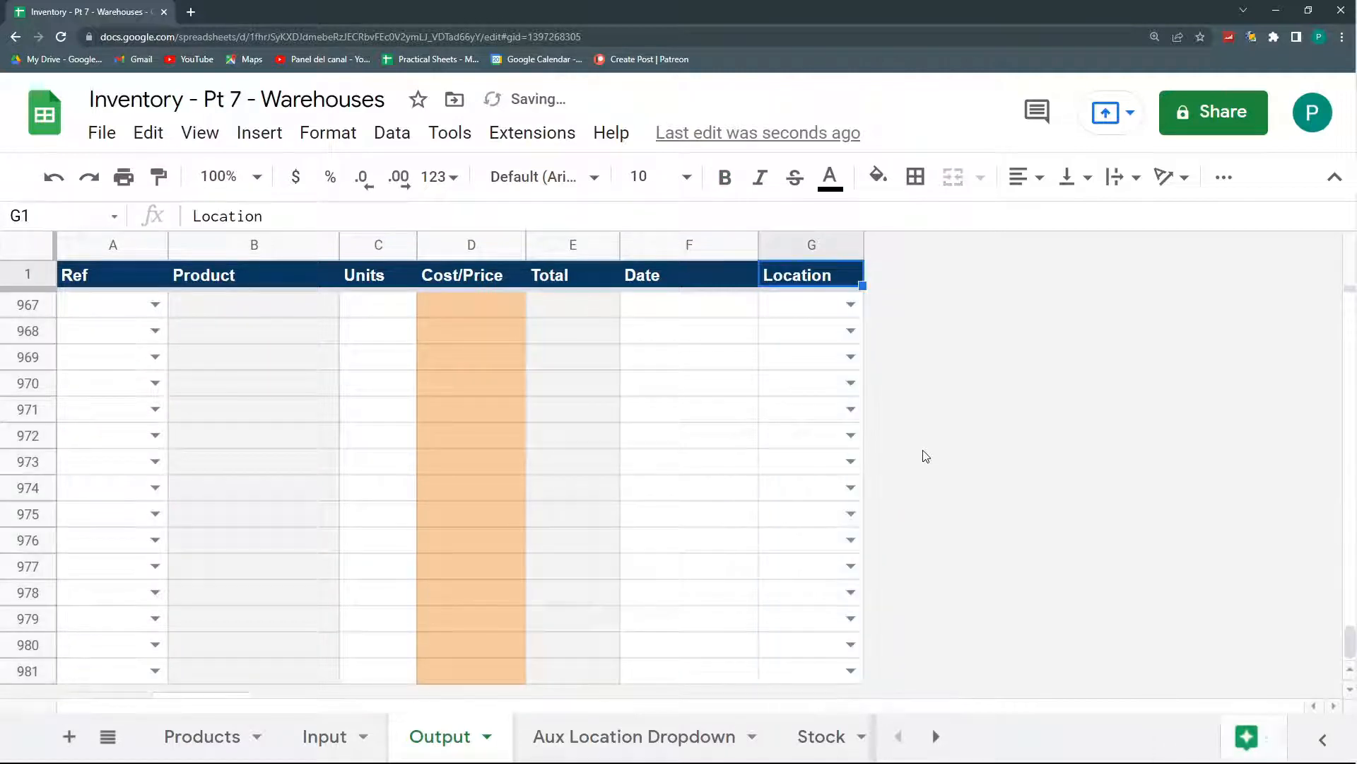
pyautogui.press('Down')
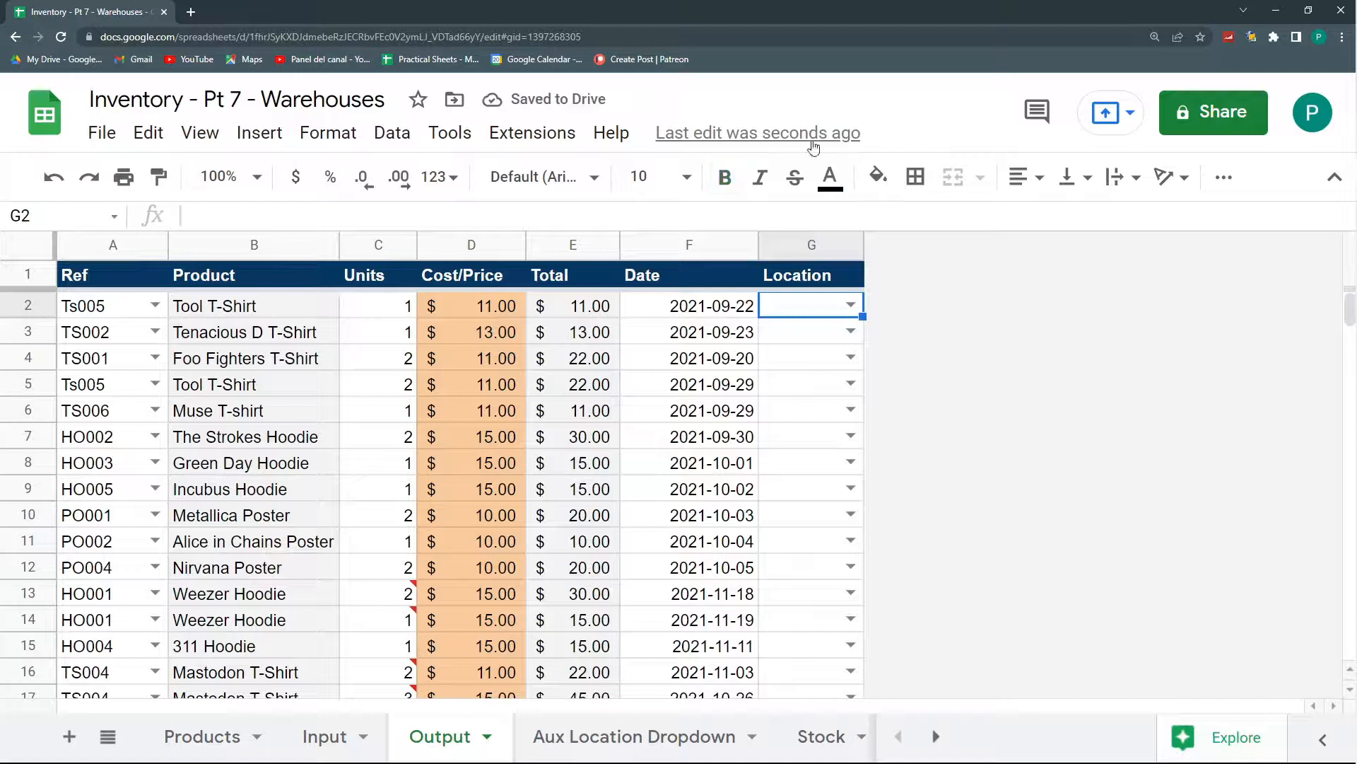
# Compare the dropdown options in G2 of the Output sheet with row 2 of the Aux Location Dropdown sheet
pyautogui.click(851, 305)
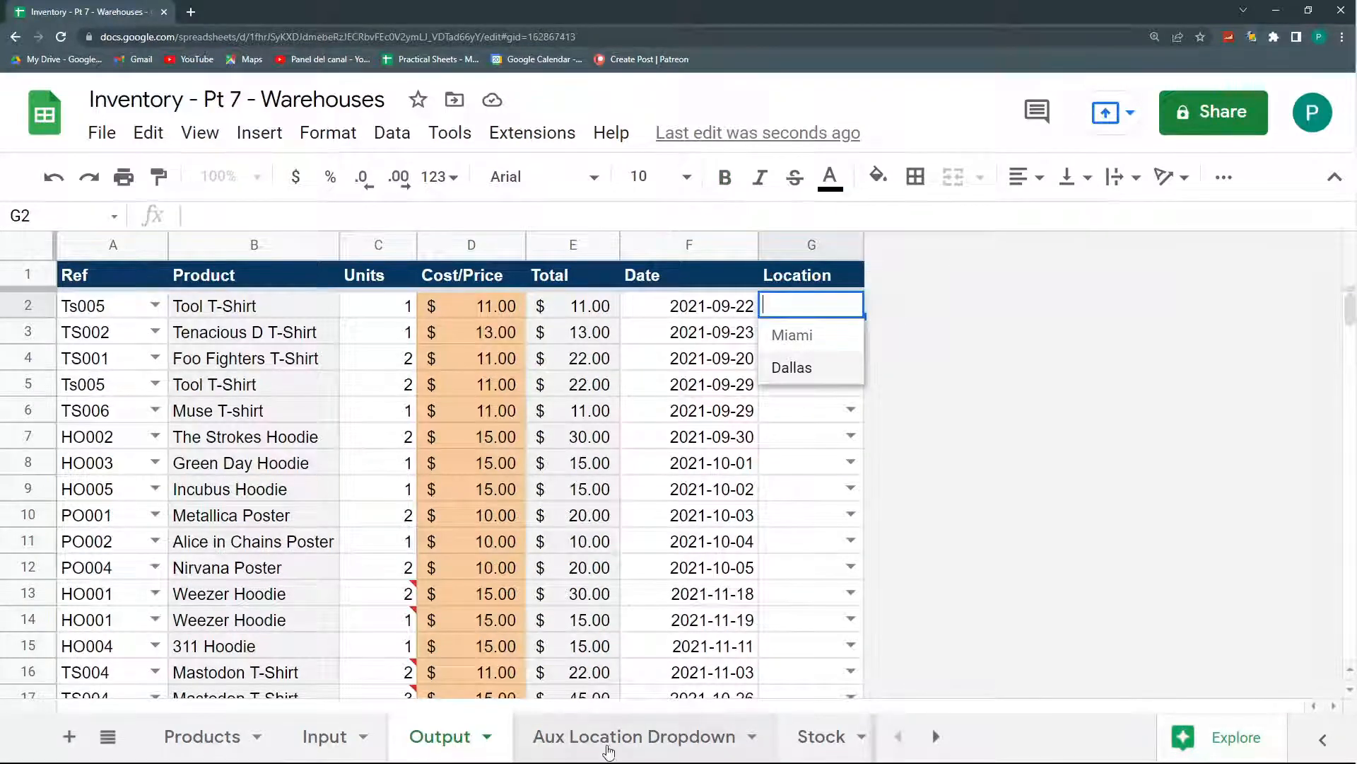
pyautogui.click(623, 736)
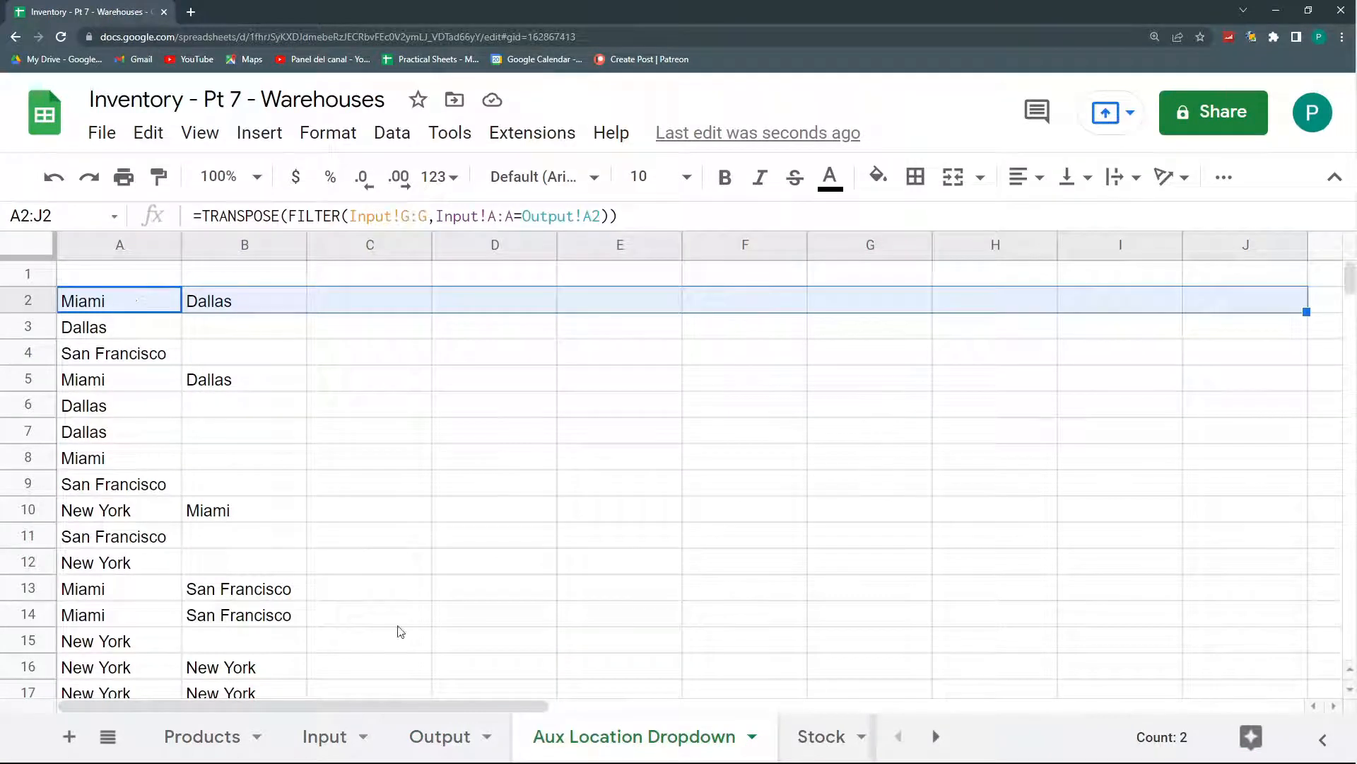
pyautogui.click(445, 746)
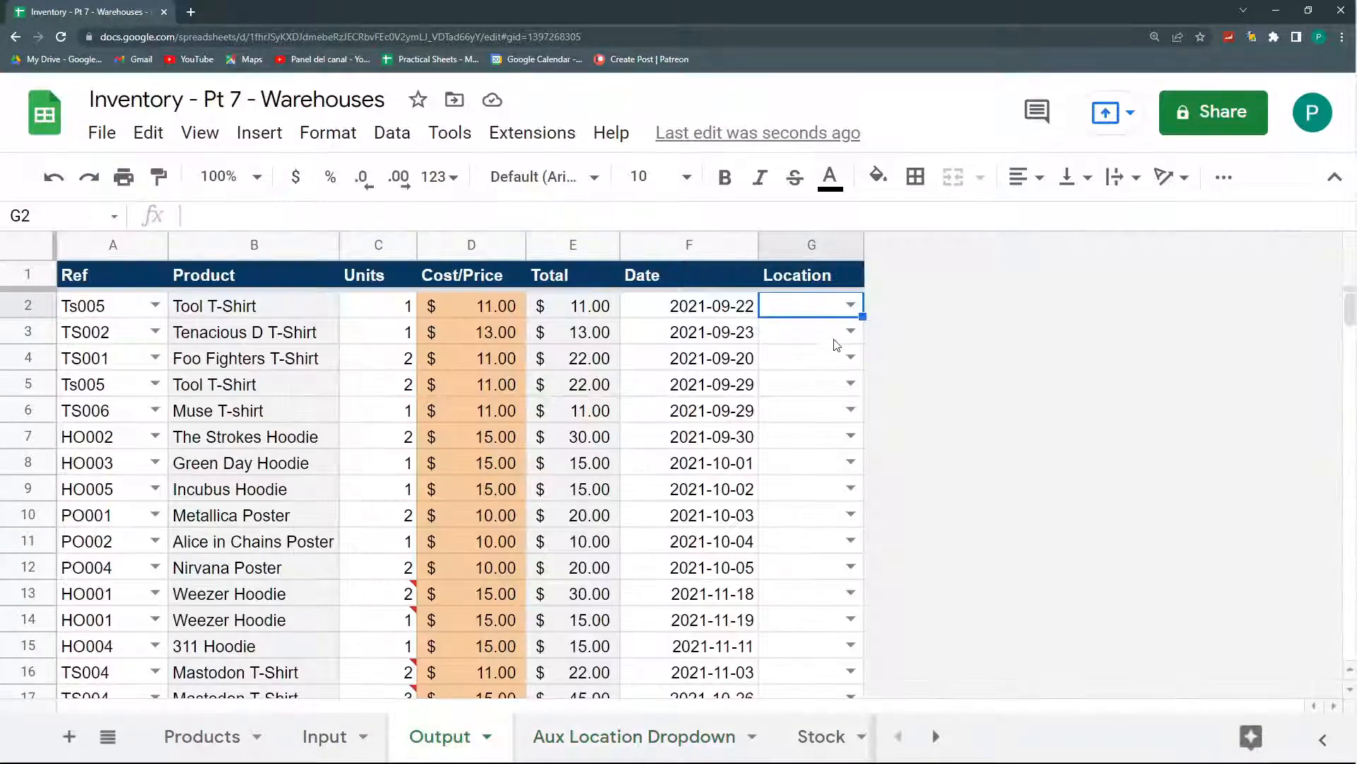
# Check the location options offered by the dropdowns in G3 through G10 against each row's product
pyautogui.doubleClick(851, 332)
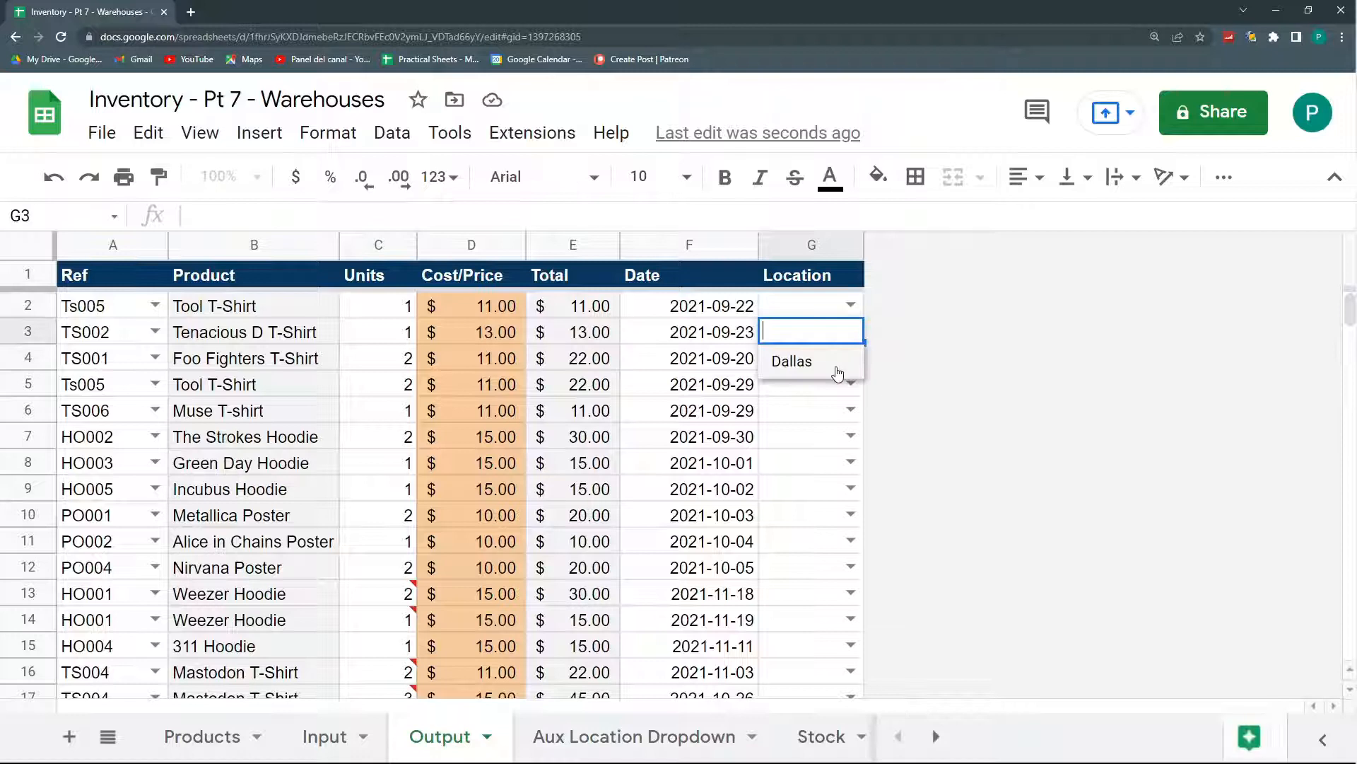
pyautogui.doubleClick(851, 356)
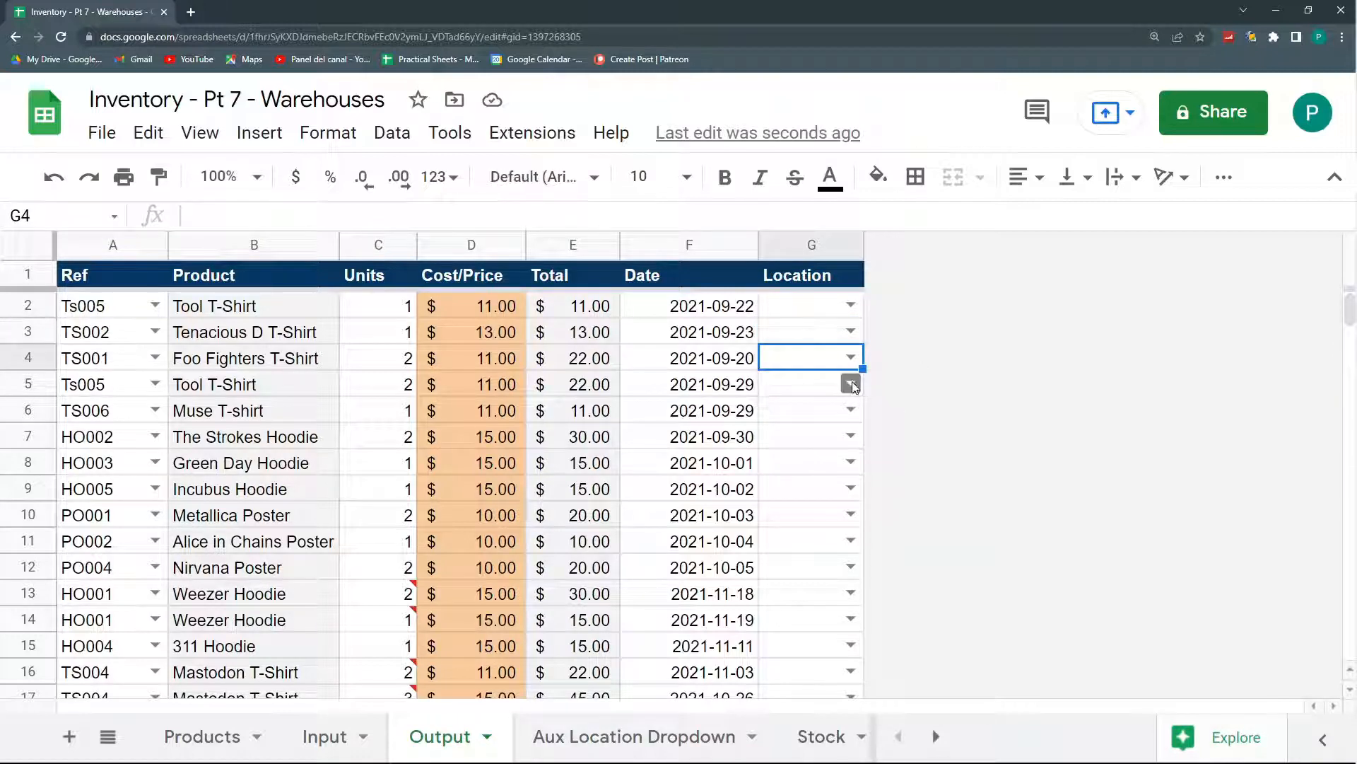
pyautogui.doubleClick(853, 384)
pyautogui.doubleClick(859, 404)
pyautogui.click(915, 415)
pyautogui.click(852, 436)
pyautogui.click(889, 422)
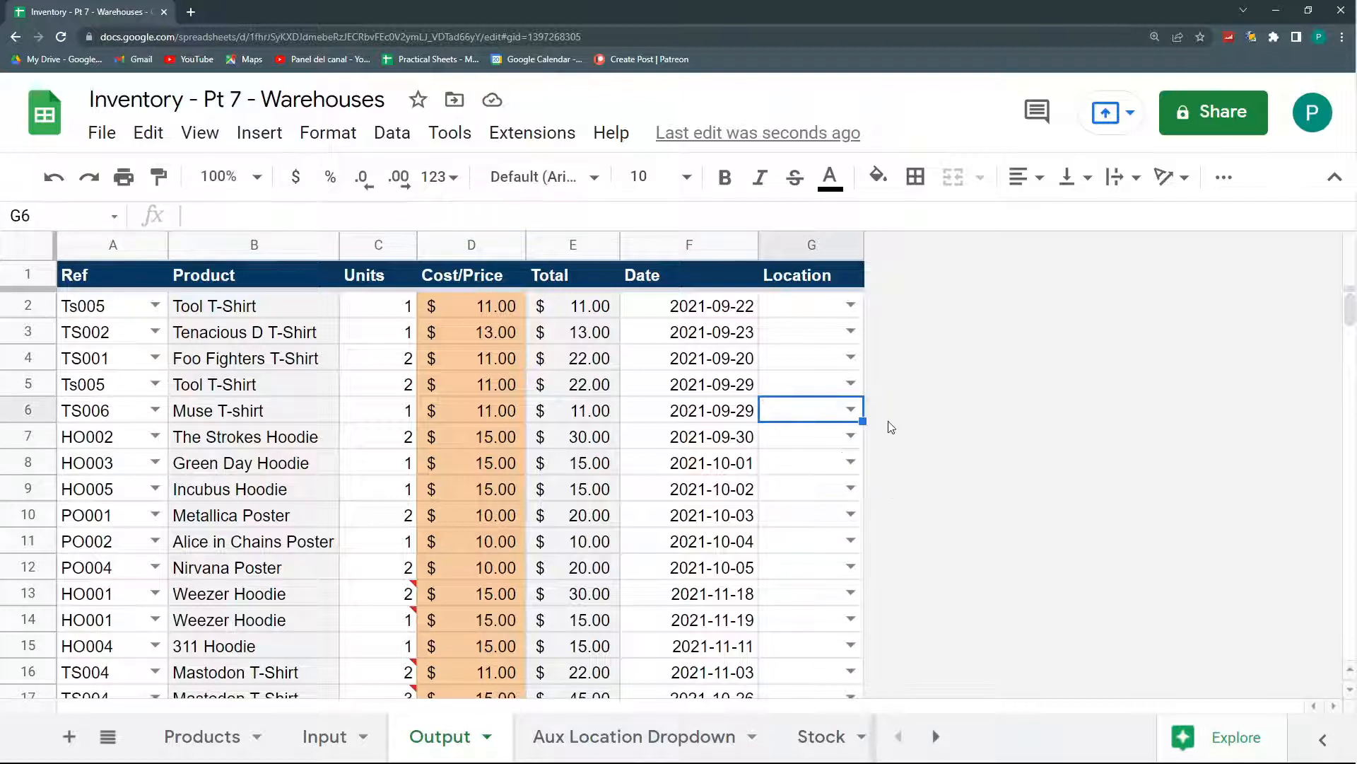
pyautogui.doubleClick(852, 459)
pyautogui.doubleClick(853, 487)
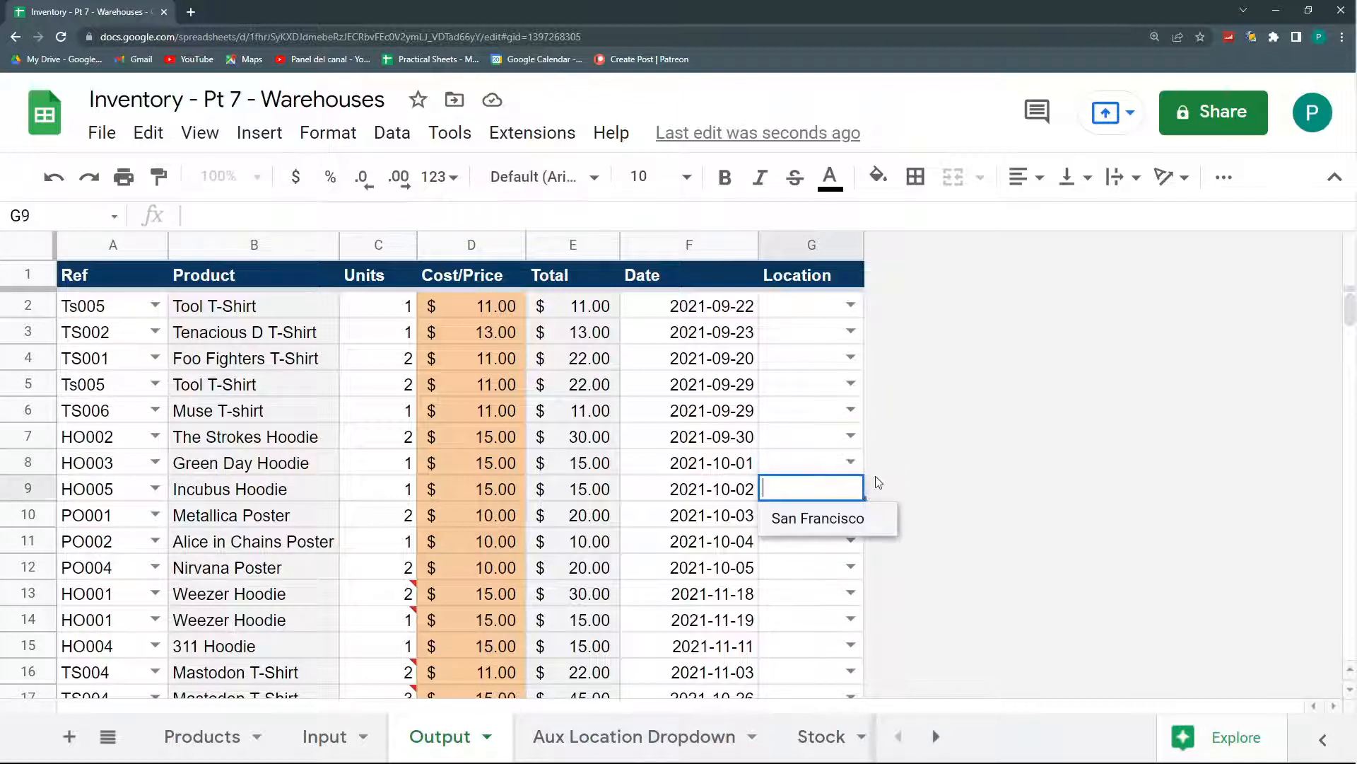
pyautogui.doubleClick(855, 510)
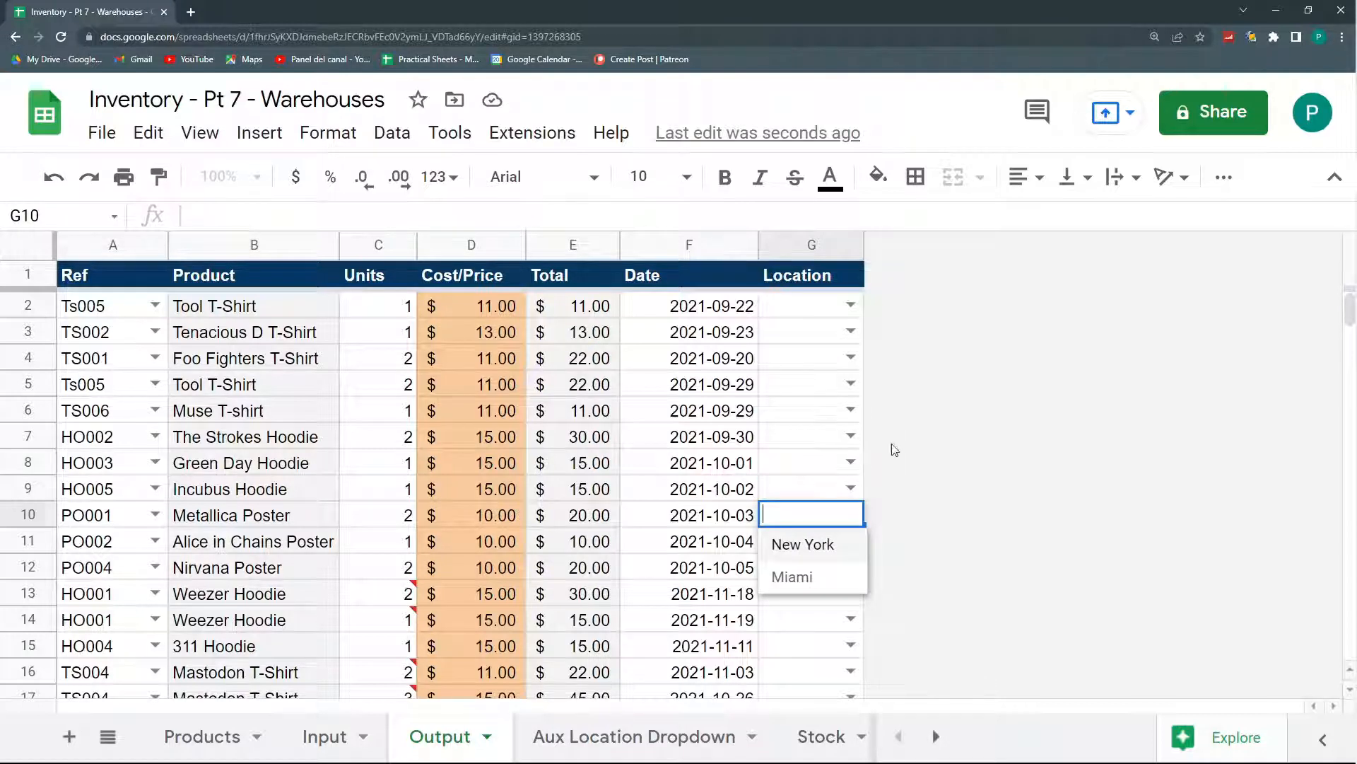
# Review the location dropdown options for further products, including the Nirvana Poster in G12 and the Weezer Hoodie in G13
pyautogui.click(851, 437)
pyautogui.click(853, 541)
pyautogui.click(853, 592)
pyautogui.doubleClick(818, 566)
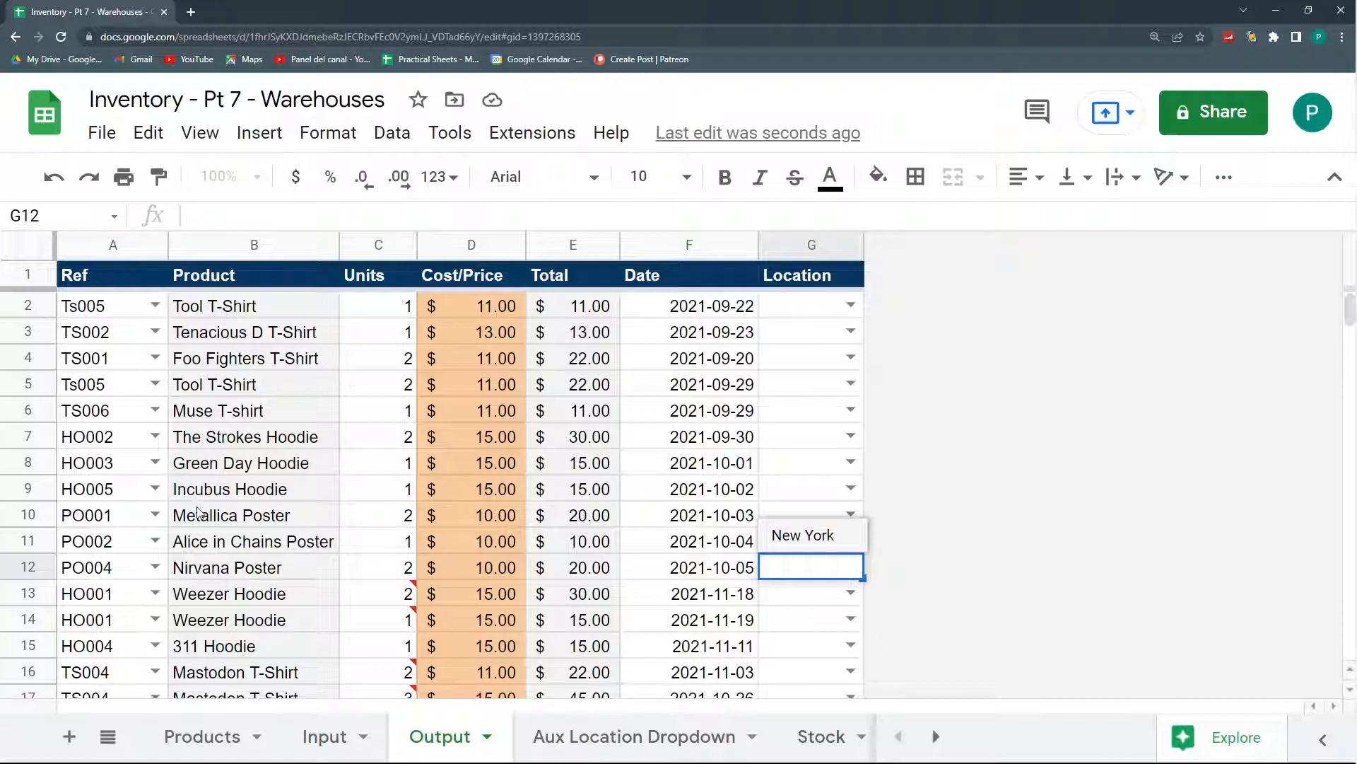
pyautogui.click(843, 466)
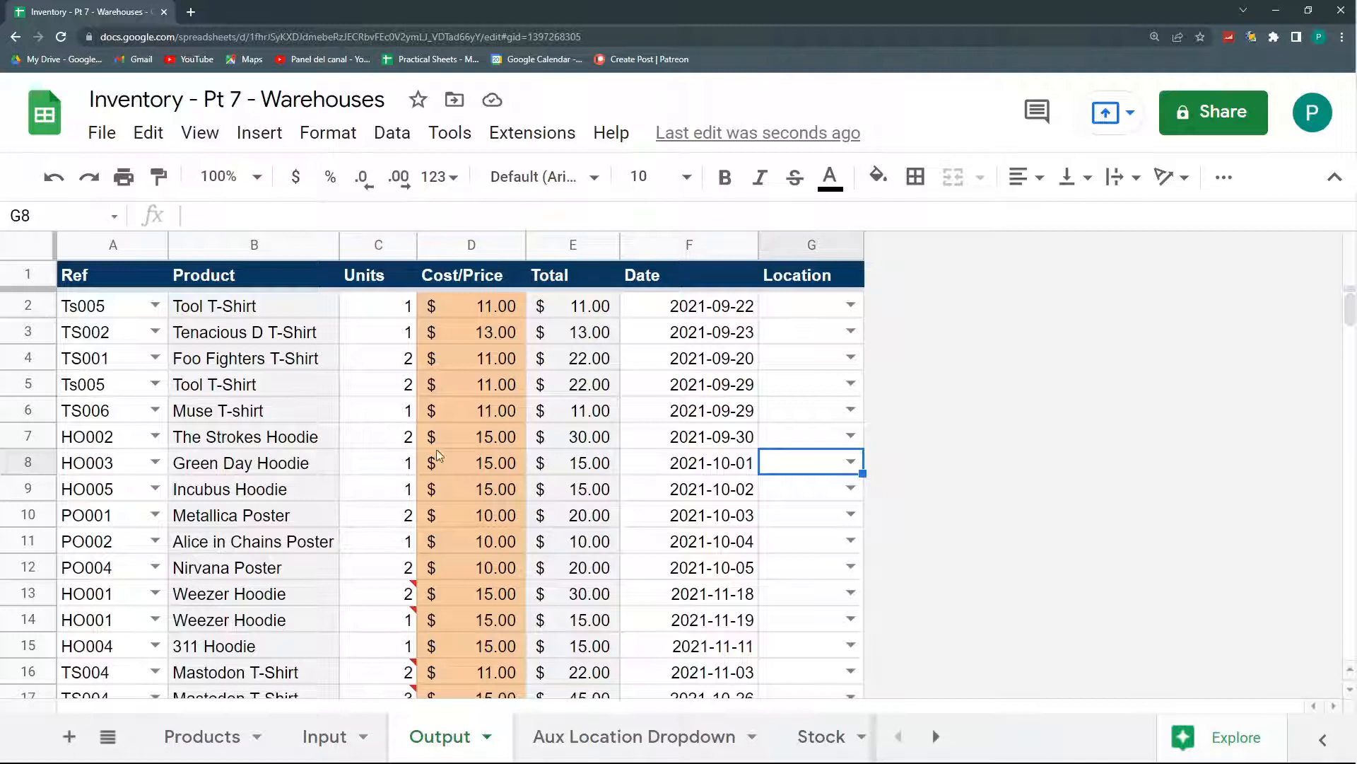
pyautogui.click(850, 592)
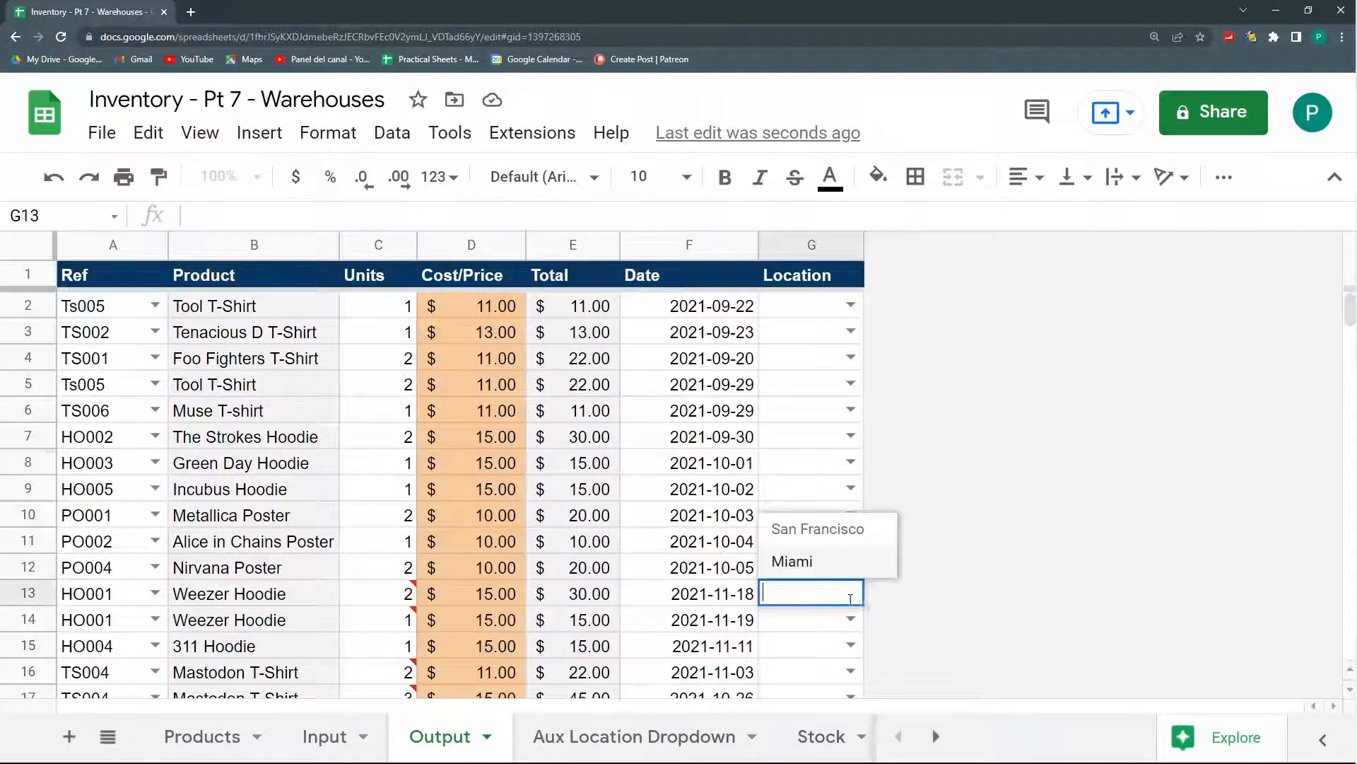
# Check the location options offered by the dropdown in G14 for the second Weezer Hoodie row
pyautogui.click(905, 616)
pyautogui.click(851, 620)
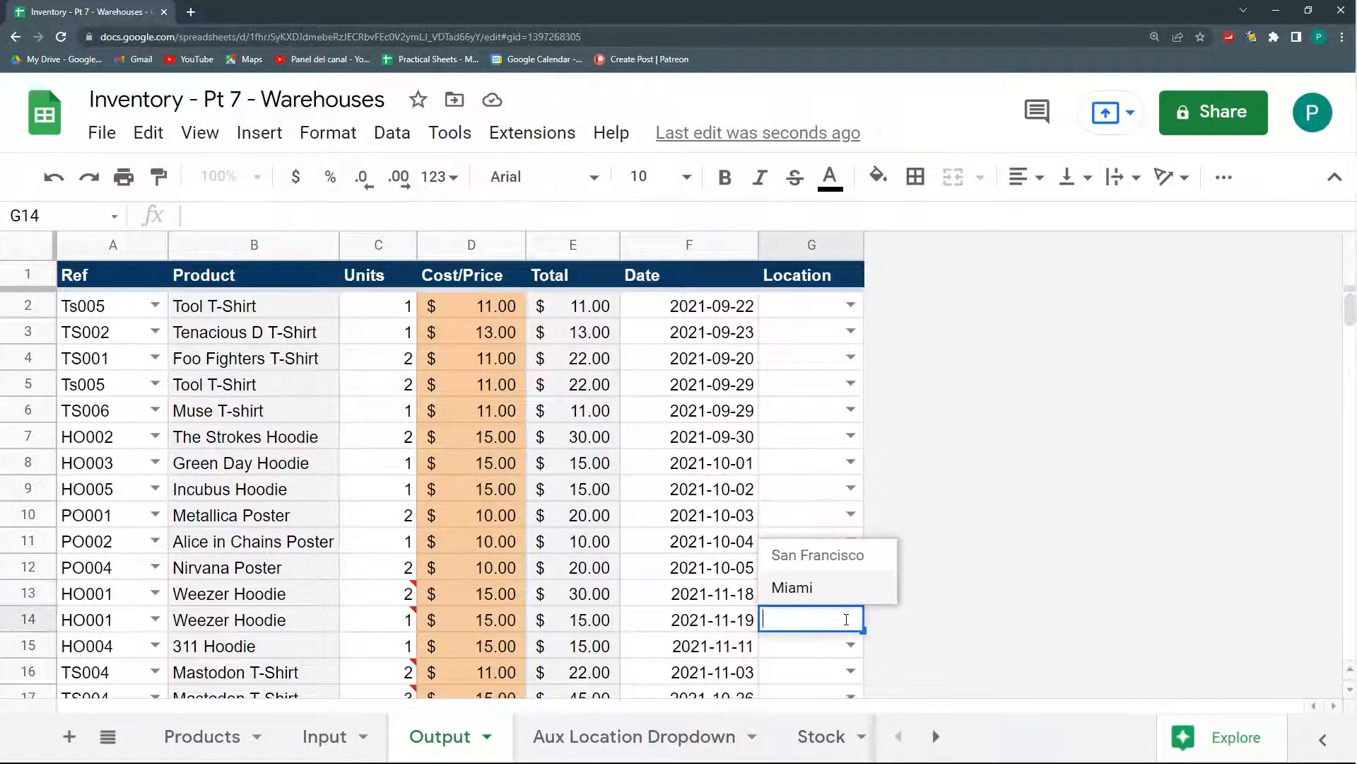
pyautogui.click(951, 545)
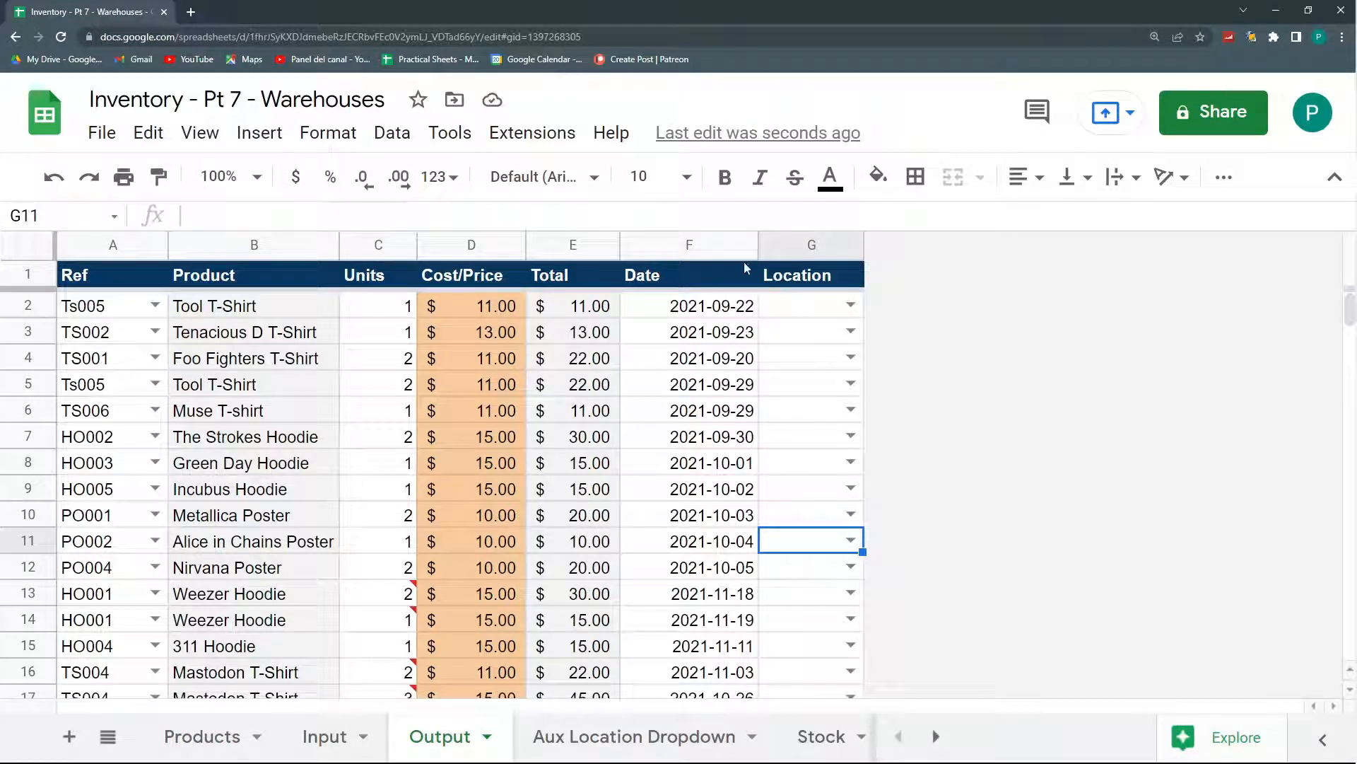
# In the Output sheet's Location column, set G2 to Miami, G3 to Dallas and G4 to San Francisco
pyautogui.moveTo(758, 246); pyautogui.dragTo(772, 246)
pyautogui.click(863, 305)
pyautogui.click(851, 335)
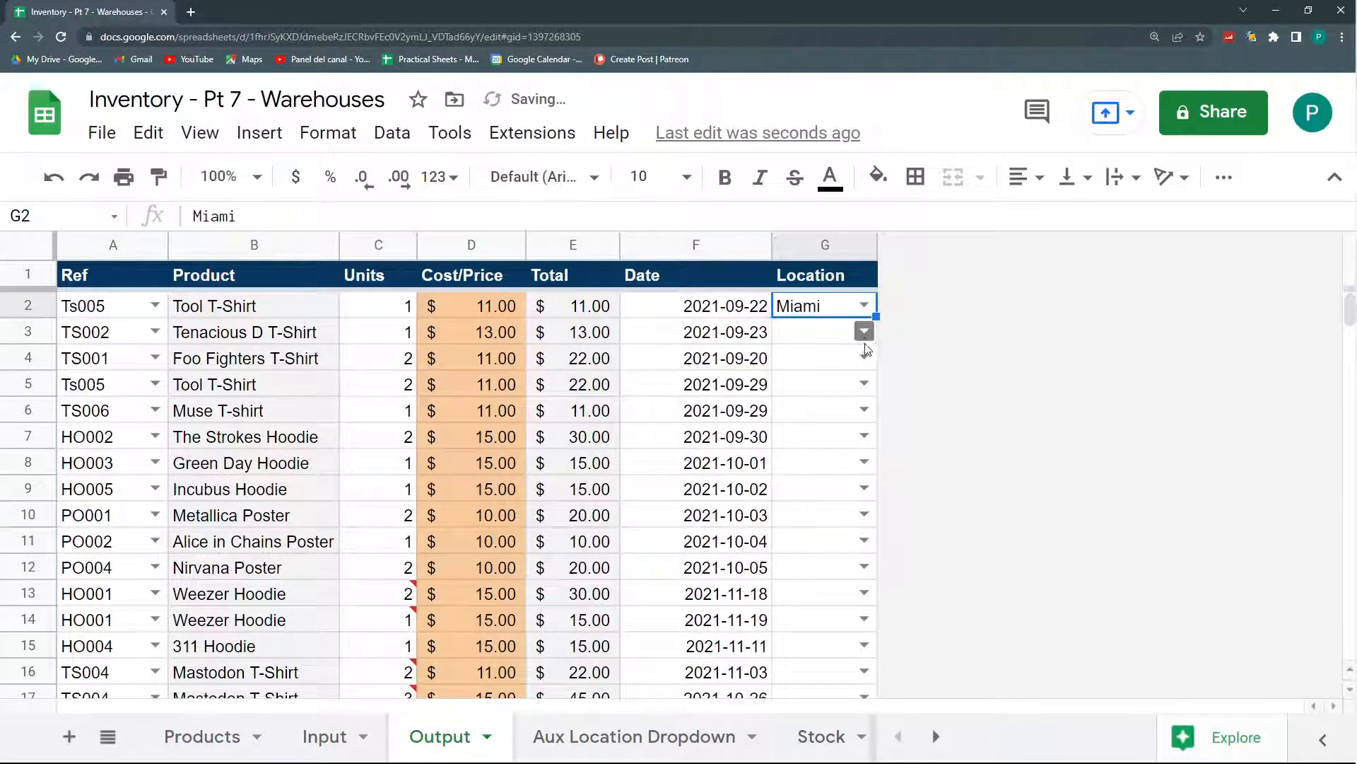
pyautogui.click(864, 335)
pyautogui.click(848, 363)
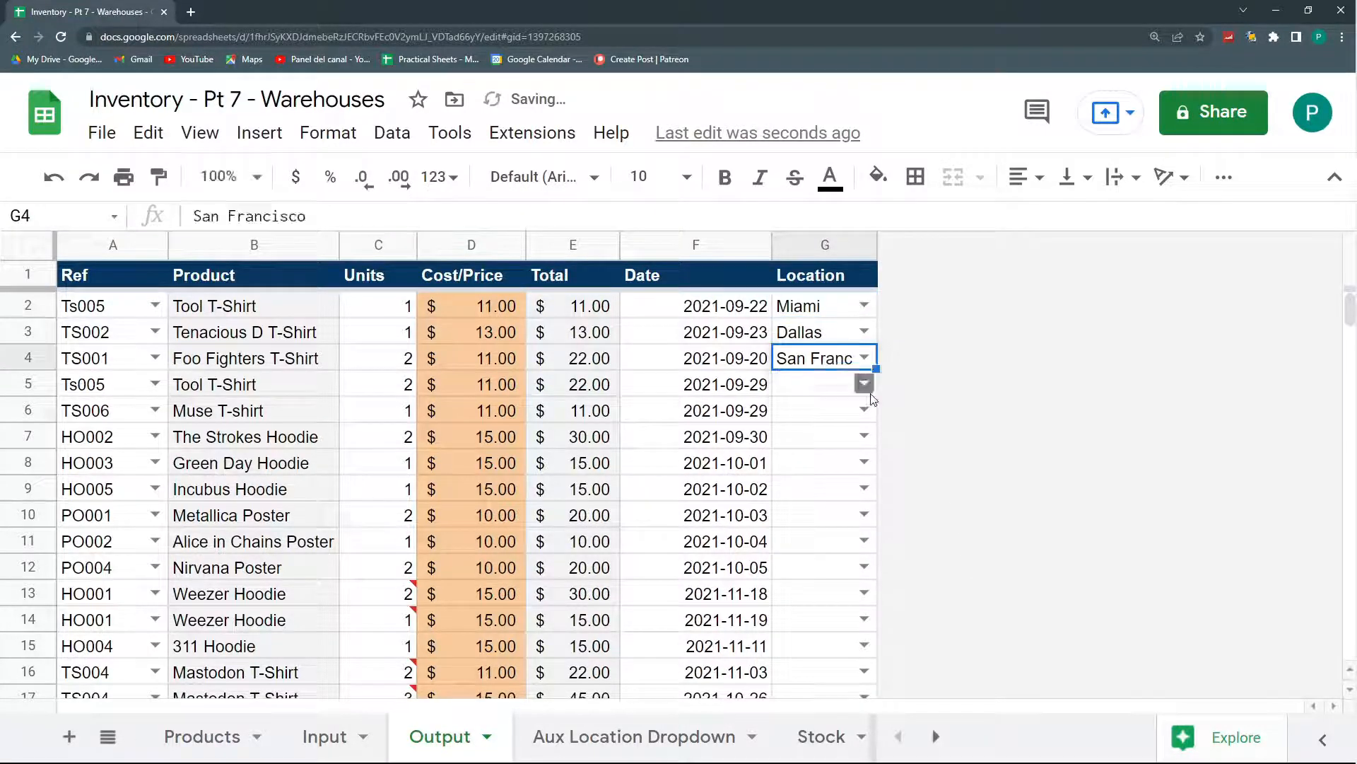
# Set the locations of G5, G6 and G7 to Dallas and G8 to Miami
pyautogui.click(864, 384)
pyautogui.click(850, 414)
pyautogui.click(865, 410)
pyautogui.click(850, 440)
pyautogui.click(865, 437)
pyautogui.click(850, 466)
pyautogui.click(865, 462)
pyautogui.click(850, 492)
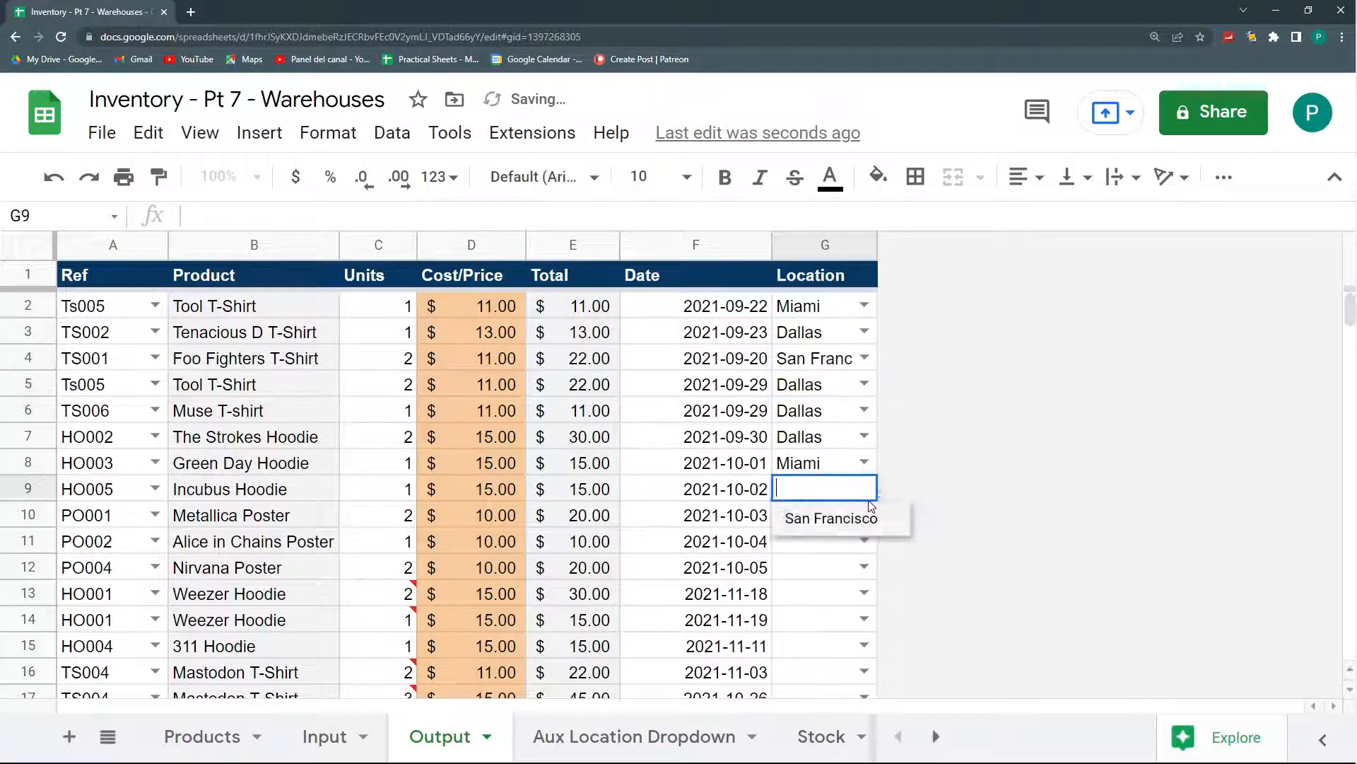
# Set G9, G11, G13, G14 and G18 to San Francisco, G10 to Miami, and G12, G15:G17 and G19 to New York
pyautogui.click(864, 410)
pyautogui.click(852, 441)
pyautogui.click(864, 436)
pyautogui.click(851, 467)
pyautogui.click(864, 463)
pyautogui.click(851, 493)
pyautogui.click(864, 489)
pyautogui.click(851, 519)
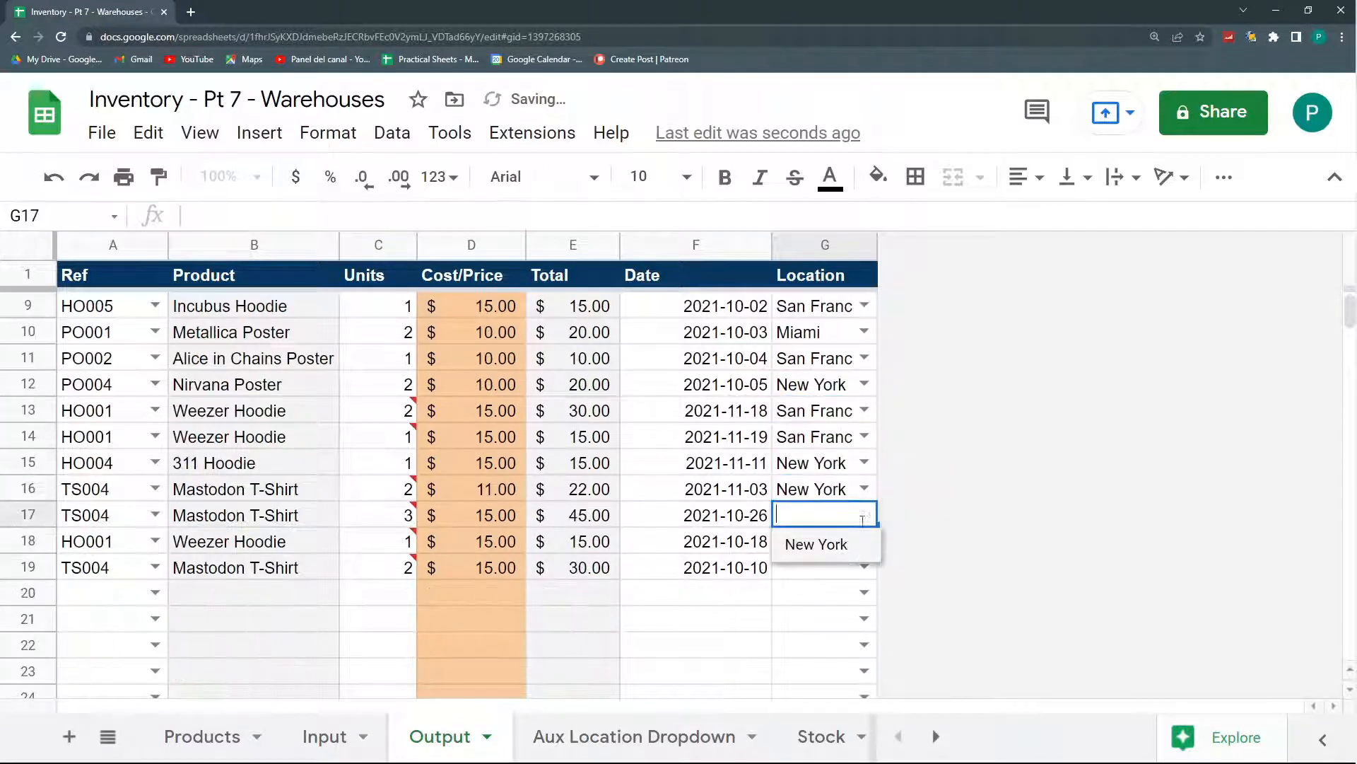
pyautogui.scroll(-1, 795, 500)
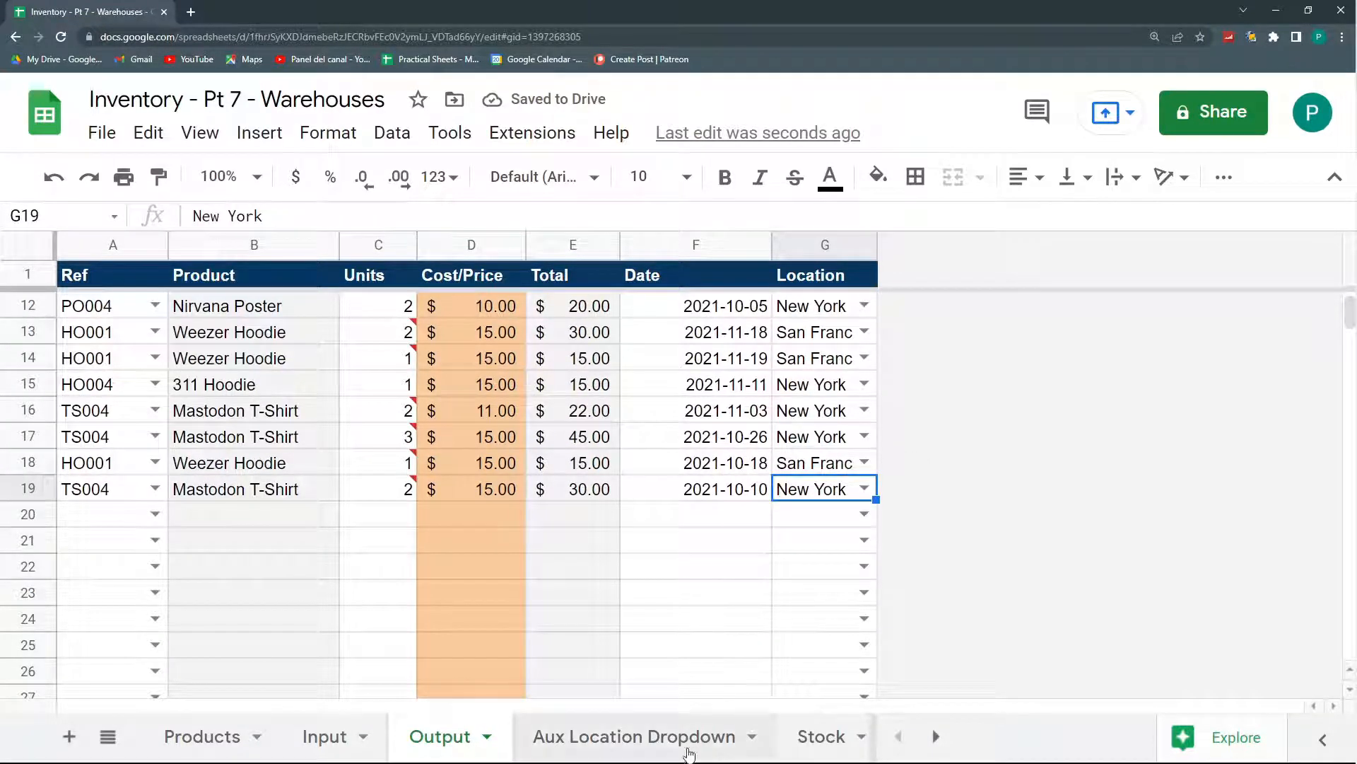
# Hide the Aux Location Dropdown sheet
pyautogui.click(755, 738)
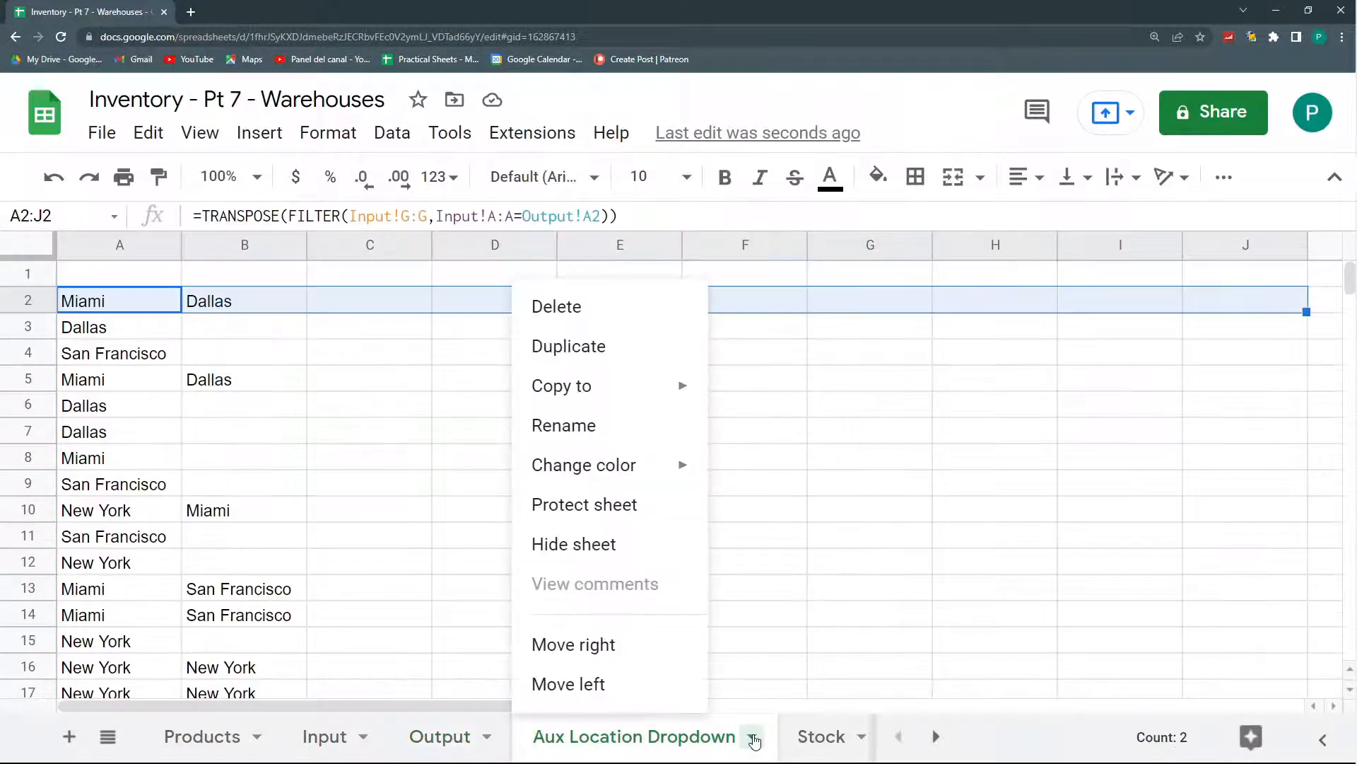
pyautogui.click(572, 553)
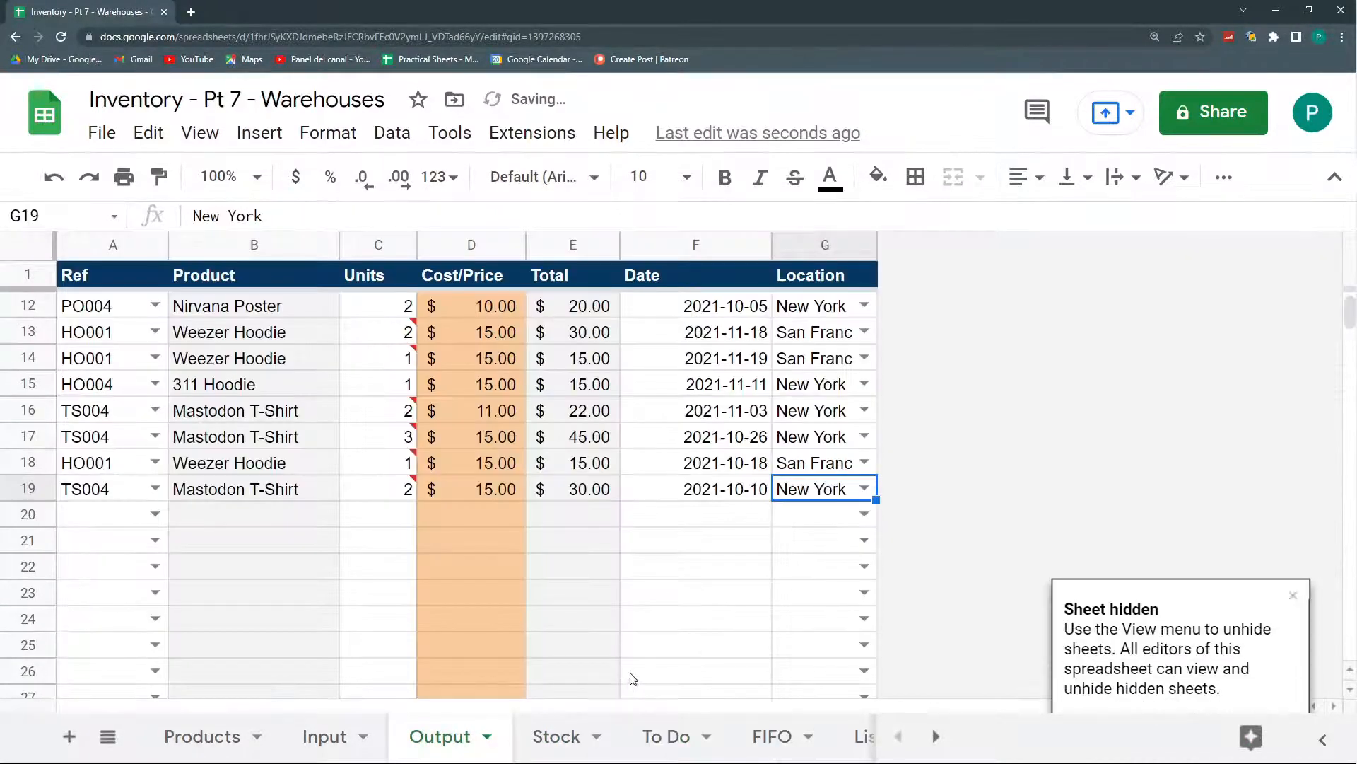
# Fit the widths of the Date and Location columns in the Output sheet to their contents
pyautogui.scroll(4, 632, 558)
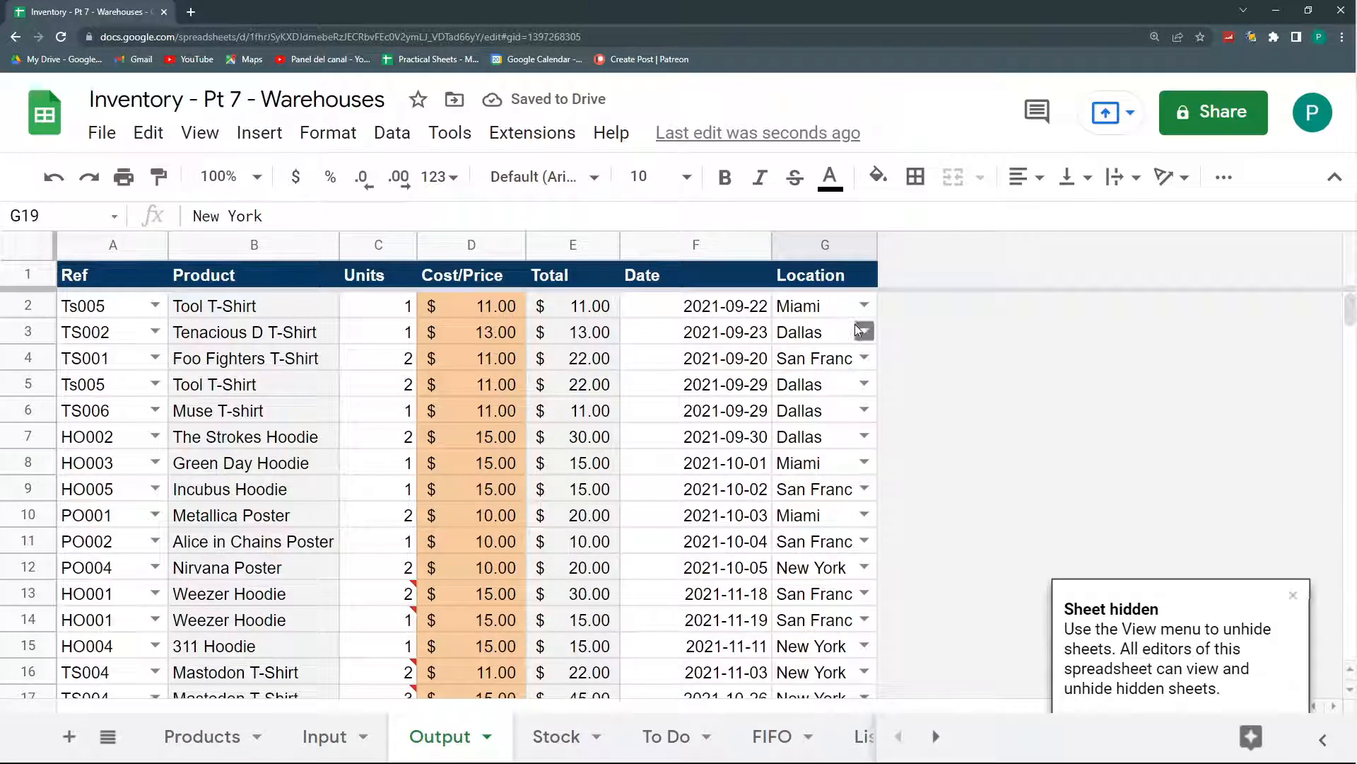
pyautogui.doubleClick(770, 244)
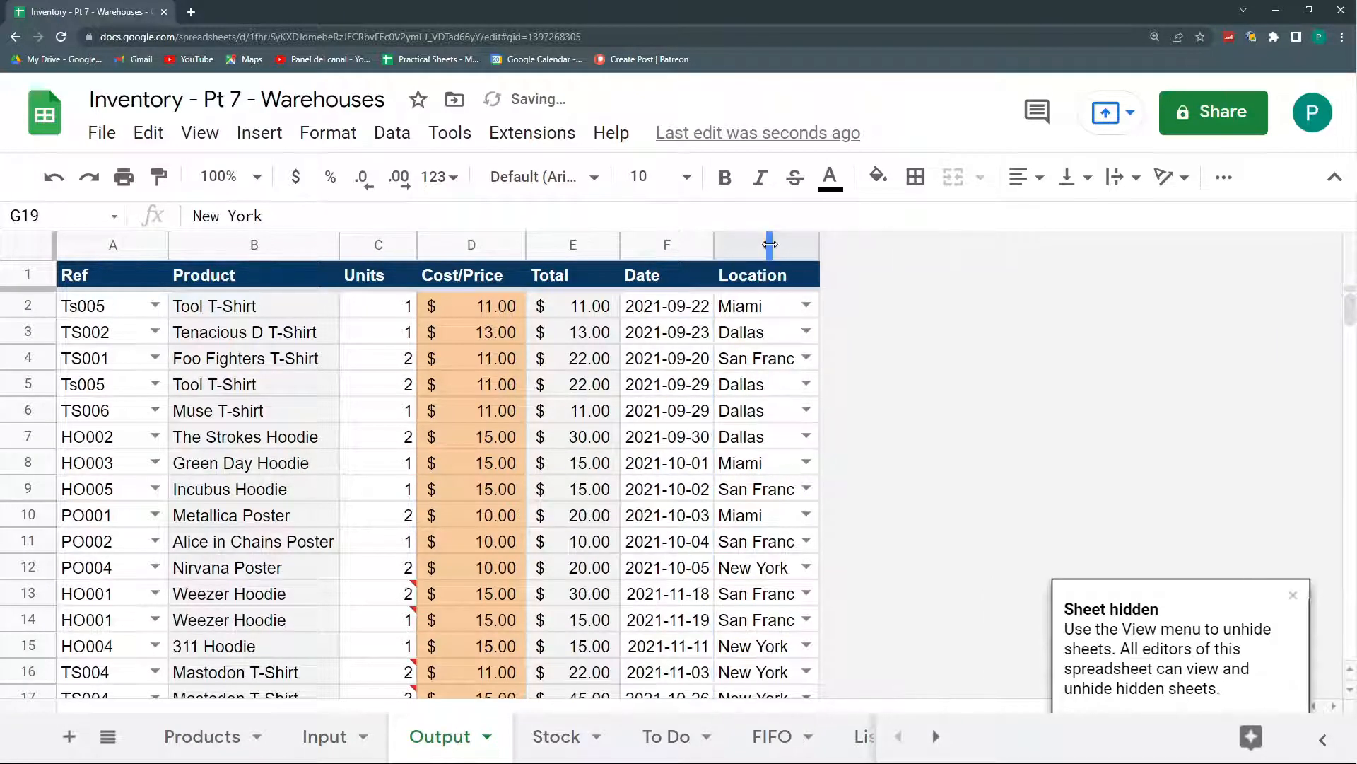
pyautogui.doubleClick(819, 244)
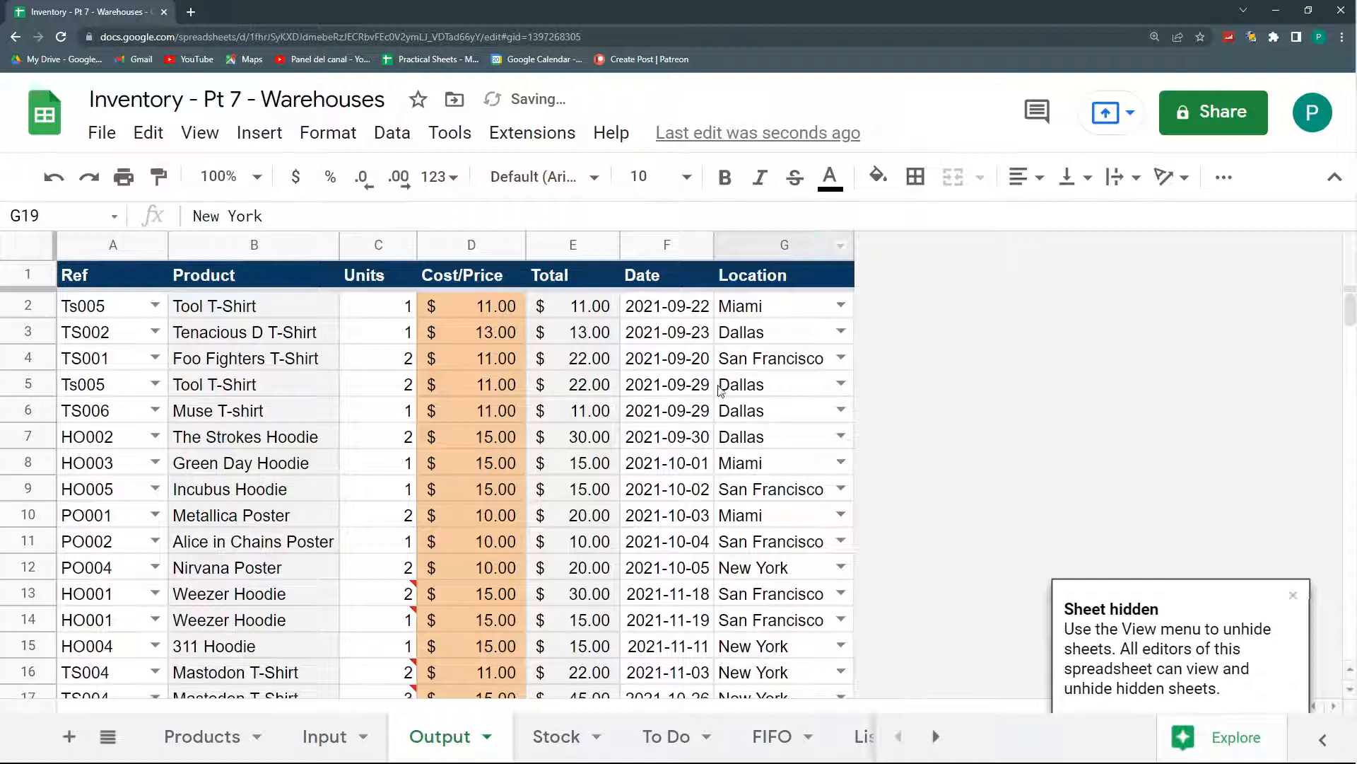
# Review the locations in the Input and Output sheets, plus the formulas in A2 and E8 of the Stock sheet
pyautogui.click(326, 736)
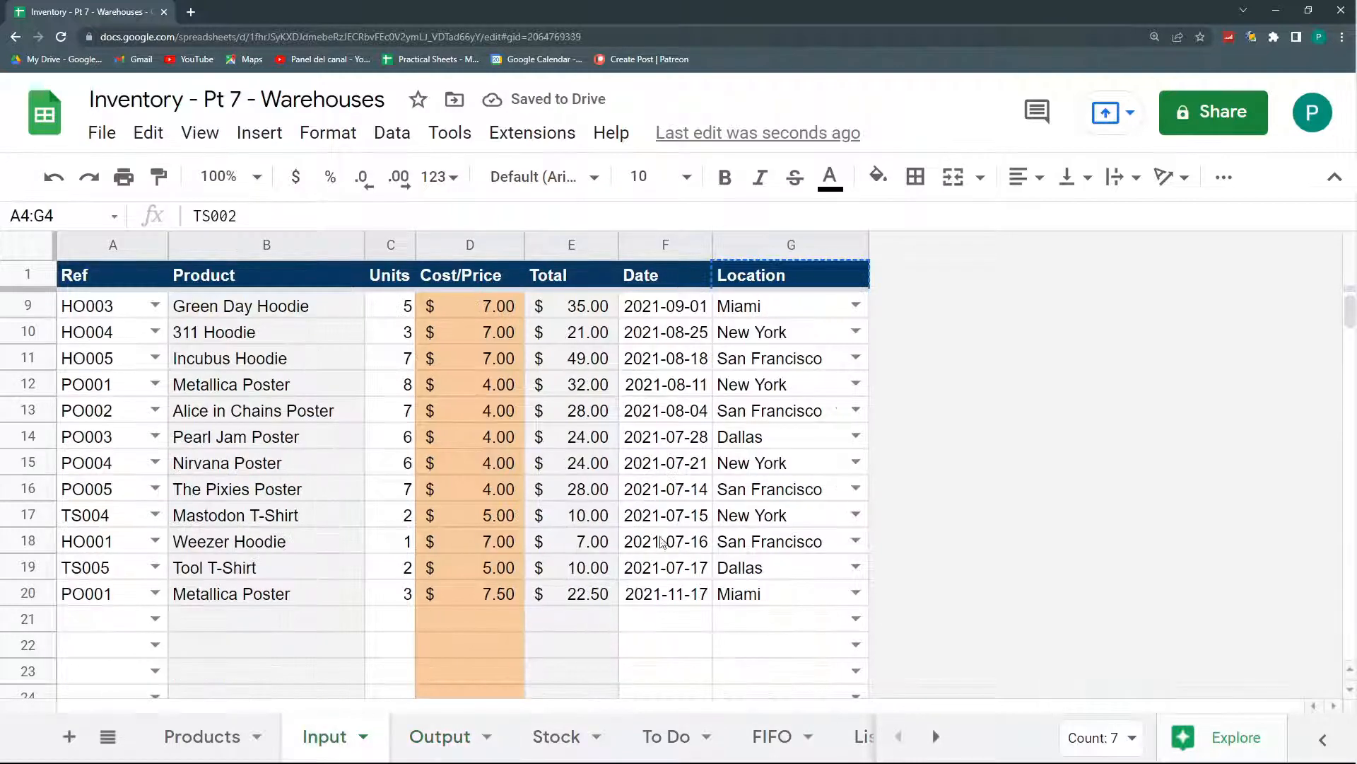
pyautogui.scroll(3, 861, 356)
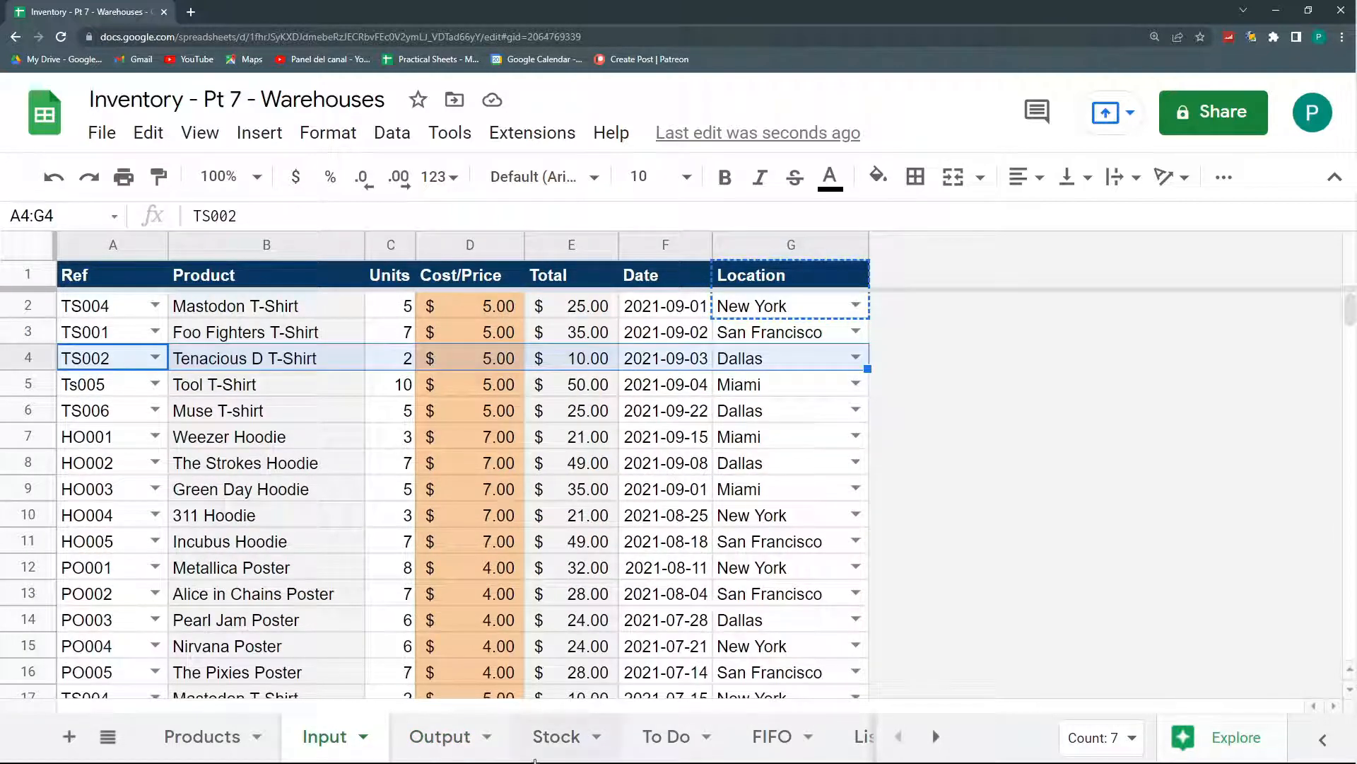
pyautogui.click(440, 737)
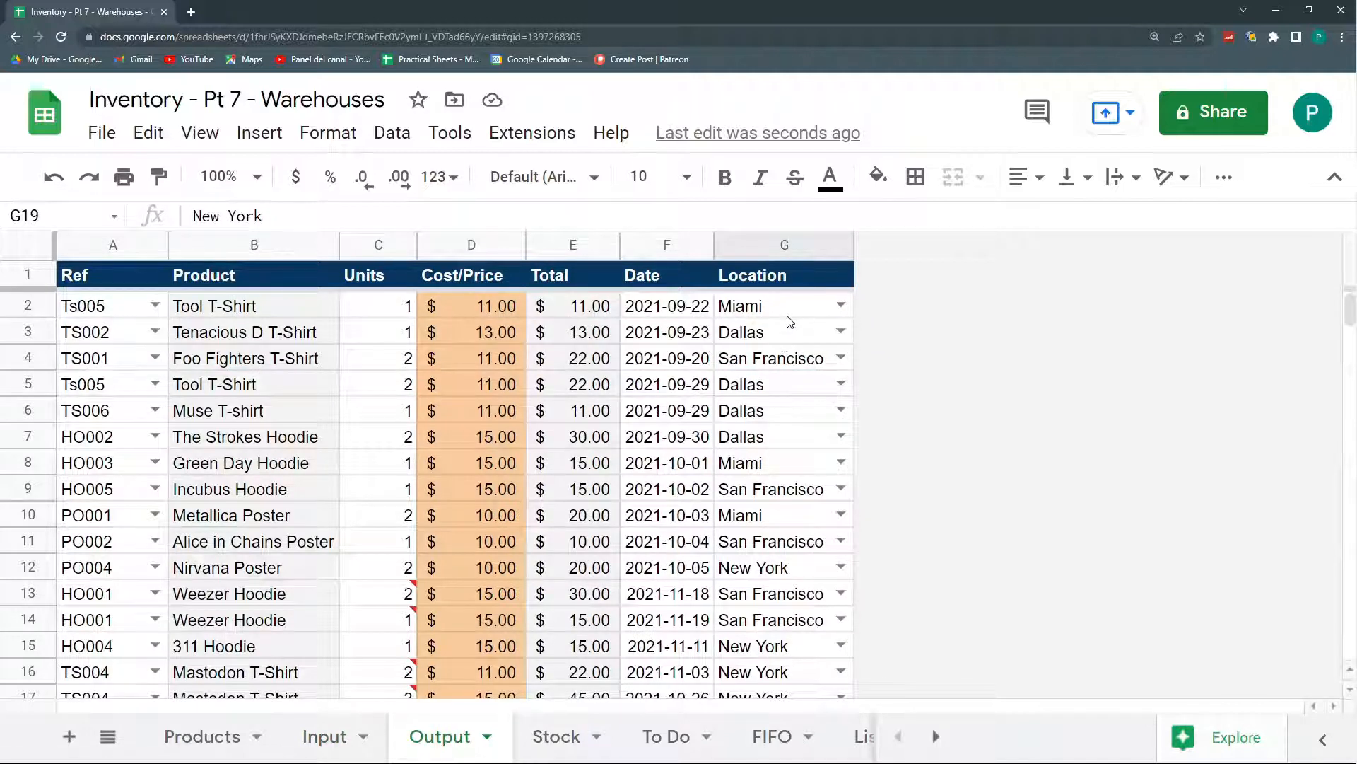
pyautogui.click(556, 737)
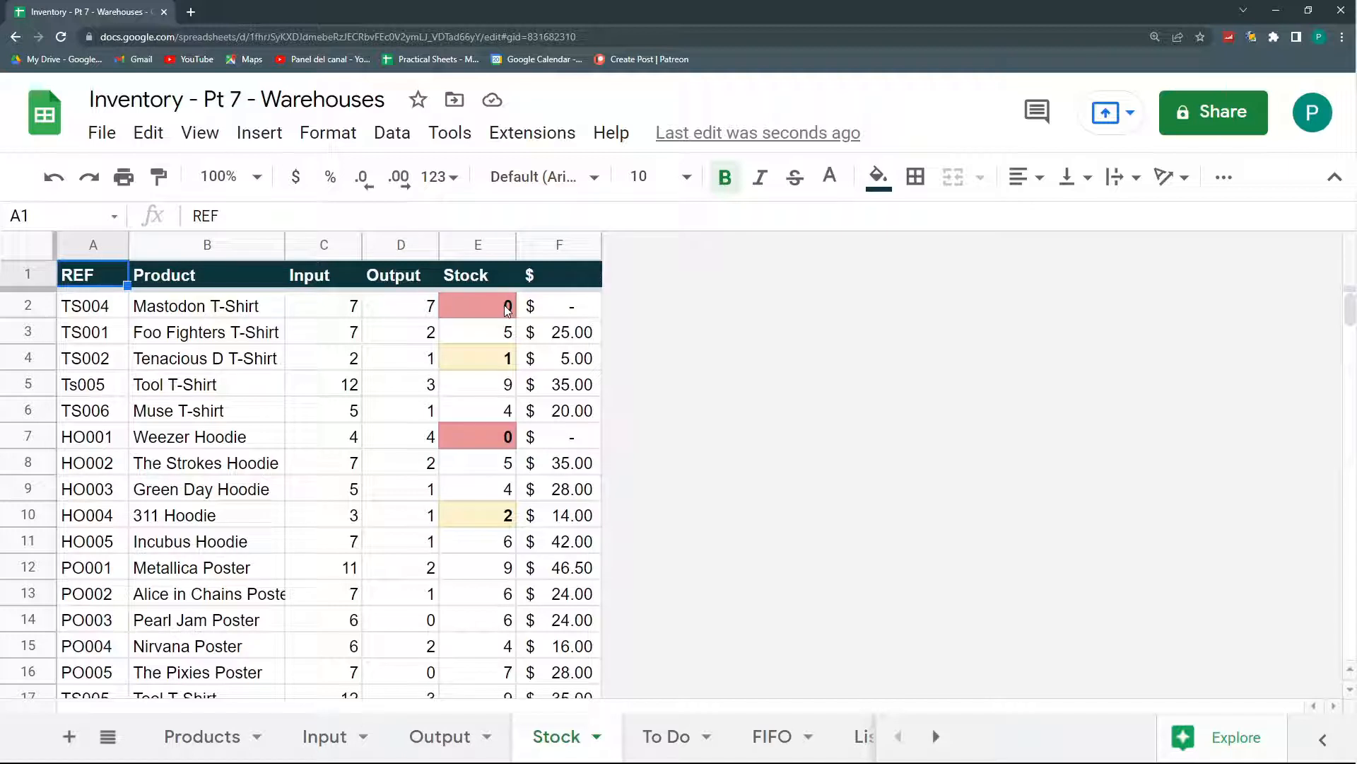
pyautogui.click(121, 313)
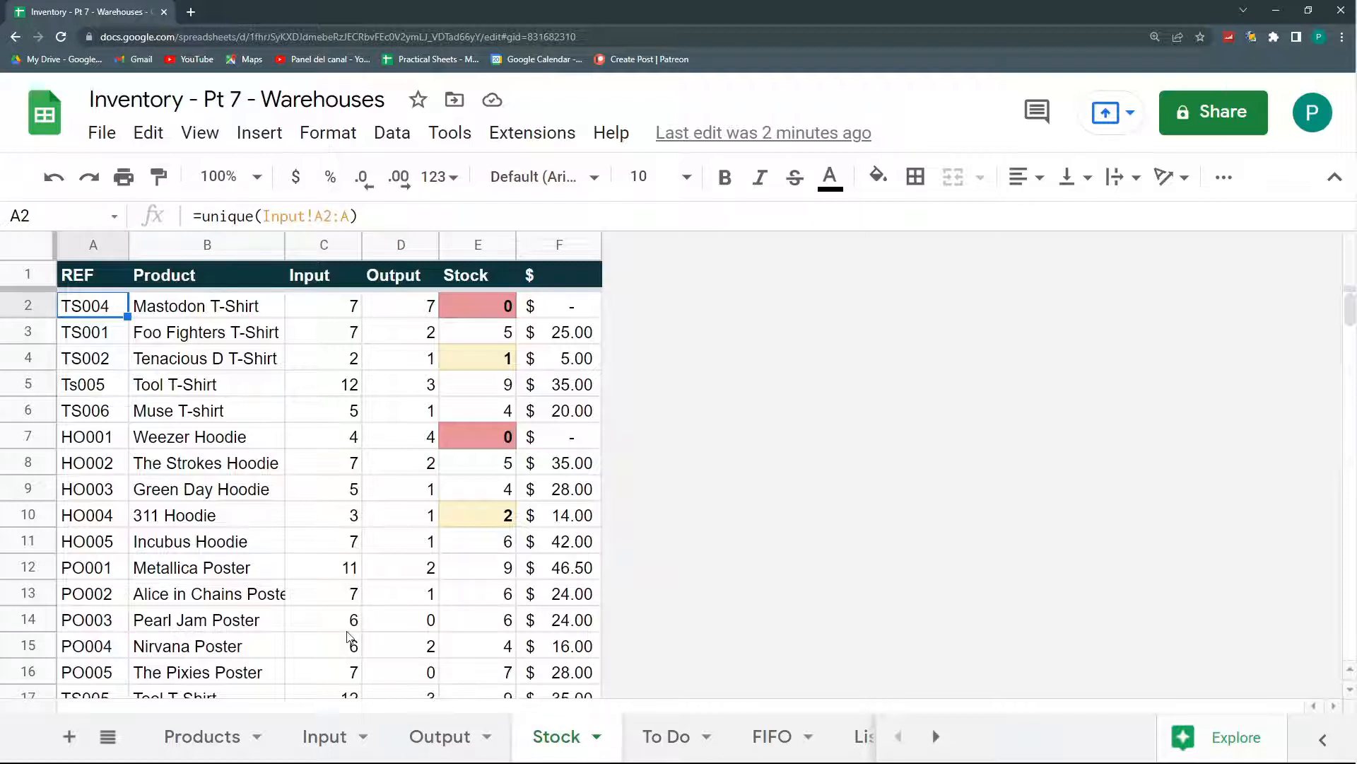
pyautogui.click(512, 469)
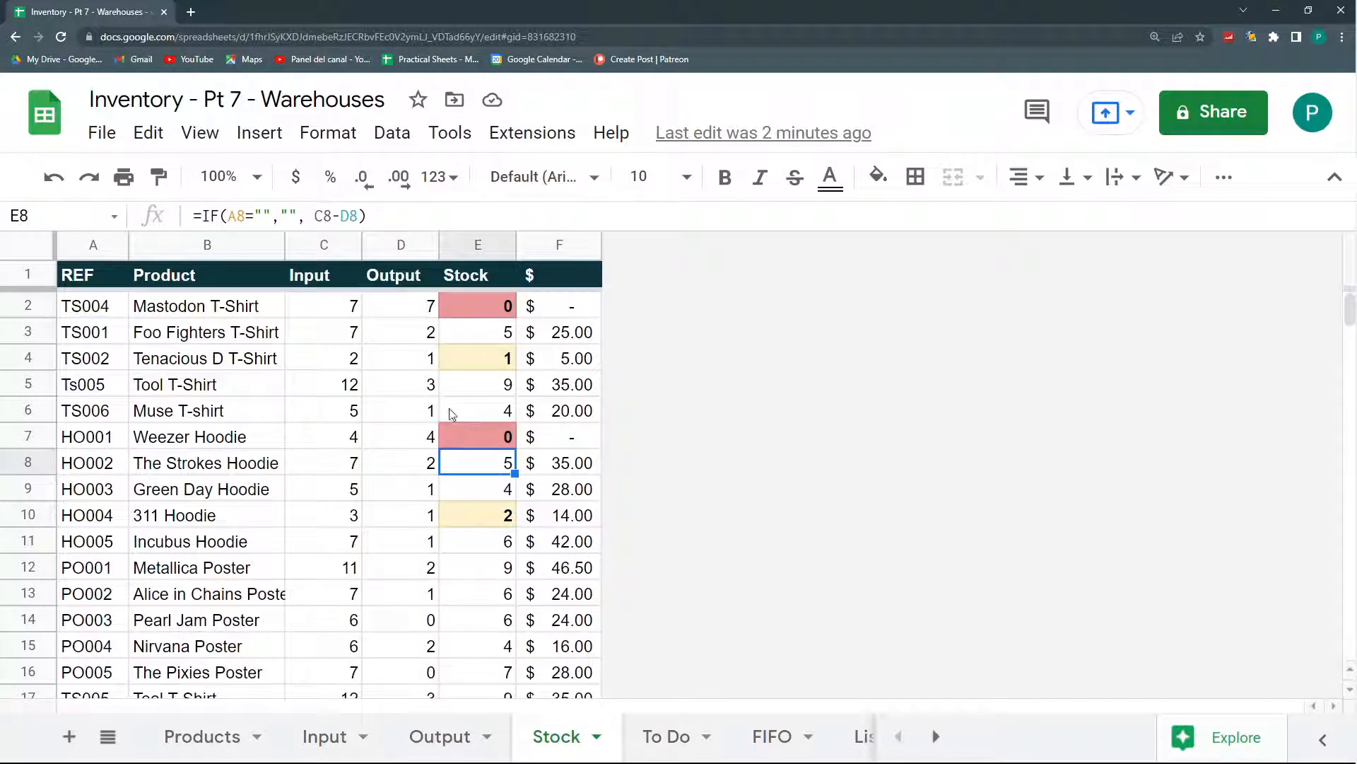
# Insert a row above the Stock sheet's header row and enter New York in C1 above the Input column
pyautogui.click(325, 281)
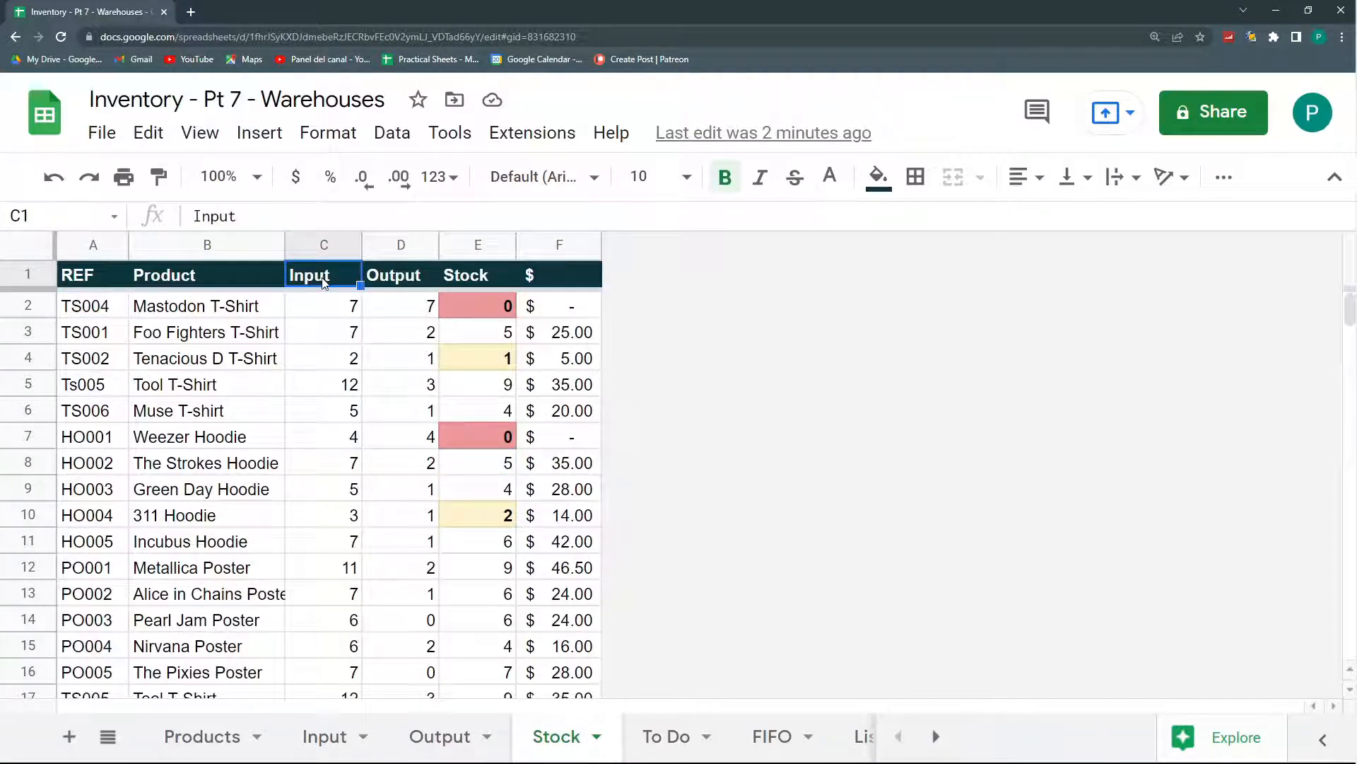
pyautogui.rightClick(28, 275)
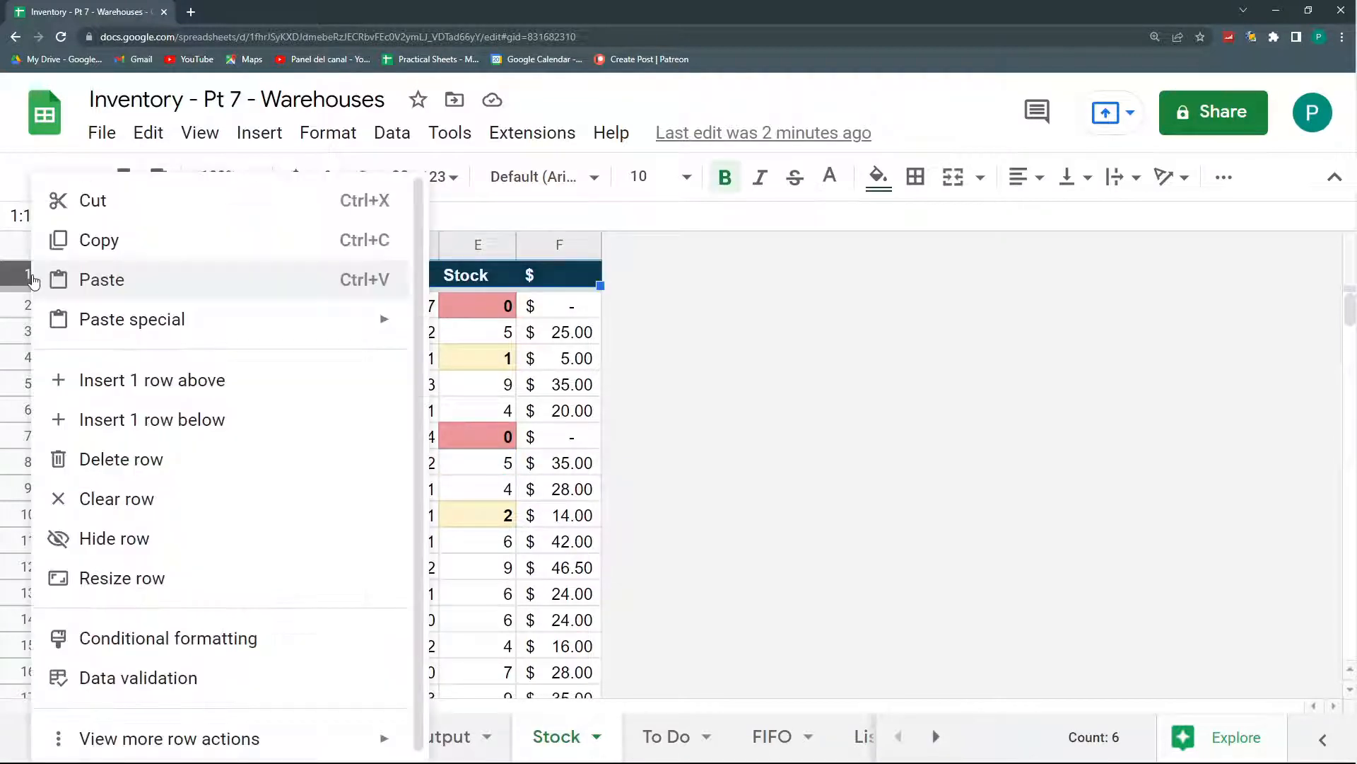
pyautogui.click(147, 387)
pyautogui.click(327, 273)
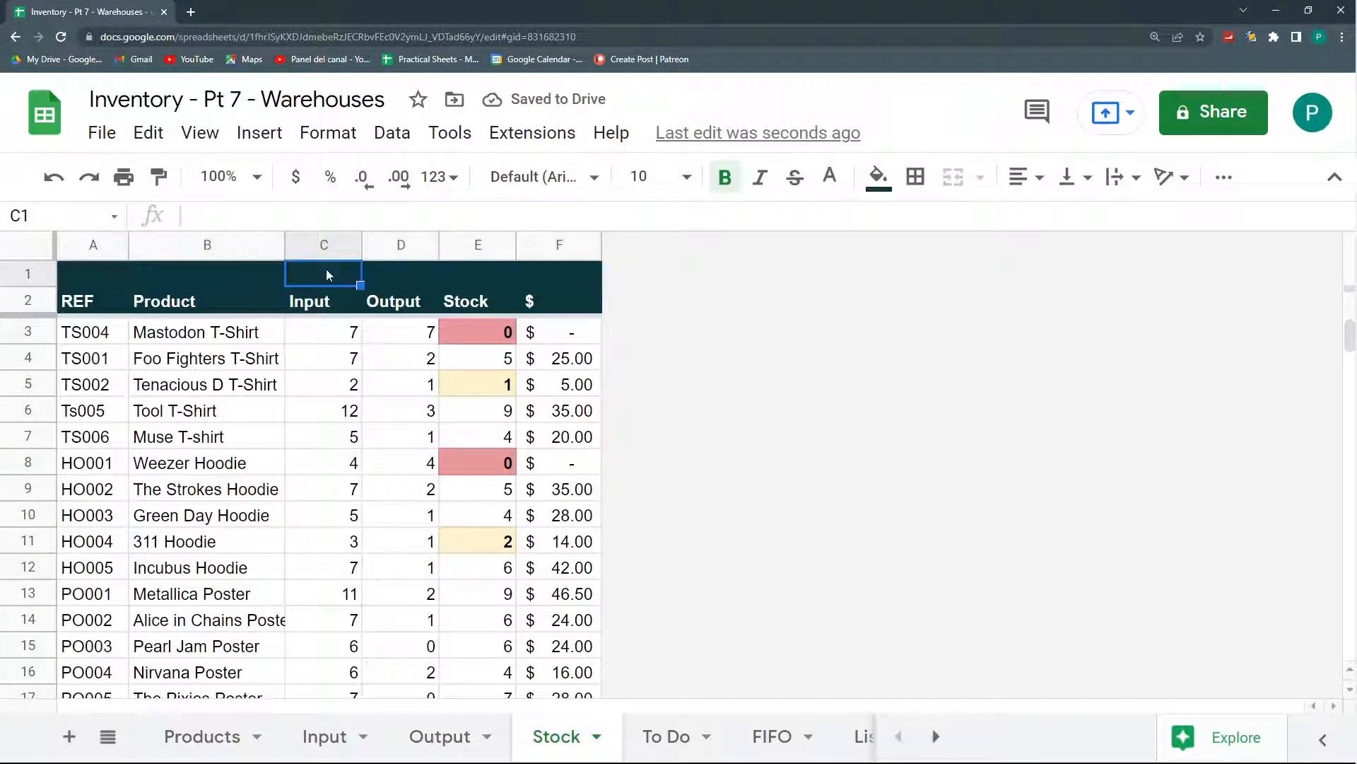
pyautogui.write('New York')
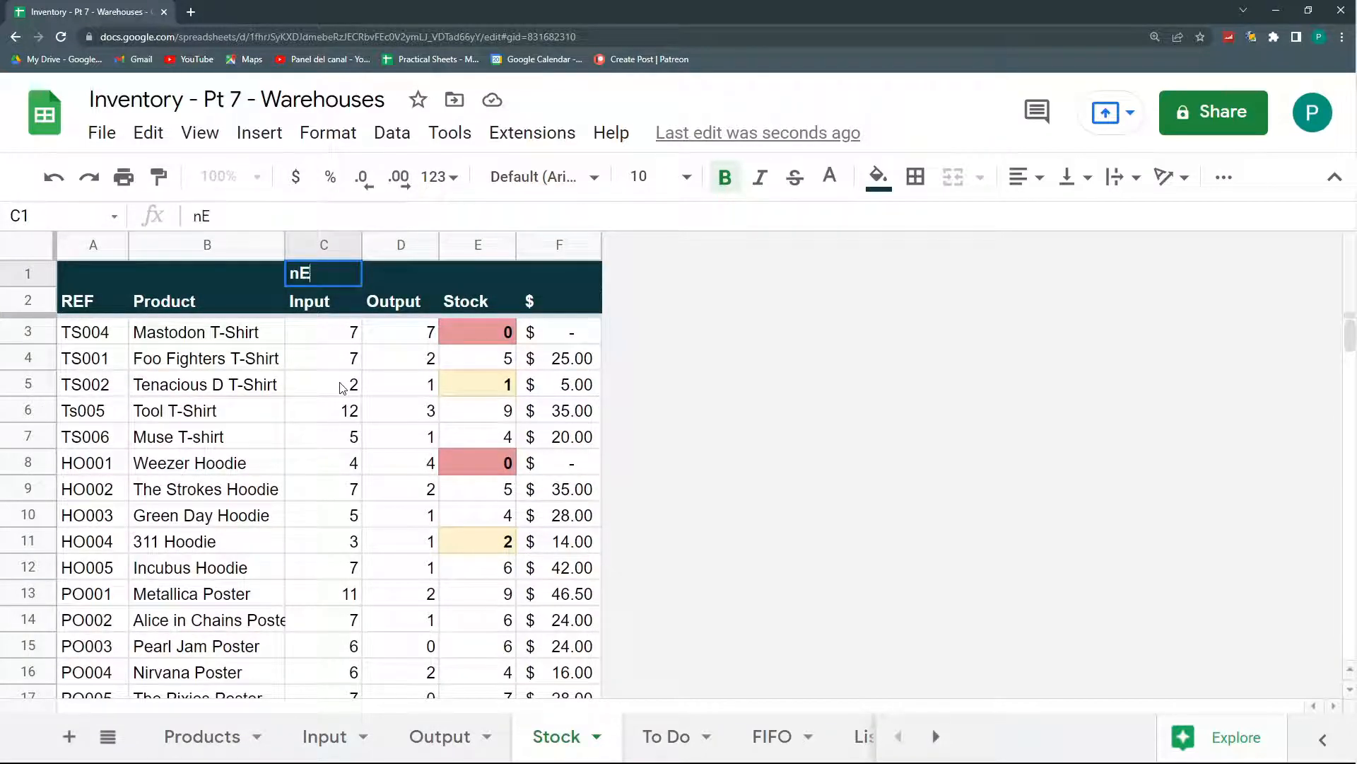
pyautogui.press('Return')
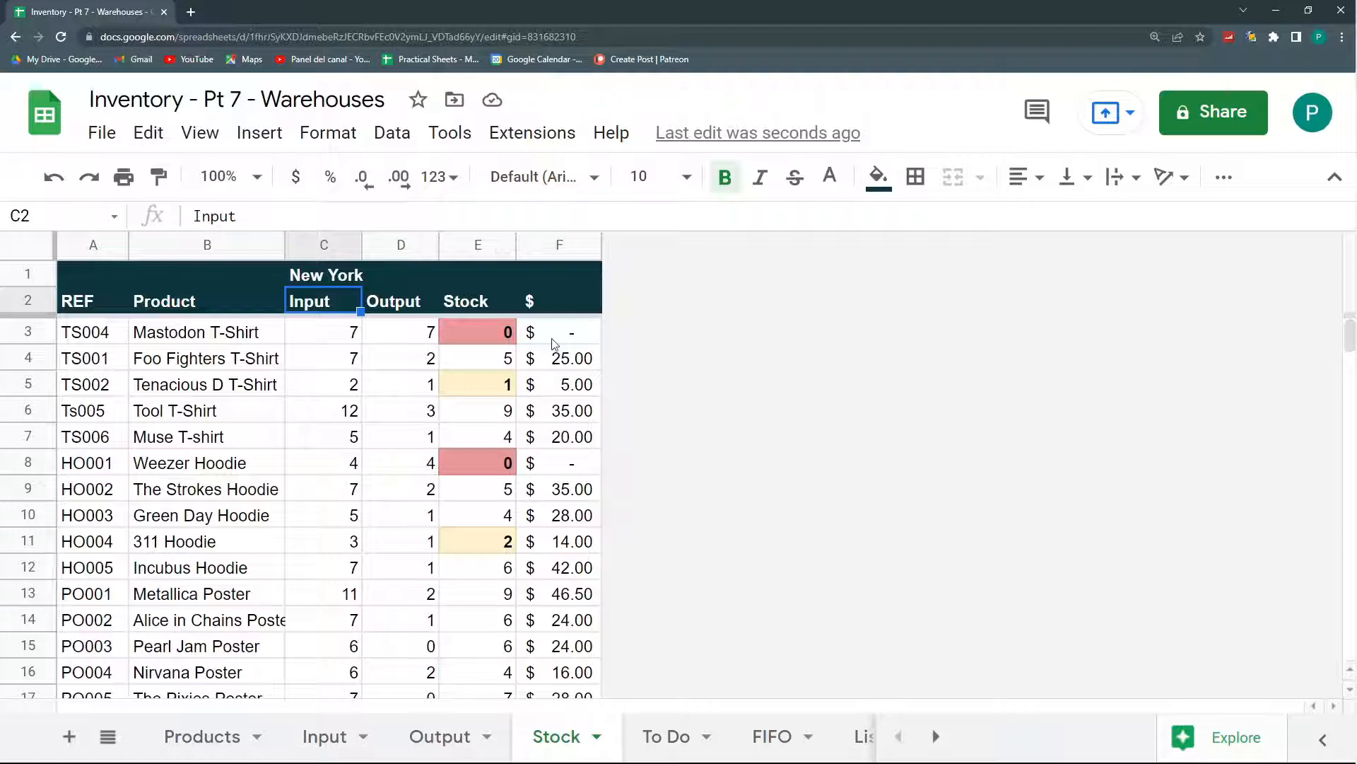
# Remove the space before SUMIFS in the formula of C3 in the Stock sheet
pyautogui.click(325, 341)
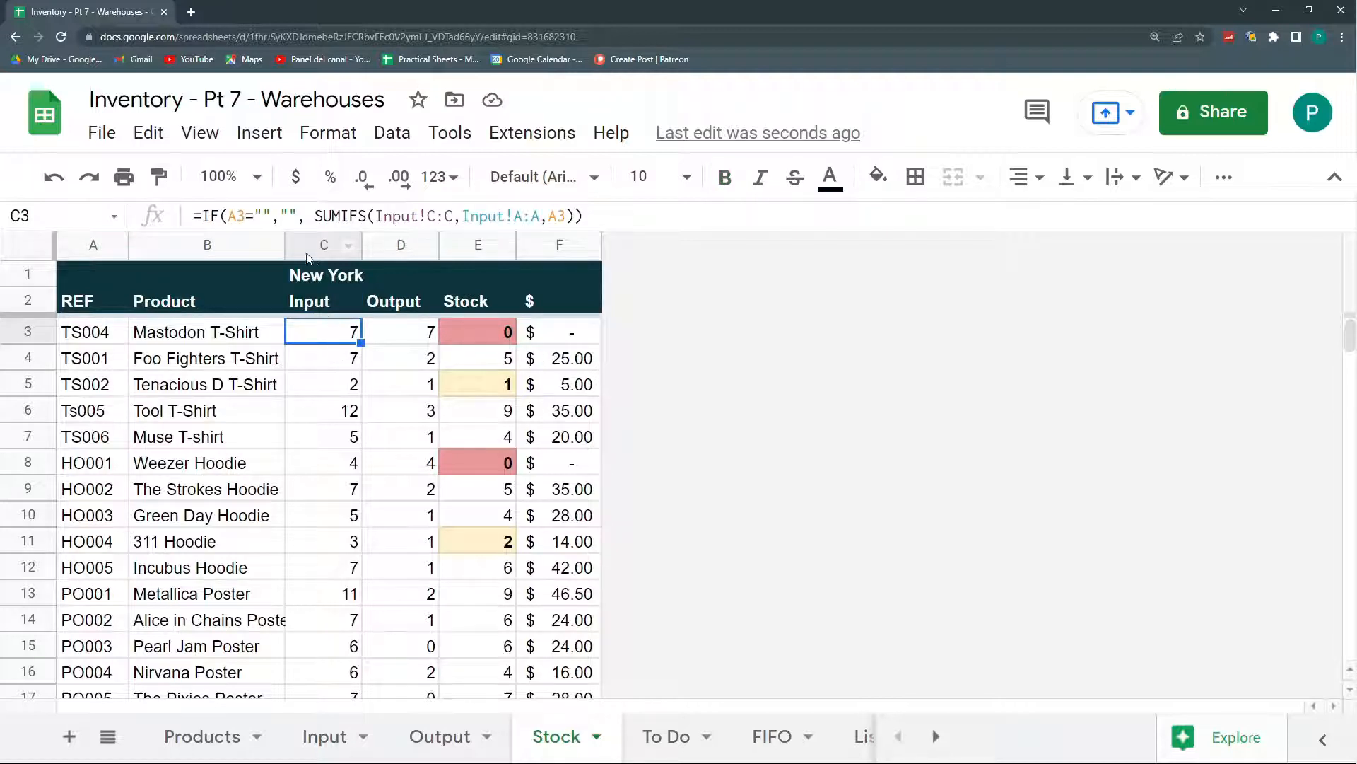
pyautogui.click(315, 215)
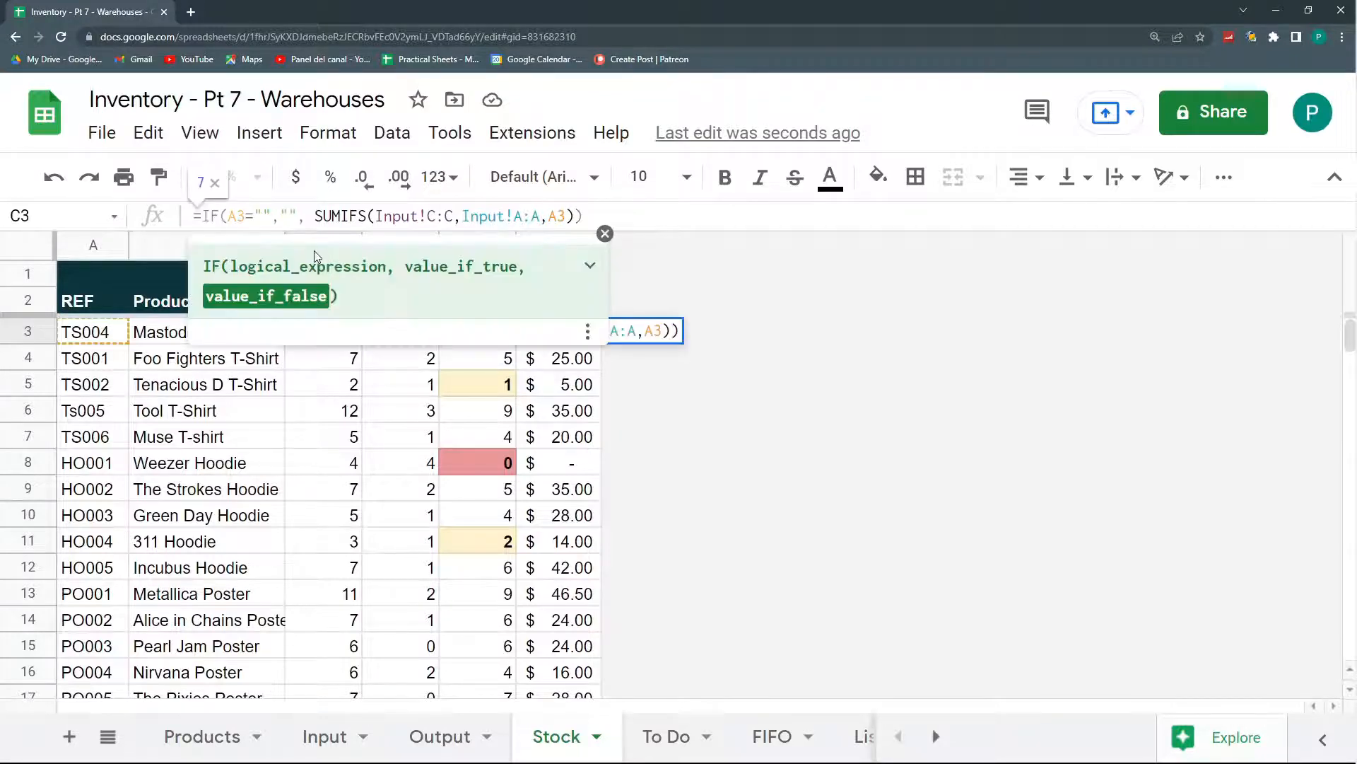
pyautogui.press('BackSpace')
pyautogui.press('Return')
pyautogui.click(338, 332)
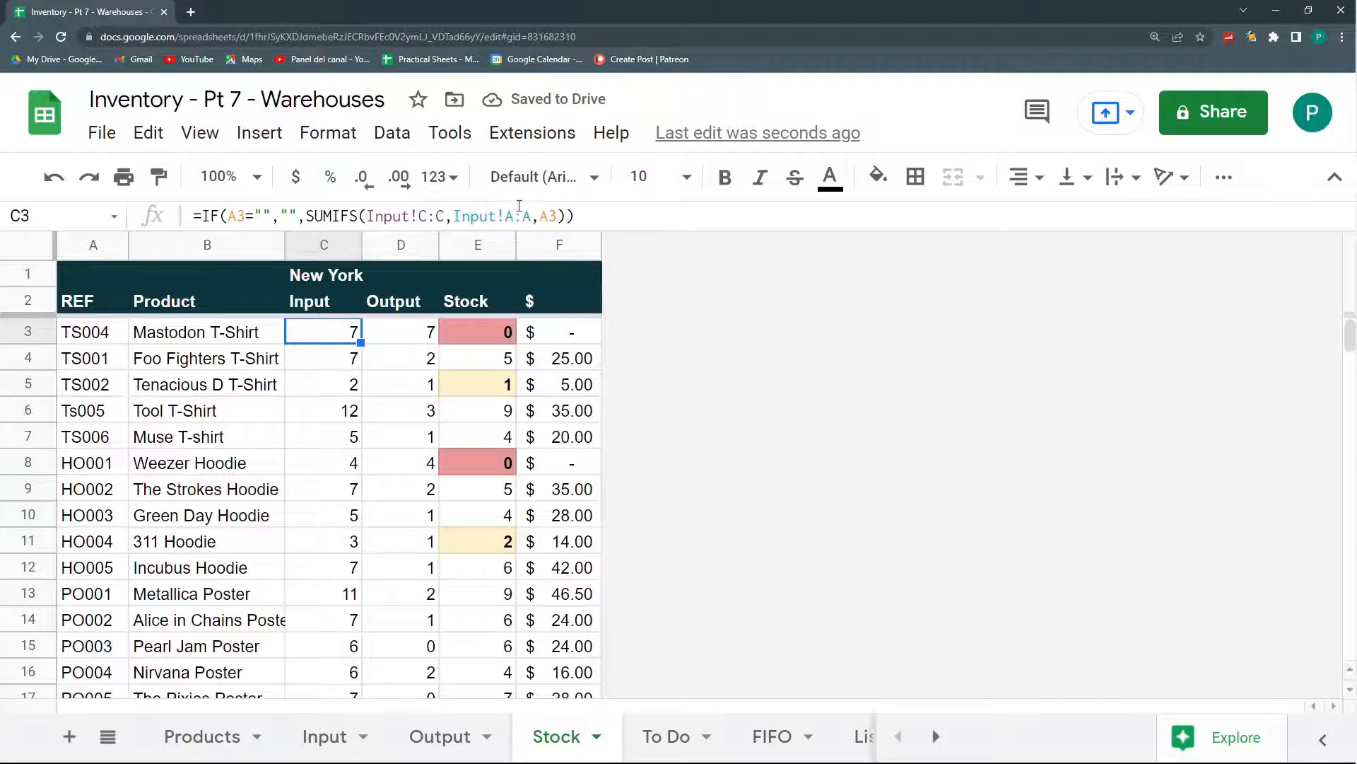
# Compare the Input sheet's Ref, Units and Location columns with the formulas in A3 and C3 of the Stock sheet
pyautogui.hotkey('ctrl', '+')
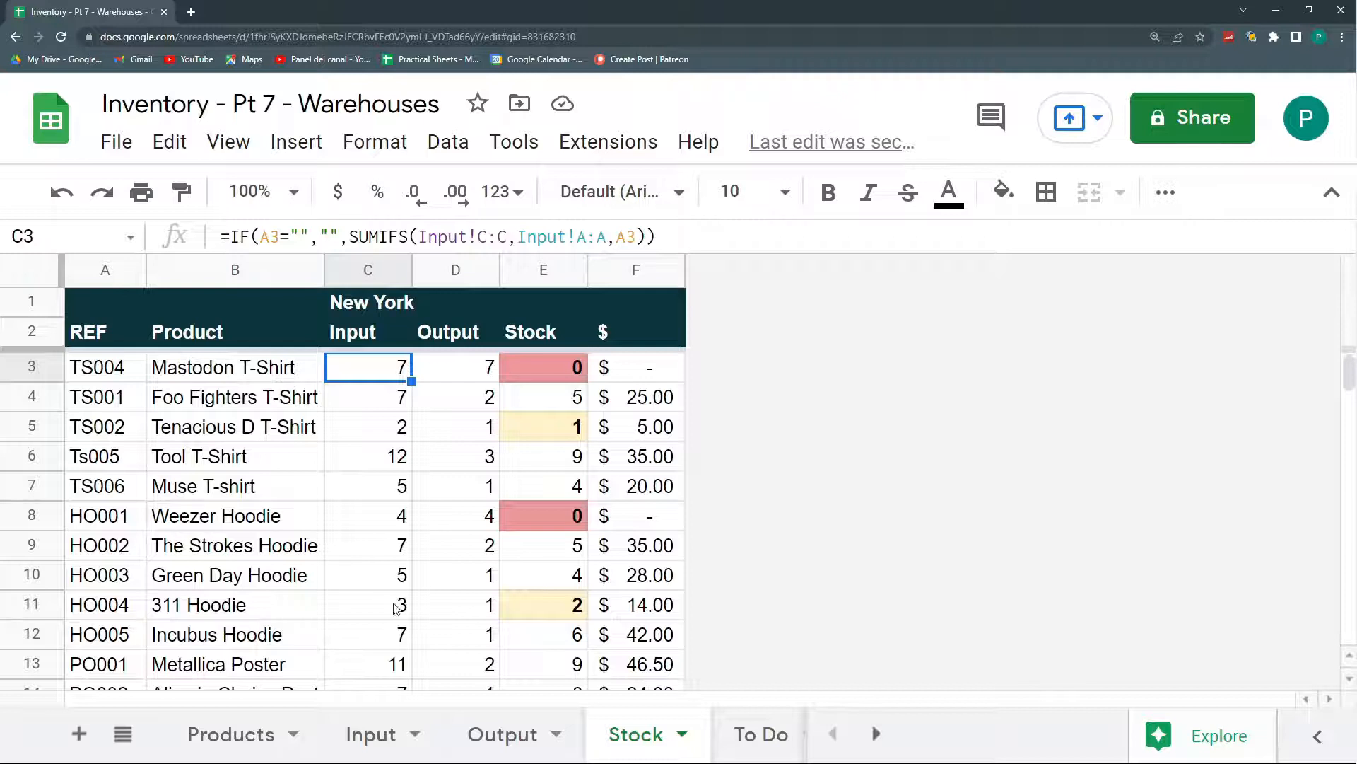
pyautogui.click(407, 725)
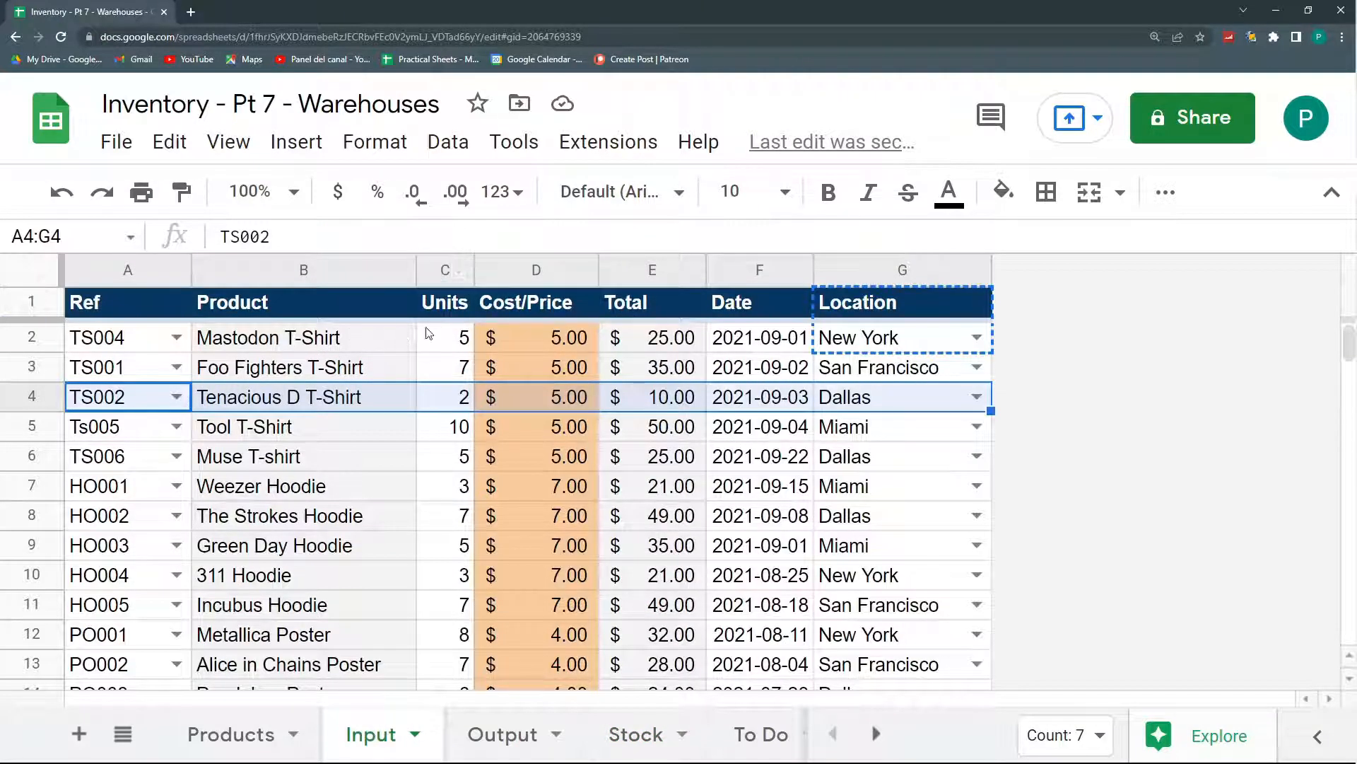
pyautogui.click(636, 735)
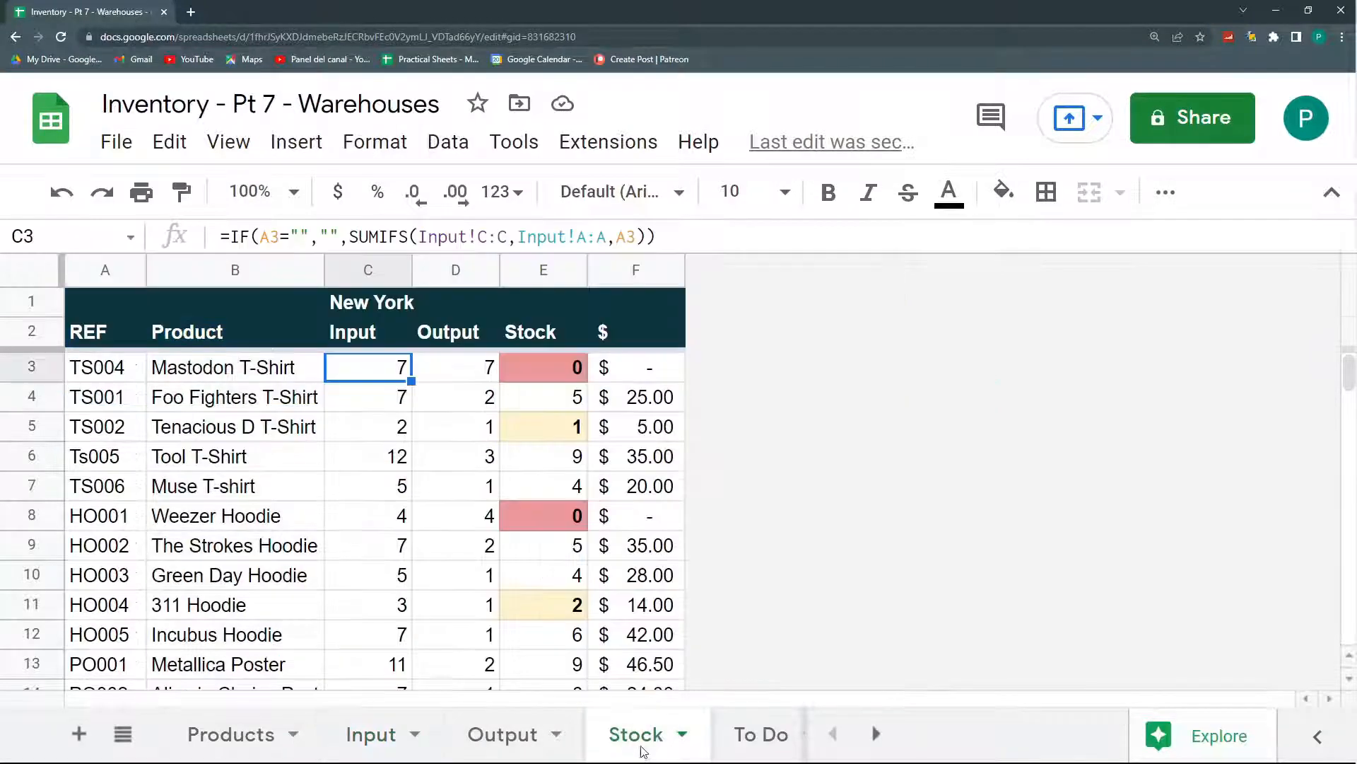
pyautogui.click(97, 369)
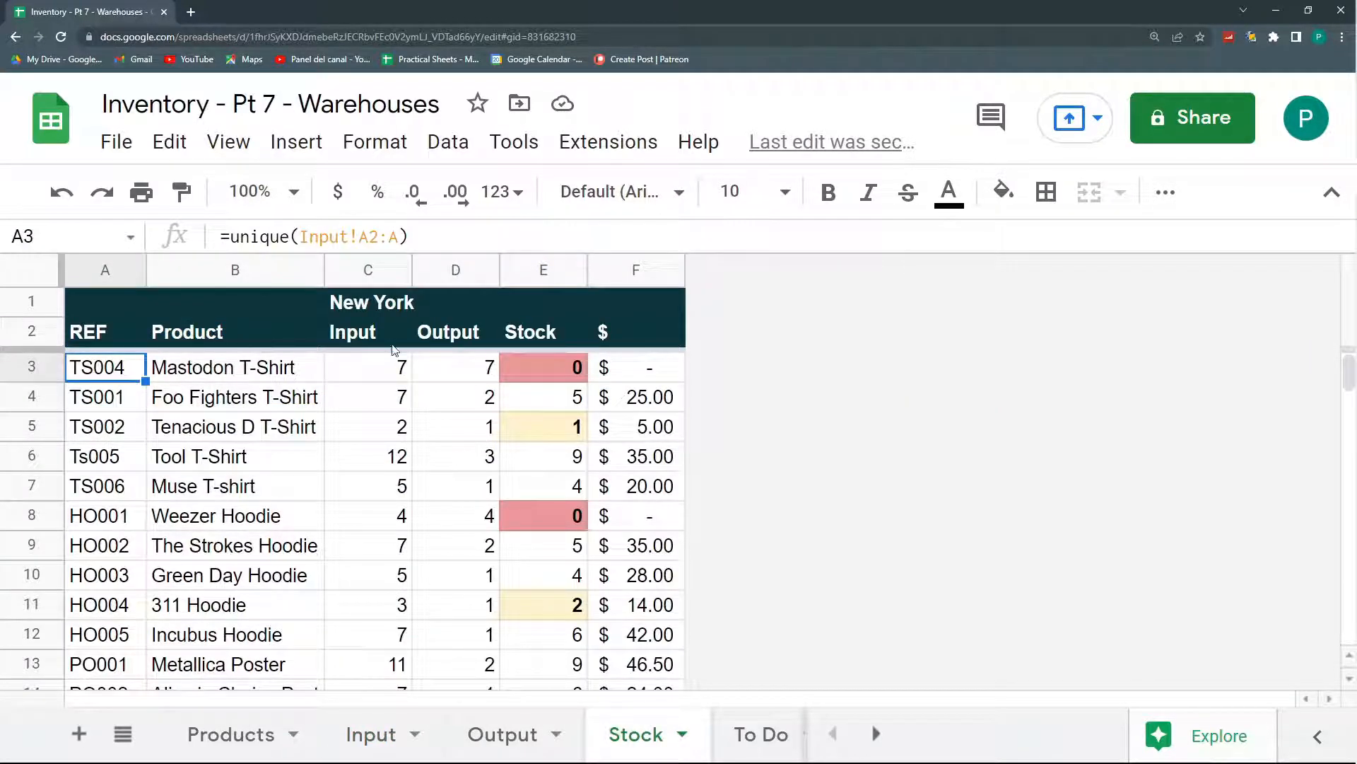
pyautogui.click(394, 345)
pyautogui.click(400, 362)
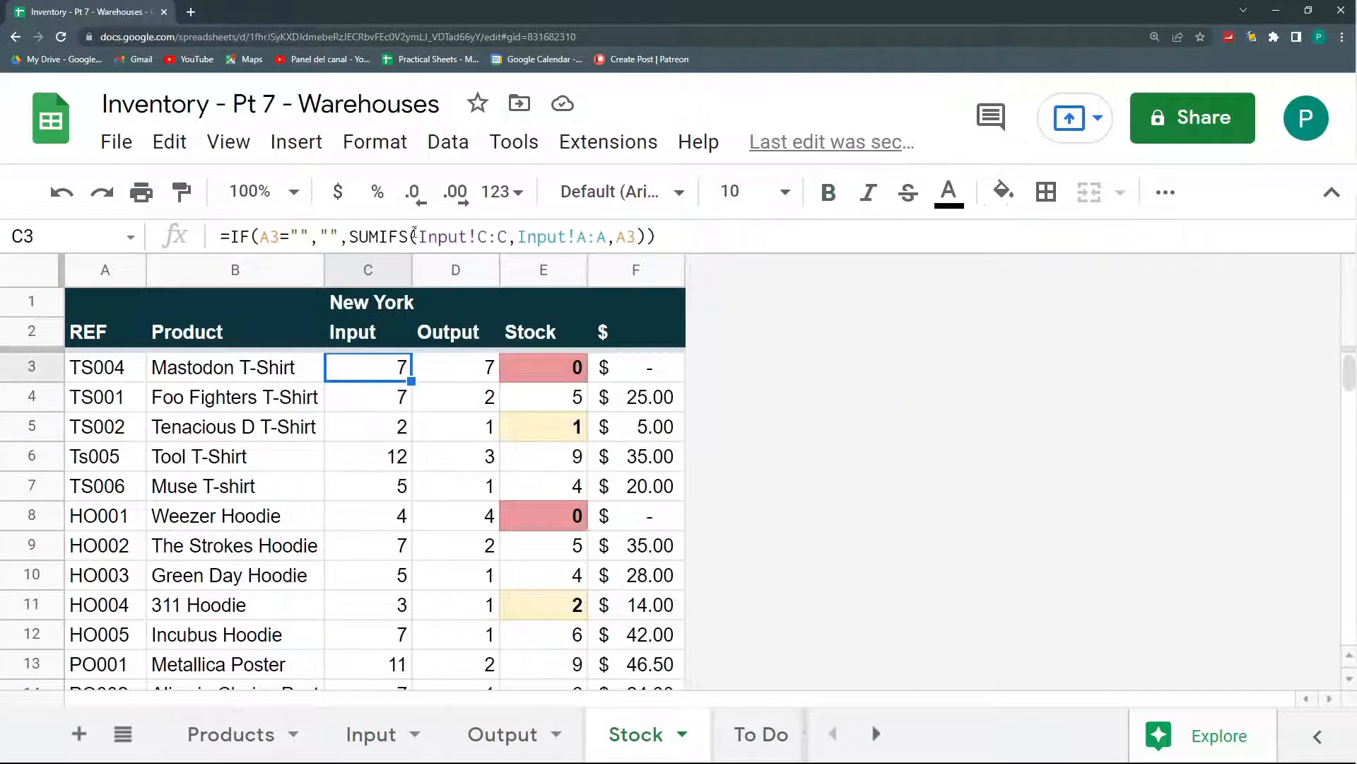
# Extend the SUMIFS in C3 of the Stock sheet with the Input sheet's Location column, Input!G:G, matched against C1
pyautogui.moveTo(417, 236); pyautogui.dragTo(509, 238)
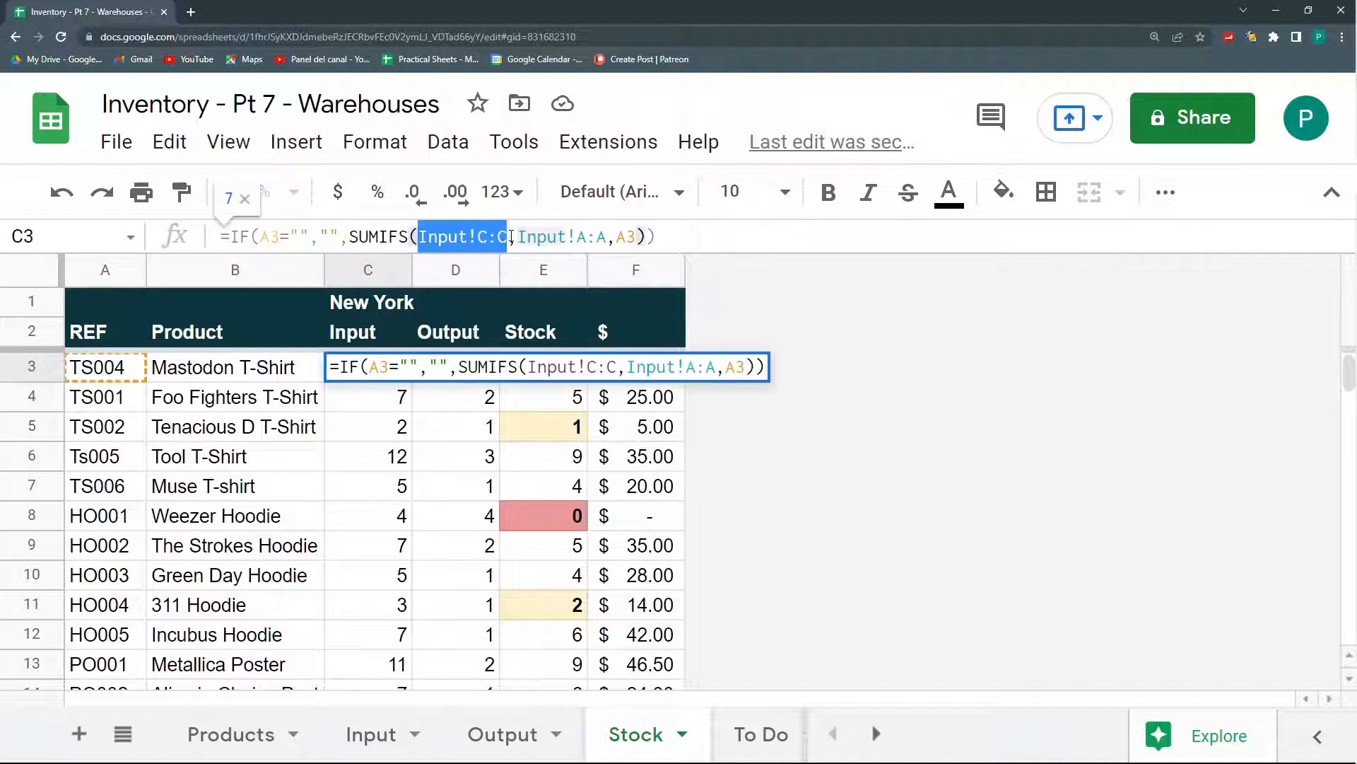
pyautogui.click(519, 237)
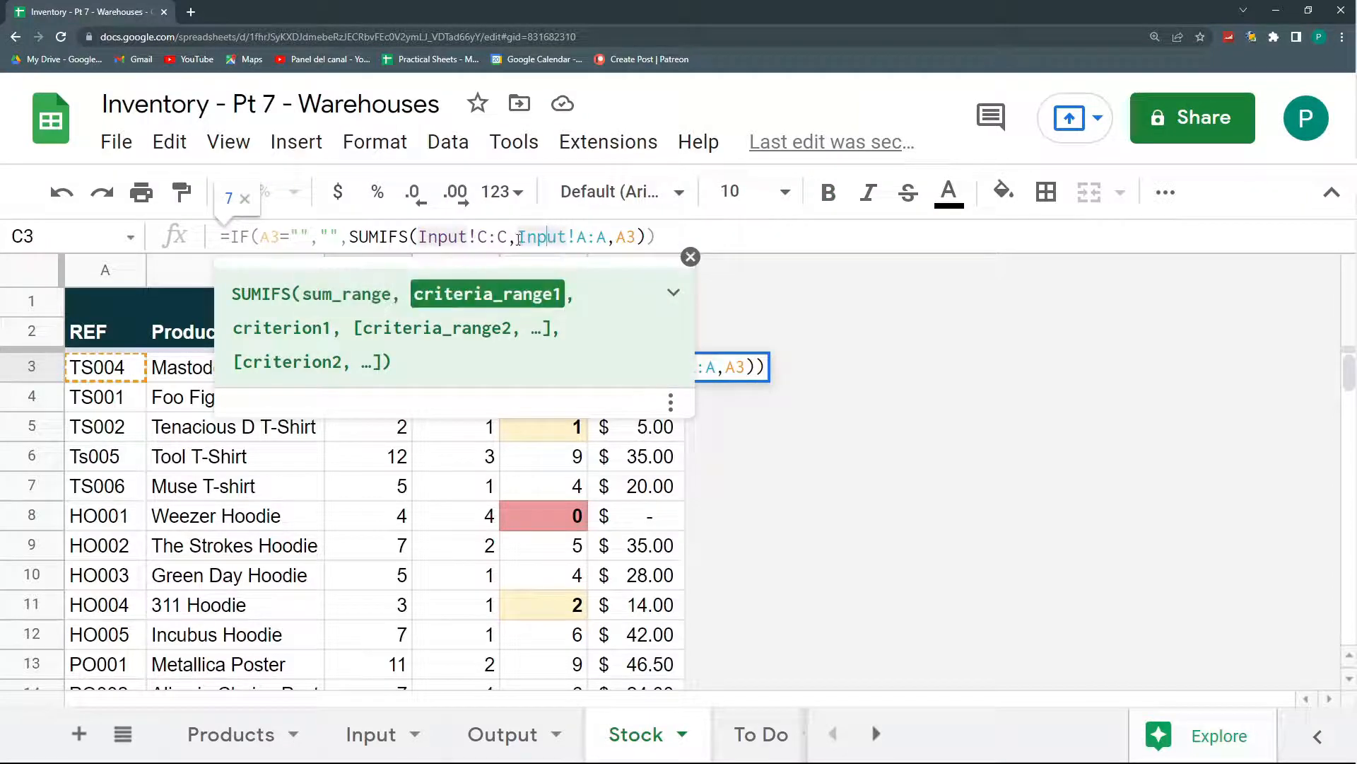
pyautogui.moveTo(520, 238); pyautogui.dragTo(612, 239)
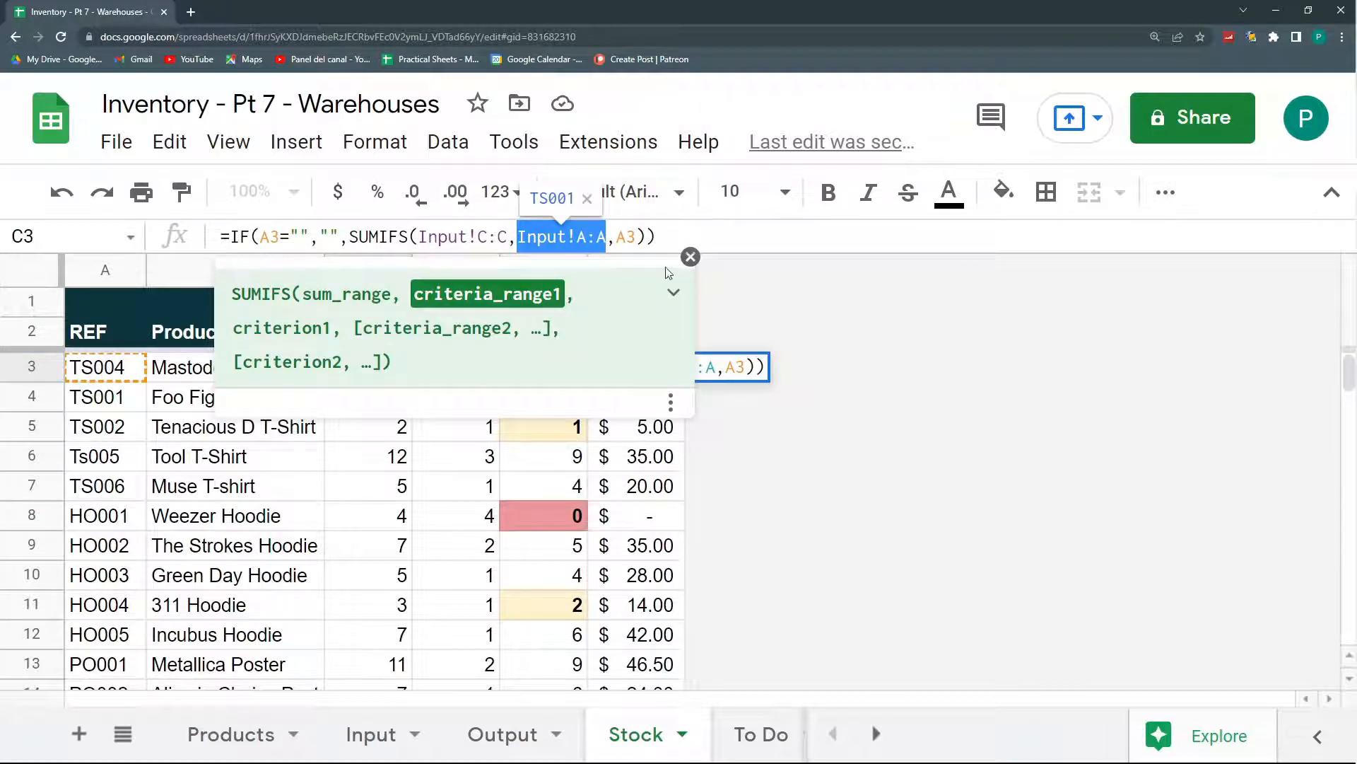
pyautogui.click(640, 236)
pyautogui.write(',')
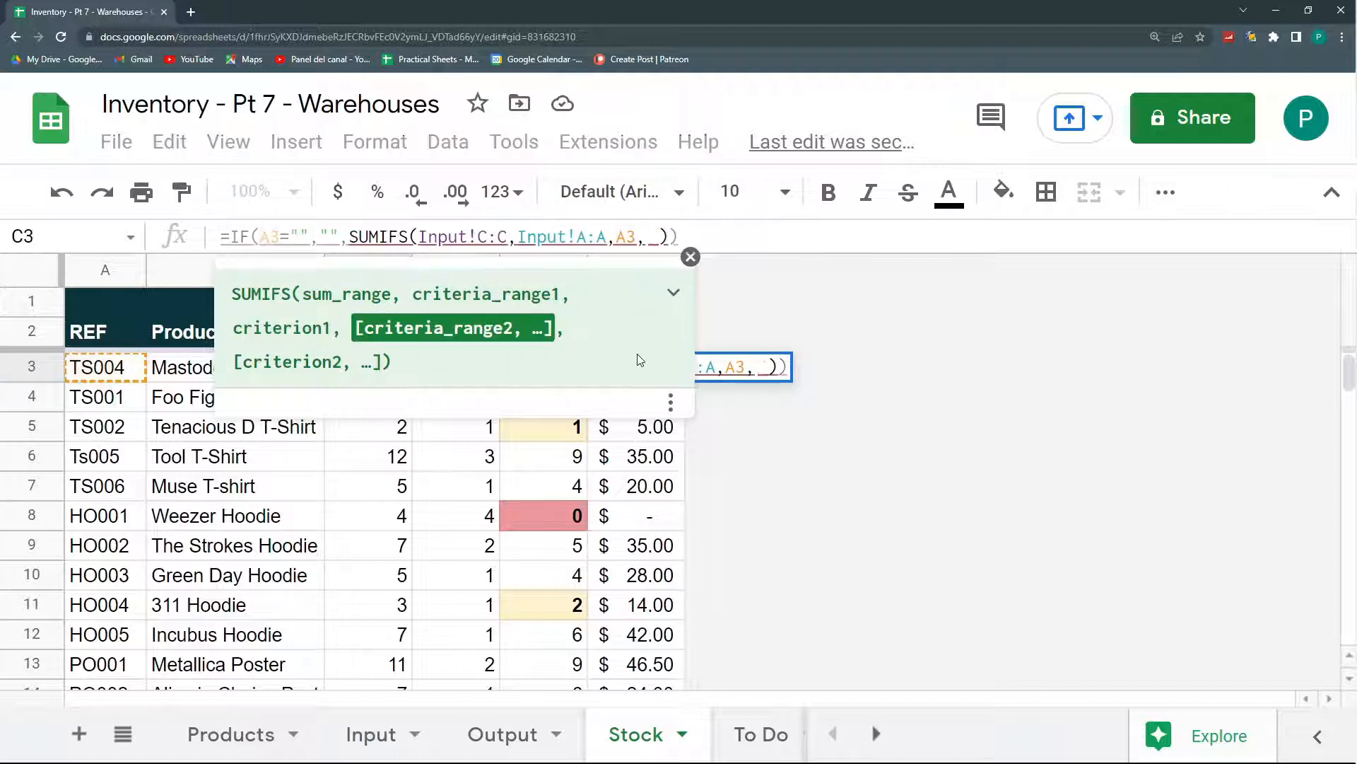
pyautogui.click(373, 733)
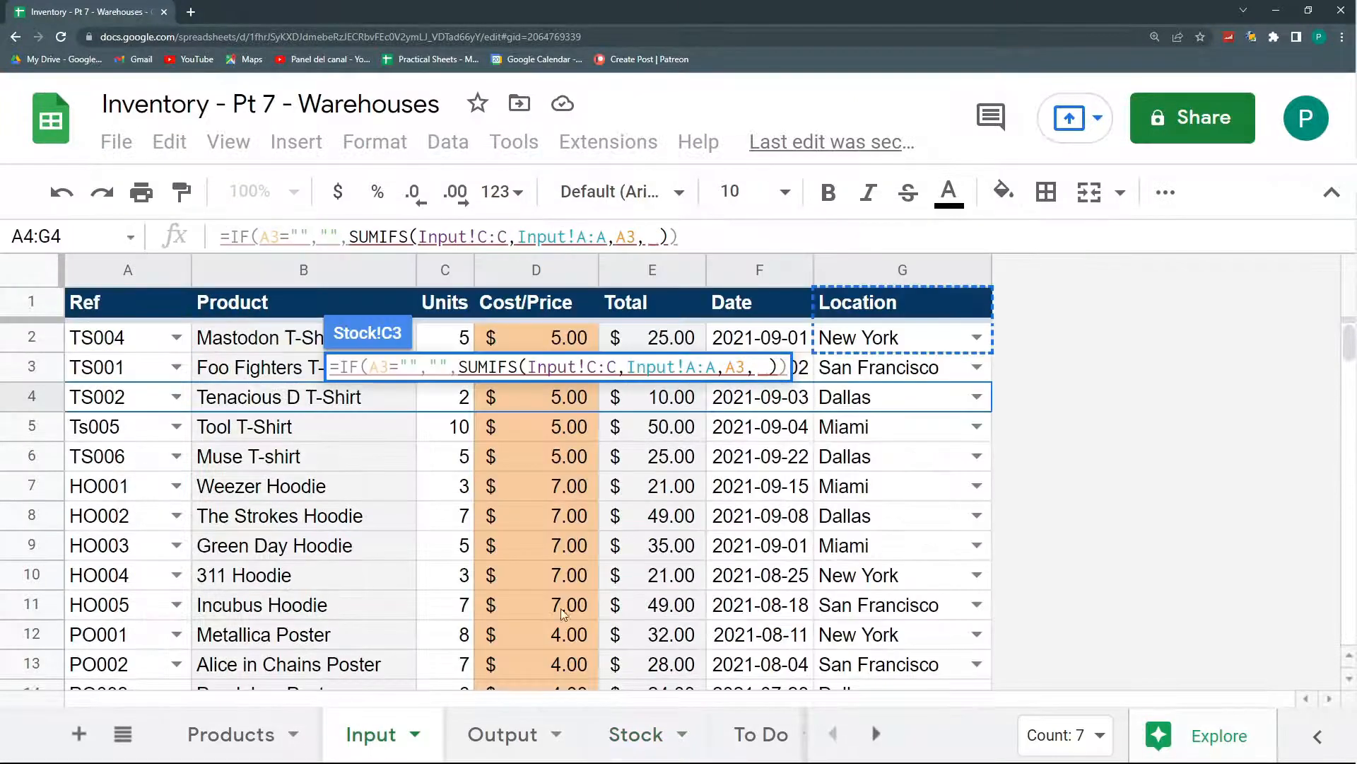
pyautogui.click(853, 270)
pyautogui.write(',')
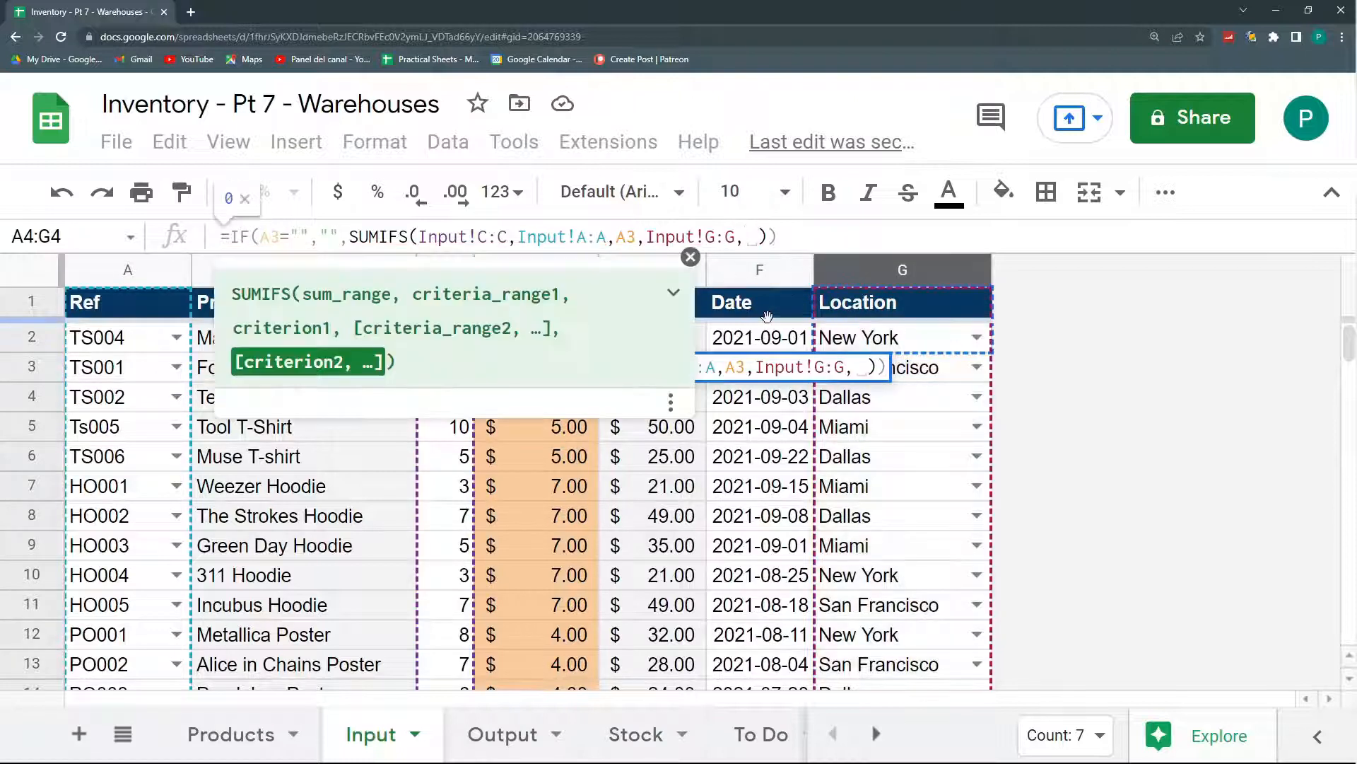
pyautogui.click(652, 734)
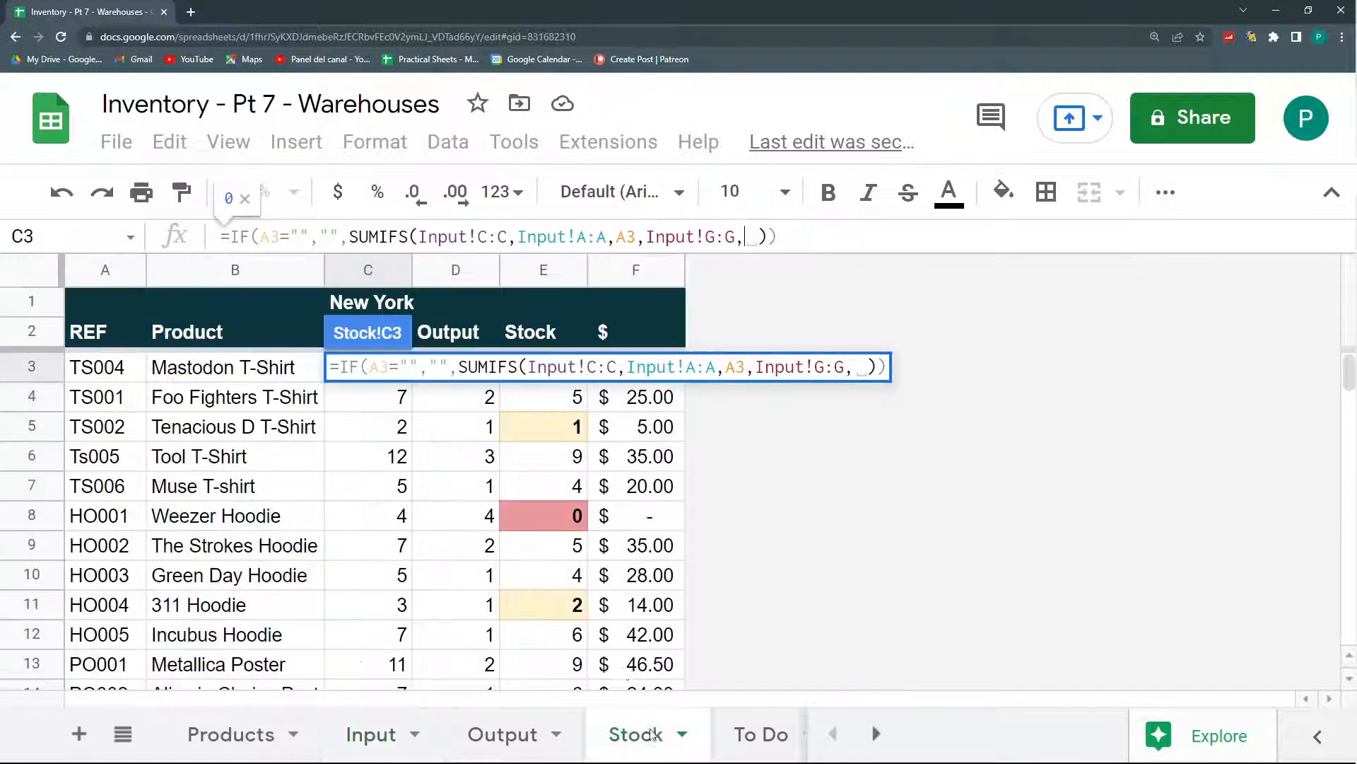
pyautogui.click(363, 303)
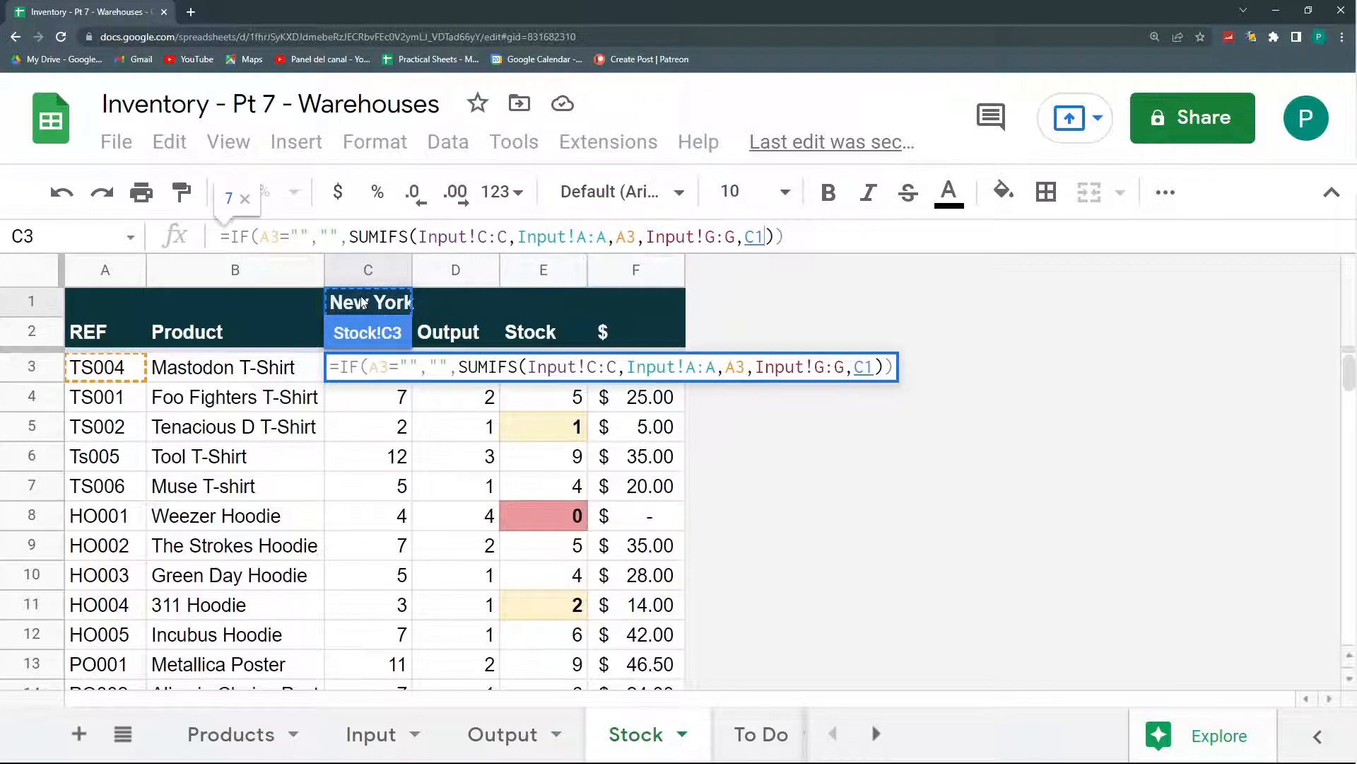
pyautogui.press('Return')
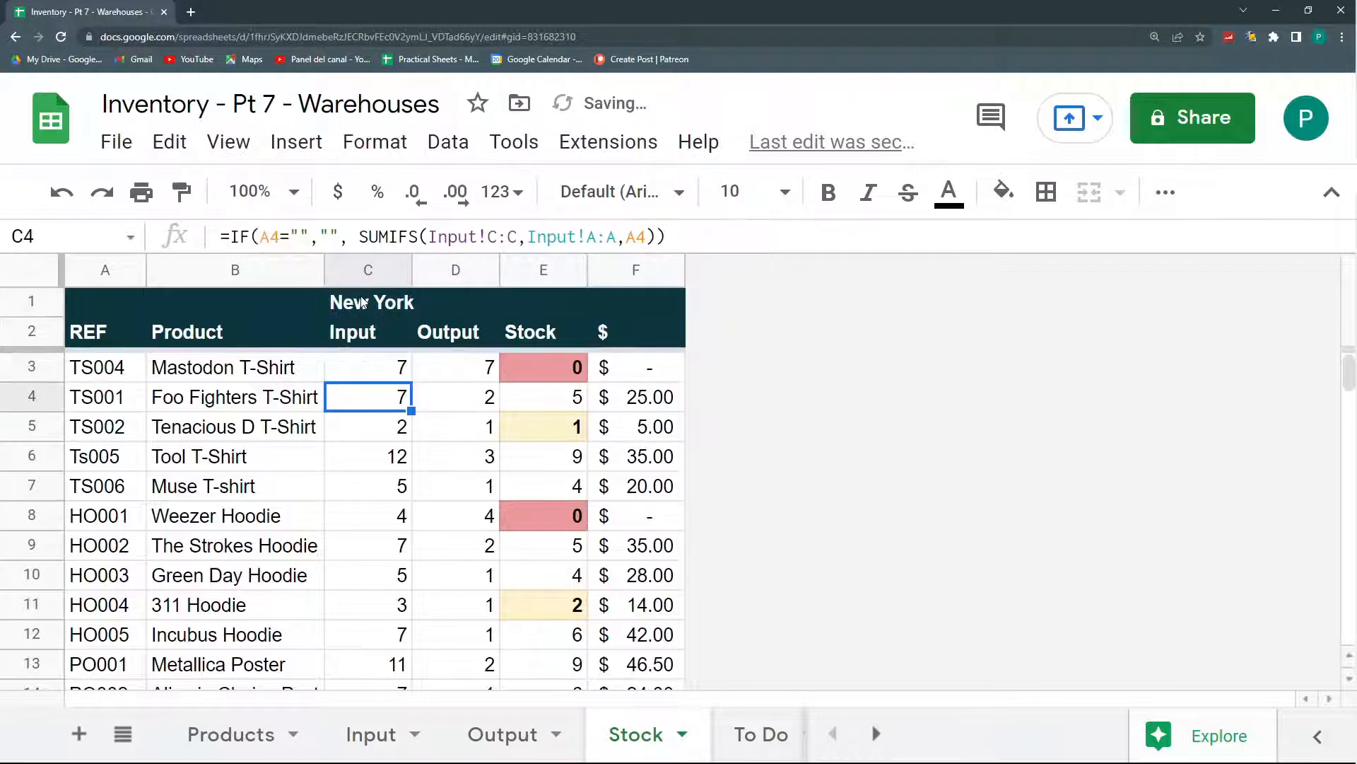
pyautogui.click(360, 370)
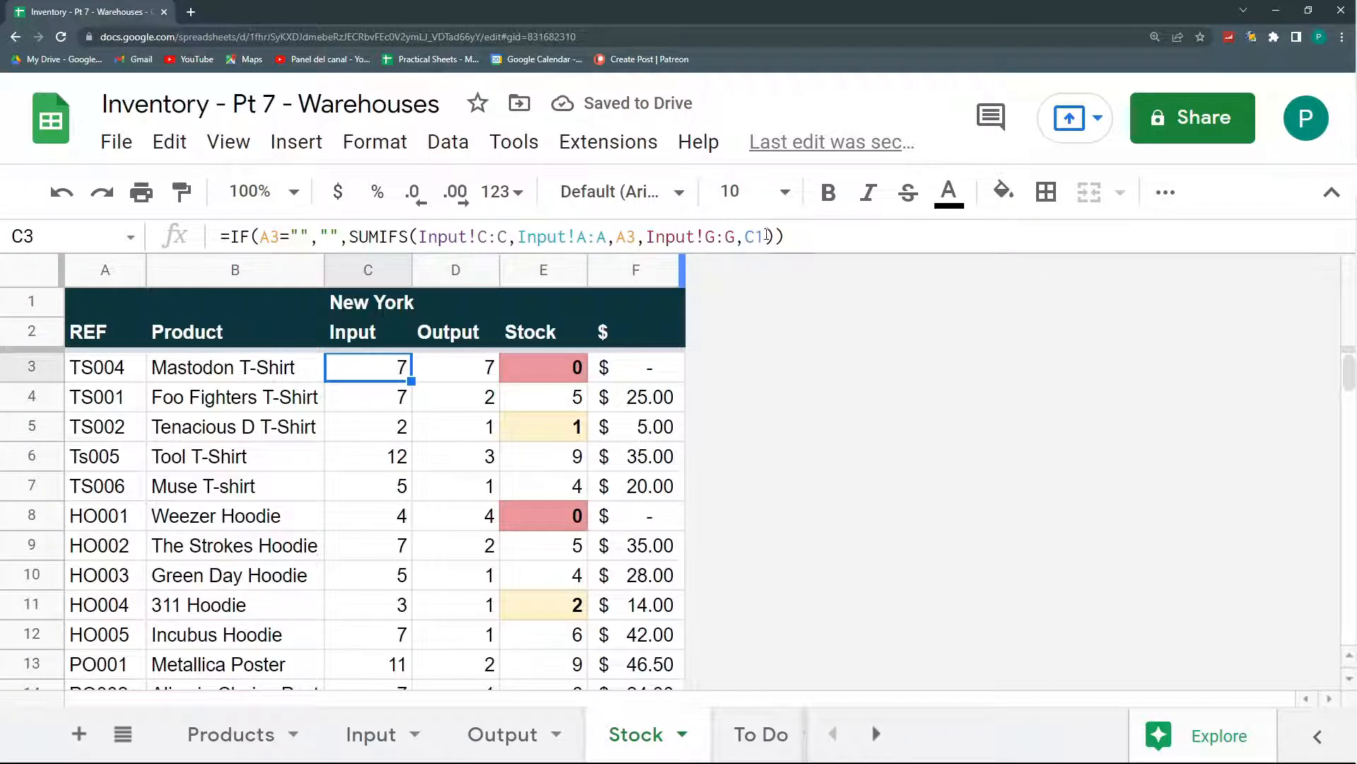
pyautogui.doubleClick(755, 236)
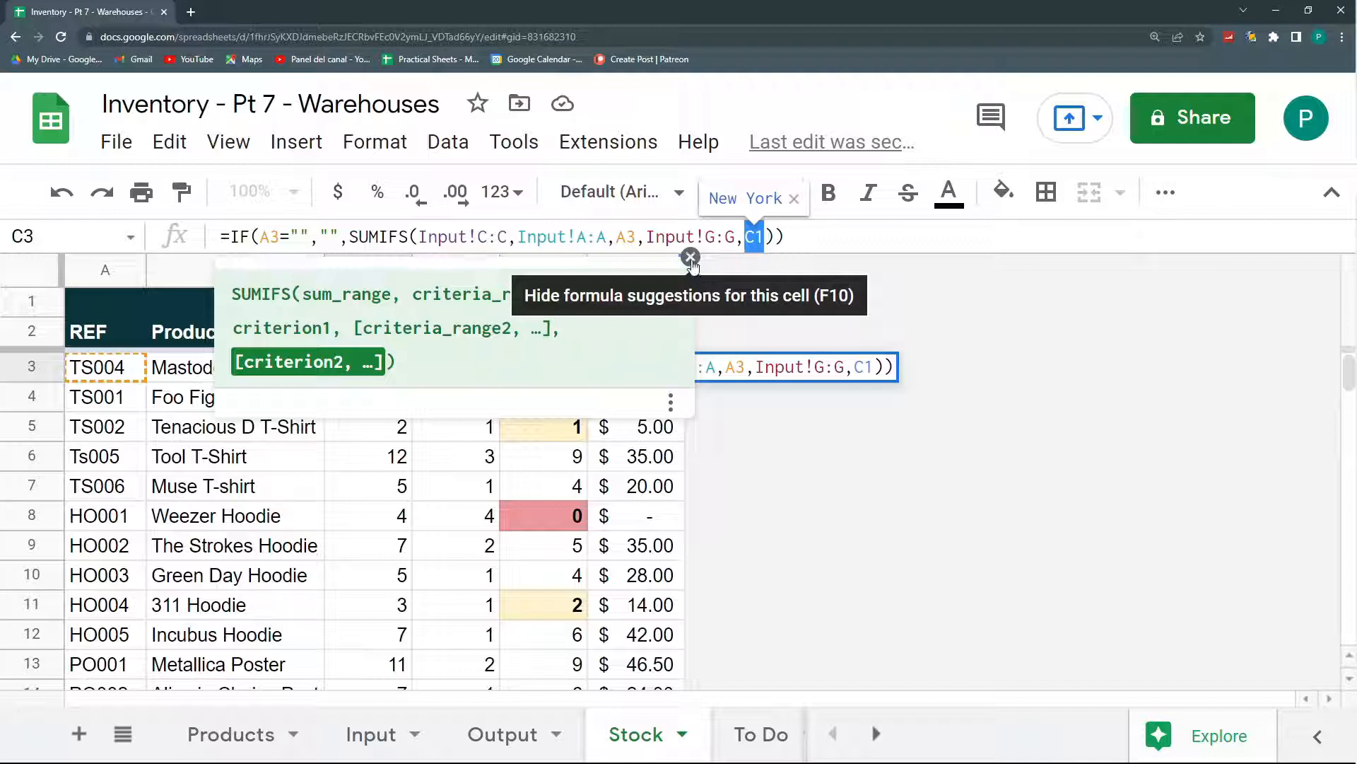
pyautogui.press('F4')
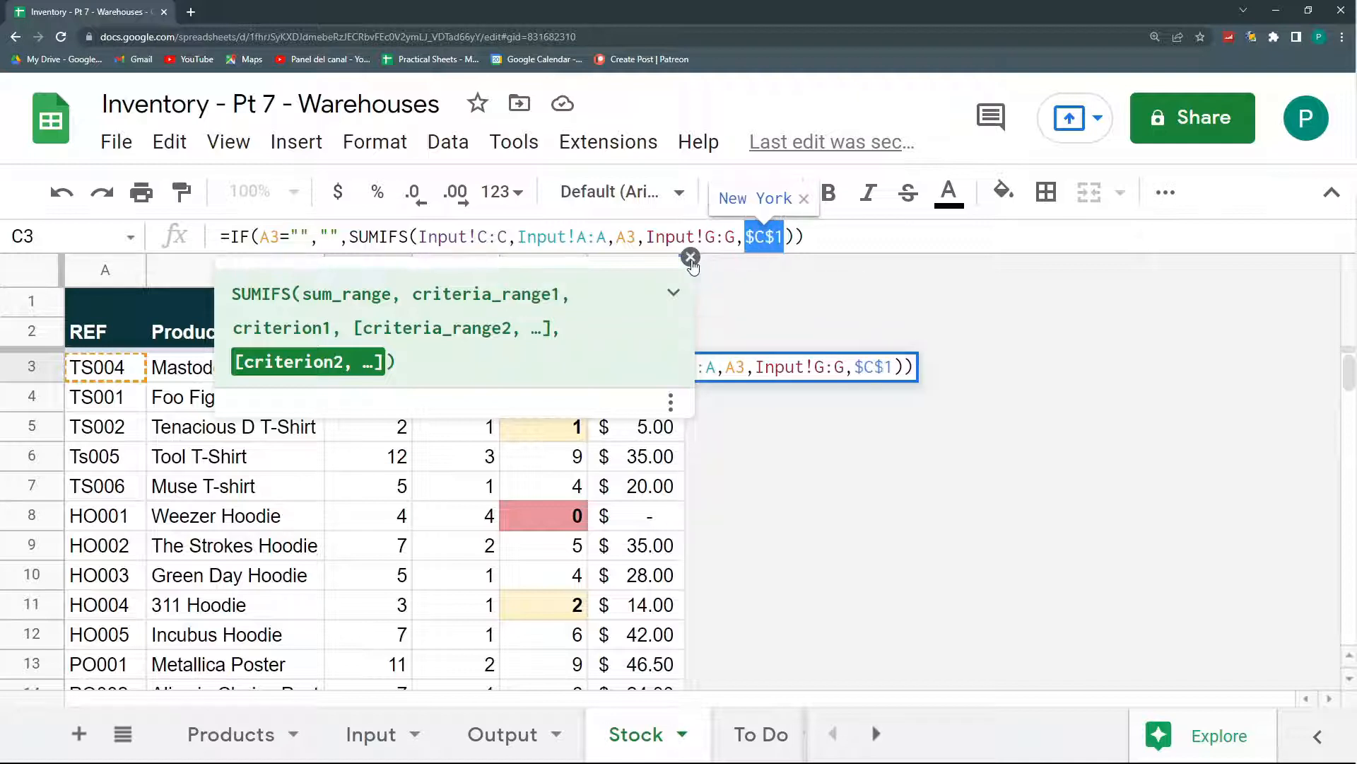
pyautogui.click(691, 259)
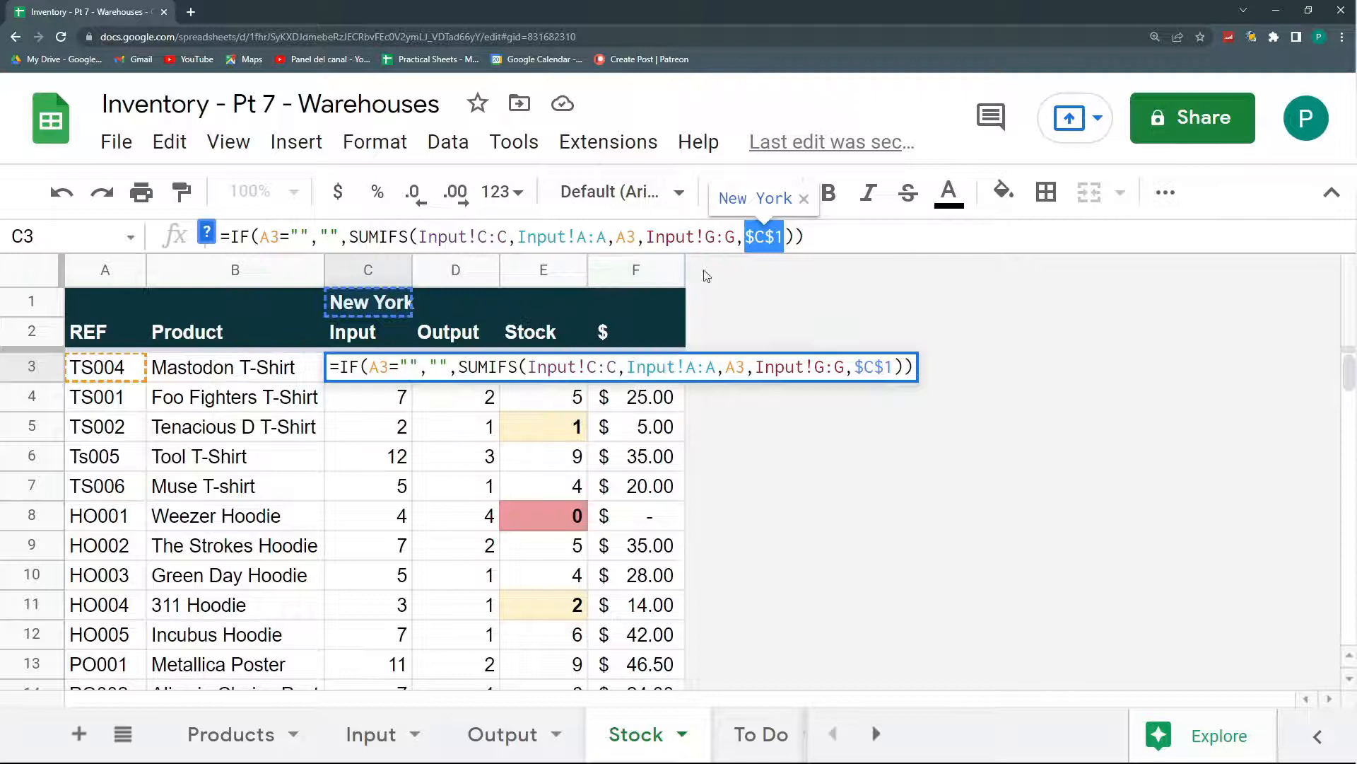
pyautogui.press('Escape')
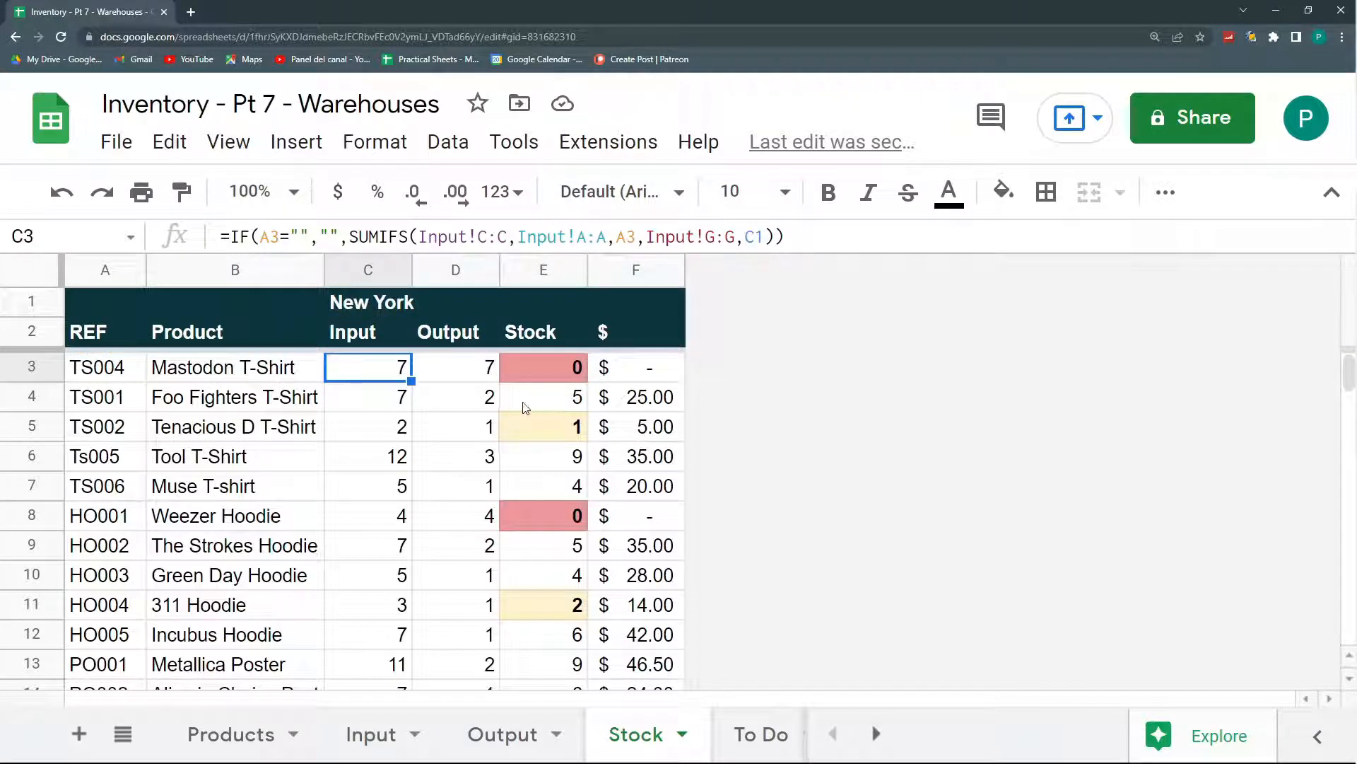
# In C3's SUMIFS, lock the references as Input!$C:$C, Input!$A:$A, $A3 and Input!$G:$G
pyautogui.press('F2')
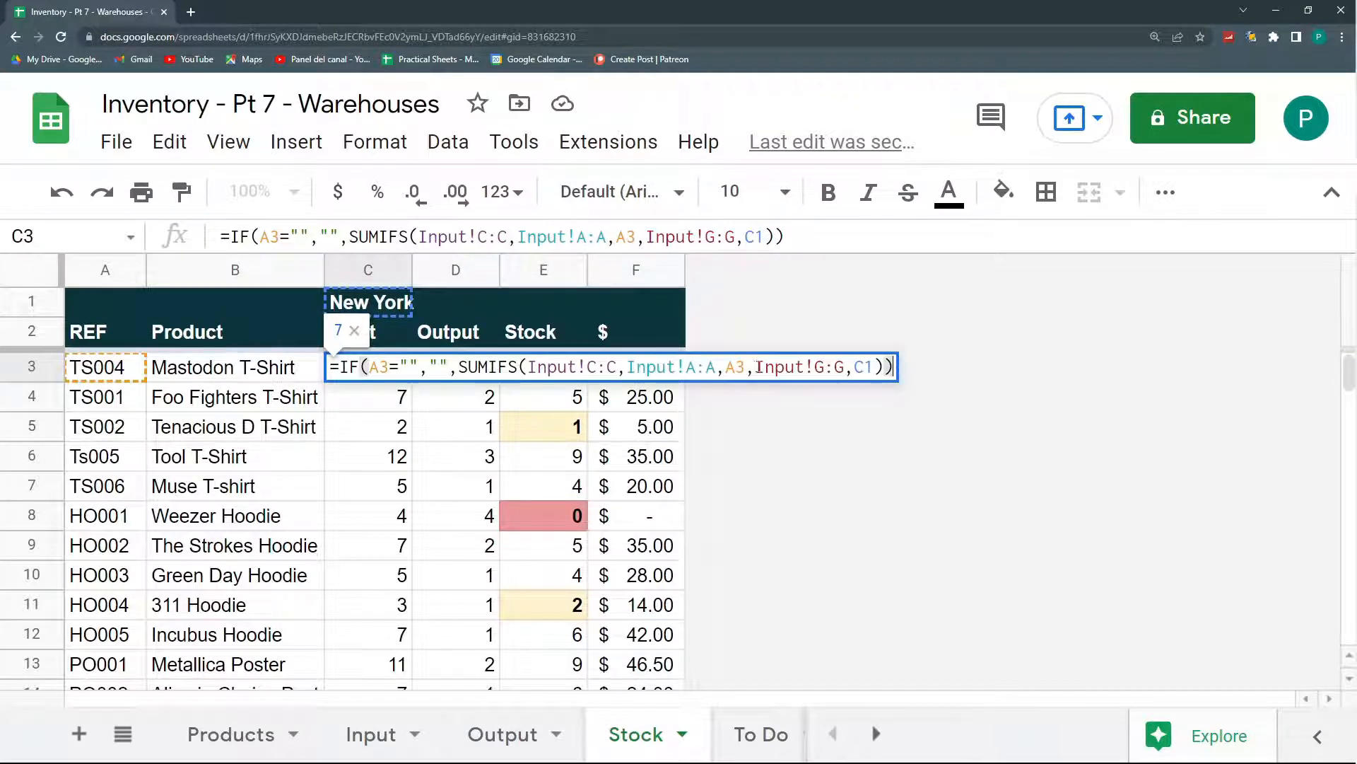
pyautogui.doubleClick(742, 366)
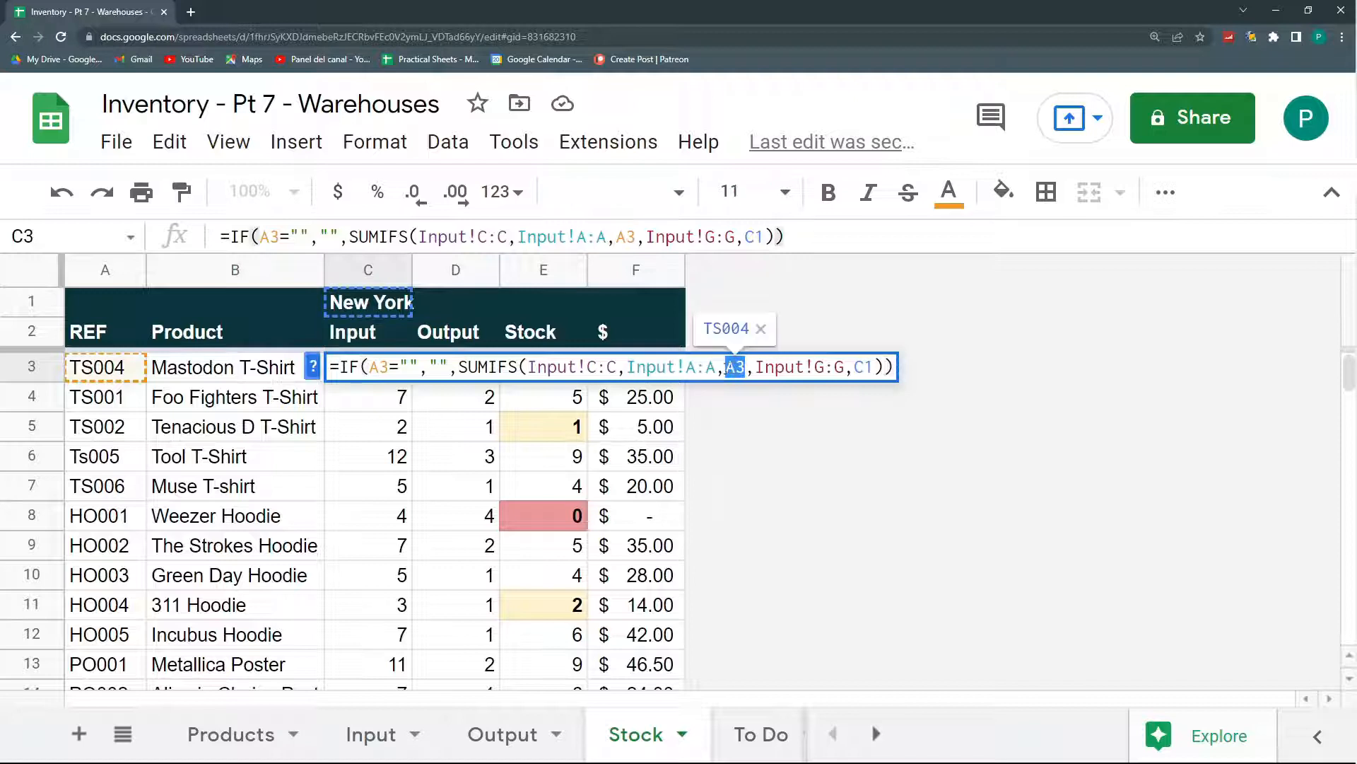
pyautogui.press('F4')
pyautogui.press('F4')
pyautogui.press('F4')
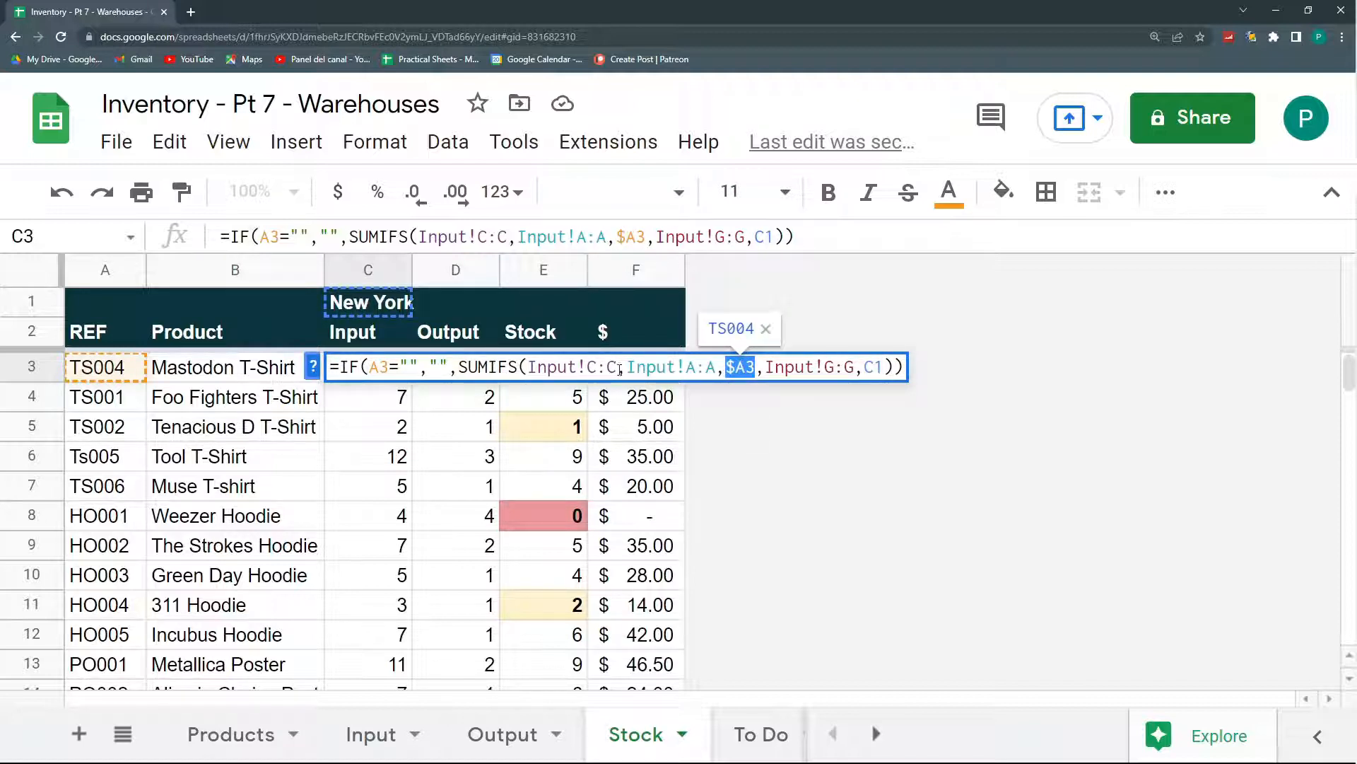
pyautogui.doubleClick(620, 369)
pyautogui.press('F4')
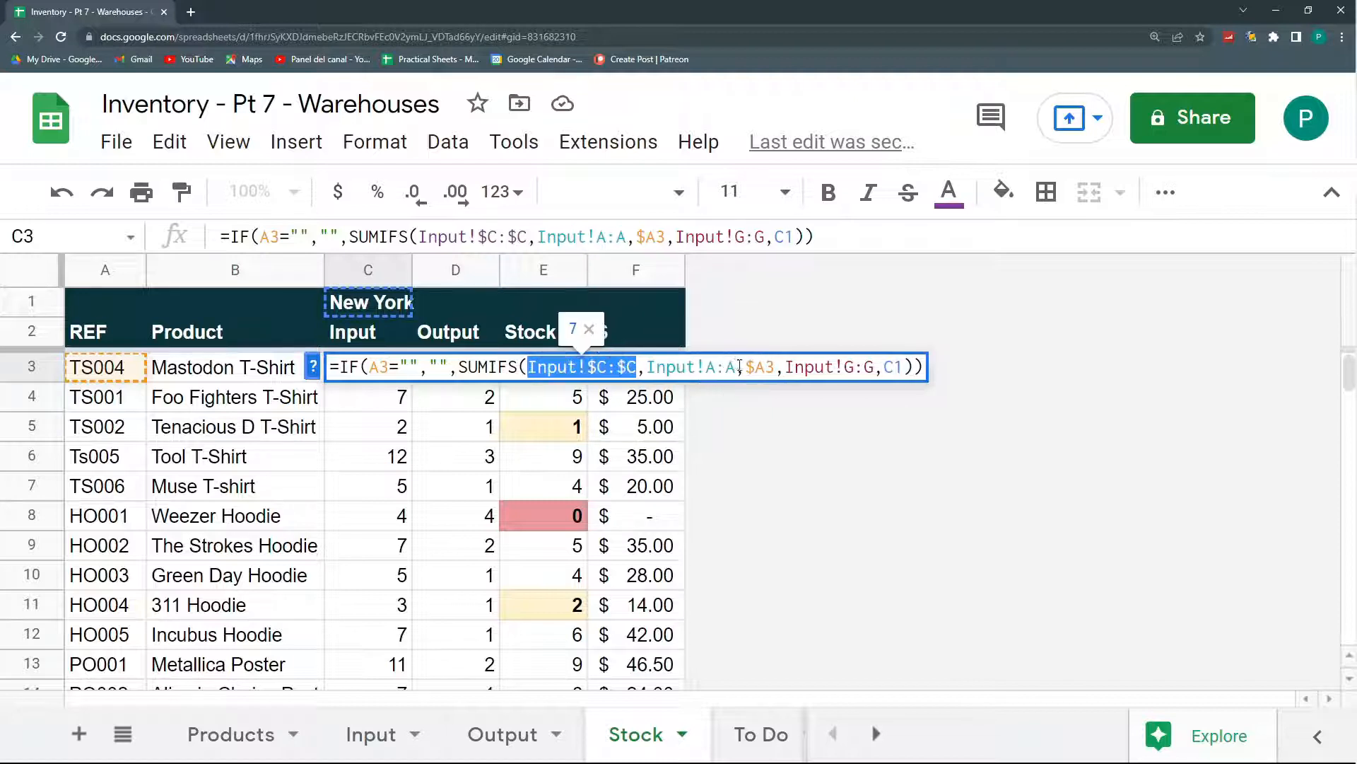
pyautogui.doubleClick(740, 366)
pyautogui.press('F4')
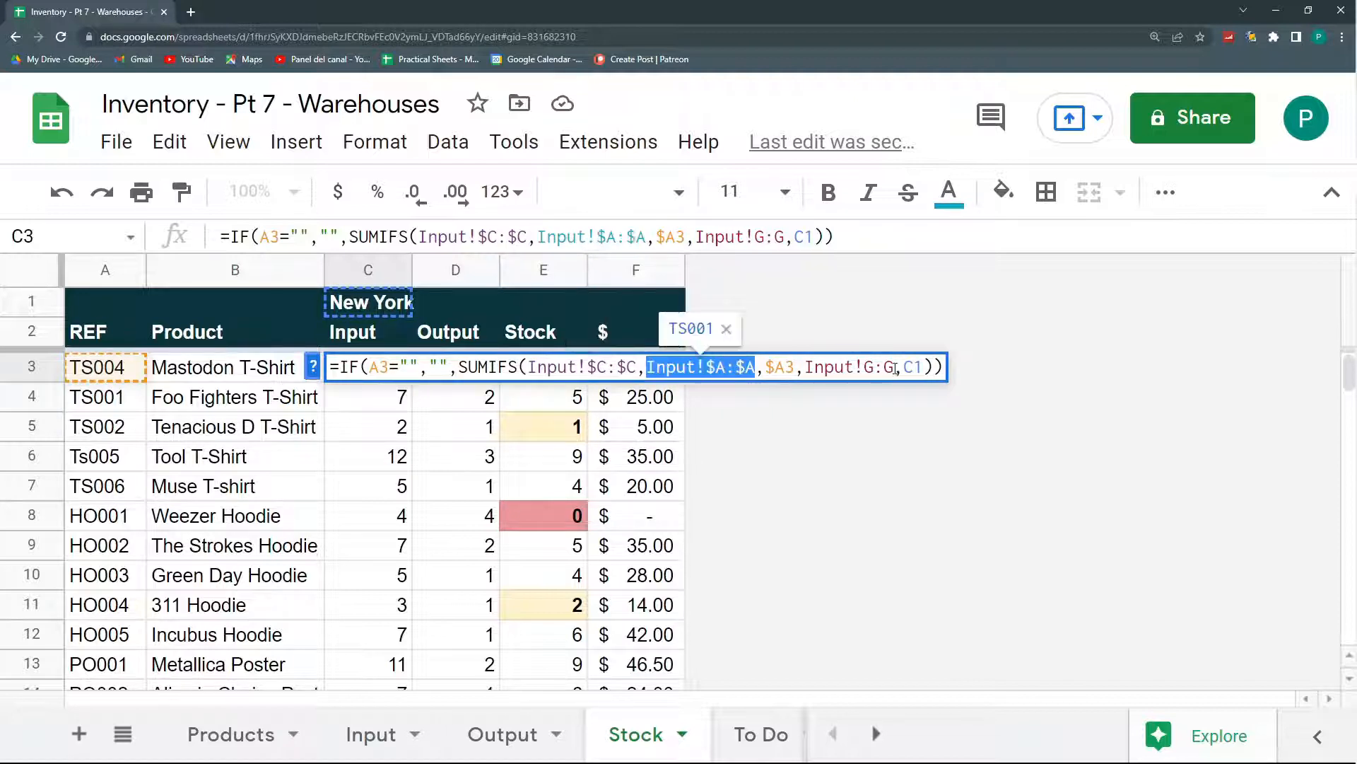
pyautogui.doubleClick(895, 369)
pyautogui.press('F4')
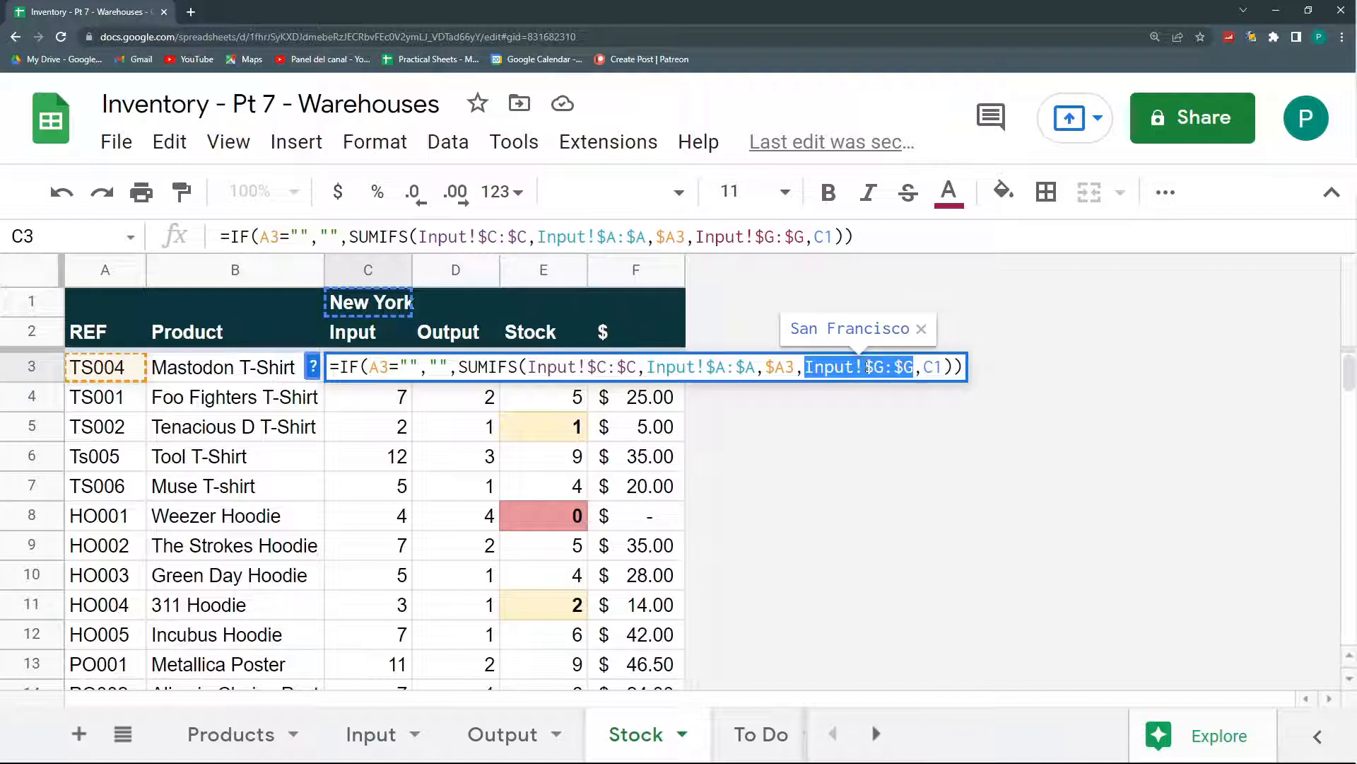
pyautogui.press('Return')
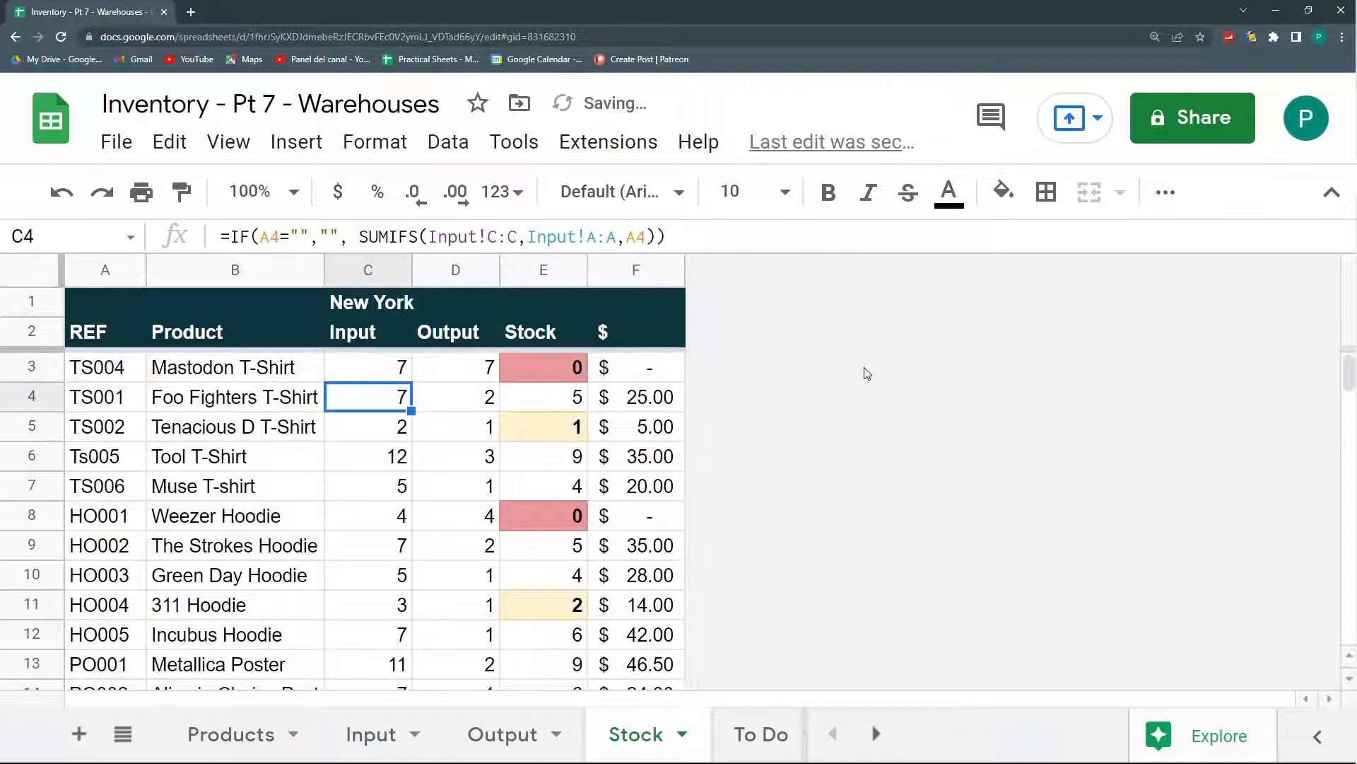
# Extend the SUMIFS in D3 of the Stock sheet with the Output sheet's Location column, Output!G:G, matched against C1
pyautogui.click(410, 370)
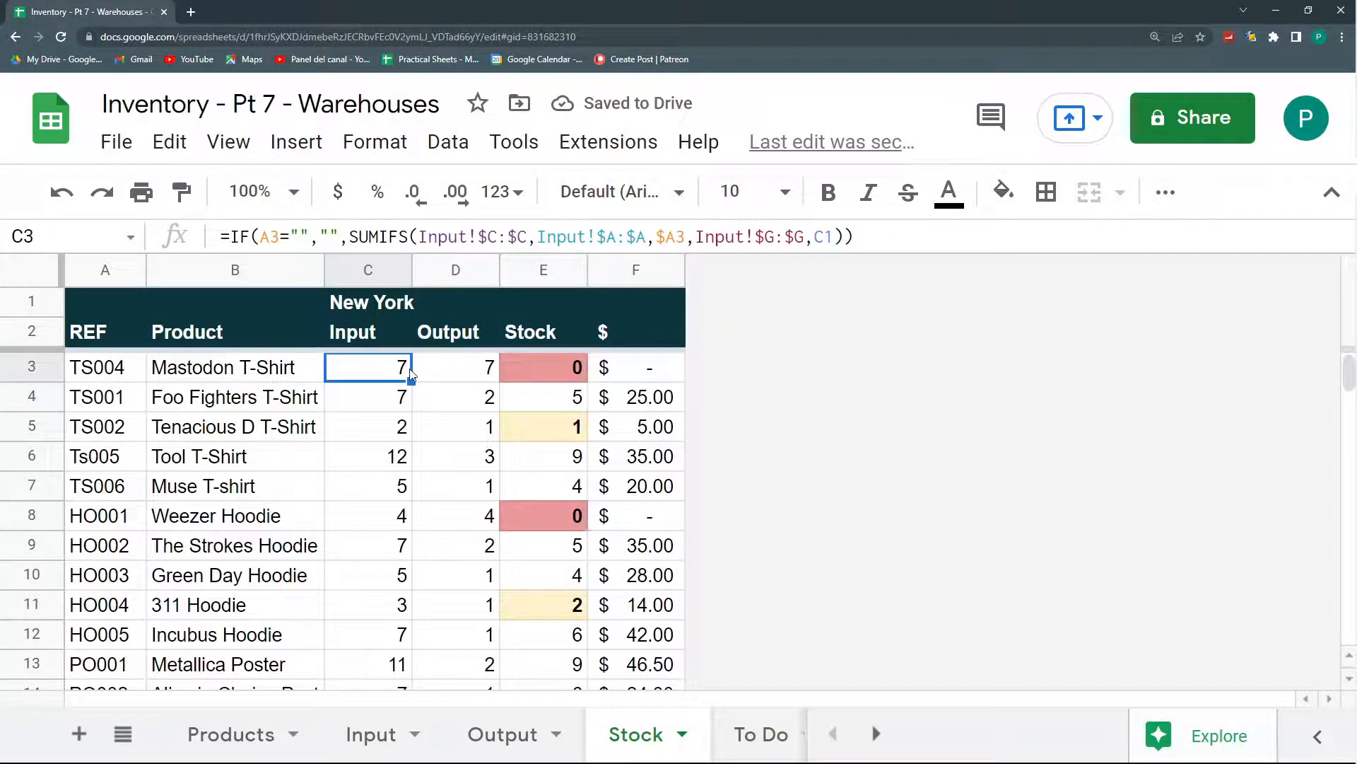
pyautogui.press('Right')
pyautogui.press('Left')
pyautogui.press('Right')
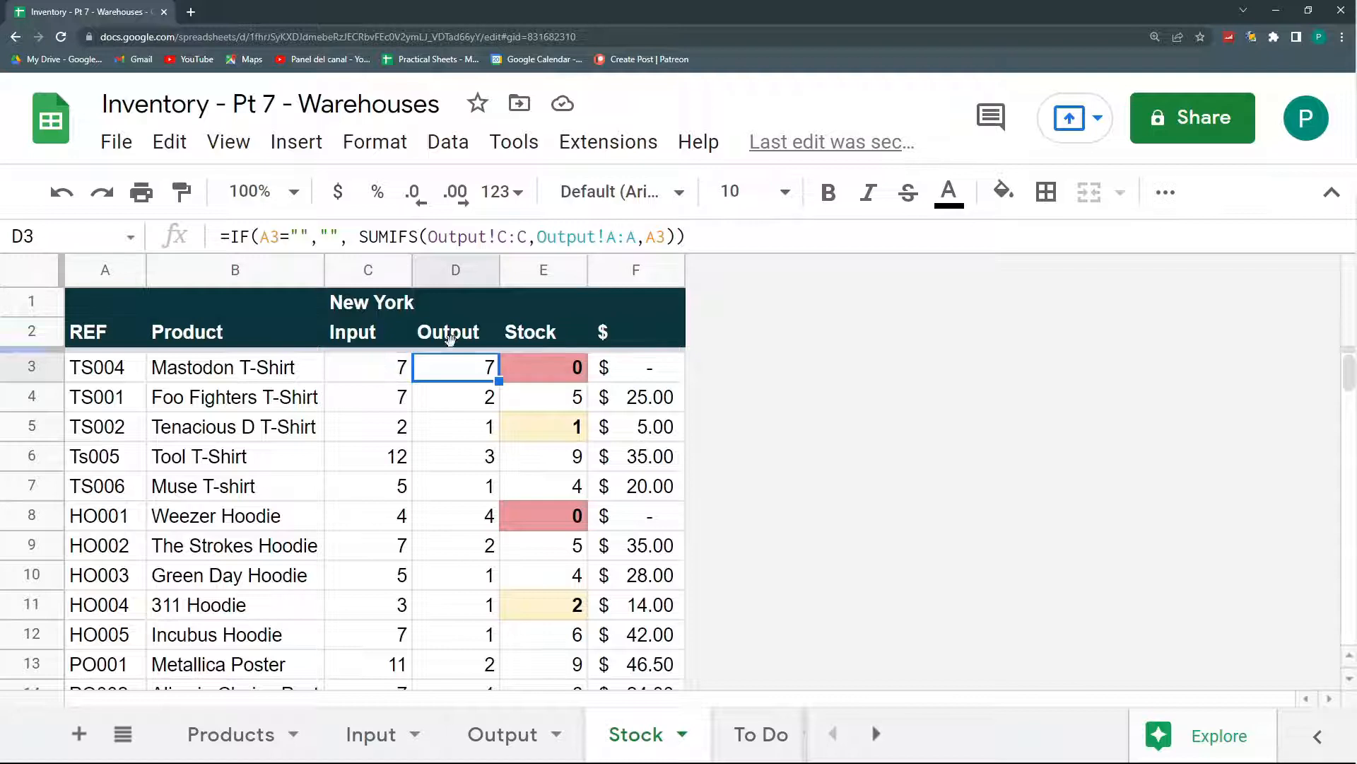
pyautogui.click(667, 236)
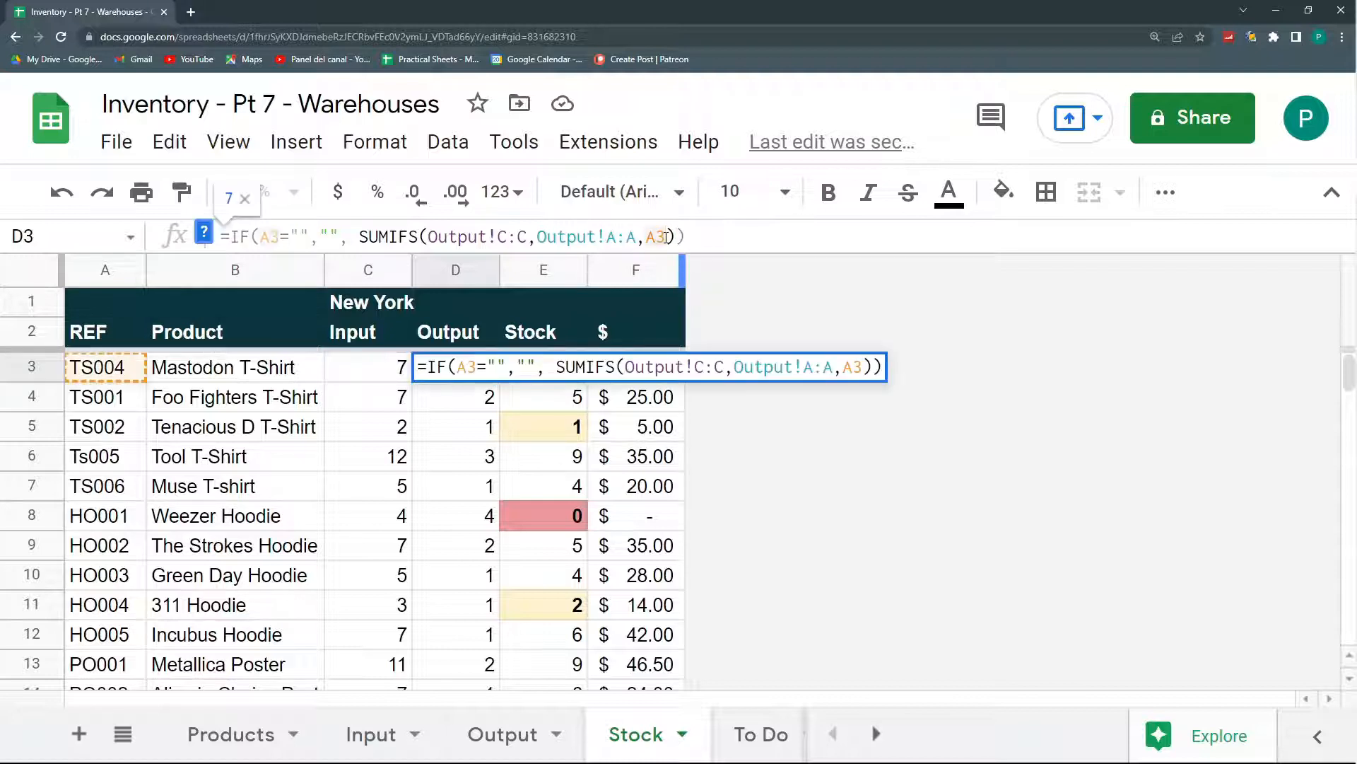
pyautogui.write(',')
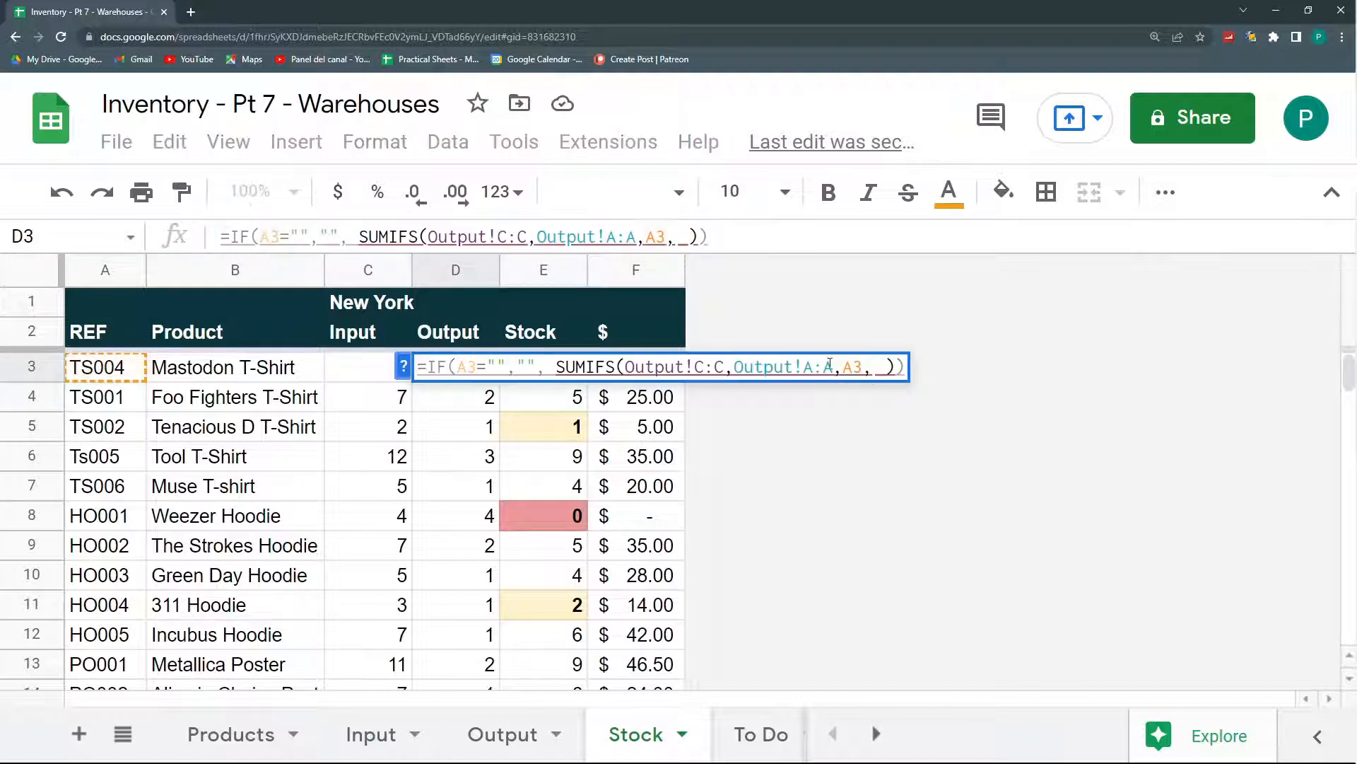
pyautogui.click(502, 729)
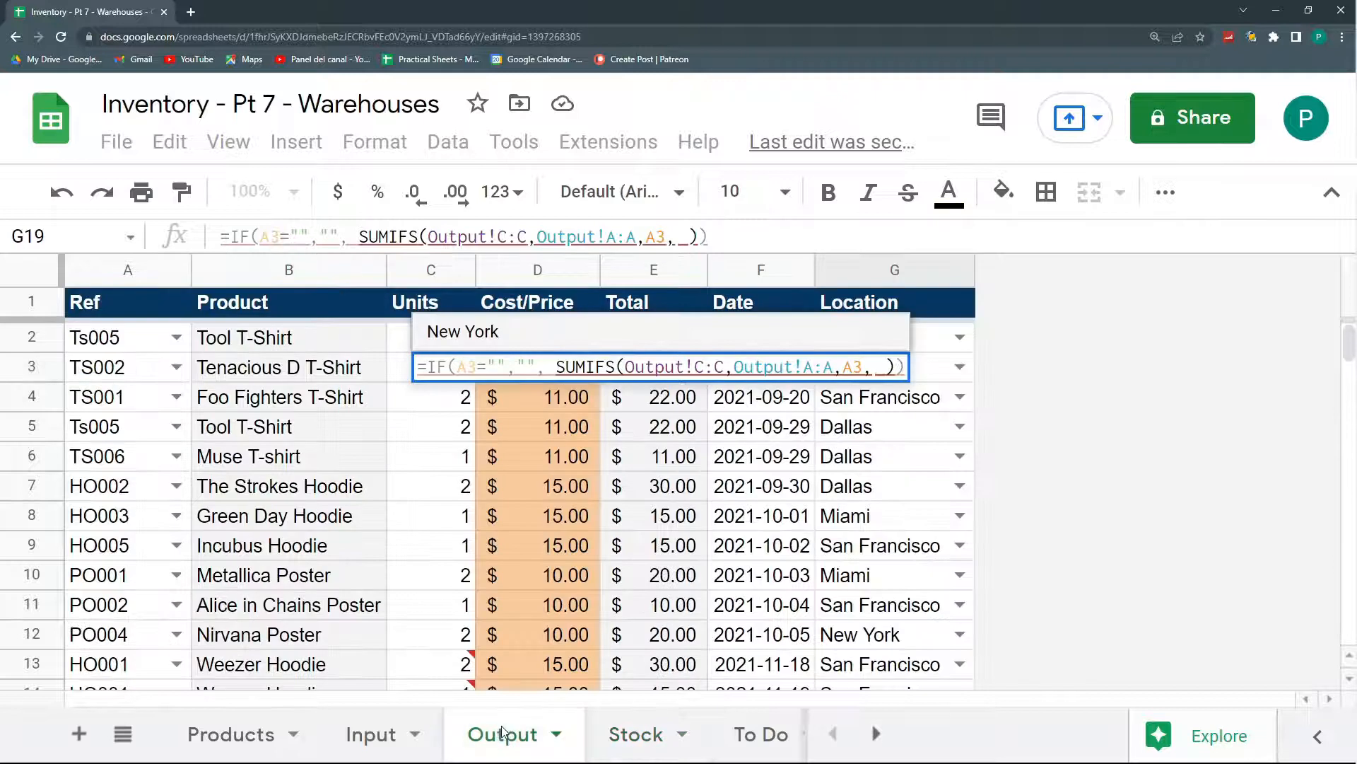
pyautogui.click(877, 270)
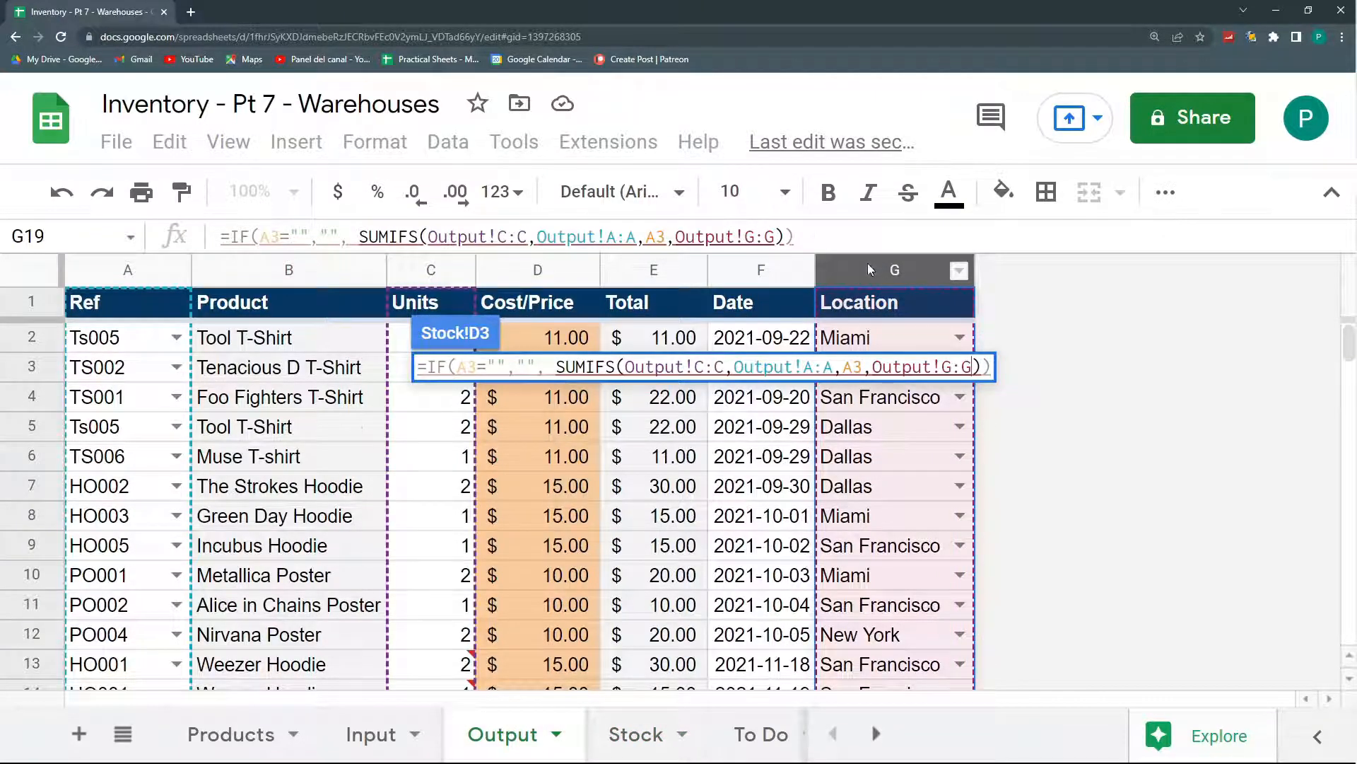
pyautogui.write(',')
pyautogui.click(657, 733)
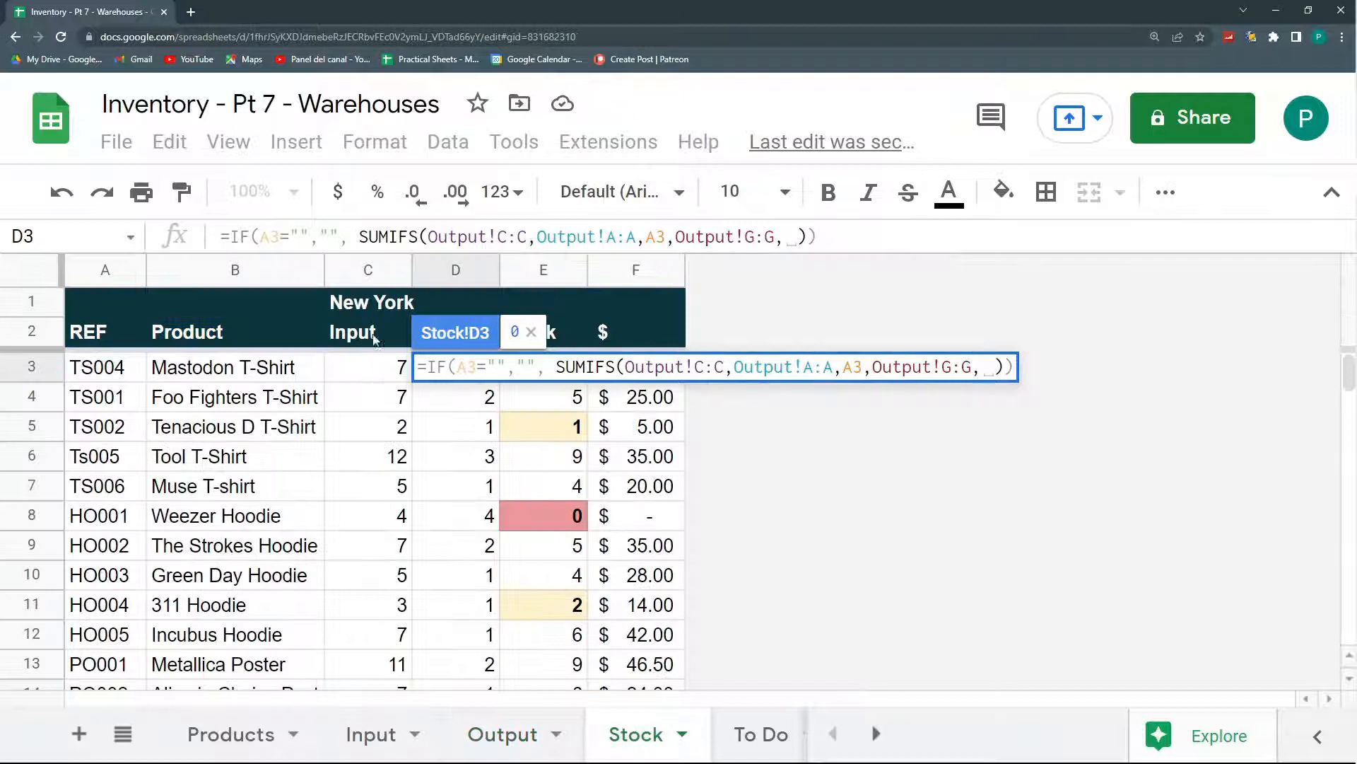
pyautogui.click(368, 310)
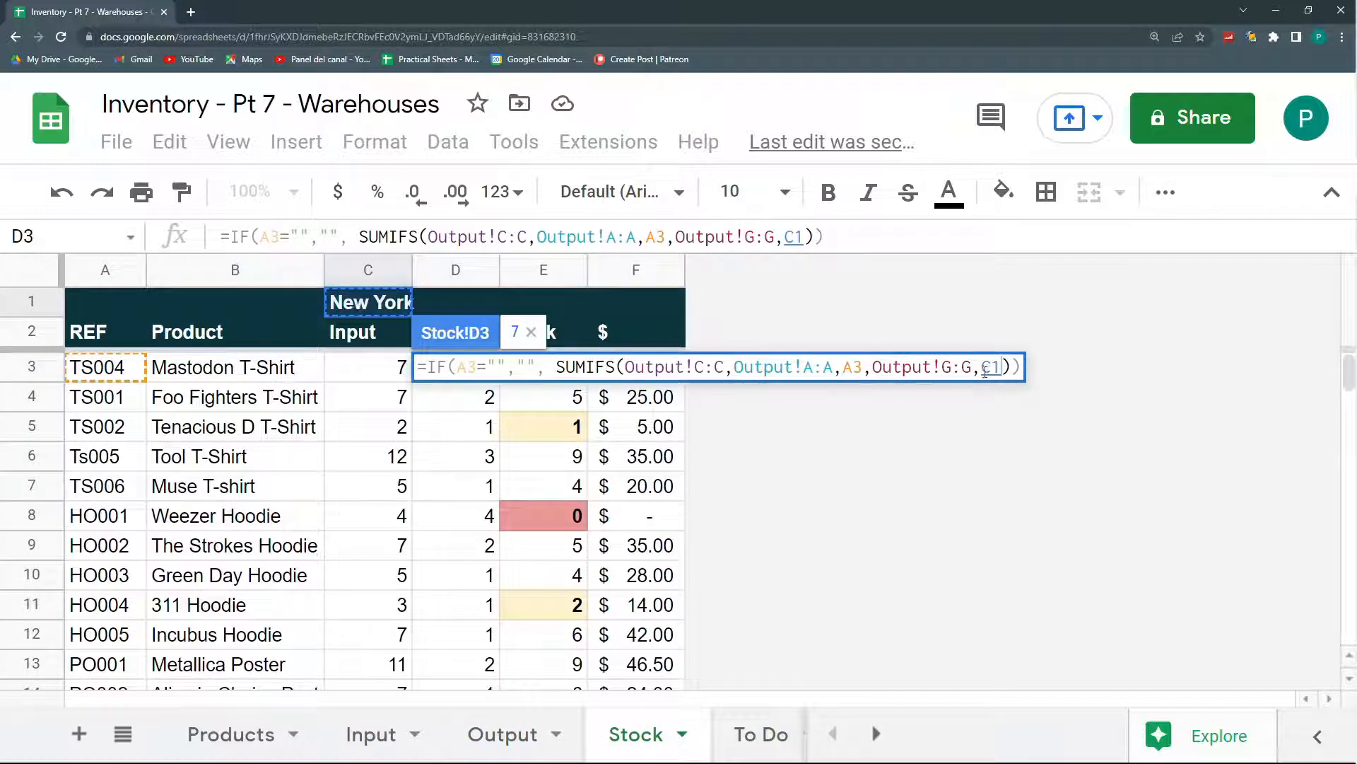
# In D3's SUMIFS, lock the references as Output!$C:$C, Output!$A:$A, $A3, Output!$G:$G and $C$1
pyautogui.doubleClick(990, 366)
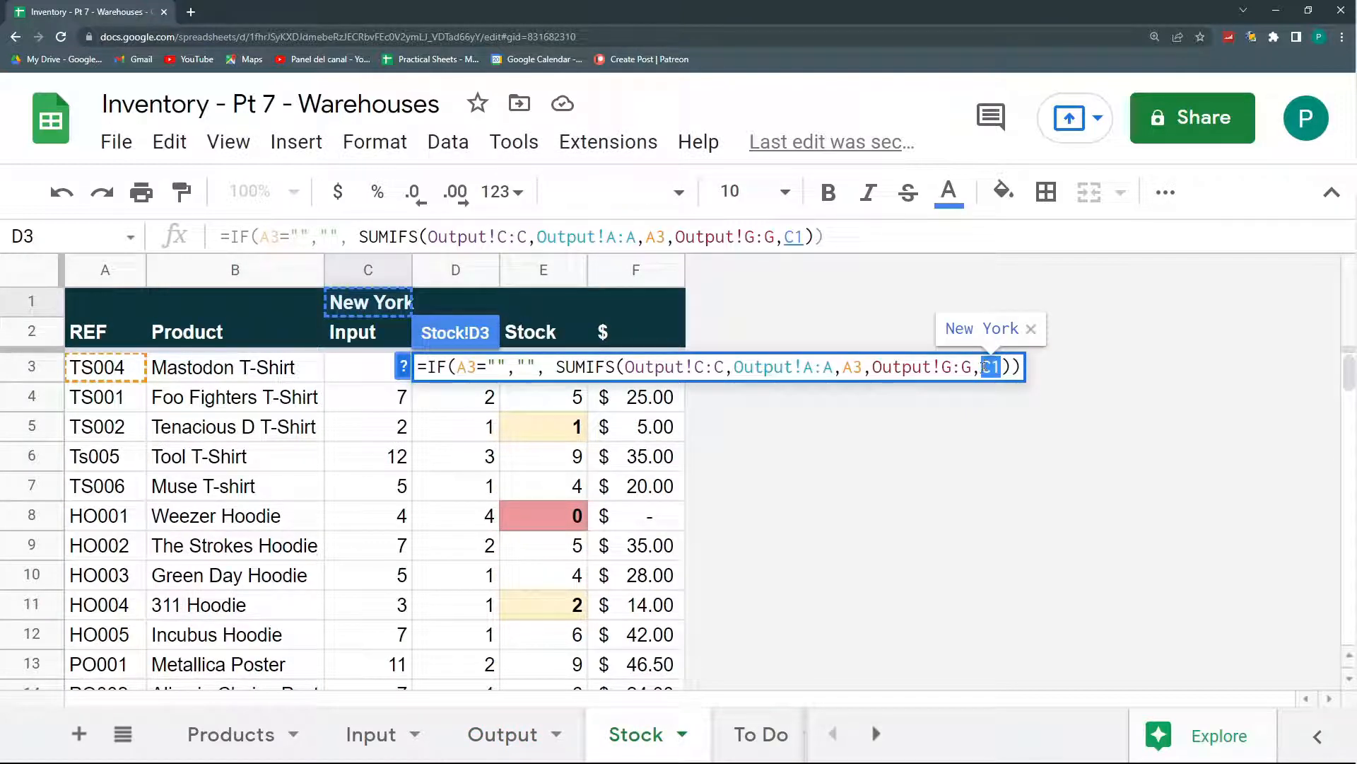
pyautogui.press('F4')
pyautogui.doubleClick(858, 367)
pyautogui.press('F4')
pyautogui.press('F4')
pyautogui.press('F4')
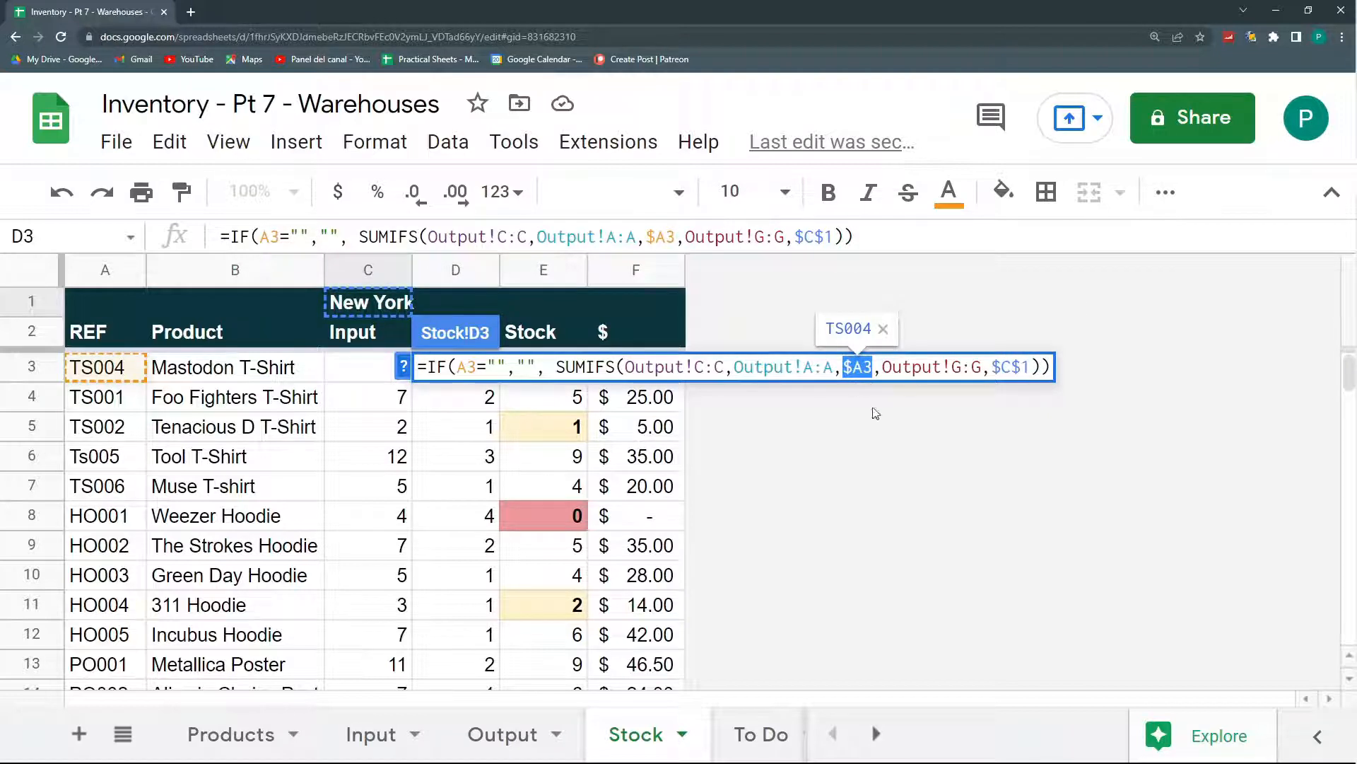
pyautogui.moveTo(986, 366); pyautogui.dragTo(628, 368)
pyautogui.press('F4')
pyautogui.press('F4')
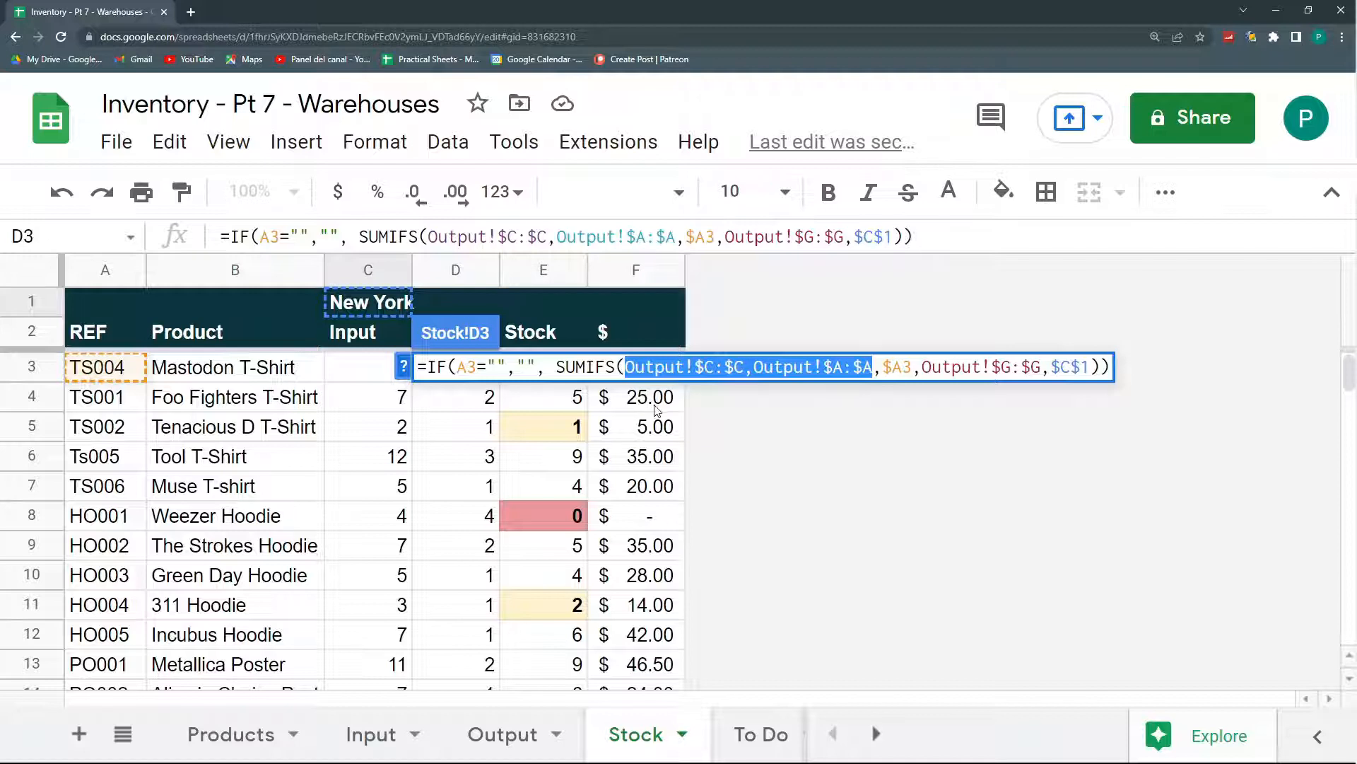
pyautogui.press('Return')
# Commit the D3 formula and check the Units and Location of the Mastodon T-Shirt rows in the Input sheet
pyautogui.click(434, 368)
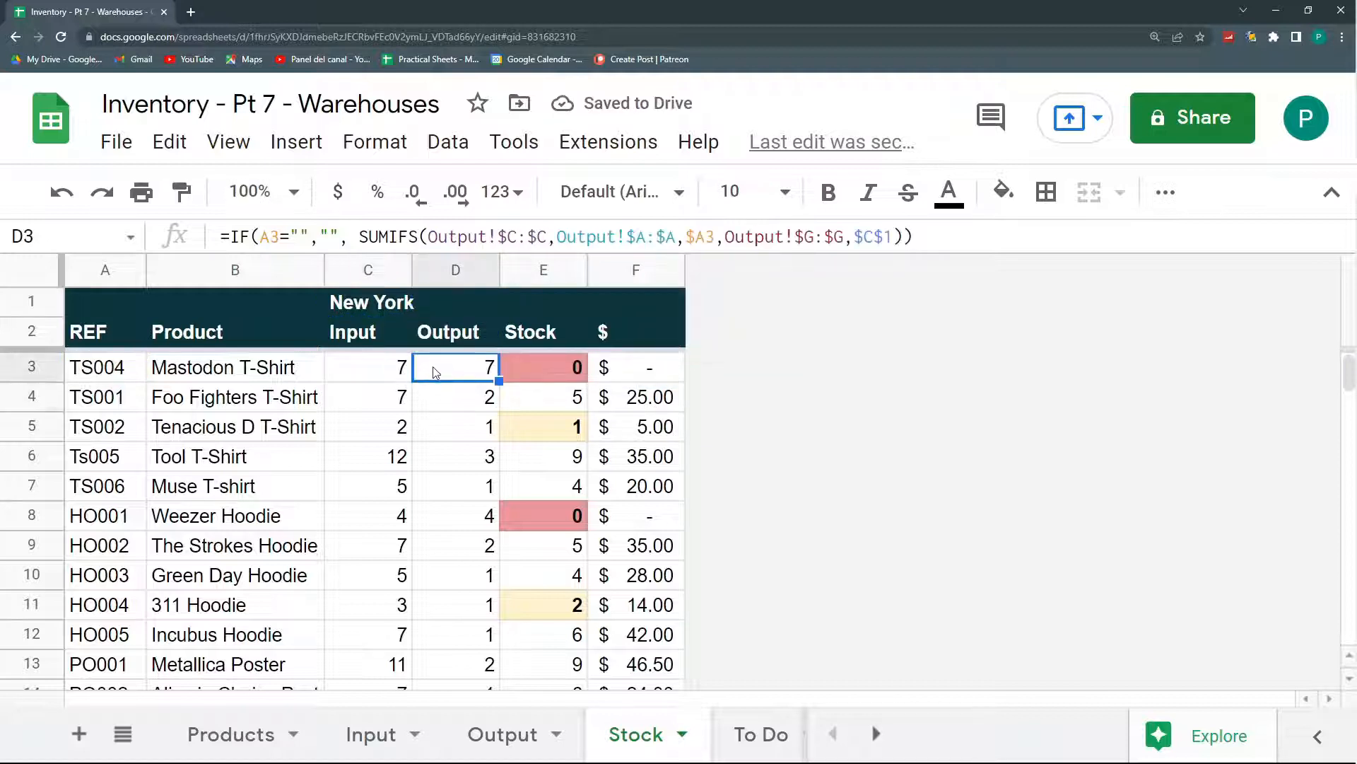
pyautogui.click(367, 377)
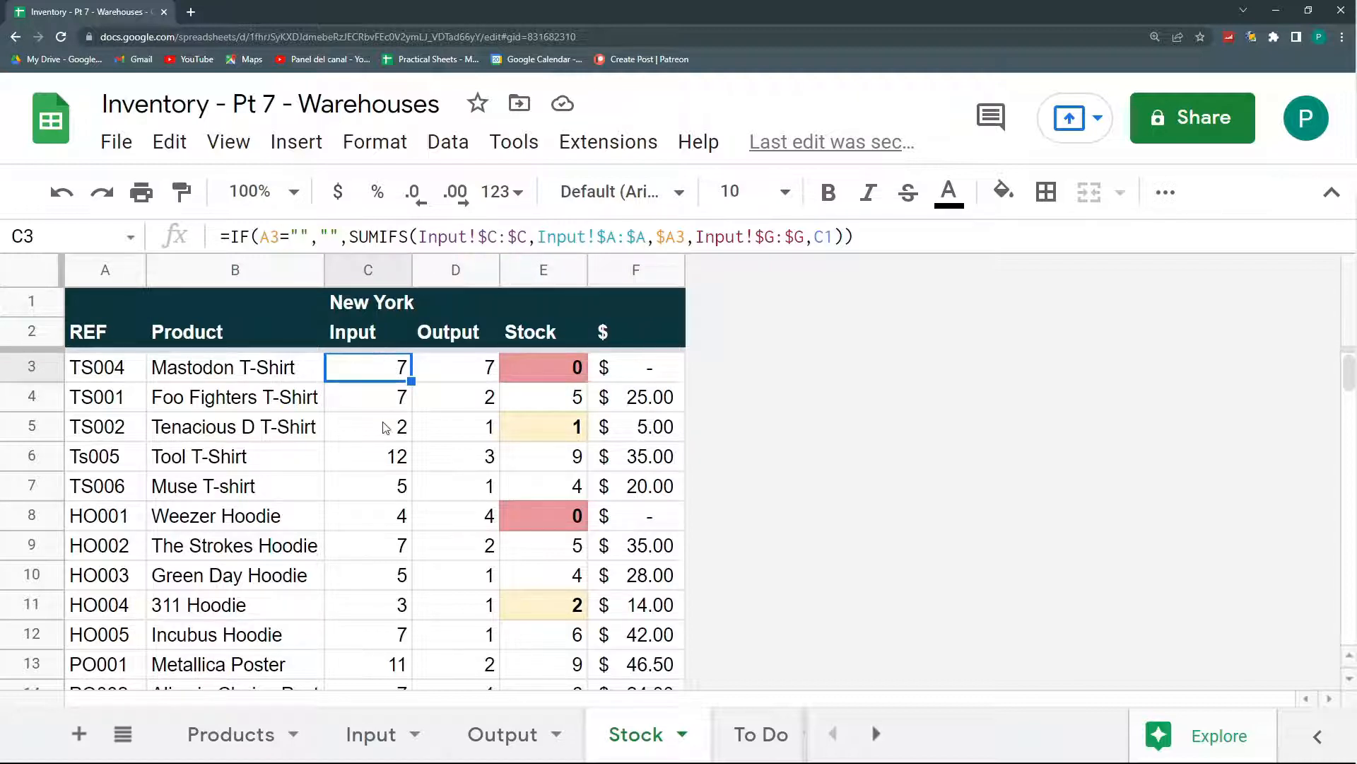
pyautogui.click(365, 736)
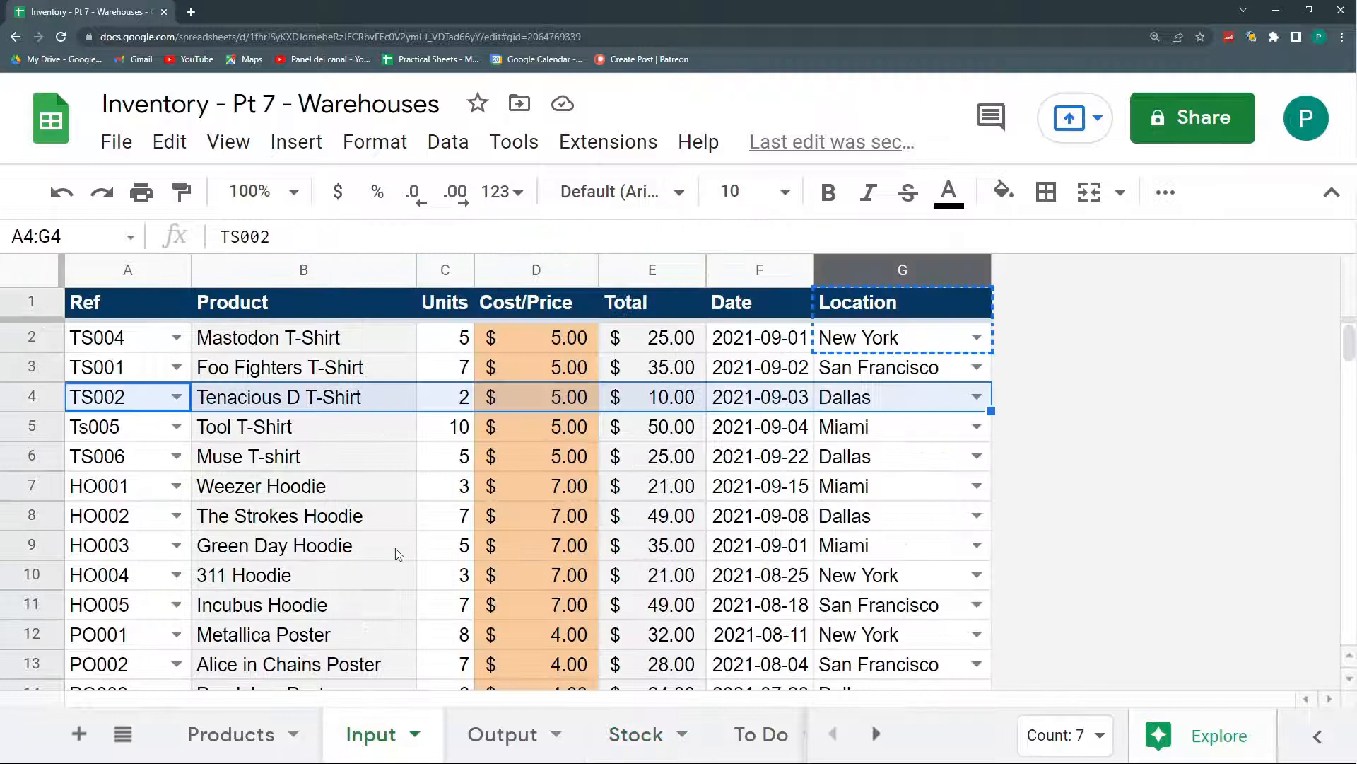
pyautogui.moveTo(339, 346); pyautogui.dragTo(874, 345)
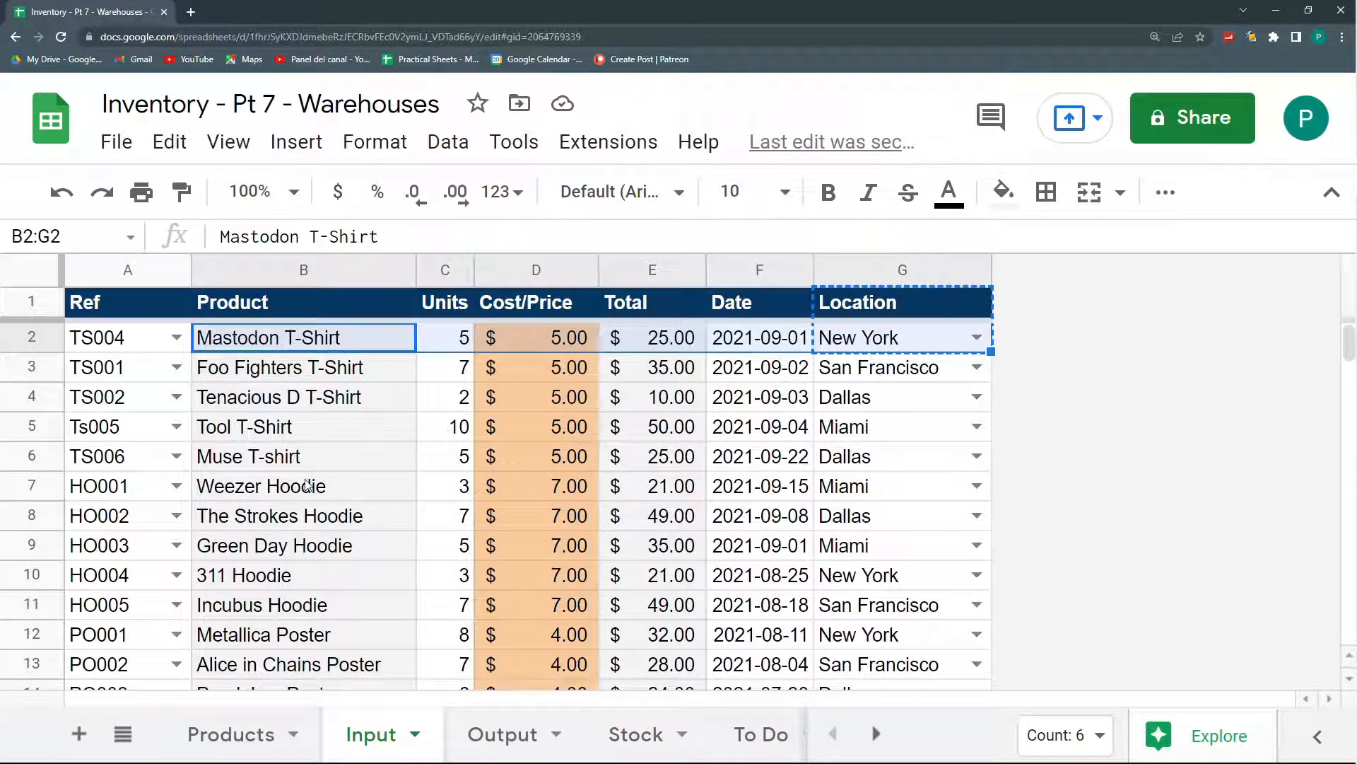
pyautogui.scroll(-2, 308, 486)
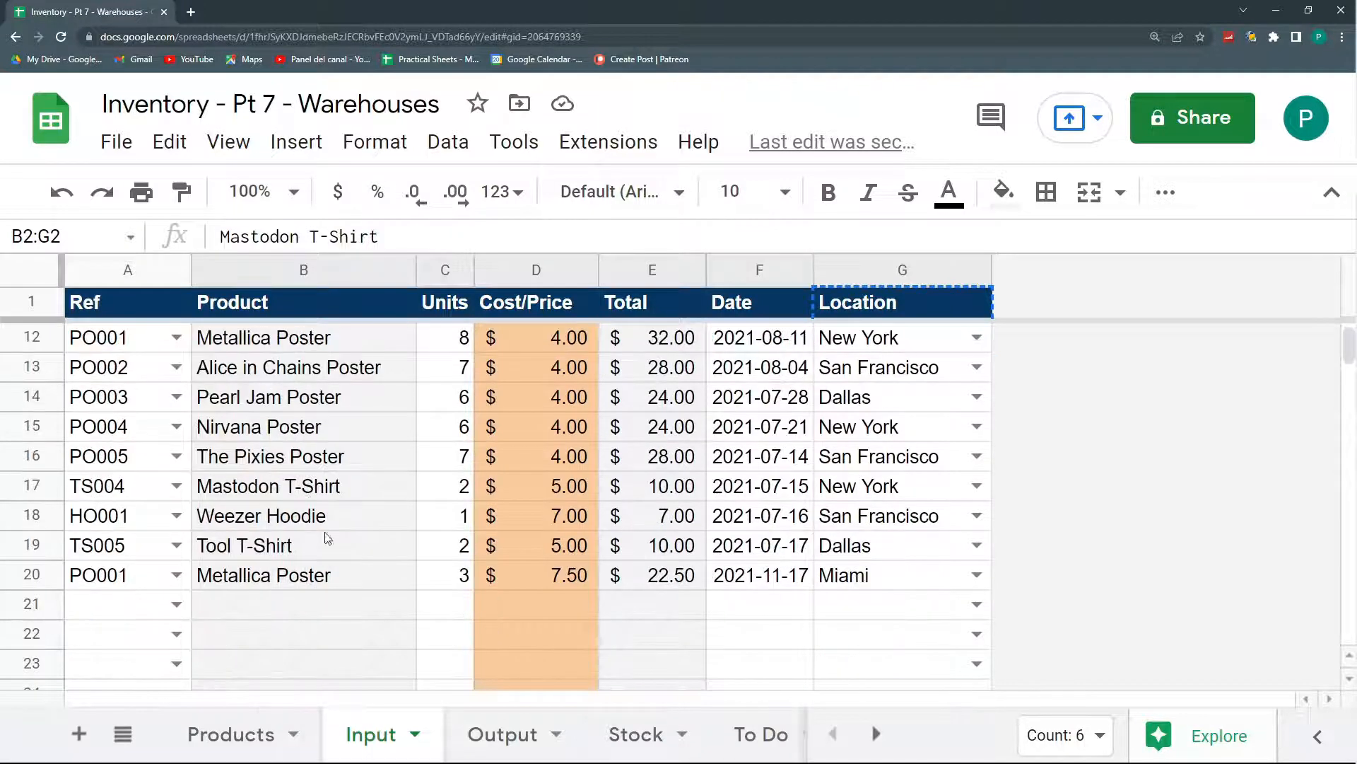
pyautogui.moveTo(309, 487); pyautogui.dragTo(880, 486)
pyautogui.scroll(5, 382, 485)
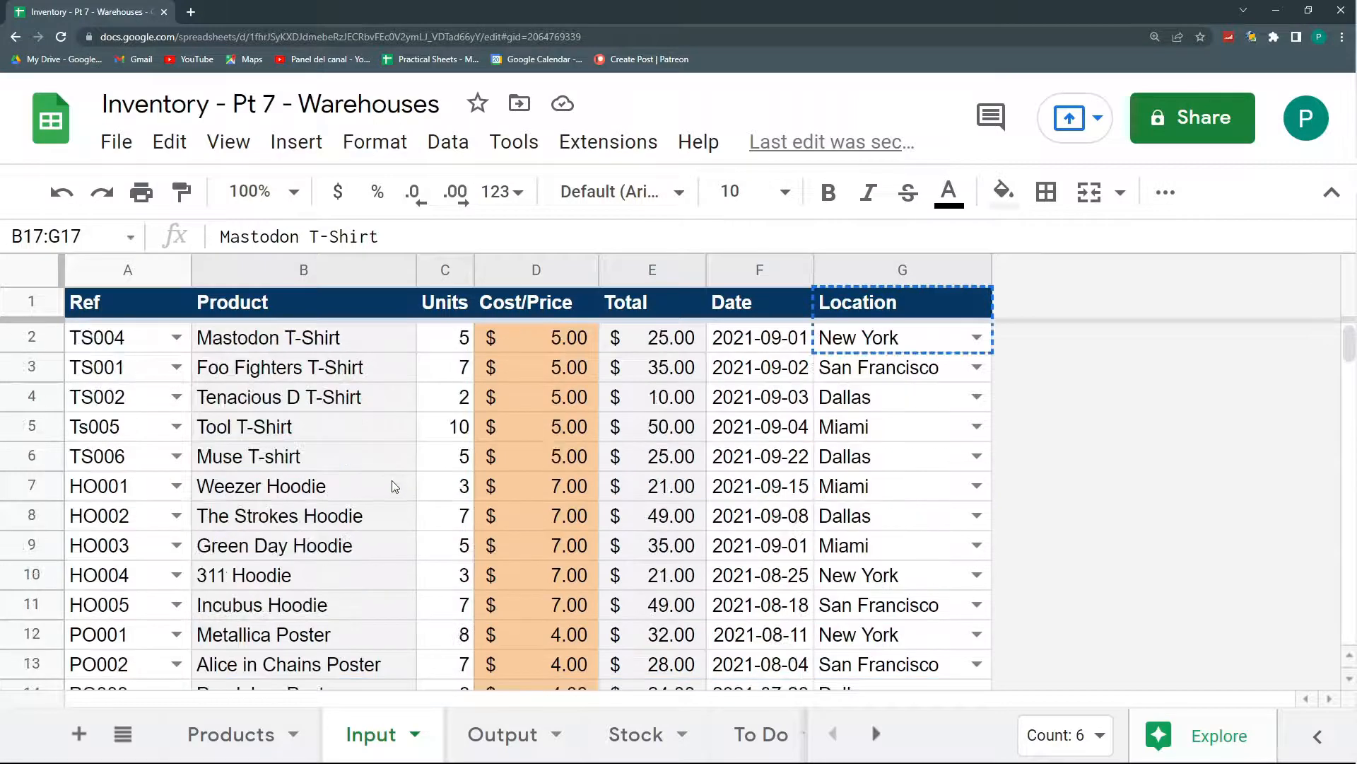
# Examine the Units and Location of all Mastodon T-Shirt rows in the Output sheet
pyautogui.click(498, 735)
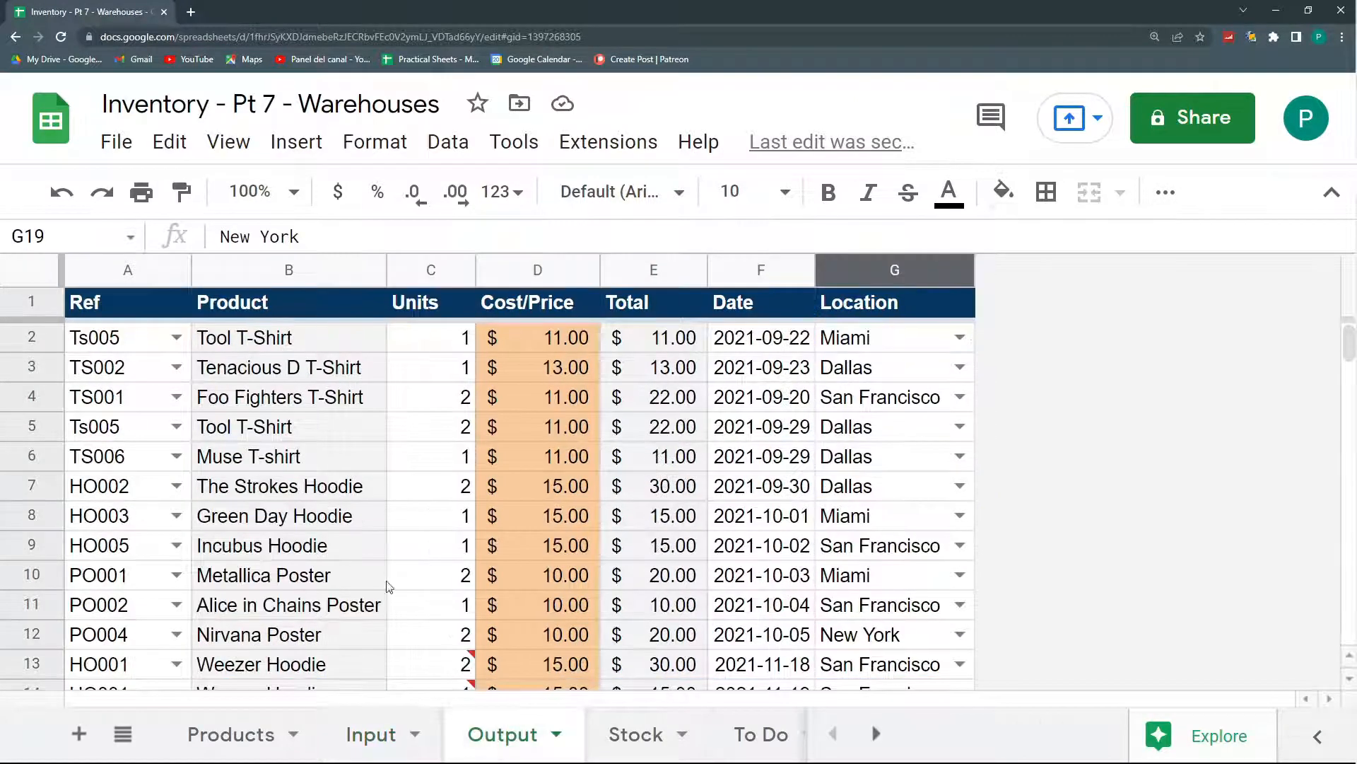
pyautogui.scroll(-3, 336, 424)
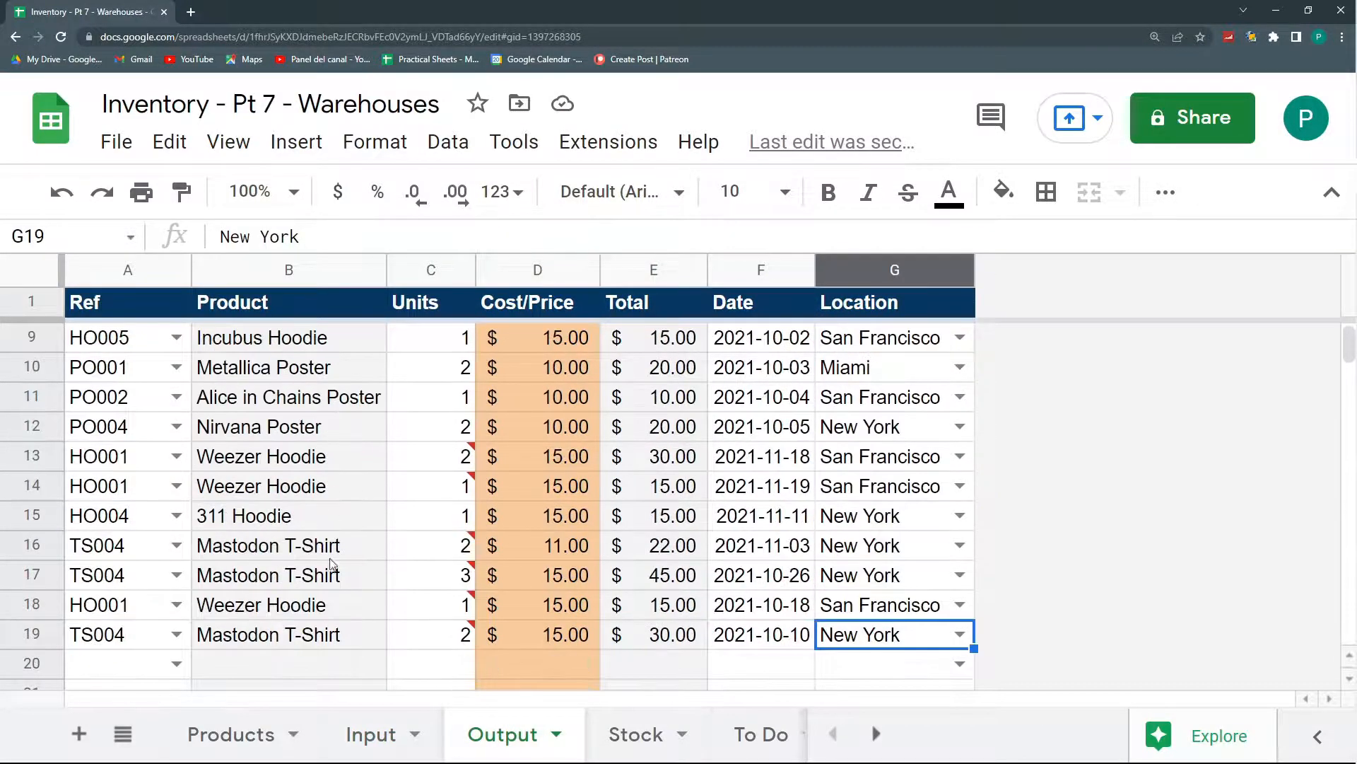
pyautogui.click(316, 640)
pyautogui.moveTo(316, 641)
pyautogui.mouseDown()
pyautogui.moveTo(461, 664)
pyautogui.moveTo(332, 635)
pyautogui.mouseUp()
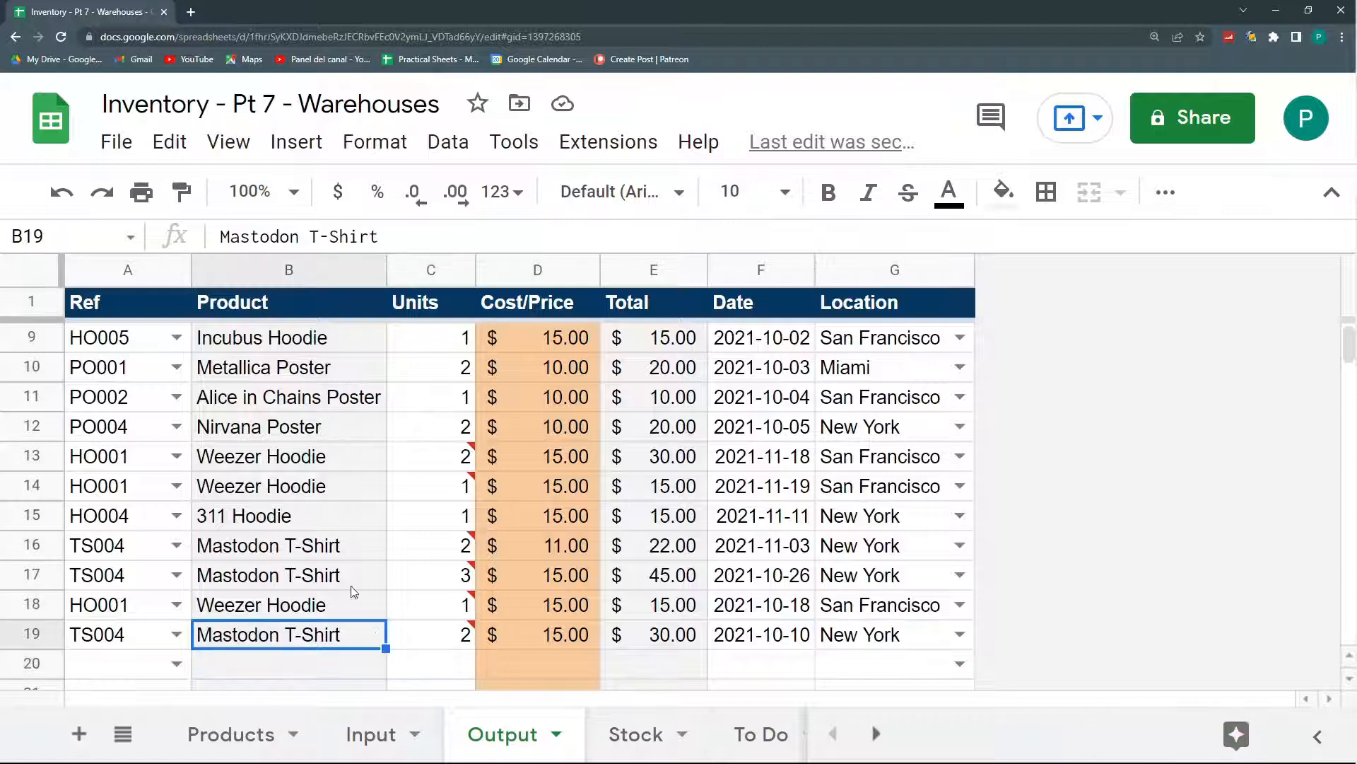
pyautogui.click(326, 545)
pyautogui.moveTo(325, 544); pyautogui.dragTo(894, 546)
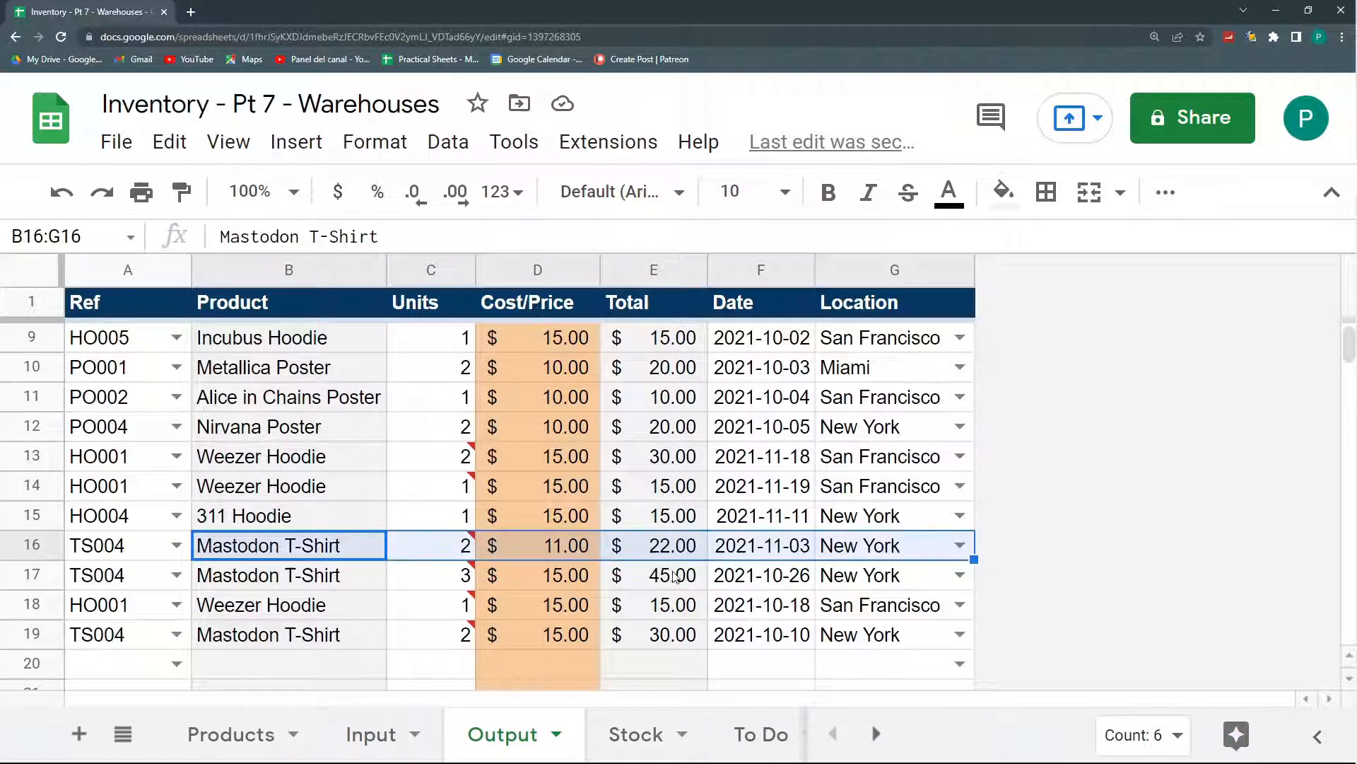
pyautogui.moveTo(304, 586); pyautogui.dragTo(817, 591)
pyautogui.moveTo(316, 639); pyautogui.dragTo(864, 638)
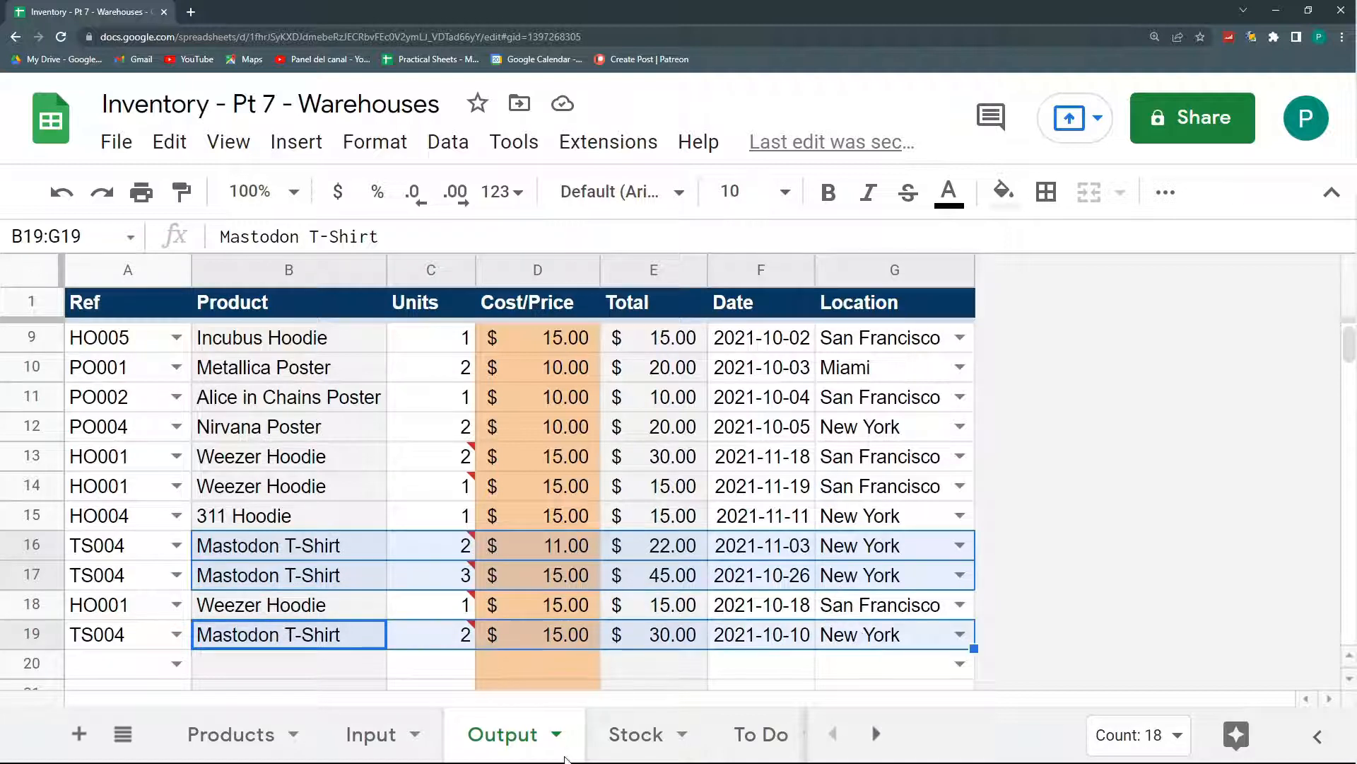
# In the Stock sheet, lock C1 as $C$1 in C3's formula and fill C3:E3 down to row 1001
pyautogui.click(635, 734)
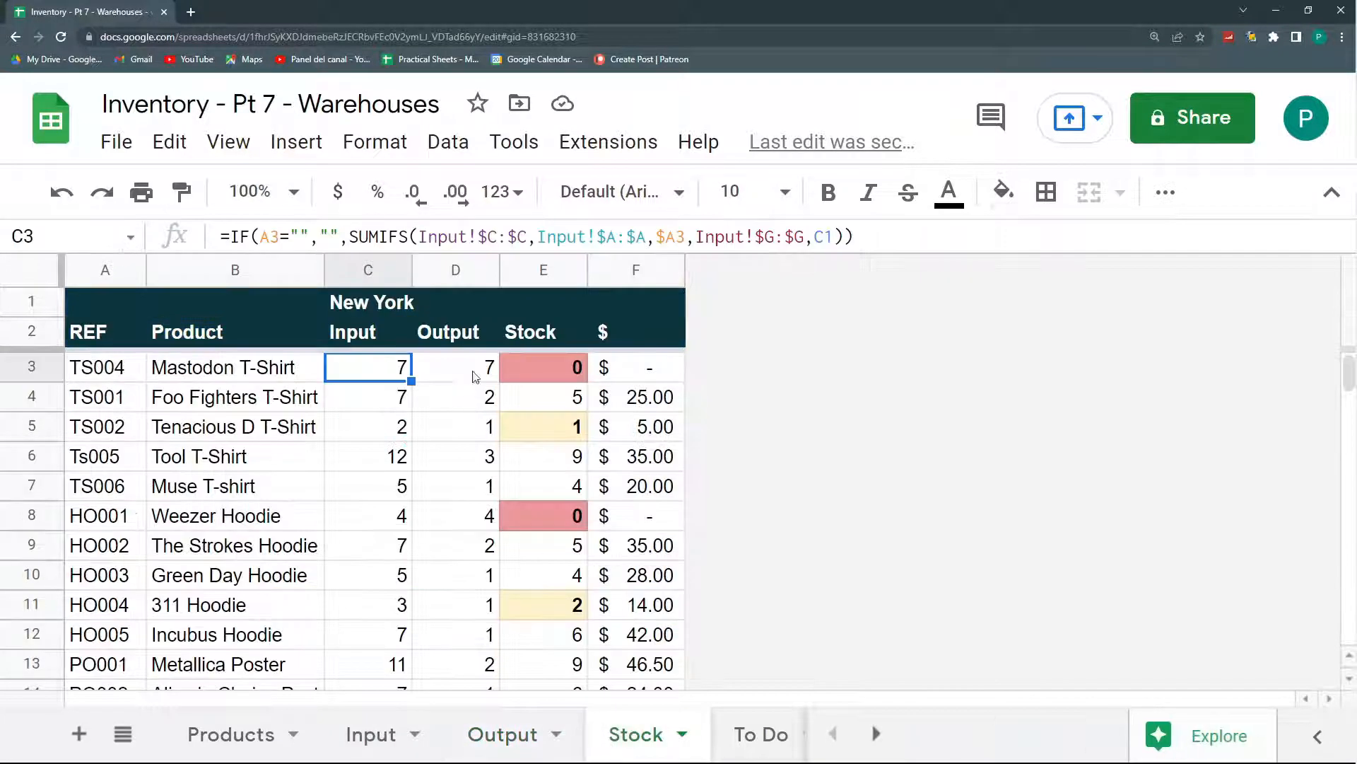
pyautogui.moveTo(375, 374); pyautogui.dragTo(559, 367)
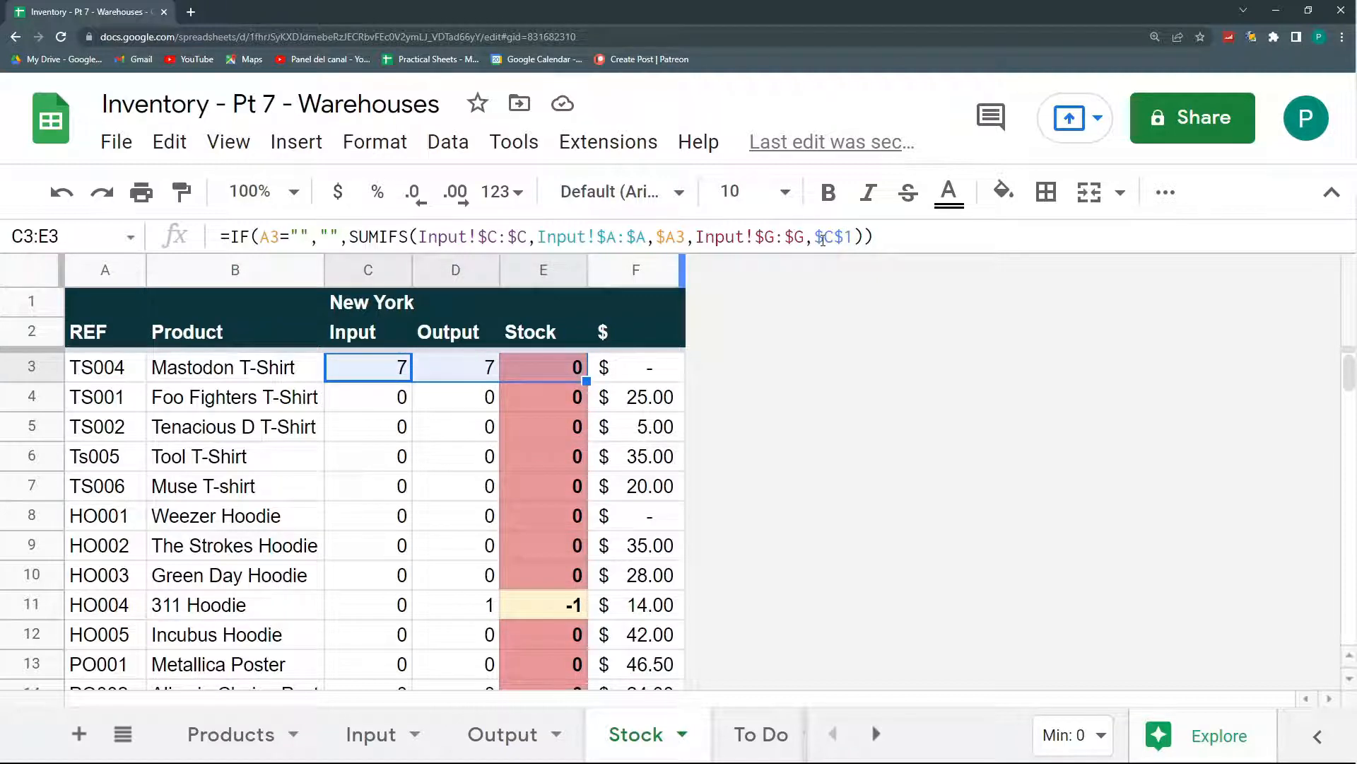
pyautogui.hotkey('ctrl', 'shift', 'Down')
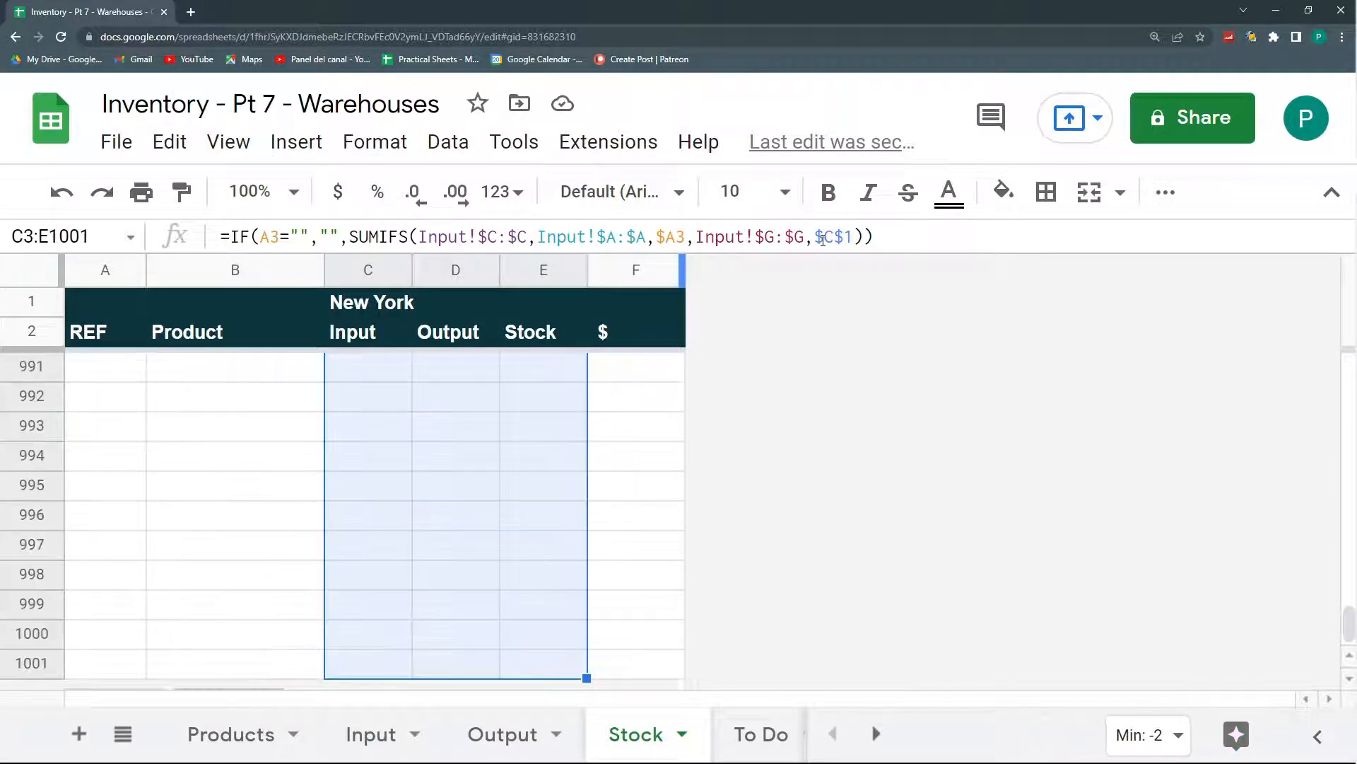
pyautogui.hotkey('ctrl', 'd')
pyautogui.hotkey('ctrl', 'Up')
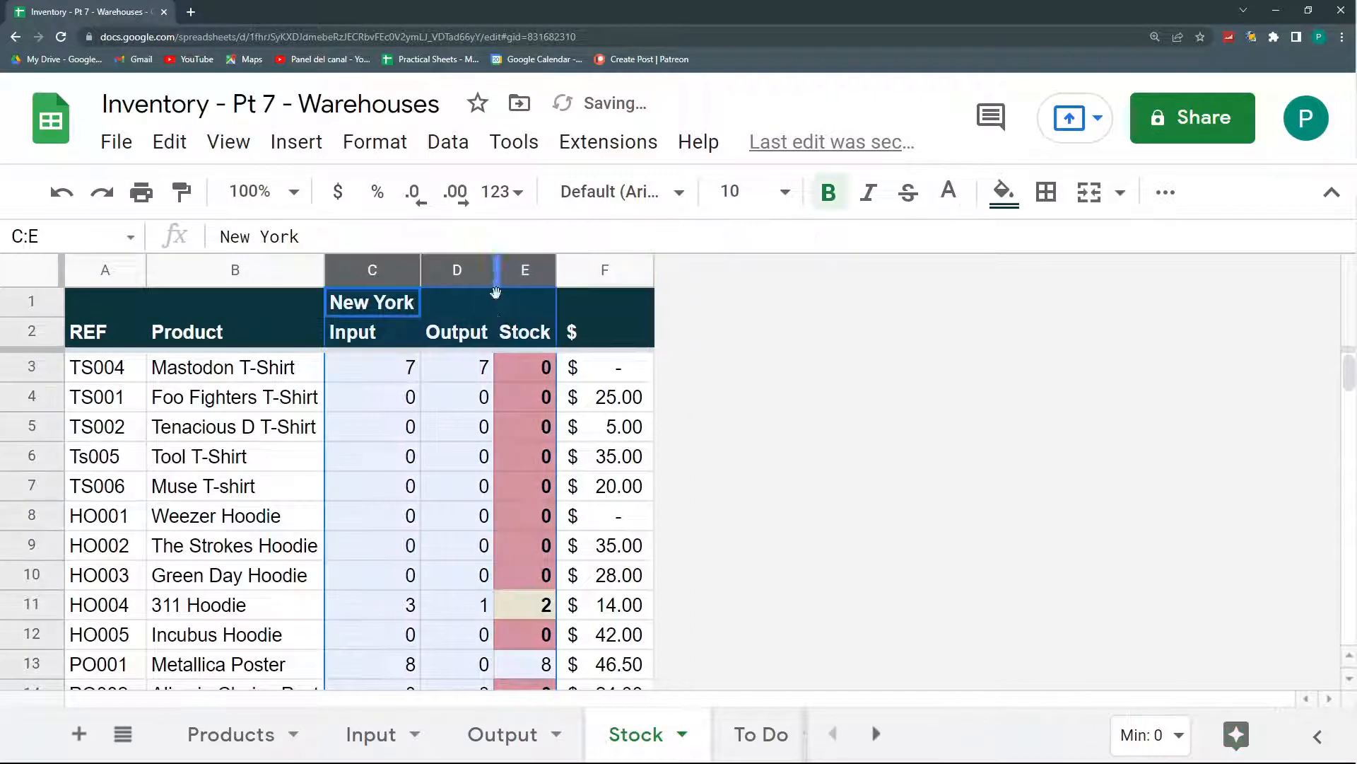
pyautogui.click(463, 435)
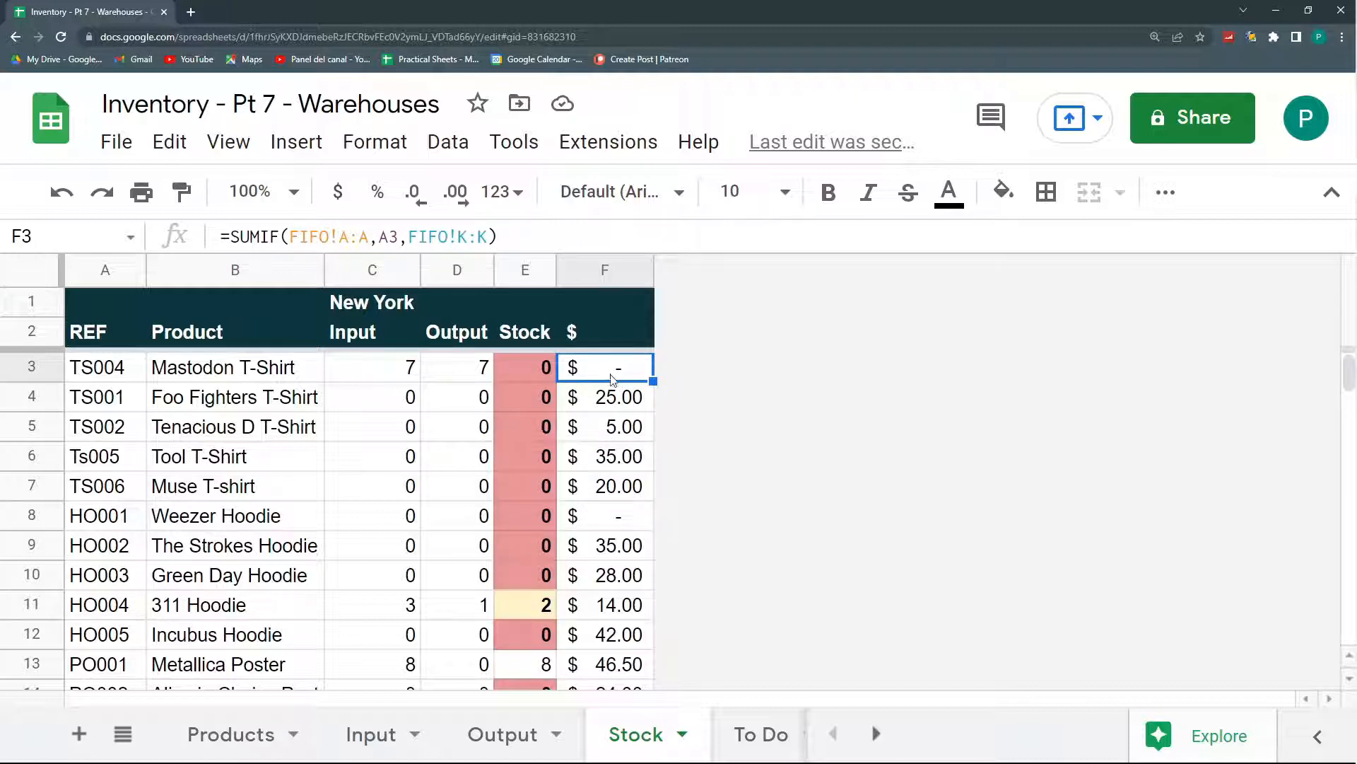
# Insert an empty column between Date and Acummulated Purchases in the FIFO sheet
pyautogui.click(620, 401)
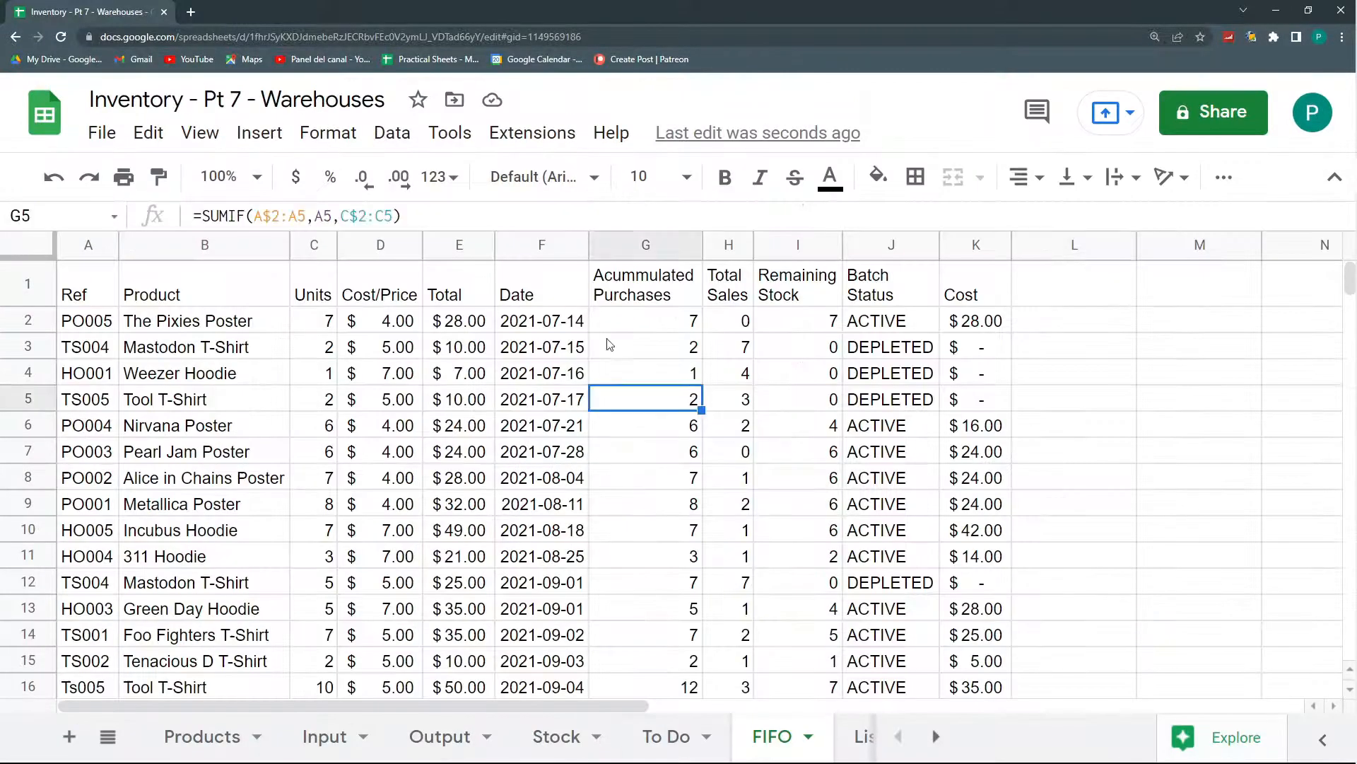
pyautogui.click(609, 344)
pyautogui.click(523, 357)
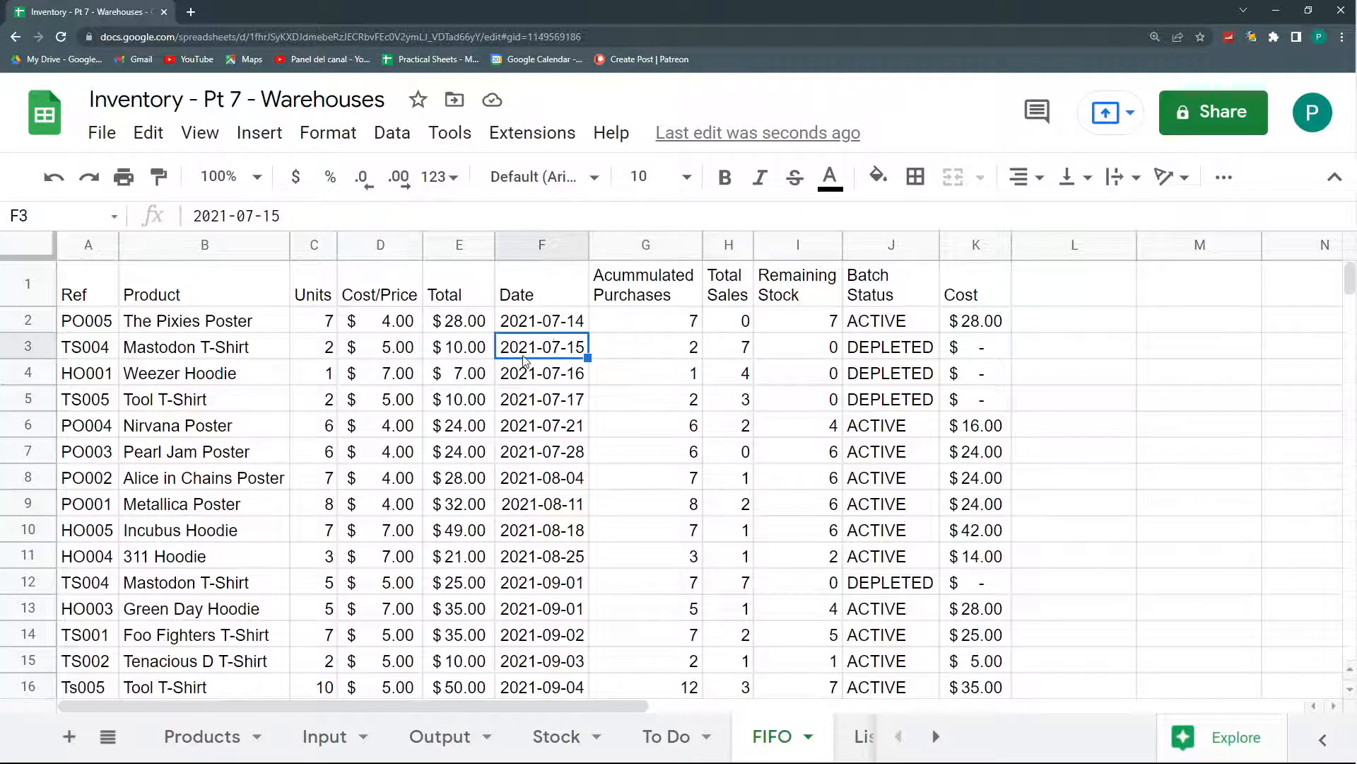
pyautogui.click(645, 253)
pyautogui.rightClick(640, 248)
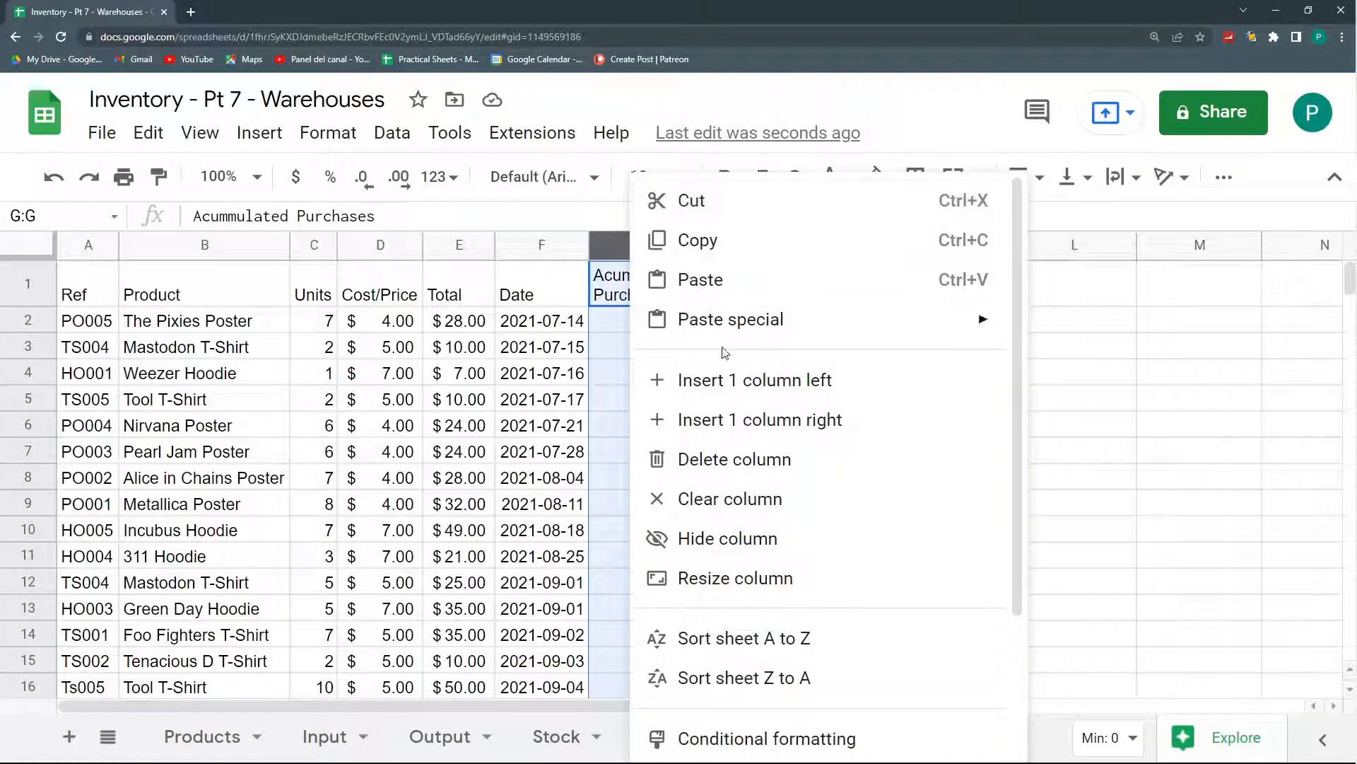
pyautogui.click(746, 385)
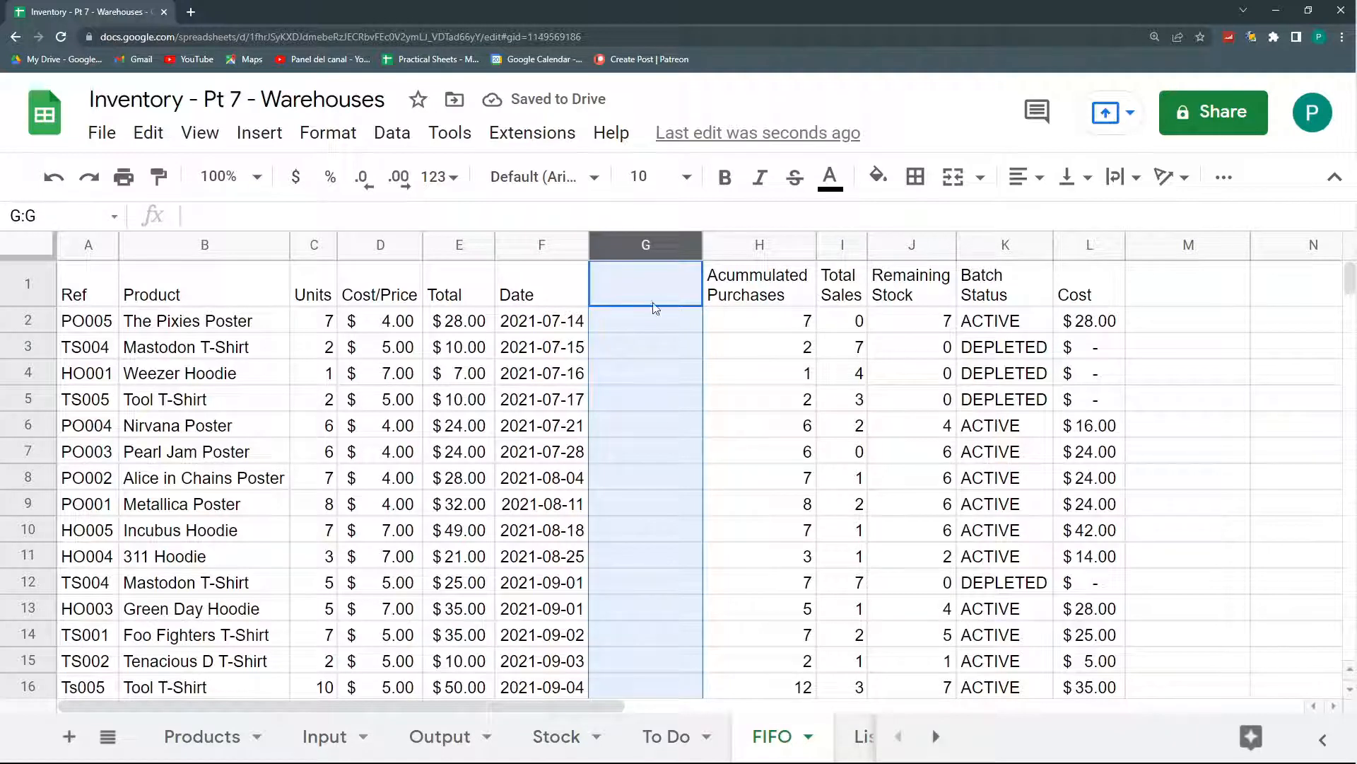
# Extend the header formula in A1 of the FIFO sheet to ={Input!A1:G1} to bring in the Location heading
pyautogui.click(651, 282)
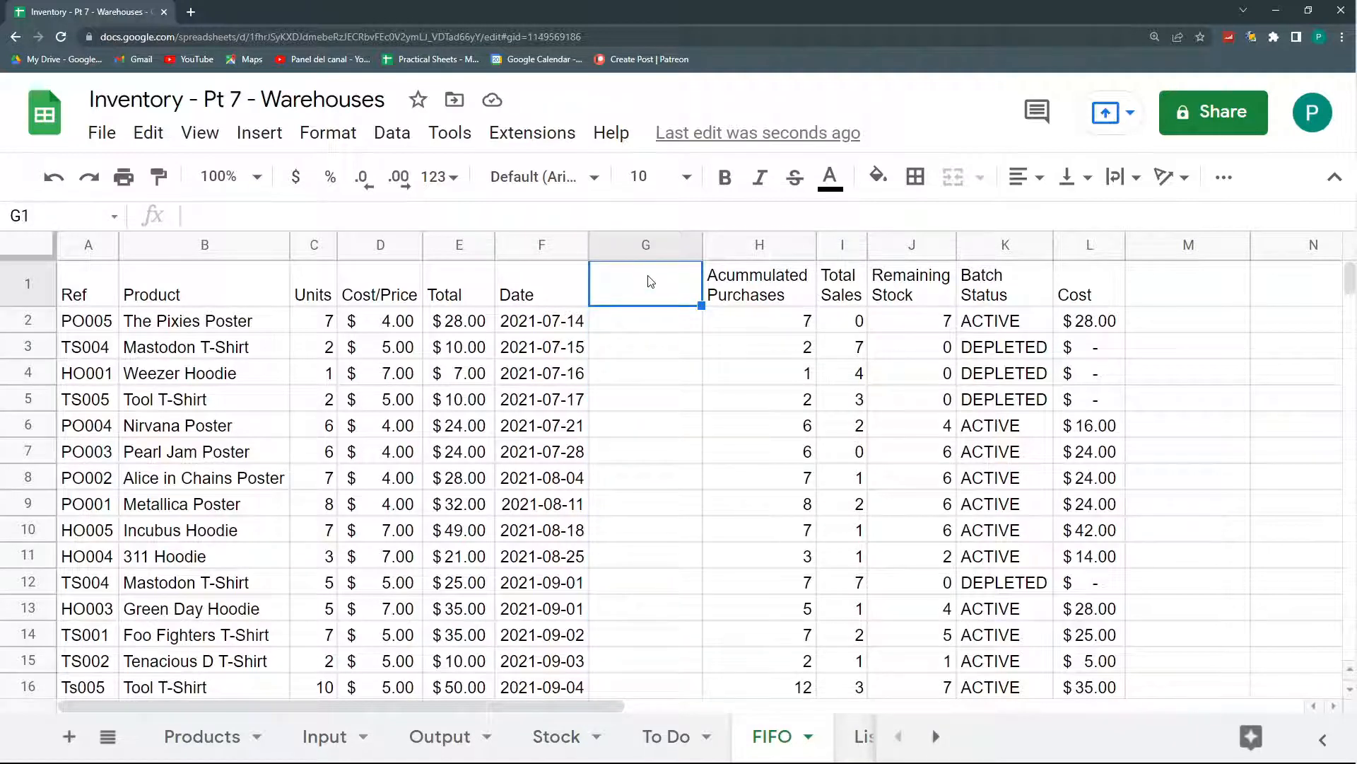
pyautogui.click(99, 301)
pyautogui.click(103, 332)
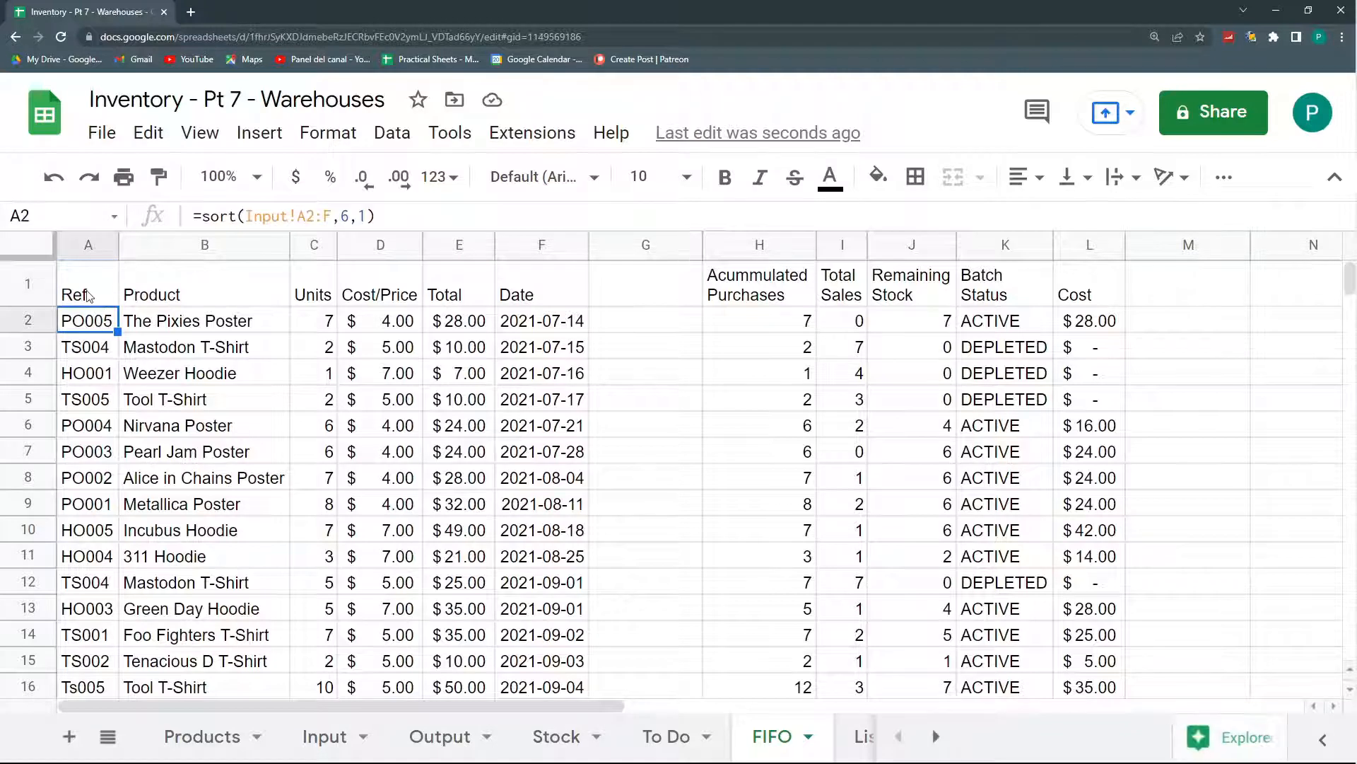
pyautogui.click(88, 296)
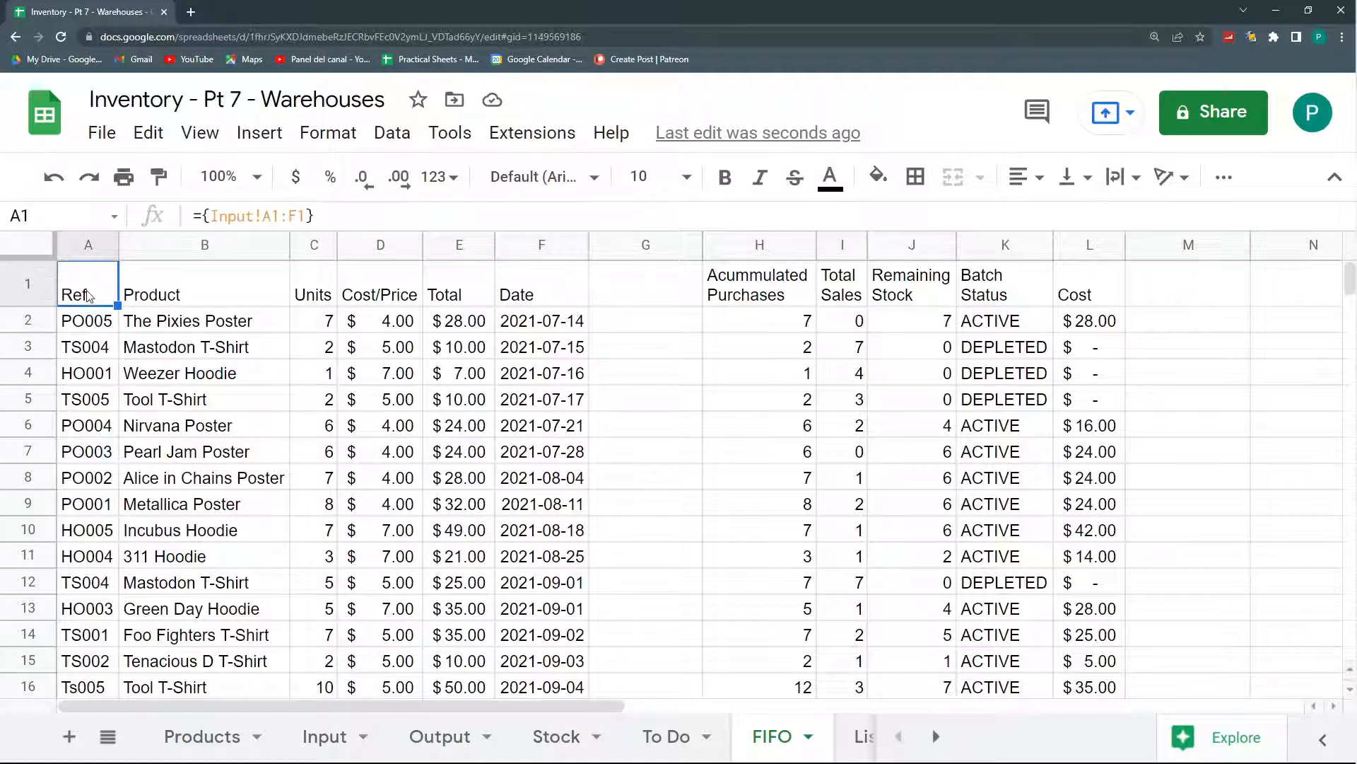
pyautogui.doubleClick(302, 215)
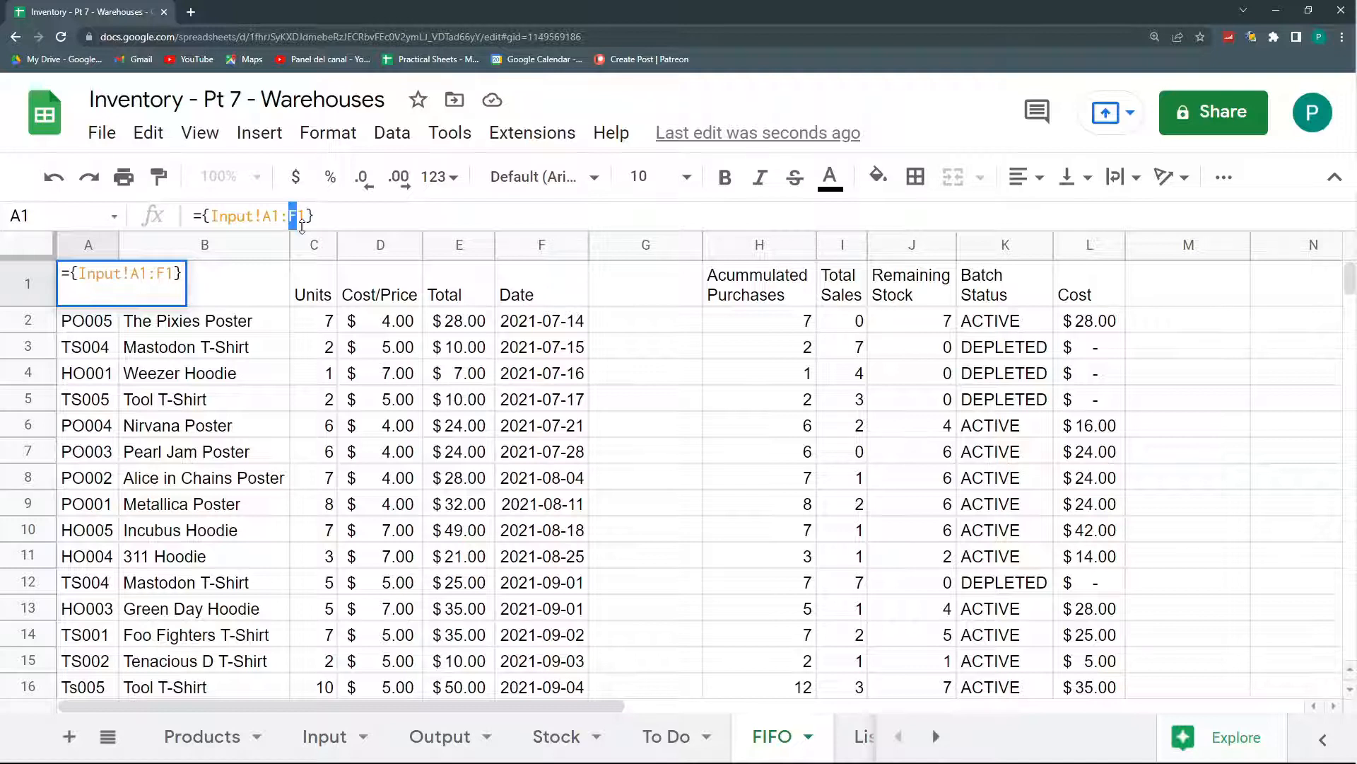
pyautogui.write('G')
pyautogui.press('Return')
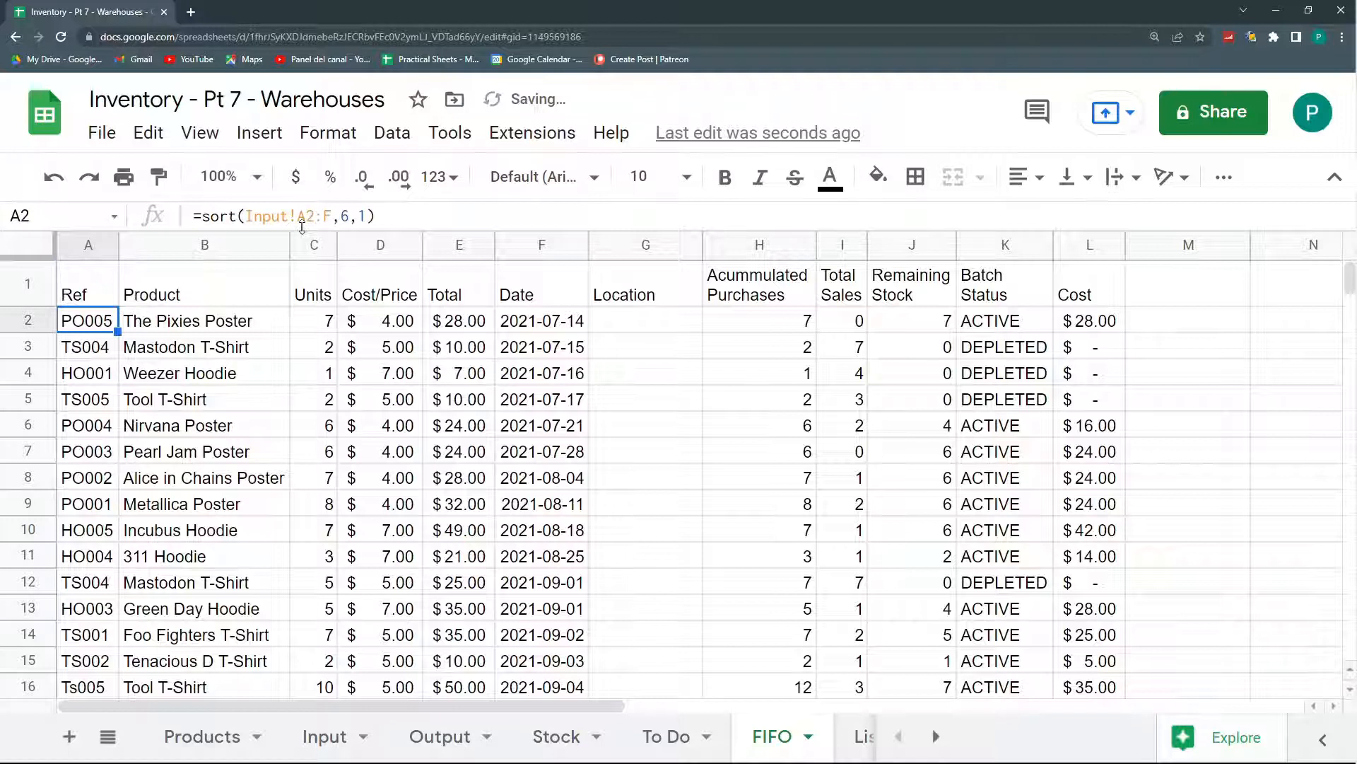
# Extend the sort formula in A2 to =sort(Input!A2:G,6,1) and fit column G's width to its contents
pyautogui.click(332, 219)
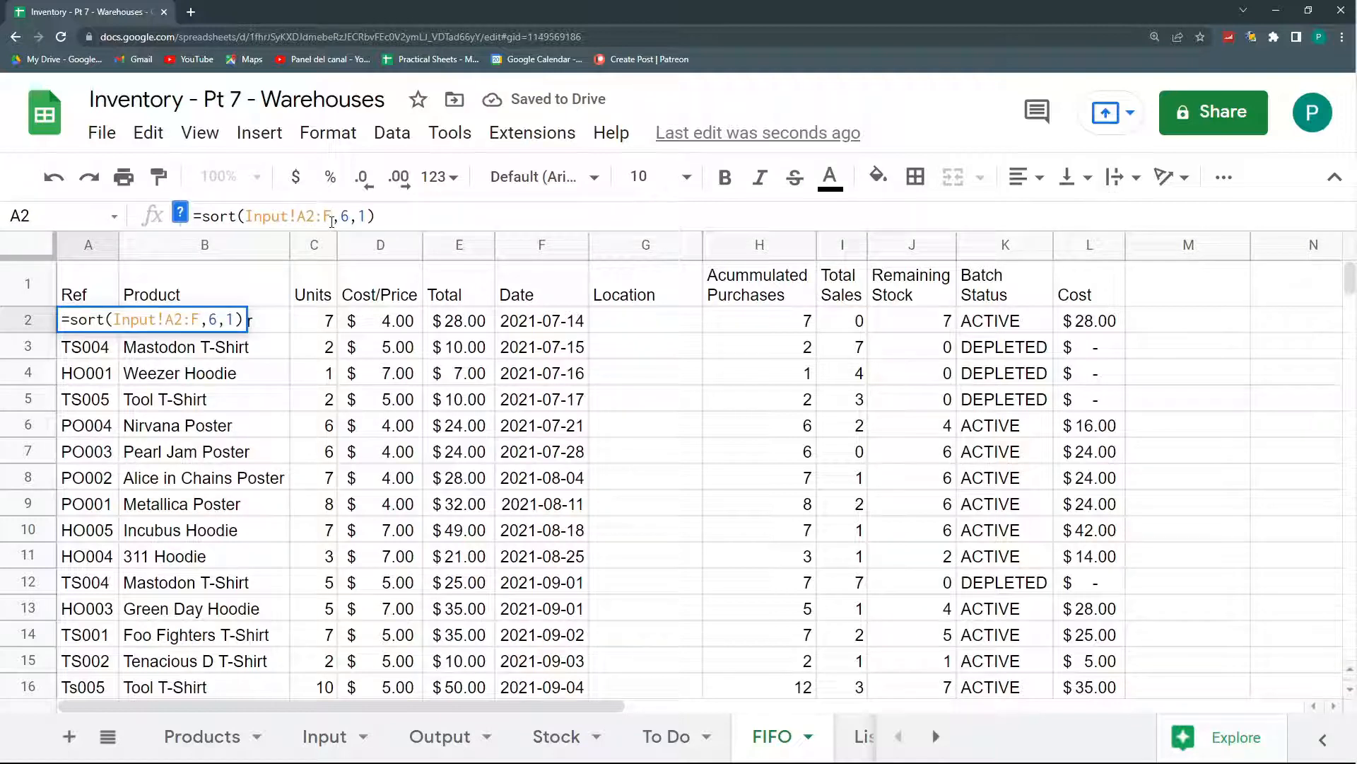
pyautogui.press('BackSpace')
pyautogui.write('G')
pyautogui.press('Return')
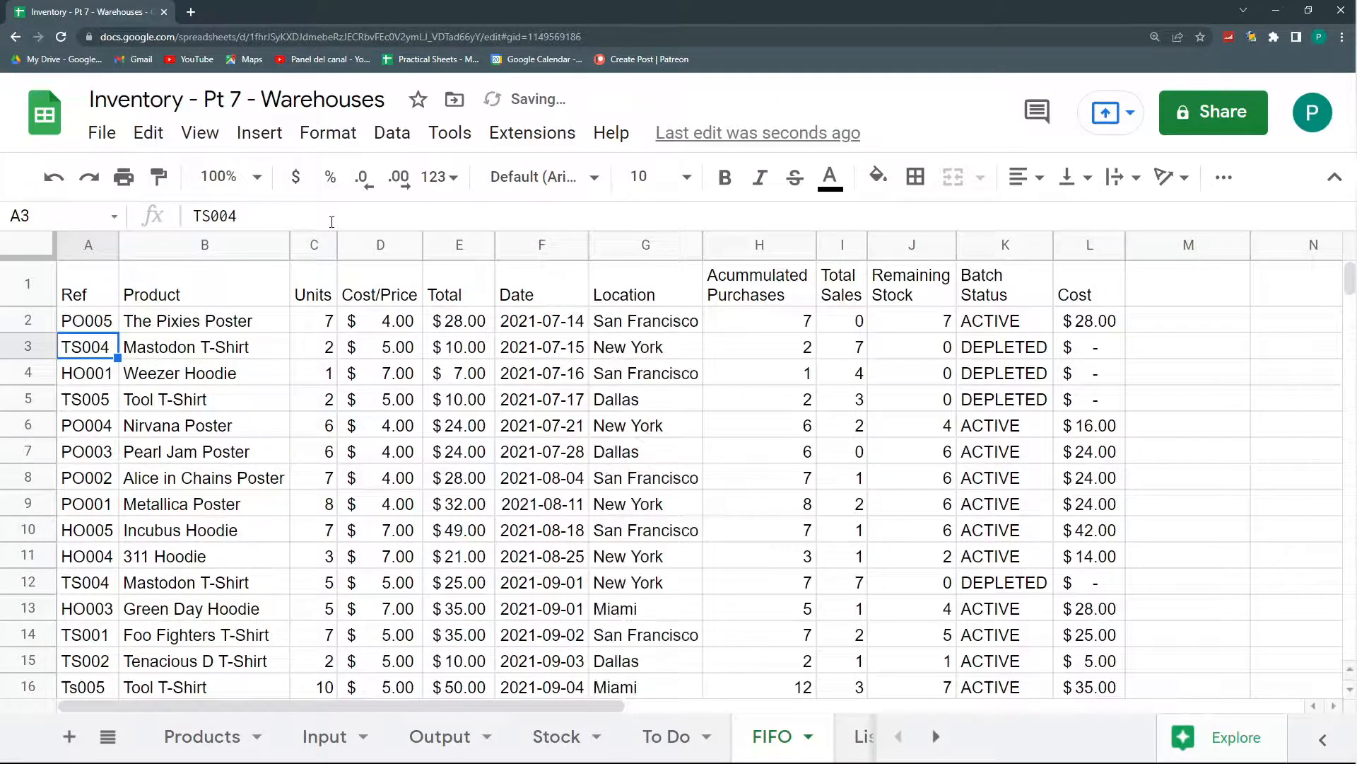
pyautogui.doubleClick(703, 245)
# Change the function in H2, under Acummulated Purchases, from SUMIF to SUMIFS
pyautogui.click(798, 322)
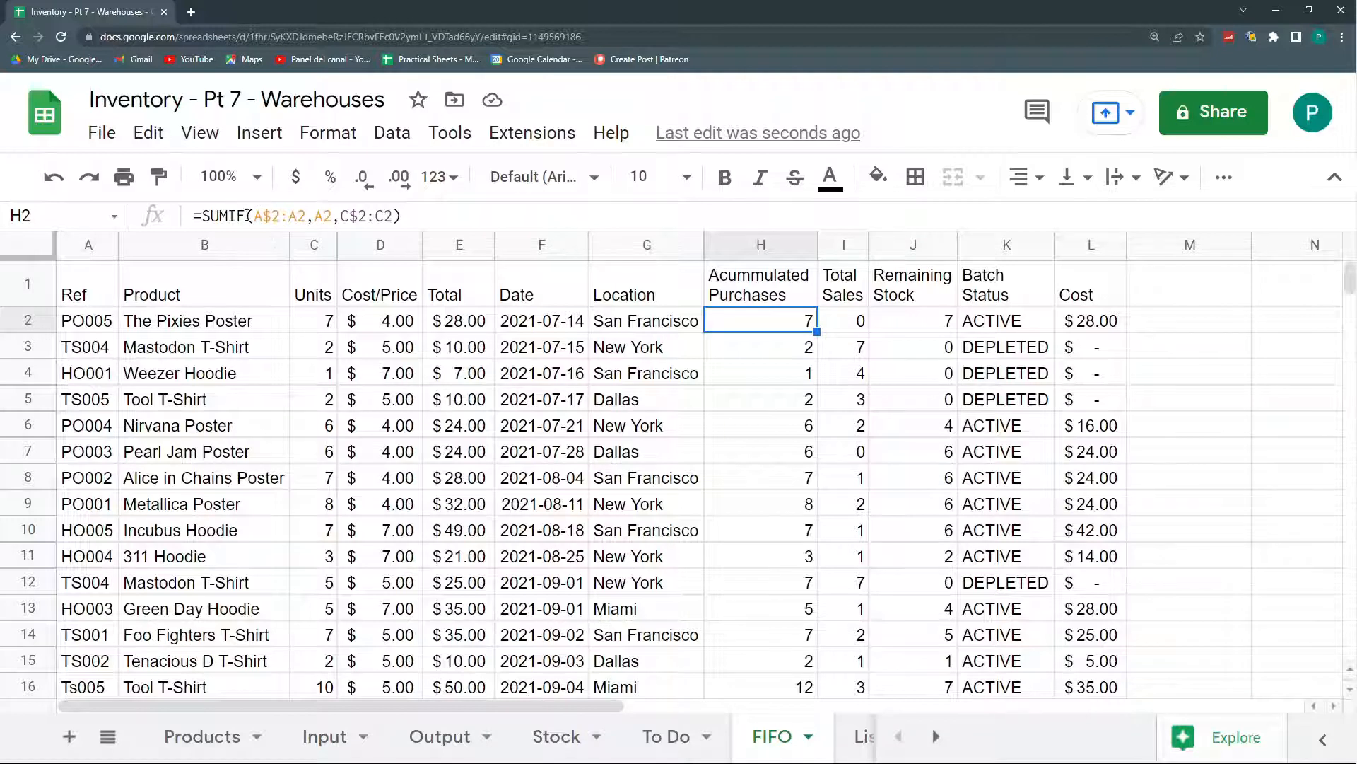
pyautogui.click(249, 214)
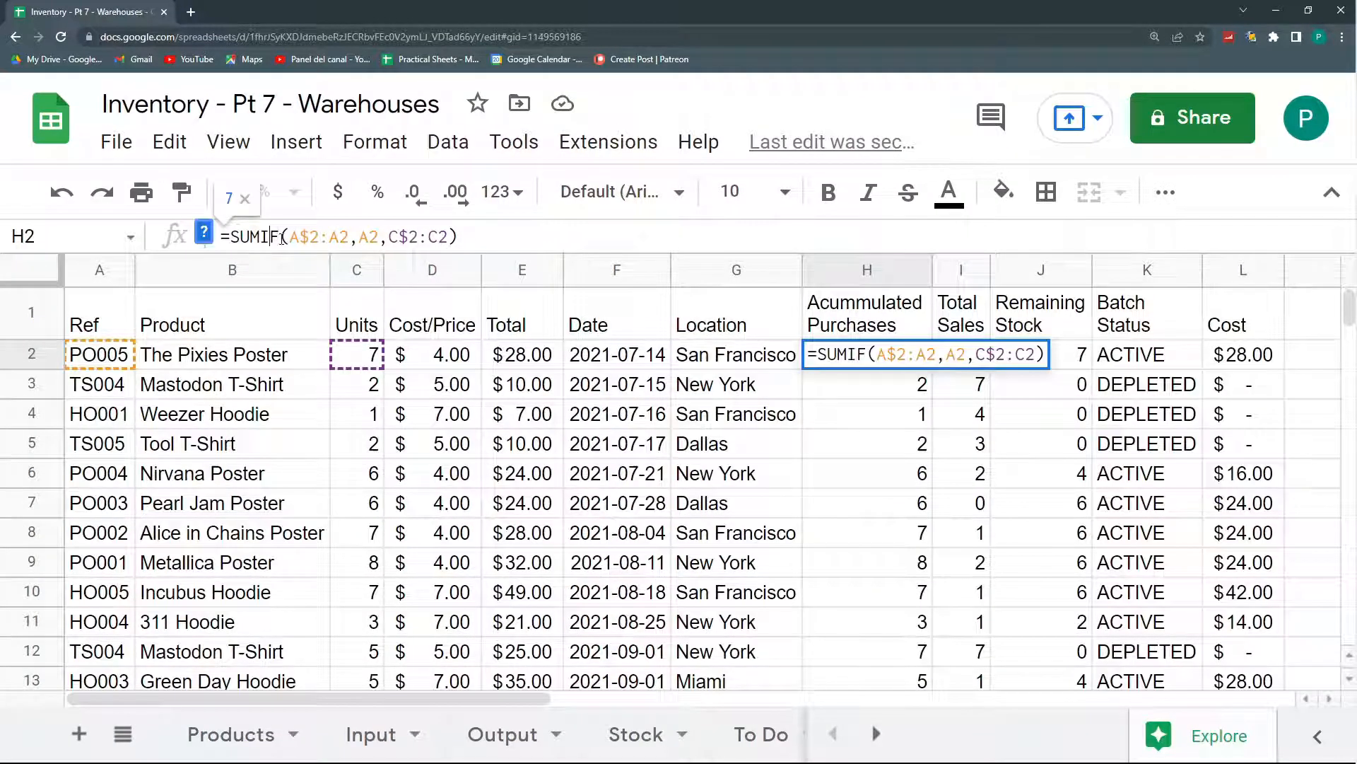
pyautogui.write('s')
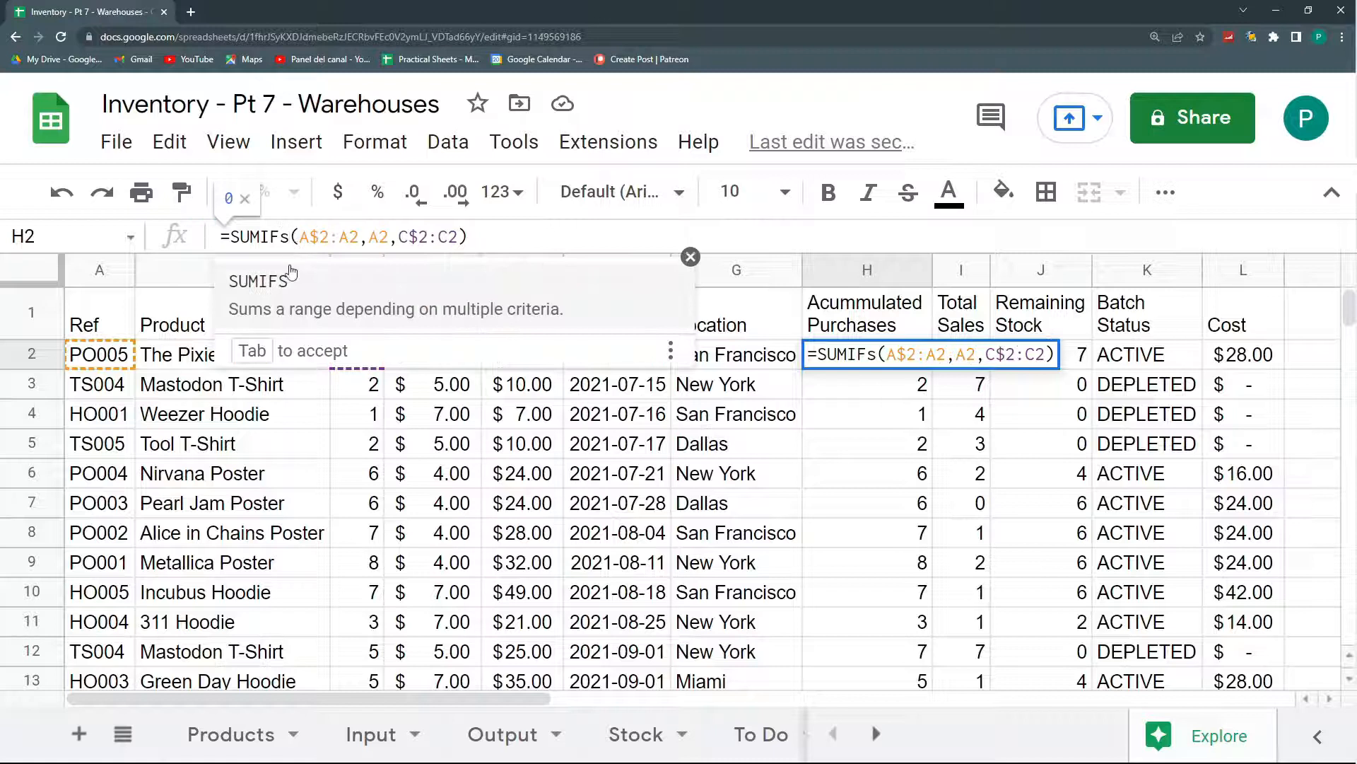
pyautogui.press('BackSpace')
pyautogui.write('S')
pyautogui.click(314, 236)
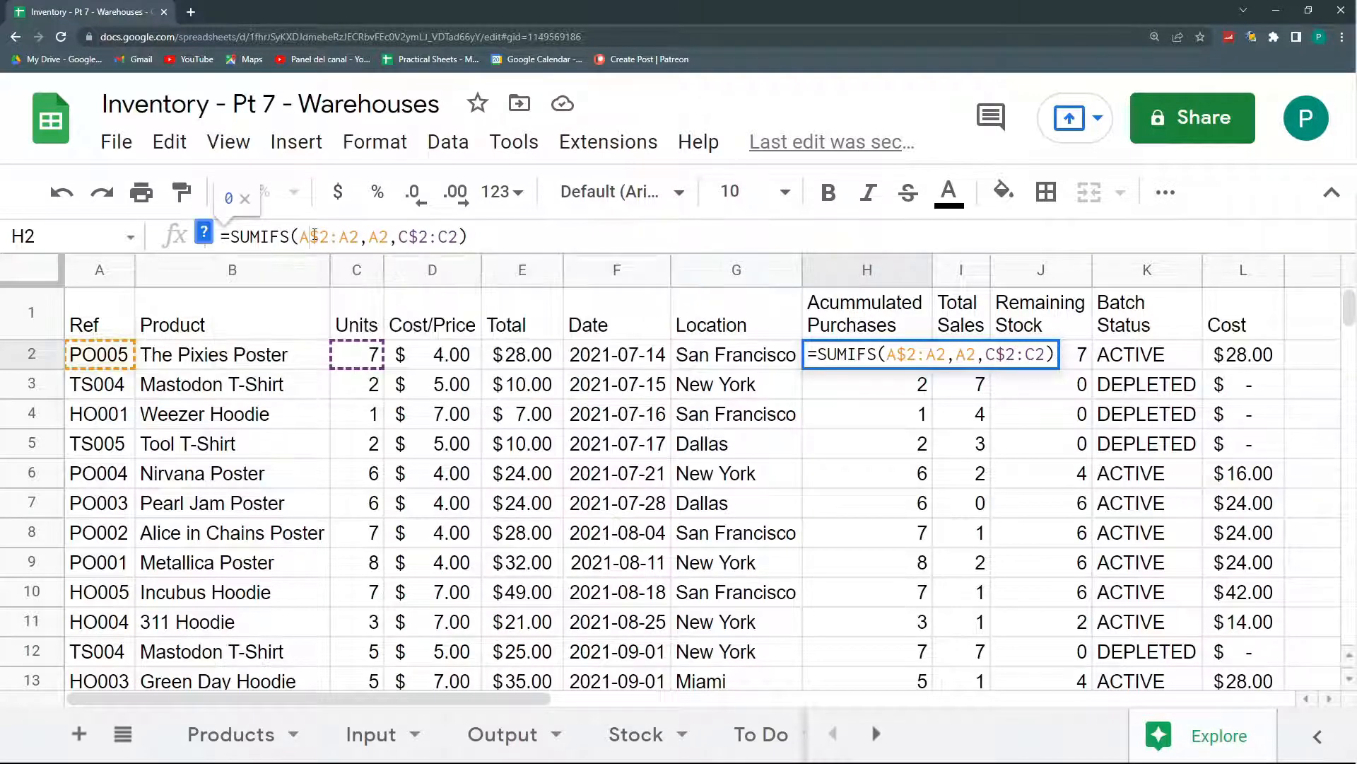
# Move the sum range C$2:C2 to the first argument in H2, making the formula =SUMIFS(C$2:C2,A$2:A2,A2)
pyautogui.moveTo(401, 238); pyautogui.dragTo(461, 240)
pyautogui.hotkey('ctrl', 'c')
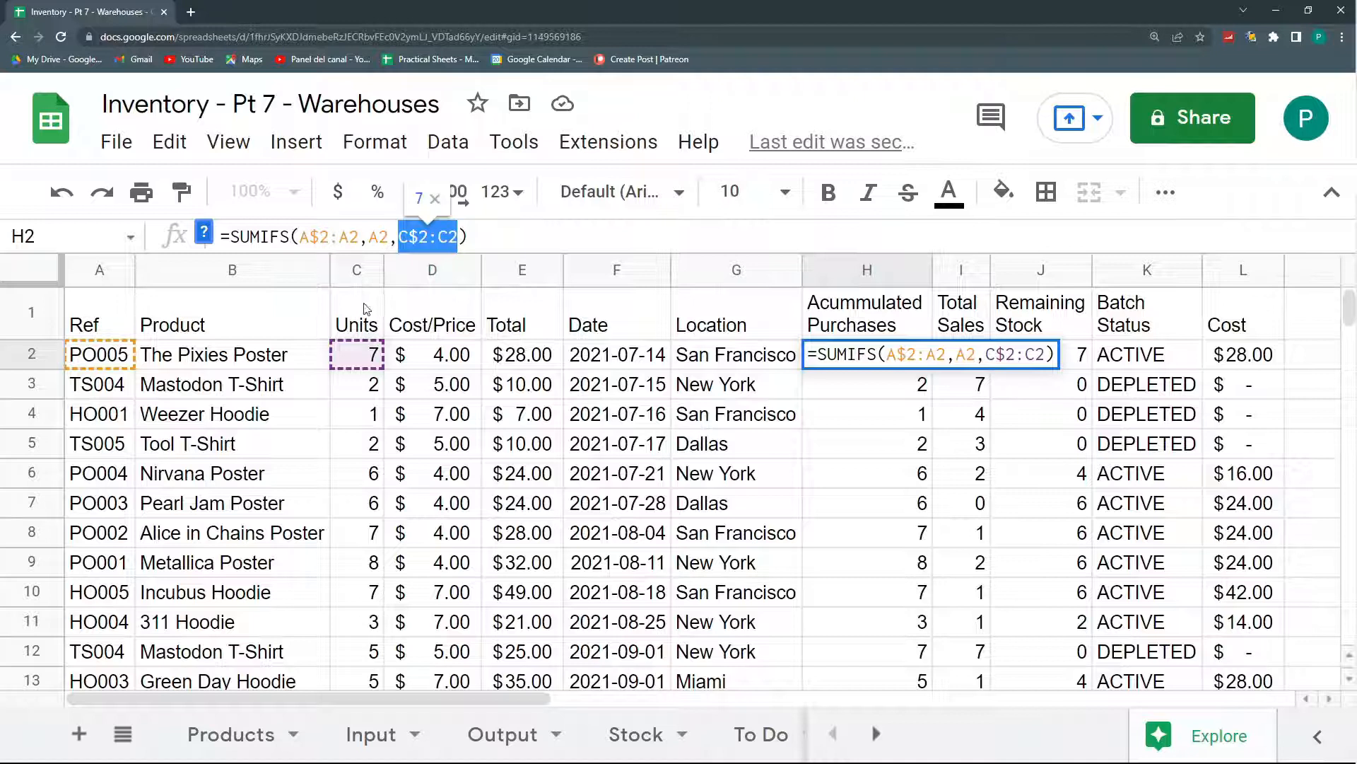
pyautogui.click(301, 237)
pyautogui.hotkey('ctrl', 'v')
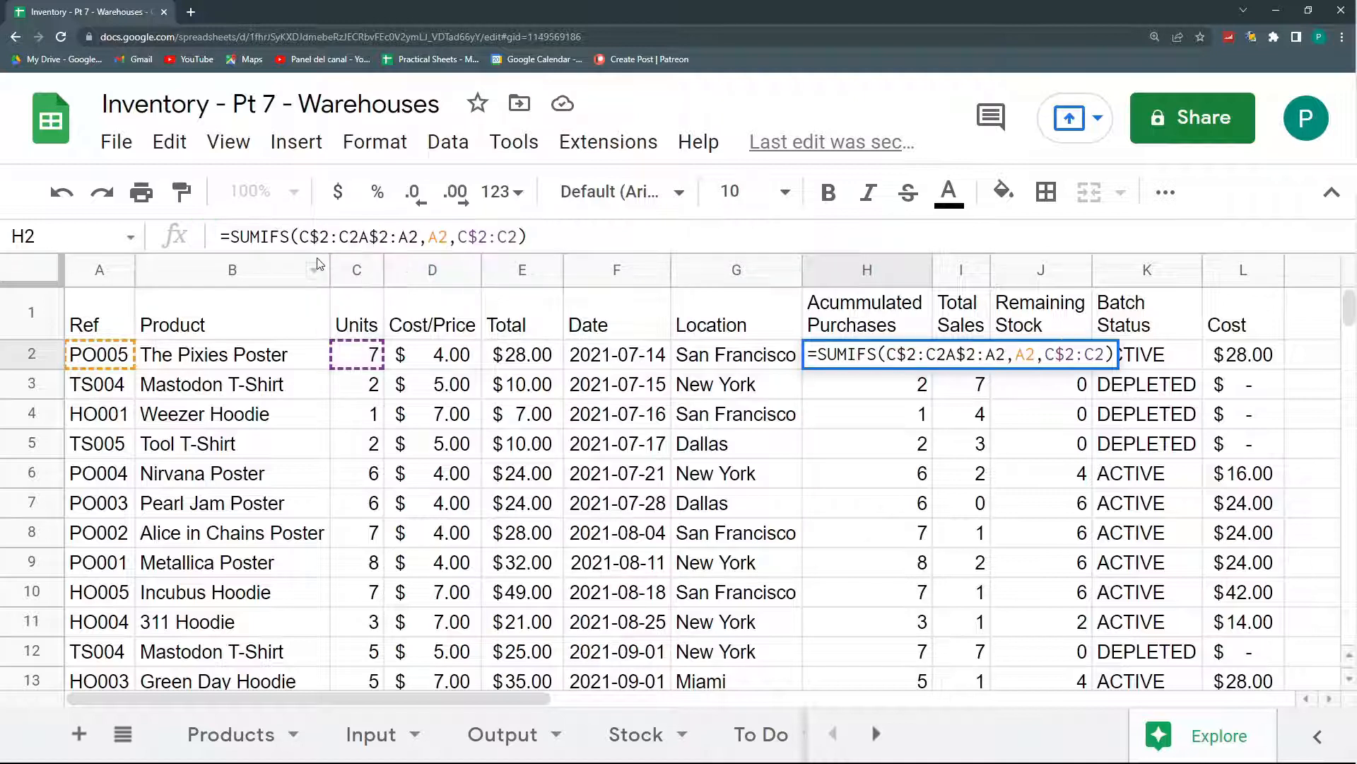
pyautogui.write(',')
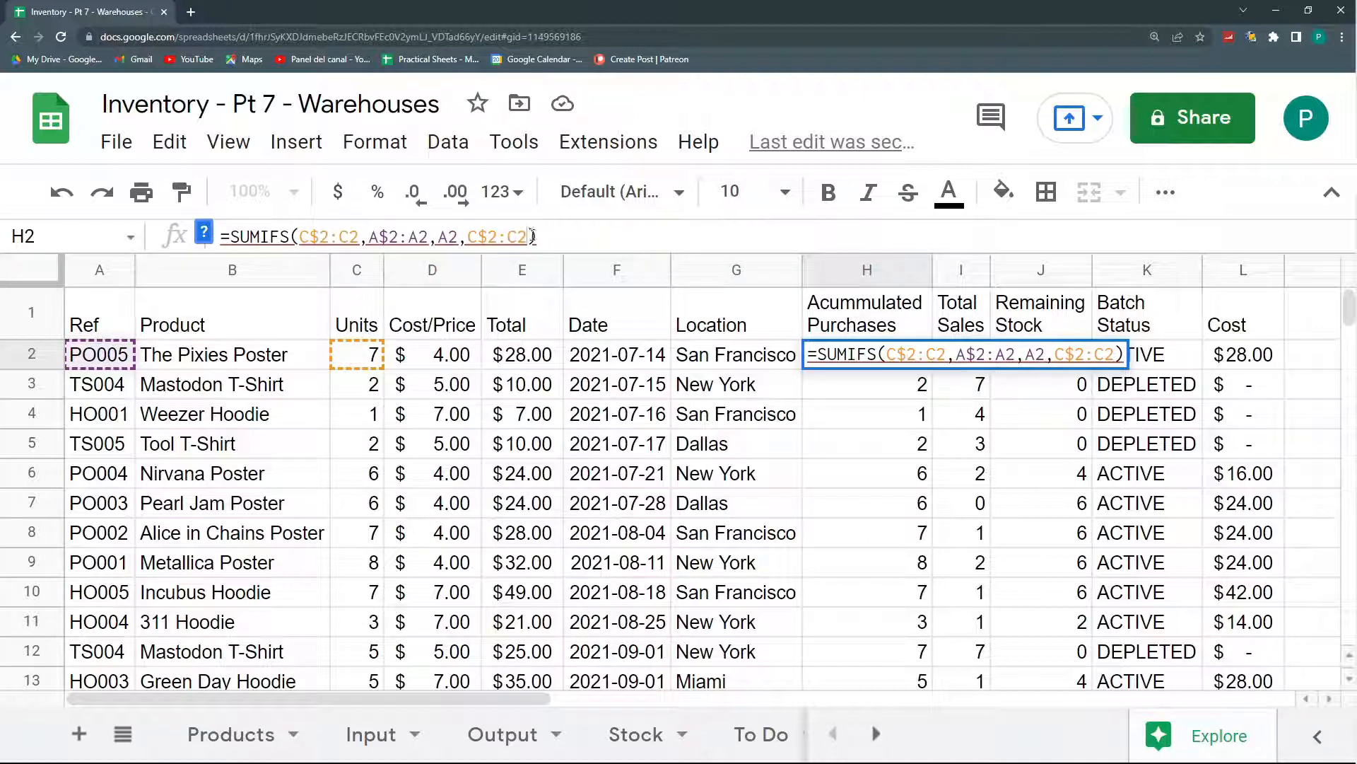
pyautogui.moveTo(532, 236); pyautogui.dragTo(459, 236)
pyautogui.press('BackSpace')
pyautogui.press('Return')
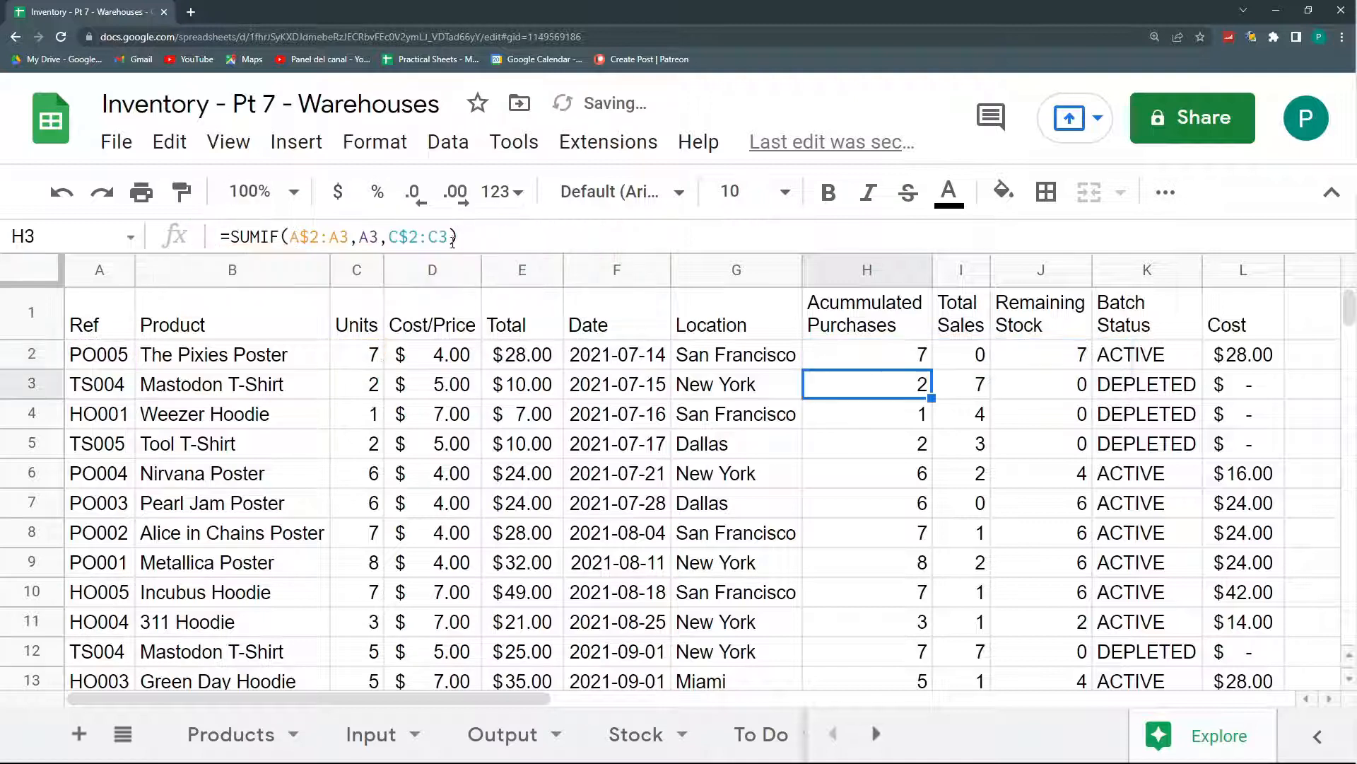
# Add the Location range G$2:G2 as a further criteria range at the end of the SUMIFS formula in H2
pyautogui.click(919, 355)
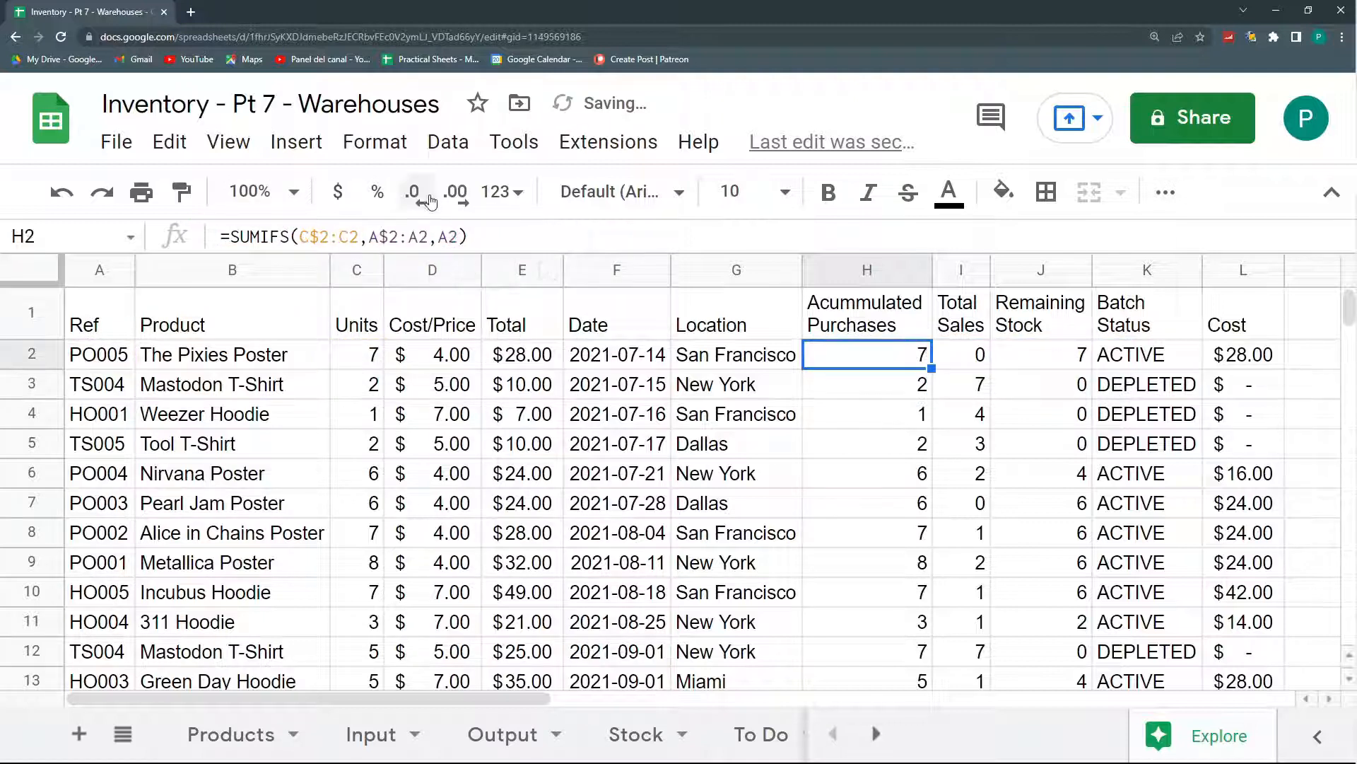
pyautogui.click(461, 236)
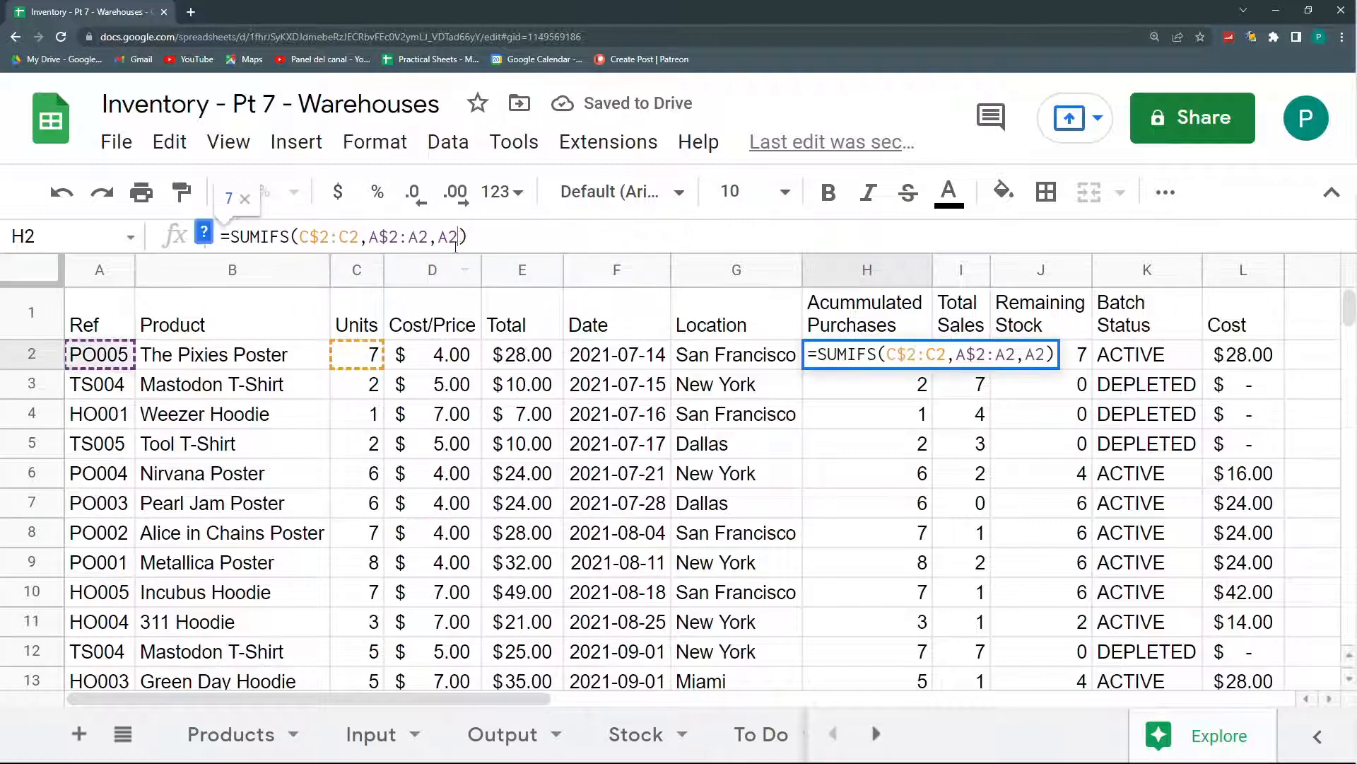
pyautogui.write(',')
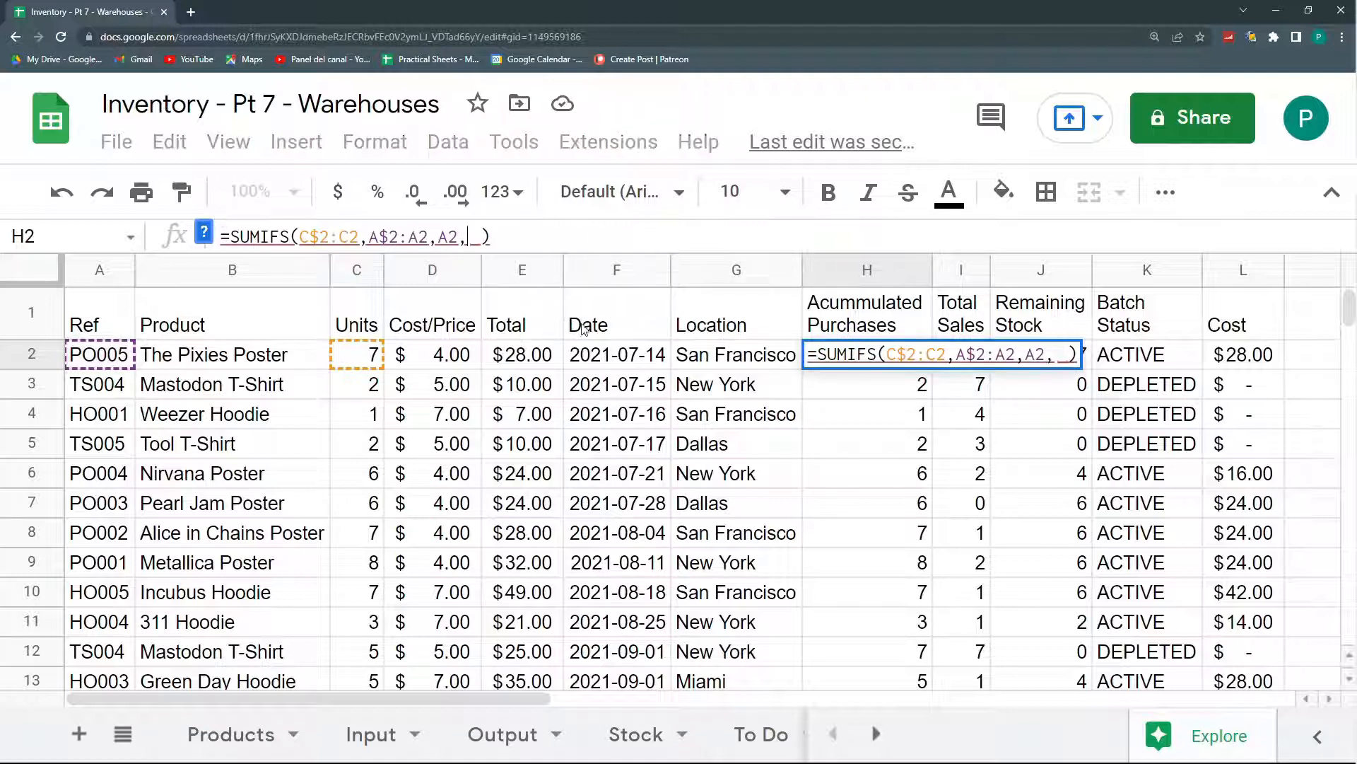
pyautogui.click(696, 353)
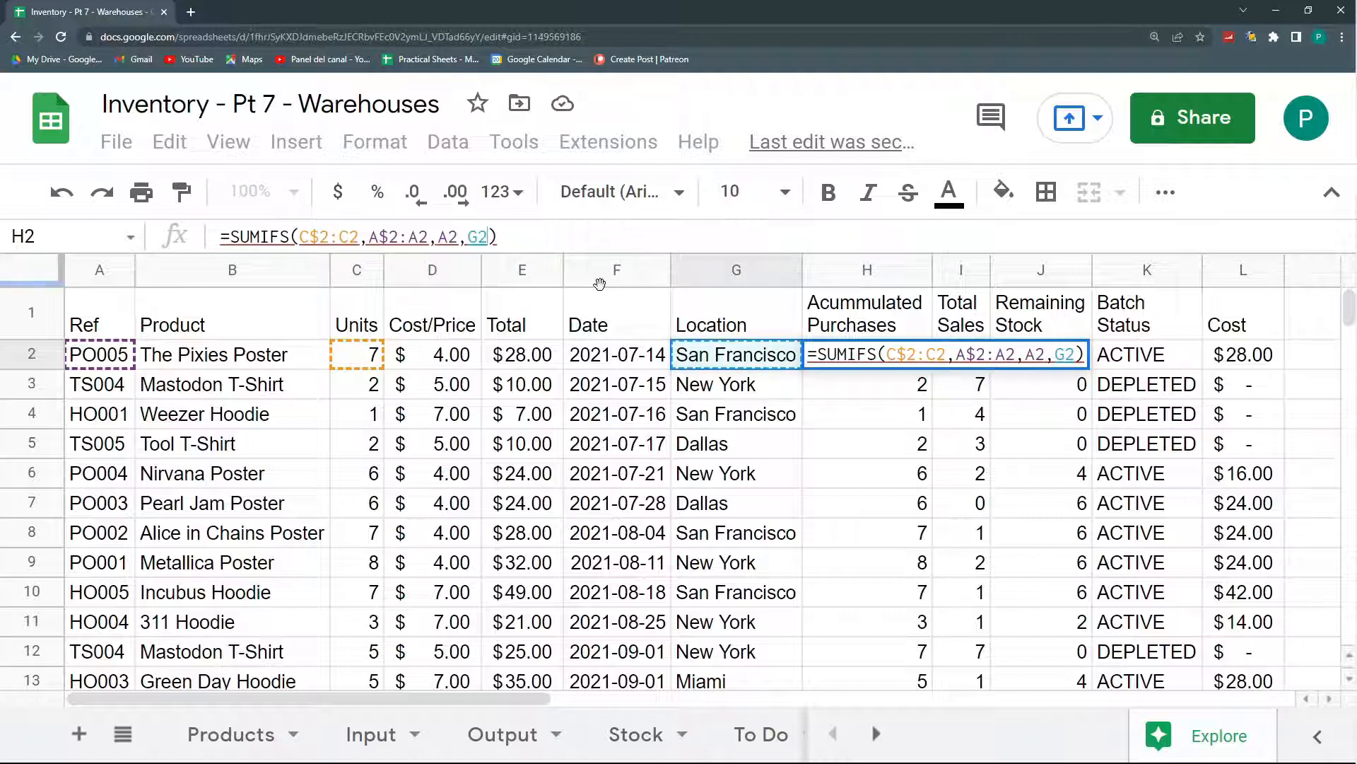
pyautogui.write(':G')
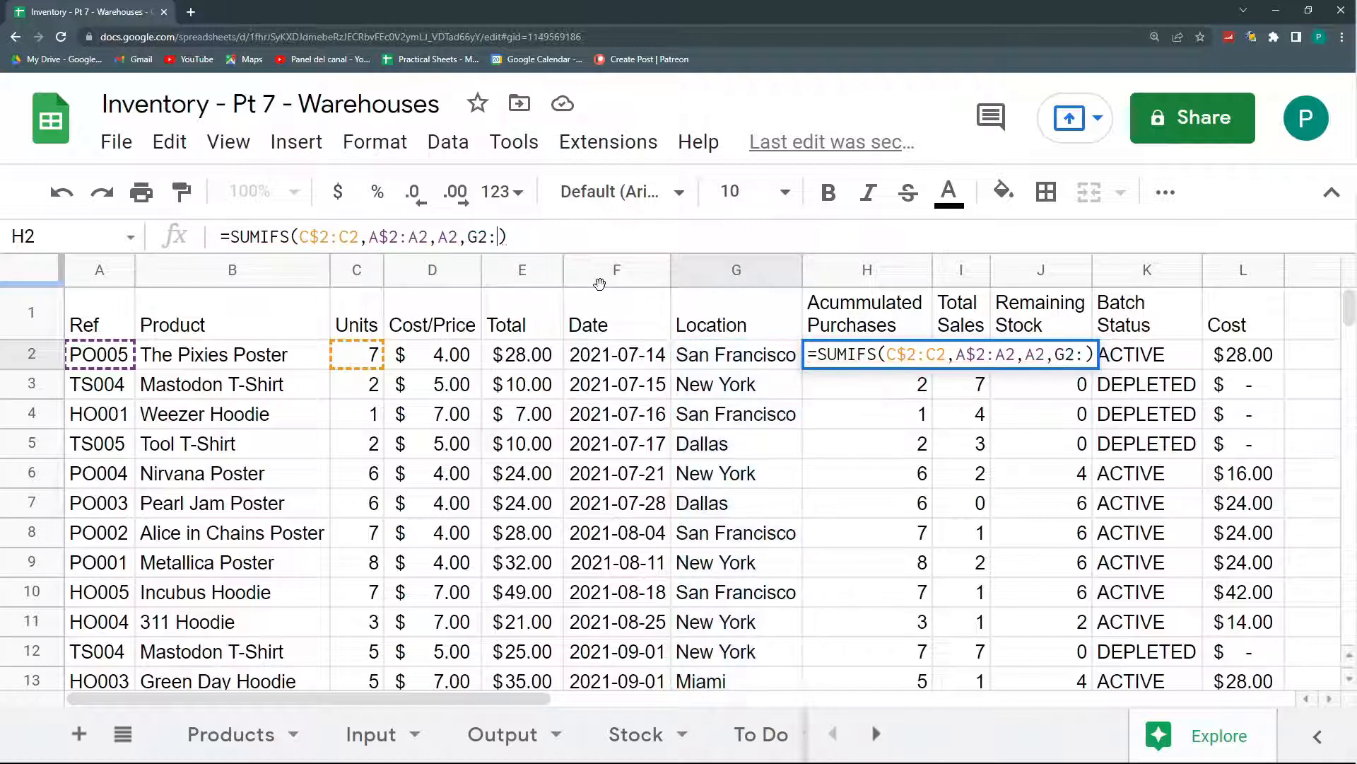
pyautogui.write('2')
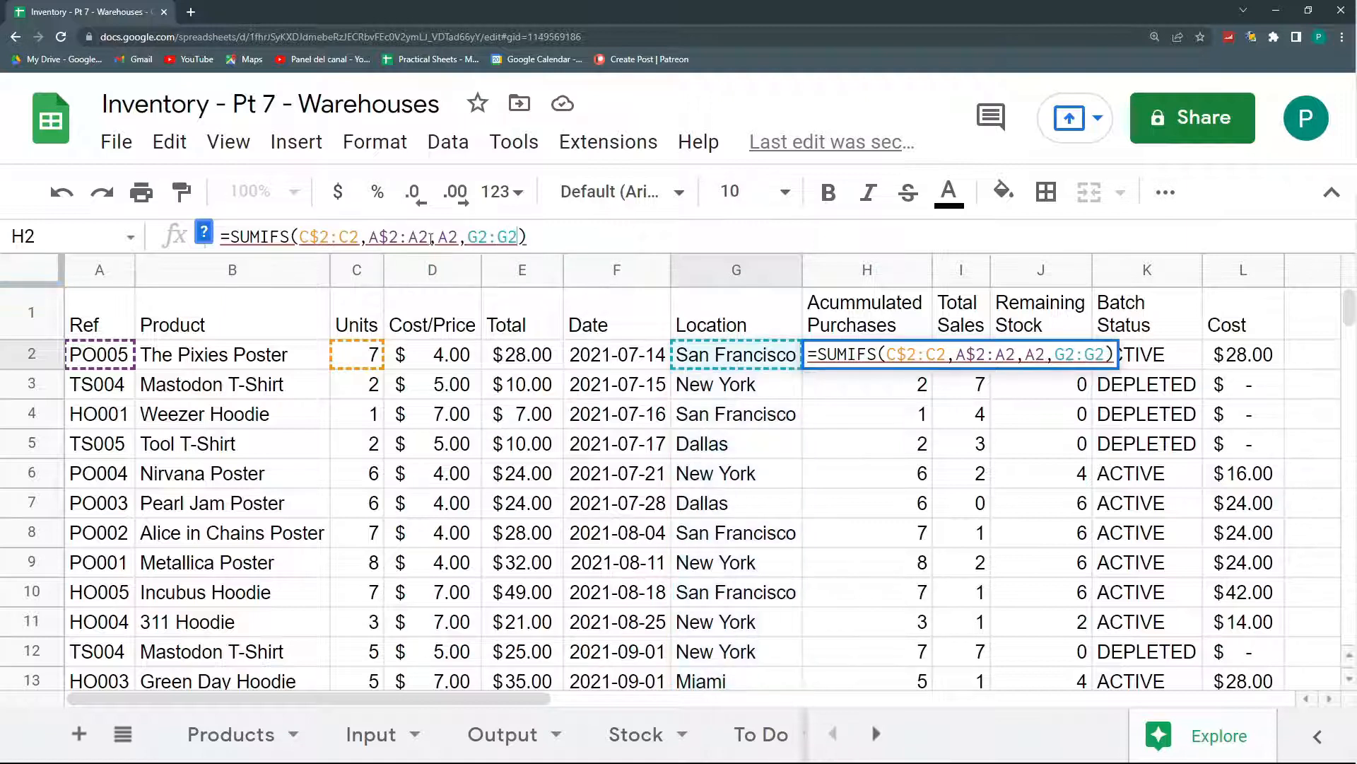
pyautogui.click(483, 239)
pyautogui.write('$')
pyautogui.click(530, 236)
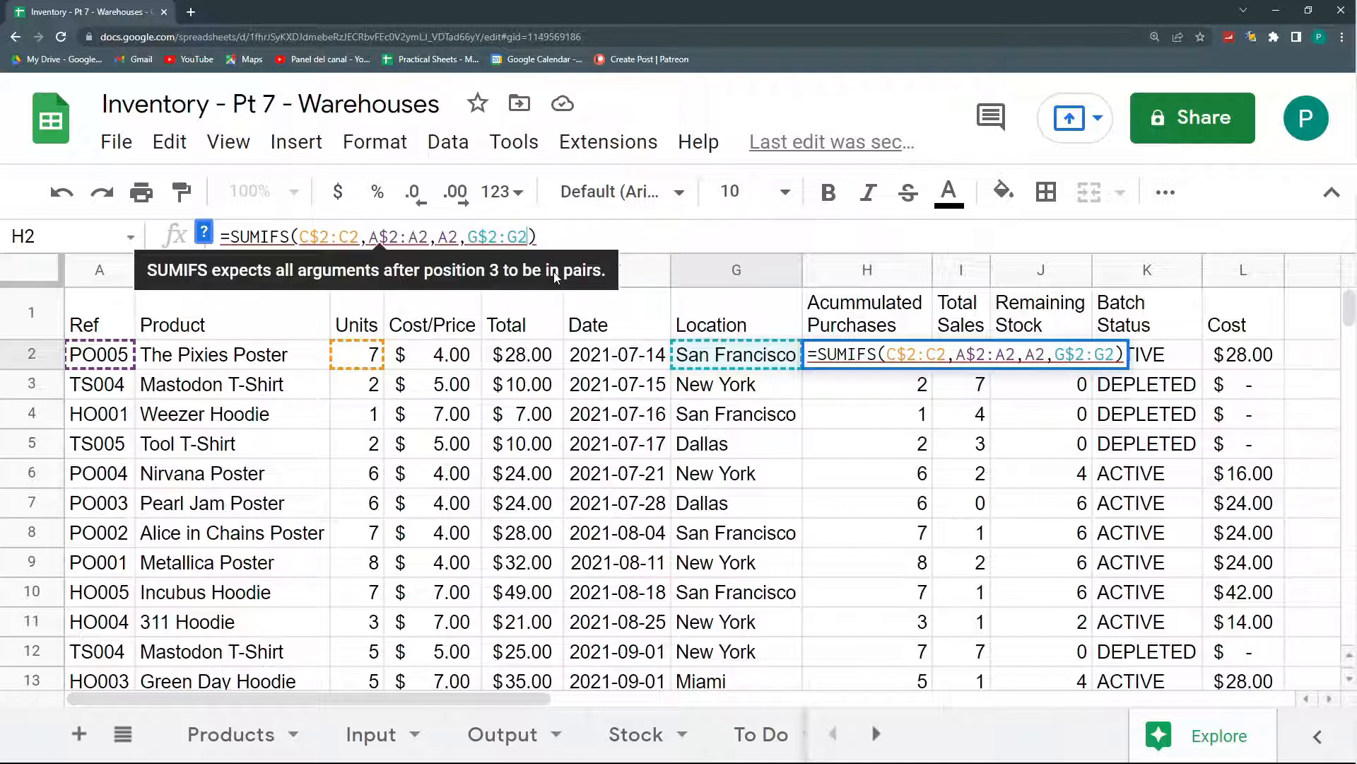
# Add G2 as the location criterion in H2, completing =SUMIFS(C$2:C2,A$2:A2,A2,G$2:G2,G2)
pyautogui.write('.')
pyautogui.press('BackSpace')
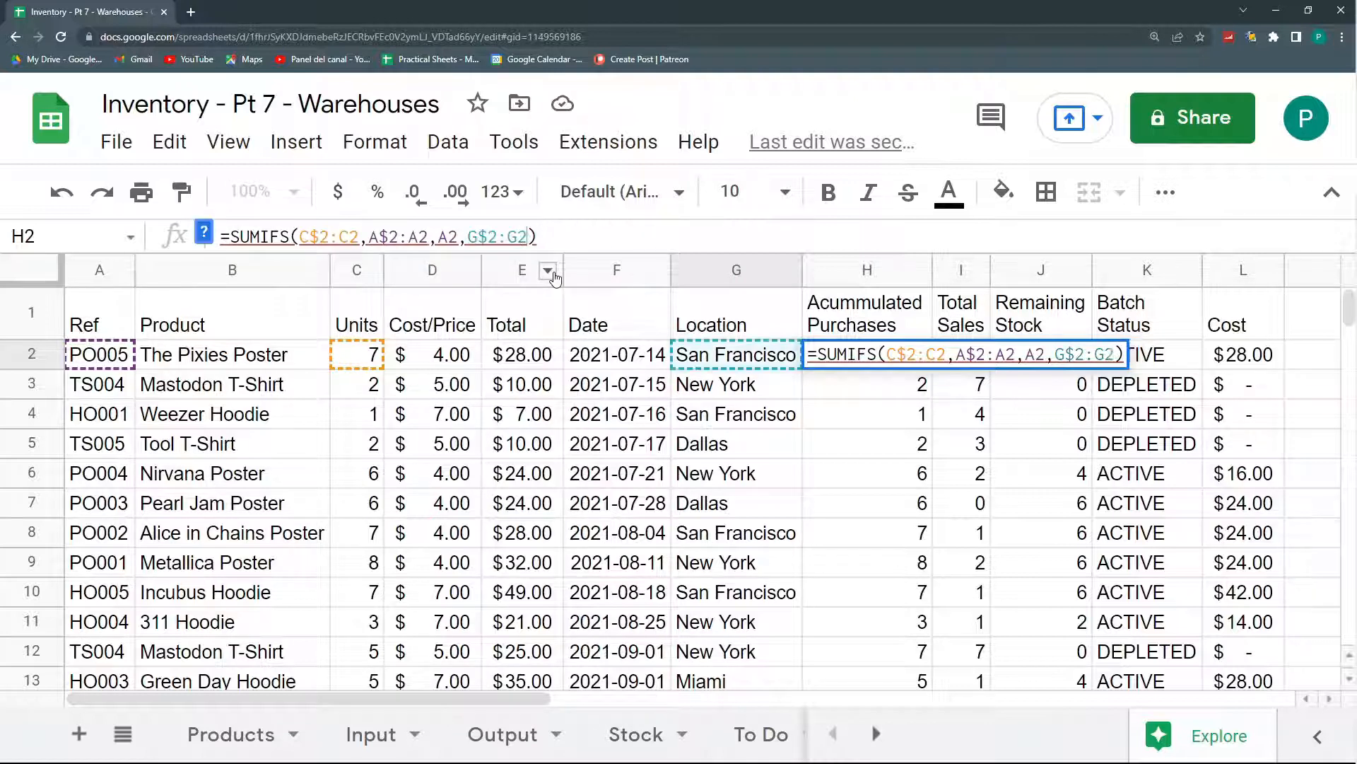
pyautogui.write(',G2')
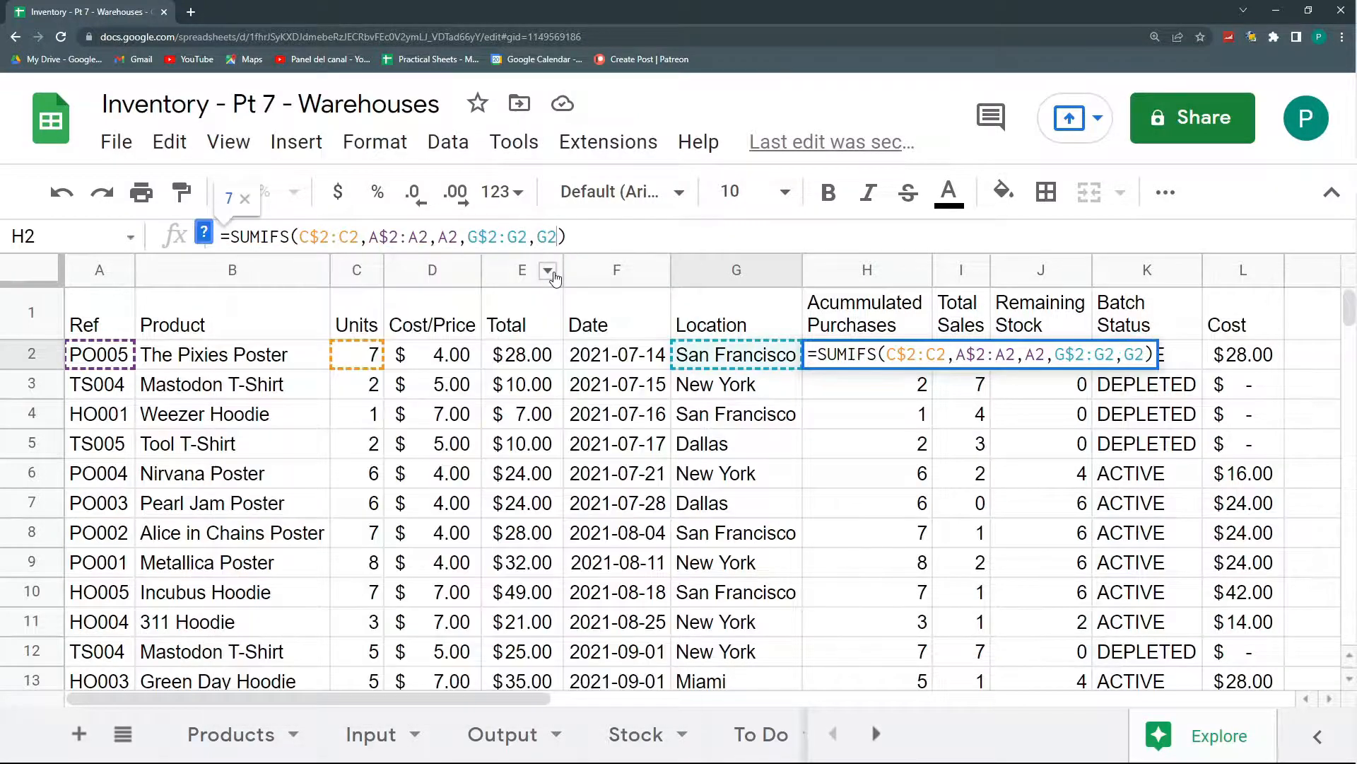
pyautogui.press('Return')
# Fill the Acummulated Purchases formula from H2 down to H20 and check the copied formula
pyautogui.click(912, 369)
pyautogui.moveTo(931, 368); pyautogui.dragTo(903, 551)
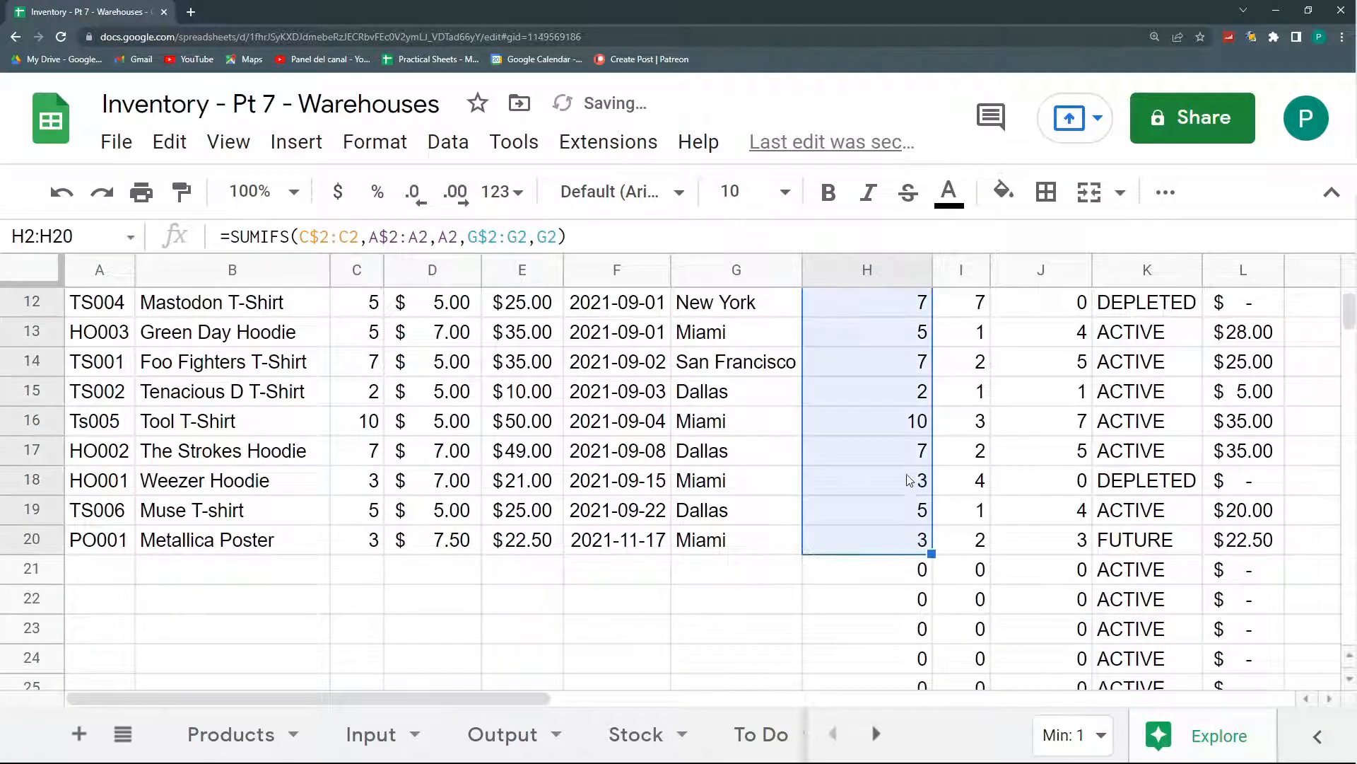
pyautogui.click(914, 541)
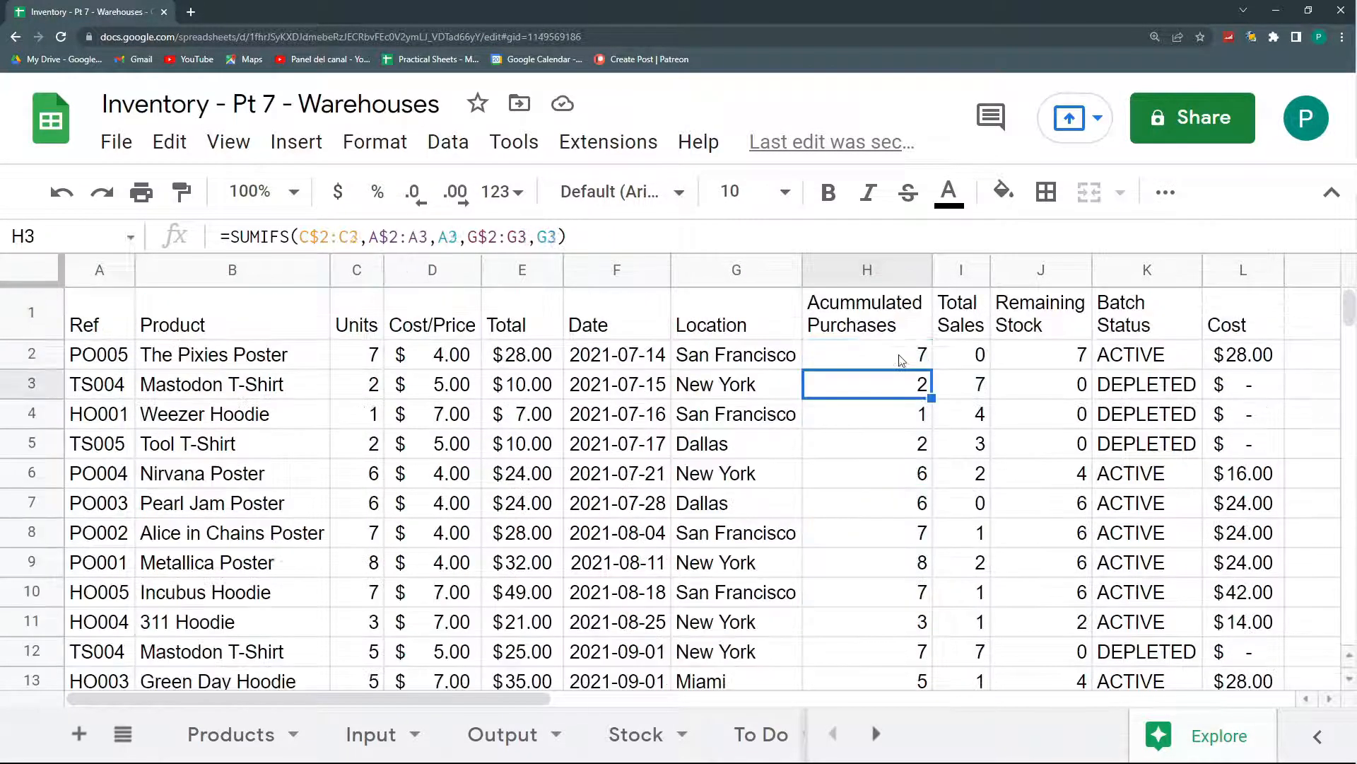
pyautogui.click(899, 356)
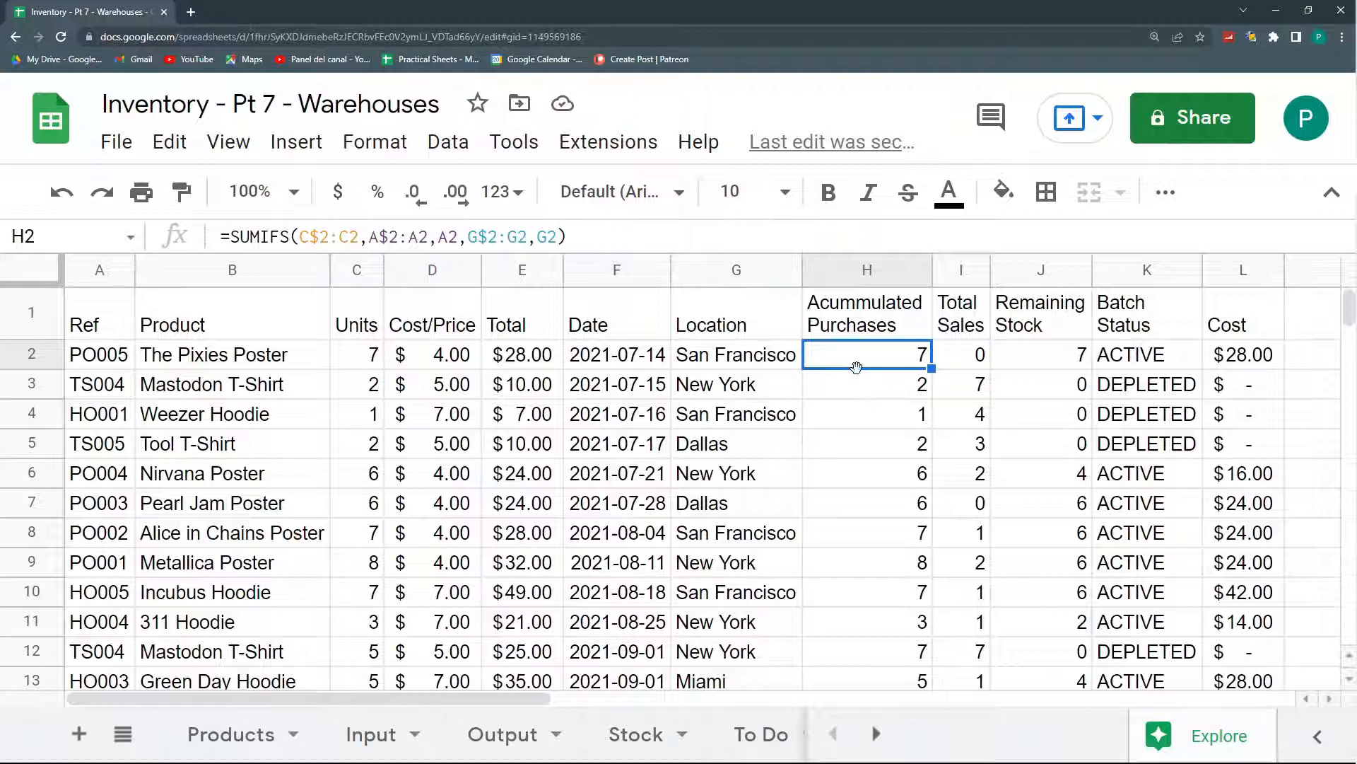
# Select the Total Sales formula in I2 of the FIFO sheet
pyautogui.click(964, 357)
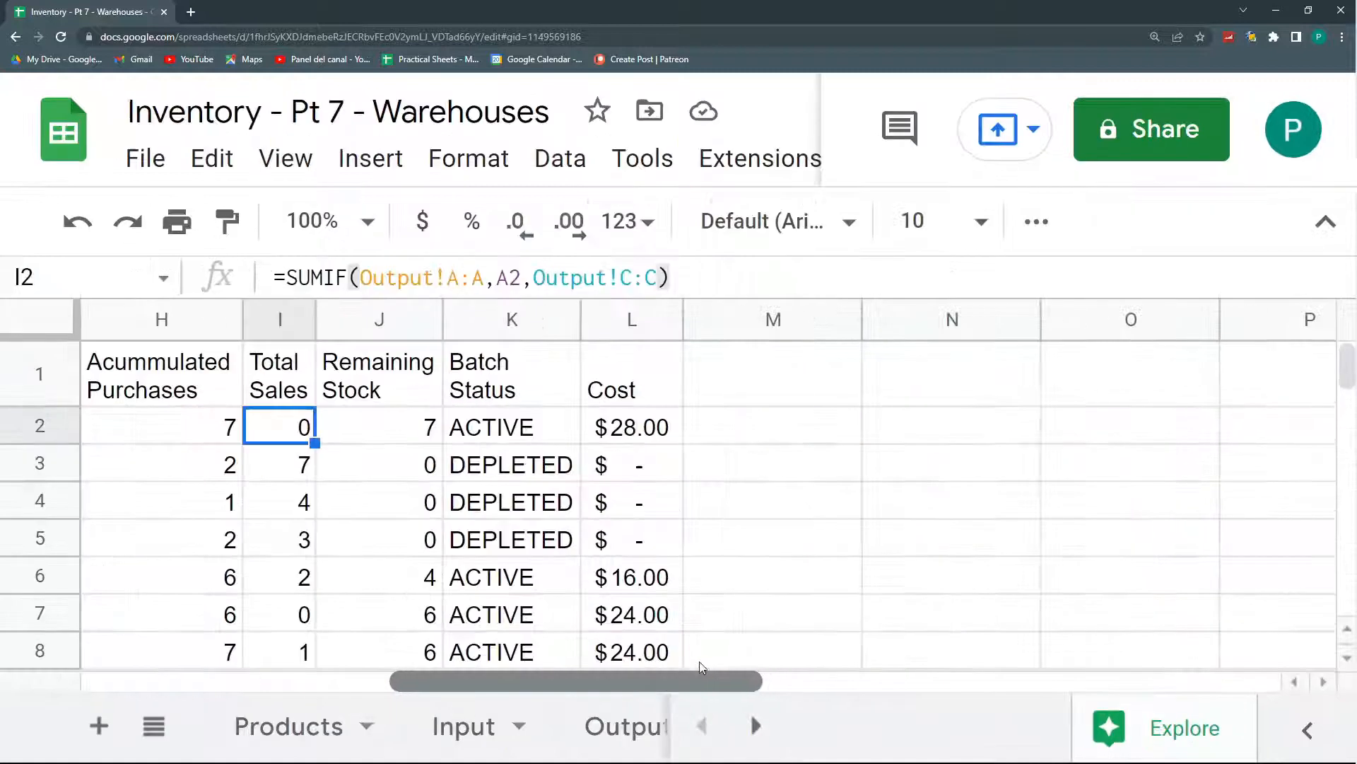
# Convert the Total Sales formula in I2 to SUMIFS, with Output!C:C as the sum range ahead of Output!A:A and A2
pyautogui.moveTo(698, 660); pyautogui.dragTo(654, 657)
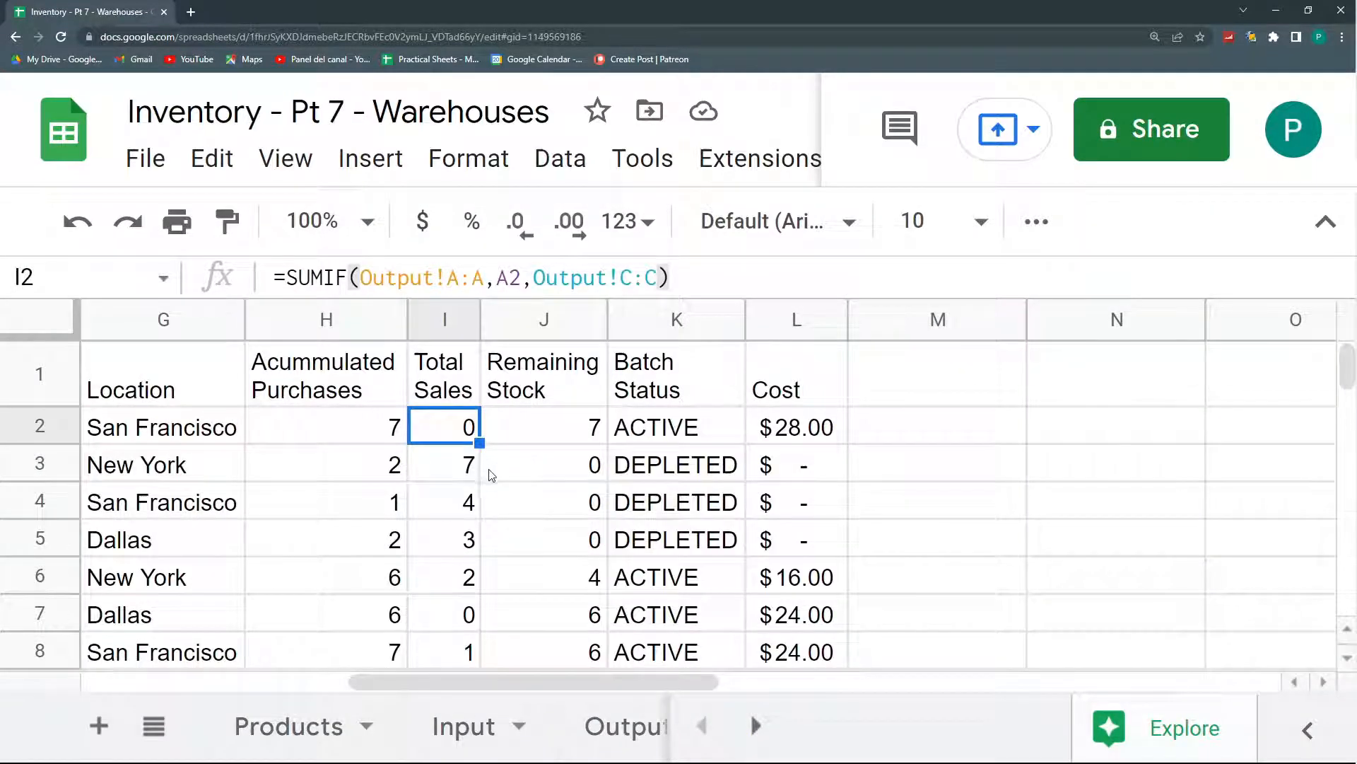
pyautogui.press('F2')
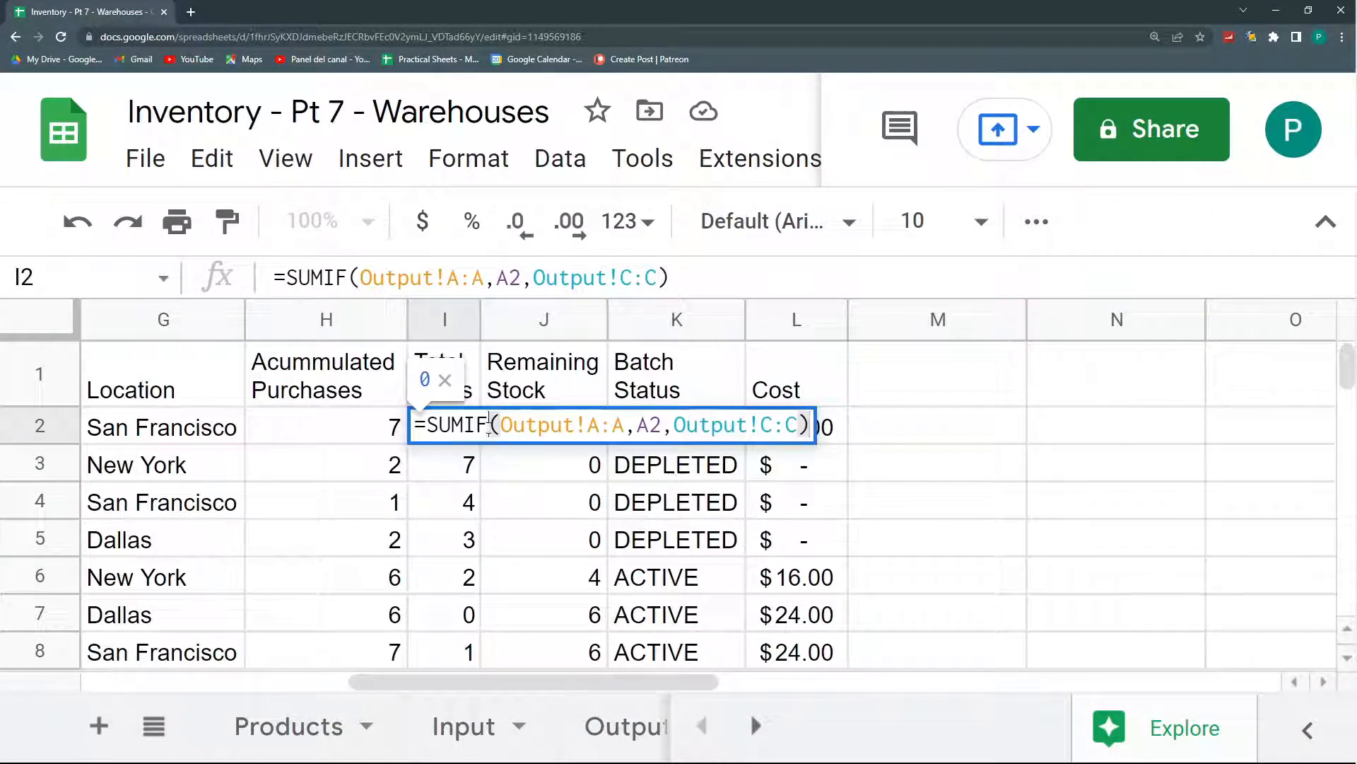
pyautogui.click(490, 425)
pyautogui.write('S')
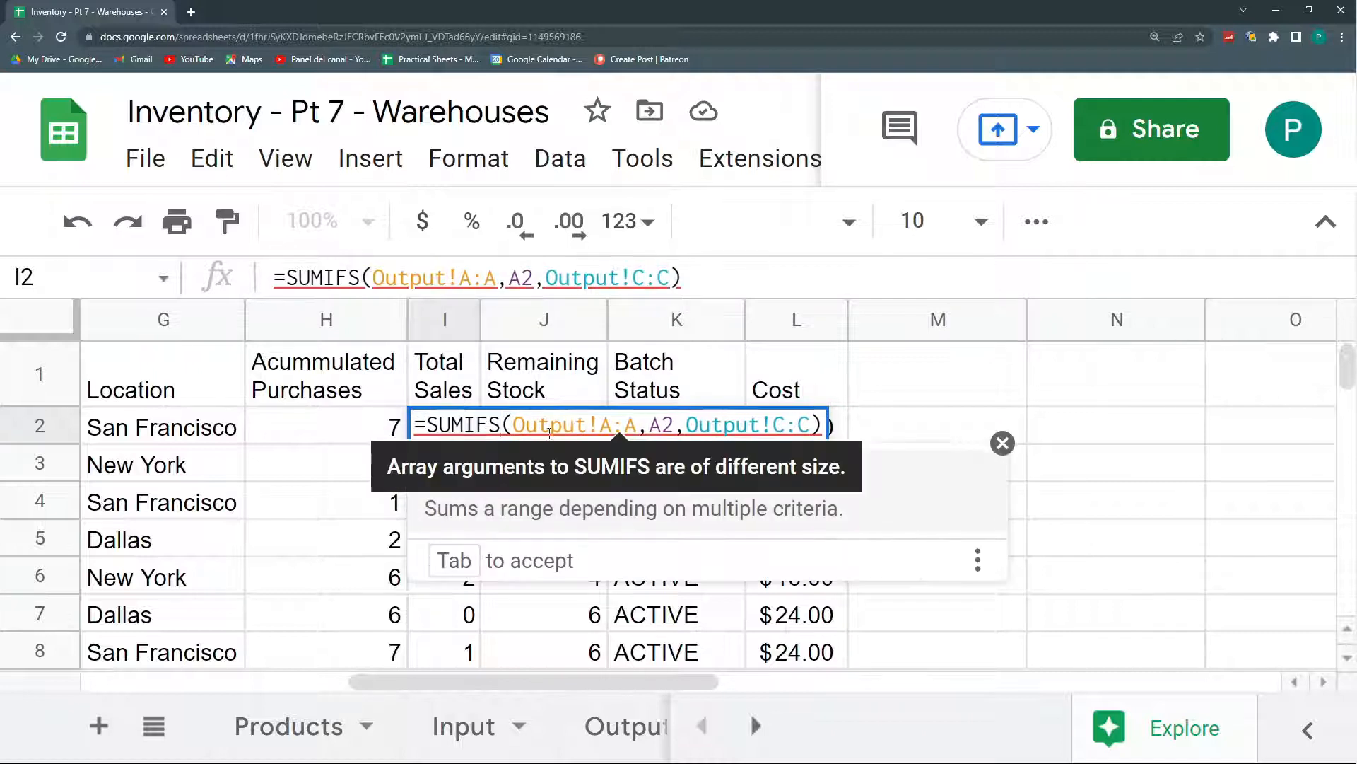
pyautogui.moveTo(812, 424); pyautogui.dragTo(689, 425)
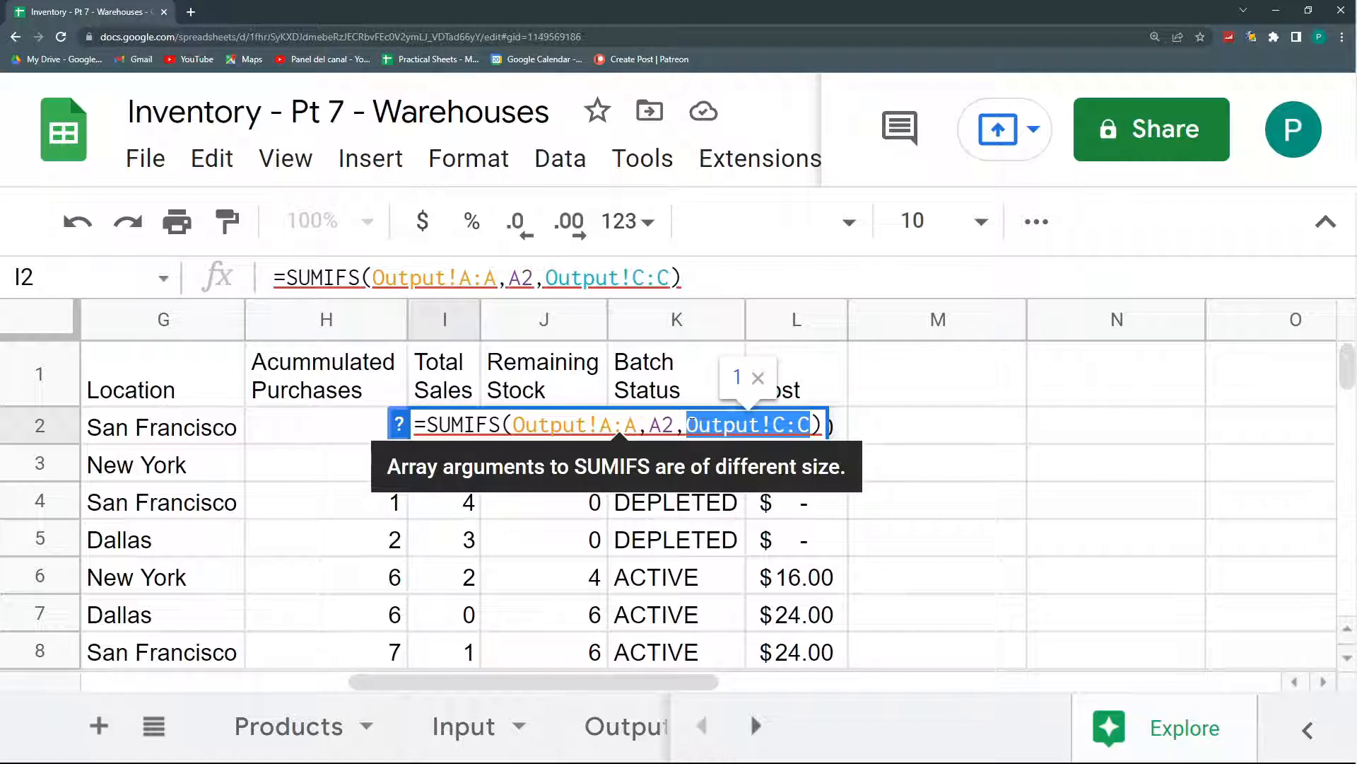
pyautogui.hotkey('ctrl', 'x')
pyautogui.click(518, 426)
pyautogui.hotkey('ctrl', 'v')
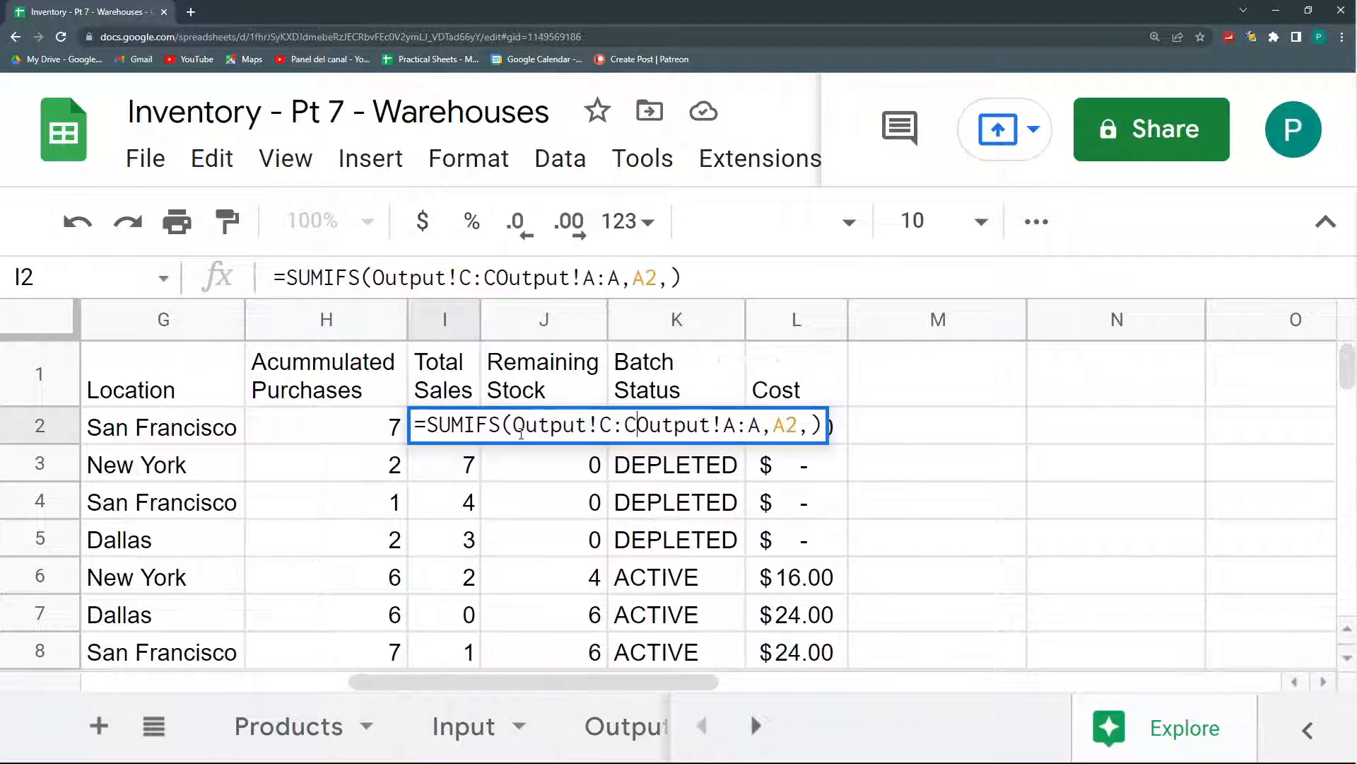
pyautogui.write(',')
pyautogui.click(823, 428)
pyautogui.press('BackSpace')
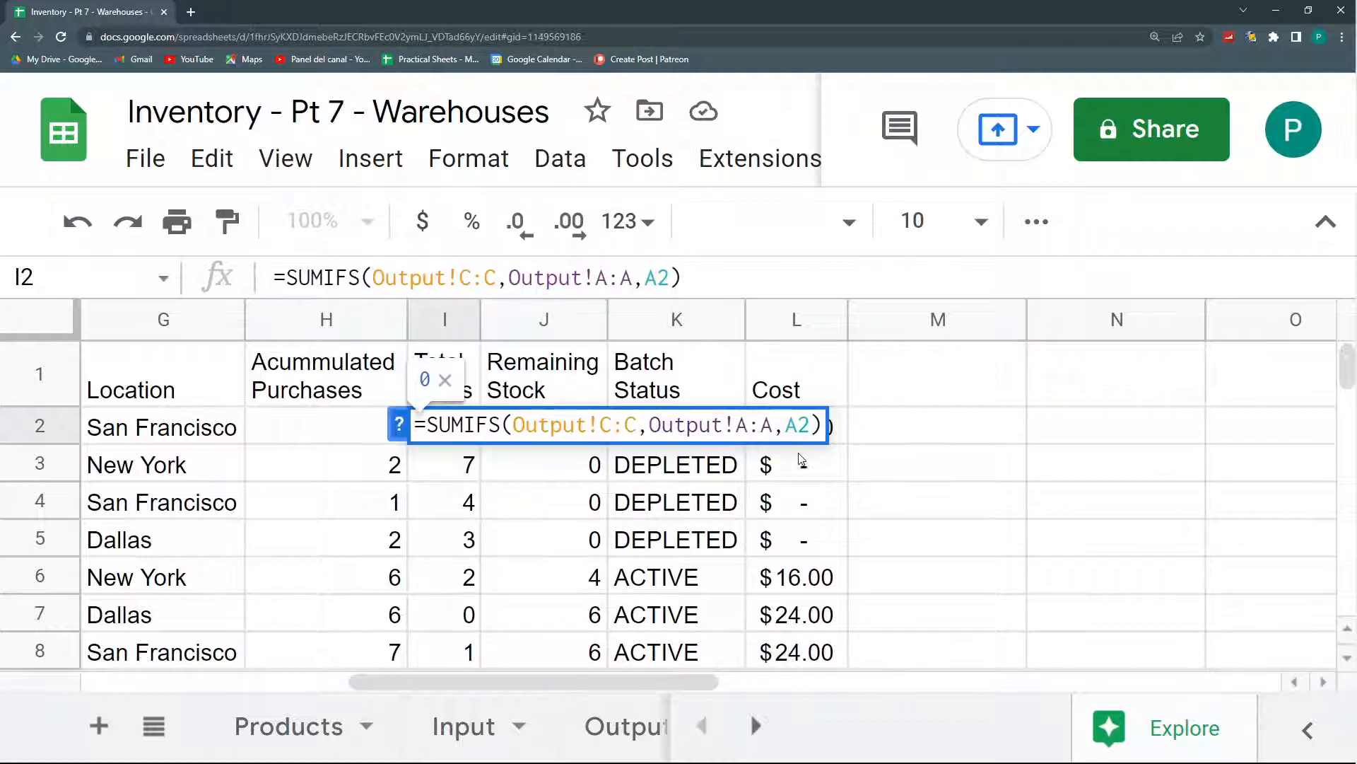
# Add a location condition to the I2 SUMIFS formula, matching Output!G:G against G2
pyautogui.write(',')
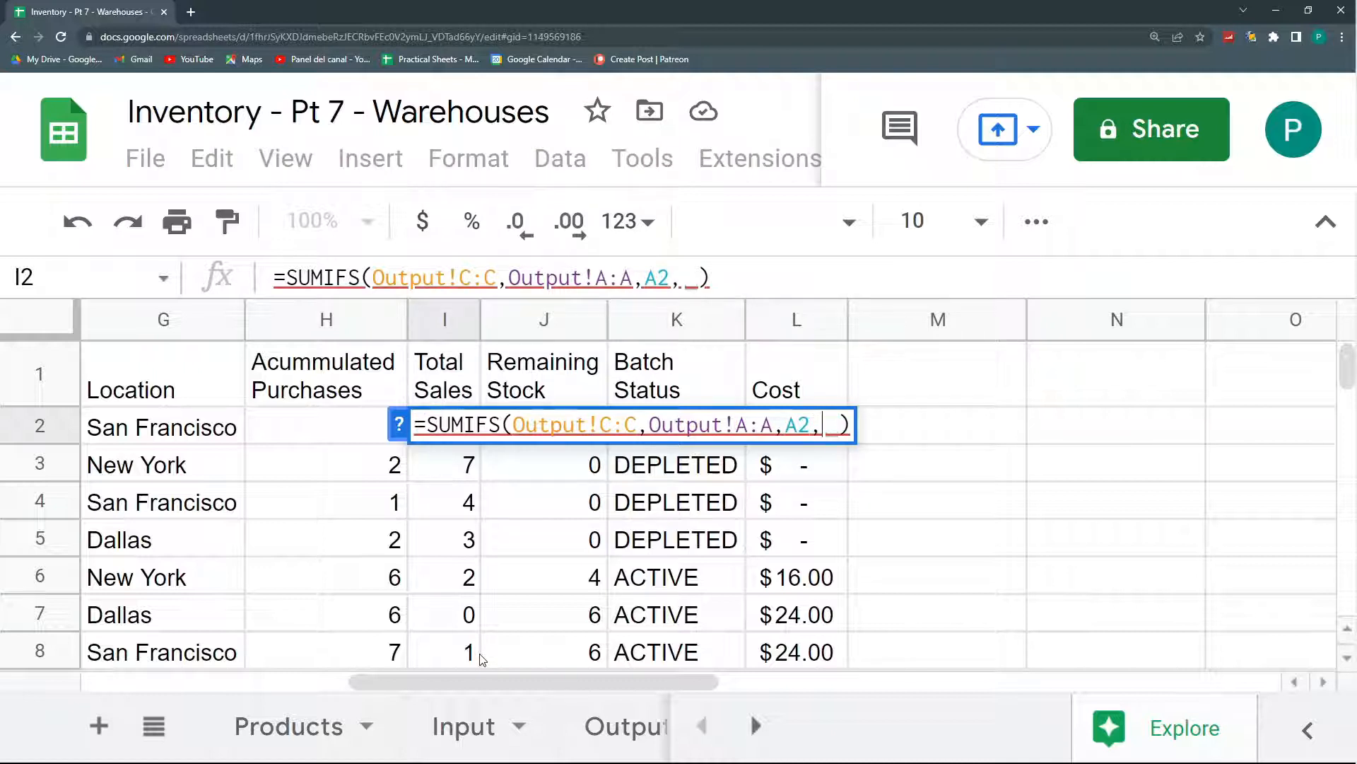
pyautogui.click(613, 728)
pyautogui.click(1067, 319)
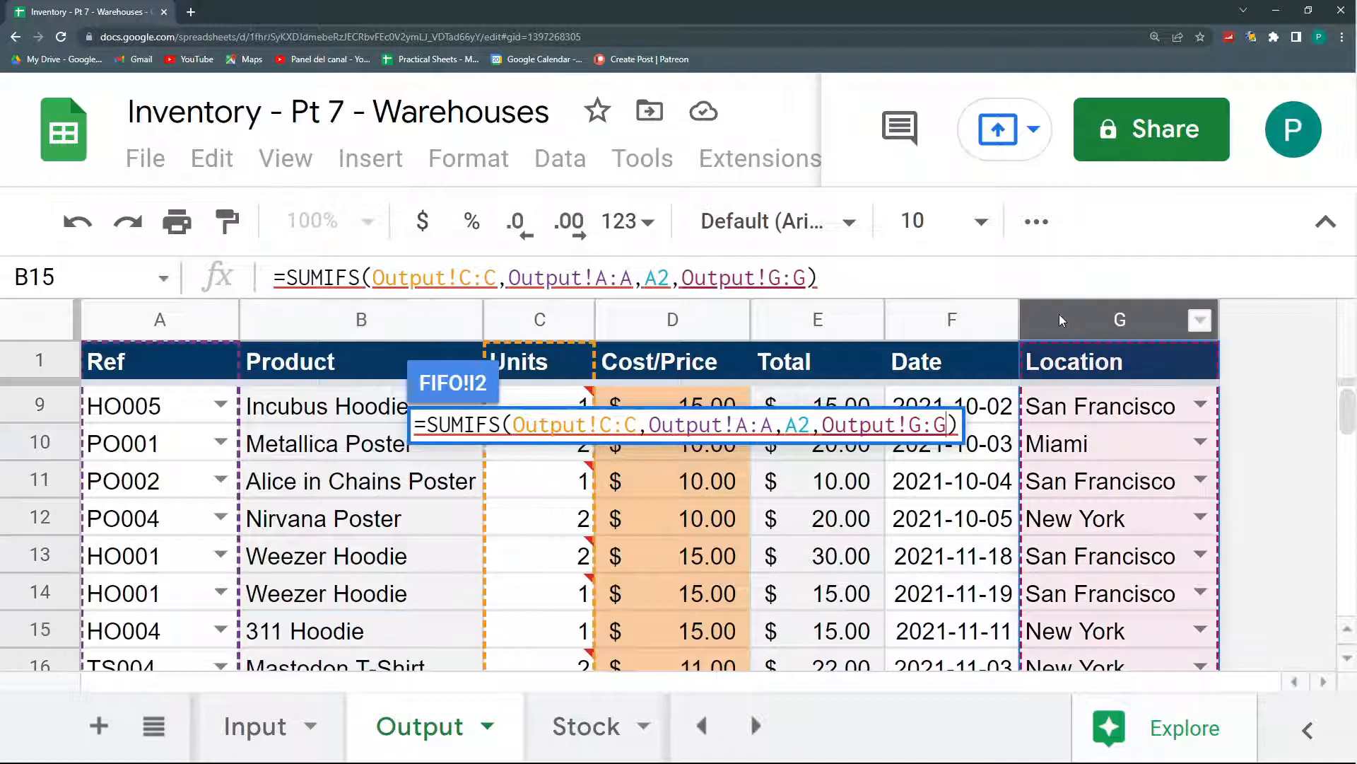
pyautogui.write(',')
pyautogui.click(755, 725)
pyautogui.click(563, 728)
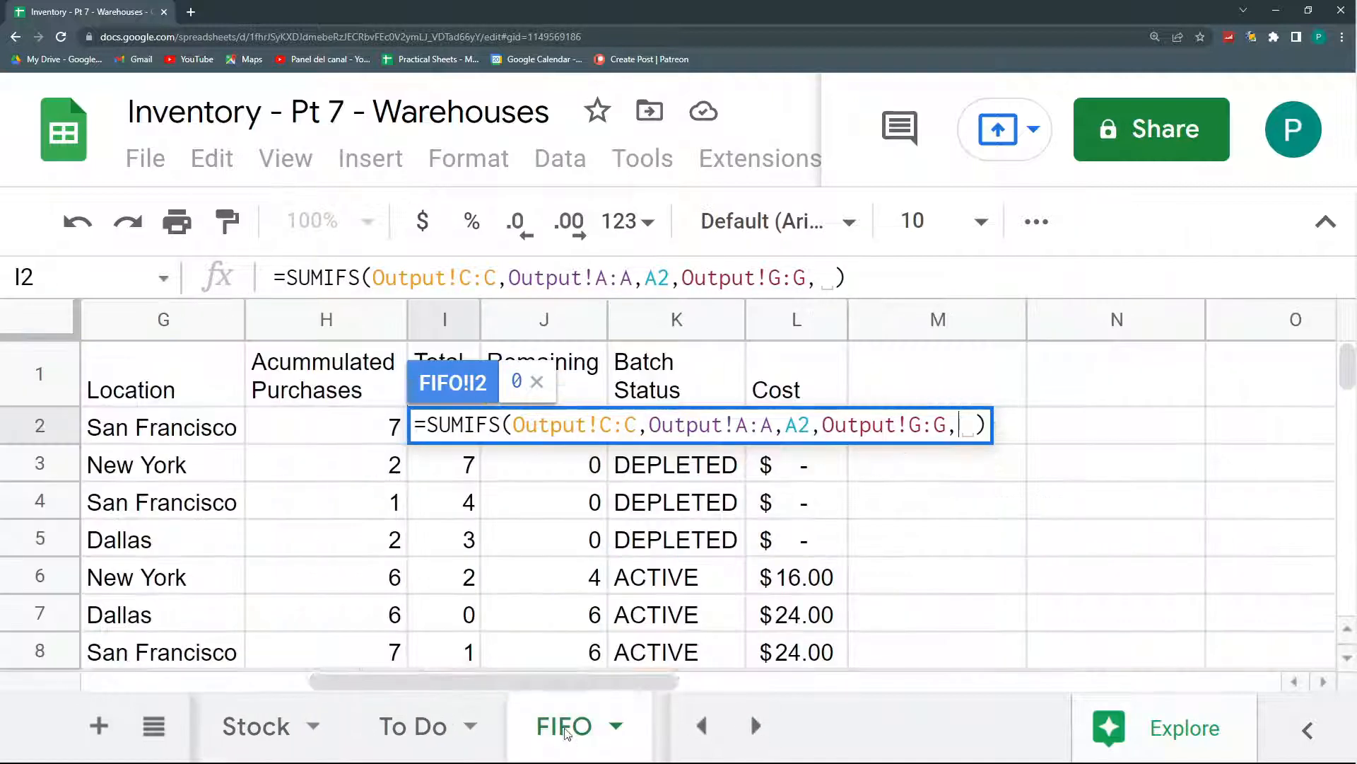
pyautogui.click(216, 430)
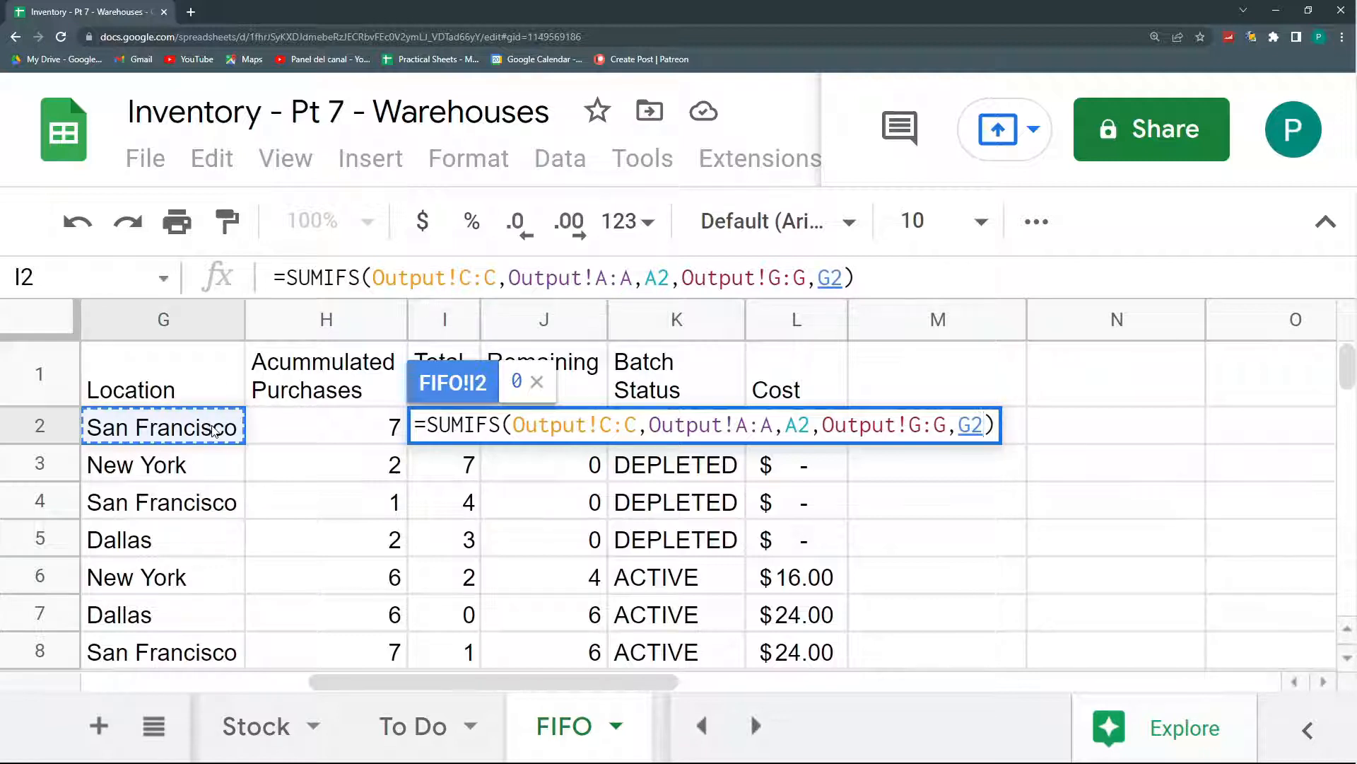
pyautogui.press('Return')
# Fill the I2 formula down the whole Total Sales column and return to the start of the column
pyautogui.click(478, 439)
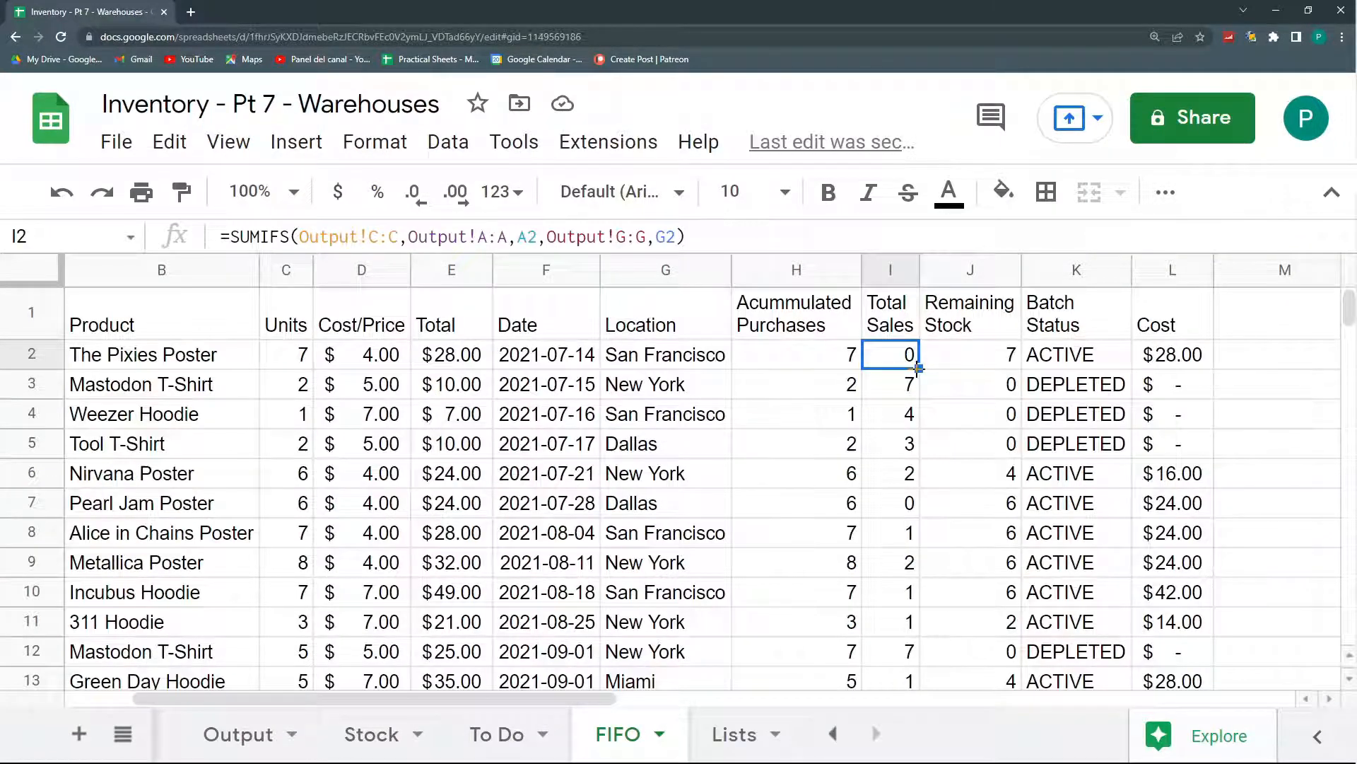
pyautogui.doubleClick(918, 367)
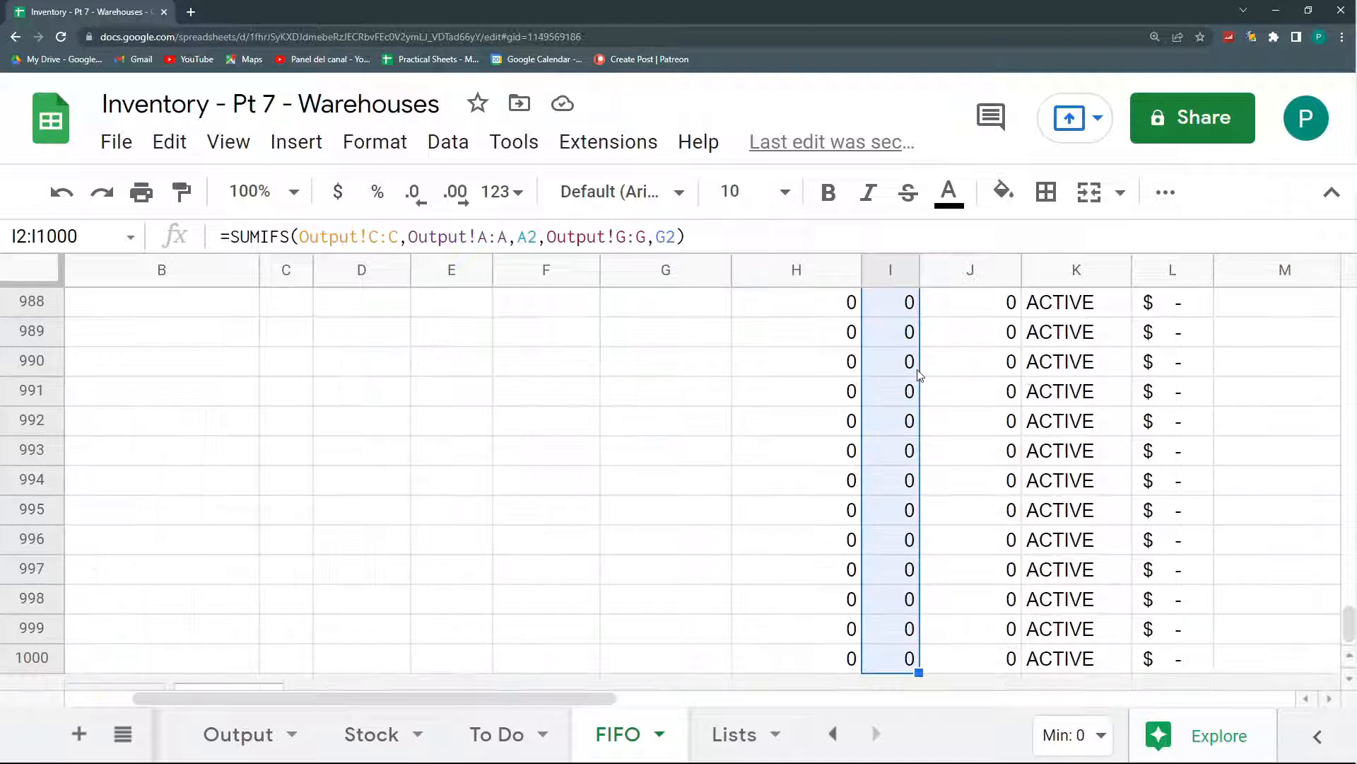
pyautogui.hotkey('ctrl', 'Up')
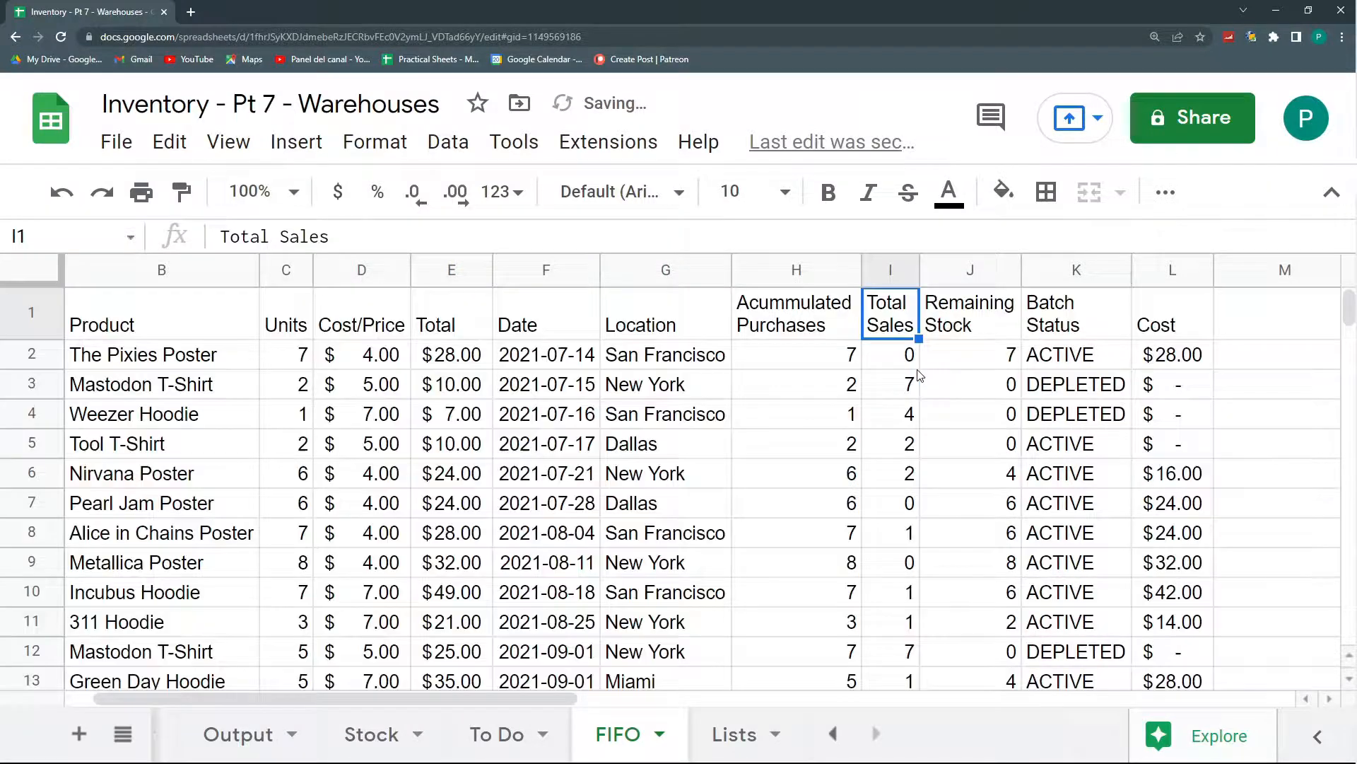
# Examine the FIFO formulas for Remaining Stock, Batch Status and Cost, including K20, and the dollar-column formulas in F3 and F4 of the Stock sheet
pyautogui.click(983, 355)
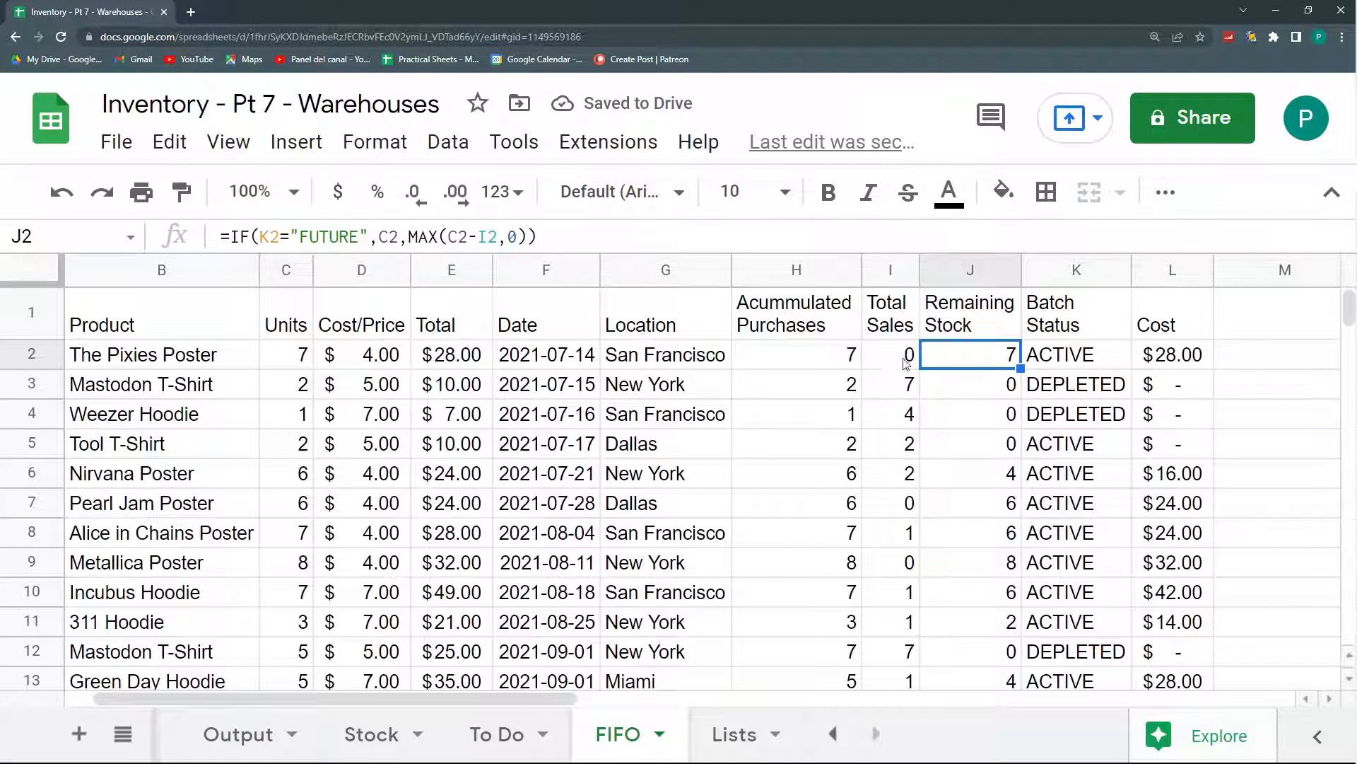
pyautogui.click(1065, 356)
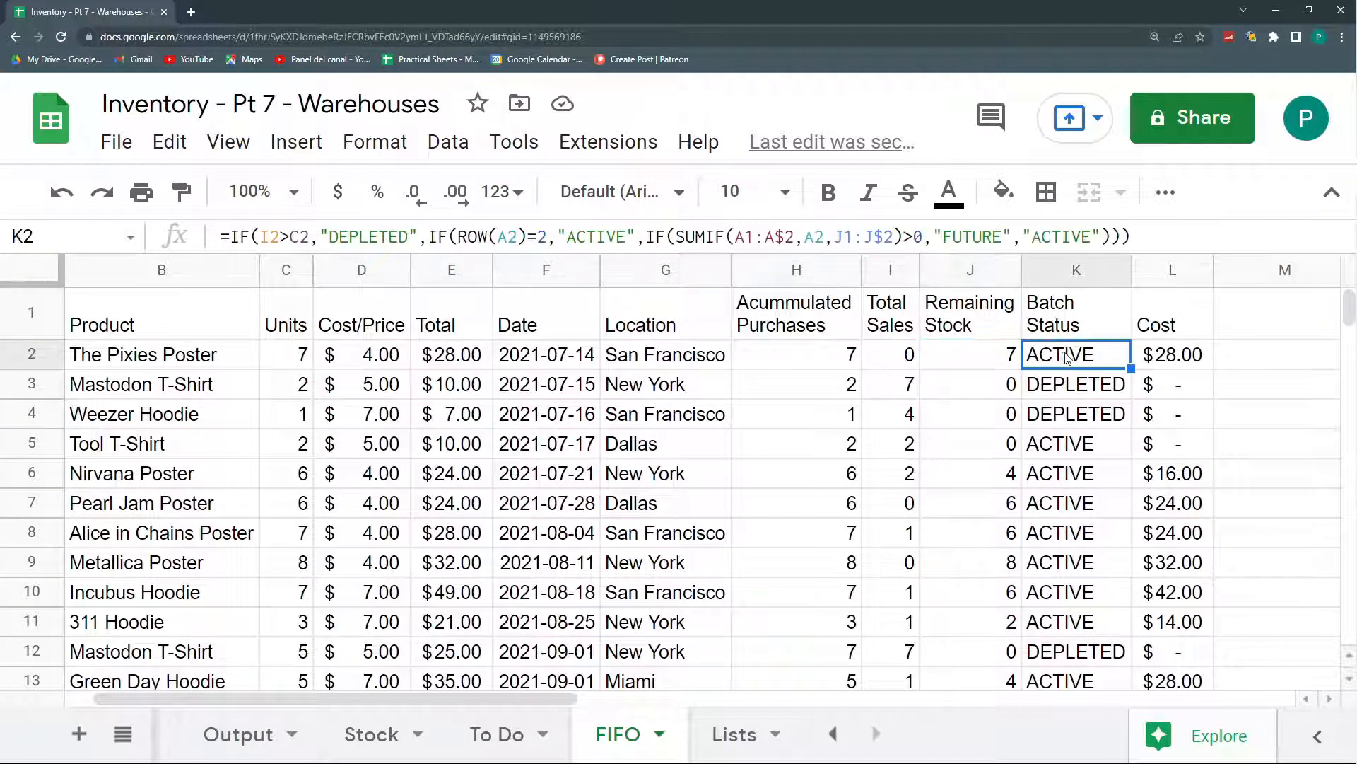
pyautogui.click(1176, 359)
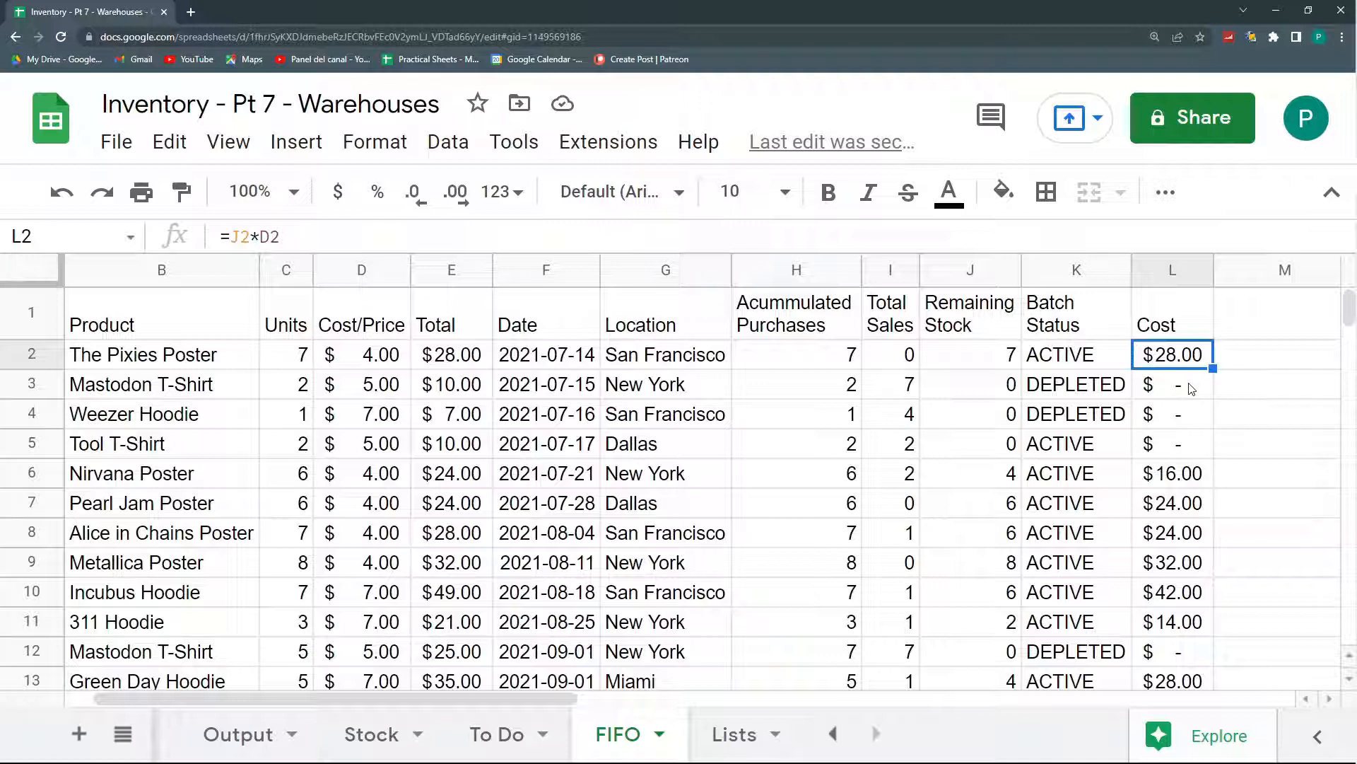
pyautogui.scroll(-3, 1192, 388)
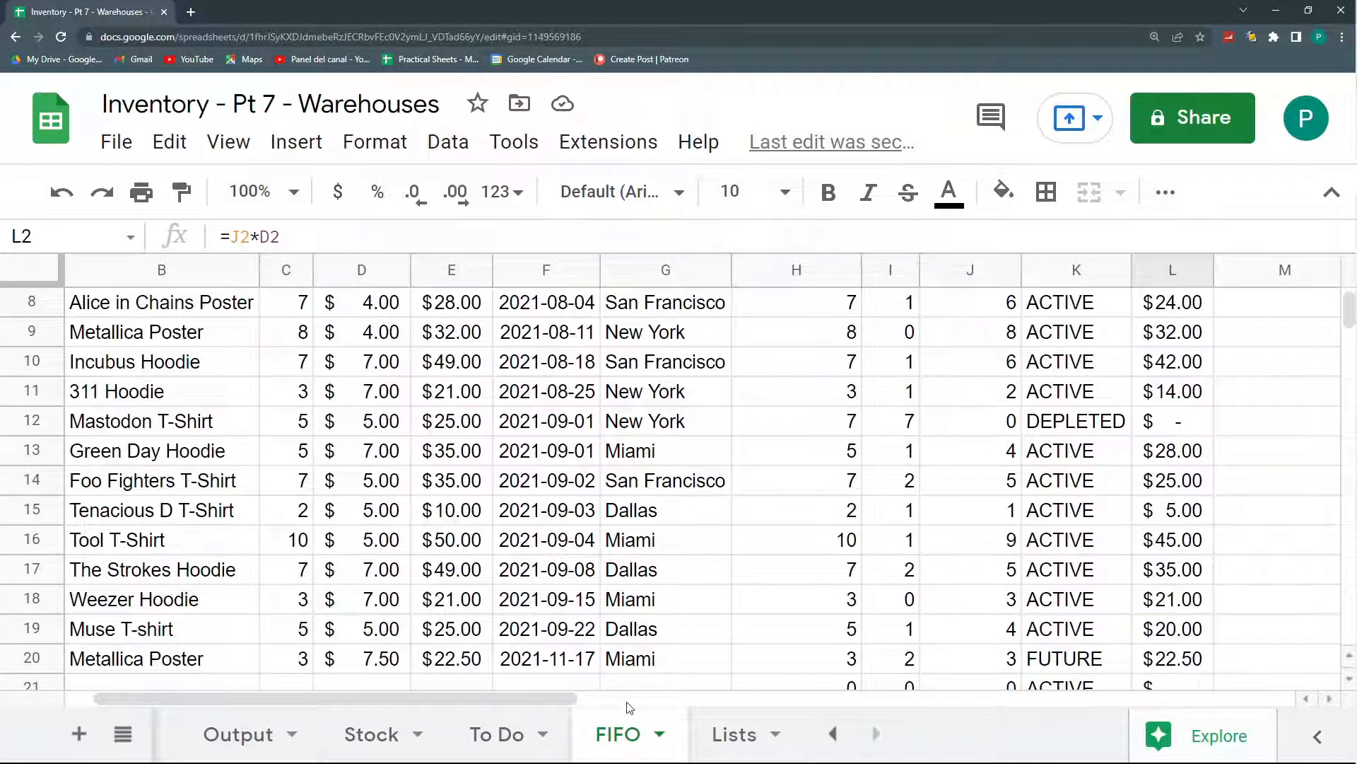
pyautogui.scroll(-2, 1054, 514)
pyautogui.click(1054, 514)
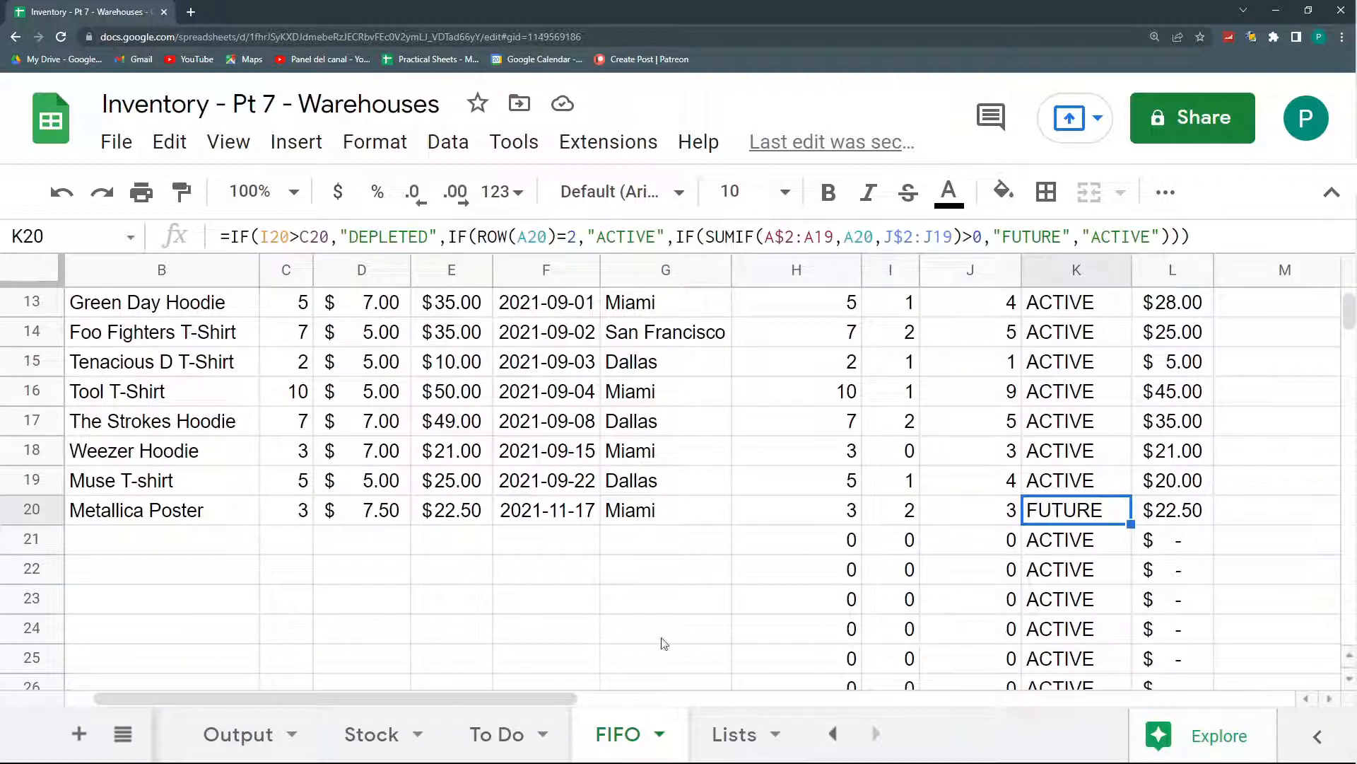
pyautogui.click(832, 734)
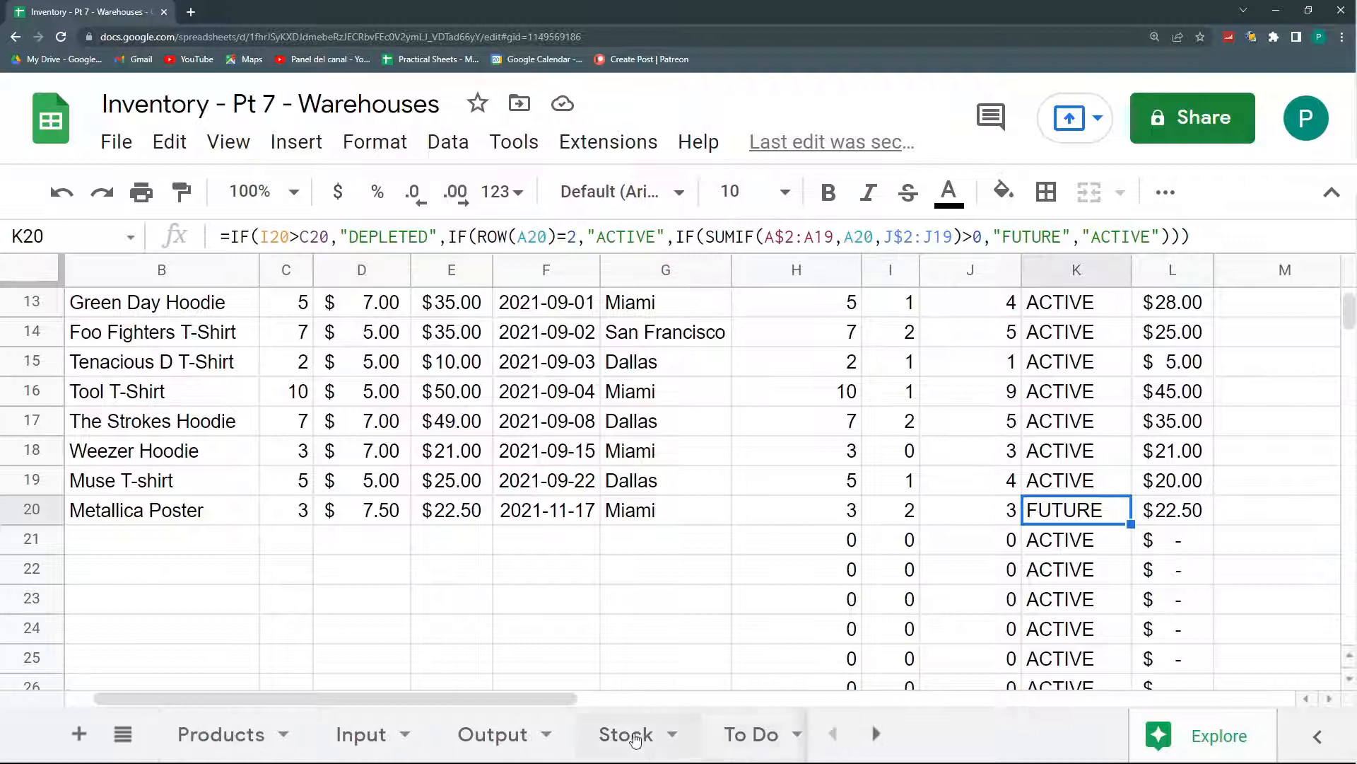
pyautogui.click(628, 736)
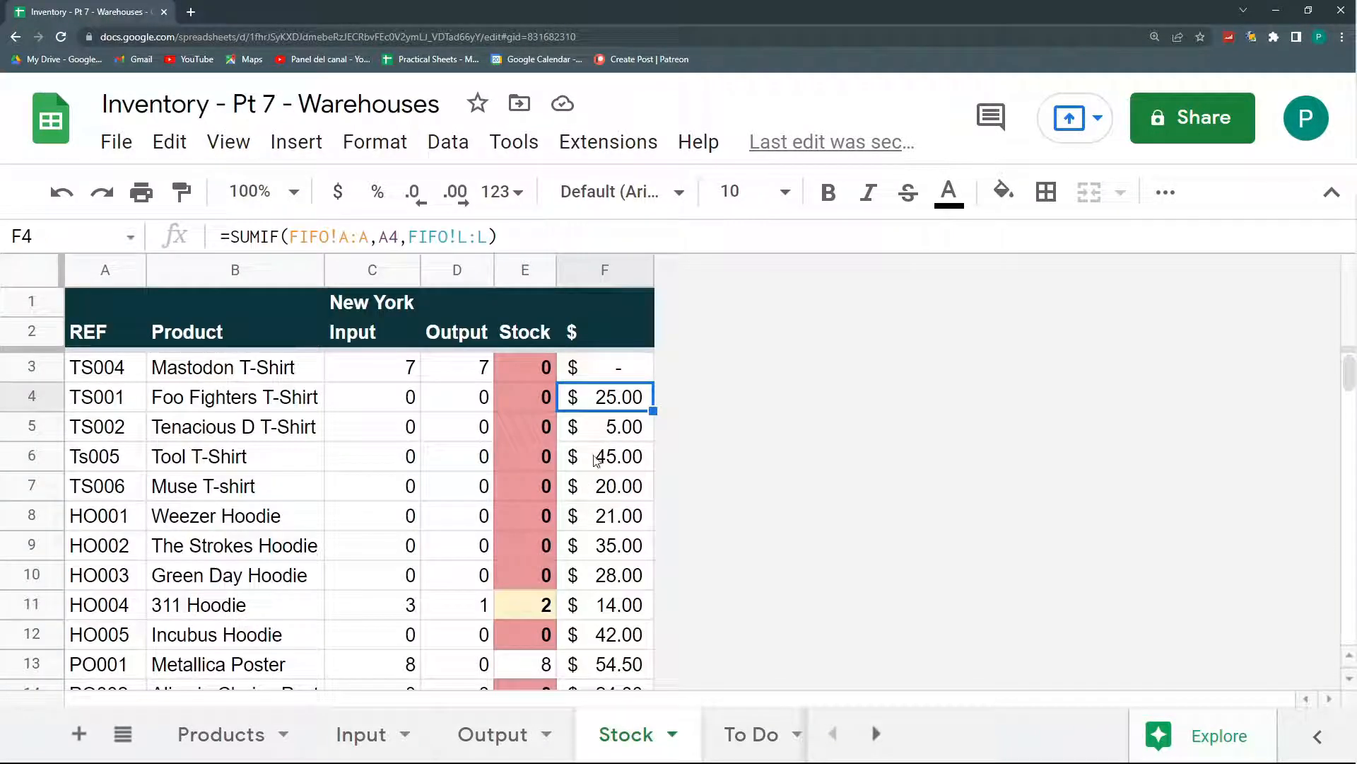
pyautogui.click(608, 374)
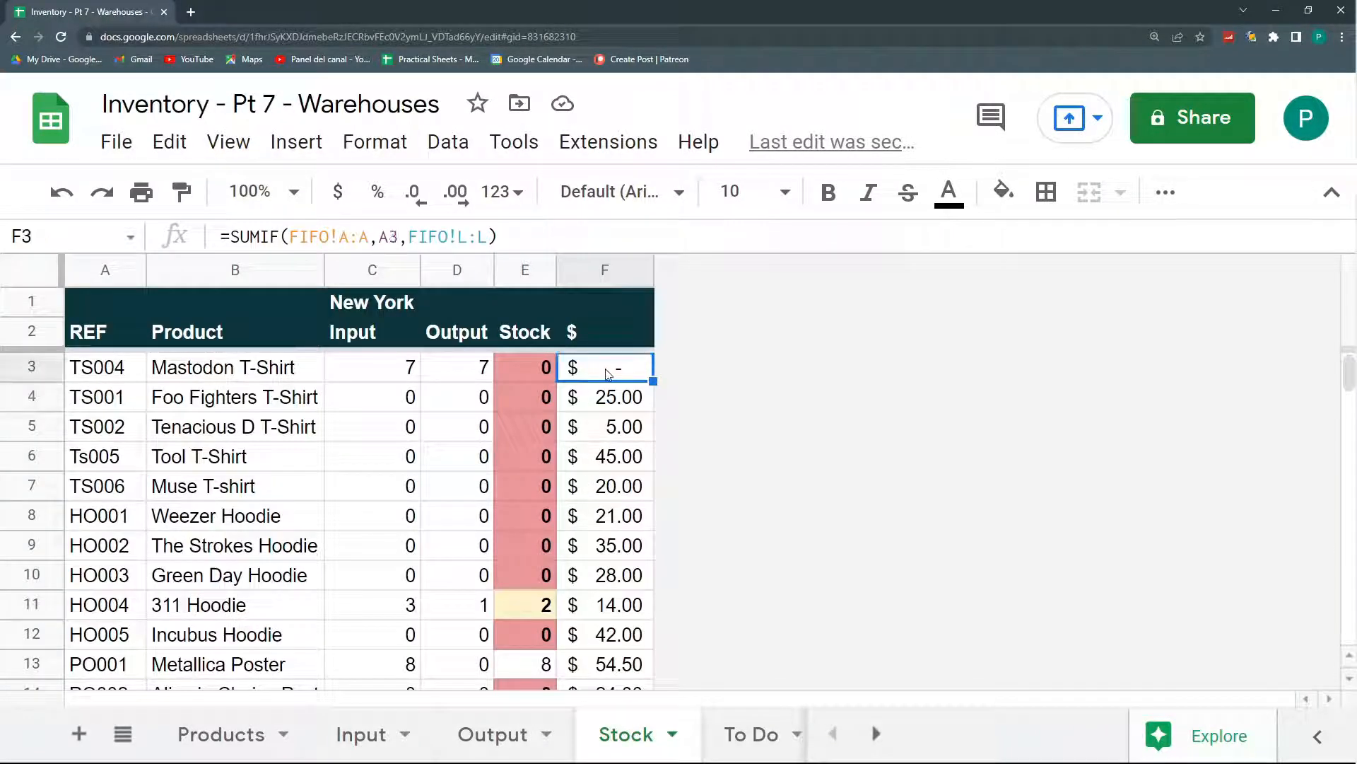
pyautogui.click(620, 394)
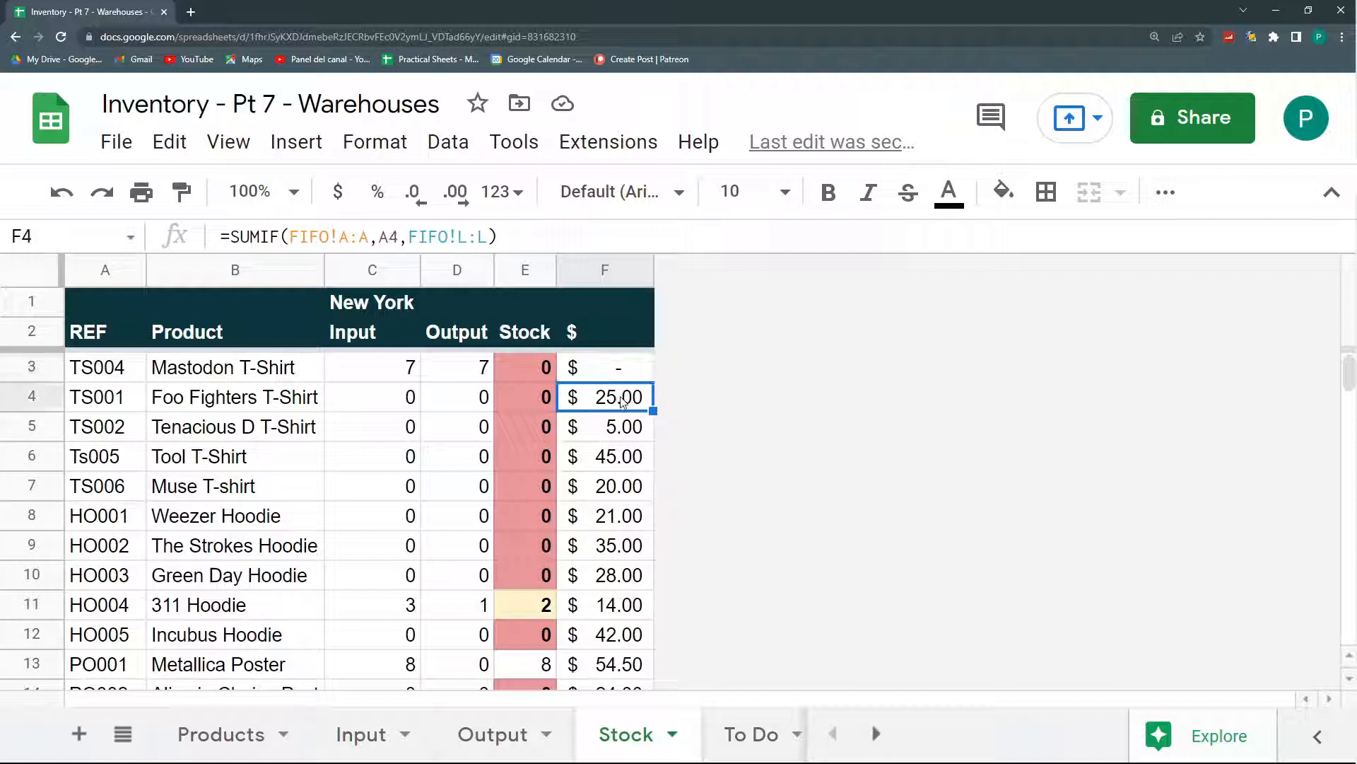
pyautogui.click(616, 370)
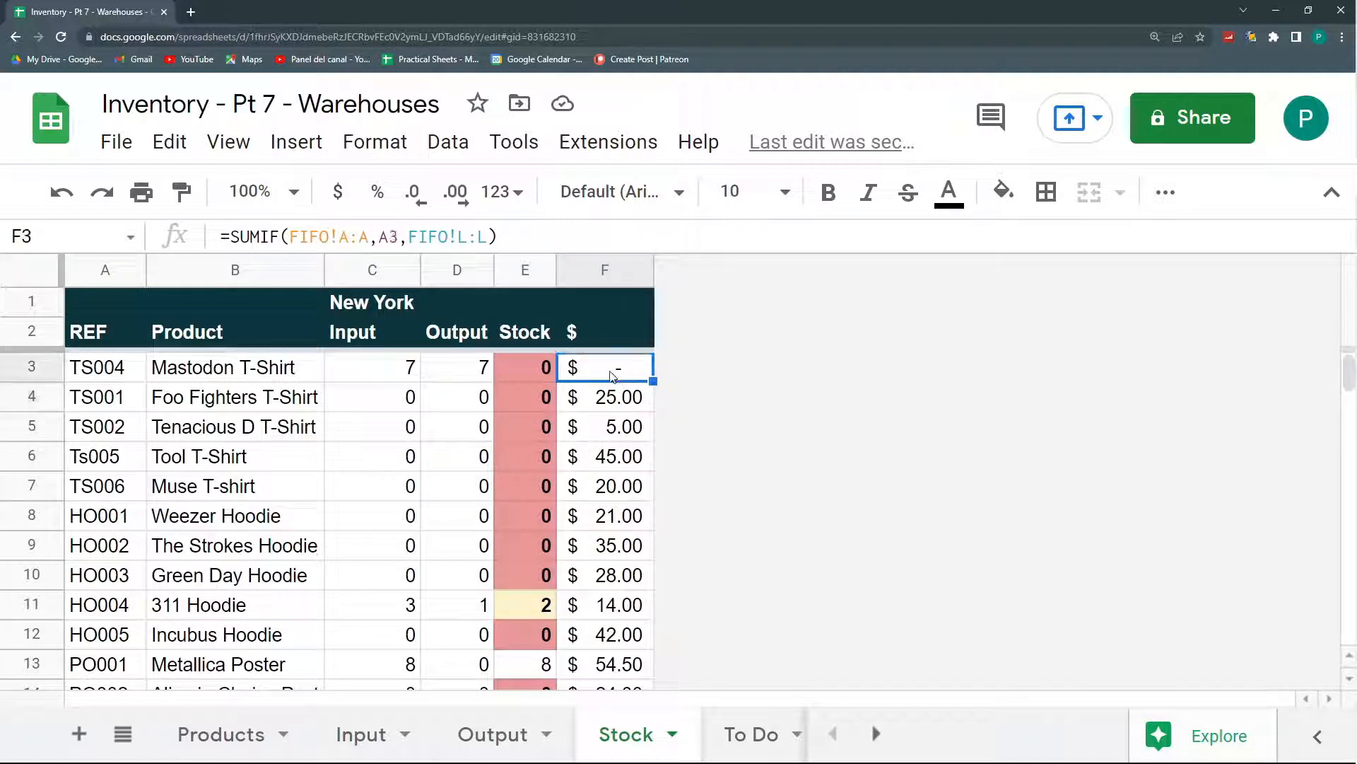
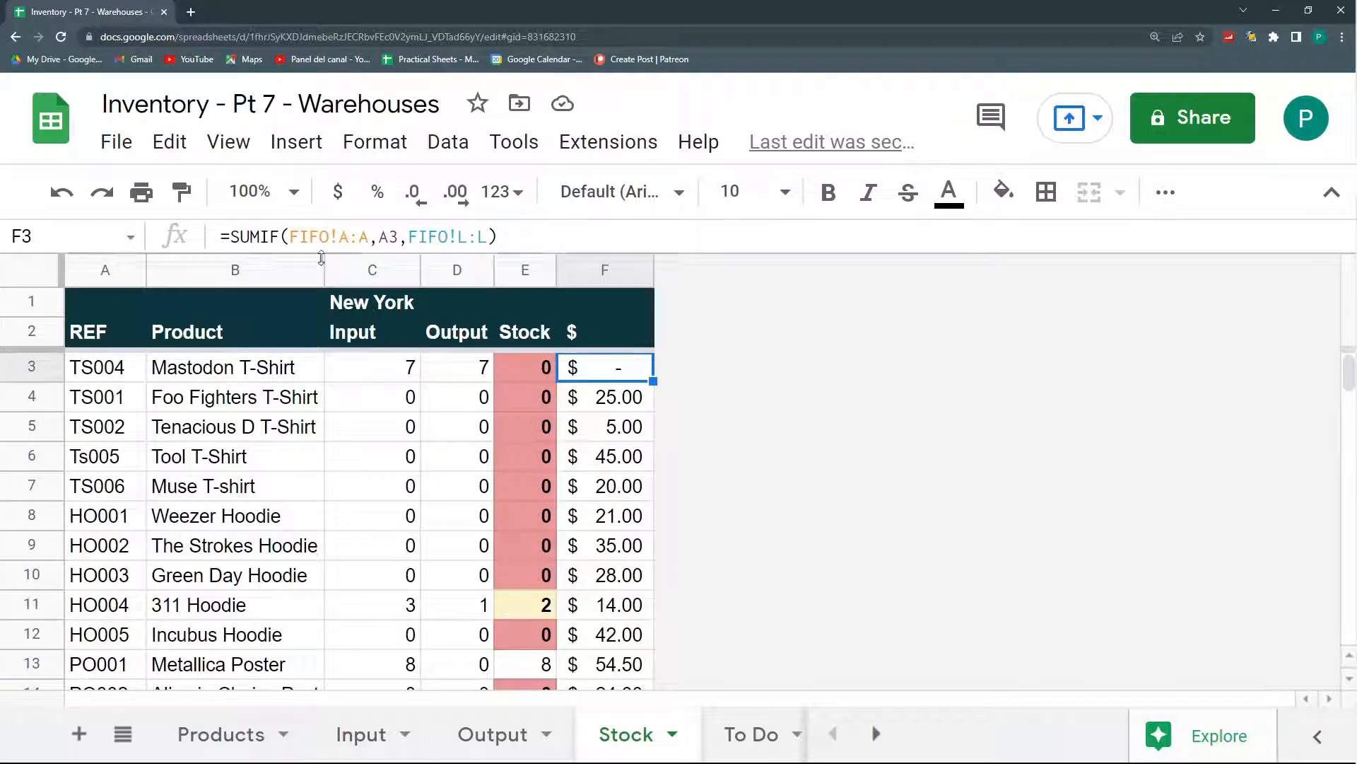
# Convert the Stock sheet's F3 formula to SUMIFS, with FIFO!L:L as the sum range ahead of FIFO!A:A and A3
pyautogui.hotkey('ctrl', '+')
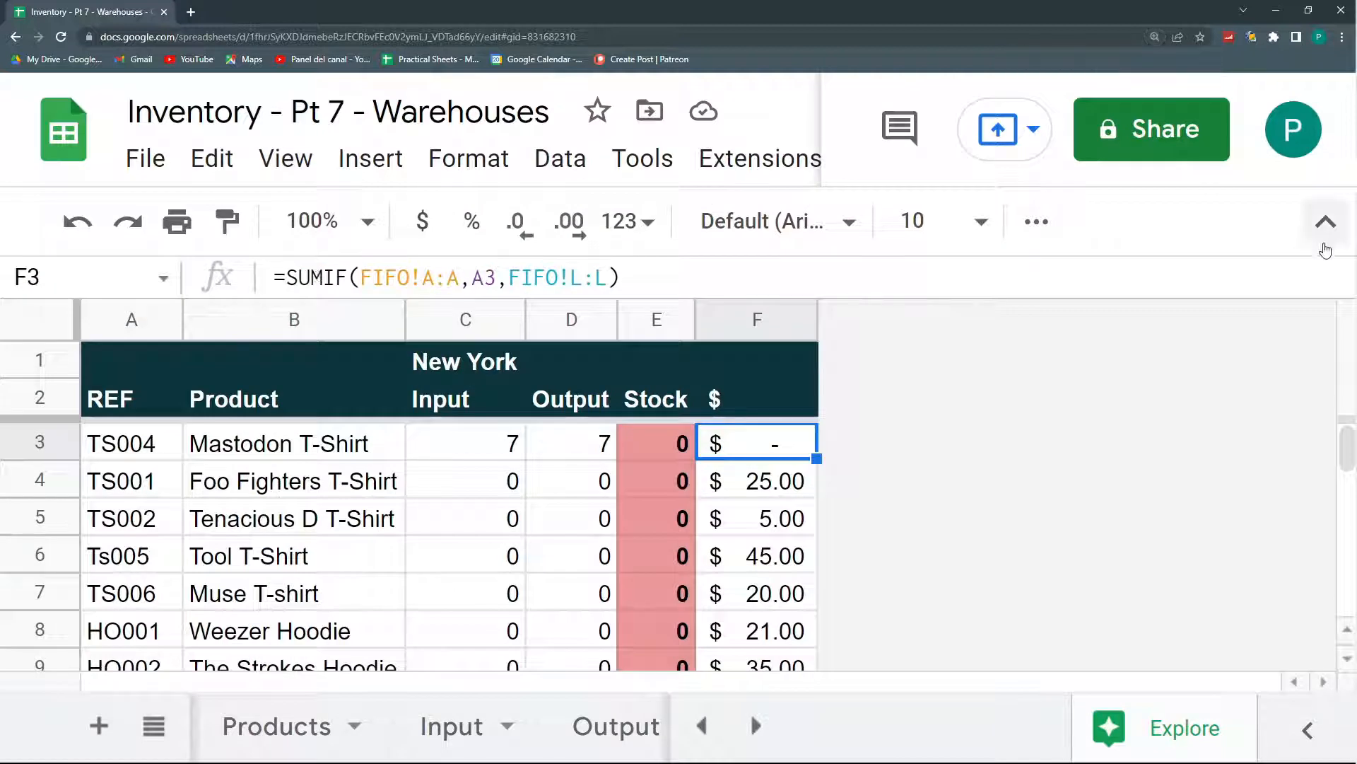
pyautogui.click(1325, 222)
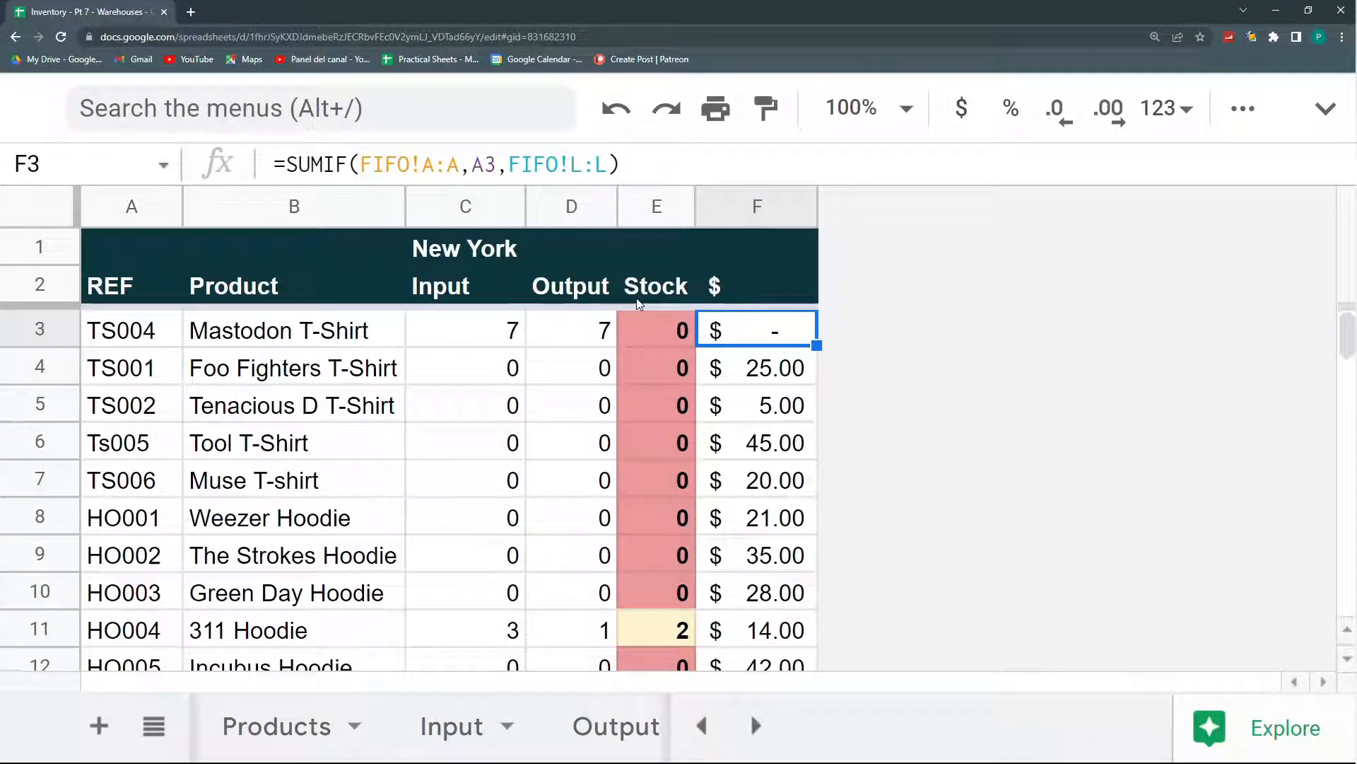
pyautogui.doubleClick(750, 333)
pyautogui.write('S')
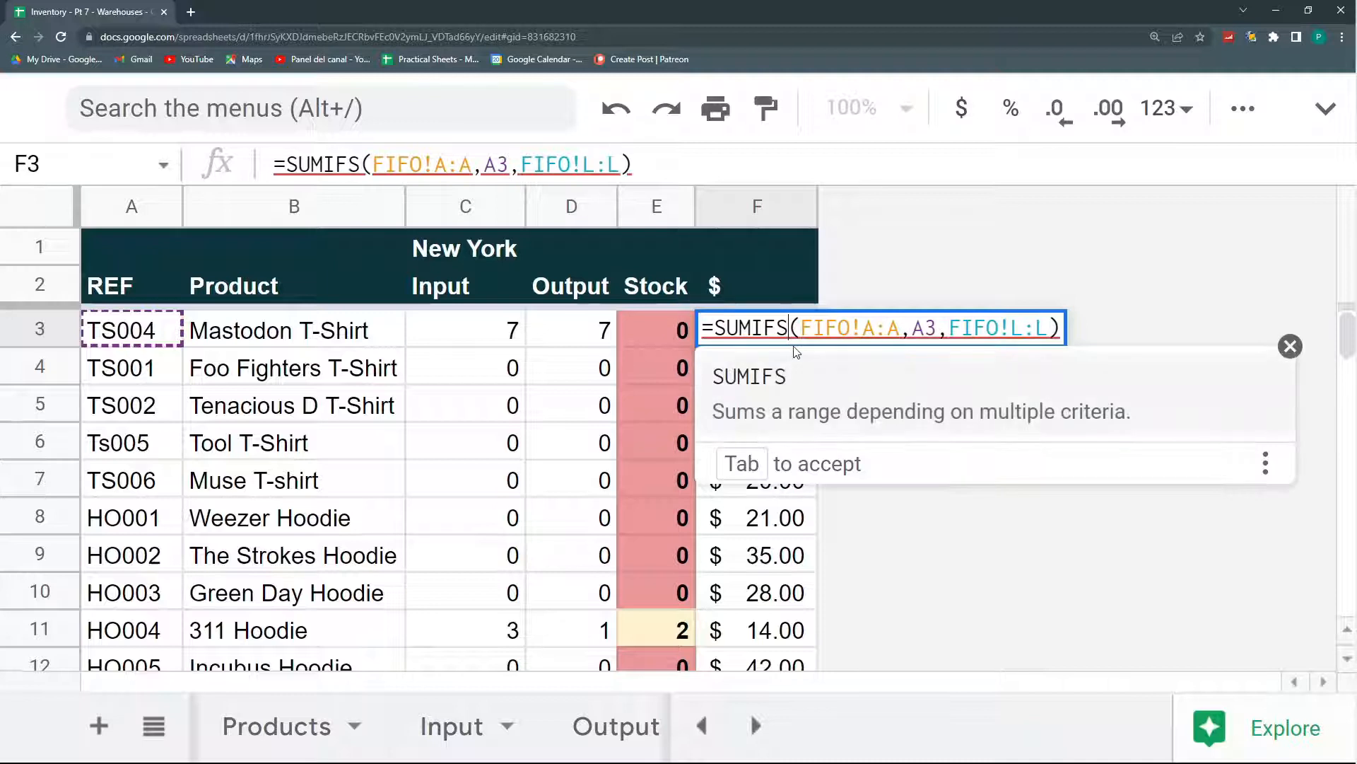
pyautogui.moveTo(1049, 327); pyautogui.dragTo(948, 322)
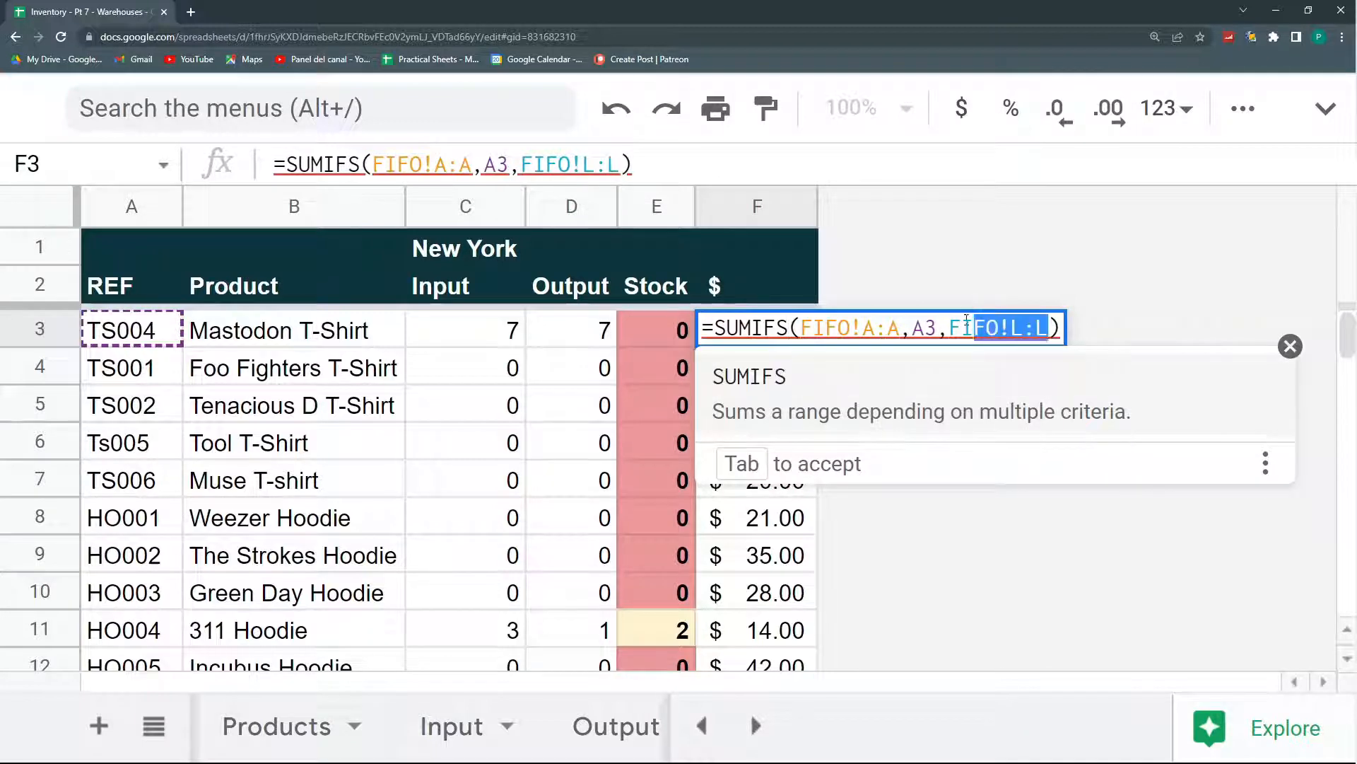
pyautogui.hotkey('ctrl', 'x')
pyautogui.click(799, 327)
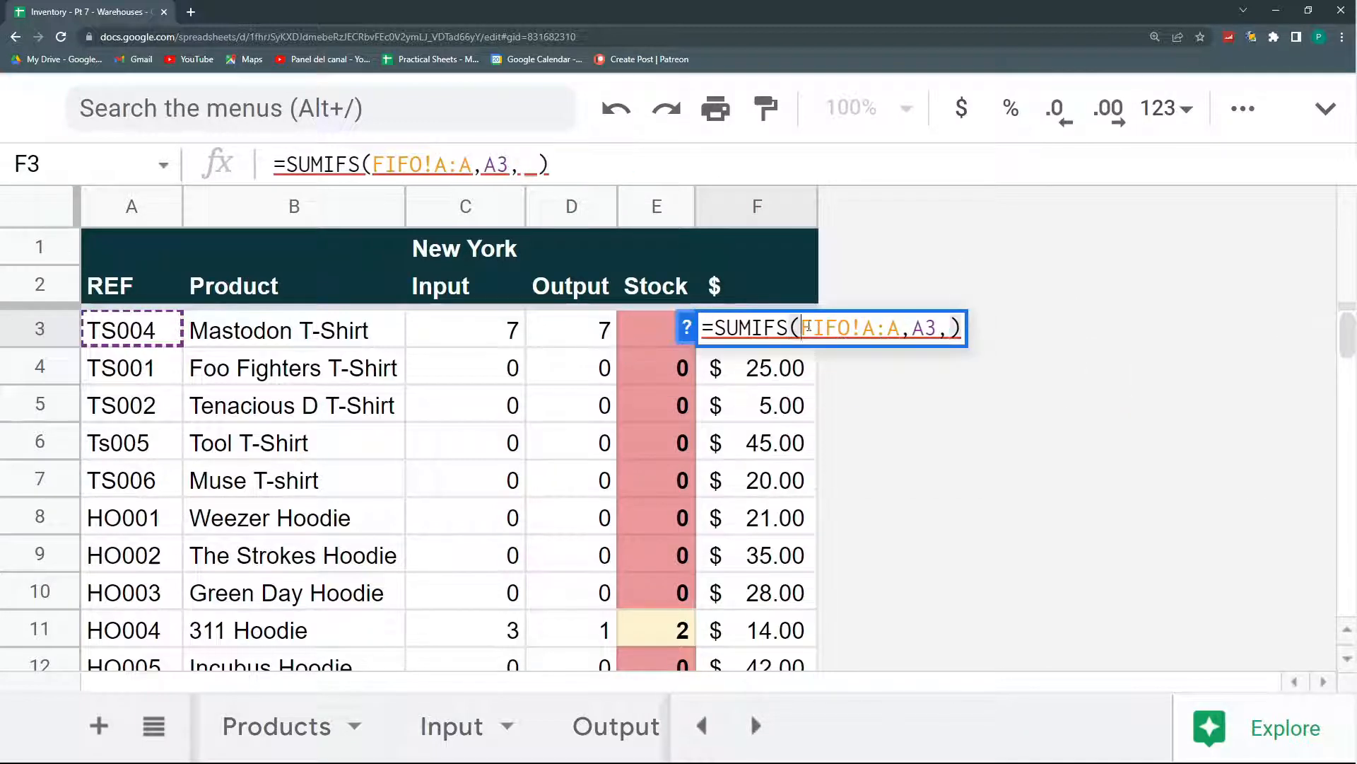
pyautogui.hotkey('ctrl', 'v')
pyautogui.write(',')
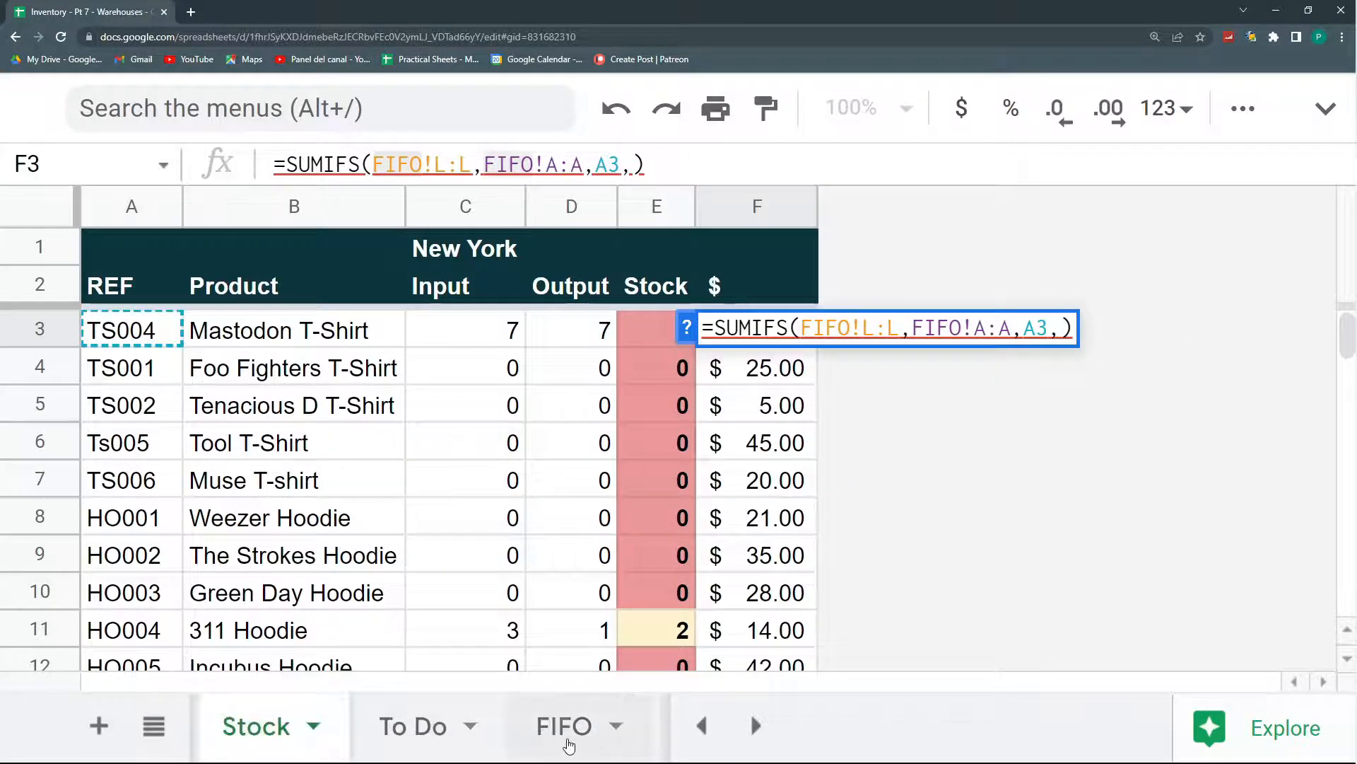
pyautogui.click(562, 735)
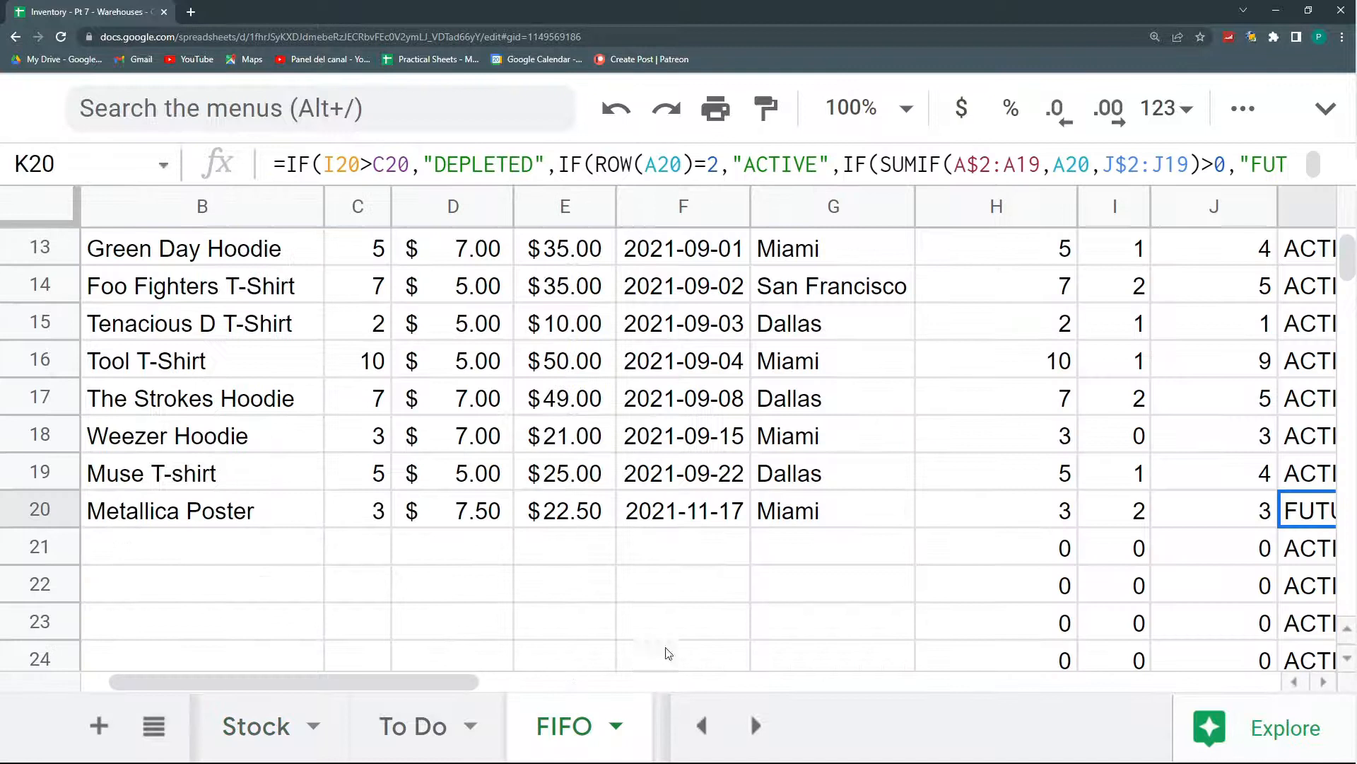
pyautogui.scroll(4, 772, 461)
pyautogui.click(295, 732)
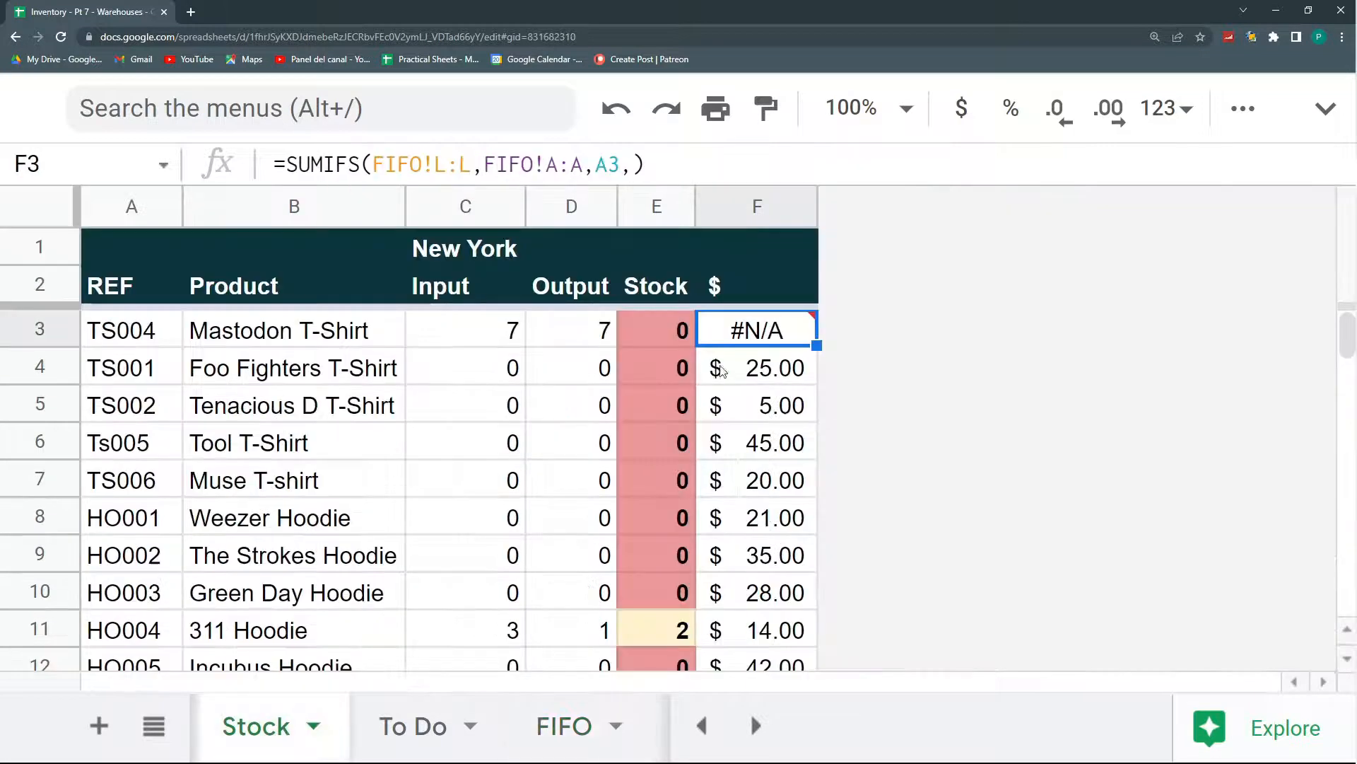
# Add a location condition to the Stock sheet's F3 SUMIFS formula, matching FIFO!G:G against the absolute reference $C$1
pyautogui.click(637, 164)
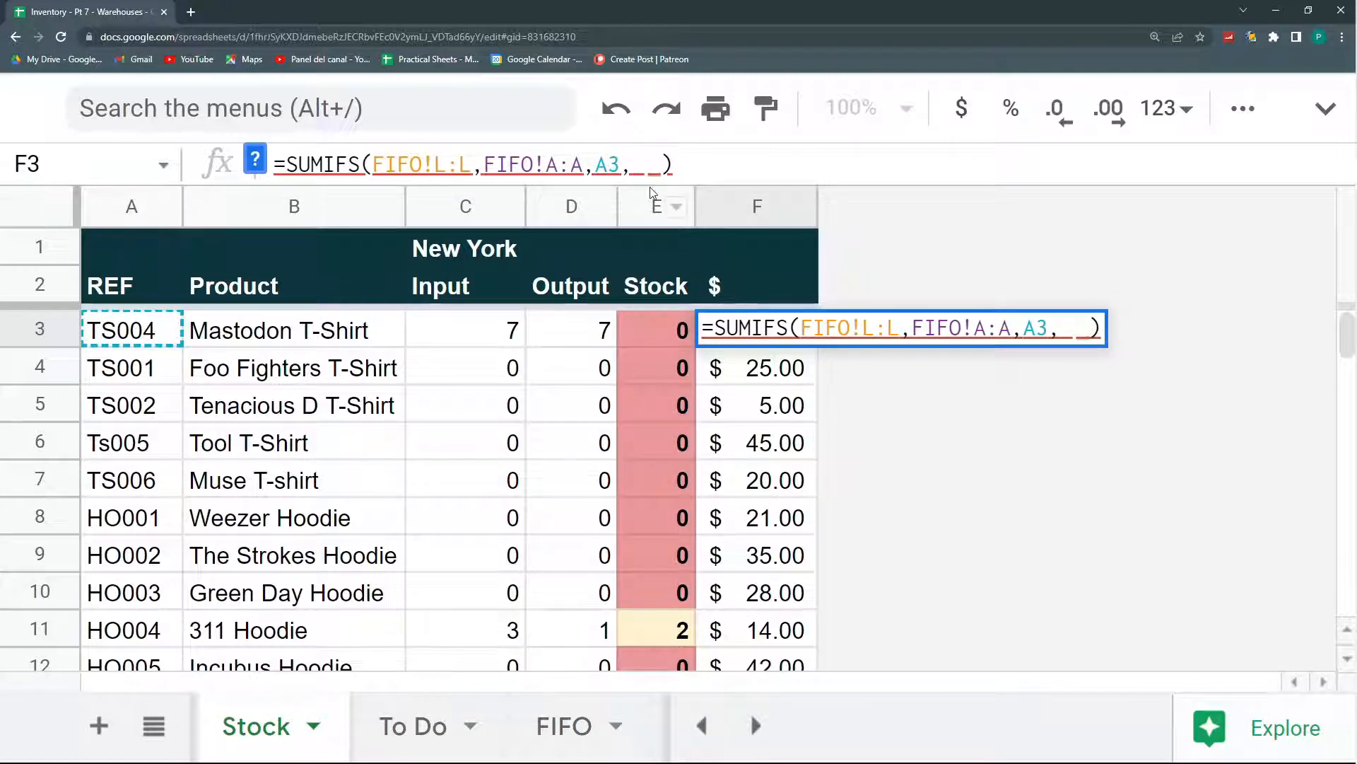
pyautogui.click(554, 733)
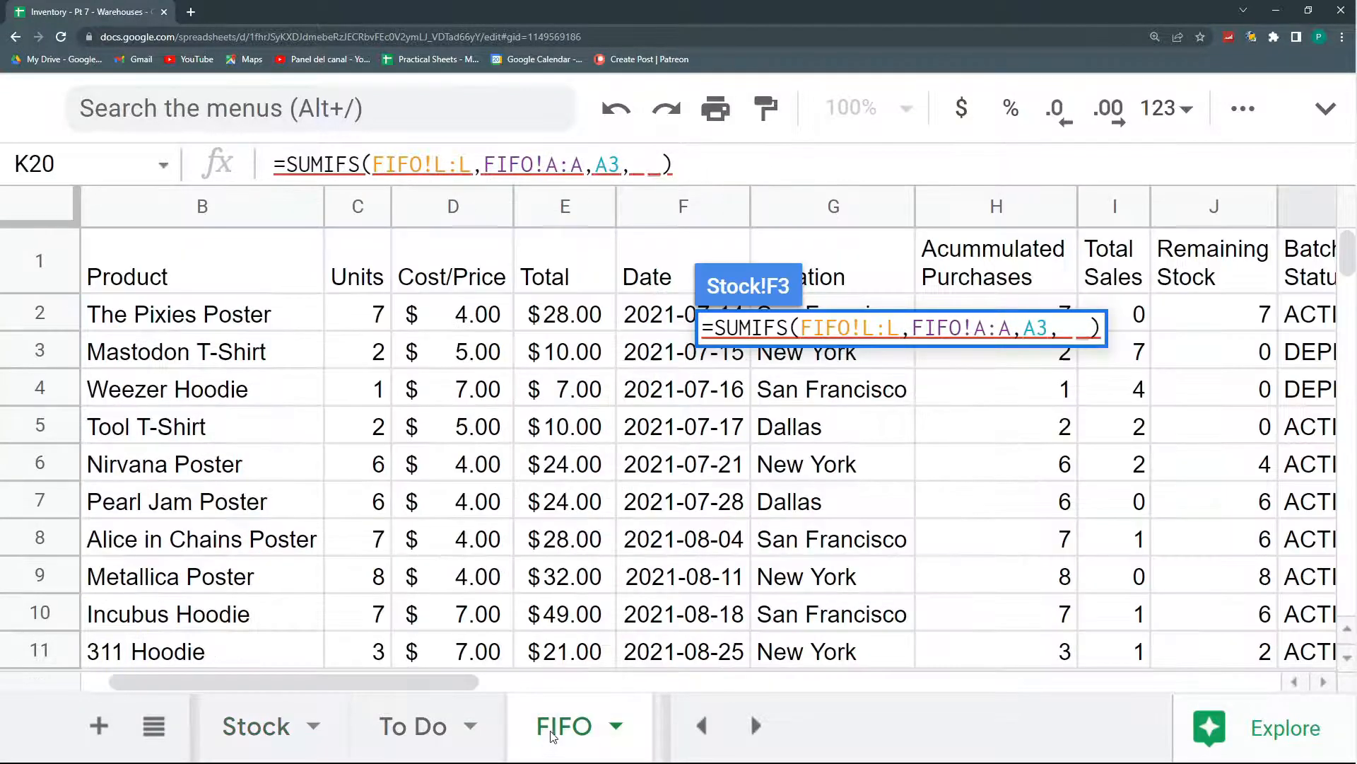
pyautogui.moveTo(471, 677); pyautogui.dragTo(557, 669)
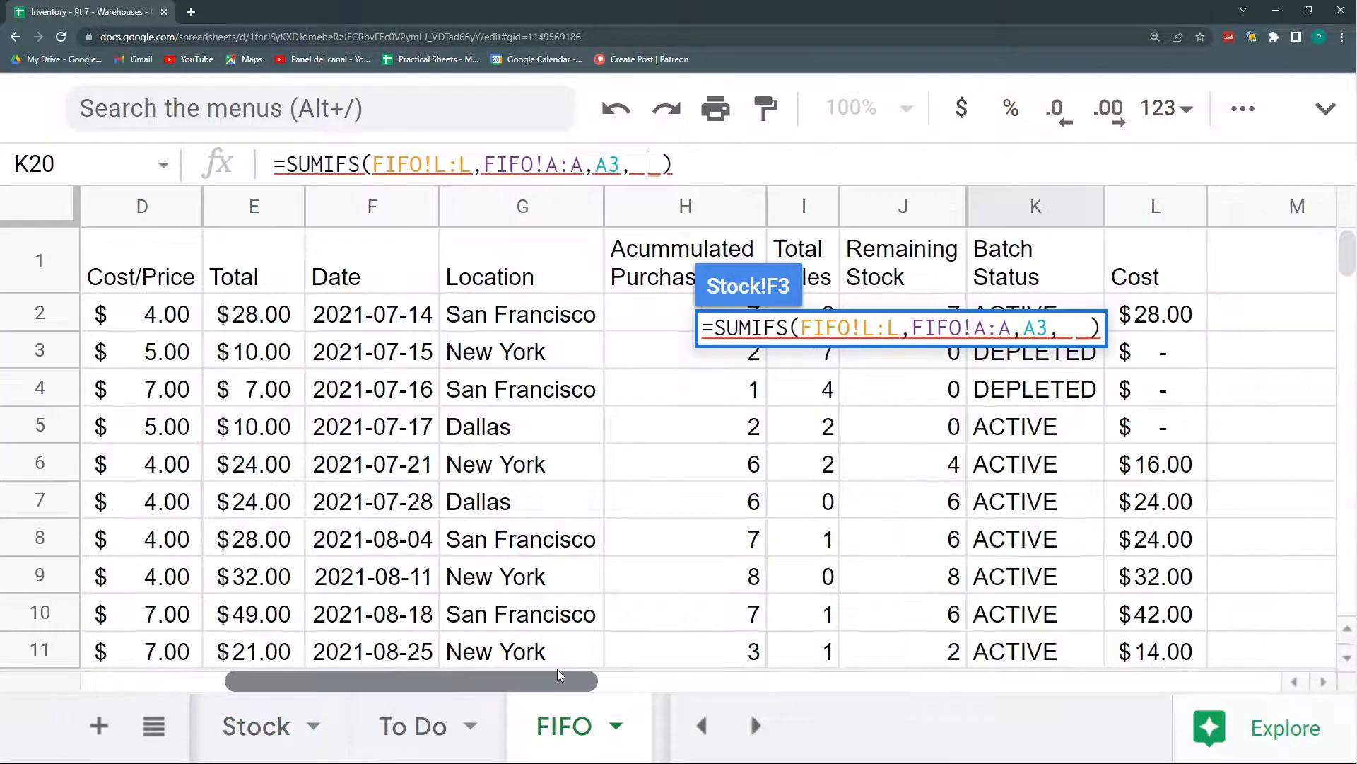
pyautogui.click(522, 209)
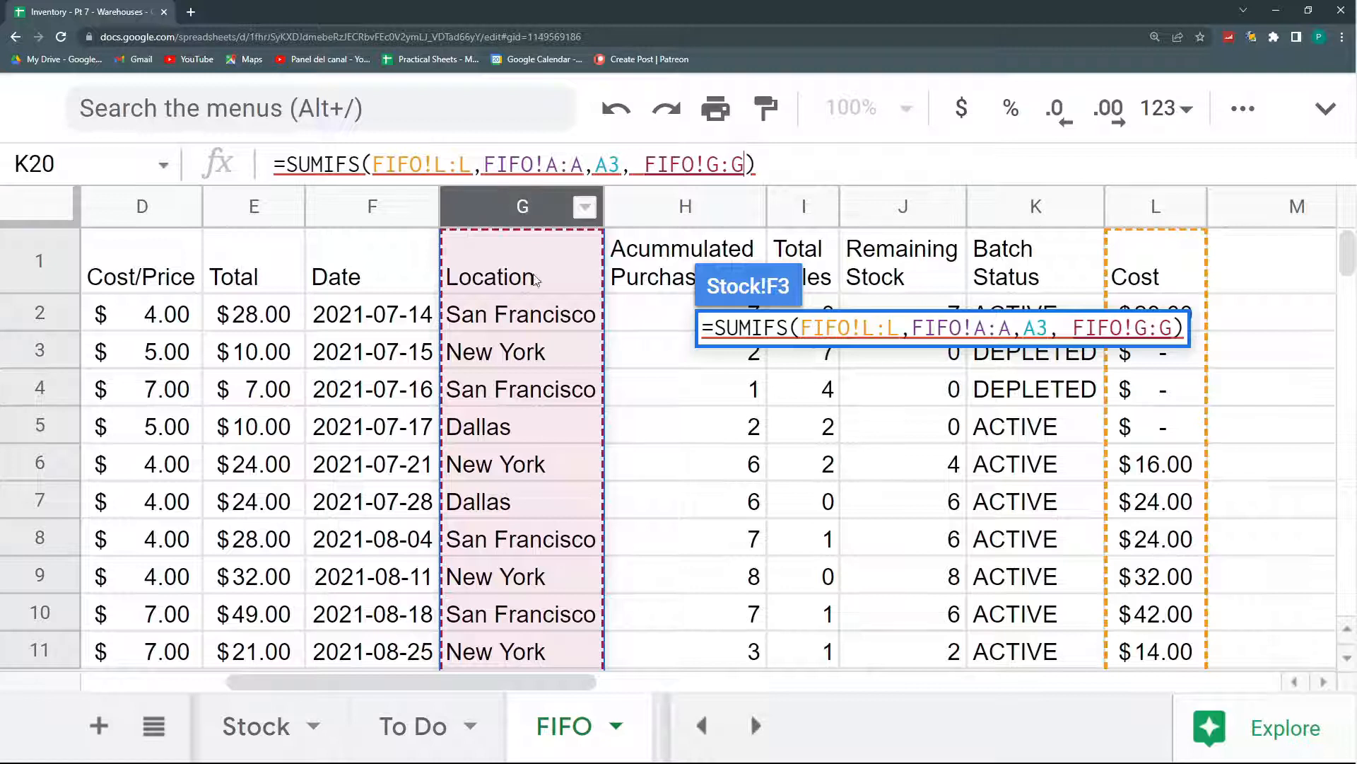
pyautogui.write(',')
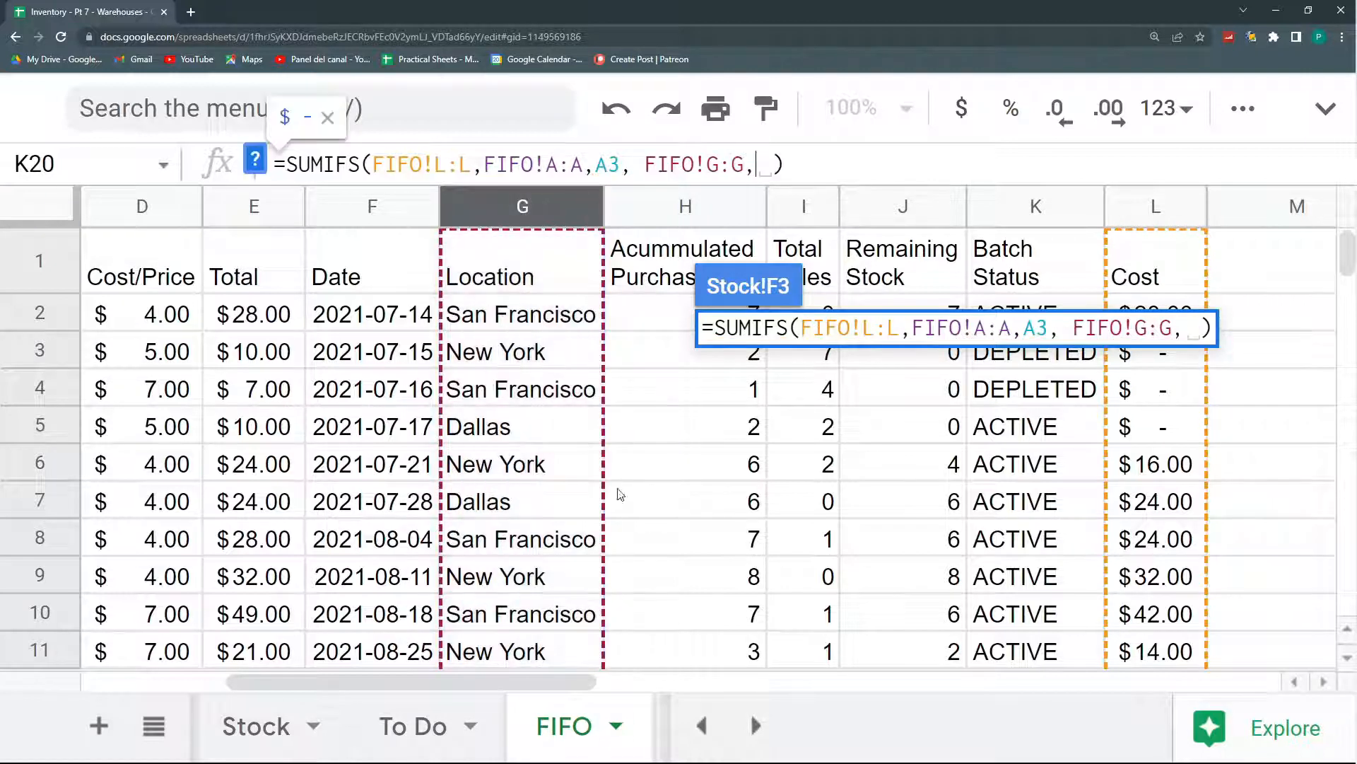
pyautogui.click(299, 749)
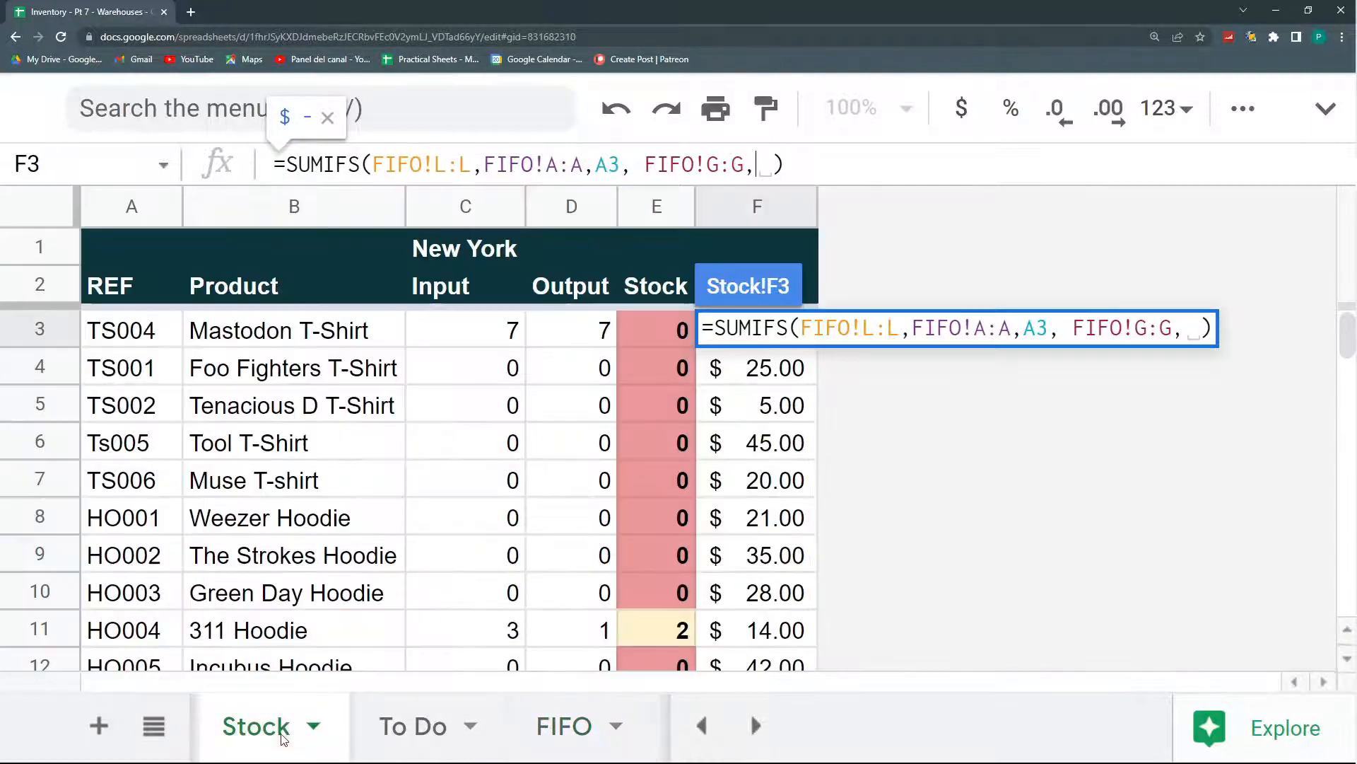
pyautogui.click(442, 255)
pyautogui.press('F4')
# Anchor the F3 formula's references as FIFO!$L:$L, FIFO!$A:$A, $A3 and FIFO!$G:$G, and commit the formula
pyautogui.moveTo(623, 164); pyautogui.dragTo(594, 164)
pyautogui.press('F4')
pyautogui.press('F4')
pyautogui.press('F4')
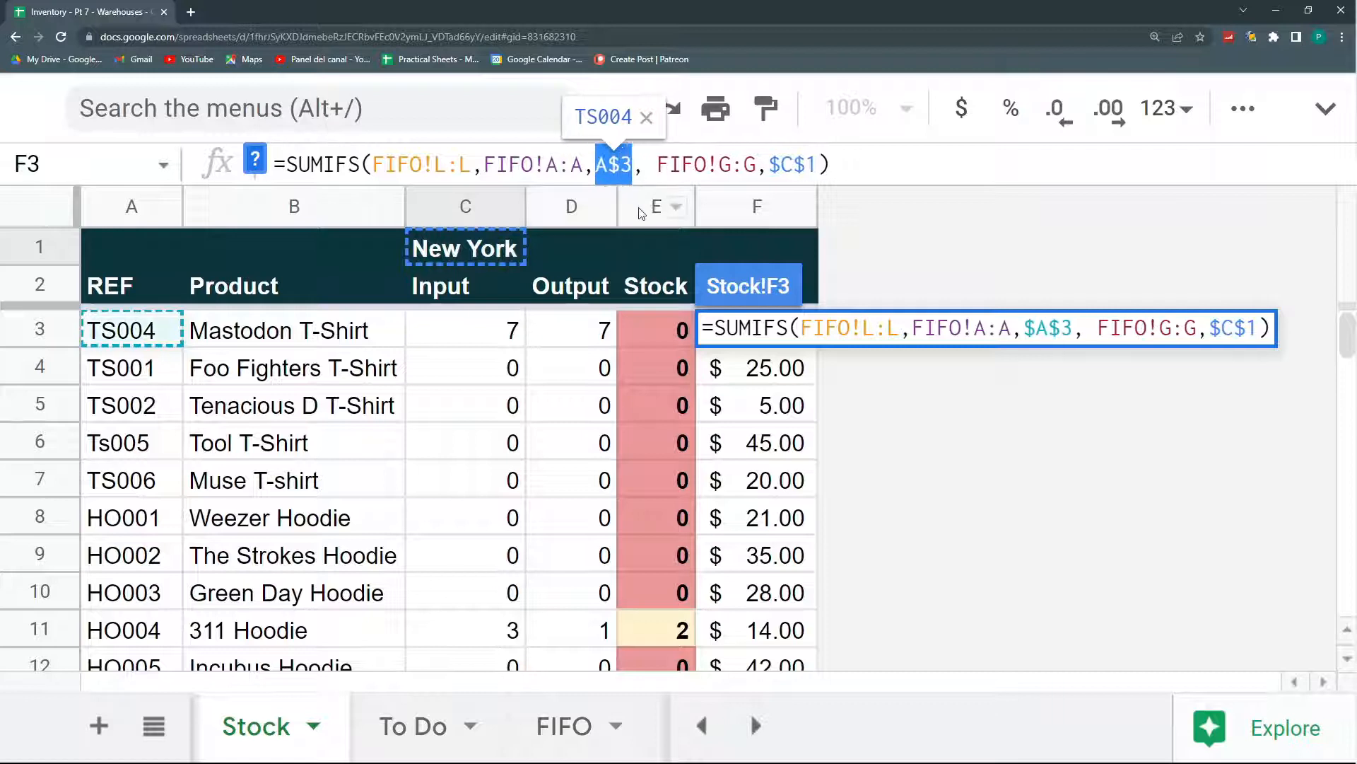
pyautogui.moveTo(756, 164); pyautogui.dragTo(373, 164)
pyautogui.press('F4')
pyautogui.click(584, 164)
pyautogui.press('F4')
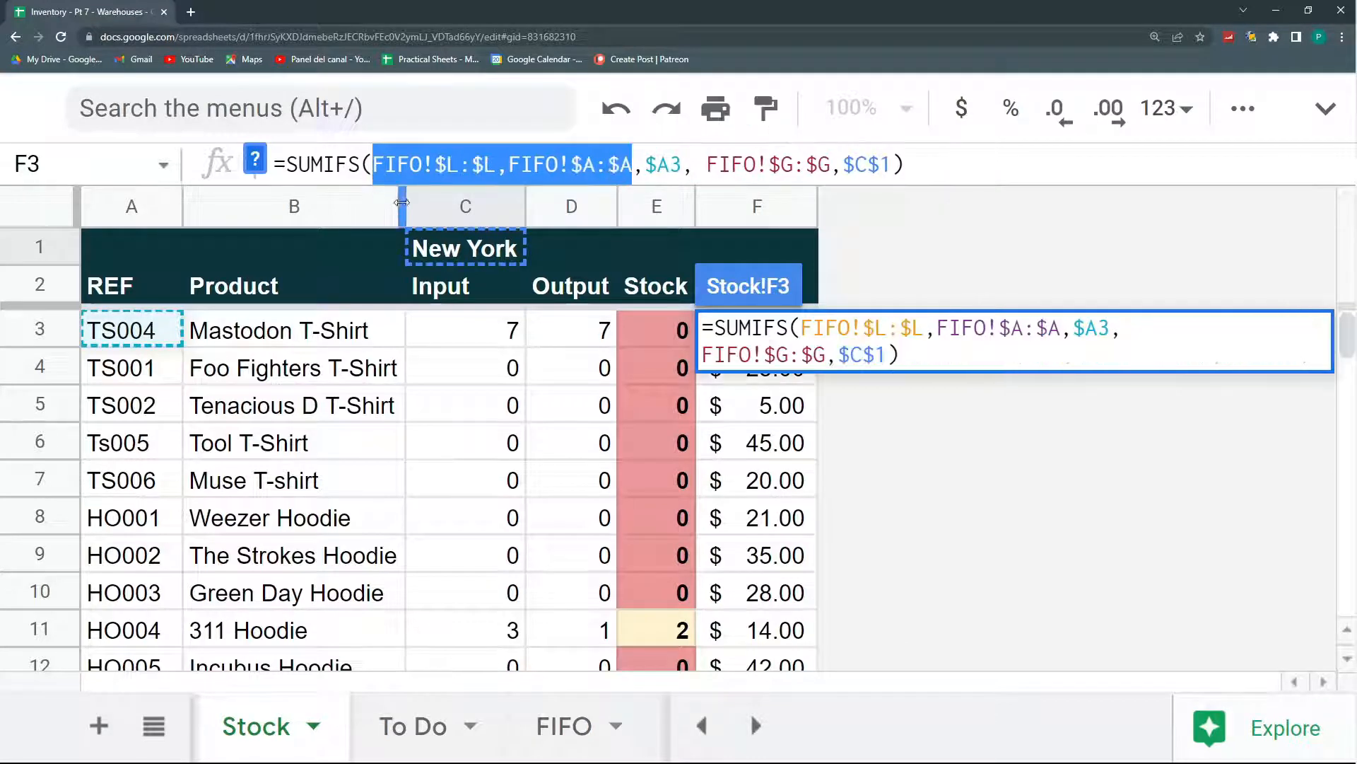
pyautogui.press('Return')
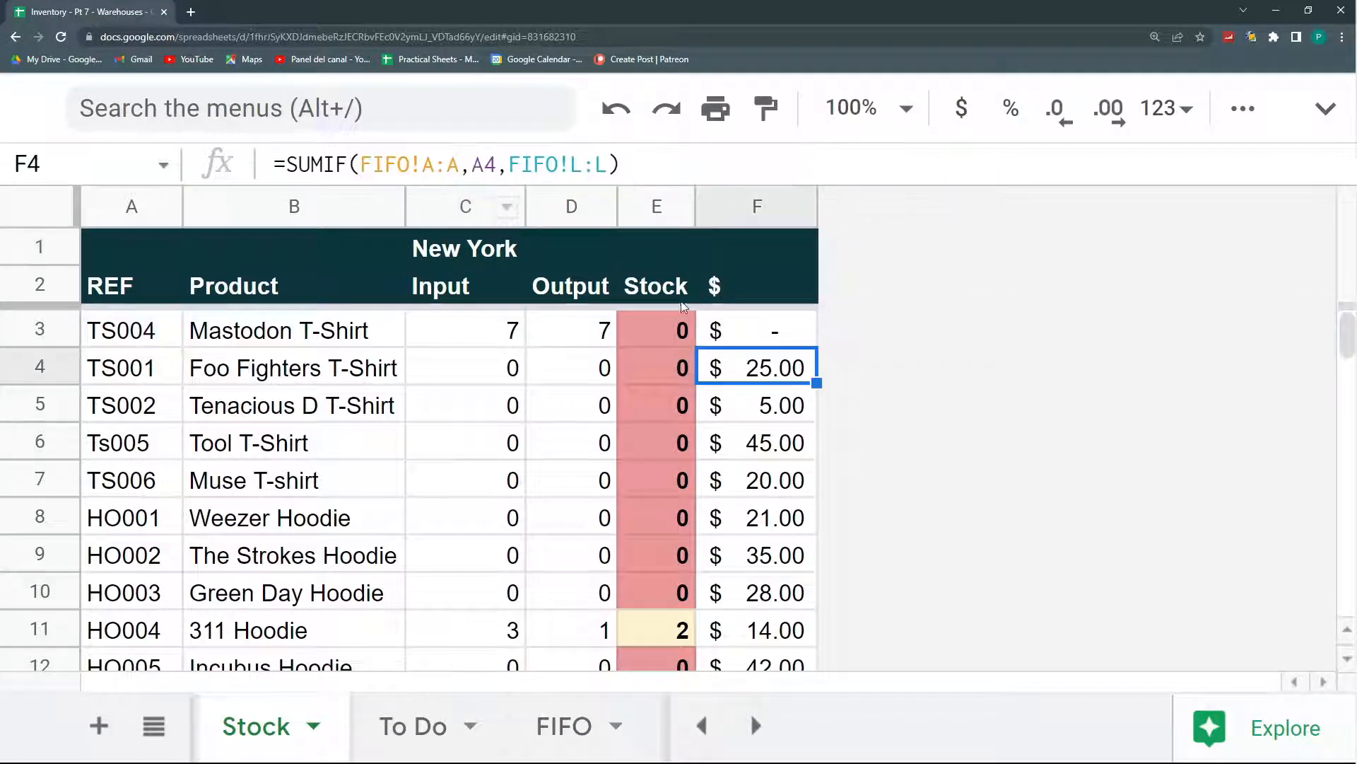
# Fill the F3 formula down the dollar column through F1001 and return to the start of the column
pyautogui.click(802, 327)
pyautogui.hotkey('ctrl', 'shift', 'Down')
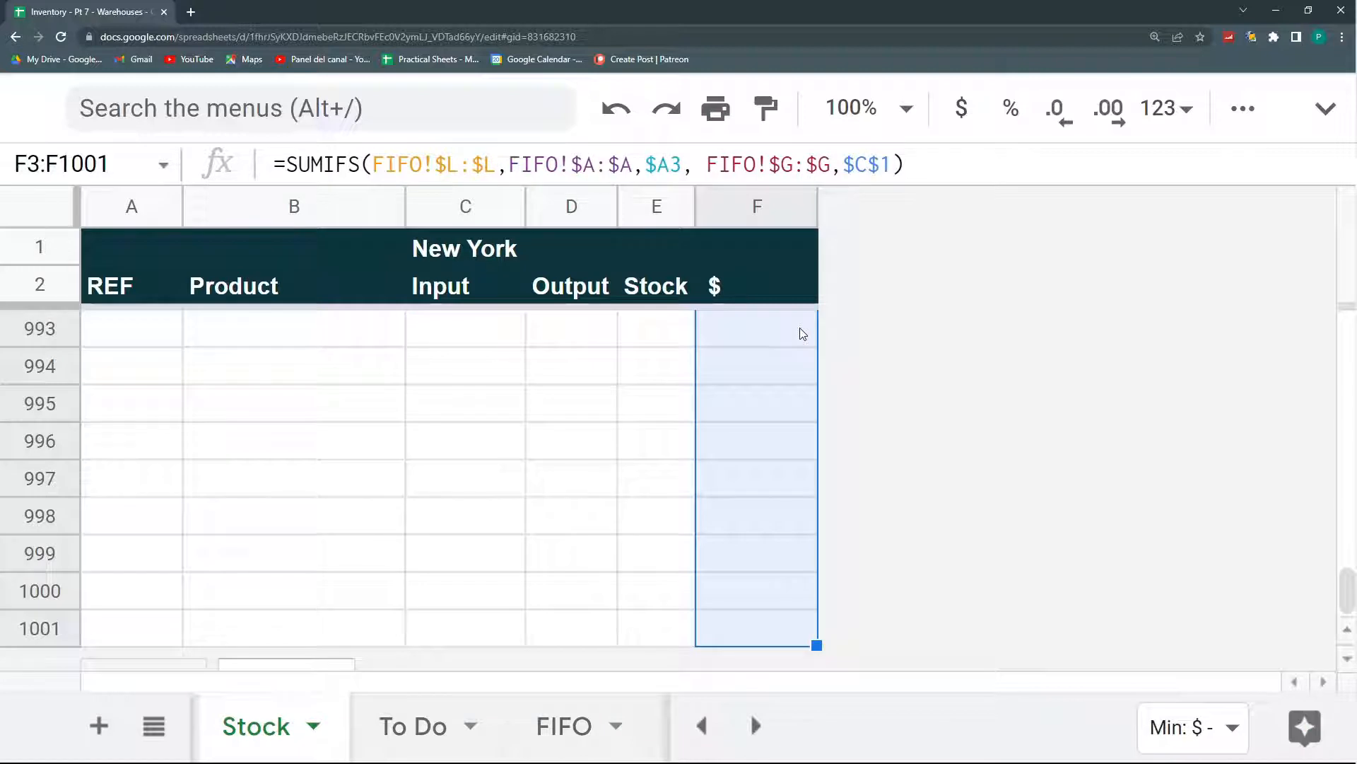
pyautogui.hotkey('ctrl', 'd')
pyautogui.hotkey('ctrl', 'Up')
pyautogui.press('Down')
pyautogui.scroll(-2, 815, 451)
pyautogui.scroll(2, 798, 443)
# Check the filled dollar values around F11, then inspect the Nirvana Poster row in the FIFO sheet
pyautogui.click(749, 456)
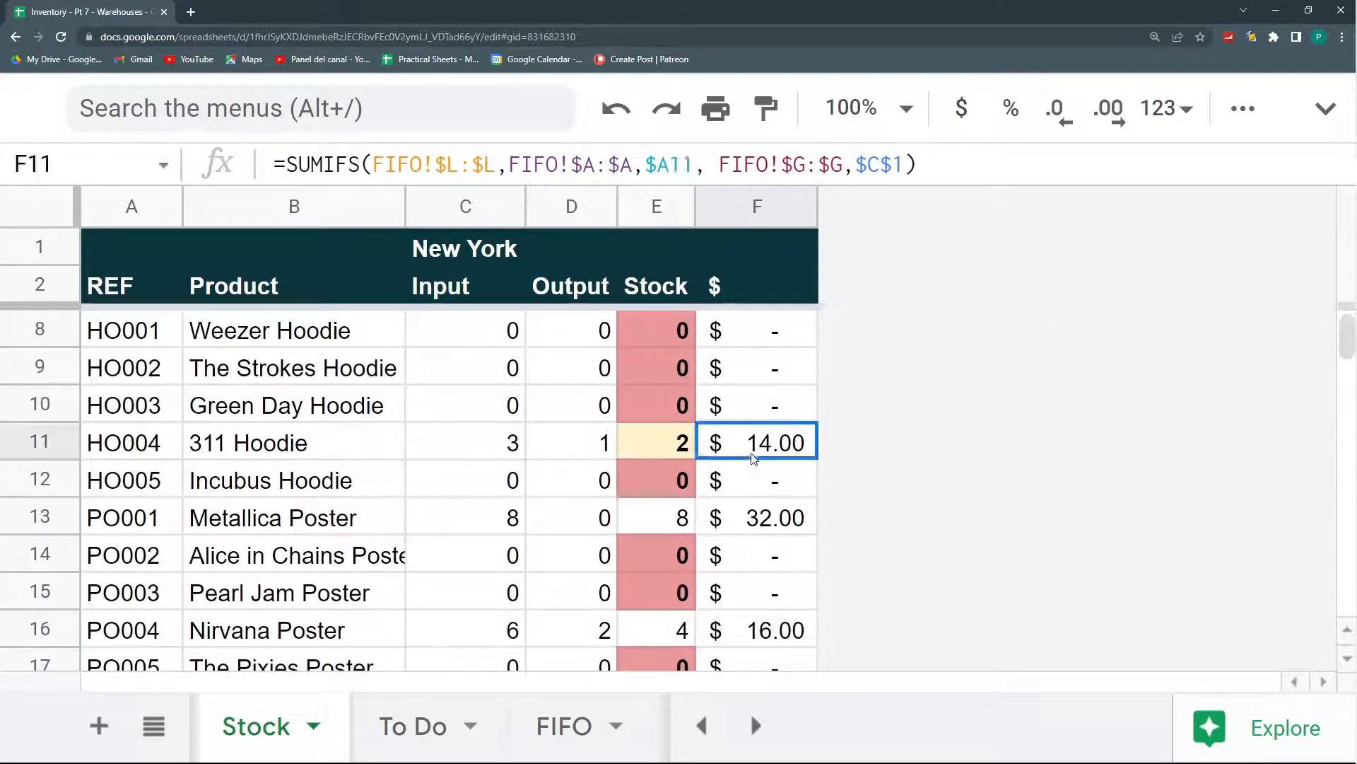
pyautogui.press('Down')
pyautogui.press('Down')
pyautogui.click(750, 446)
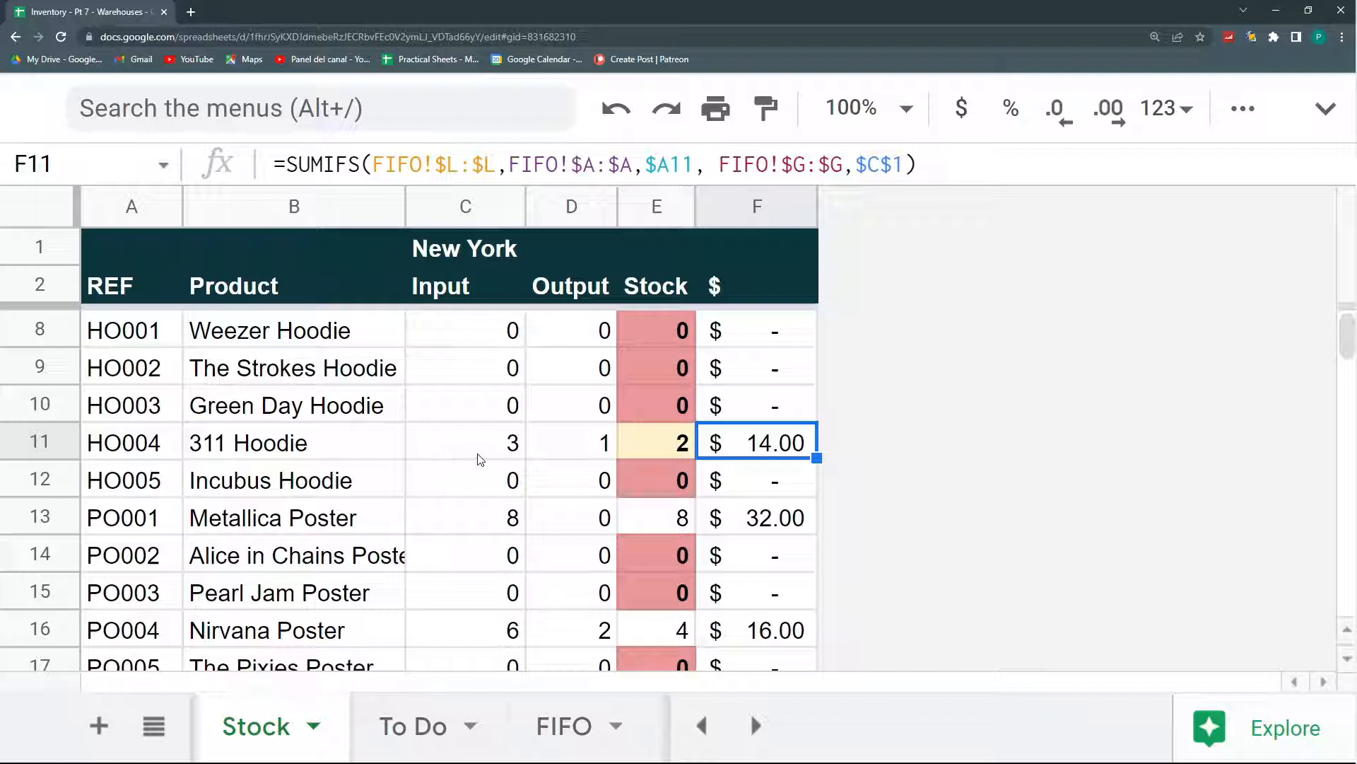
pyautogui.click(565, 720)
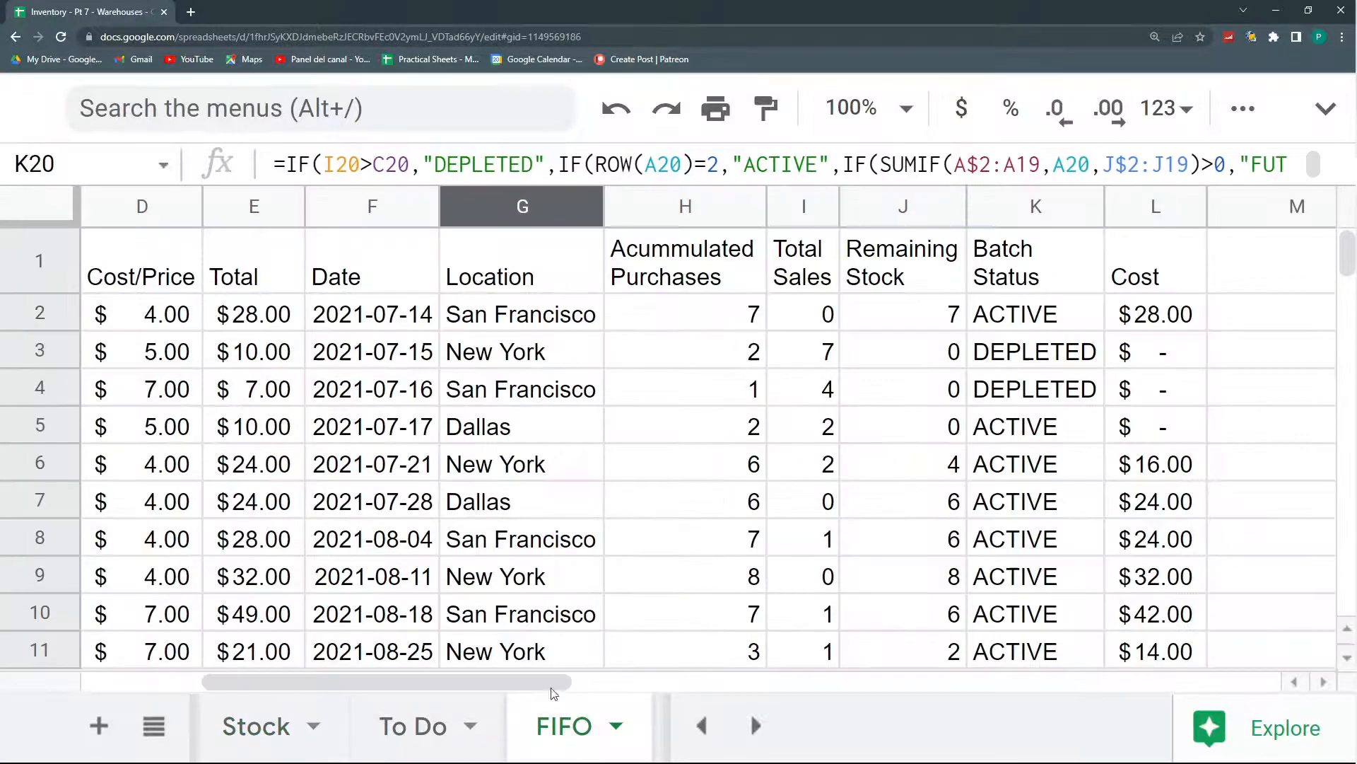
pyautogui.click(716, 474)
pyautogui.hotkey('ctrl', '-')
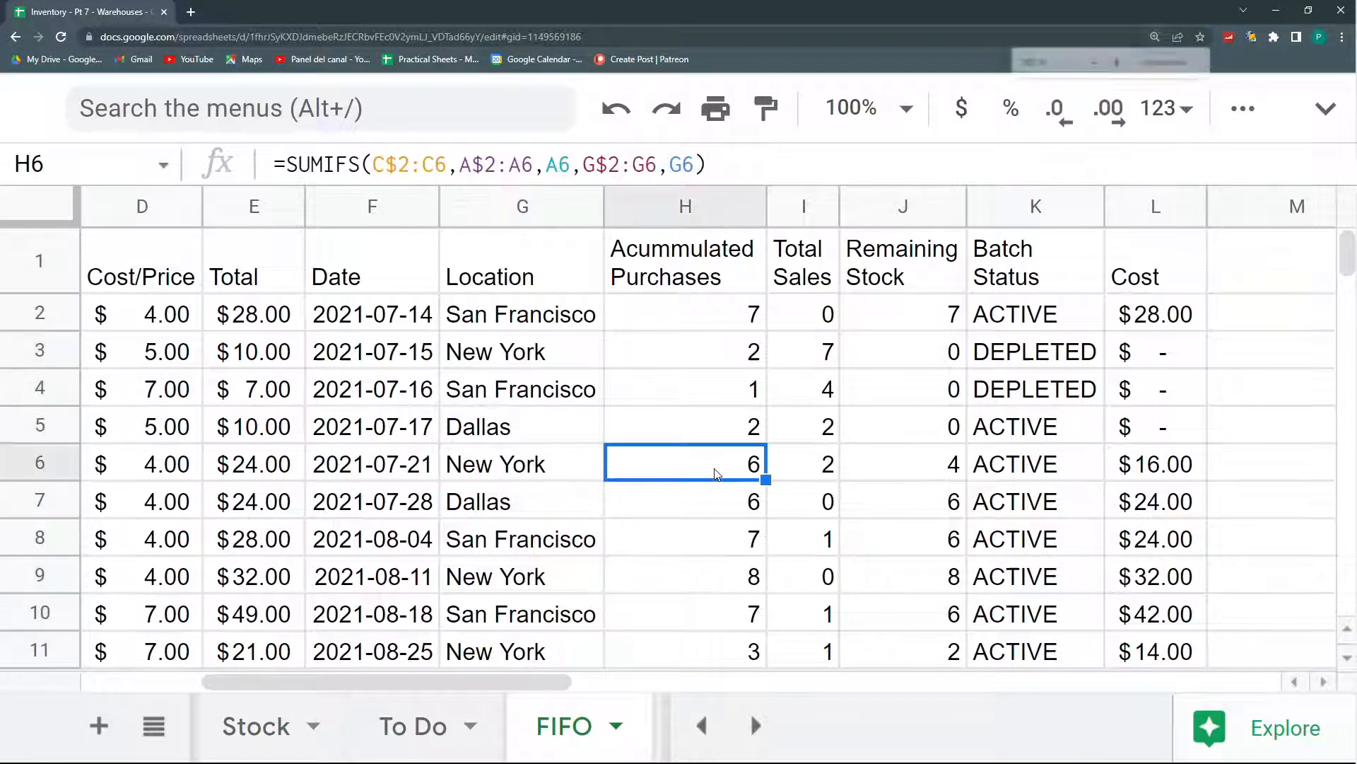
pyautogui.press('Left')
pyautogui.press('Left')
pyautogui.press('Left')
pyautogui.press('Left')
pyautogui.press('Left')
pyautogui.press('Left')
pyautogui.press('Left')
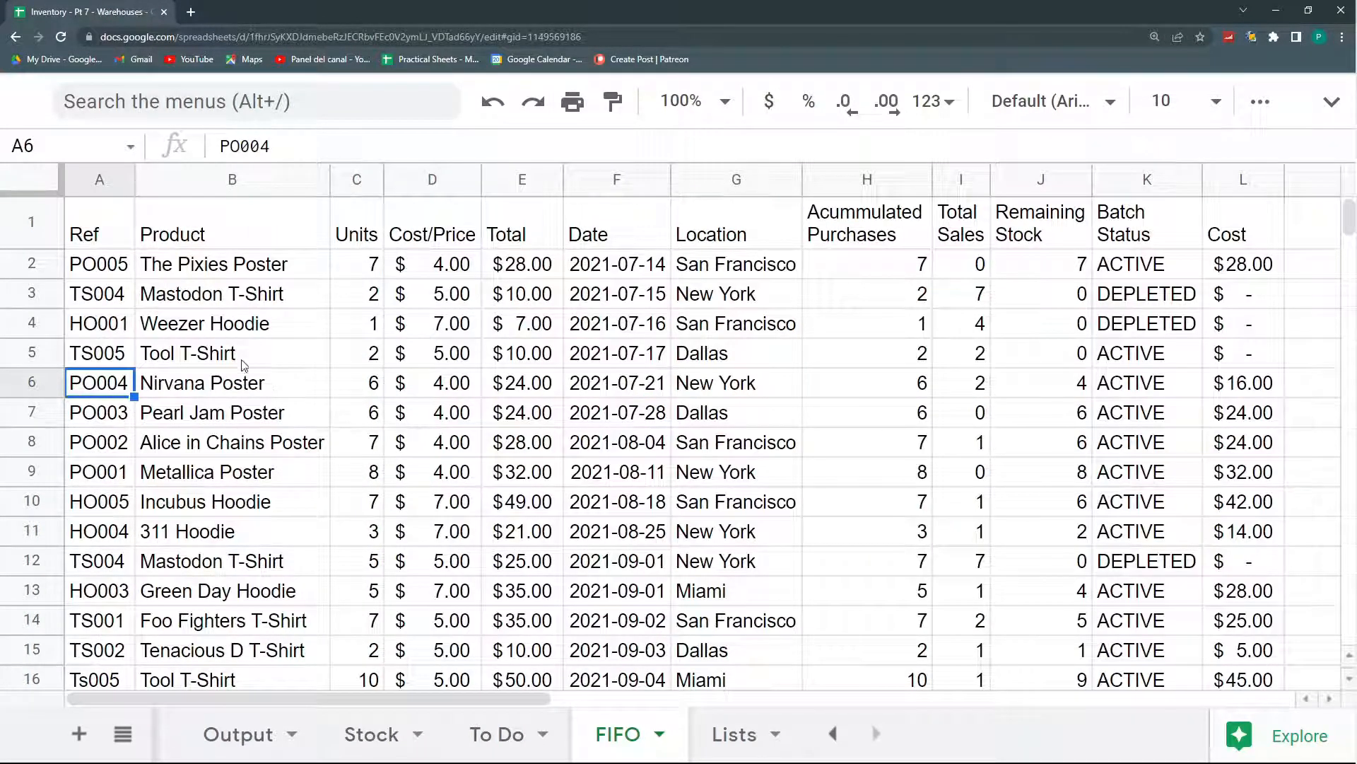
# Examine the 311 Hoodie row in the FIFO sheet across to its Cost in L11
pyautogui.click(244, 531)
pyautogui.press('Right')
pyautogui.press('Right')
pyautogui.press('Right')
pyautogui.press('Right')
pyautogui.press('Right')
pyautogui.press('Right')
pyautogui.press('Right')
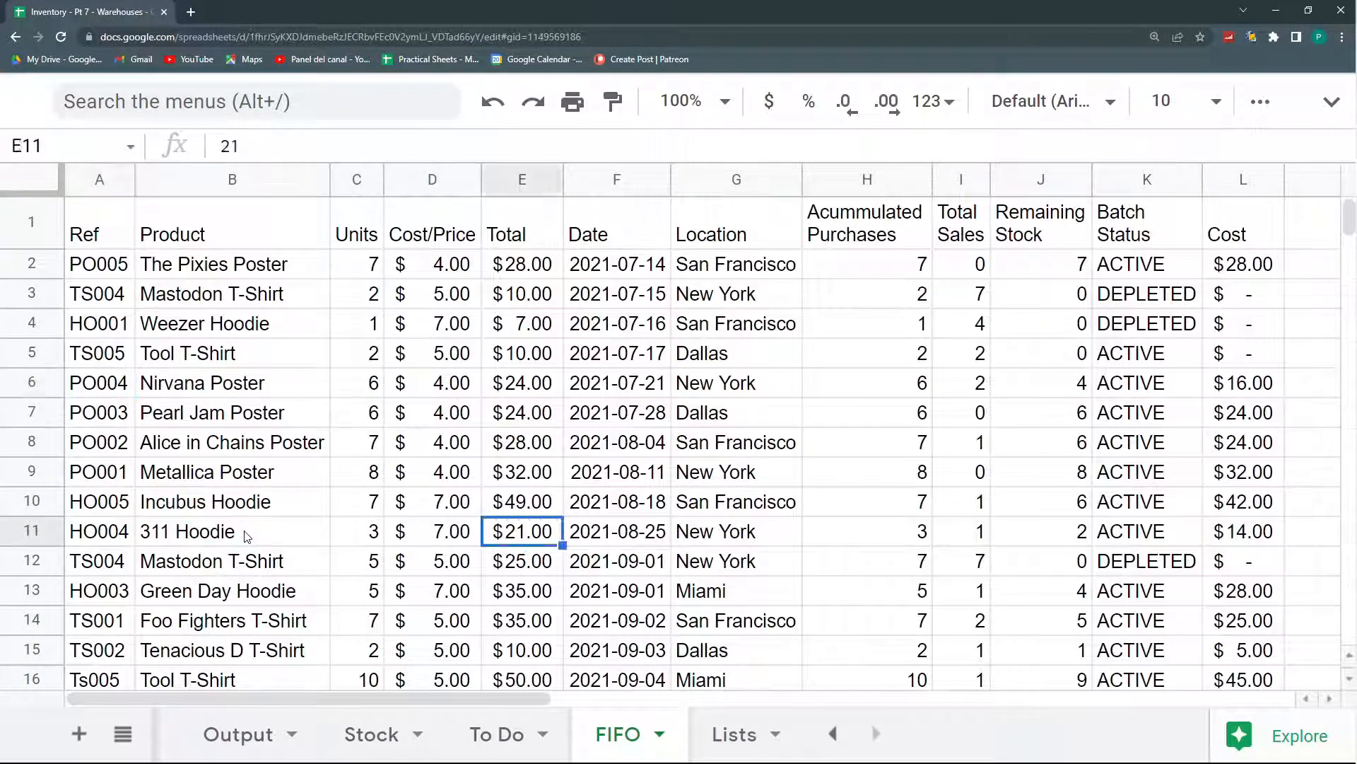
pyautogui.press('Right')
pyautogui.press('Right')
pyautogui.press('Right')
pyautogui.scroll(-2, 240, 559)
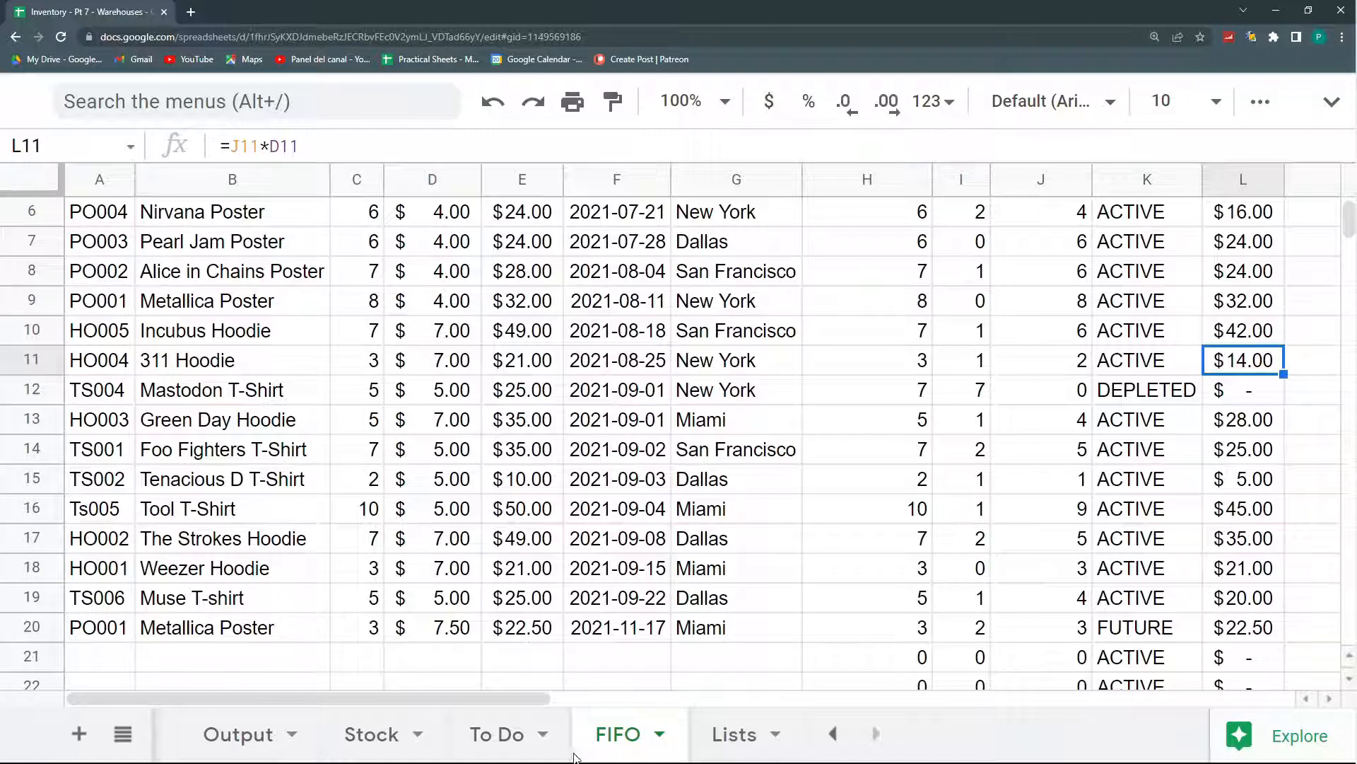
# Compare the Nirvana Poster's New York figures in the Stock sheet with its Remaining Stock and Batch Status in FIFO
pyautogui.click(372, 732)
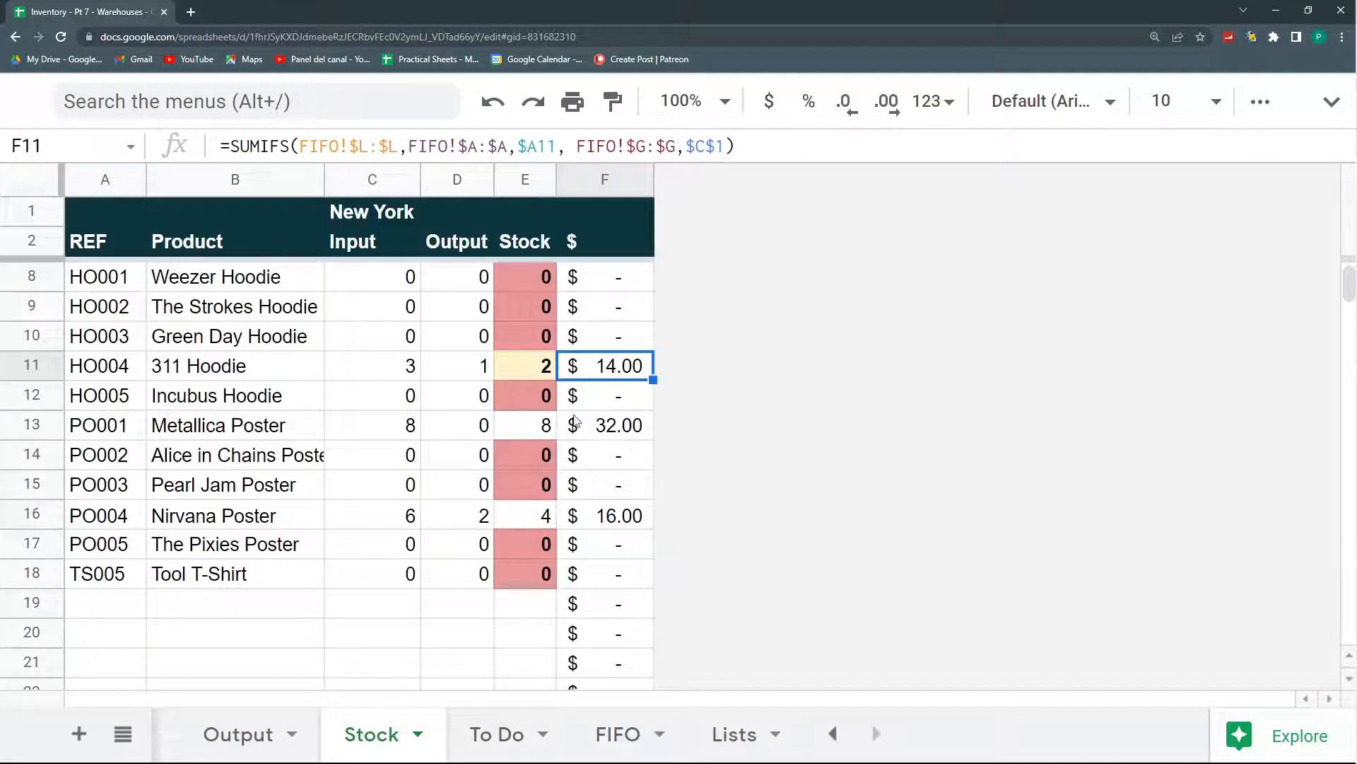
pyautogui.click(371, 520)
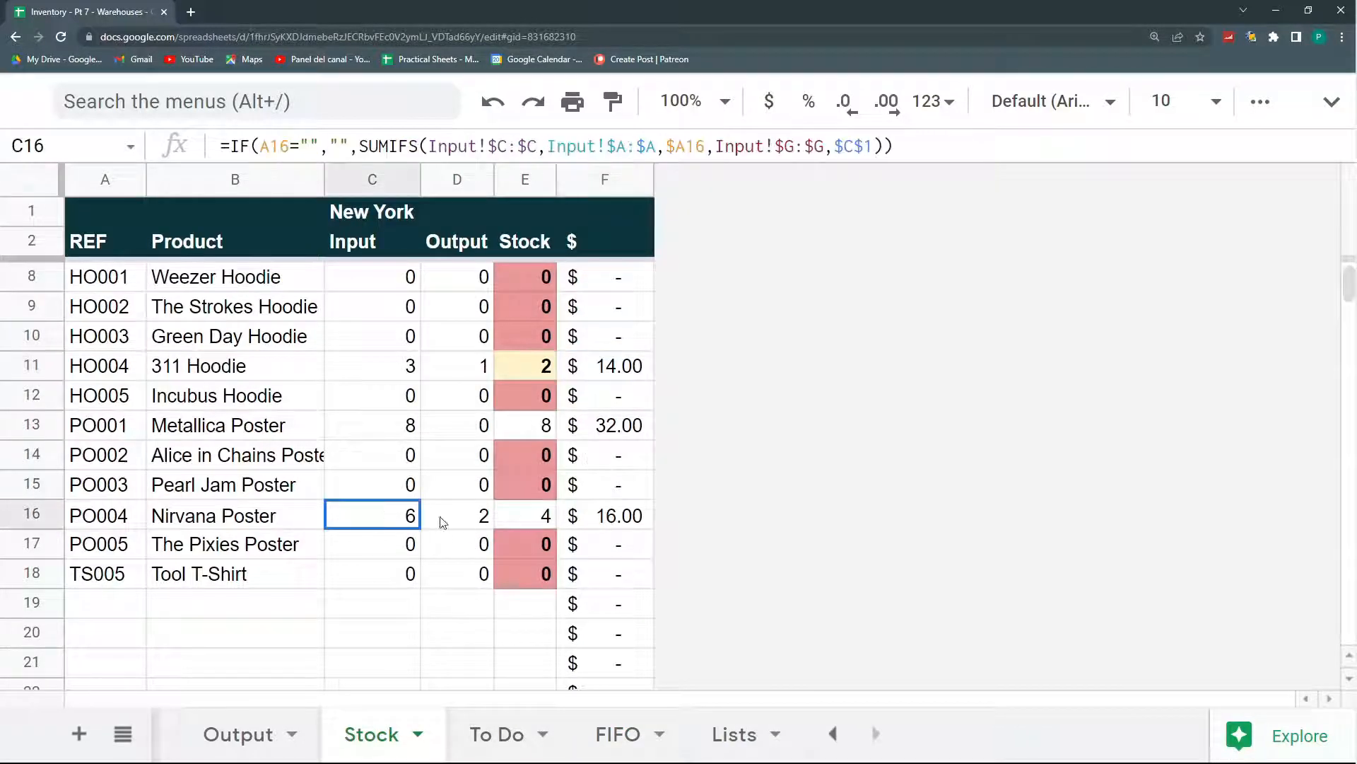
pyautogui.hotkey('ctrl', 'shift', 'Right')
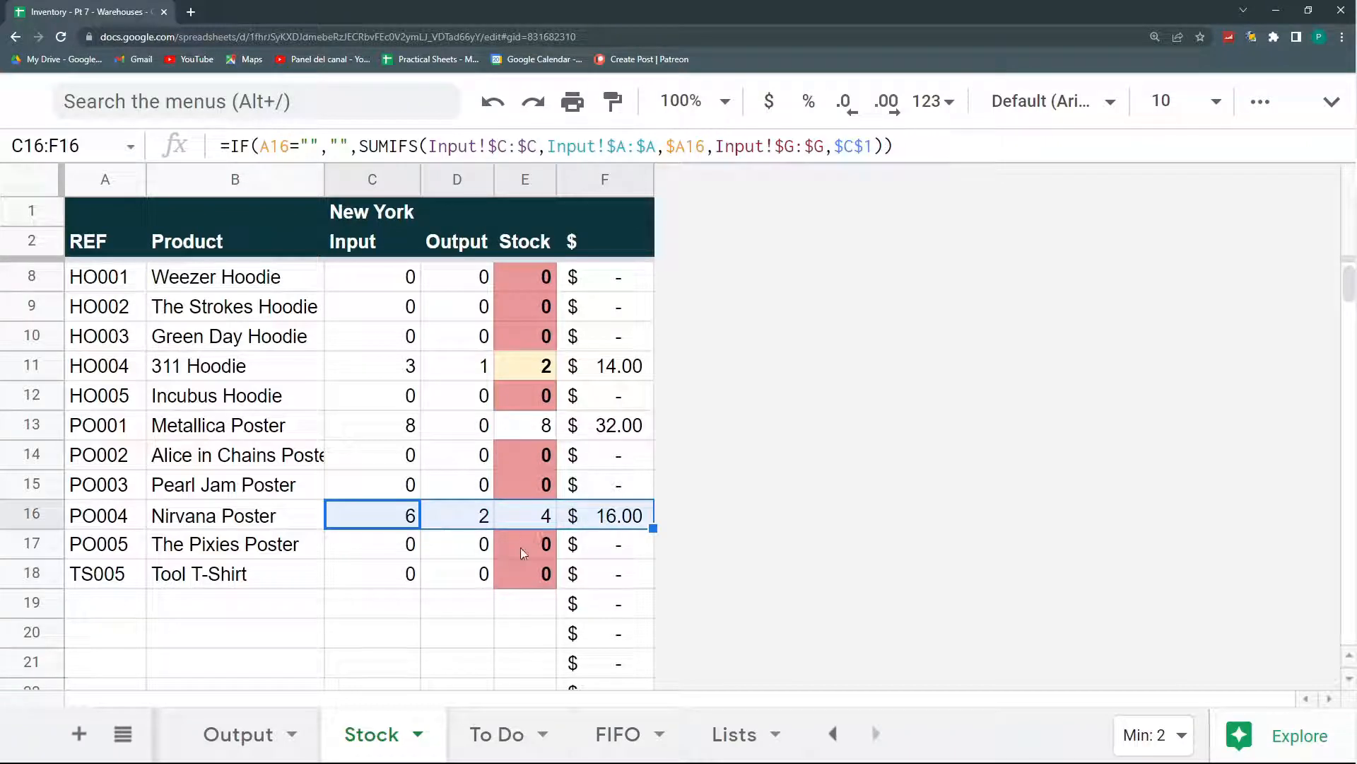
pyautogui.click(615, 736)
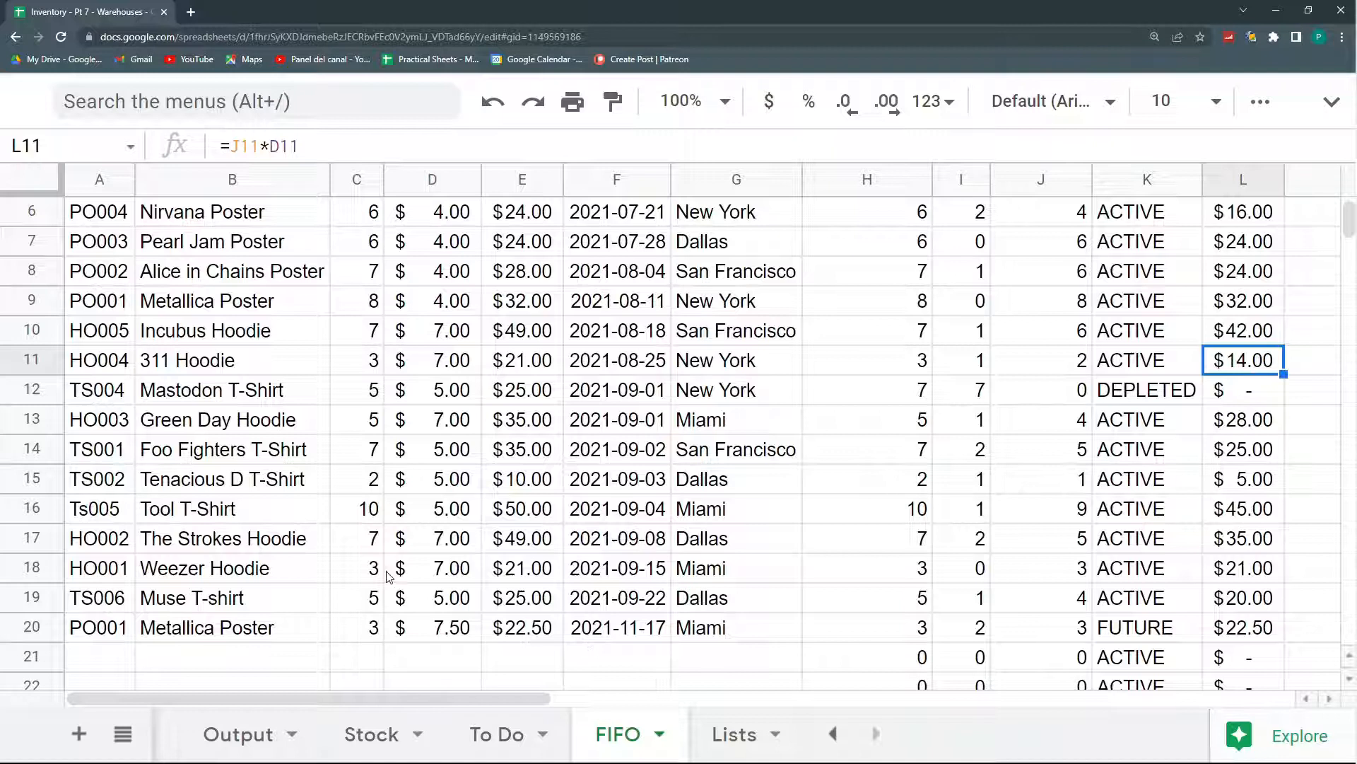
pyautogui.scroll(3, 315, 587)
pyautogui.click(1062, 372)
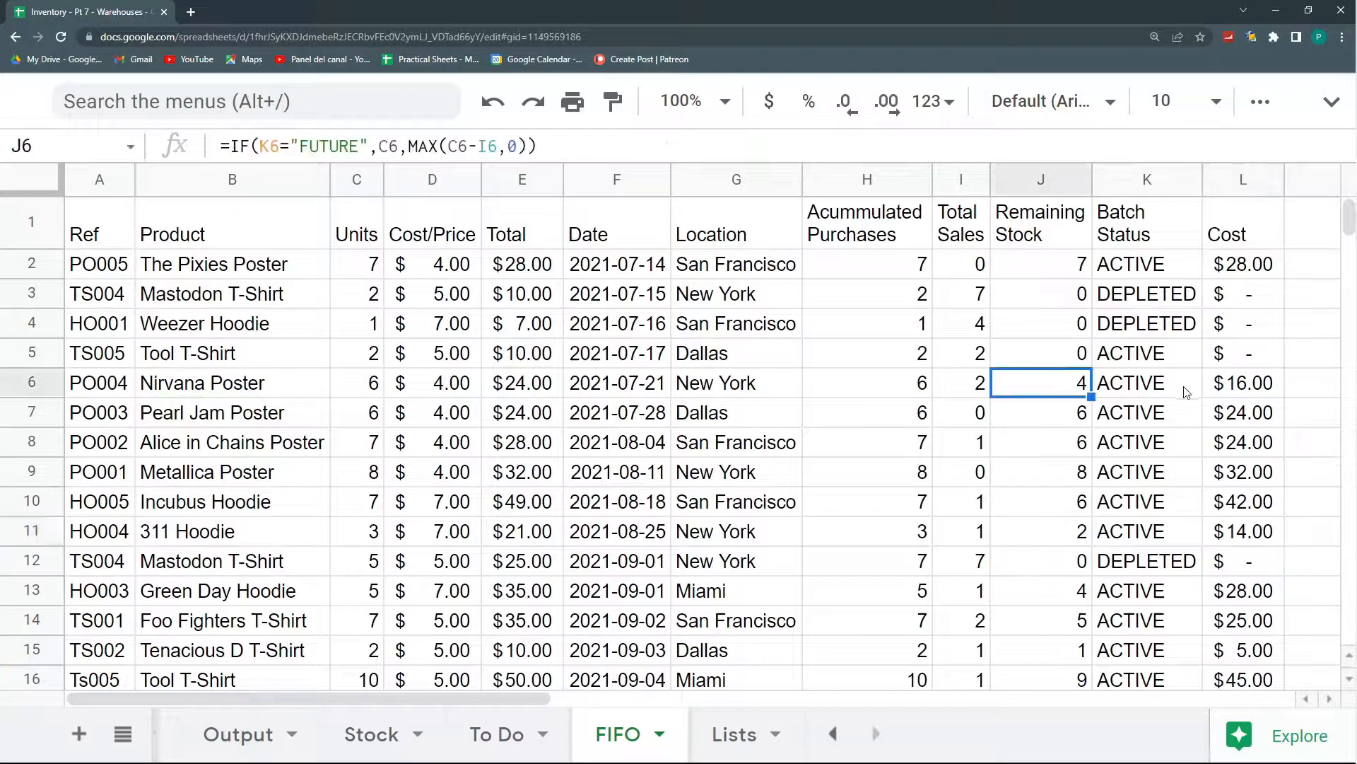
pyautogui.press('Right')
pyautogui.scroll(-3, 1089, 428)
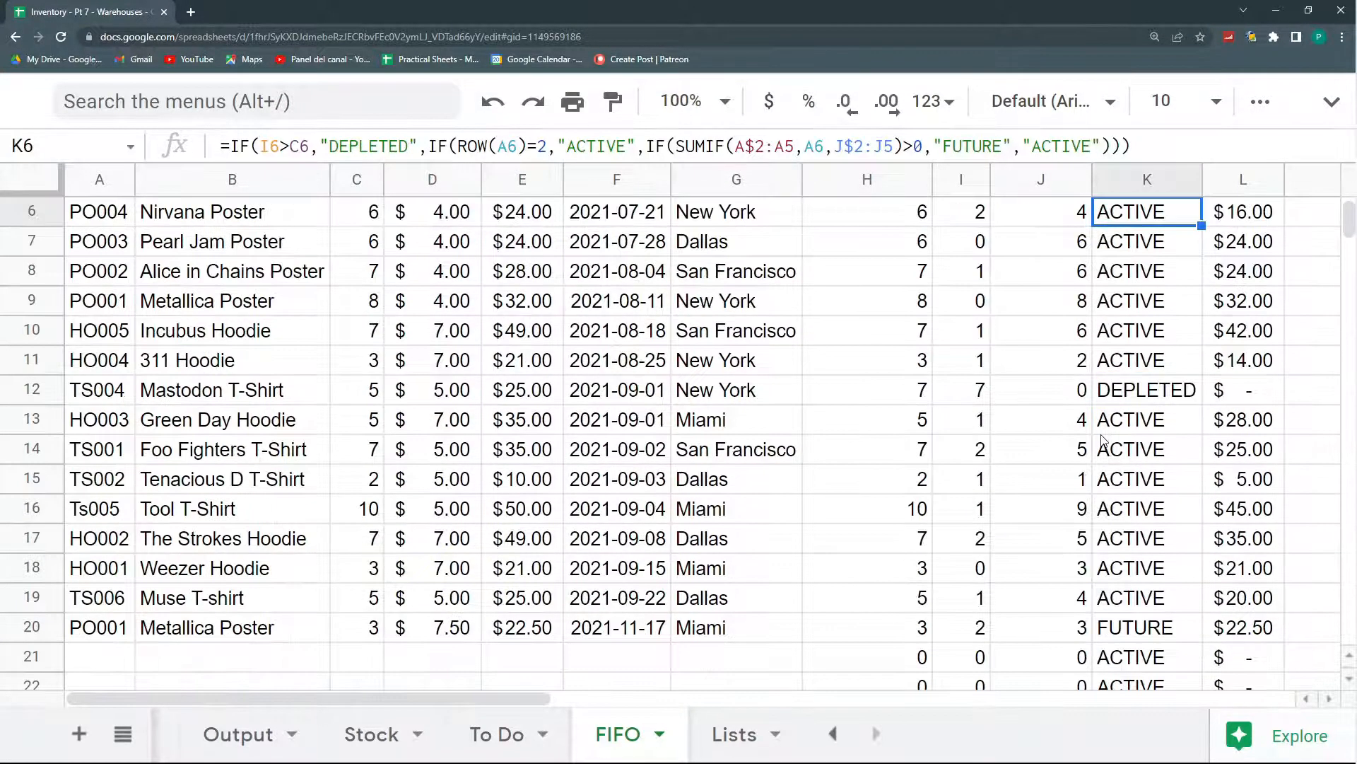
pyautogui.scroll(3, 1113, 447)
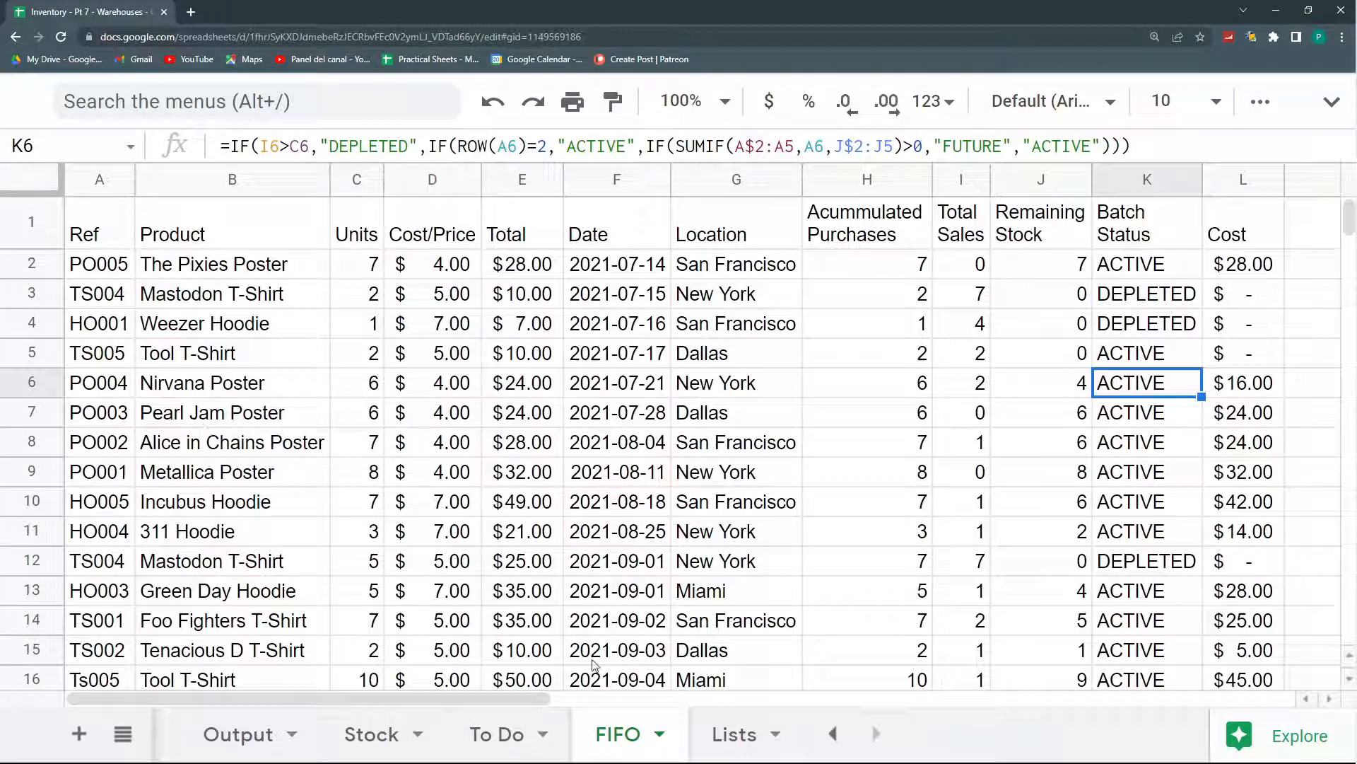
# Duplicate the Stock sheet's New York block, columns C to F, into four new columns inserted after it, starting at G1
pyautogui.click(416, 735)
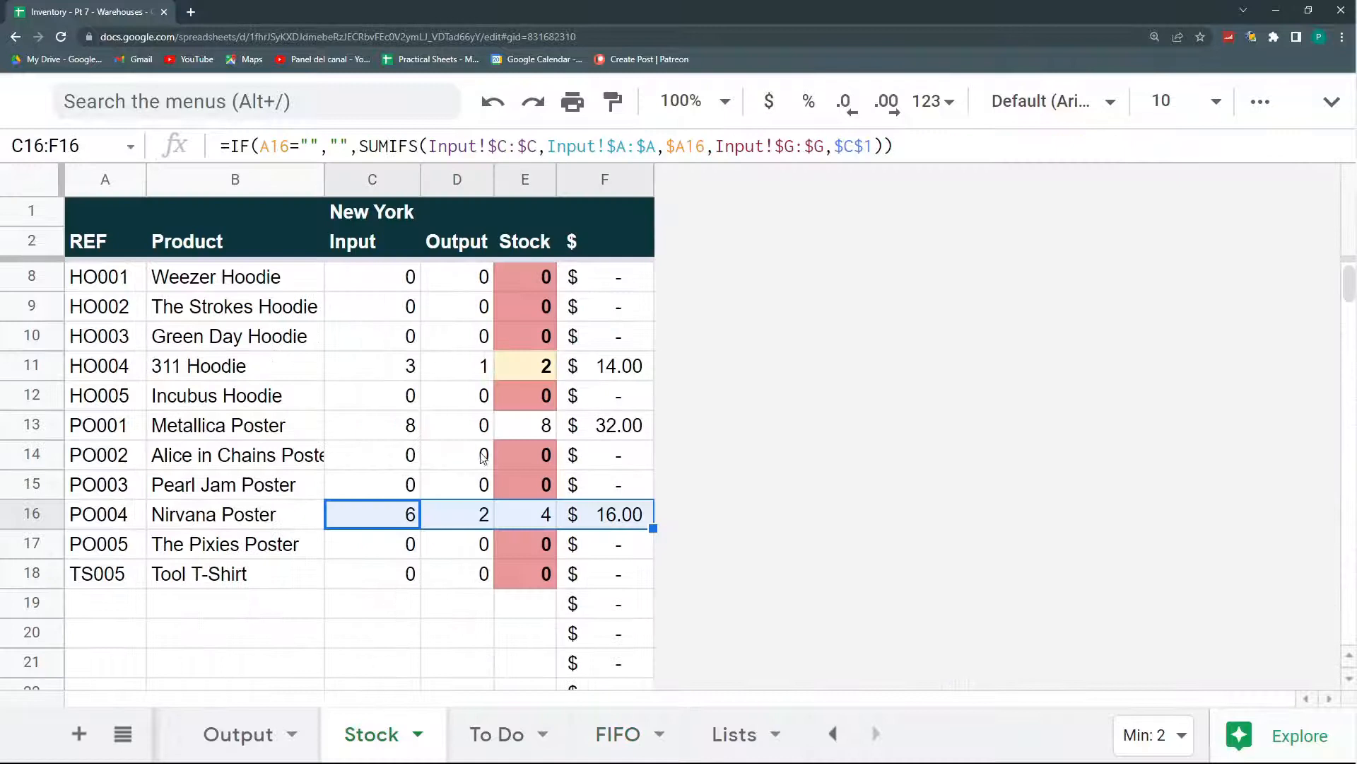
pyautogui.moveTo(376, 211); pyautogui.dragTo(383, 239)
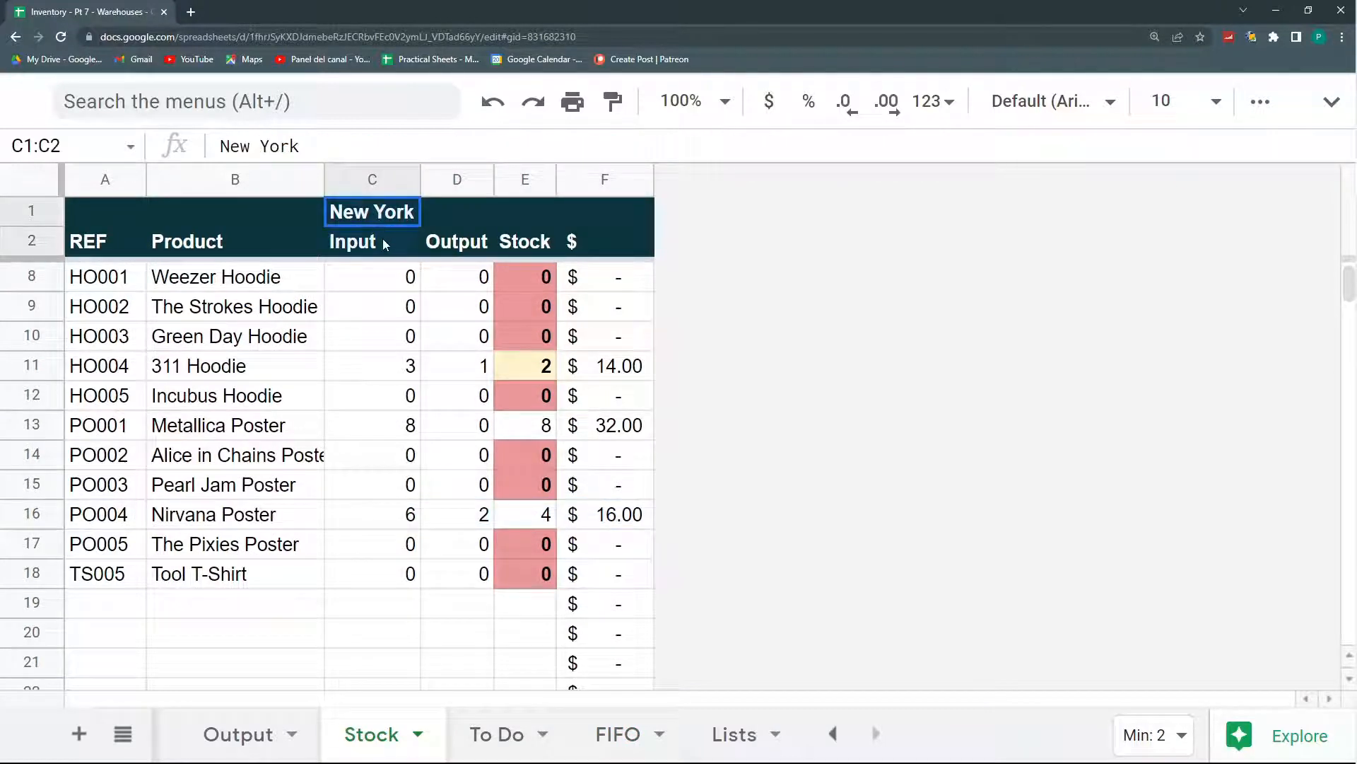
pyautogui.moveTo(375, 179); pyautogui.dragTo(625, 182)
pyautogui.hotkey('ctrl', 'c')
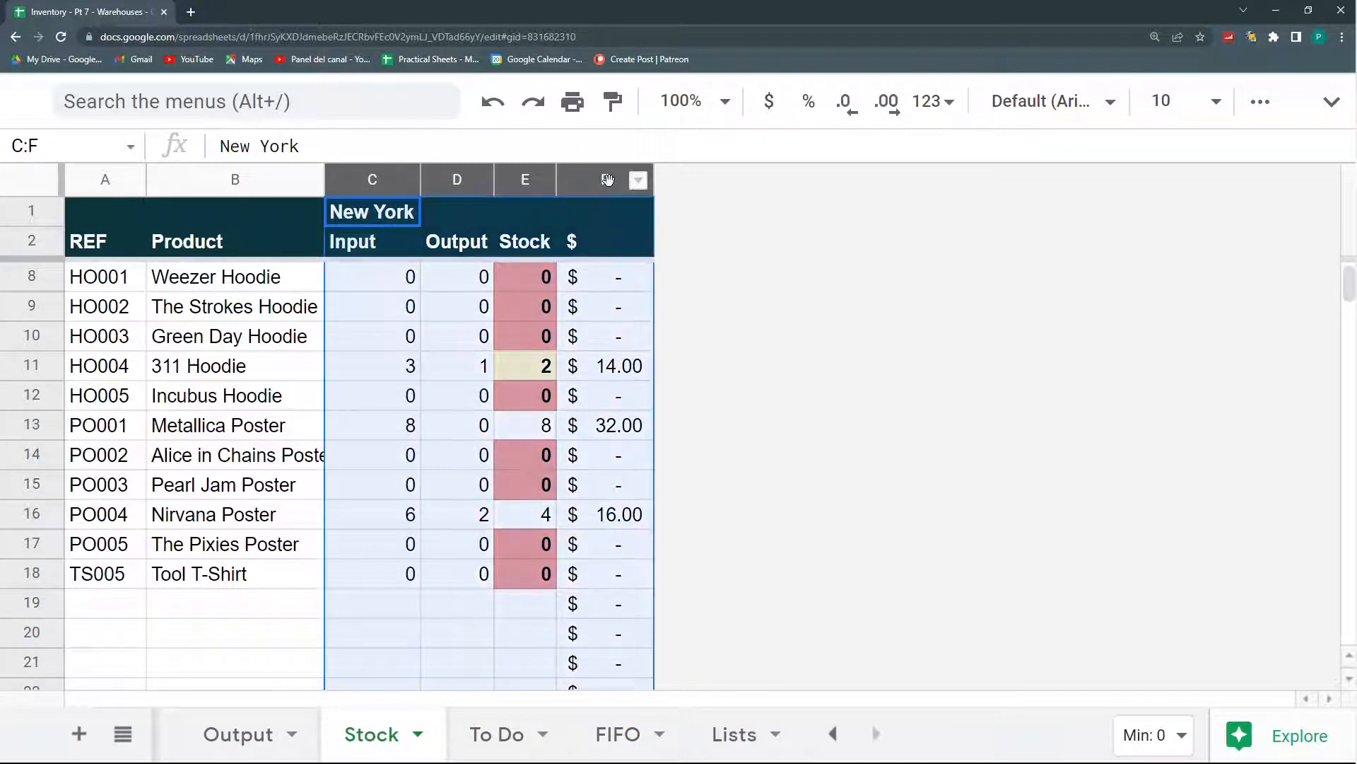
pyautogui.rightClick(594, 176)
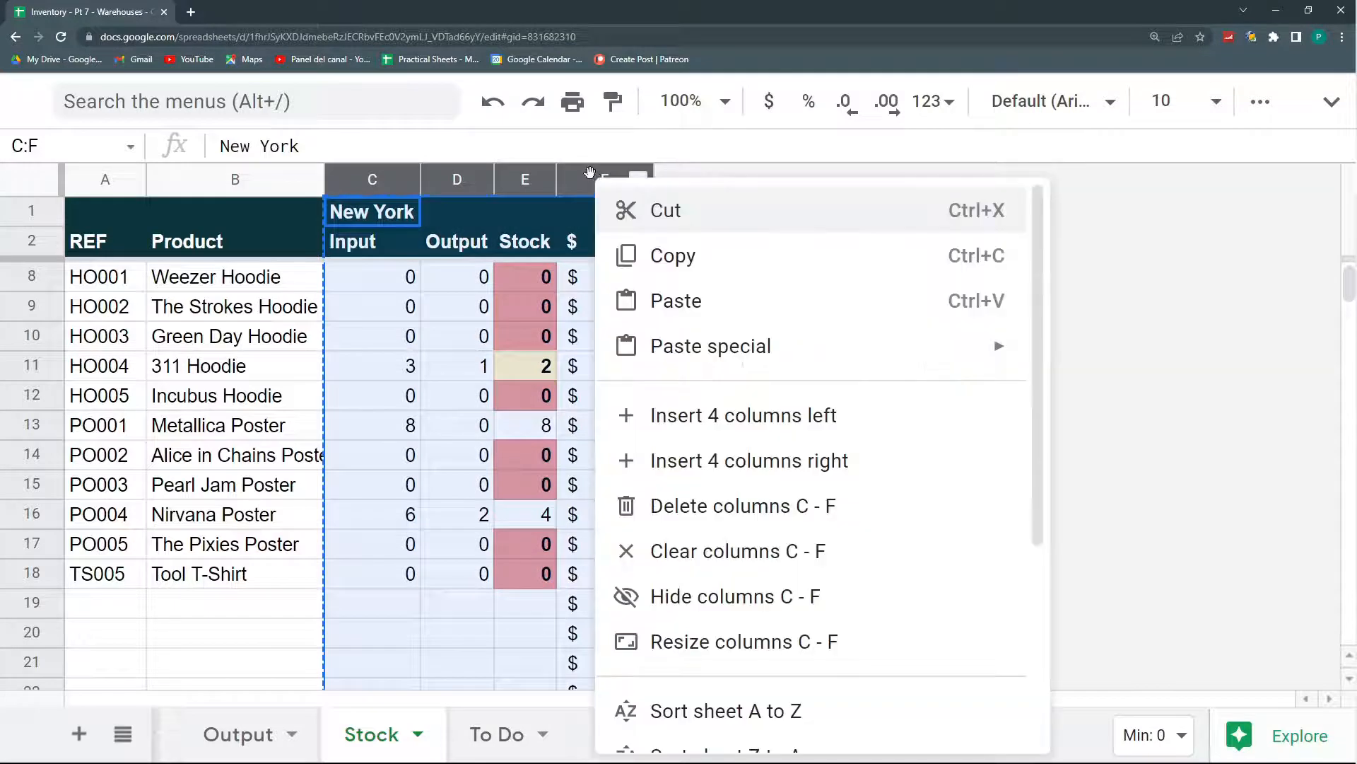
pyautogui.click(767, 463)
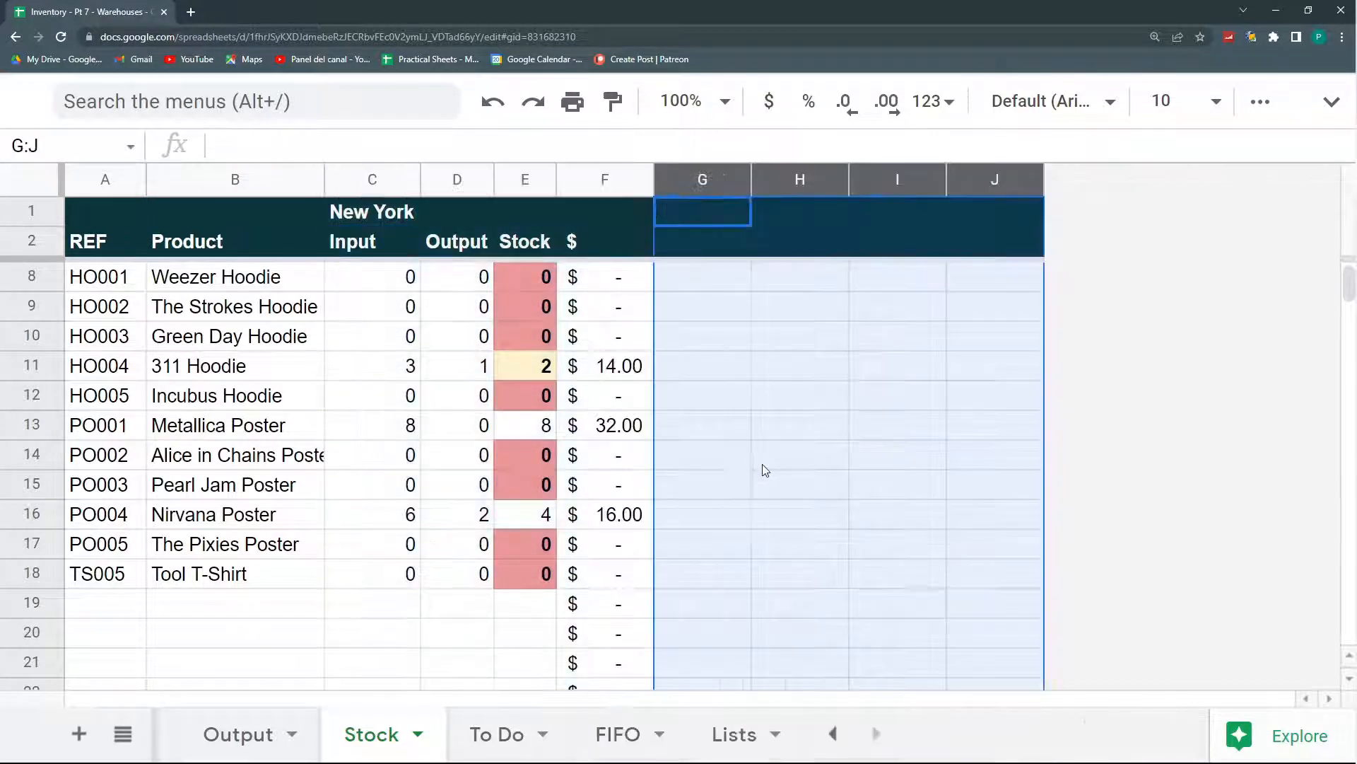
pyautogui.click(684, 216)
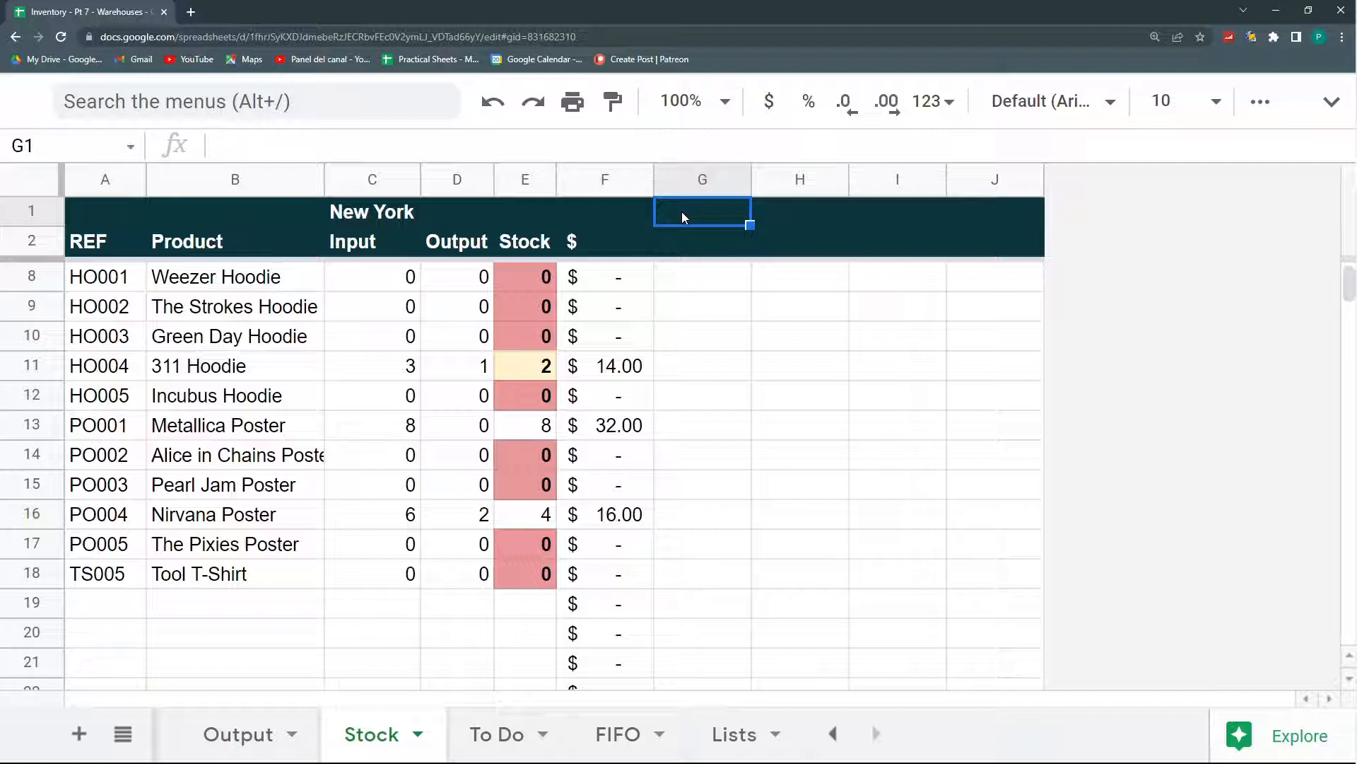
pyautogui.hotkey('ctrl', 'v')
# Change the copied block's location heading in G1 to San Francisco
pyautogui.click(707, 212)
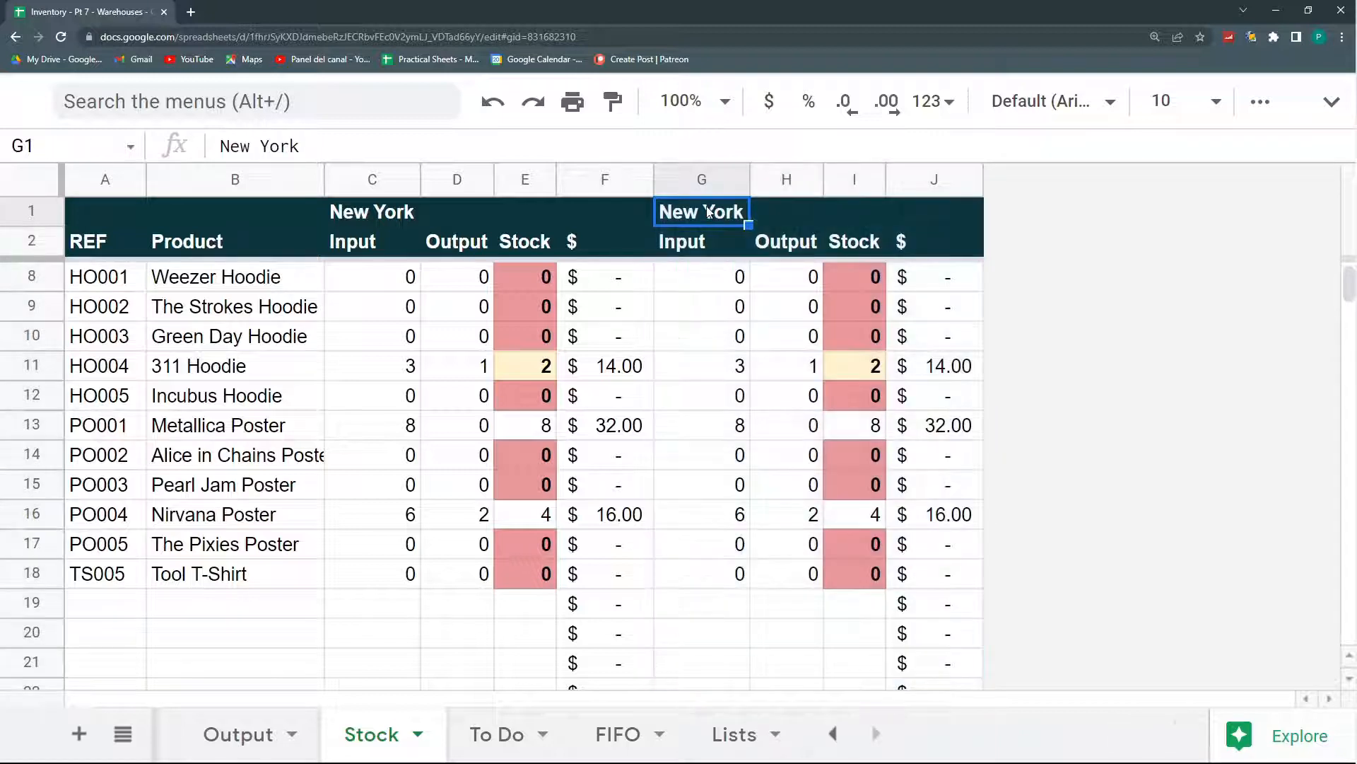
pyautogui.press('BackSpace')
pyautogui.press('Escape')
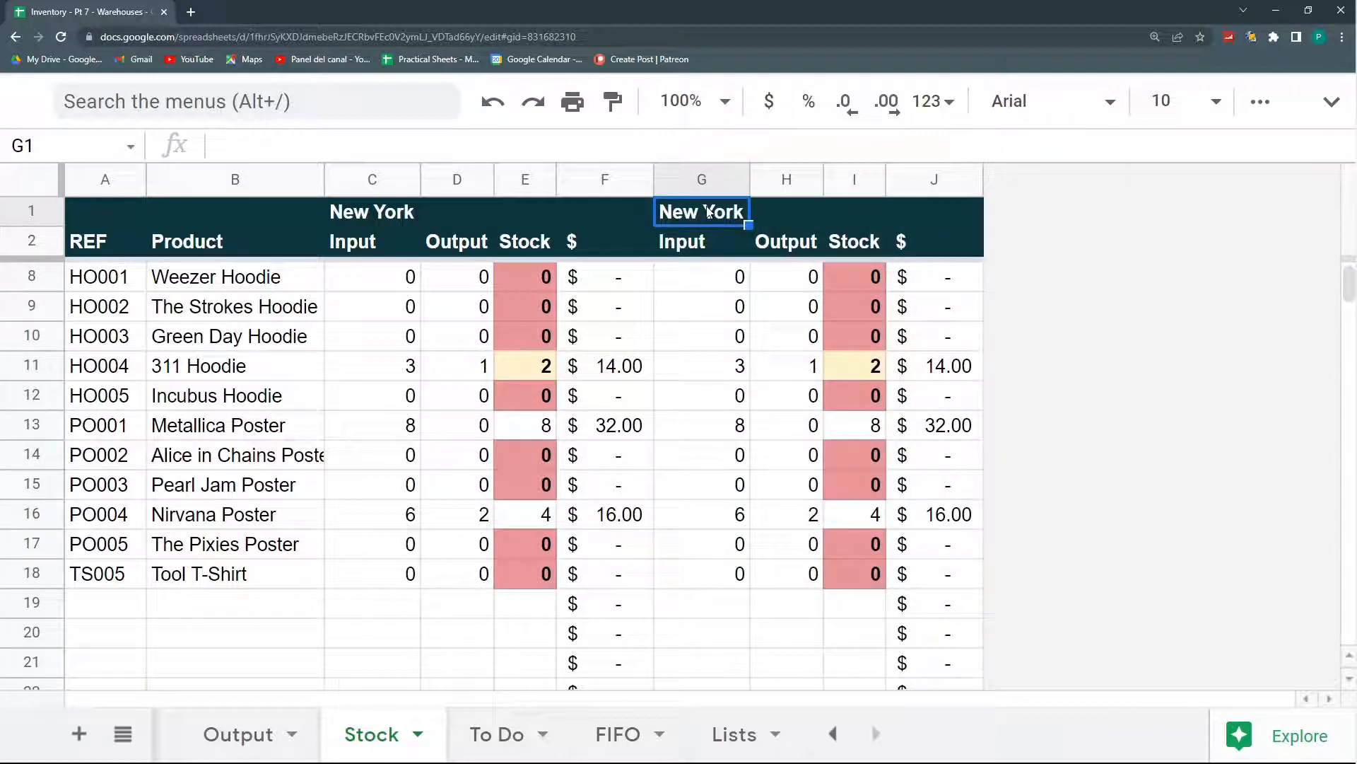
pyautogui.click(739, 734)
pyautogui.click(371, 734)
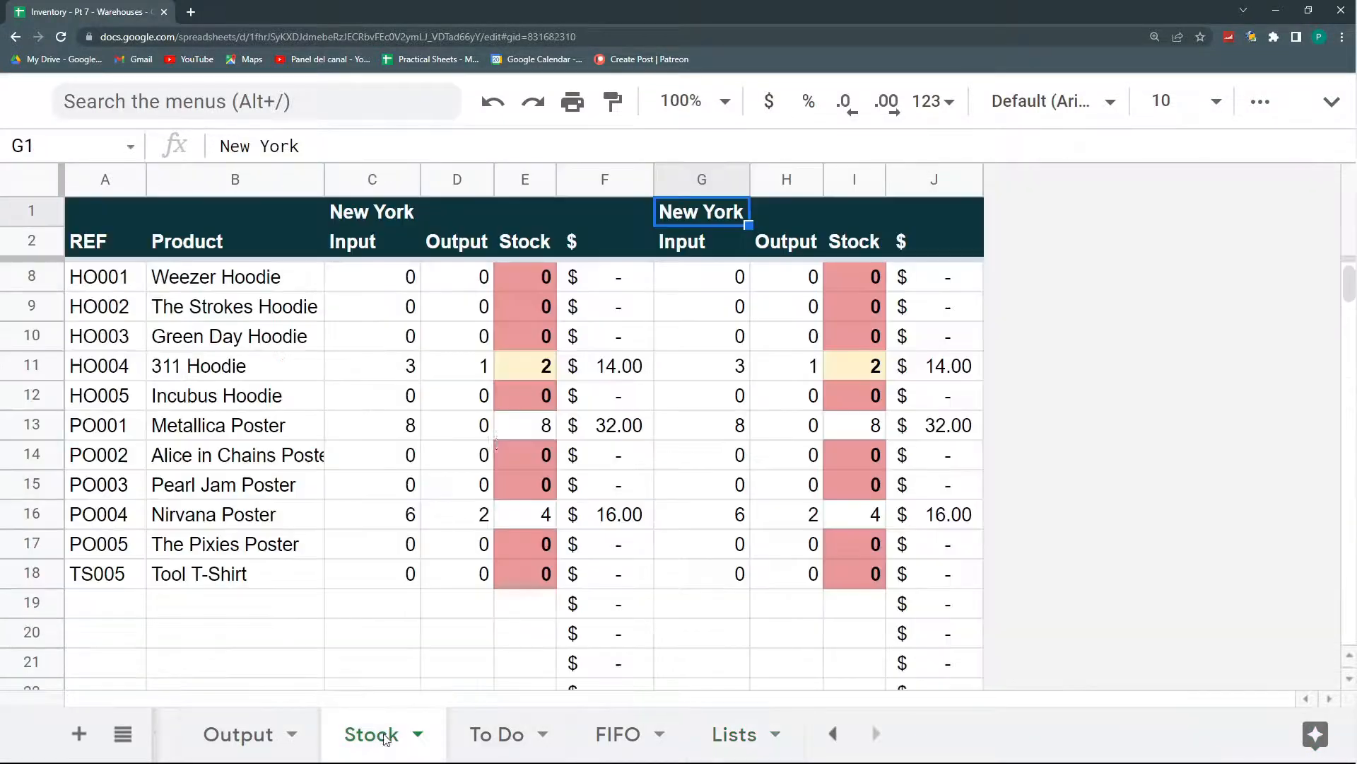
pyautogui.write('San Francisco')
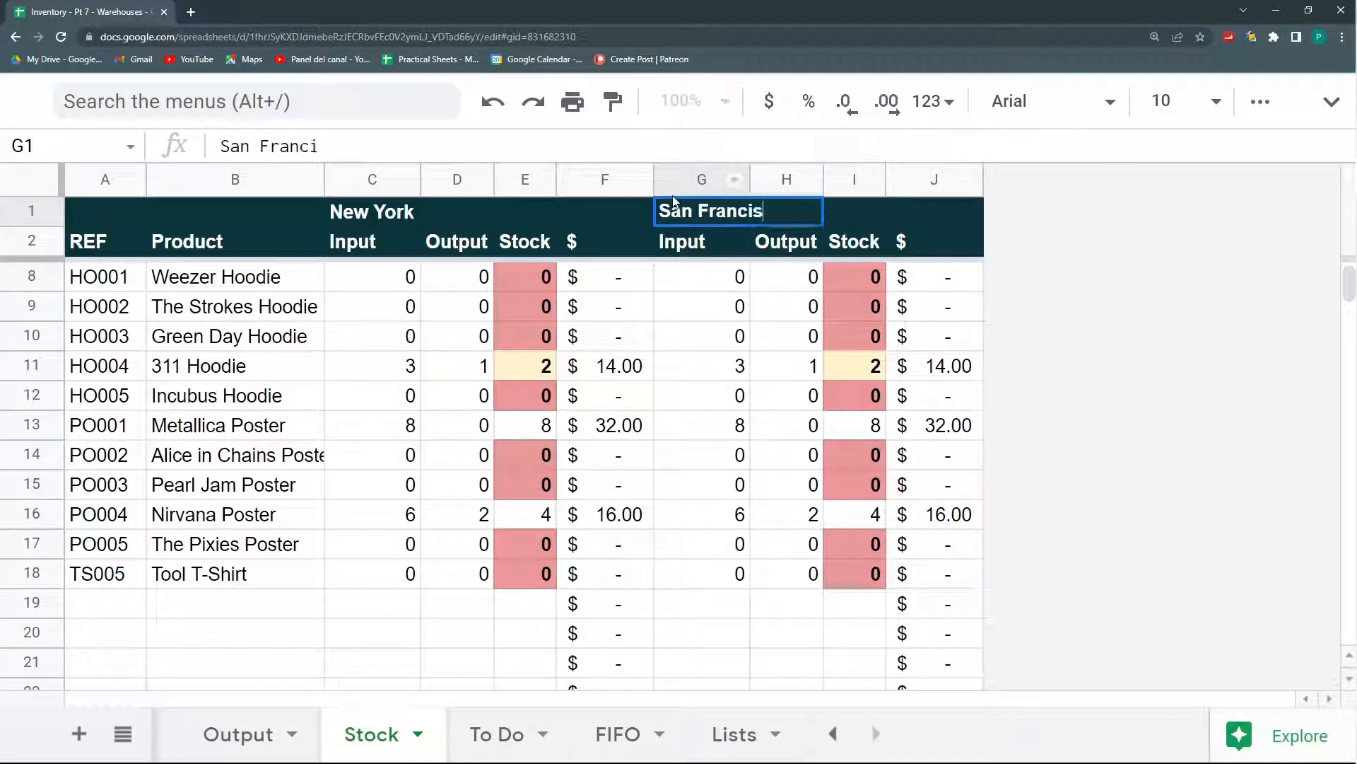
pyautogui.press('Return')
# Narrow the Input columns G and C of the two location blocks, and select G8 to show its formula
pyautogui.moveTo(749, 178); pyautogui.dragTo(730, 179)
pyautogui.moveTo(421, 179); pyautogui.dragTo(403, 179)
pyautogui.press('Down')
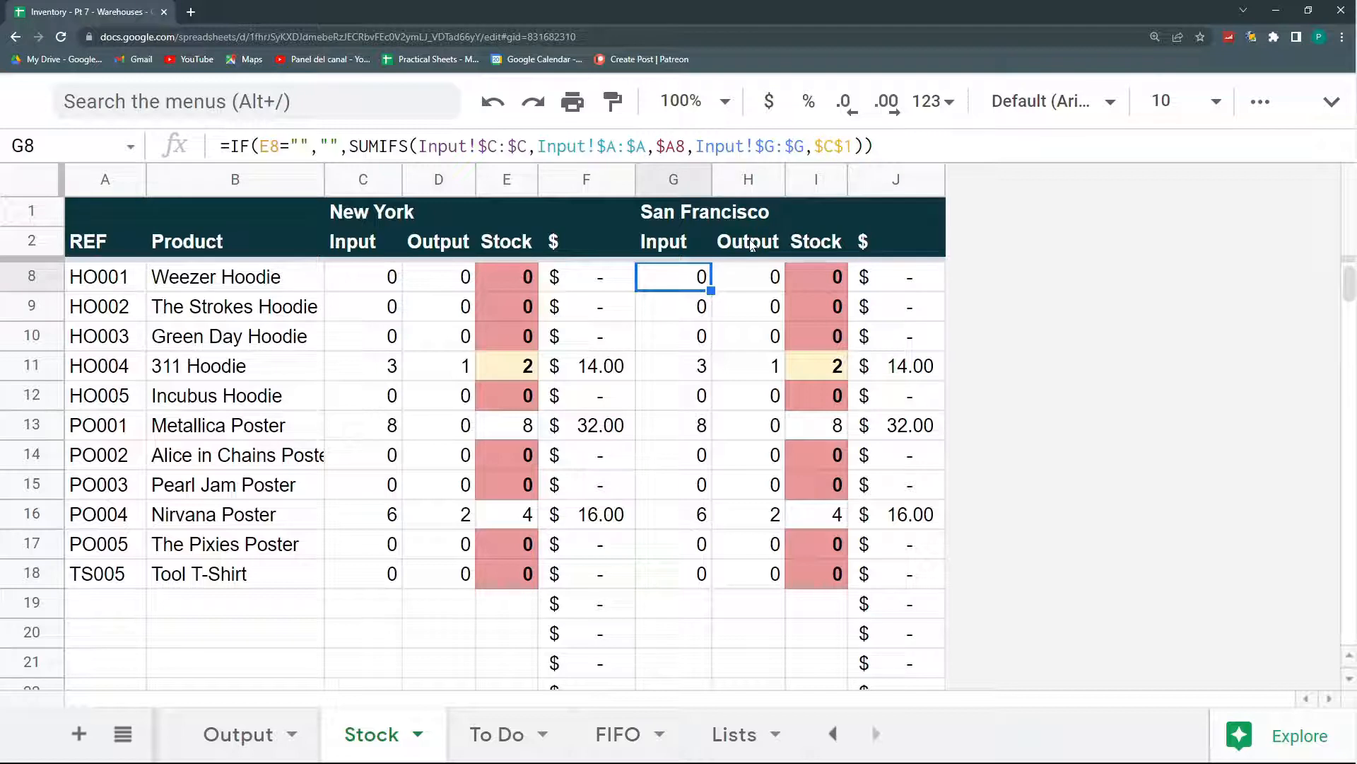
# Change the location criterion in the San Francisco Input formula in G8 to $G$1
pyautogui.press('F2')
pyautogui.moveTo(825, 146); pyautogui.dragTo(834, 146)
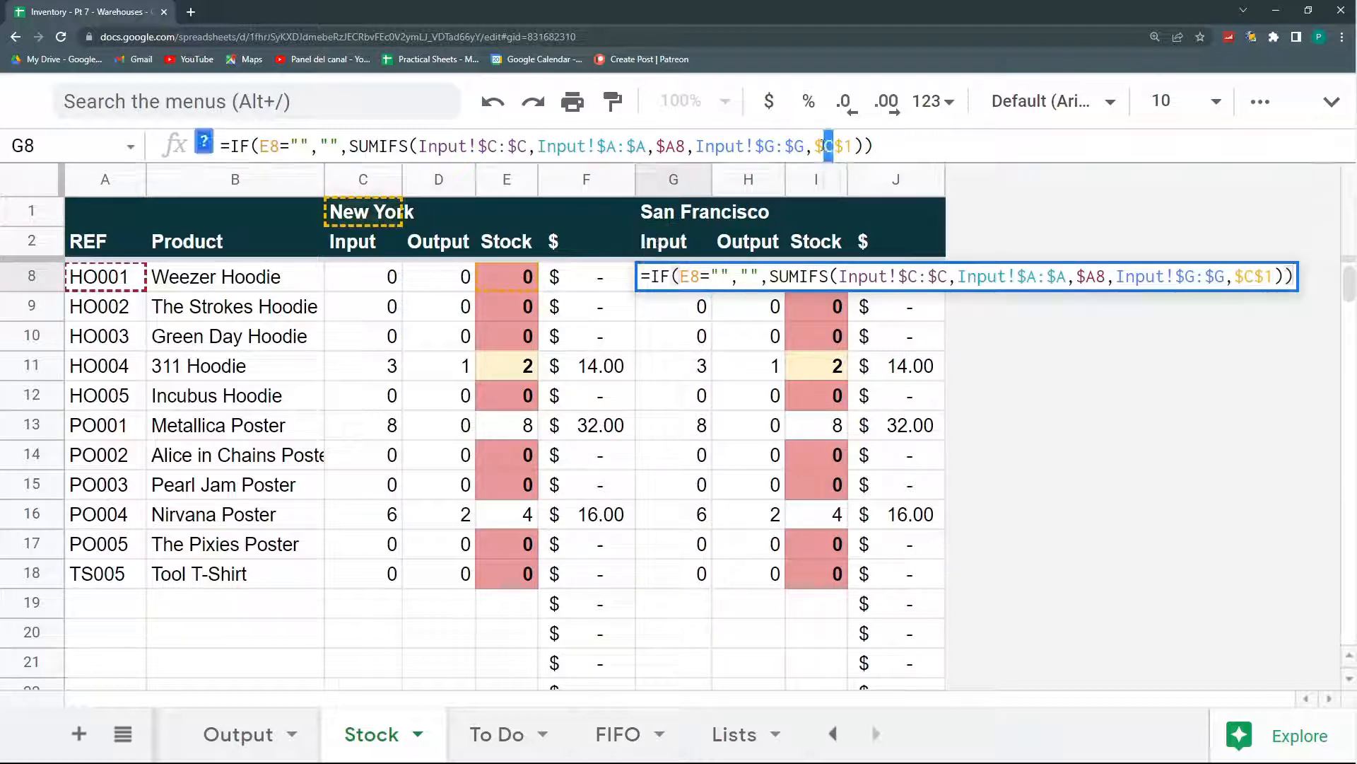
pyautogui.press('F11')
pyautogui.write('G')
pyautogui.press('Return')
# Change the location criterion to $G$1 in the San Francisco Output formula in H8 and the $ formula in J8
pyautogui.click(748, 203)
pyautogui.moveTo(877, 73); pyautogui.dragTo(862, 73)
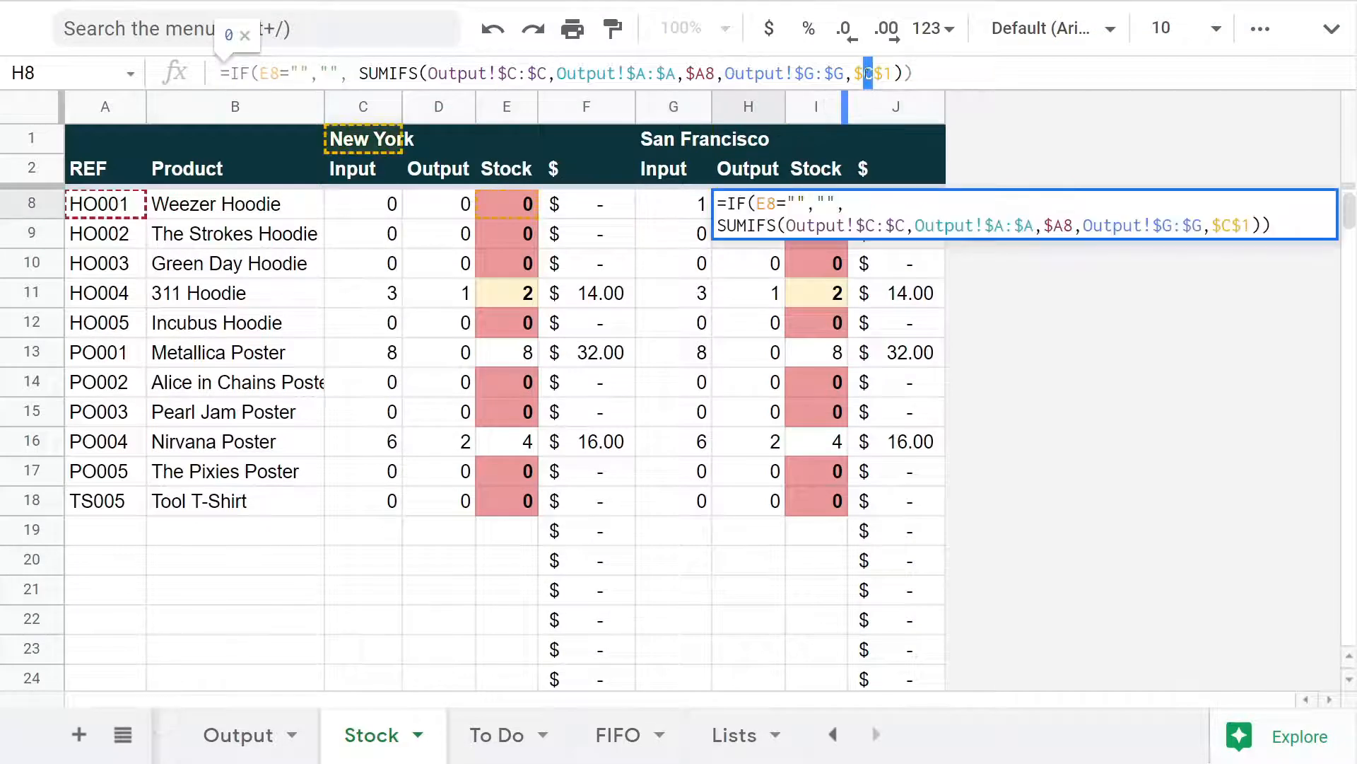
pyautogui.write('G')
pyautogui.click(896, 203)
pyautogui.moveTo(695, 73); pyautogui.dragTo(686, 73)
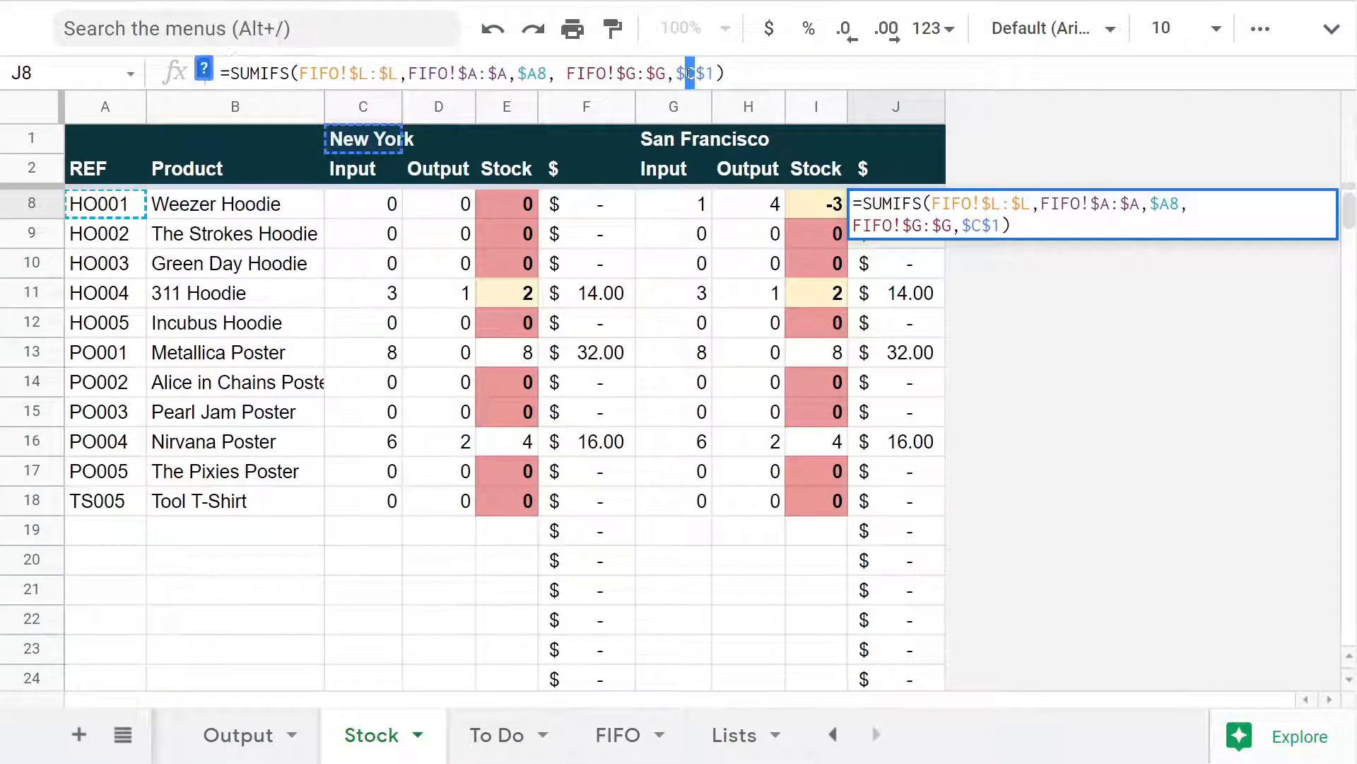
pyautogui.write('G')
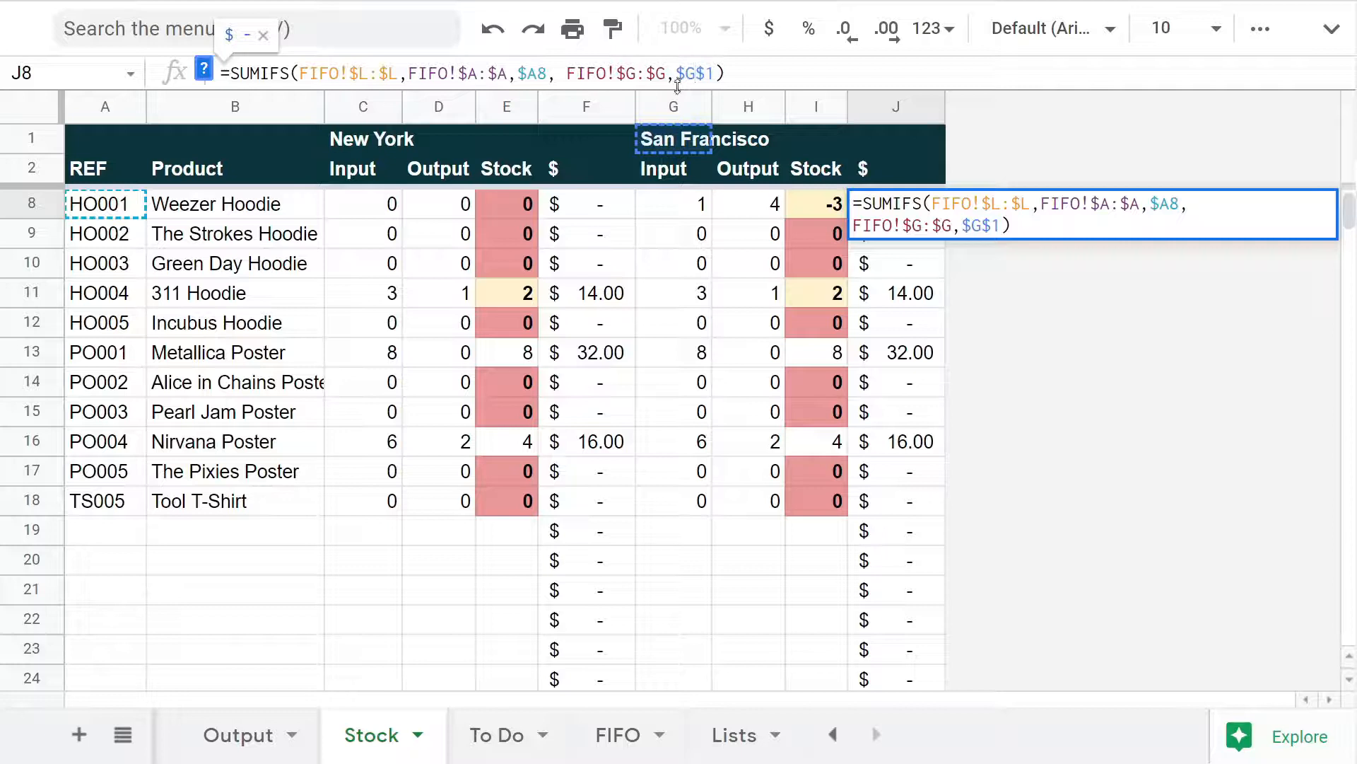
pyautogui.press('Return')
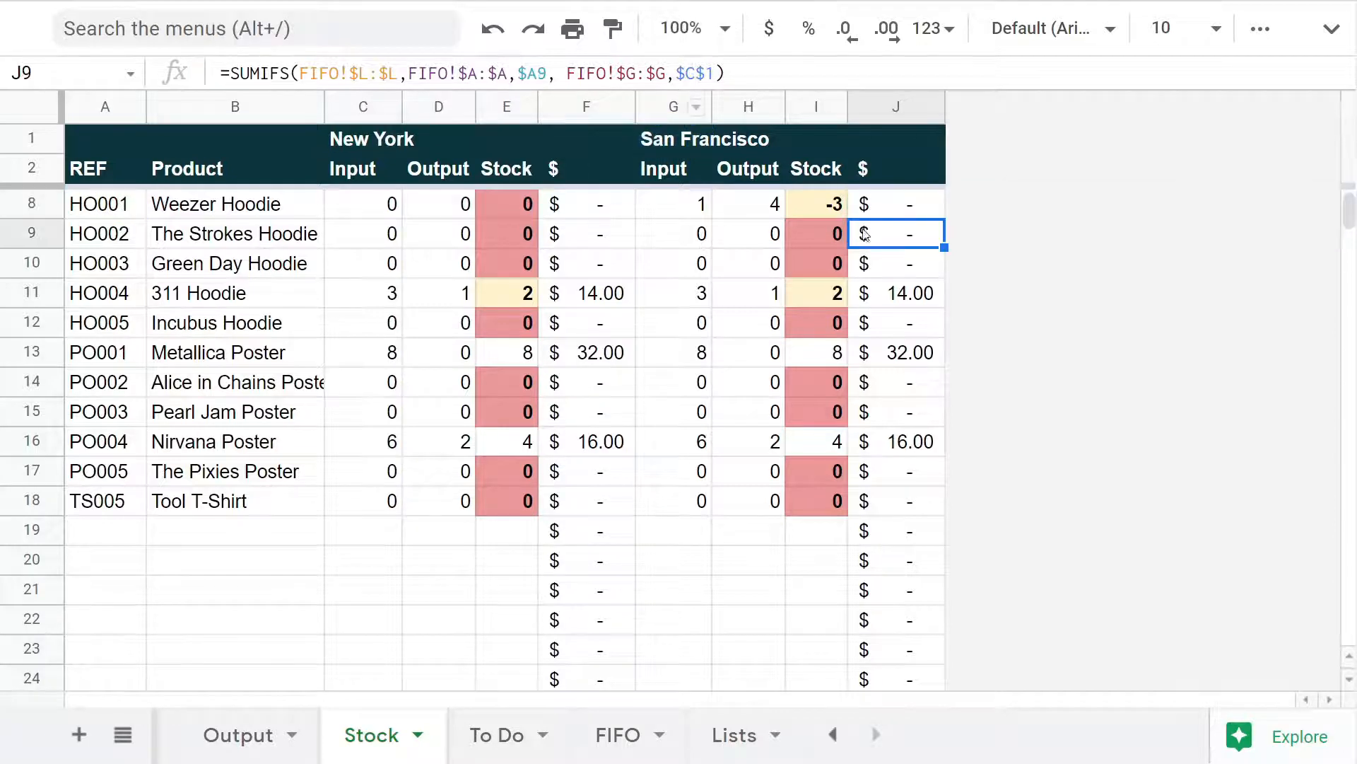
# Check the Weezer Hoodie's San Francisco entries in the Input and Output sheets against its Stock formulas in row 8
pyautogui.click(751, 208)
pyautogui.click(691, 200)
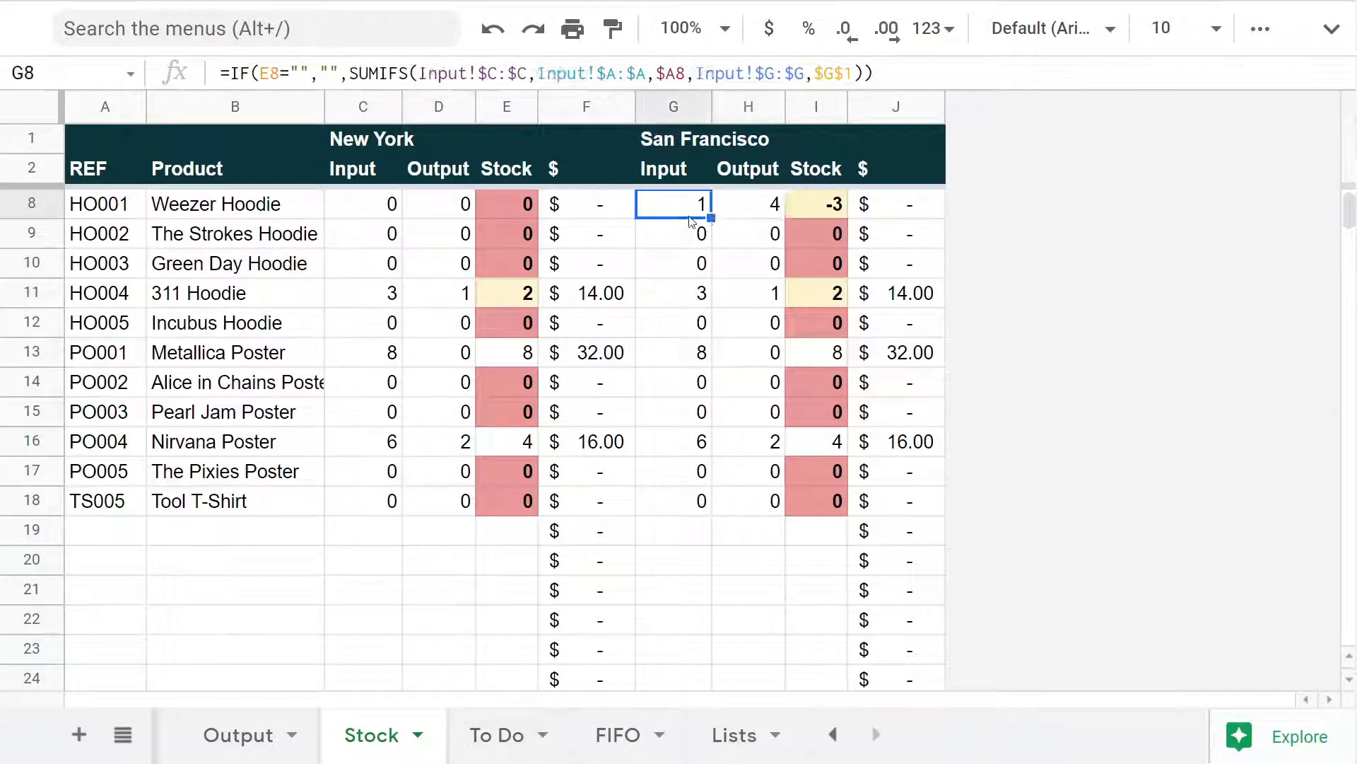
pyautogui.click(829, 734)
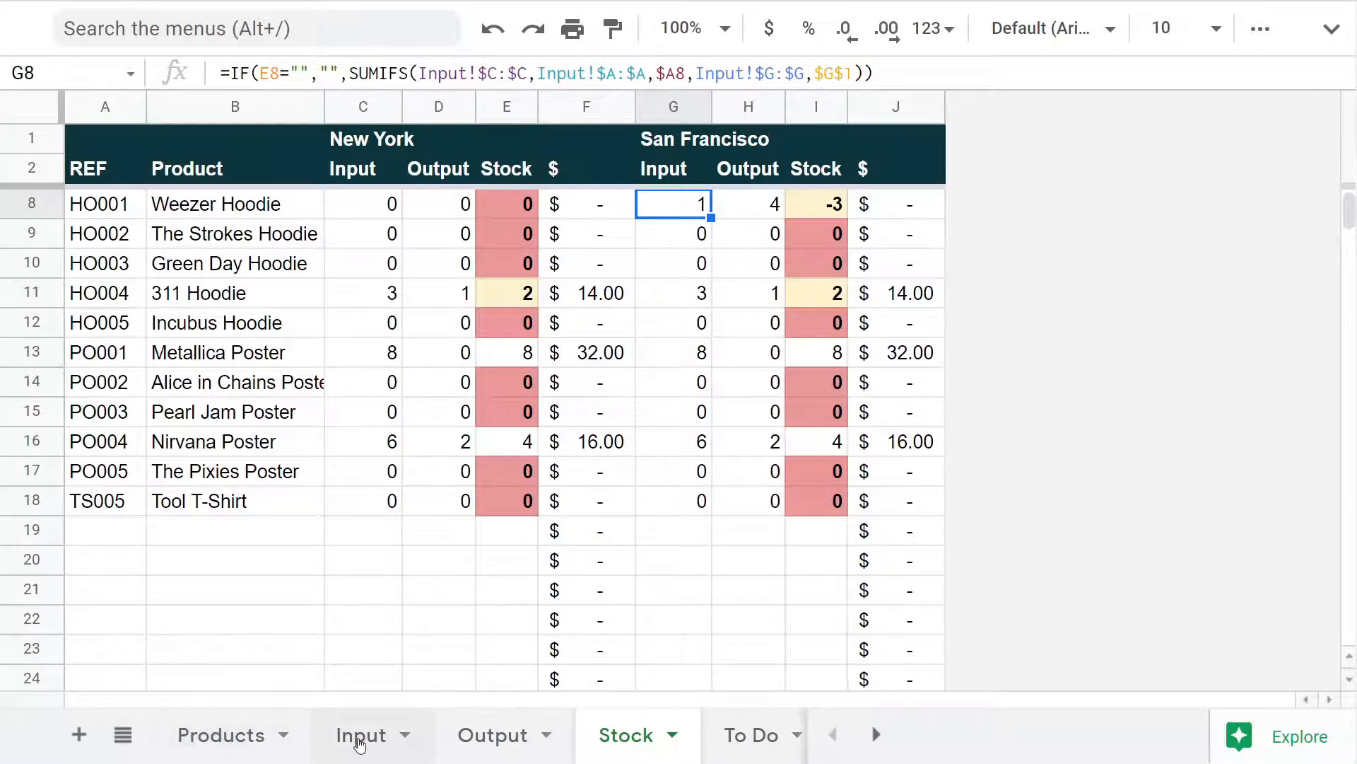
pyautogui.click(359, 735)
pyautogui.scroll(3, 336, 384)
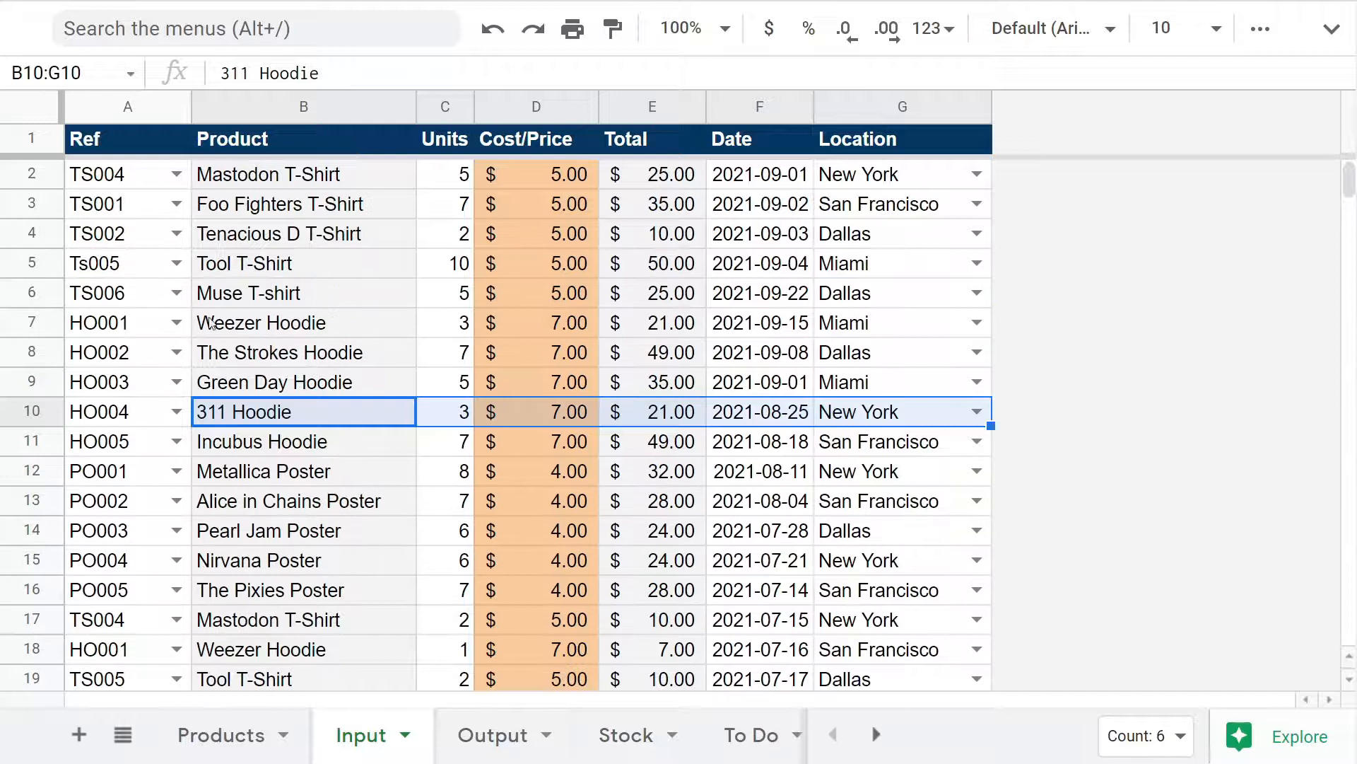
pyautogui.moveTo(211, 324); pyautogui.dragTo(135, 324)
pyautogui.scroll(-1, 144, 488)
pyautogui.moveTo(124, 594); pyautogui.dragTo(852, 593)
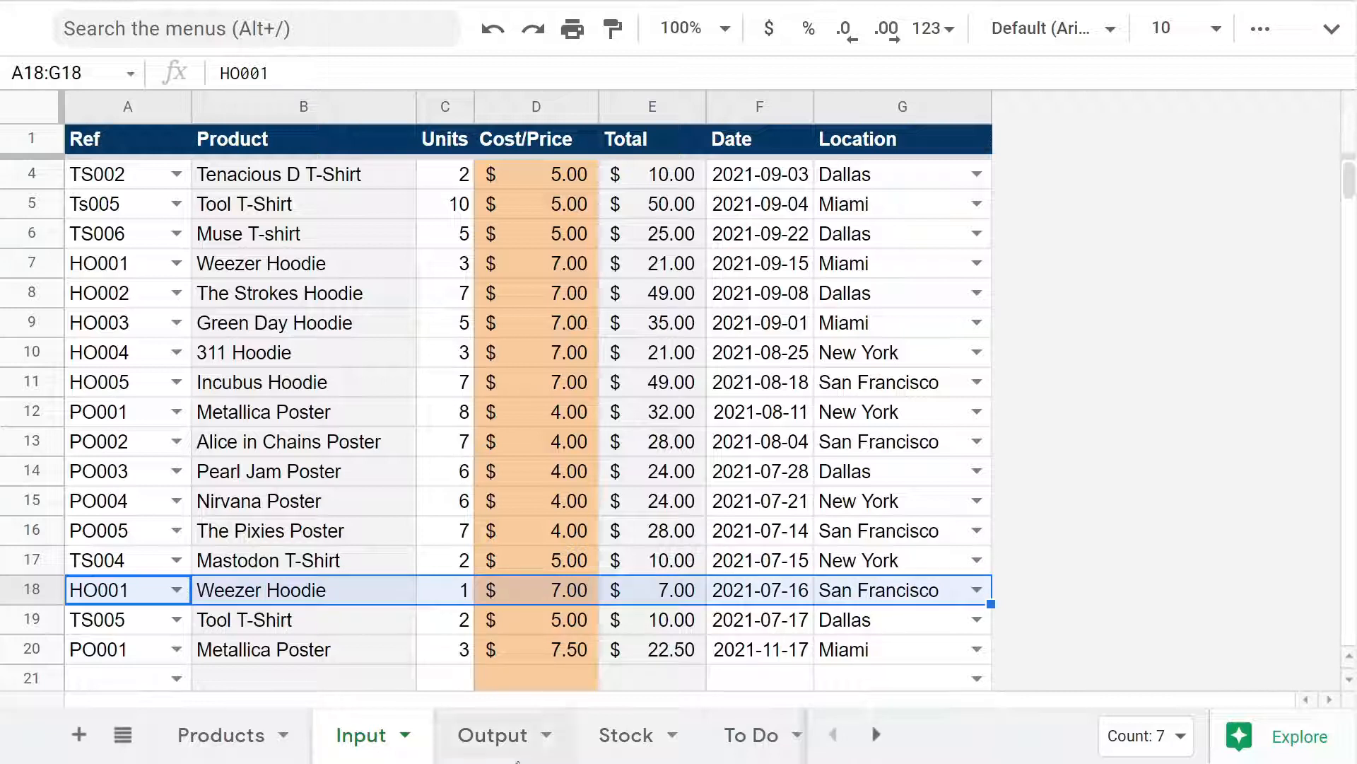
pyautogui.click(504, 733)
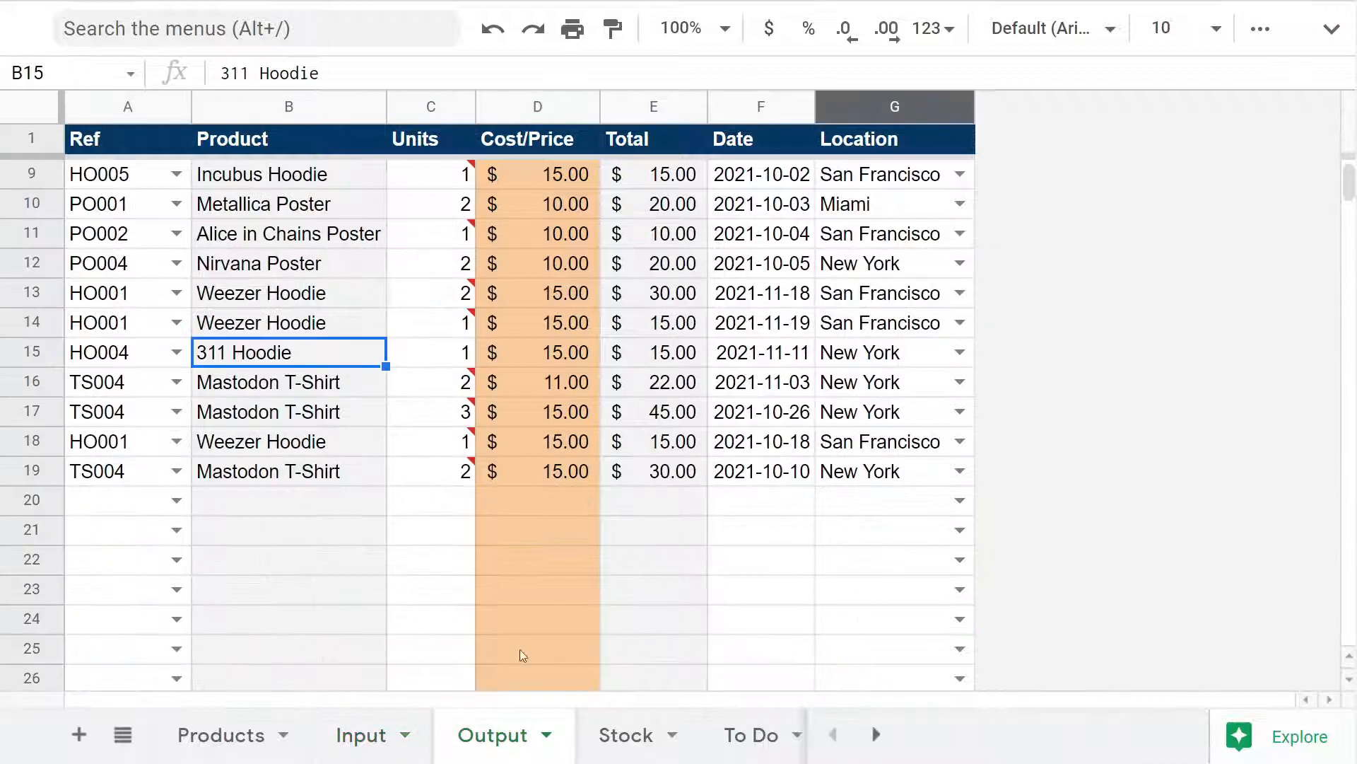
pyautogui.scroll(3, 521, 651)
pyautogui.moveTo(330, 445); pyautogui.dragTo(445, 463)
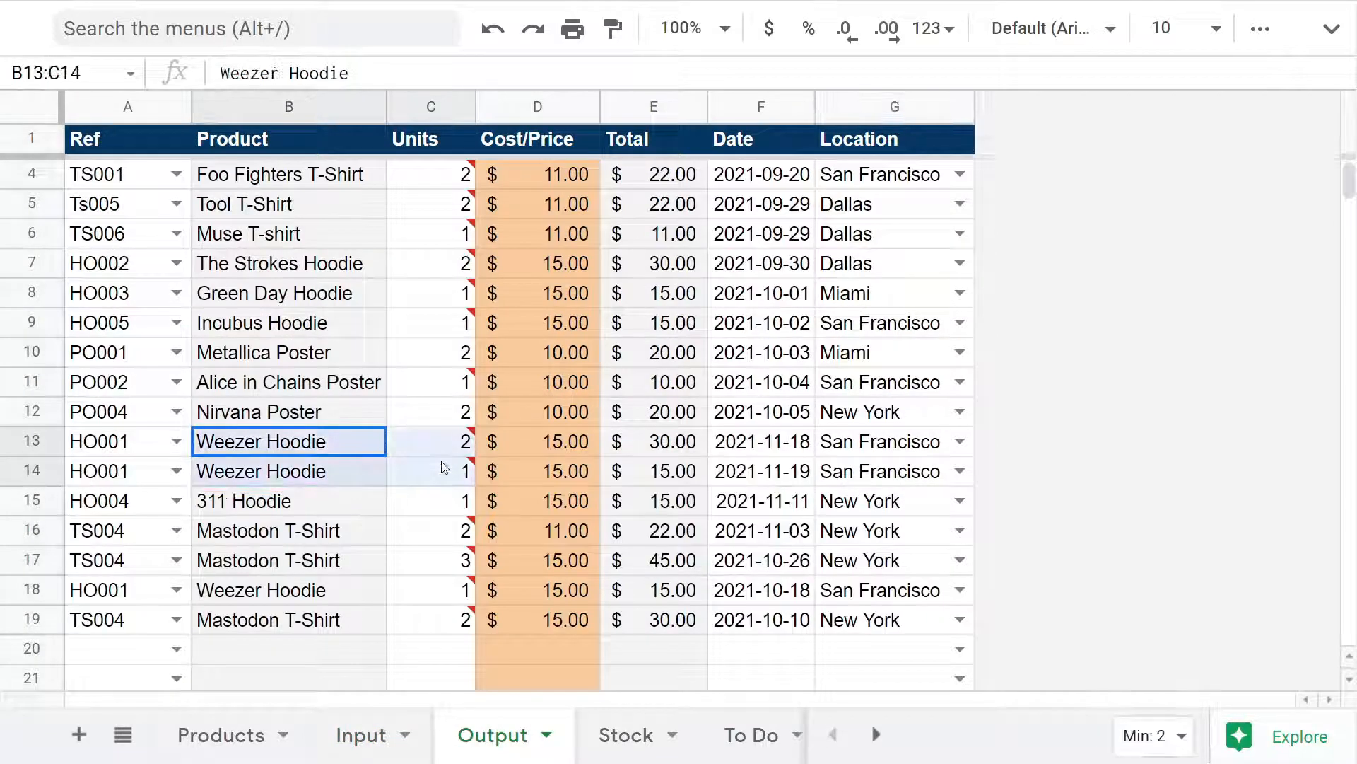
pyautogui.click(438, 602)
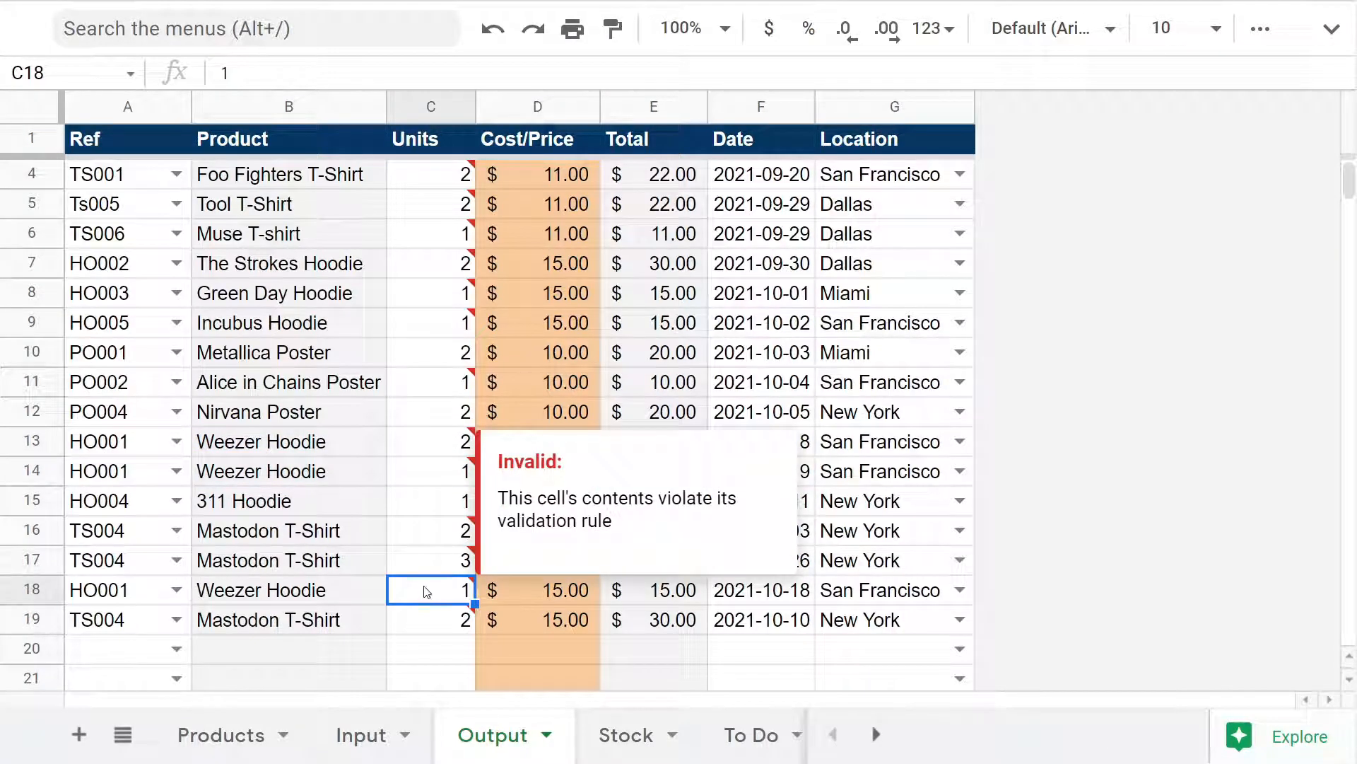
# Set the units of the Weezer Hoodie's San Francisco entry in Input row 18 to 5, and return to the Stock sheet
pyautogui.click(369, 737)
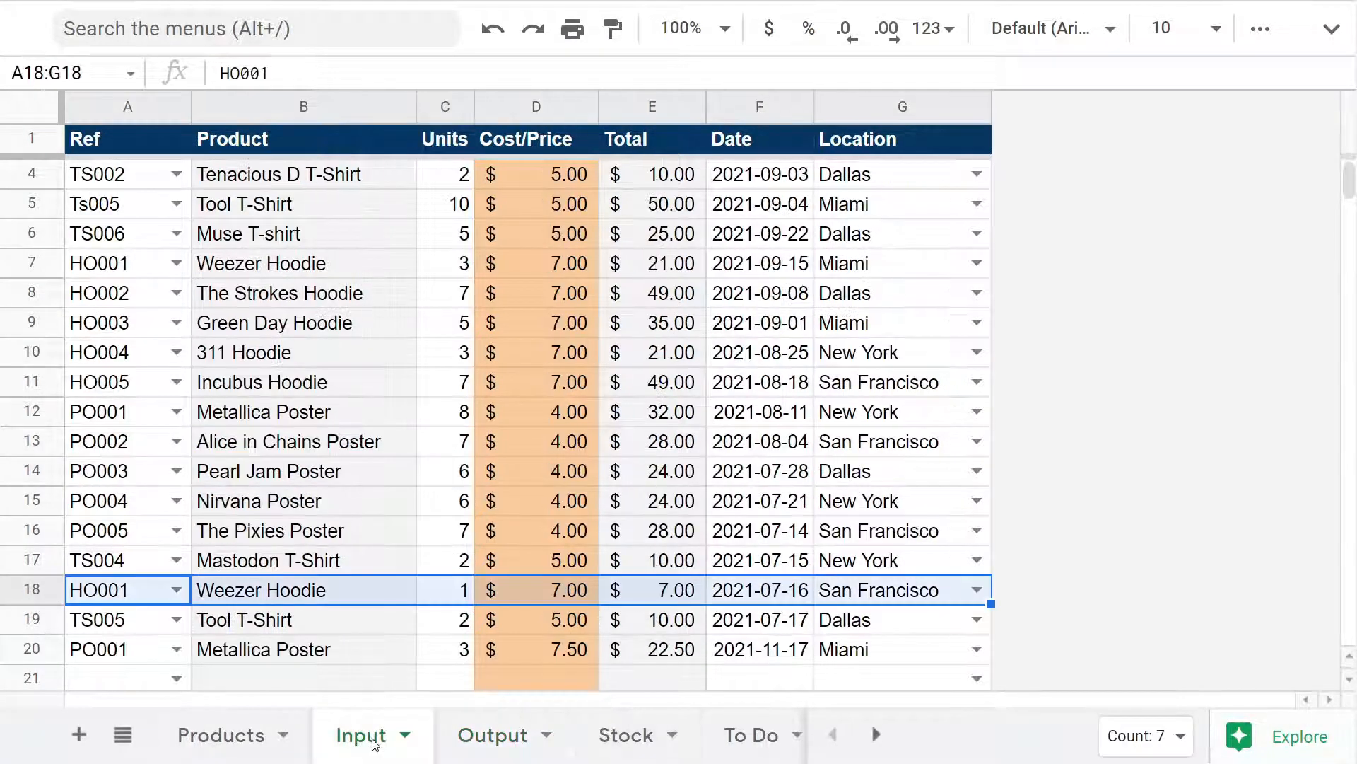
pyautogui.click(443, 603)
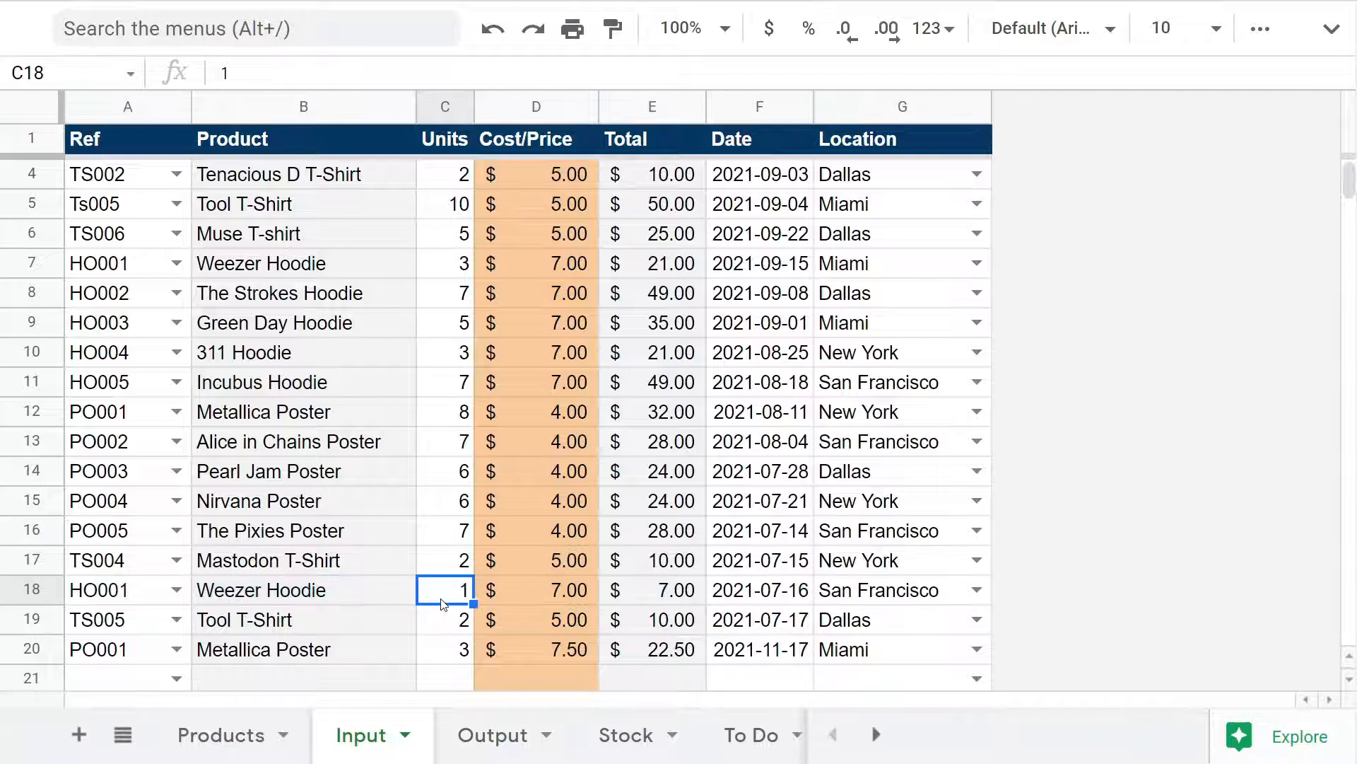
pyautogui.write('5')
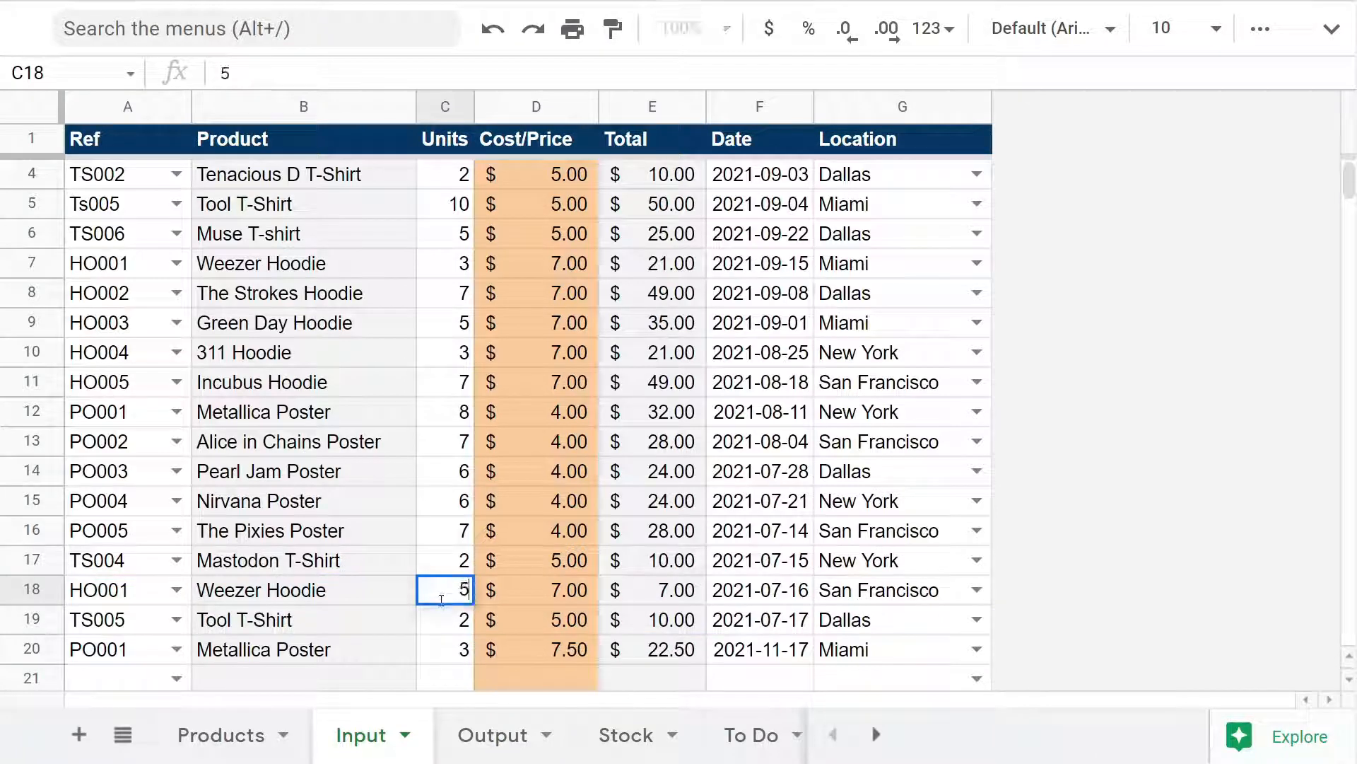
pyautogui.press('Return')
pyautogui.click(614, 739)
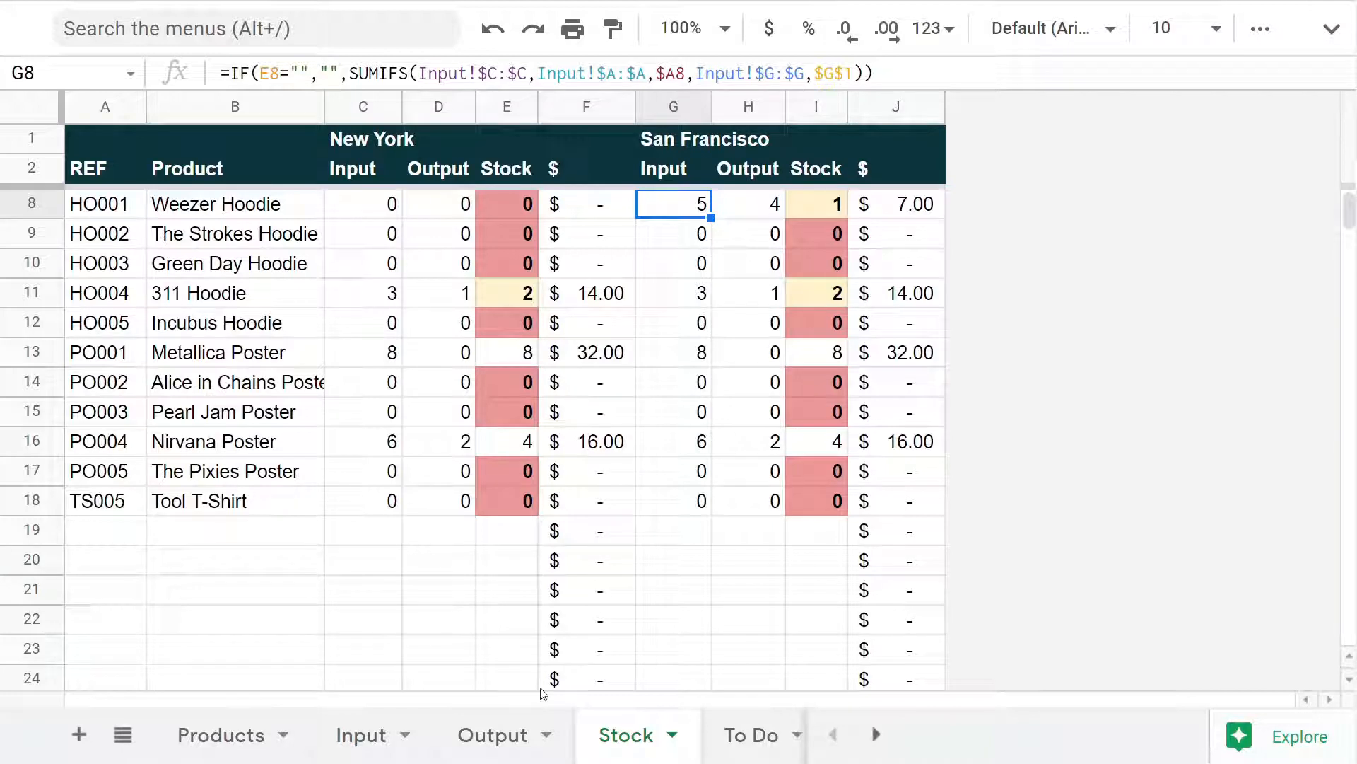
# Examine the Units cells flagged for validation in the Output sheet, along with their product references and locations
pyautogui.click(488, 739)
pyautogui.moveTo(432, 304); pyautogui.dragTo(452, 619)
pyautogui.scroll(1, 476, 311)
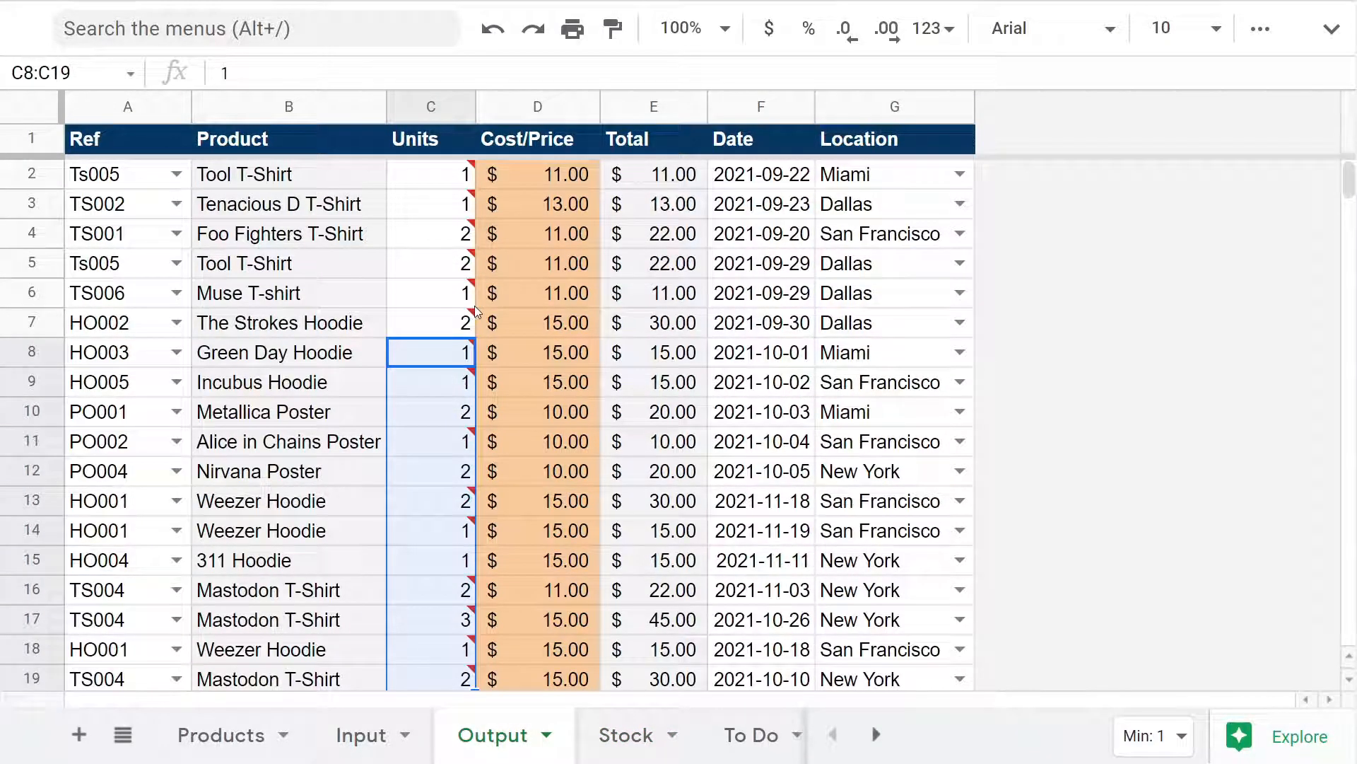
pyautogui.click(432, 328)
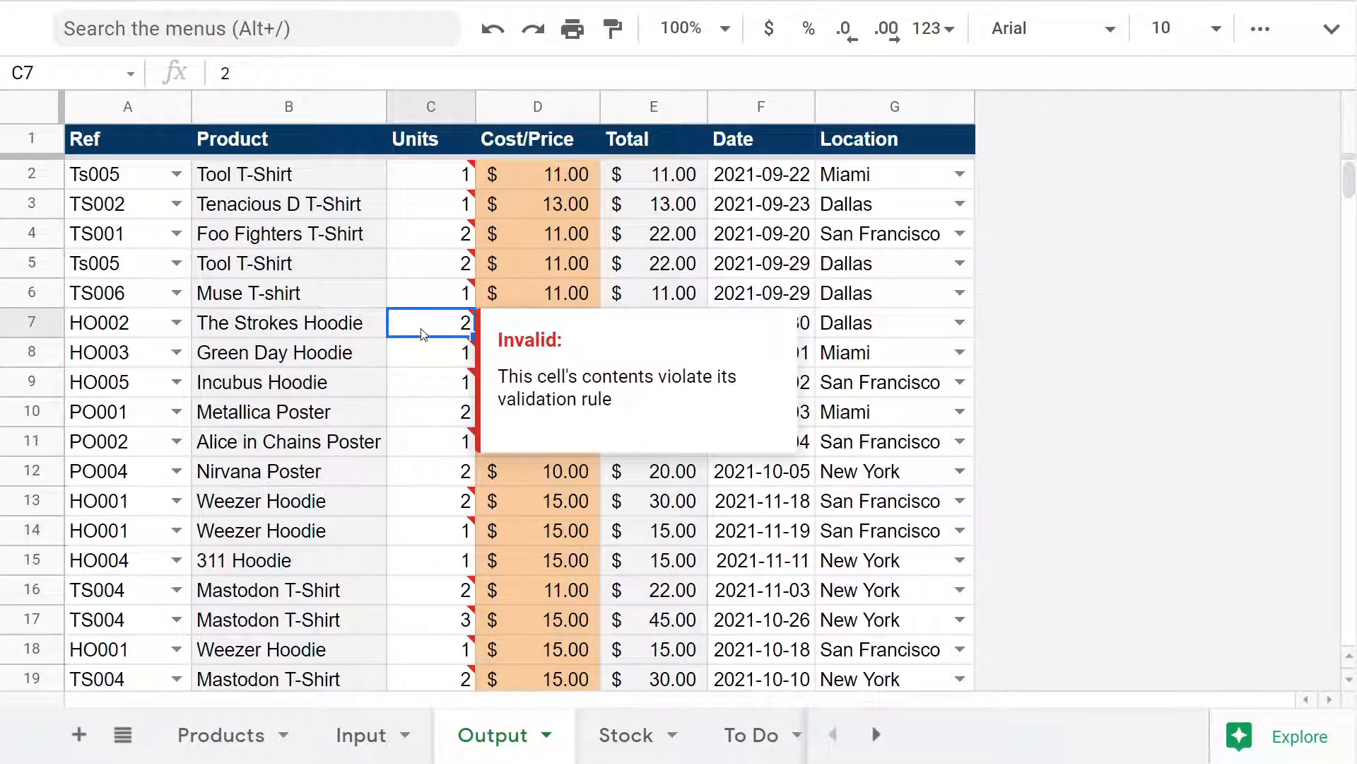
pyautogui.click(430, 301)
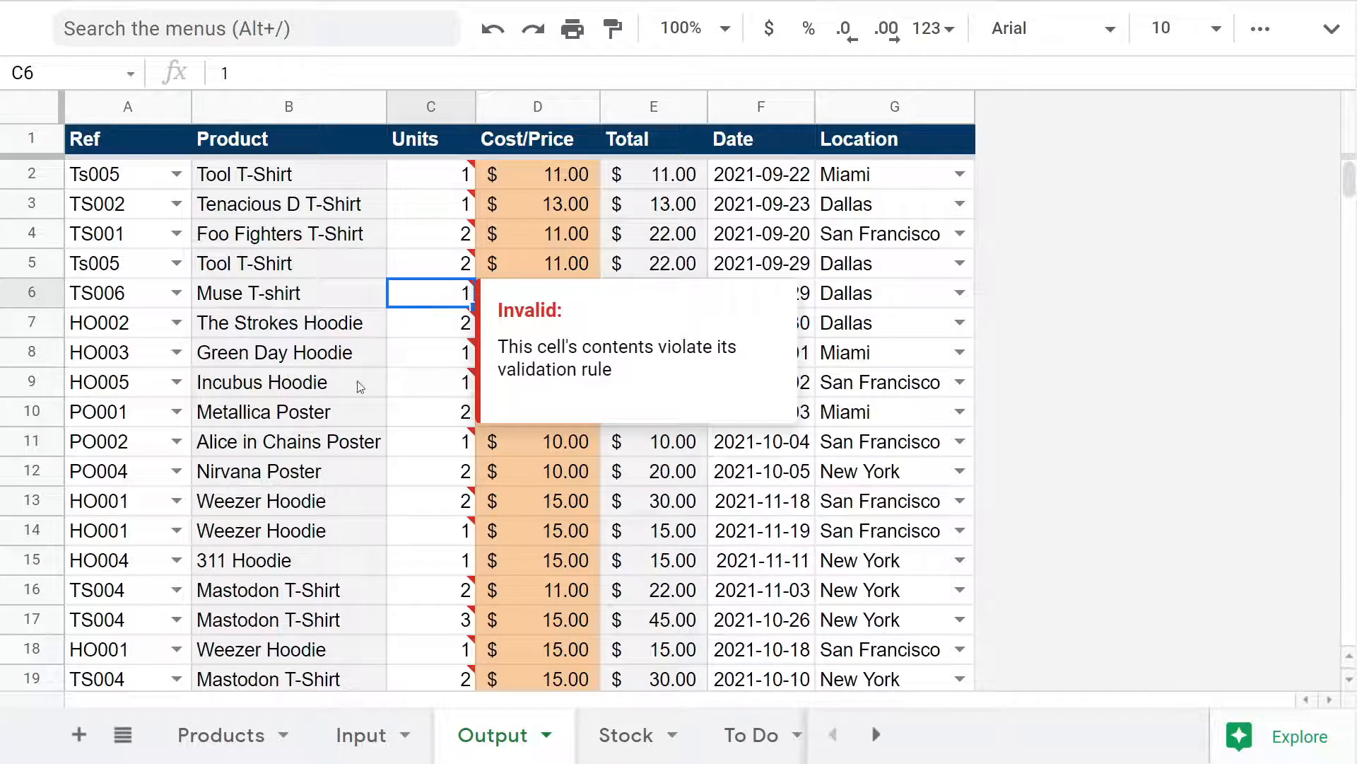
pyautogui.click(414, 390)
pyautogui.moveTo(121, 239); pyautogui.dragTo(136, 442)
pyautogui.moveTo(853, 242); pyautogui.dragTo(864, 362)
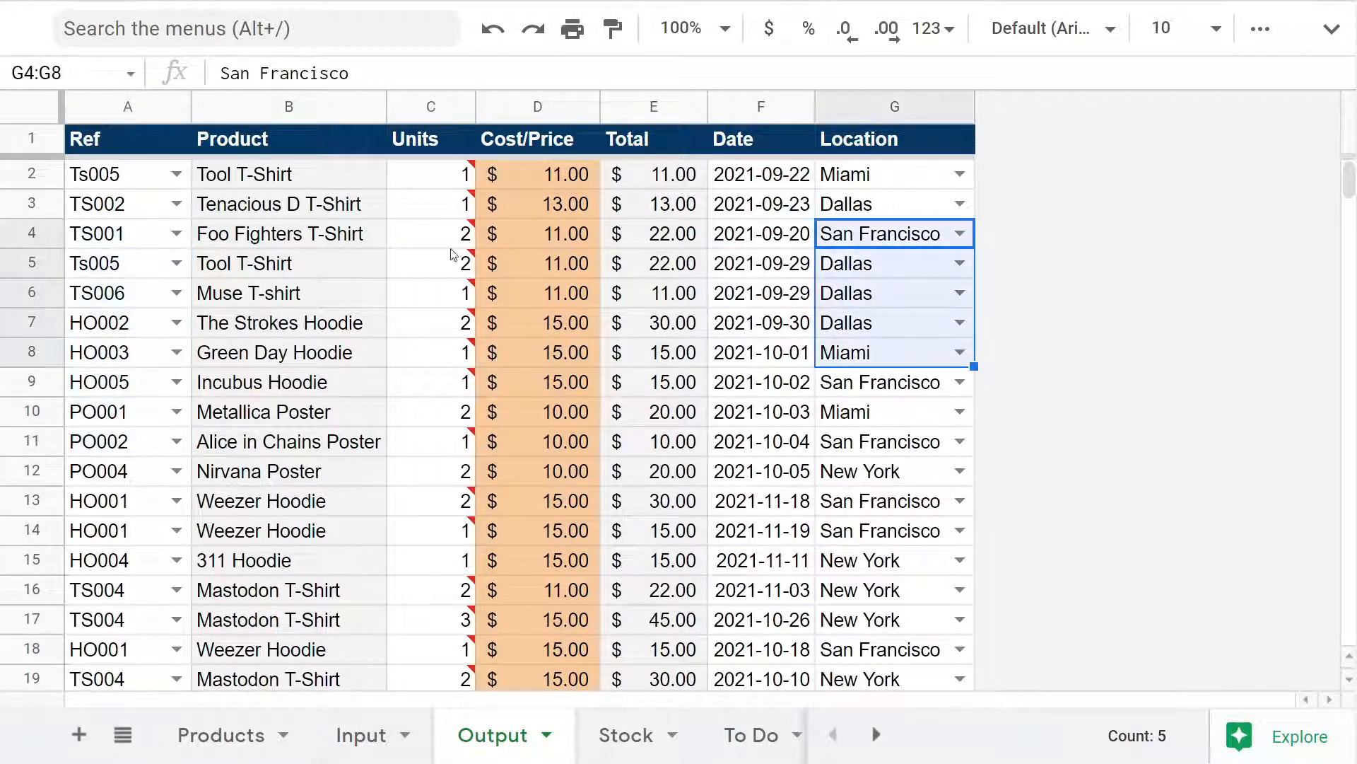
pyautogui.moveTo(454, 248); pyautogui.dragTo(470, 441)
pyautogui.scroll(-1, 453, 417)
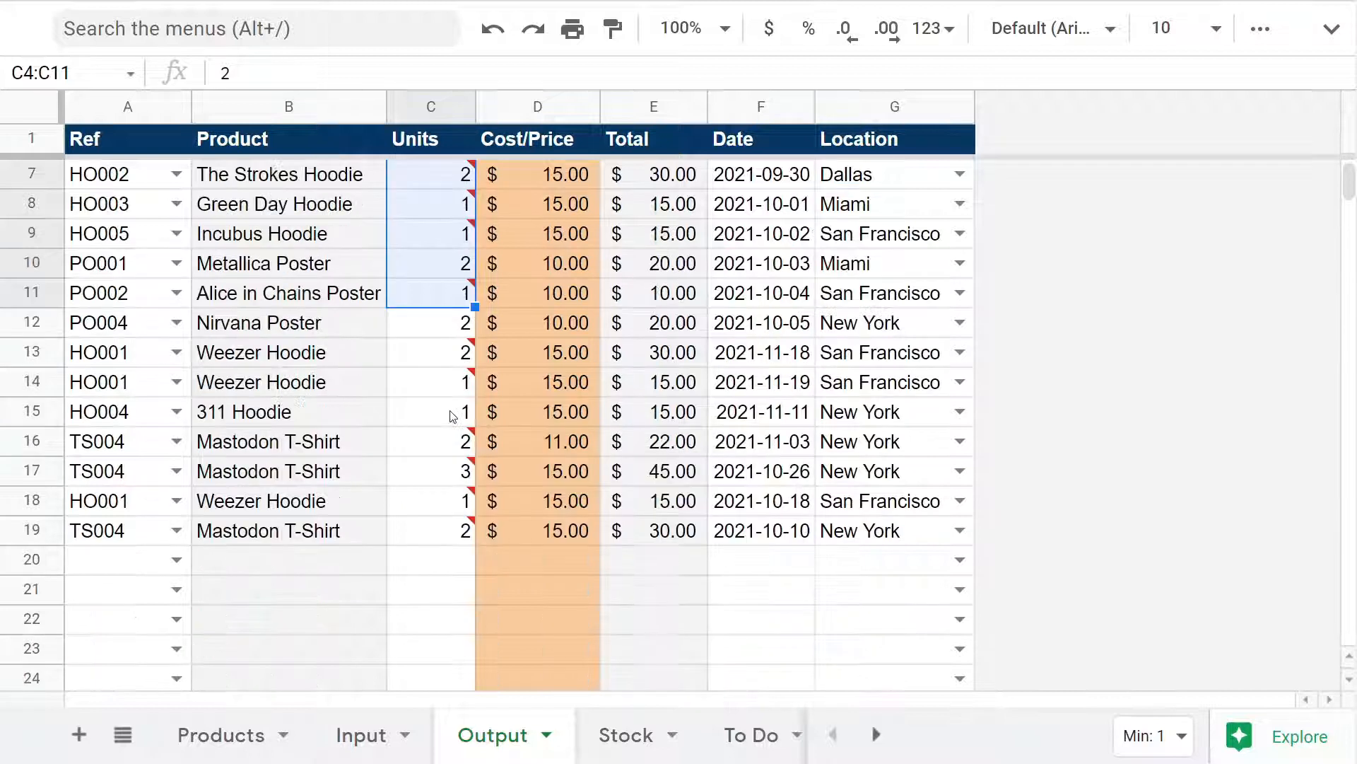
pyautogui.scroll(1, 454, 417)
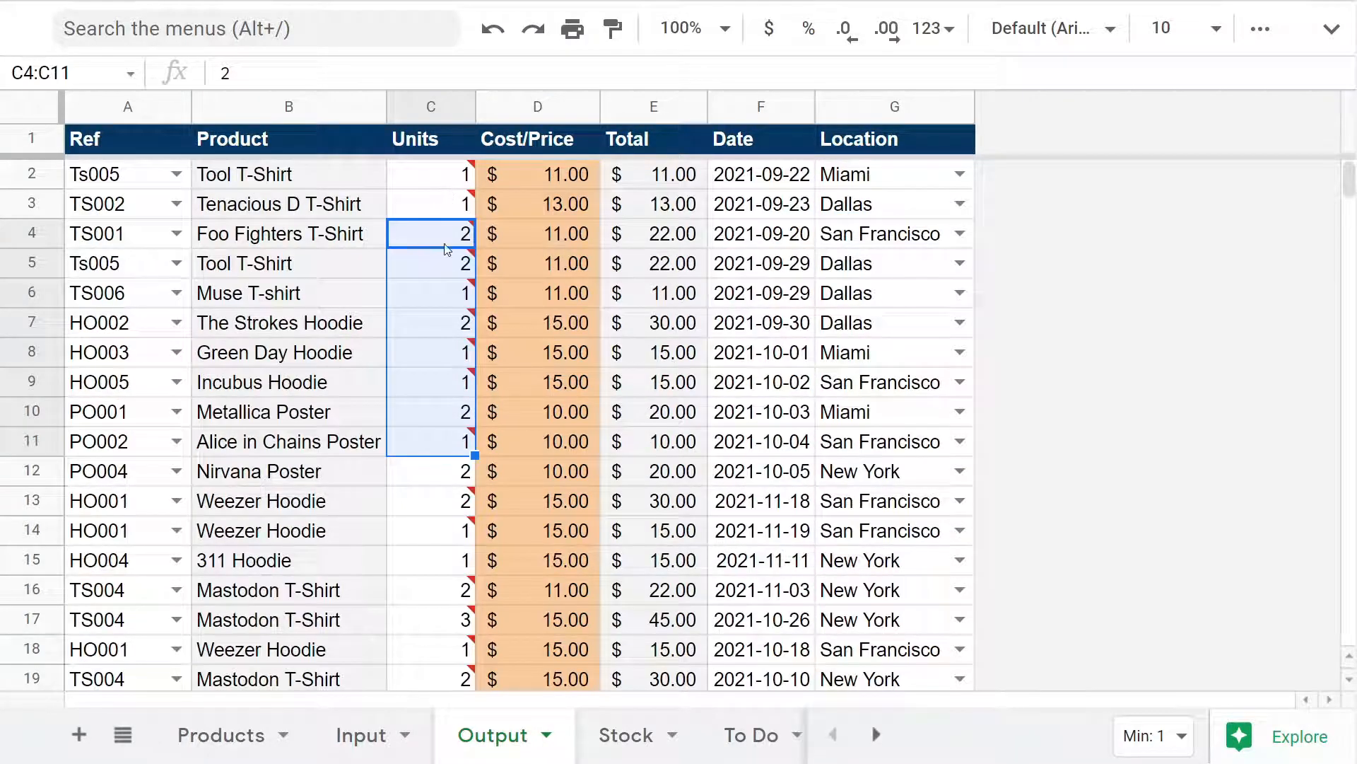
pyautogui.moveTo(451, 199)
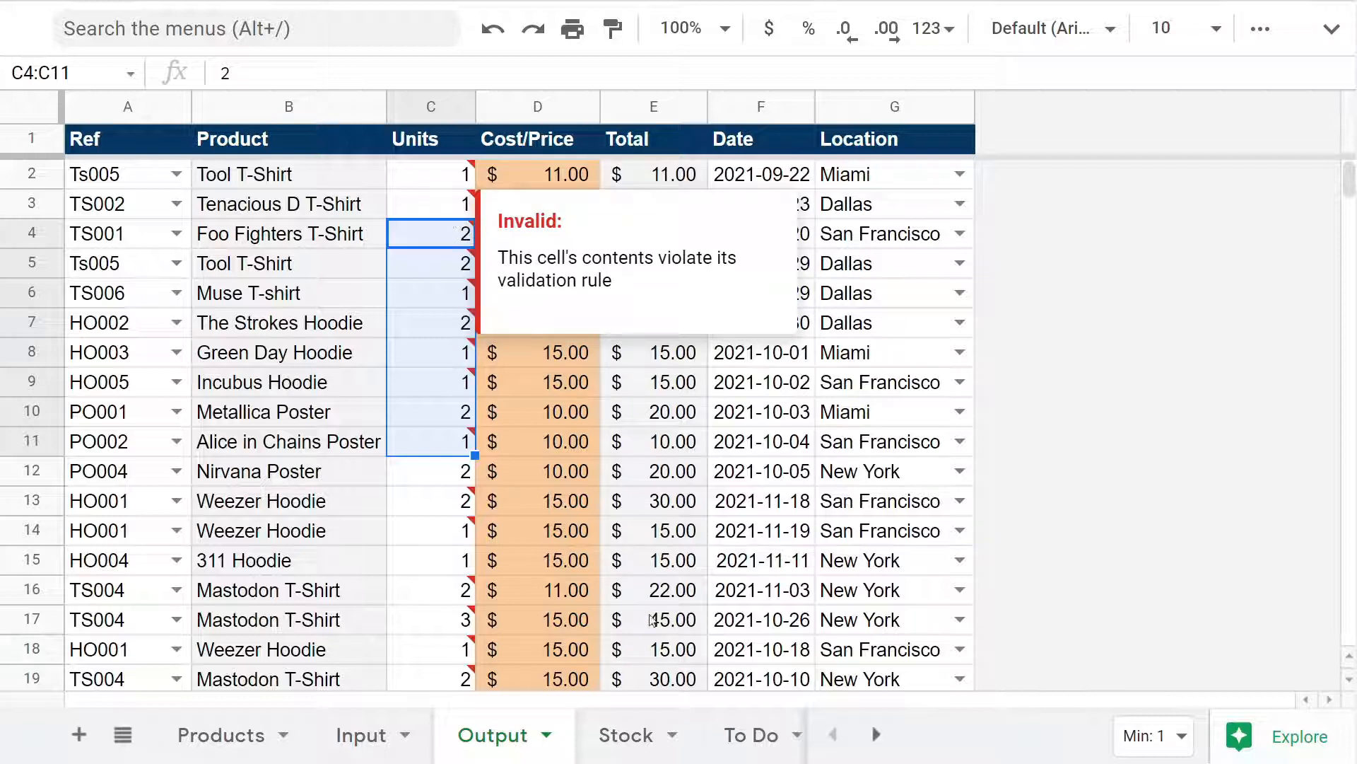
# Fill the San Francisco formulas in Stock G8:J8 down to row 1001, and fit $ columns J and F to their contents
pyautogui.click(627, 737)
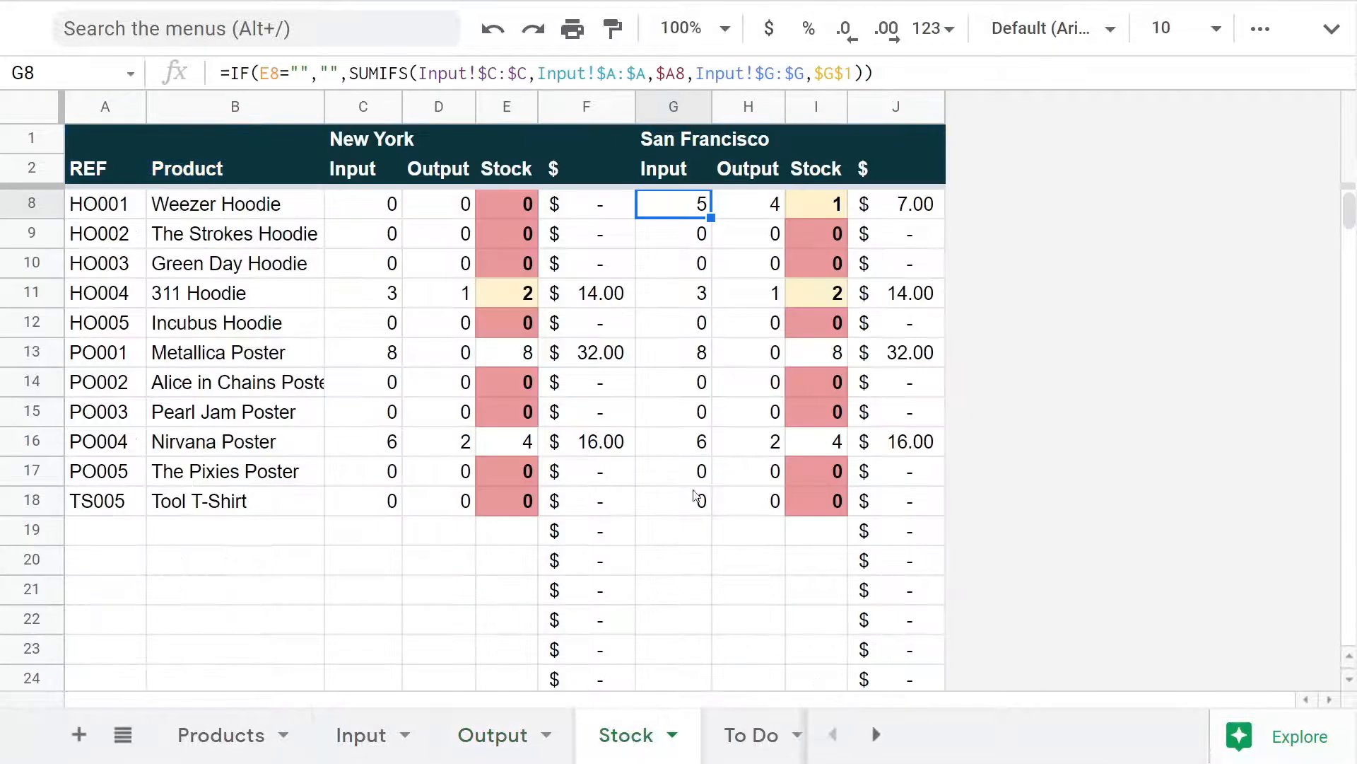
pyautogui.click(873, 212)
pyautogui.moveTo(700, 212); pyautogui.dragTo(906, 211)
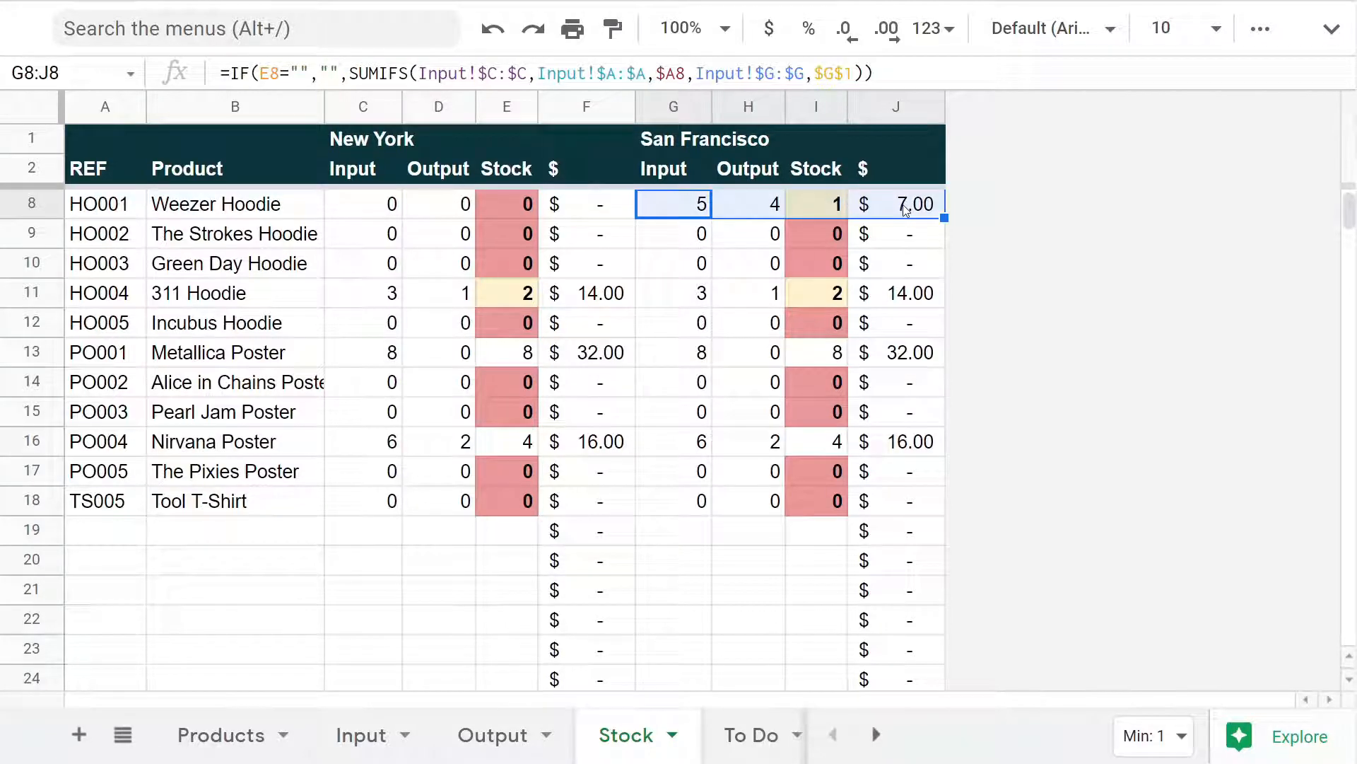
pyautogui.hotkey('ctrl', 'shift', 'Down')
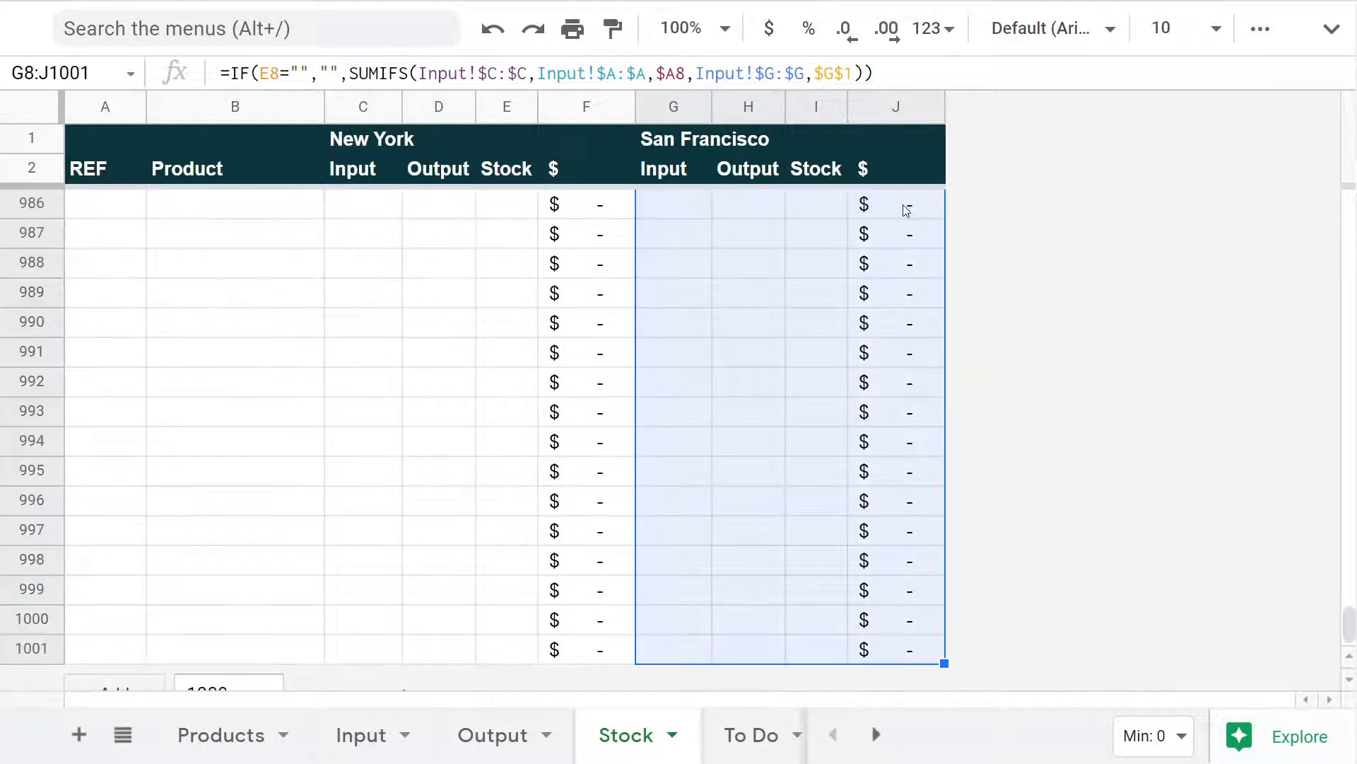
pyautogui.hotkey('ctrl', 'Up')
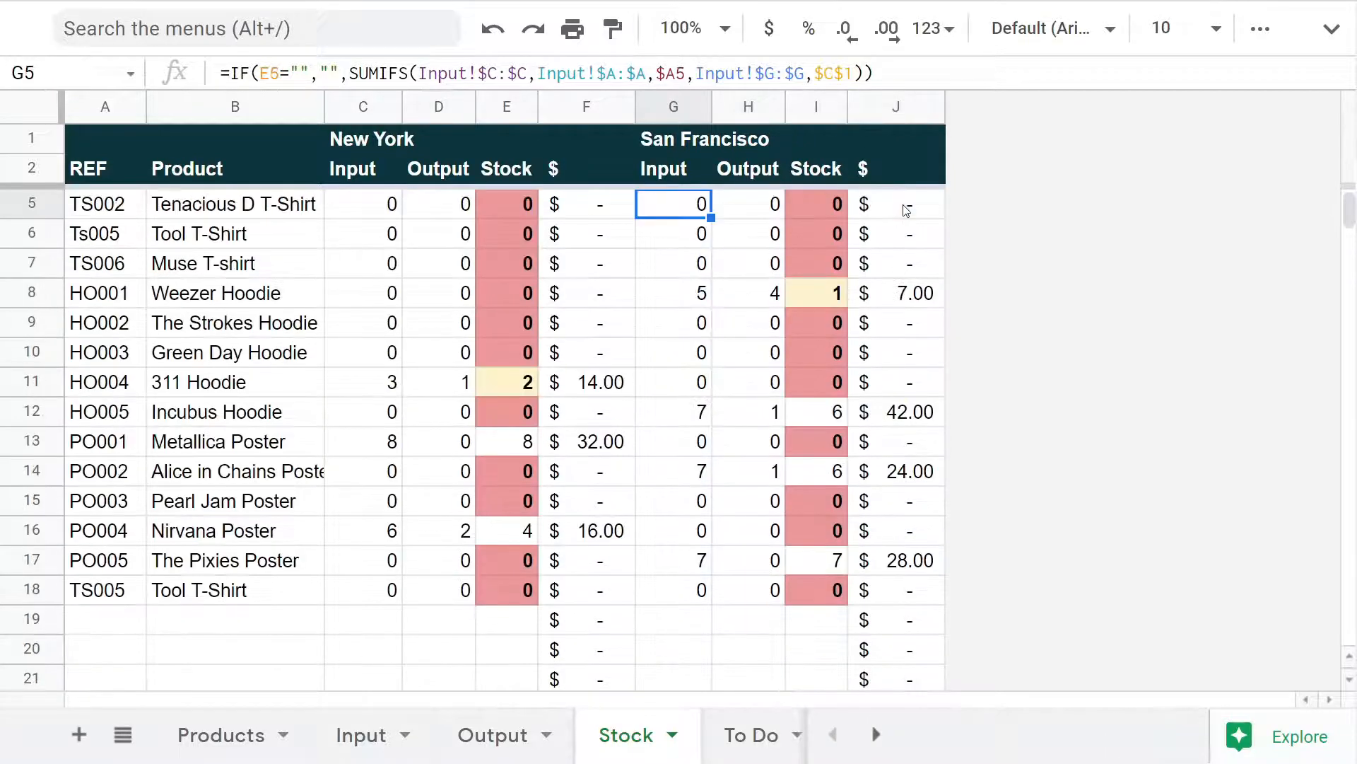
pyautogui.press('Up')
pyautogui.press('Up')
pyautogui.press('Up')
pyautogui.press('Up')
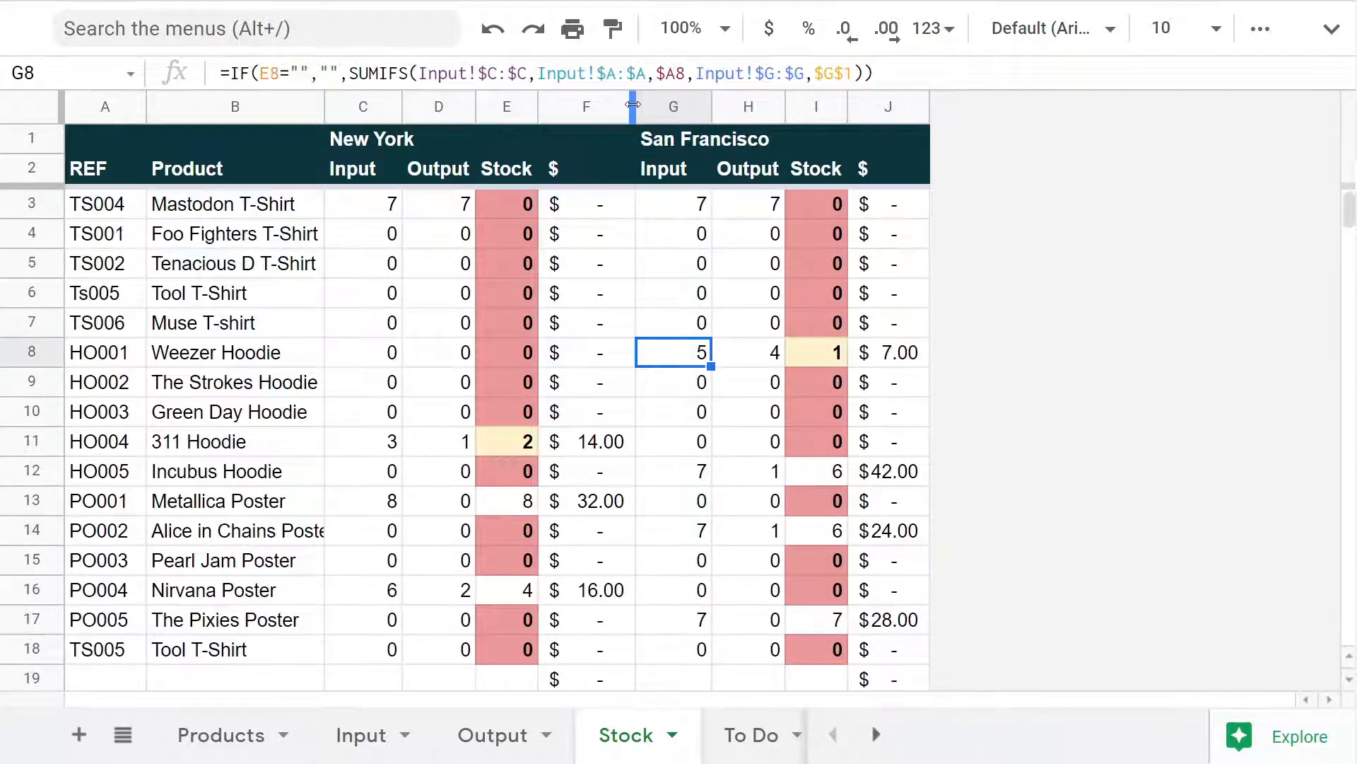
pyautogui.doubleClick(634, 106)
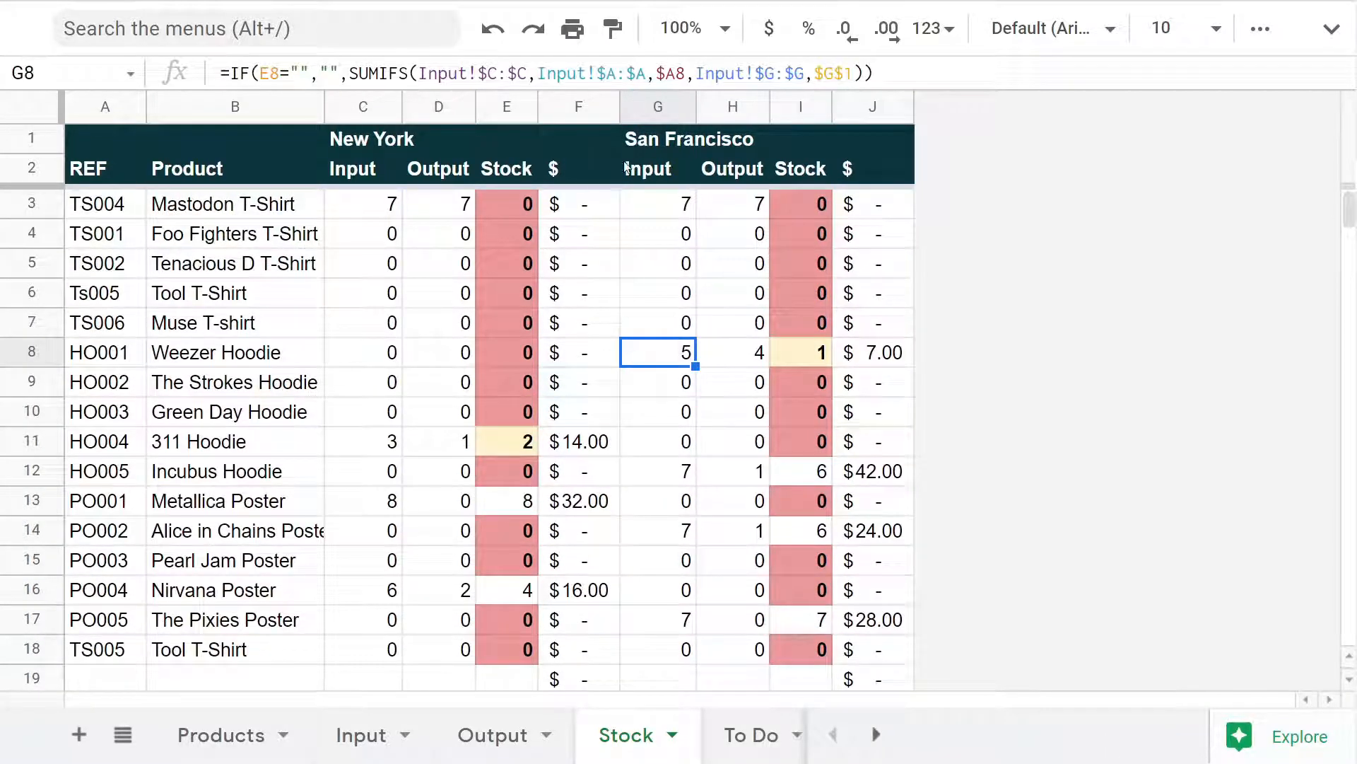
# Check the locations in Lists, and duplicate the Stock sheet's San Francisco block, columns G to J, into four new columns inserted at K
pyautogui.click(875, 734)
pyautogui.click(735, 735)
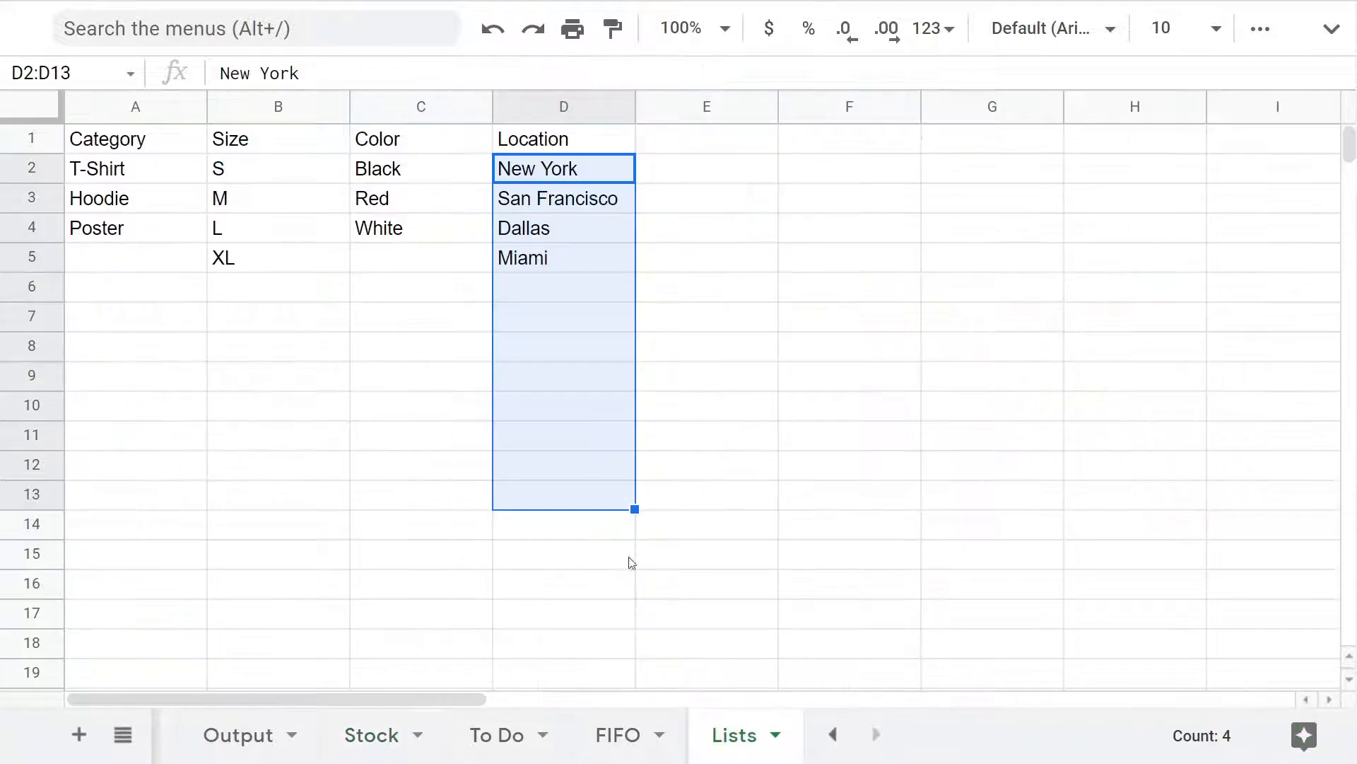
pyautogui.click(410, 734)
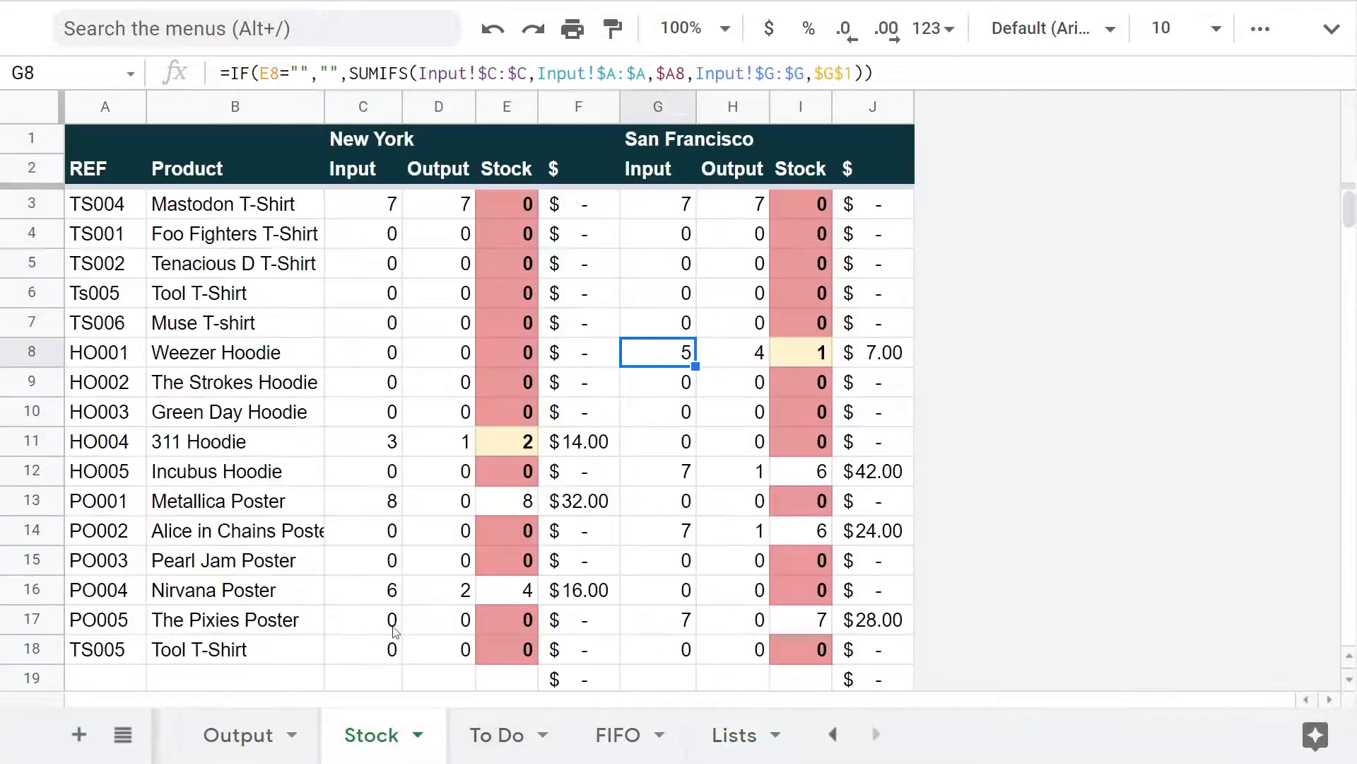
pyautogui.moveTo(677, 106); pyautogui.dragTo(854, 106)
pyautogui.hotkey('ctrl', 'c')
pyautogui.rightClick(868, 107)
pyautogui.click(1018, 386)
pyautogui.hotkey('ctrl', 'v')
# Change the new block's location heading in K1 to Dallas
pyautogui.click(953, 143)
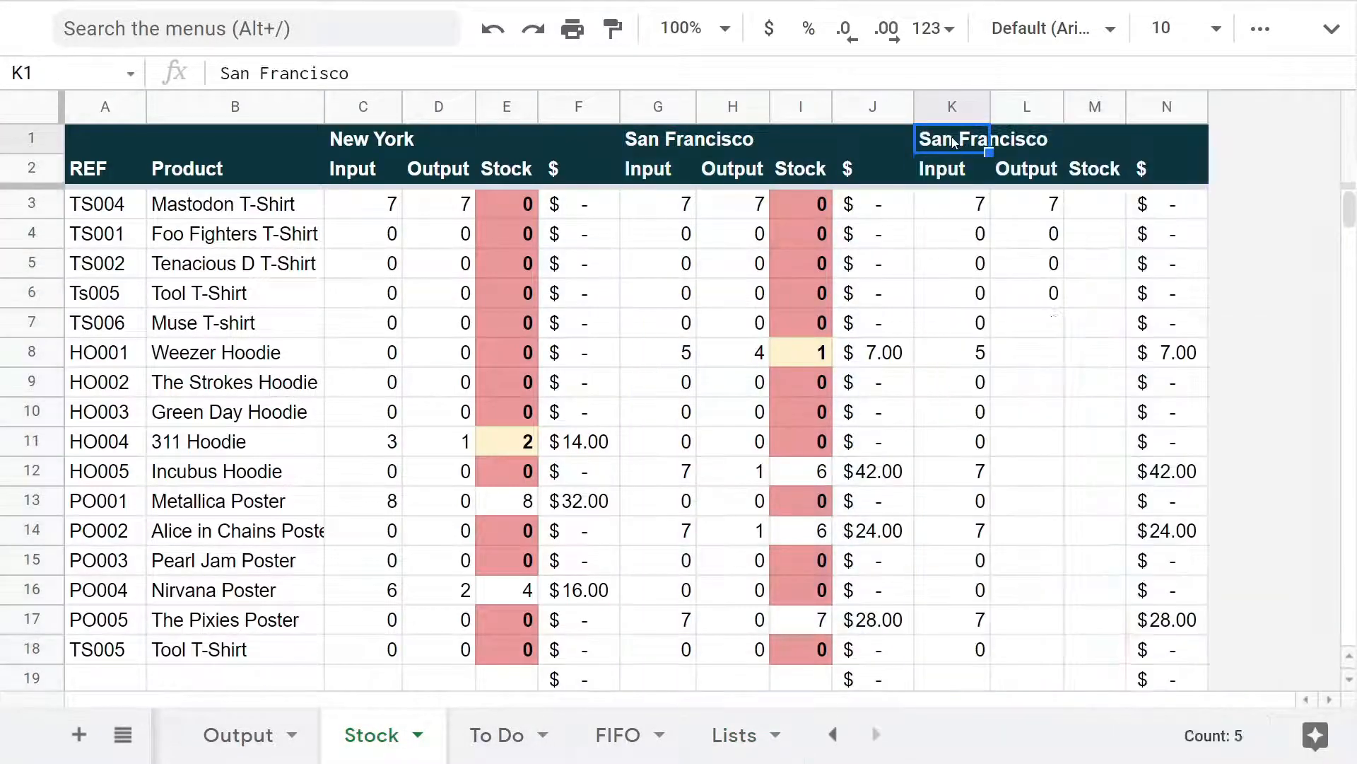
pyautogui.write('Dallas')
pyautogui.press('Return')
# Change the location criterion to $K$1 in the Dallas Input and Output formulas in K3 and L3
pyautogui.press('Return')
pyautogui.click(835, 73)
pyautogui.press('BackSpace')
pyautogui.write('K$1))')
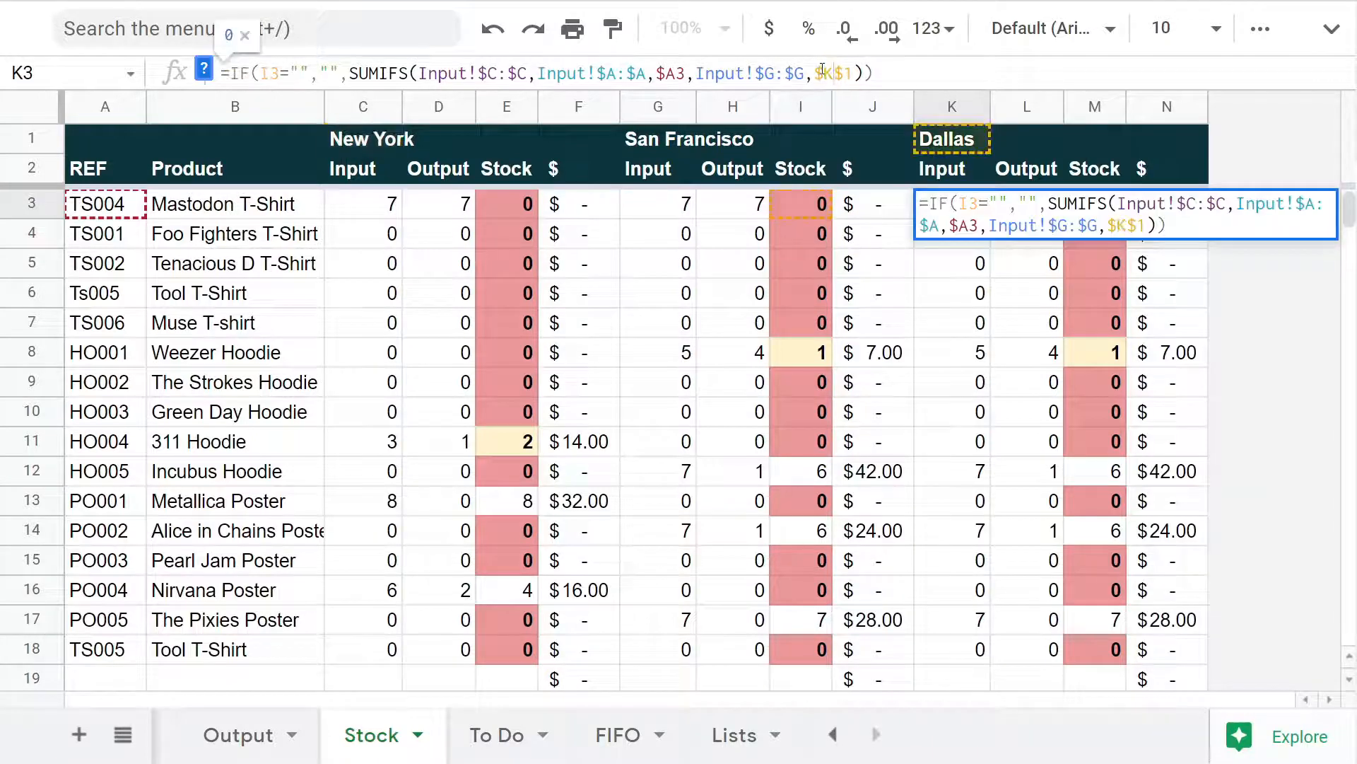
pyautogui.press('Tab')
pyautogui.click(873, 74)
pyautogui.press('BackSpace')
pyautogui.write('K')
pyautogui.press('Tab')
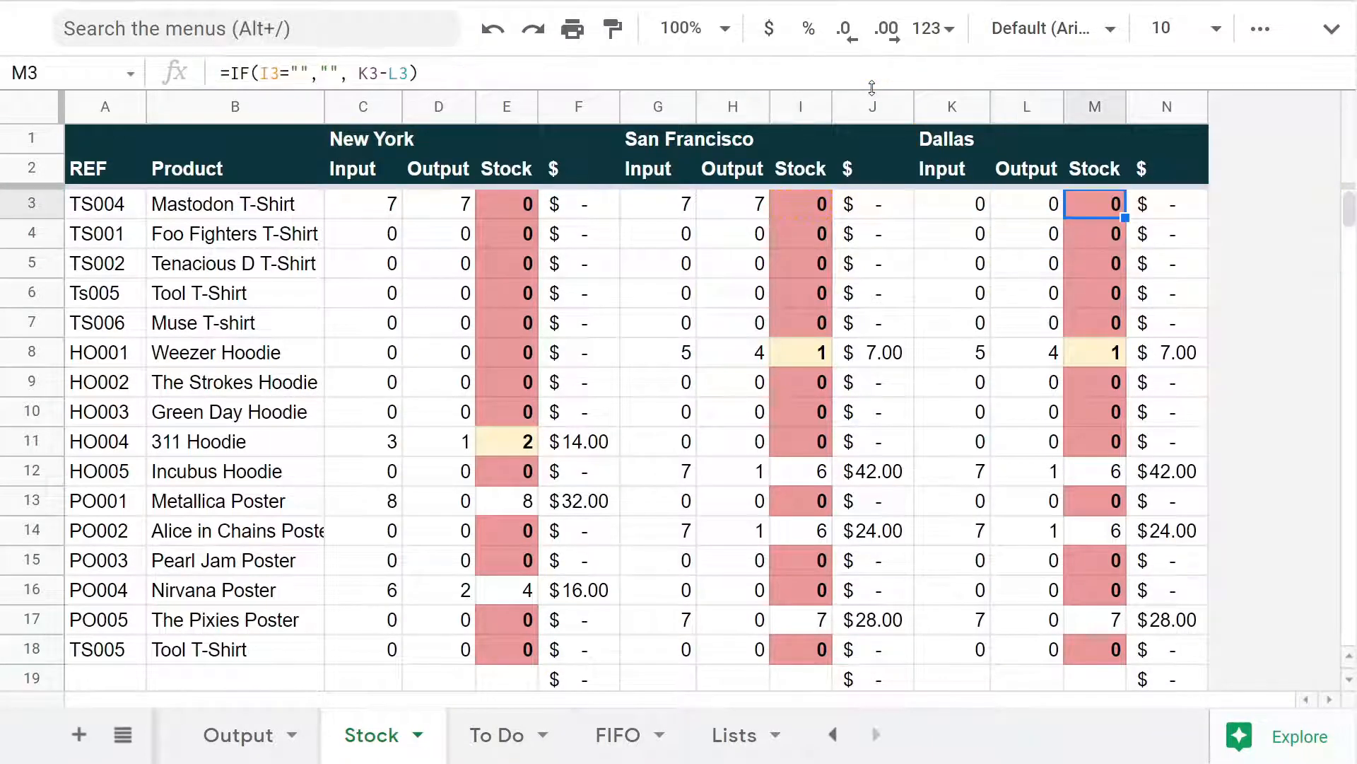
# Change the location criterion in the Dallas $ formula in N3 to $K$1
pyautogui.press('Tab')
pyautogui.click(692, 74)
pyautogui.press('BackSpace')
pyautogui.write('K')
pyautogui.press('Return')
# Fill the Dallas formulas in K3:N3 down through the last row of the Stock sheet
pyautogui.click(953, 207)
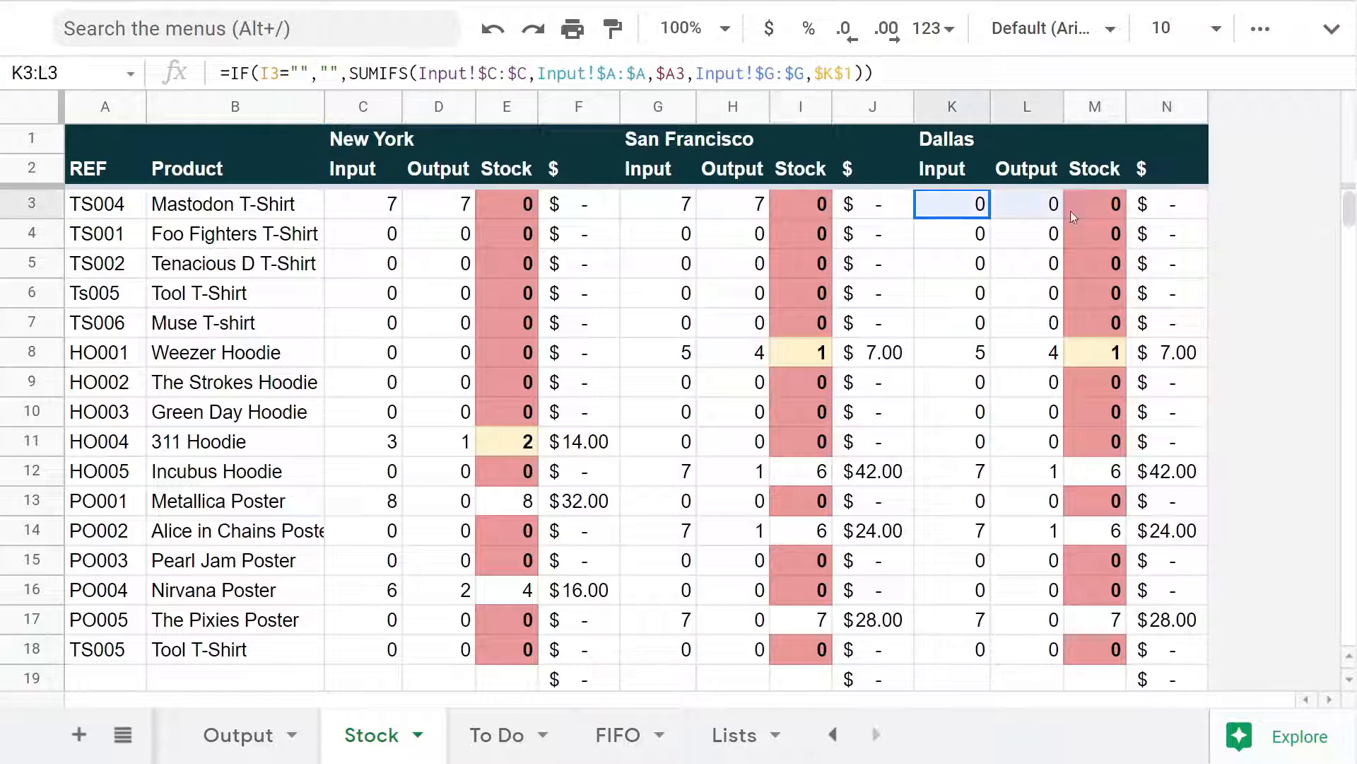
pyautogui.keyDown('shift'); pyautogui.click(1142, 207); pyautogui.keyUp('shift')
pyautogui.hotkey('ctrl', 'shift', 'Down')
pyautogui.hotkey('ctrl', 'd')
pyautogui.press('Up')
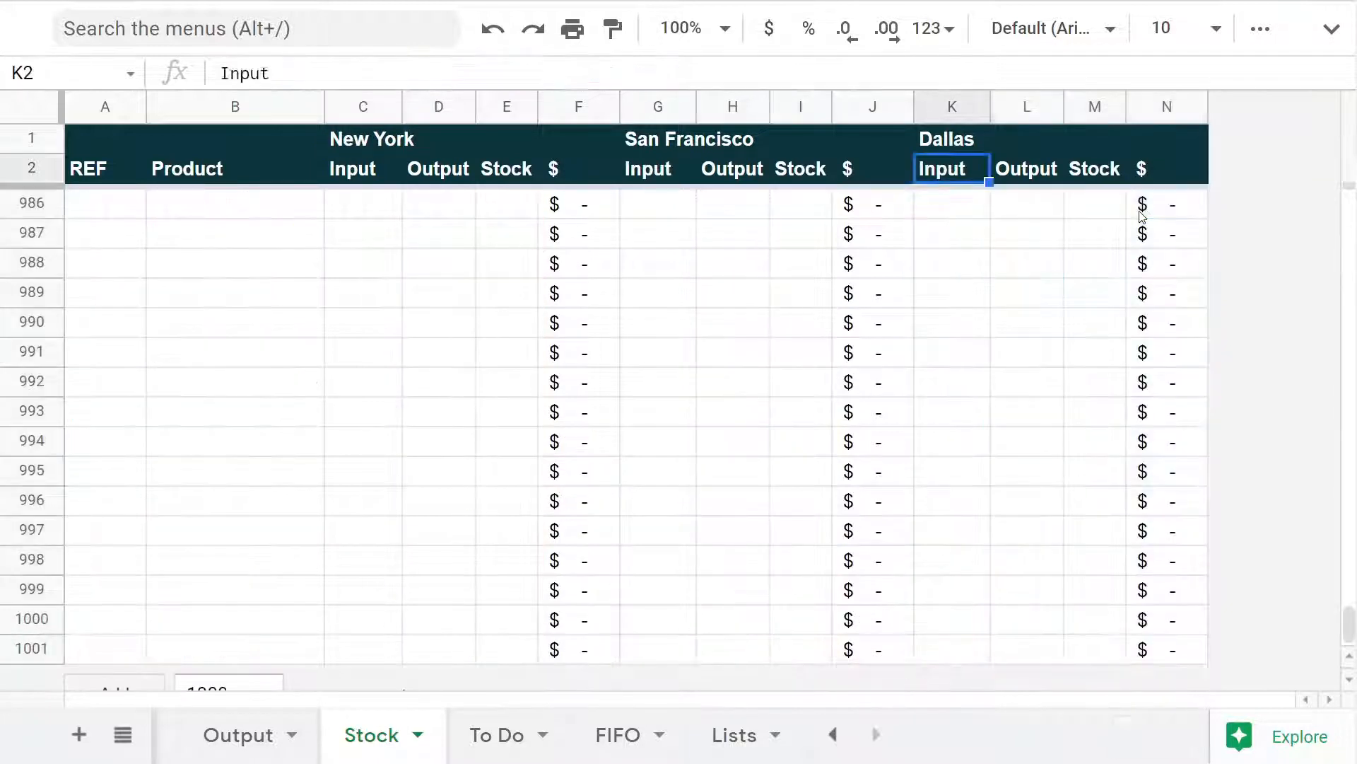
pyautogui.press('Down')
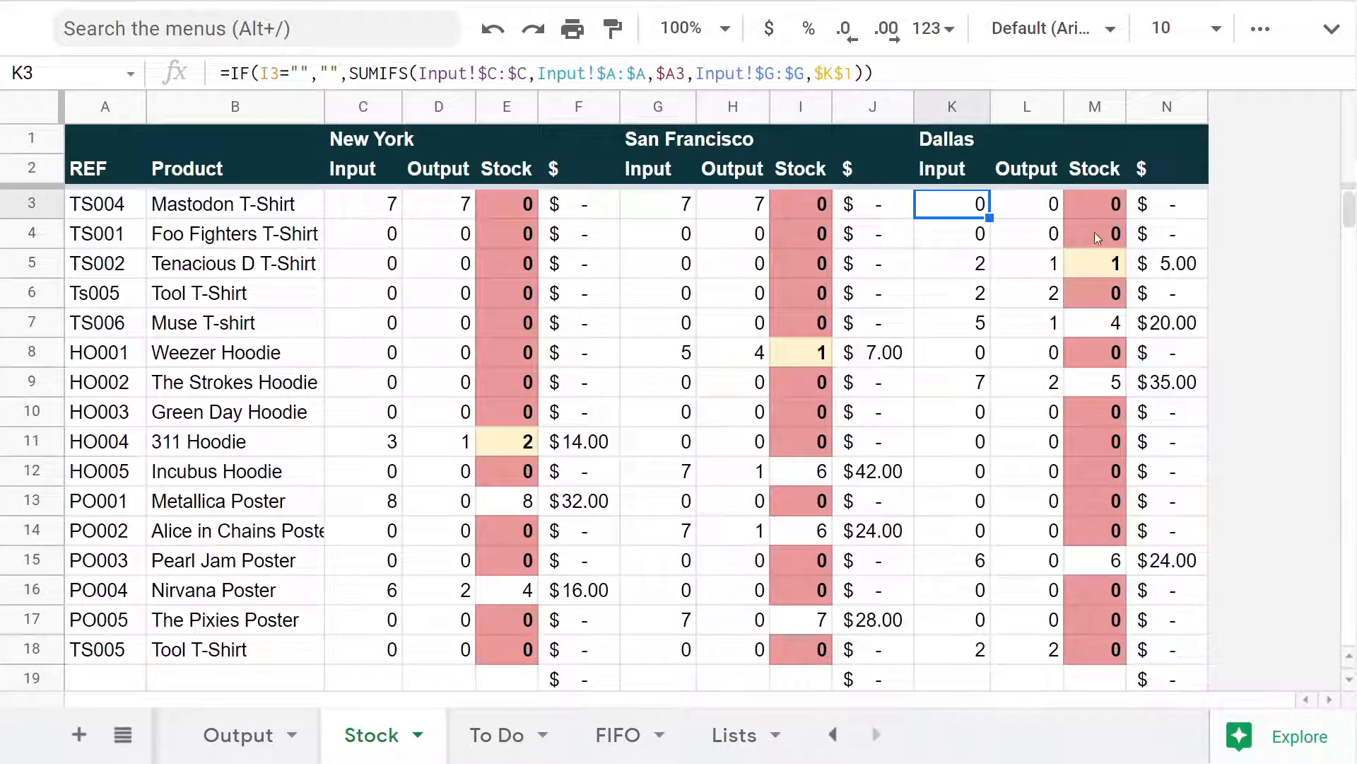
pyautogui.click(729, 212)
pyautogui.press('Right')
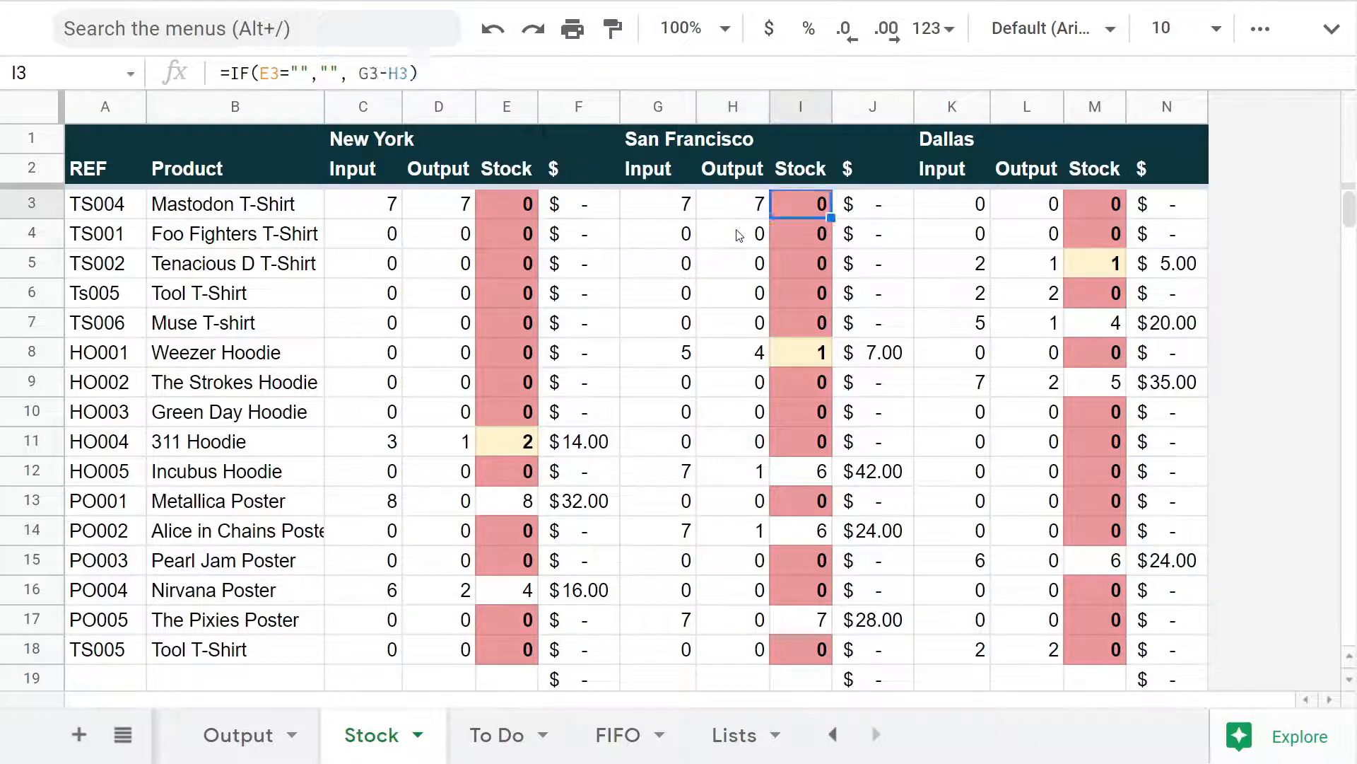
# Duplicate the Dallas block, columns K to N, into four new columns inserted at O
pyautogui.moveTo(953, 106); pyautogui.dragTo(1146, 94)
pyautogui.hotkey('ctrl', 'c')
pyautogui.rightClick(1143, 103)
pyautogui.click(987, 385)
pyautogui.click(1245, 145)
pyautogui.hotkey('ctrl', 'v')
pyautogui.hotkey('ctrl', 'Right')
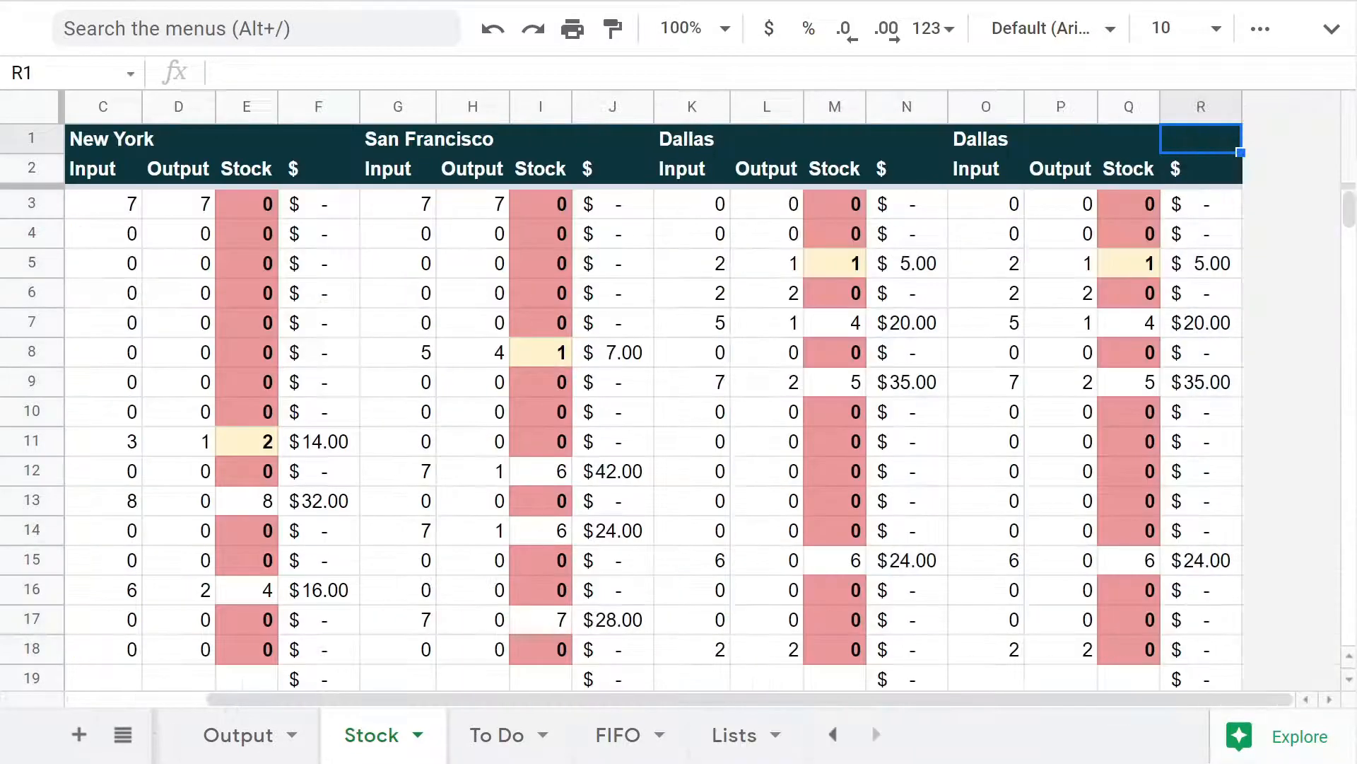
# Change the duplicated block's location heading in O1 to Miami
pyautogui.click(970, 139)
pyautogui.write('Miami')
pyautogui.press('Return')
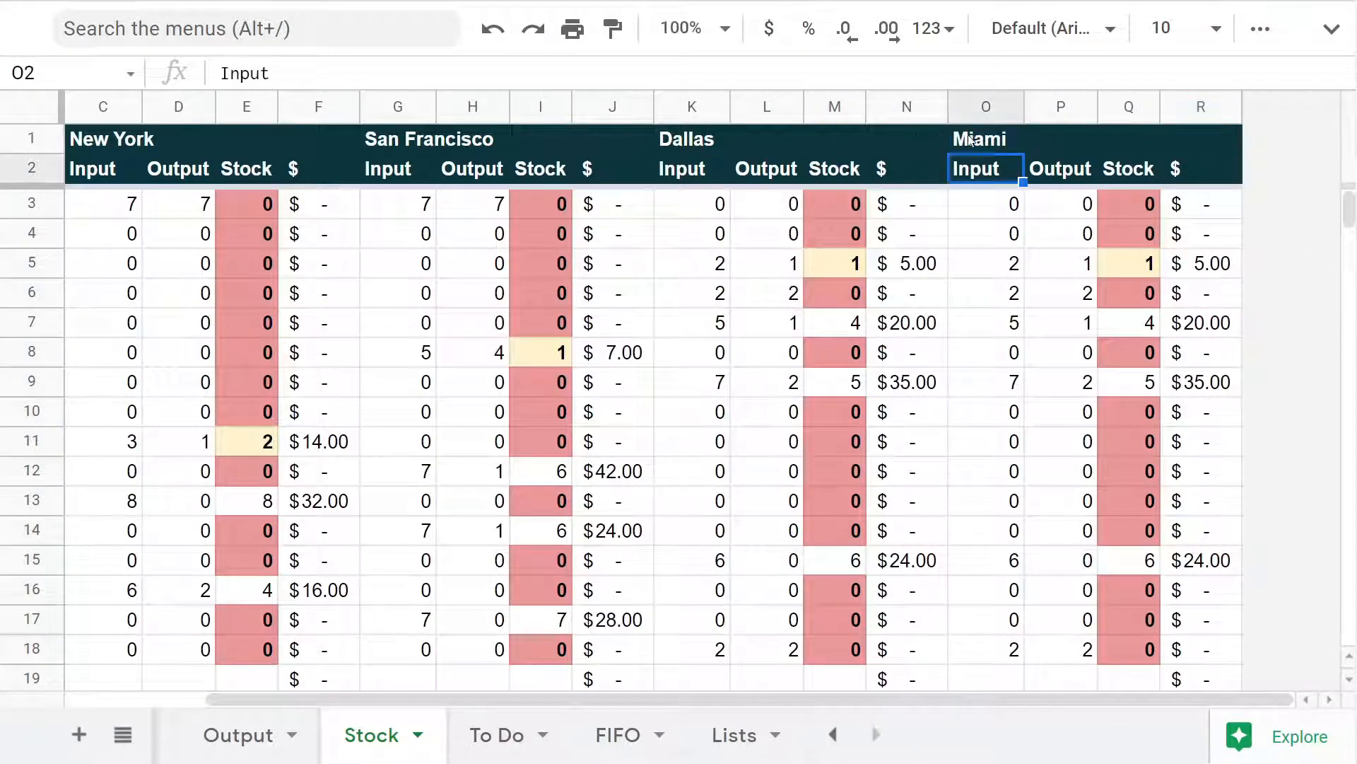
# Change the location criterion to $O$1 in the Miami Input and Output formulas in O3 and P3
pyautogui.click(1002, 207)
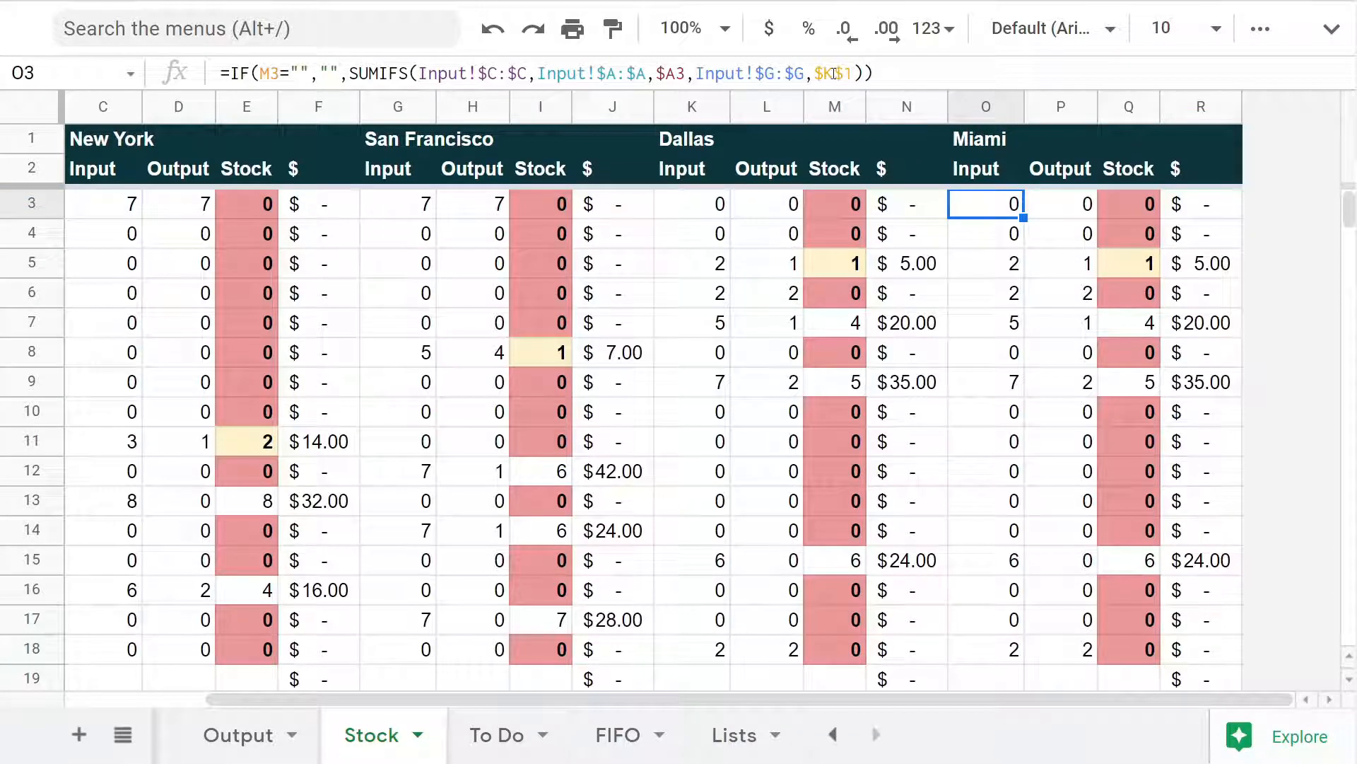
pyautogui.doubleClick(829, 73)
pyautogui.write('O')
pyautogui.press('Return')
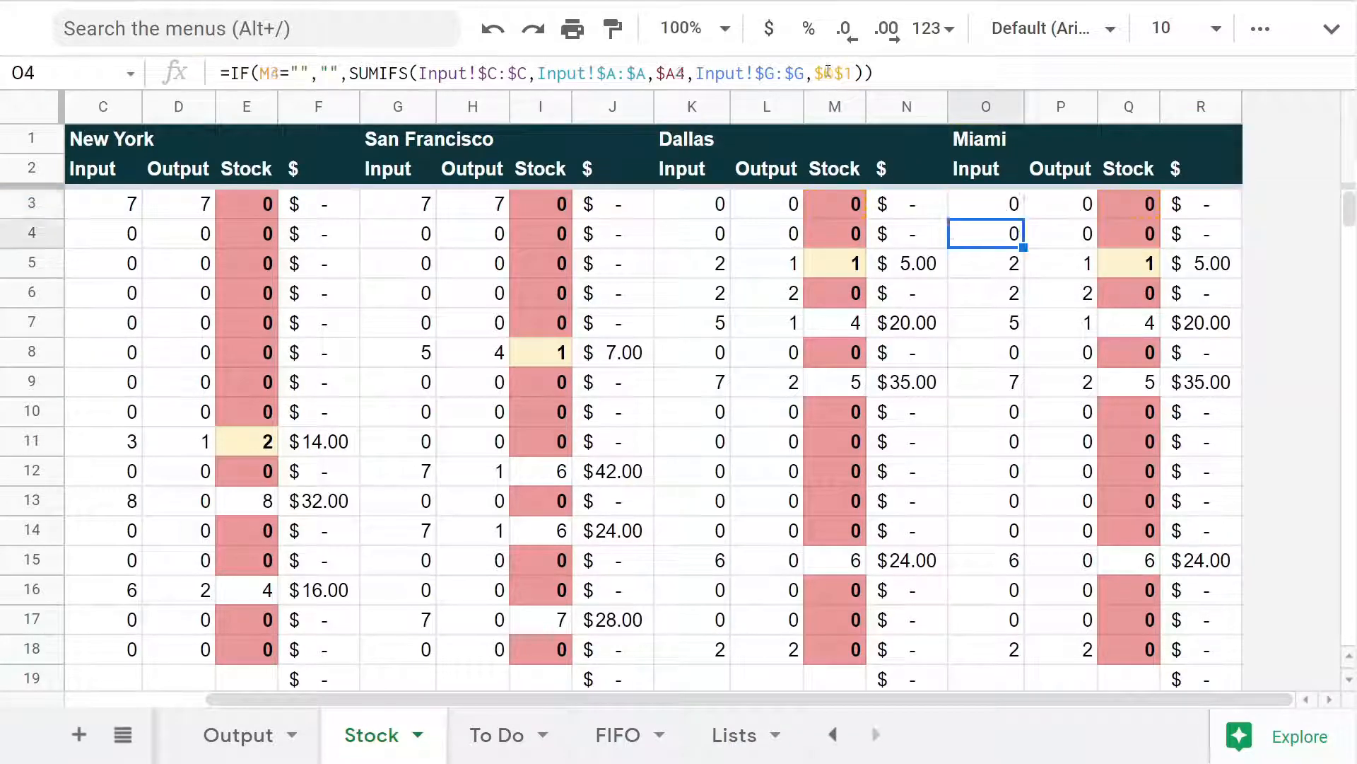
pyautogui.press('Up')
pyautogui.press('Right')
pyautogui.doubleClick(866, 74)
pyautogui.write('O')
pyautogui.press('Return')
# Change the location criterion in the Miami $ formula in R3 to $O$1
pyautogui.press('Up')
pyautogui.press('Right')
pyautogui.press('Right')
pyautogui.doubleClick(867, 75)
pyautogui.write('O')
pyautogui.press('Return')
# Fill the Miami formulas in O3:R3 down through row 1001
pyautogui.moveTo(986, 204); pyautogui.dragTo(1183, 206)
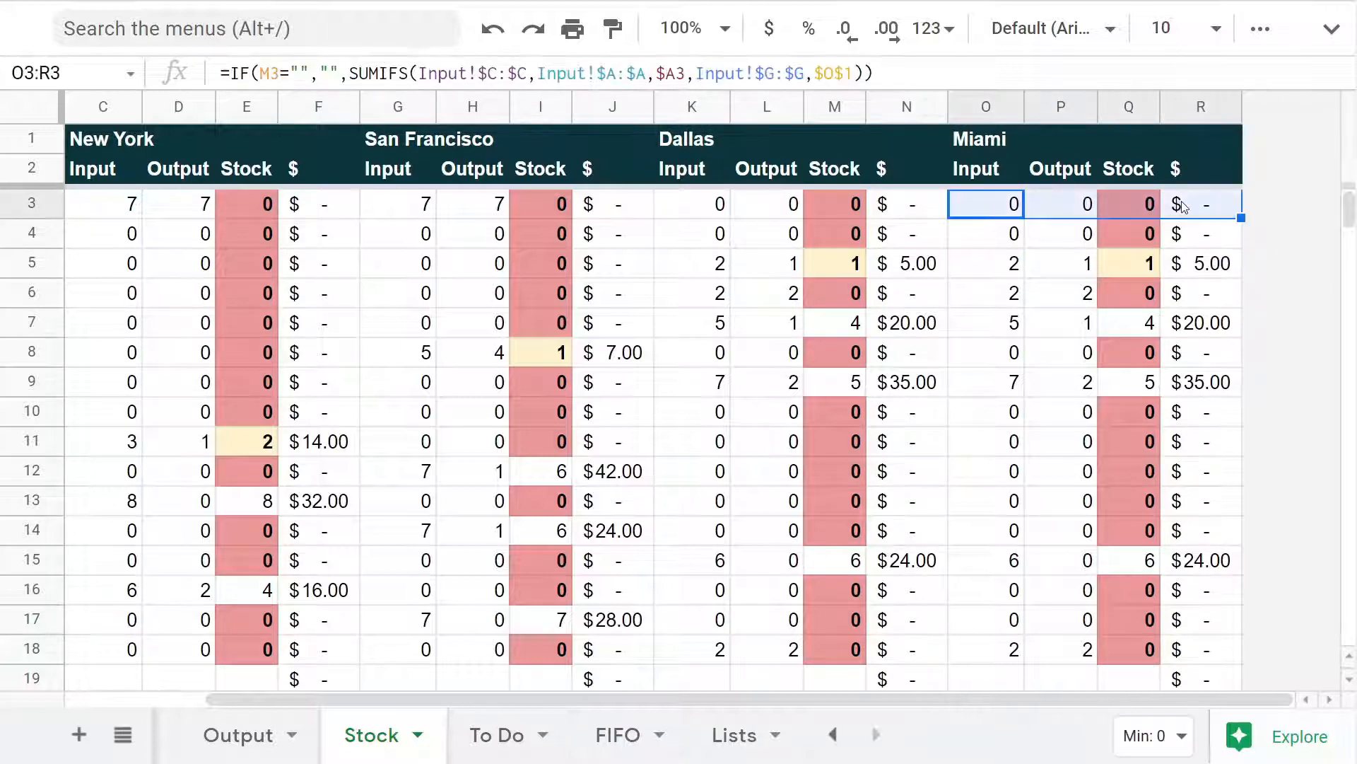
pyautogui.hotkey('ctrl', 'shift', 'Down')
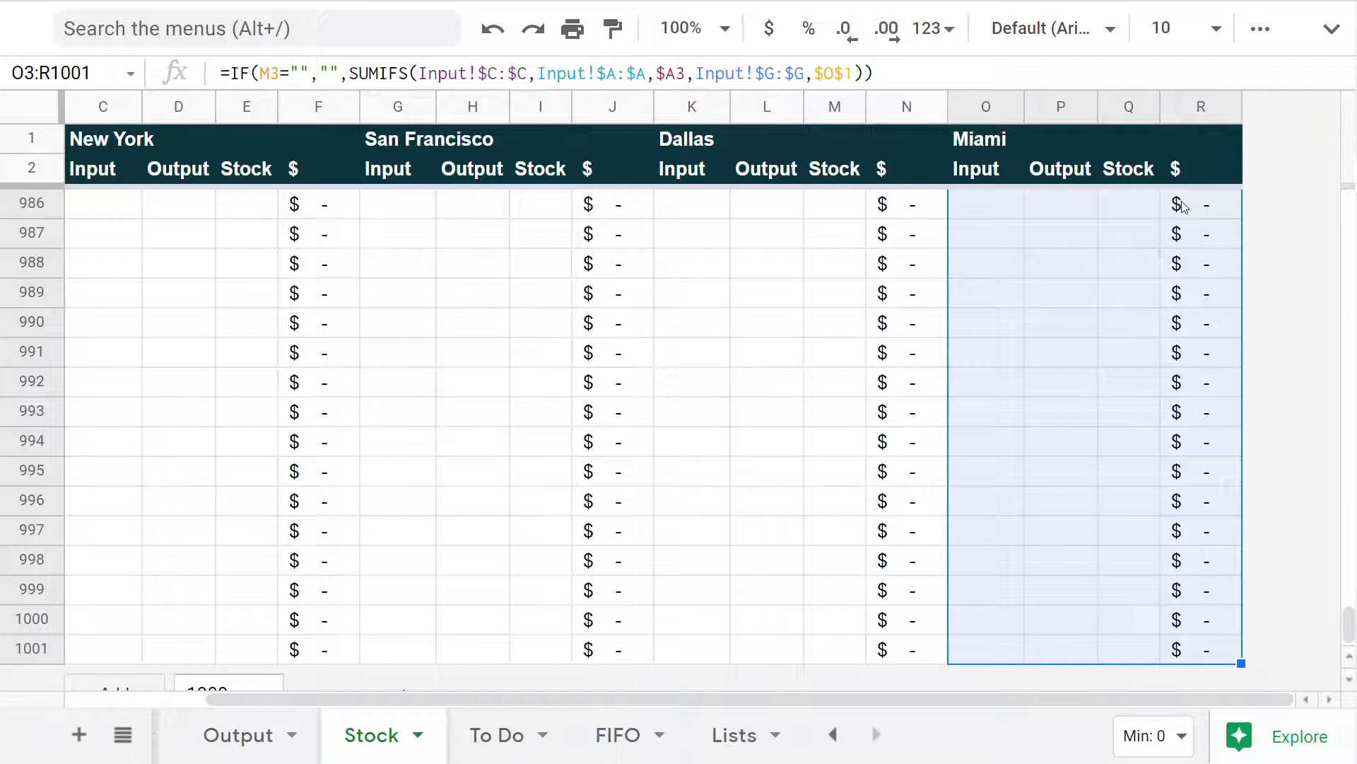
pyautogui.hotkey('ctrl', 'd')
pyautogui.press('Down')
pyautogui.press('Up')
pyautogui.press('Down')
pyautogui.press('Down')
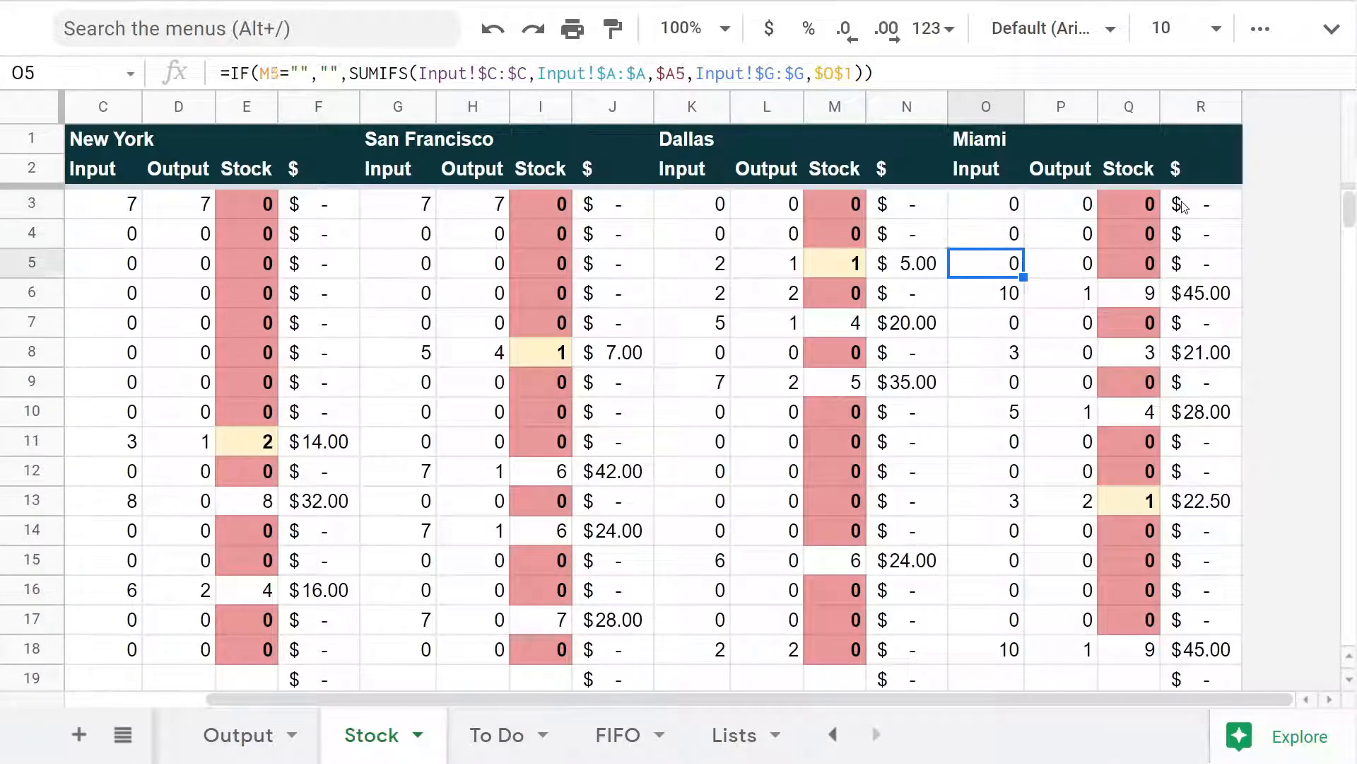
pyautogui.press('Left')
pyautogui.press('Left')
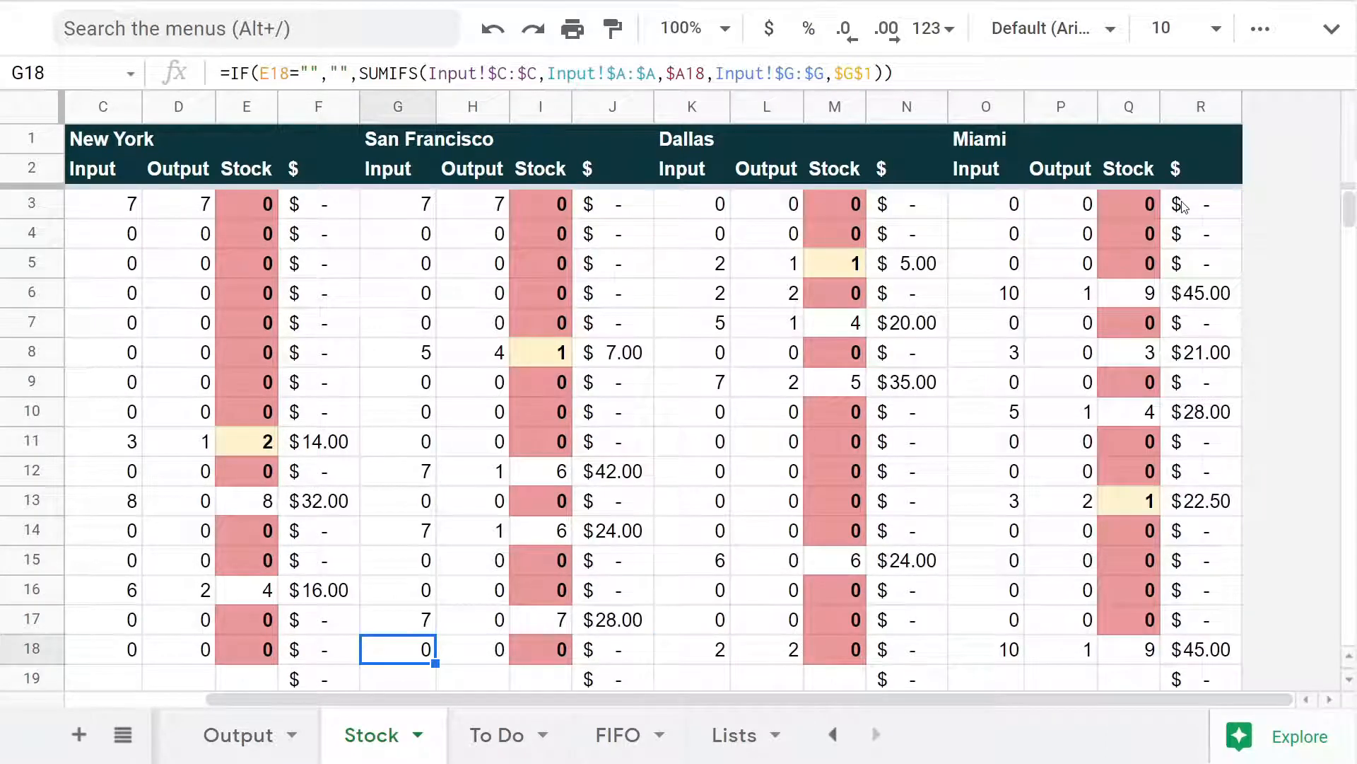
pyautogui.hotkey('ctrl', 'Left')
pyautogui.hotkey('ctrl', 'Right')
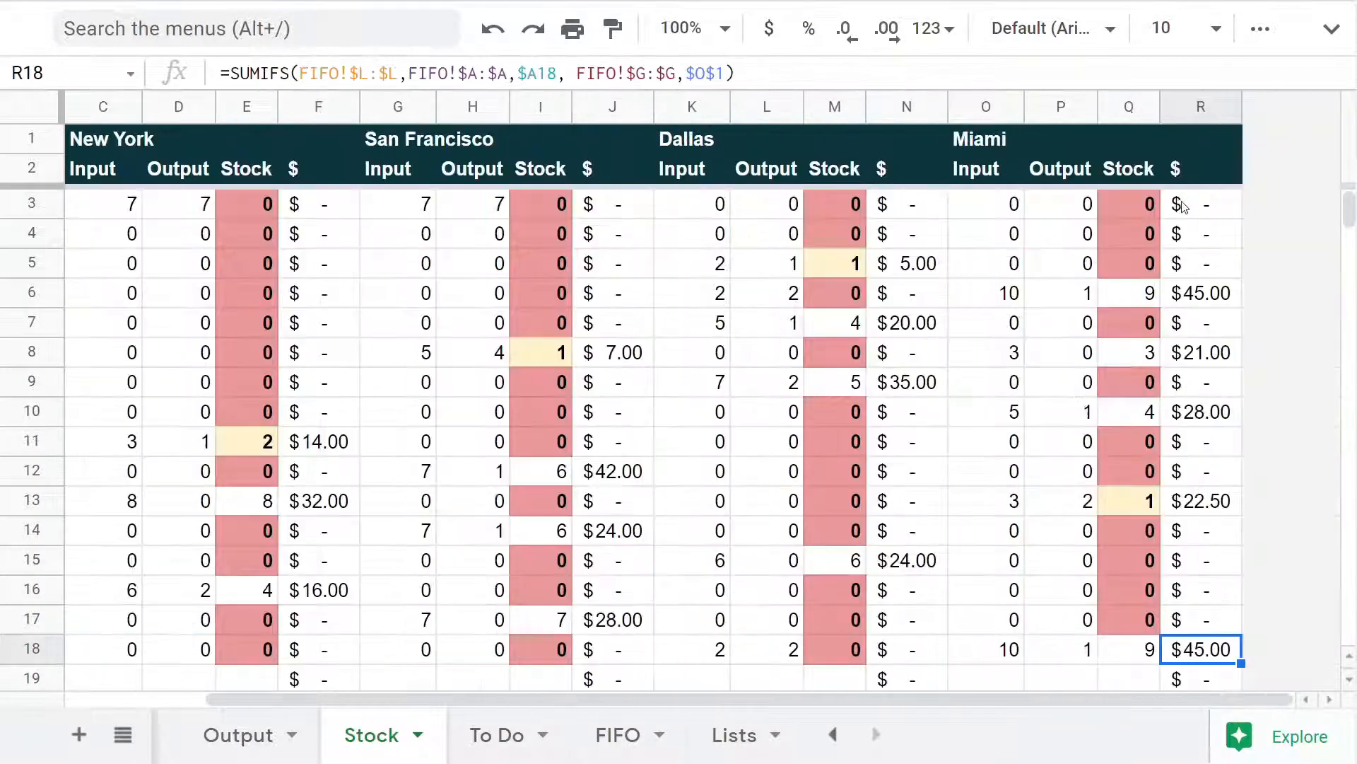
pyautogui.press('Left')
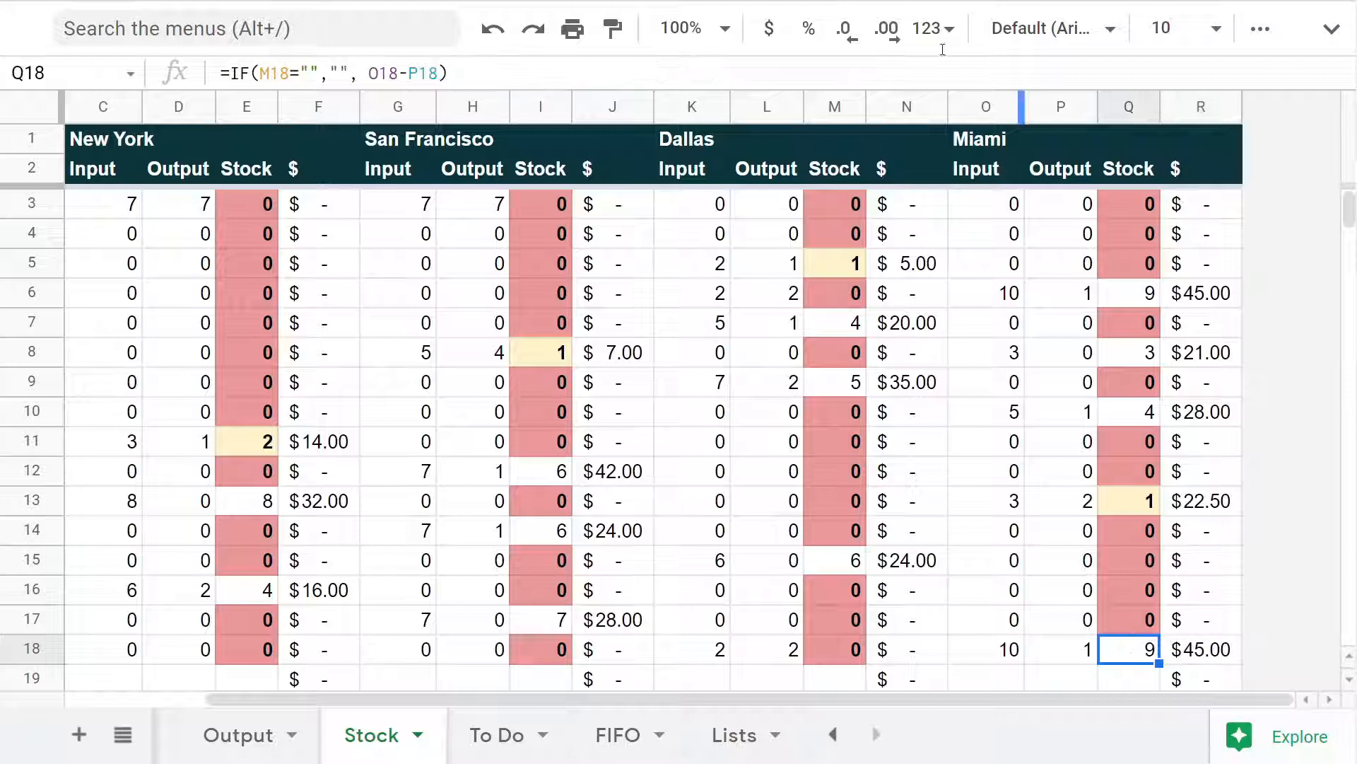
# Fill the New York subheadings in C2:F2 with a lighter teal
pyautogui.moveTo(372, 145); pyautogui.dragTo(615, 158)
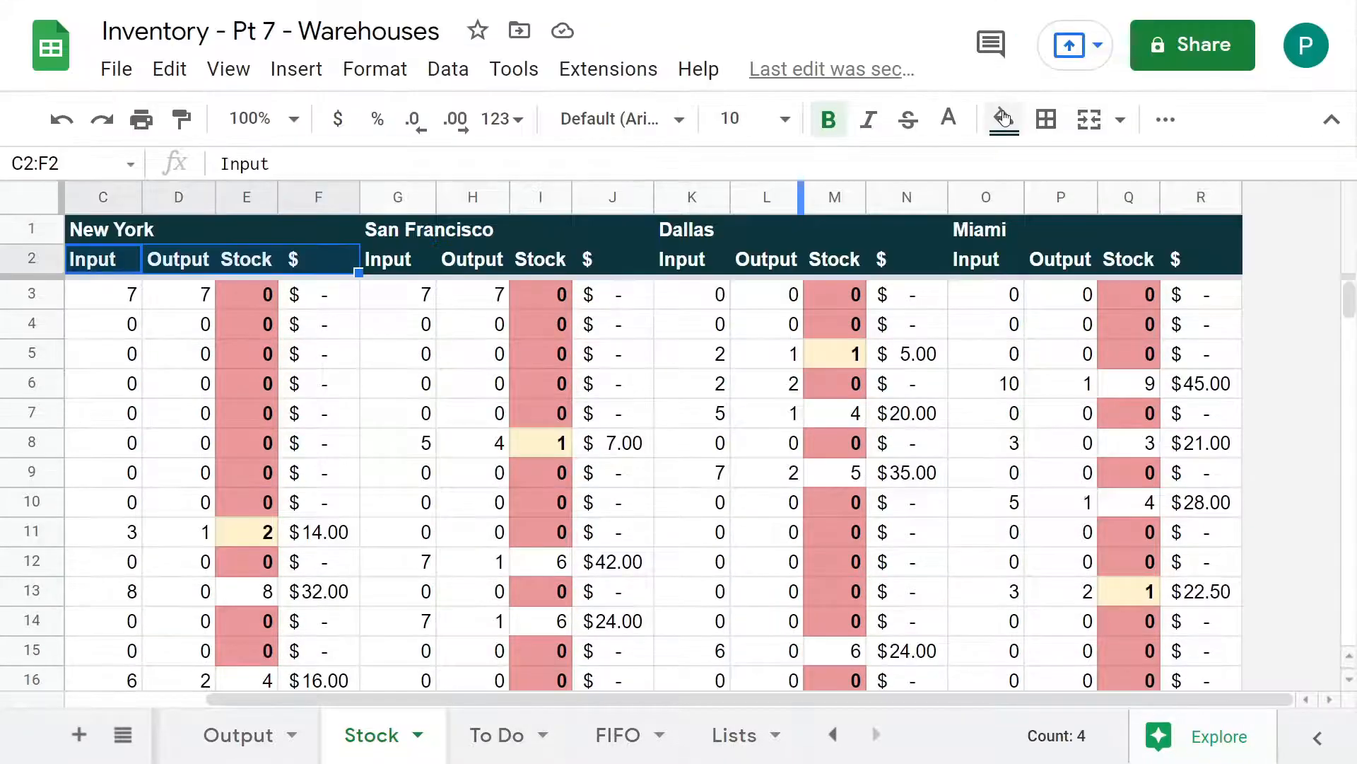
pyautogui.click(1004, 117)
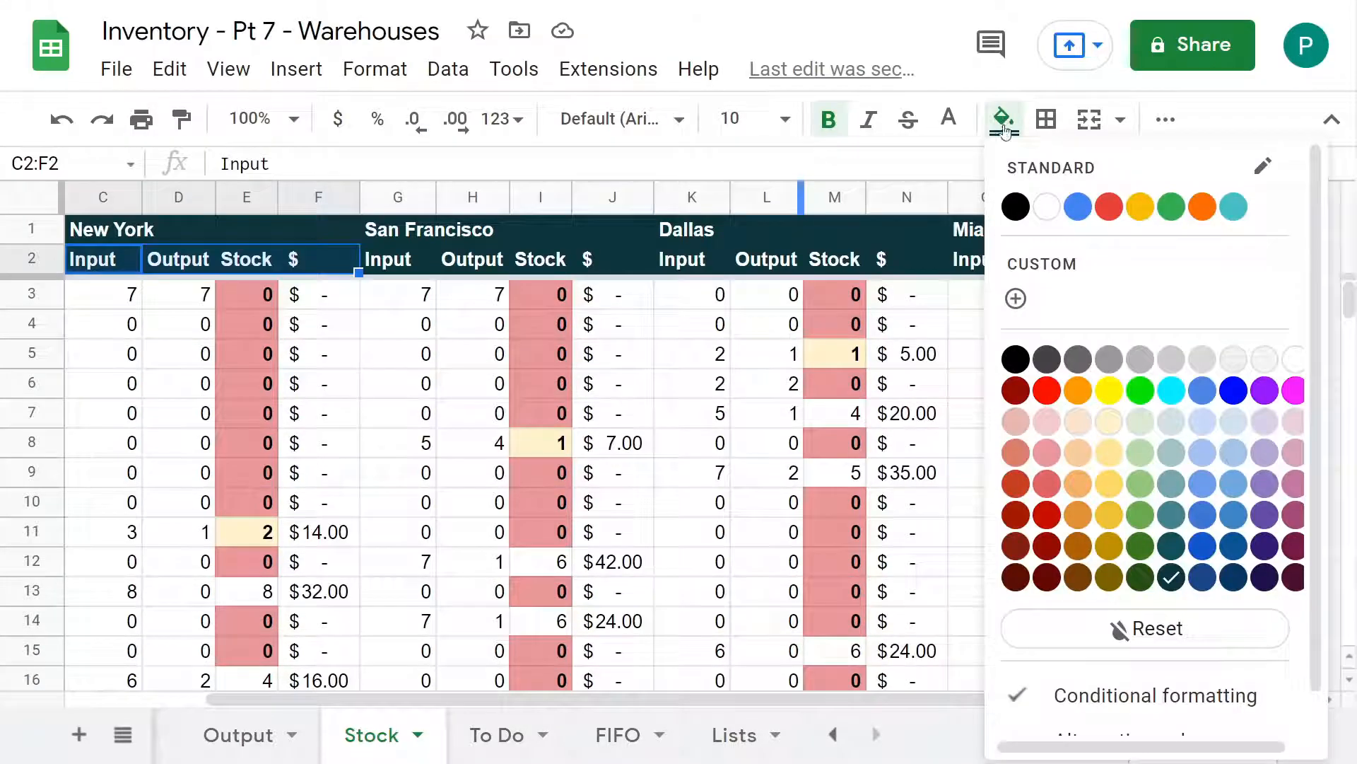
pyautogui.click(1167, 547)
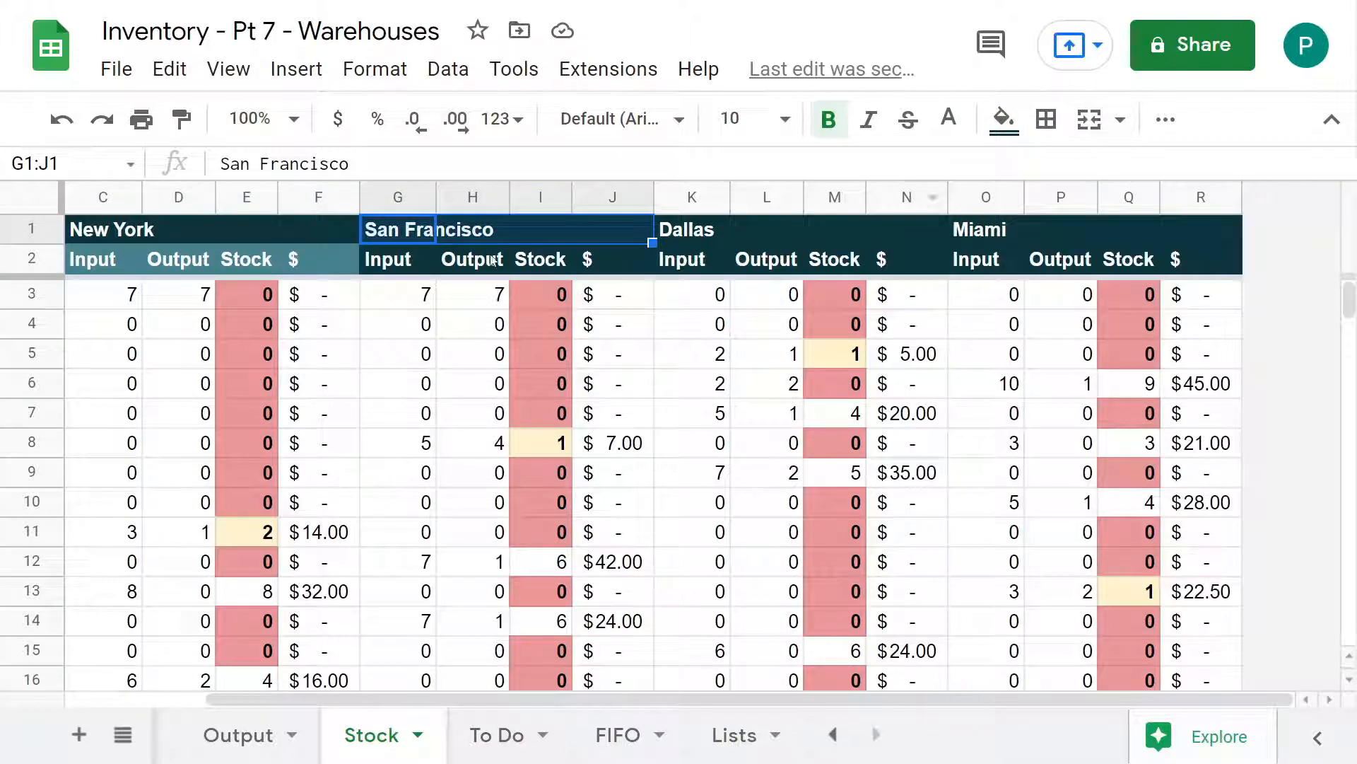
# Fill the San Francisco heading G1:J1 with dark red and its subheadings G2:J2 with bright red
pyautogui.click(1004, 121)
pyautogui.click(1046, 577)
pyautogui.moveTo(403, 259); pyautogui.dragTo(608, 260)
pyautogui.click(1004, 117)
pyautogui.click(1046, 389)
# Fill the Dallas heading K1:N1 with dark yellow and its subheadings K2:N2 with a lighter yellow
pyautogui.moveTo(689, 230); pyautogui.dragTo(912, 230)
pyautogui.click(1004, 117)
pyautogui.click(1109, 577)
pyautogui.moveTo(690, 260); pyautogui.dragTo(912, 260)
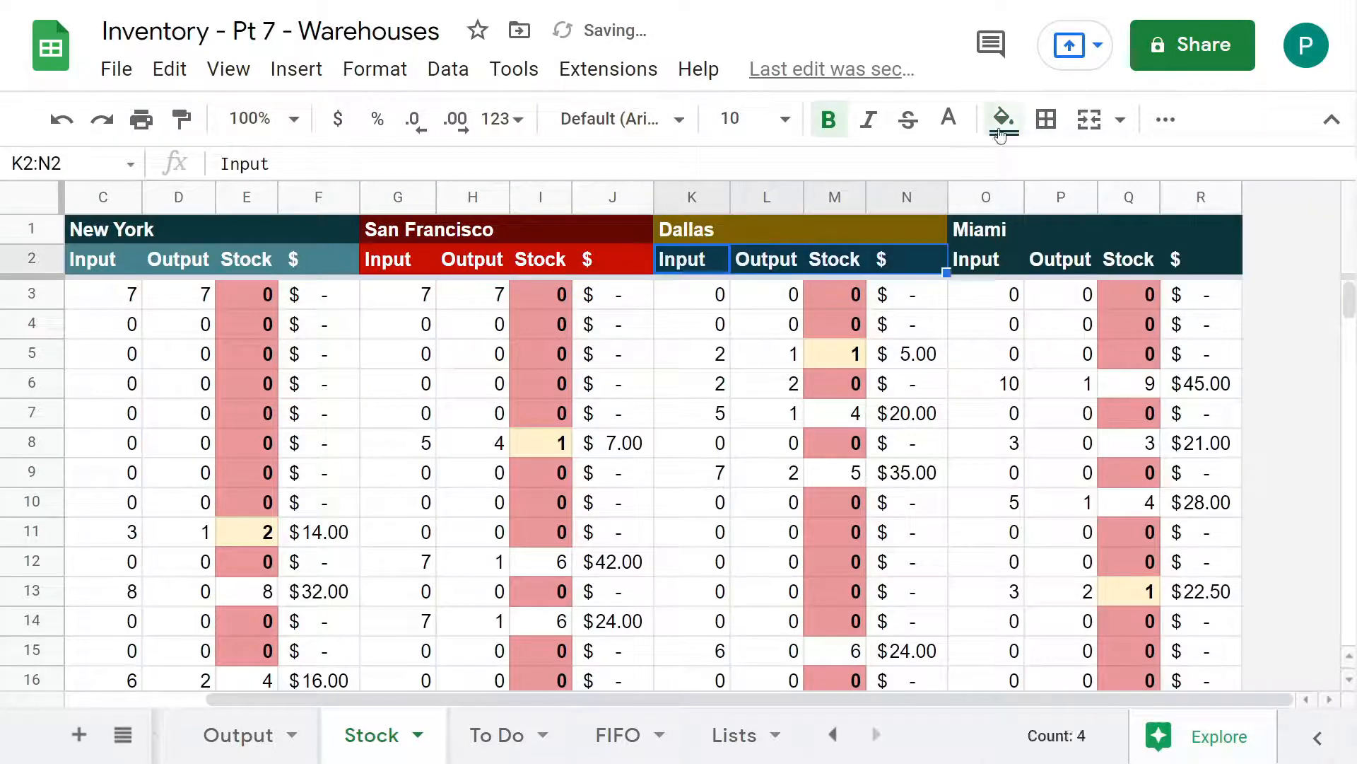
pyautogui.click(1004, 117)
pyautogui.click(1103, 518)
# Fill the Miami heading O1:R1 with dark green and its subheadings O2:R2 with a lighter green
pyautogui.moveTo(986, 230); pyautogui.dragTo(1202, 230)
pyautogui.click(1004, 117)
pyautogui.click(1131, 577)
pyautogui.moveTo(986, 259); pyautogui.dragTo(1202, 259)
pyautogui.click(1004, 116)
pyautogui.click(1131, 518)
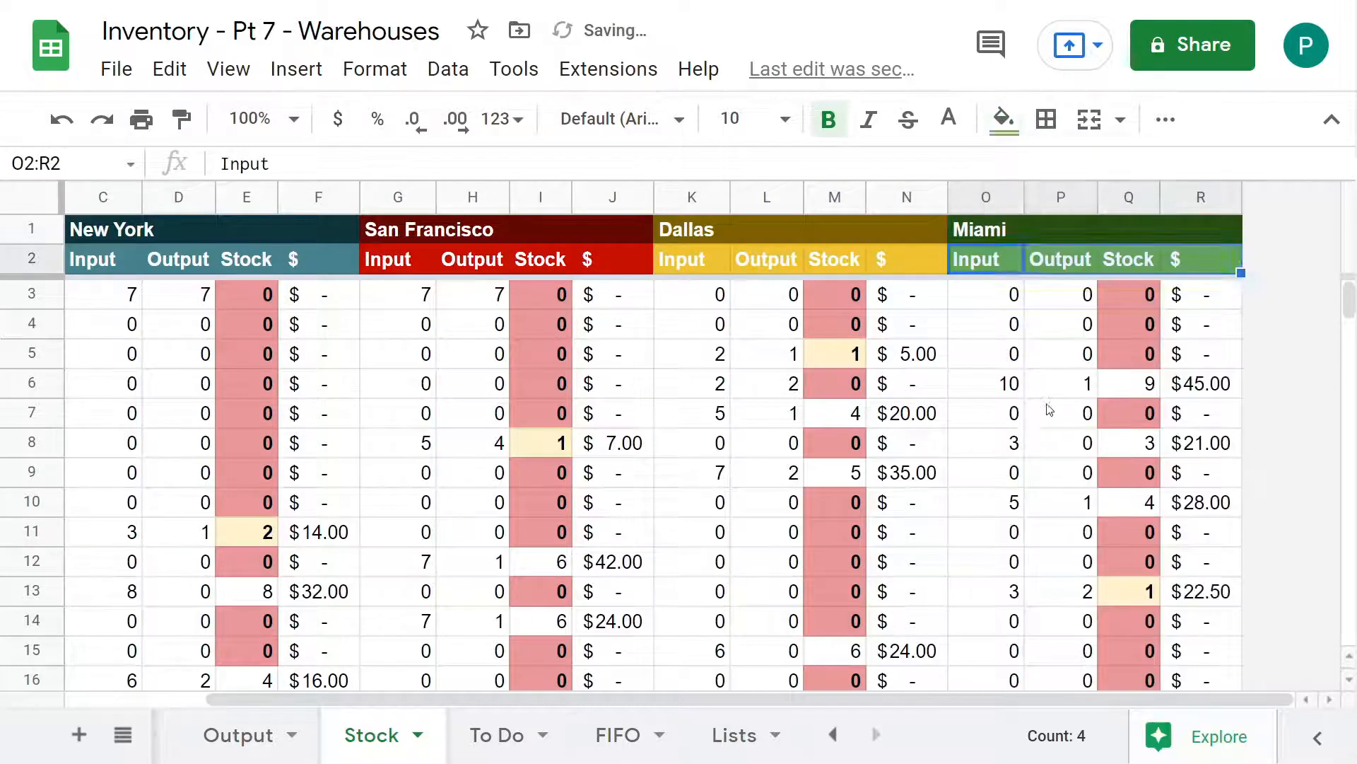
pyautogui.click(1050, 411)
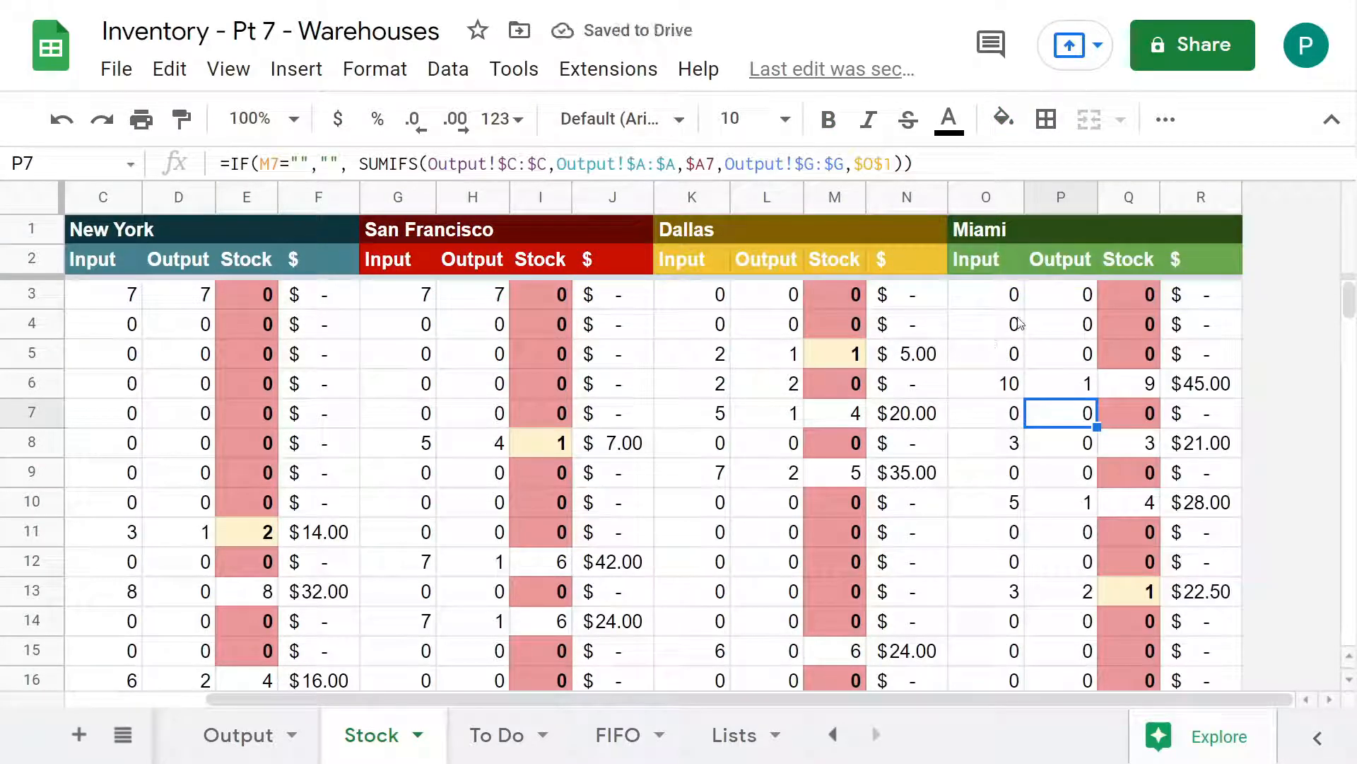
pyautogui.moveTo(1194, 202); pyautogui.dragTo(986, 197)
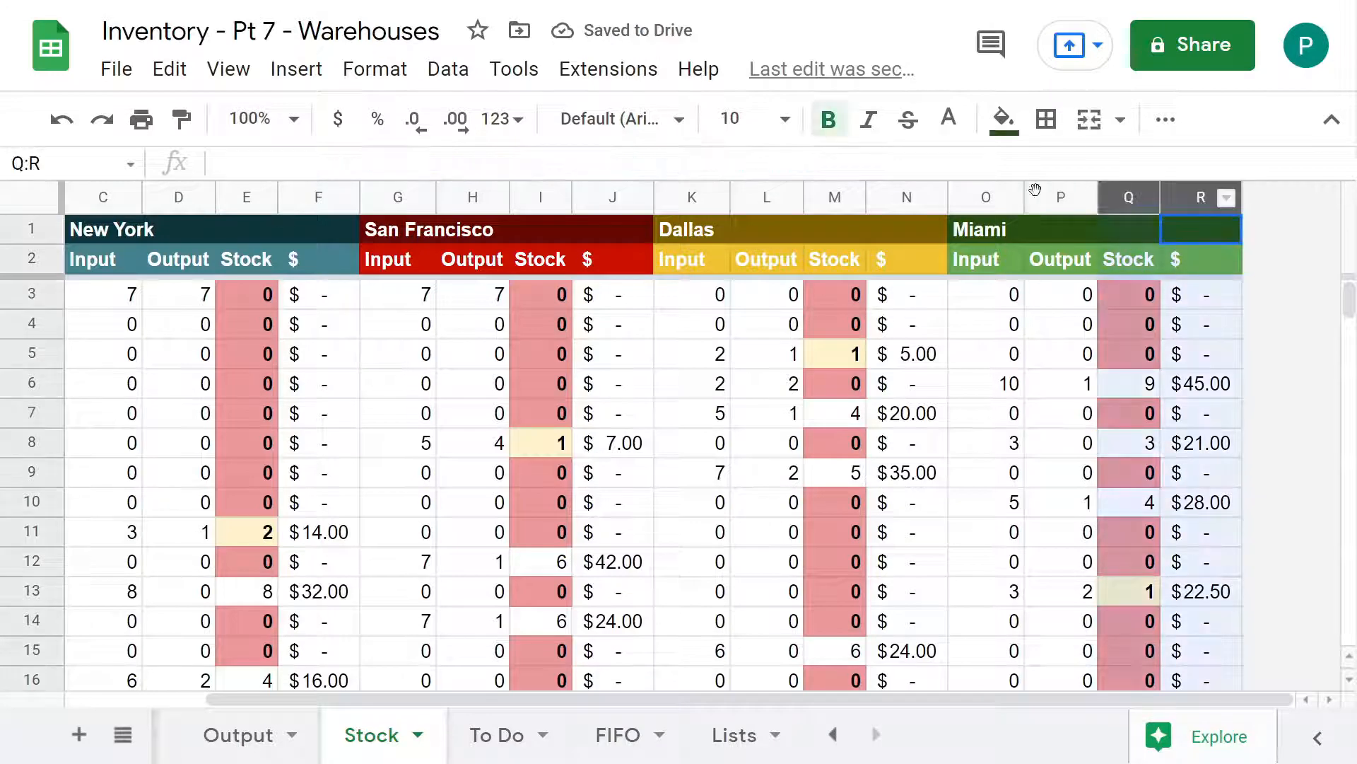
pyautogui.rightClick(986, 197)
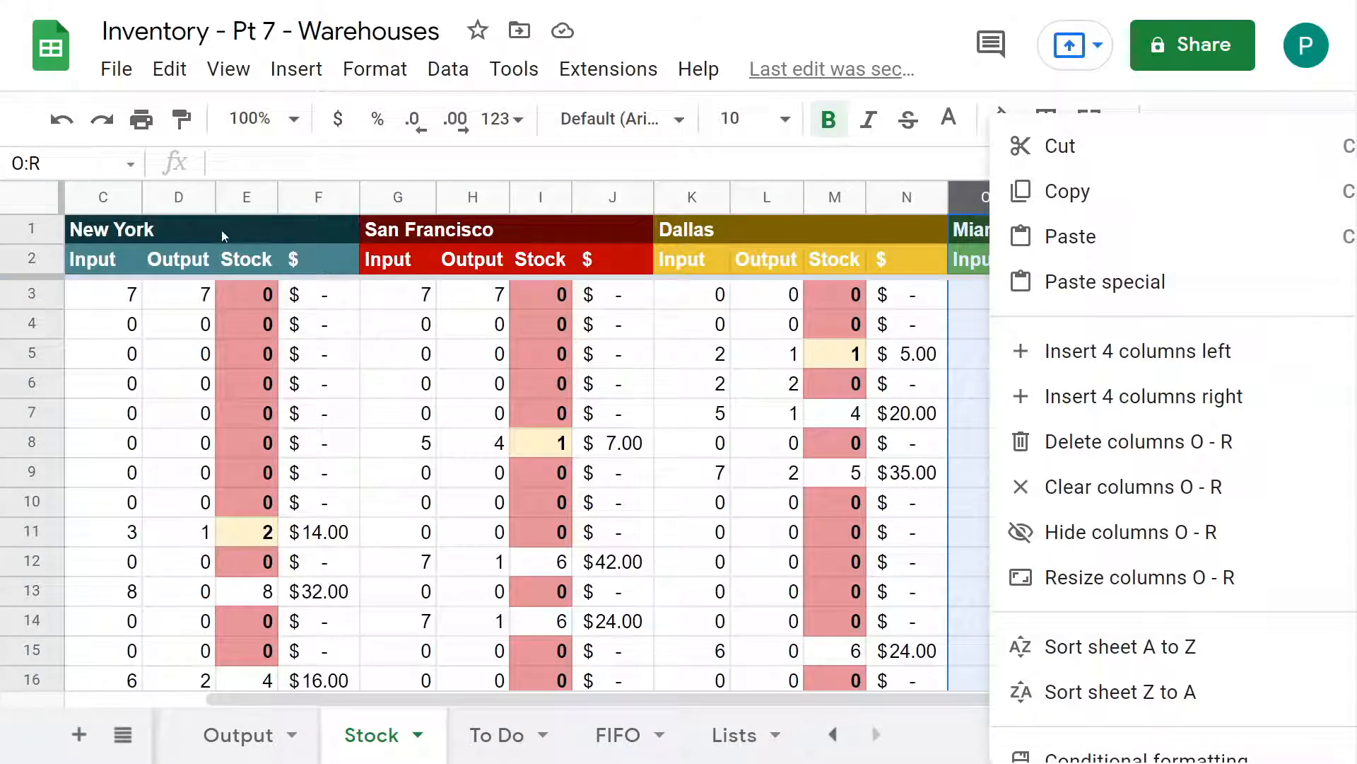
pyautogui.click(642, 365)
pyautogui.press('Home')
pyautogui.moveTo(352, 205); pyautogui.dragTo(577, 198)
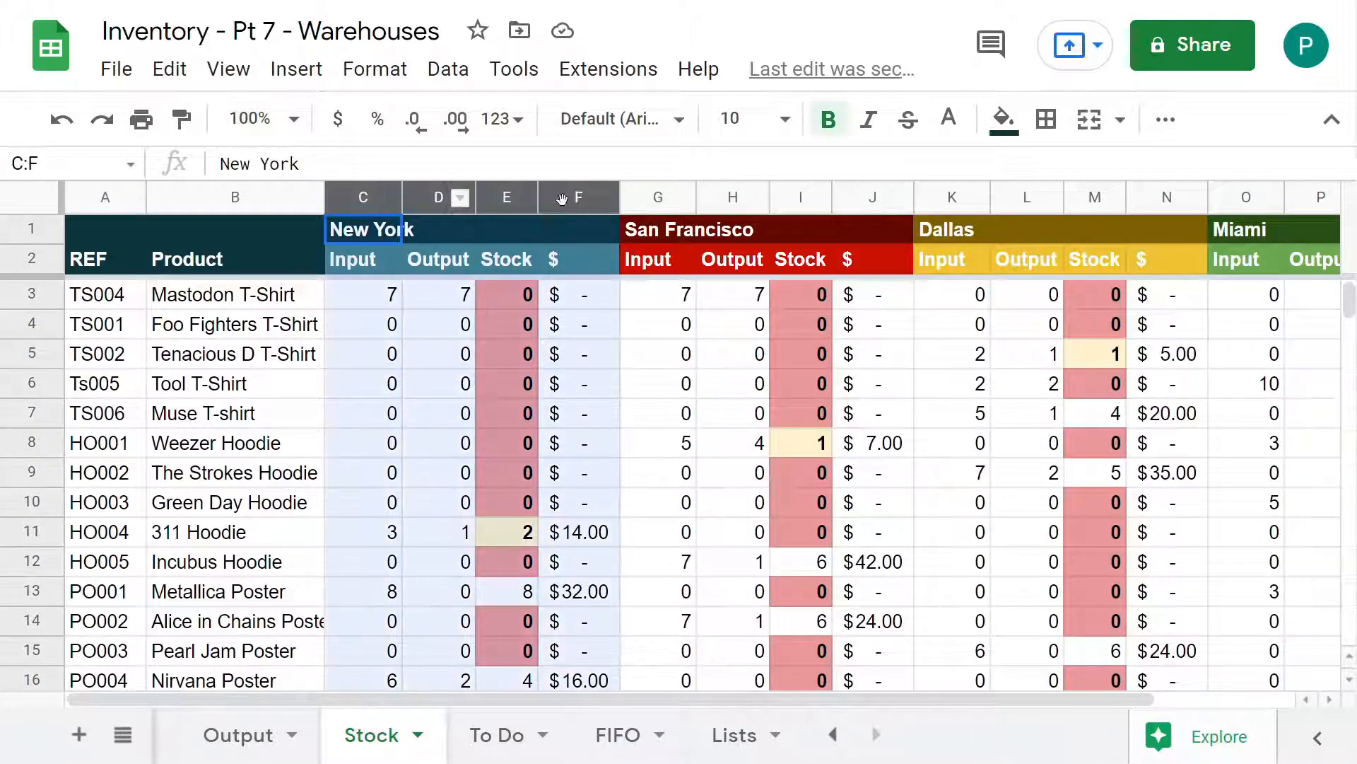
pyautogui.click(675, 302)
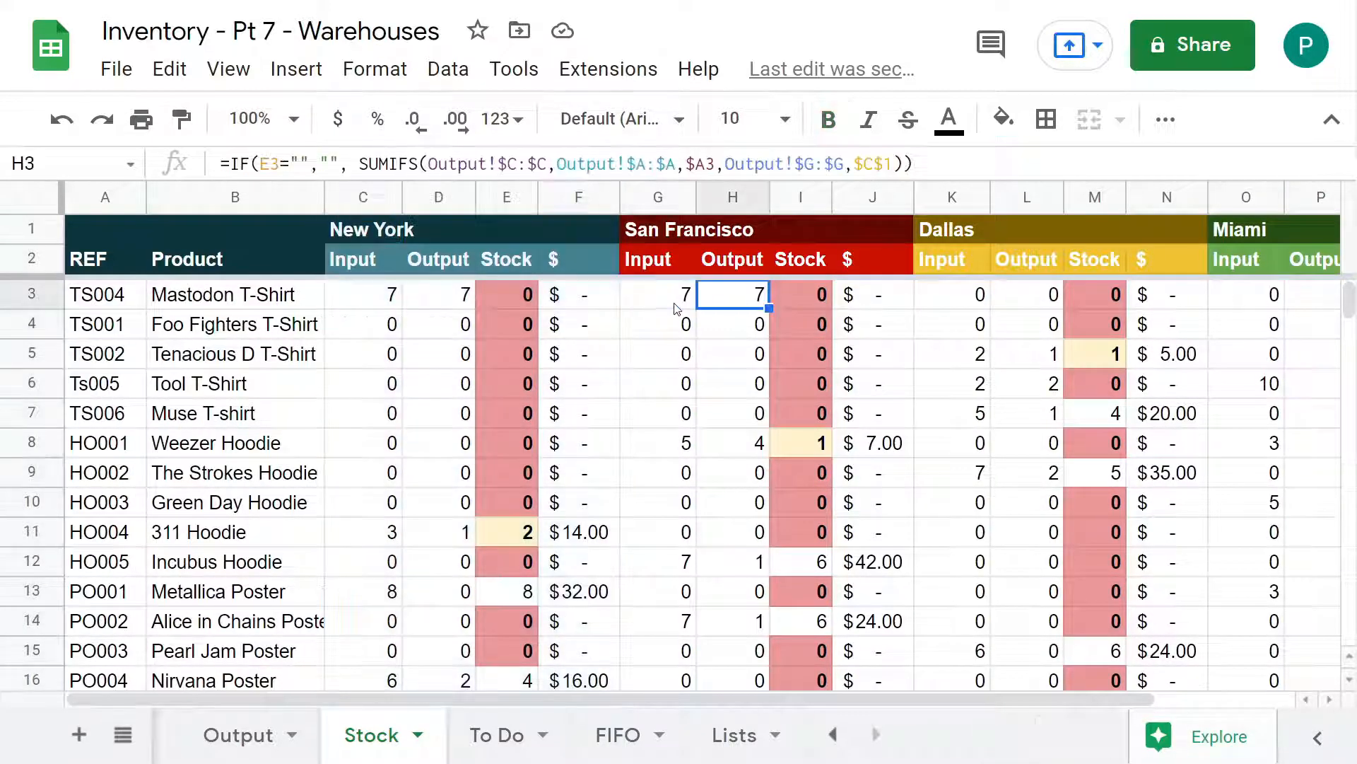
# Insert four columns to the right of the Miami block and enter the heading Total in S1
pyautogui.hotkey('ctrl', 'Right')
pyautogui.moveTo(1210, 196); pyautogui.dragTo(986, 196)
pyautogui.rightClick(986, 196)
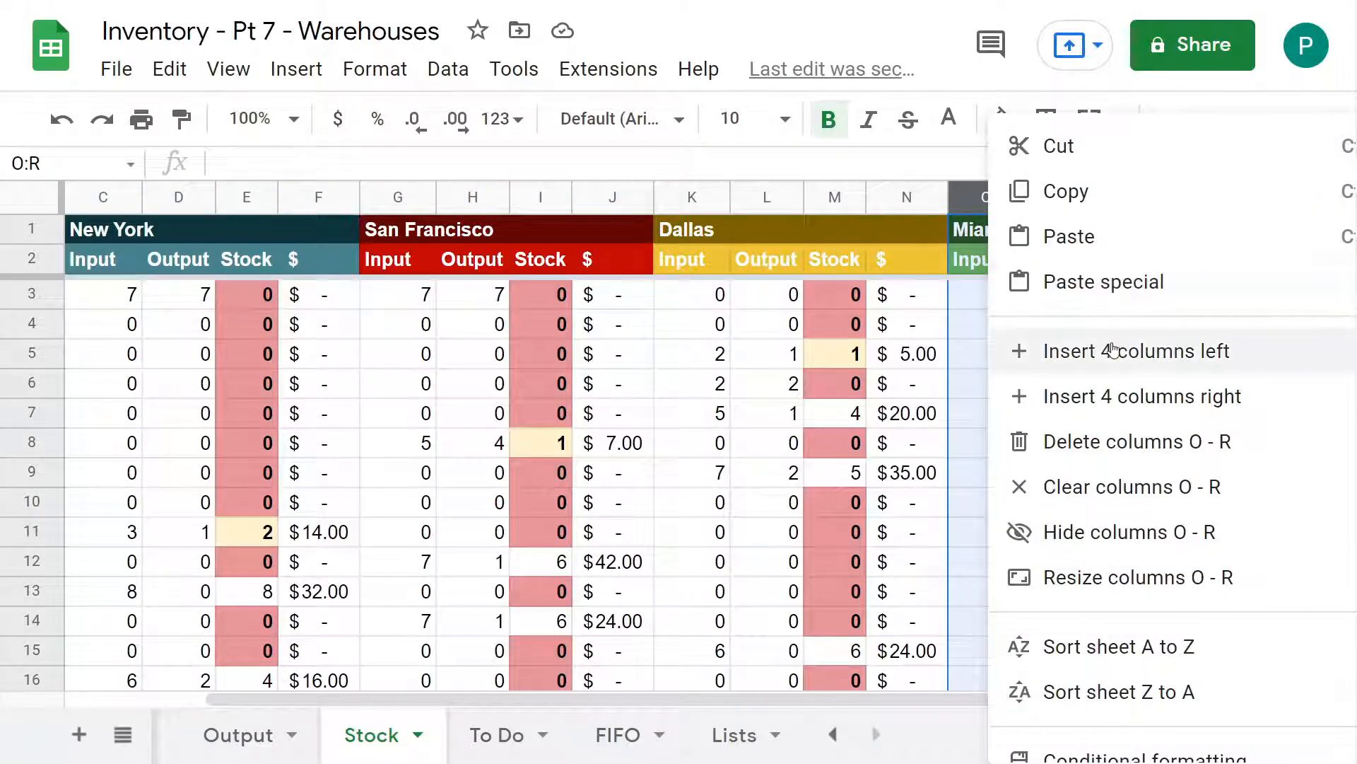
pyautogui.click(1127, 396)
pyautogui.click(987, 227)
pyautogui.write('Total')
pyautogui.press('Return')
# Fill the Total heading cells S1:V1 with black
pyautogui.press('Up')
pyautogui.hotkey('ctrl', 'shift', 'Right')
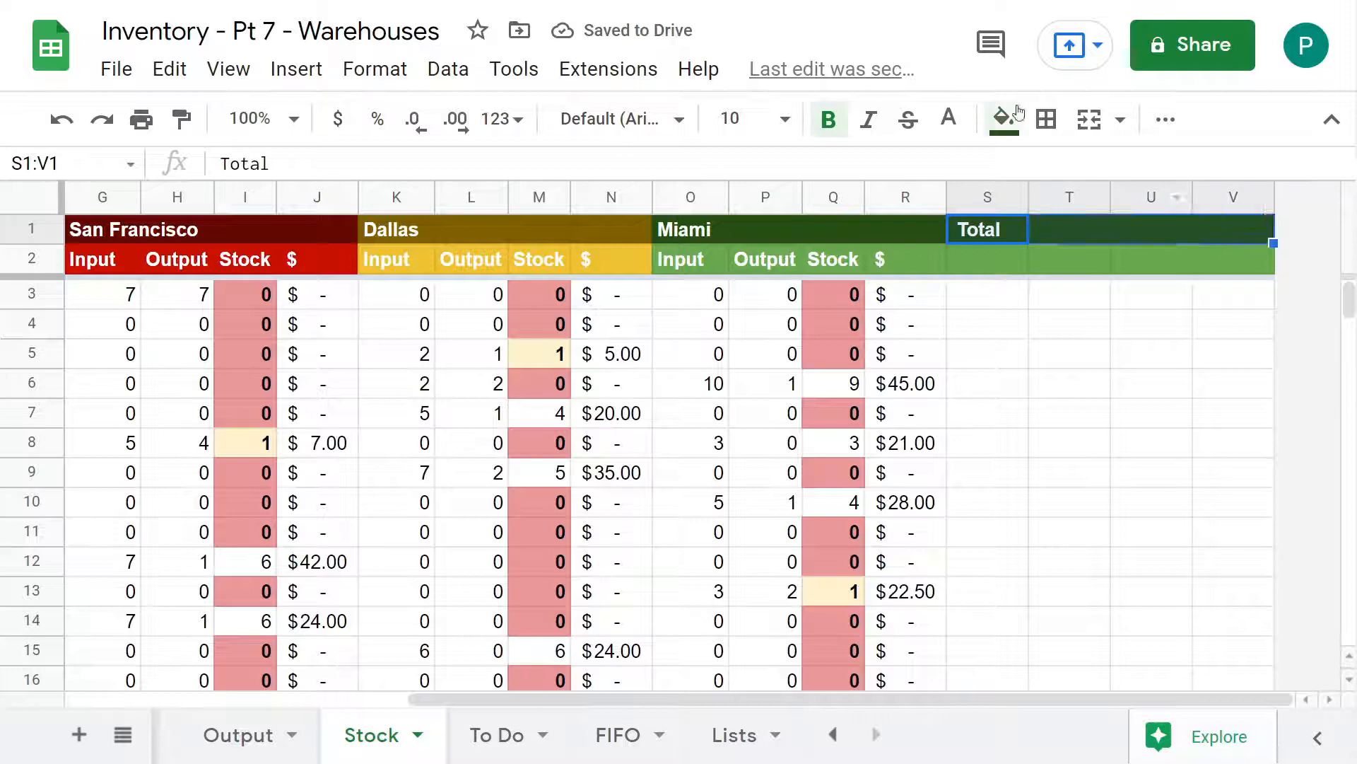
pyautogui.click(1004, 119)
pyautogui.click(1001, 218)
# Copy the Miami subheadings O2:R2 to S2:V2 under Total and fill the copies with dark grey
pyautogui.moveTo(700, 260); pyautogui.dragTo(904, 255)
pyautogui.hotkey('ctrl', 'c')
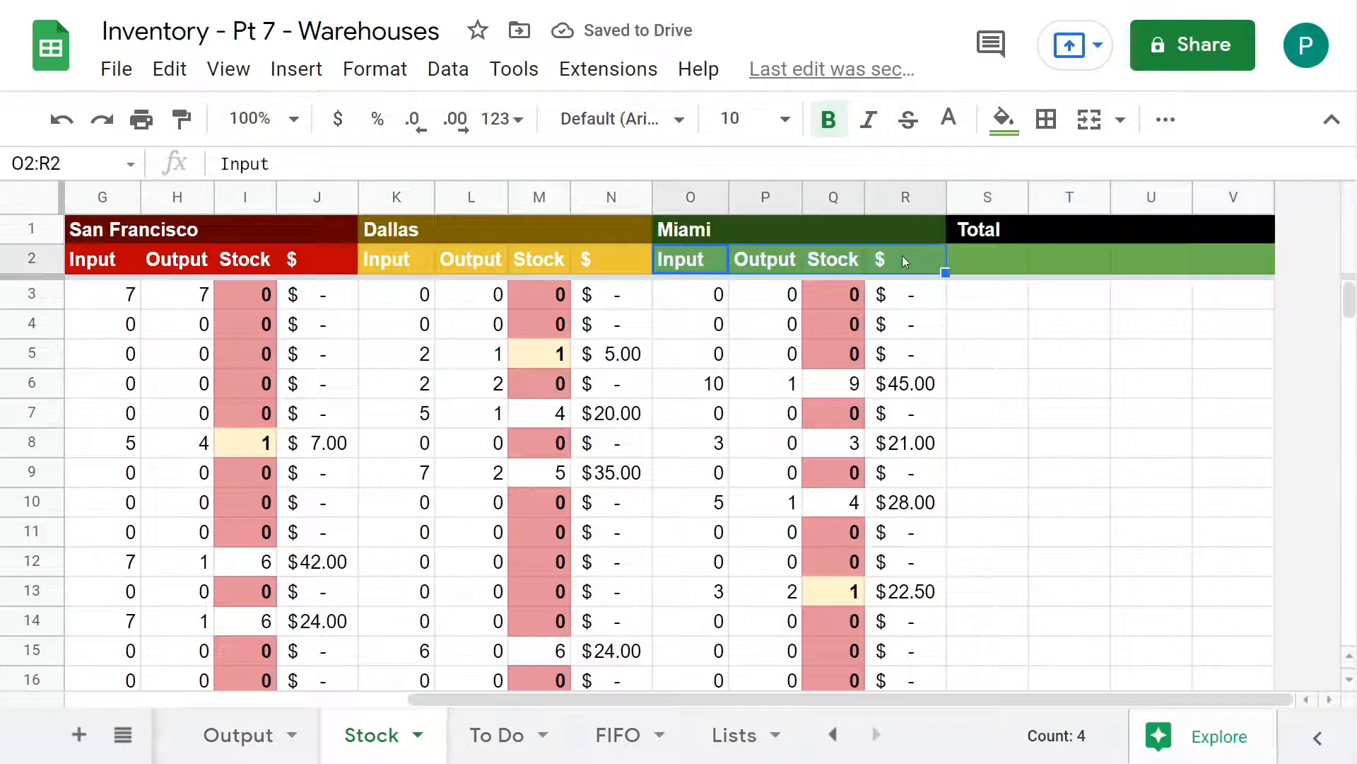
pyautogui.click(987, 260)
pyautogui.hotkey('ctrl', 'v')
pyautogui.click(1003, 119)
pyautogui.click(1078, 359)
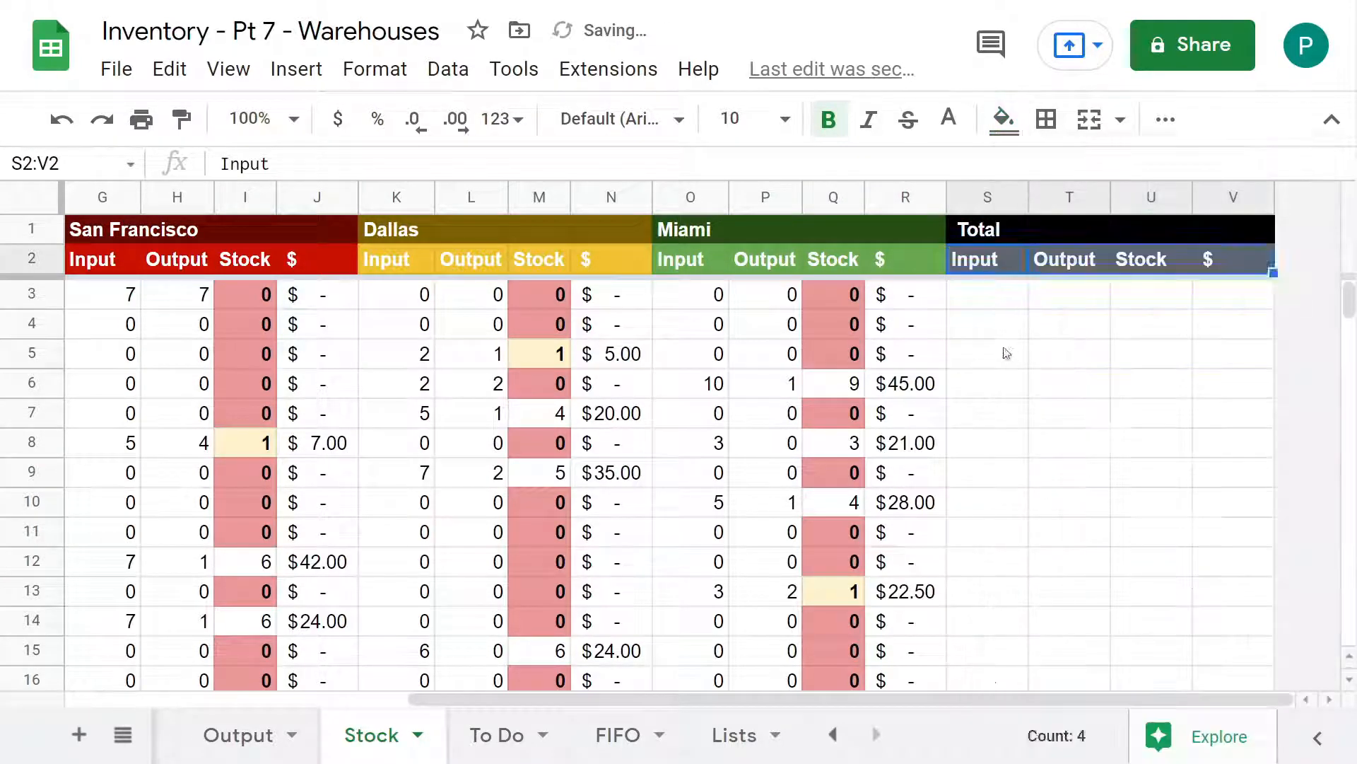
# Enter a formula in the Total Input cell S3 that references the New York Input, =C3
pyautogui.moveTo(690, 294); pyautogui.dragTo(820, 308)
pyautogui.click(1000, 309)
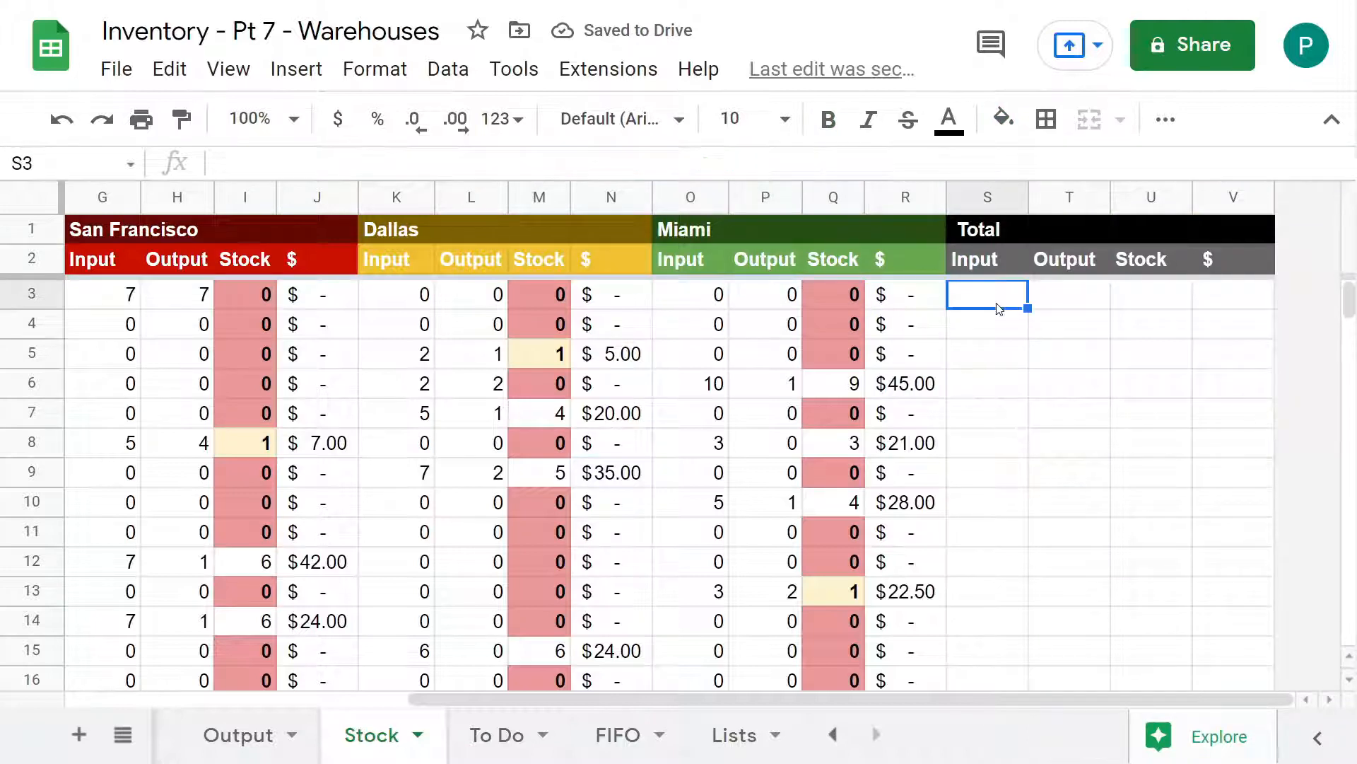
pyautogui.write('=')
pyautogui.press('Left')
pyautogui.press('Left')
pyautogui.press('Left')
pyautogui.press('Left')
pyautogui.press('Left')
pyautogui.press('Left')
pyautogui.press('Left')
pyautogui.press('Left')
pyautogui.press('Left')
pyautogui.press('Left')
pyautogui.press('Left')
pyautogui.press('Left')
pyautogui.press('Left')
pyautogui.press('Left')
pyautogui.press('Left')
pyautogui.press('Left')
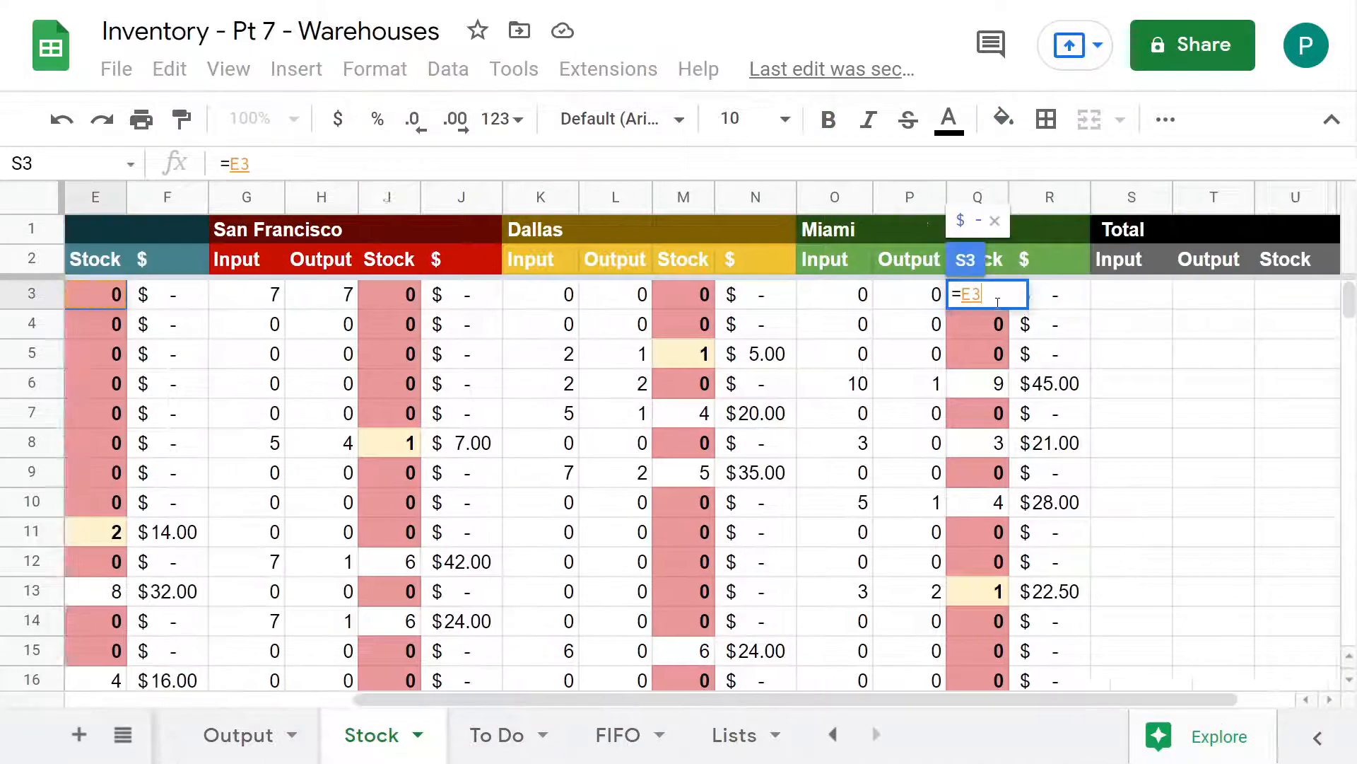
pyautogui.press('Return')
pyautogui.click(998, 303)
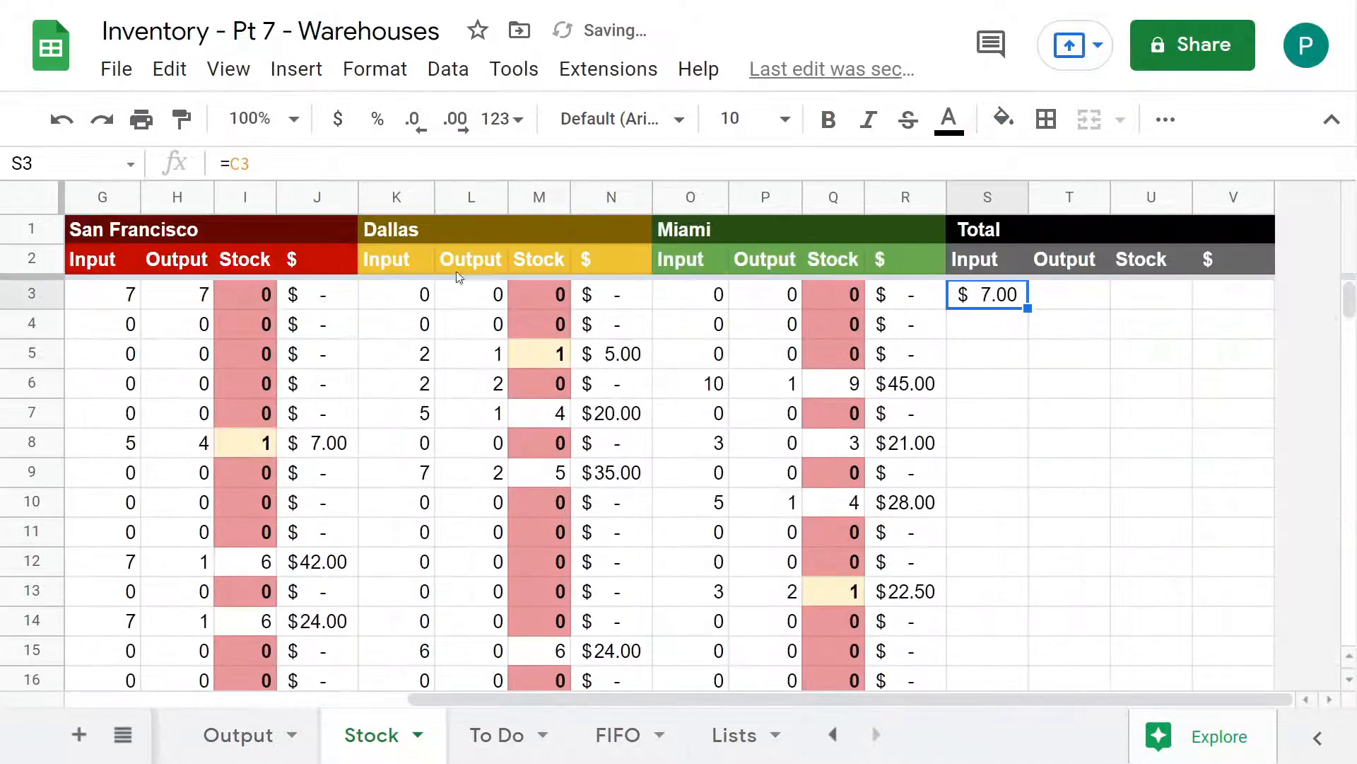
# Extend the Total Input formula in S3 to sum all four warehouse inputs: =C3+G3+K3+O3
pyautogui.click(298, 168)
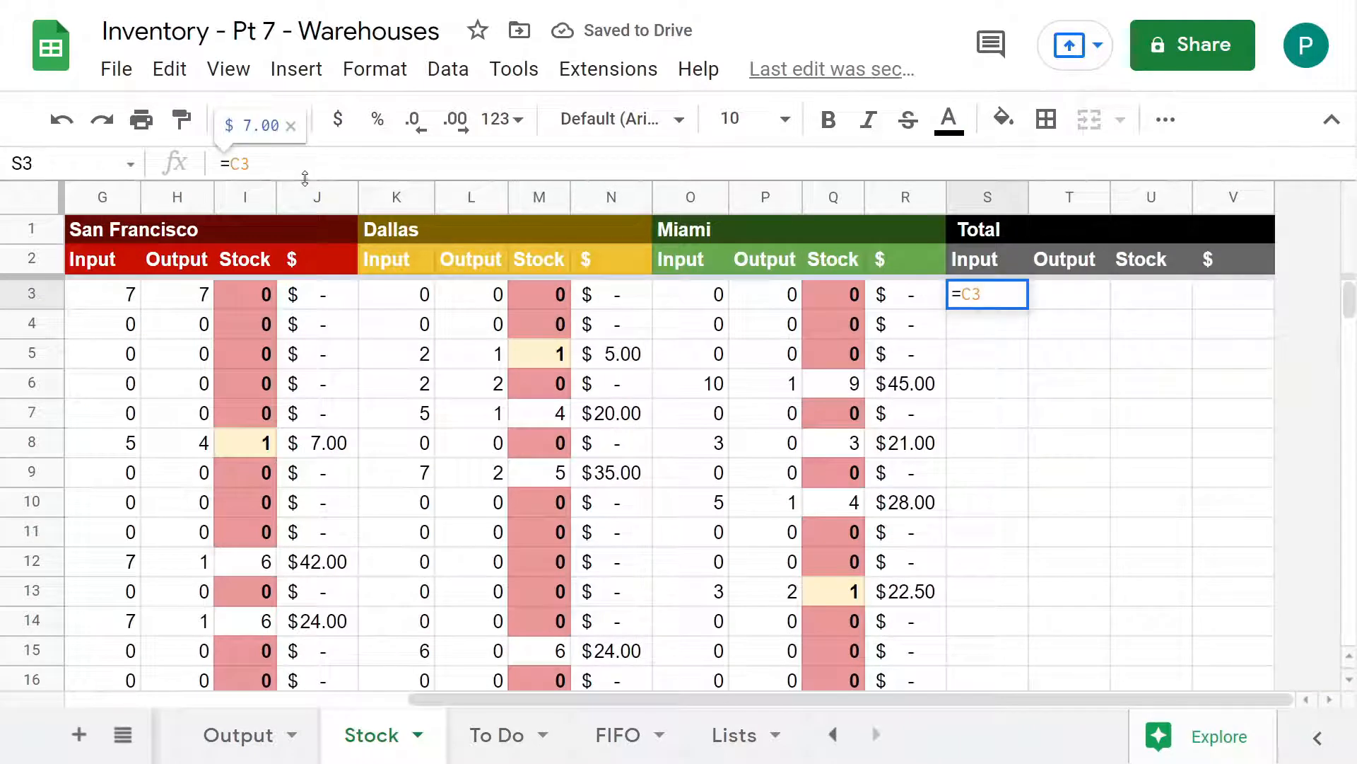
pyautogui.write('+')
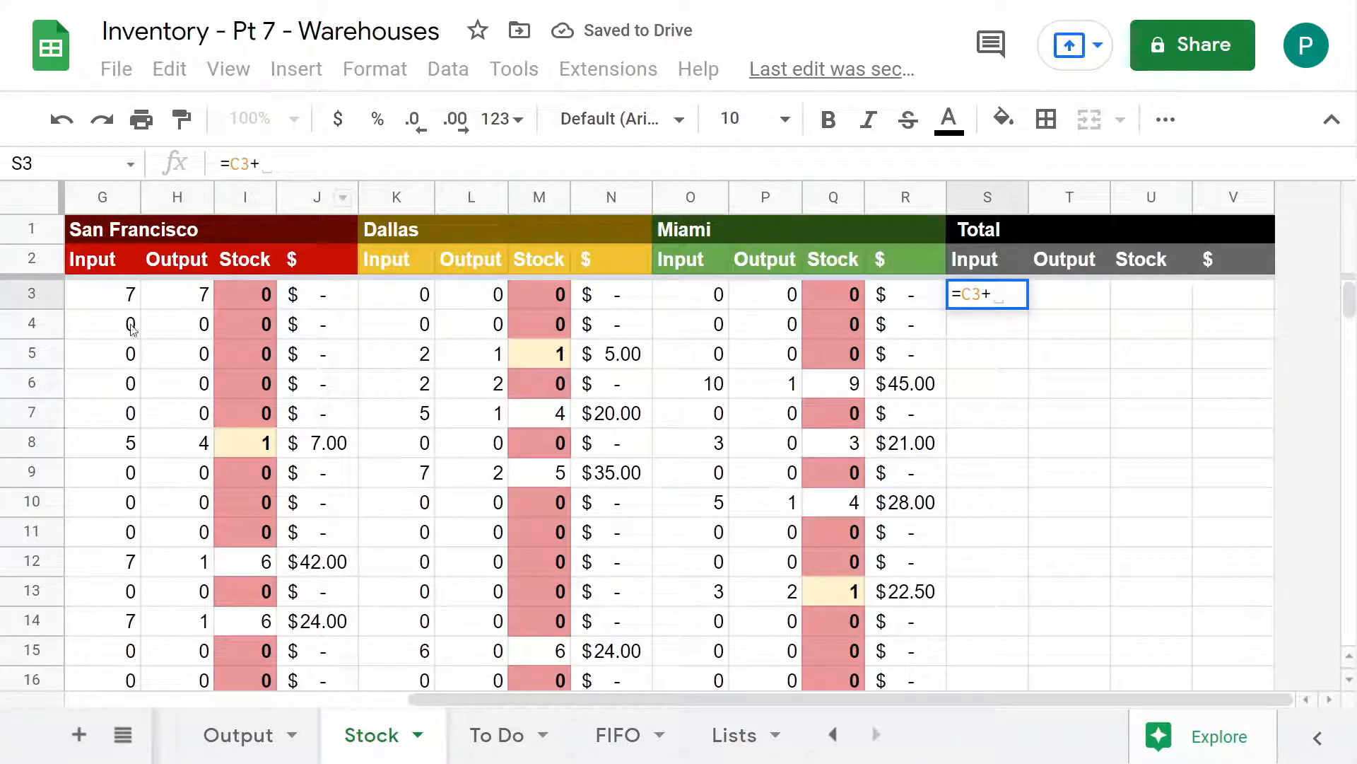
pyautogui.click(111, 294)
pyautogui.write('+')
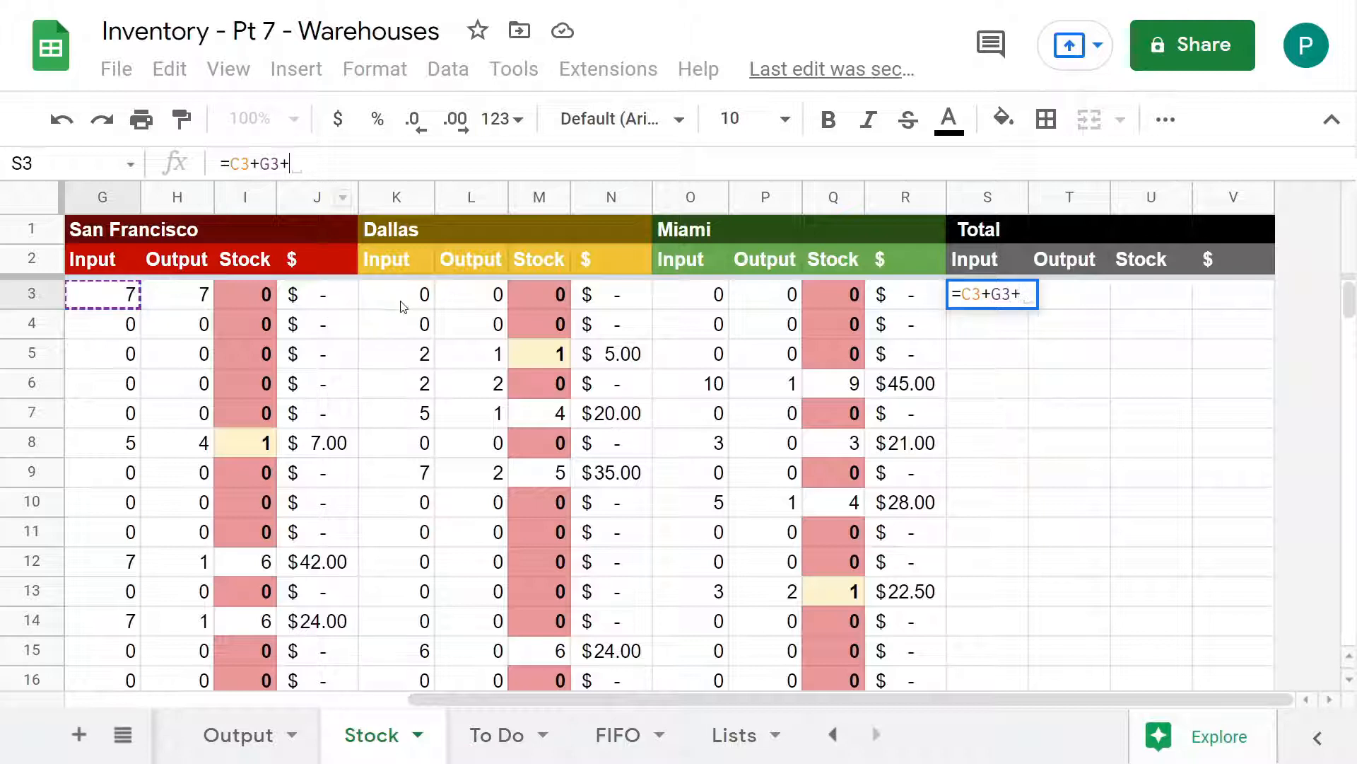
pyautogui.click(417, 294)
pyautogui.write('+')
pyautogui.click(709, 293)
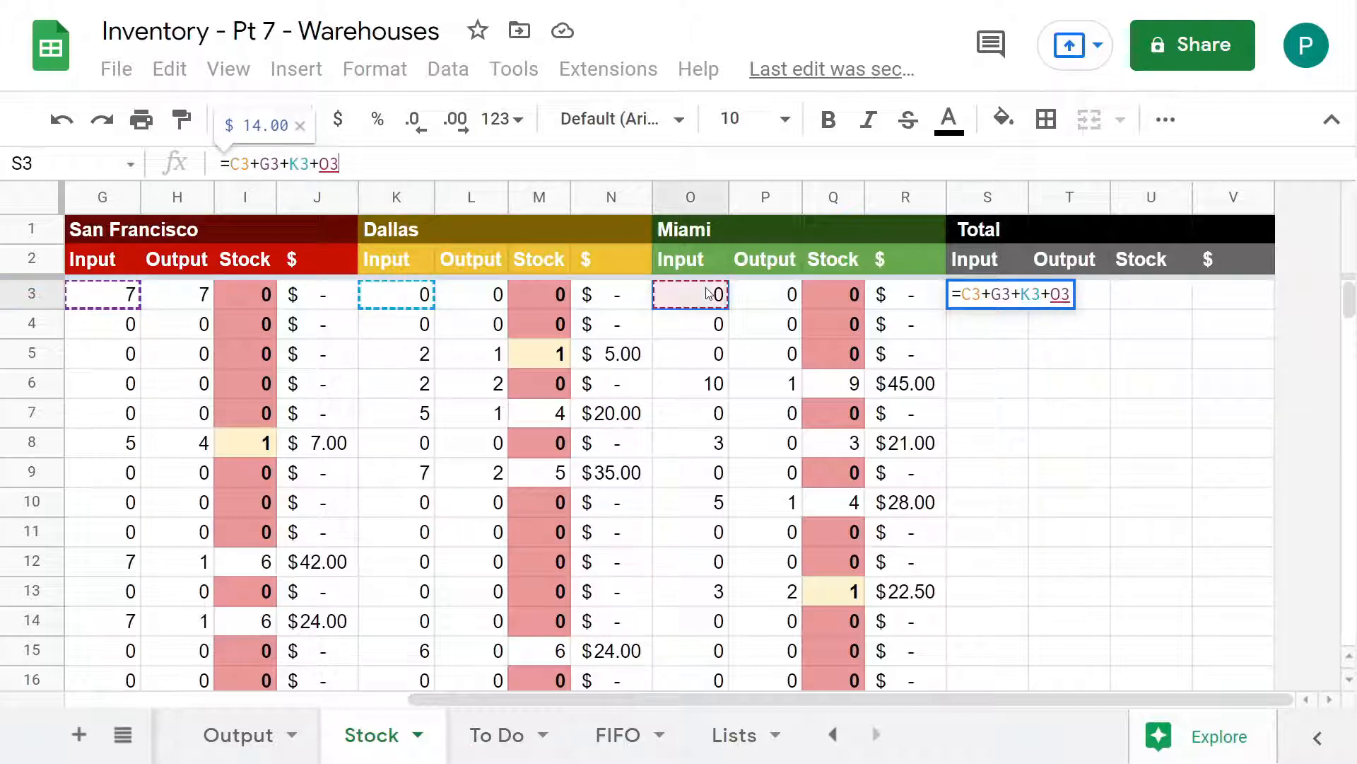
pyautogui.press('Return')
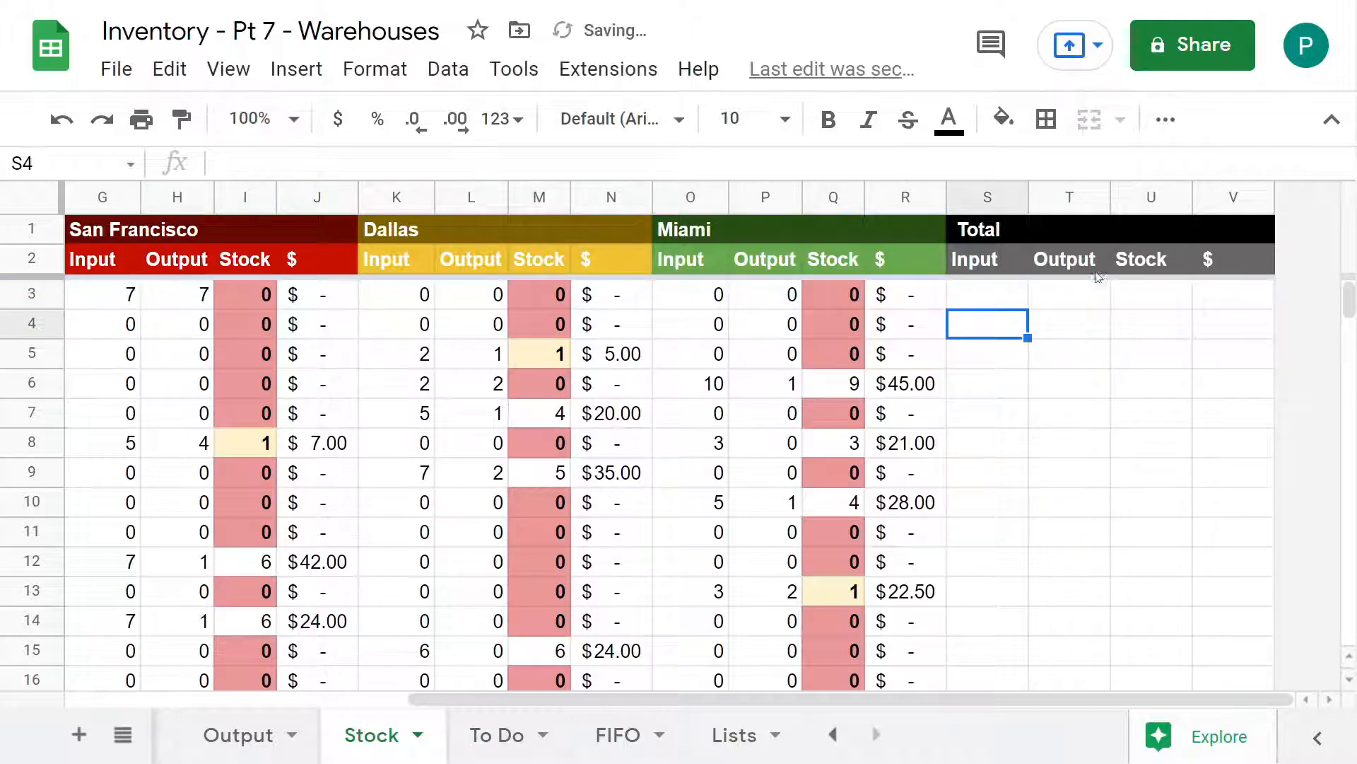
# Fill the S3 sum formula across to T3:V3 and check the Output, Stock and $ formulas
pyautogui.click(1022, 302)
pyautogui.moveTo(1026, 308); pyautogui.dragTo(1195, 302)
pyautogui.click(1069, 296)
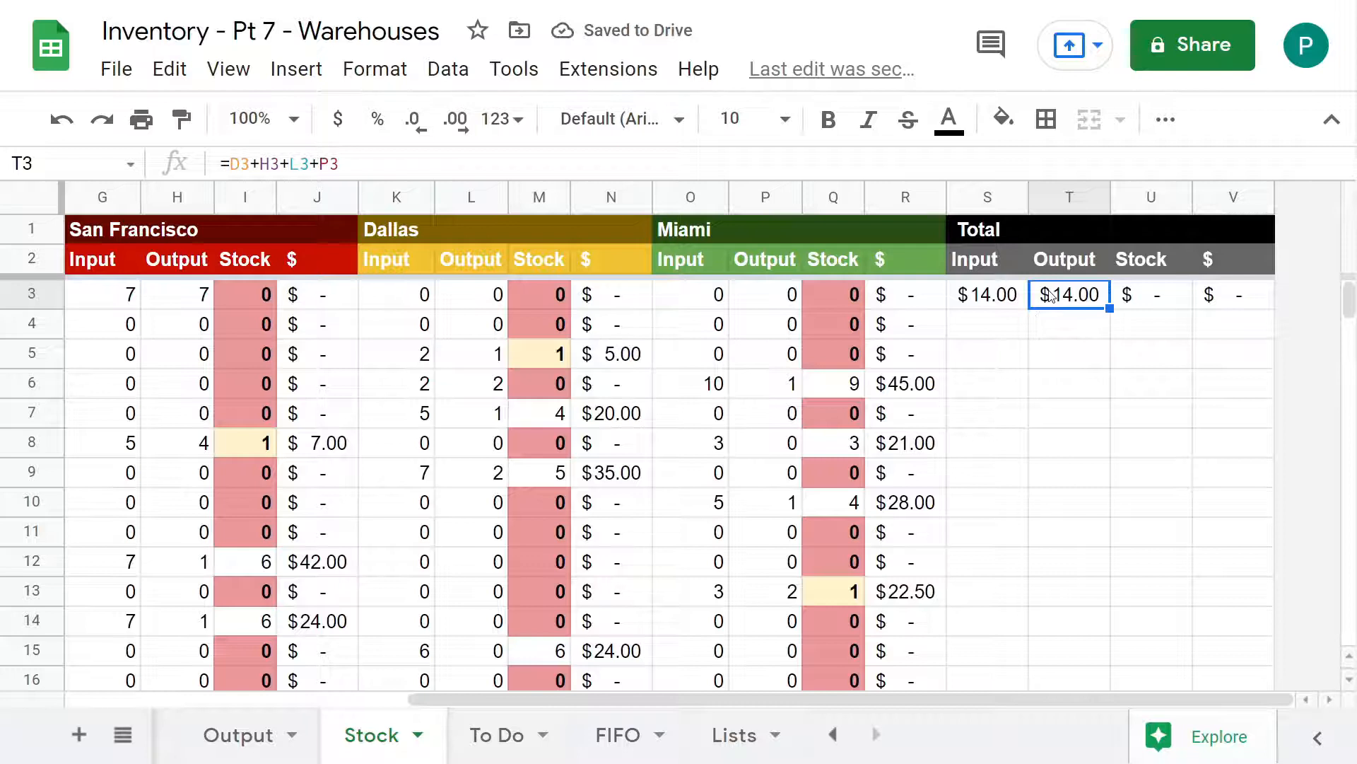
pyautogui.click(1154, 294)
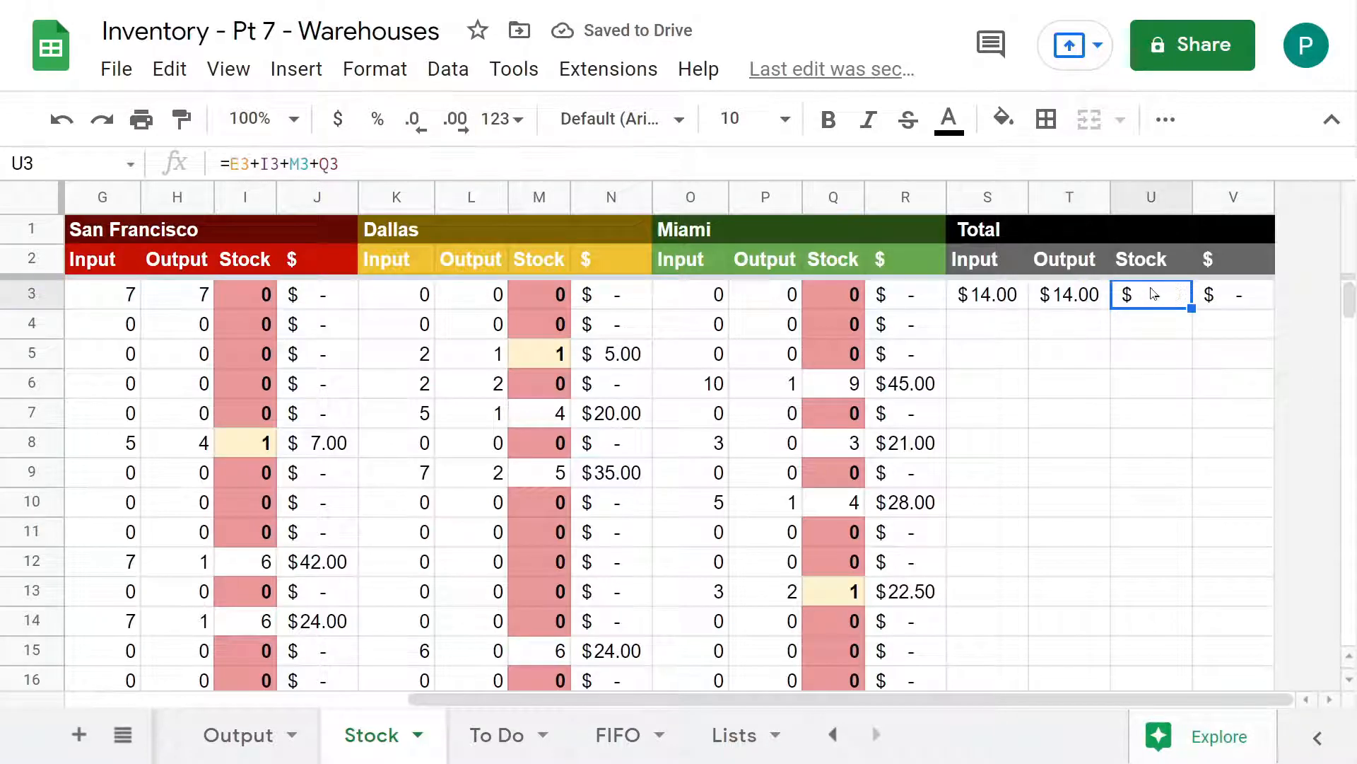
pyautogui.click(1228, 301)
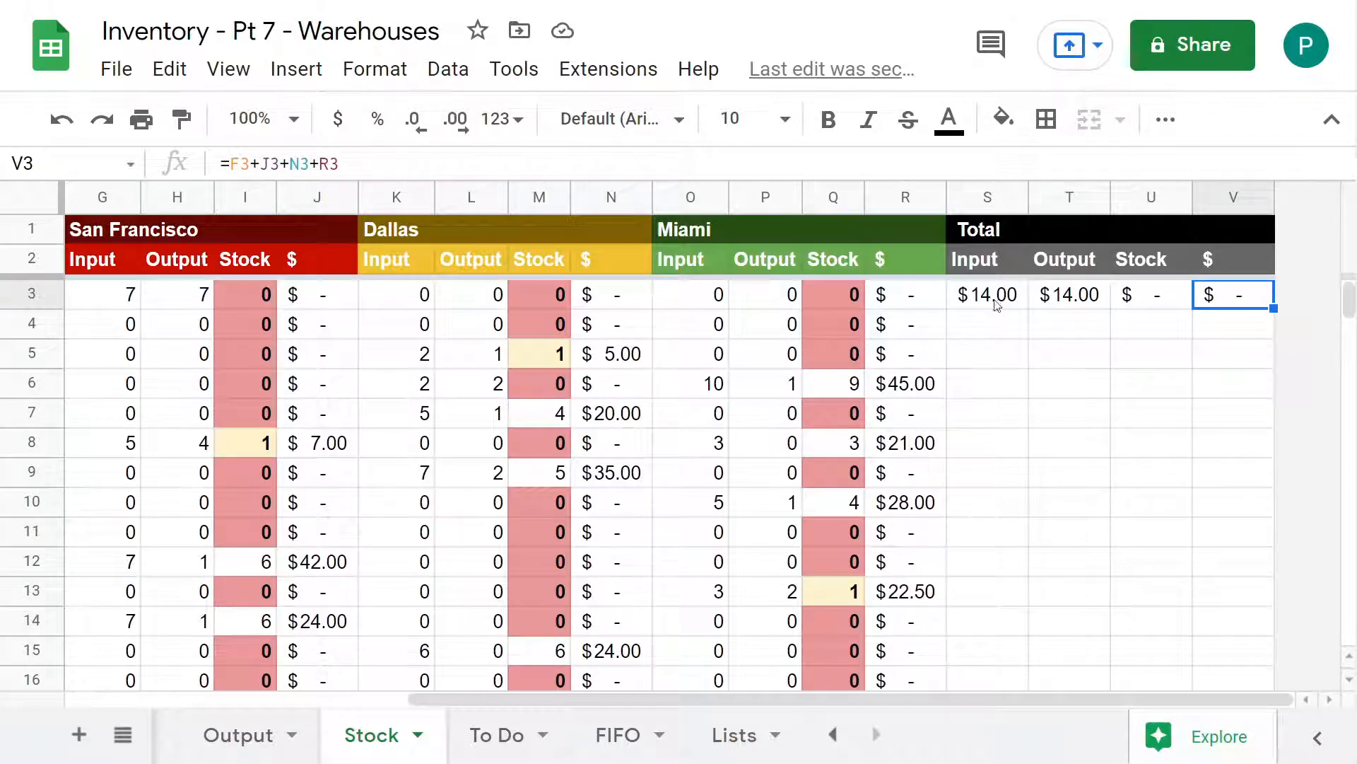
# Copy the formatting of the Miami cells O3:Q3 onto the Total cells S3:U3
pyautogui.moveTo(711, 297); pyautogui.dragTo(834, 296)
pyautogui.click(182, 119)
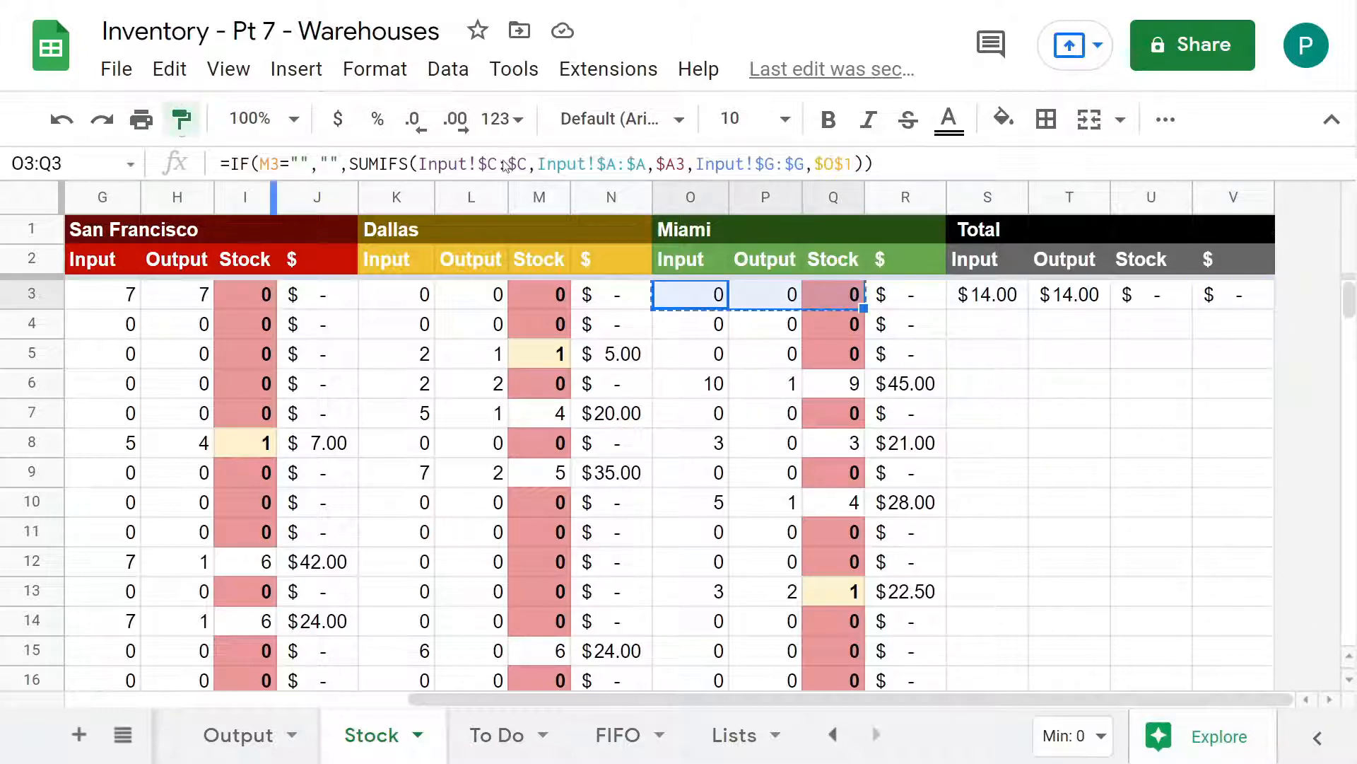
pyautogui.moveTo(1018, 304); pyautogui.dragTo(1153, 297)
pyautogui.click(1053, 332)
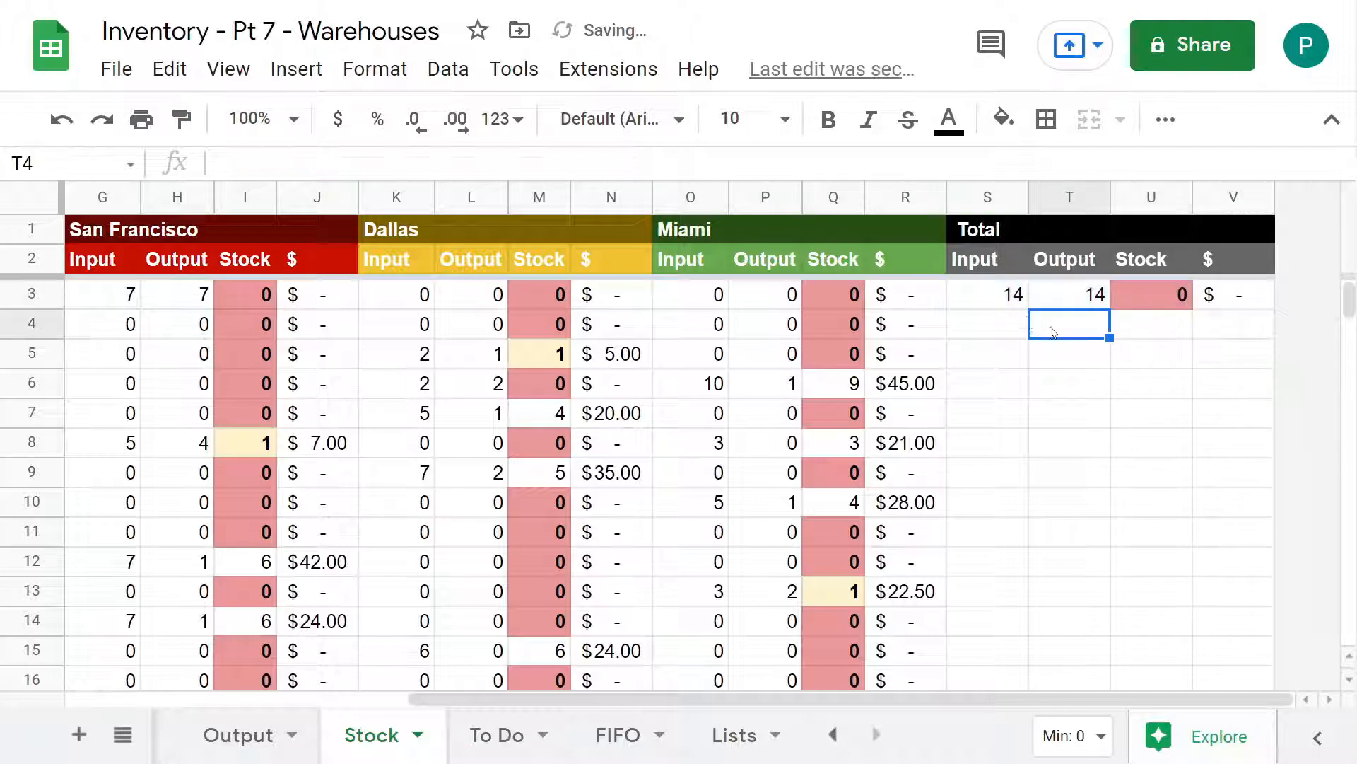
# Fill the Total formulas and formatting in S3:V3 down through row 1001
pyautogui.moveTo(1013, 295); pyautogui.dragTo(1241, 297)
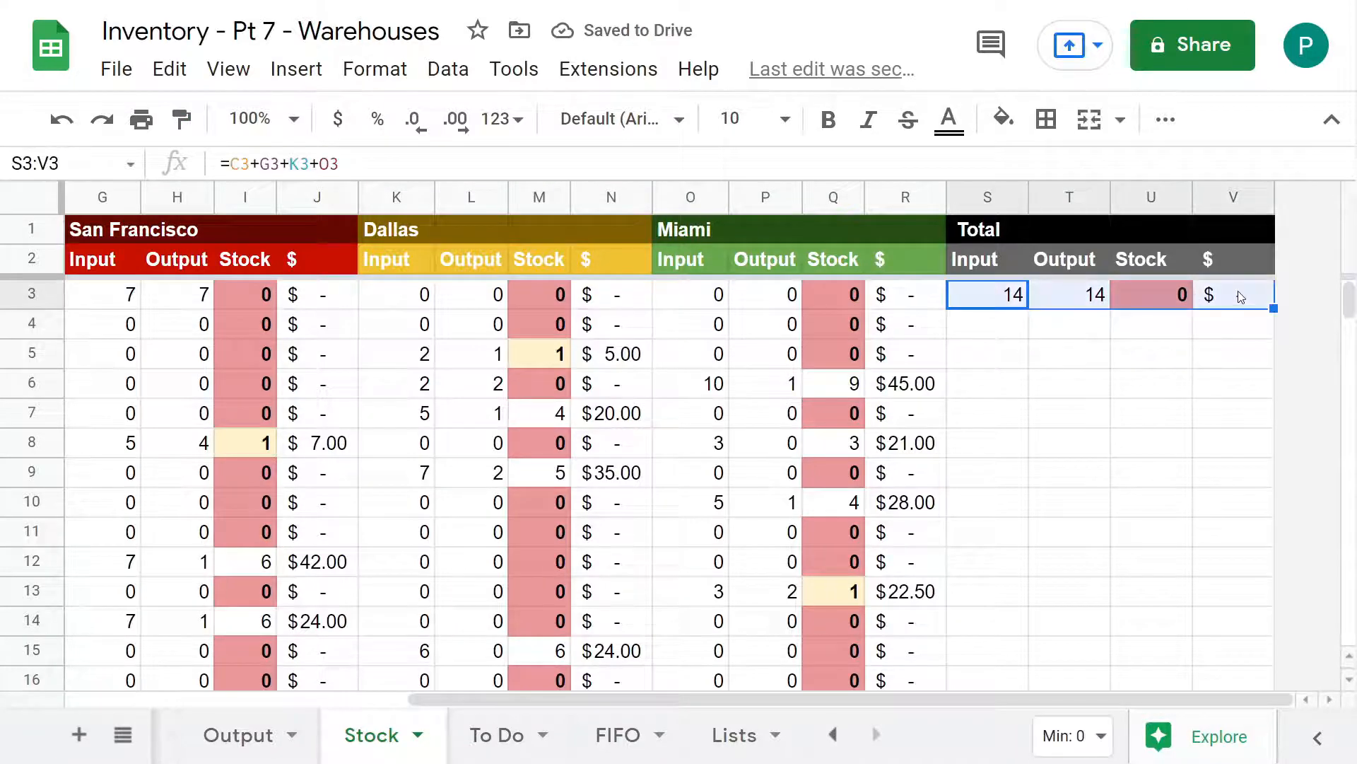
pyautogui.hotkey('ctrl', 'shift', 'Down')
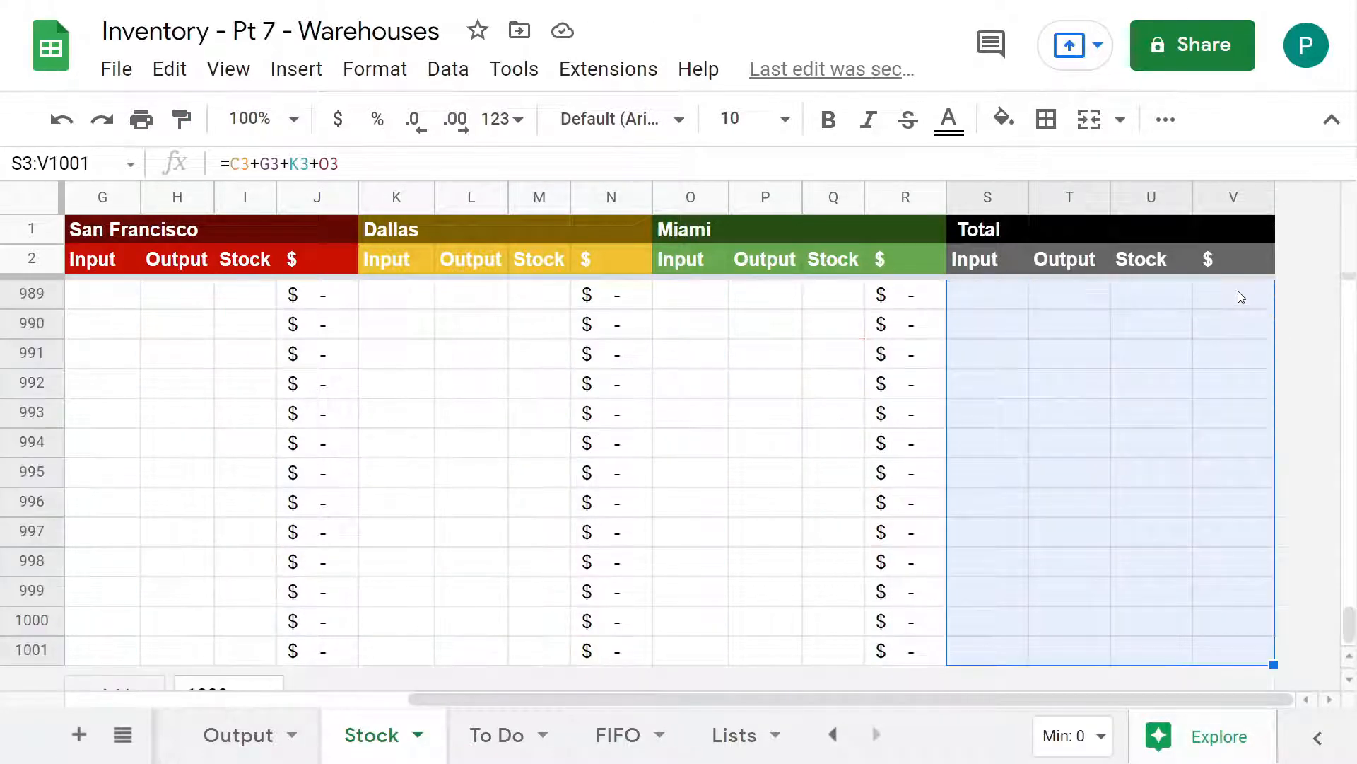
pyautogui.hotkey('ctrl', 'd')
pyautogui.hotkey('ctrl', 'Up')
pyautogui.press('Down')
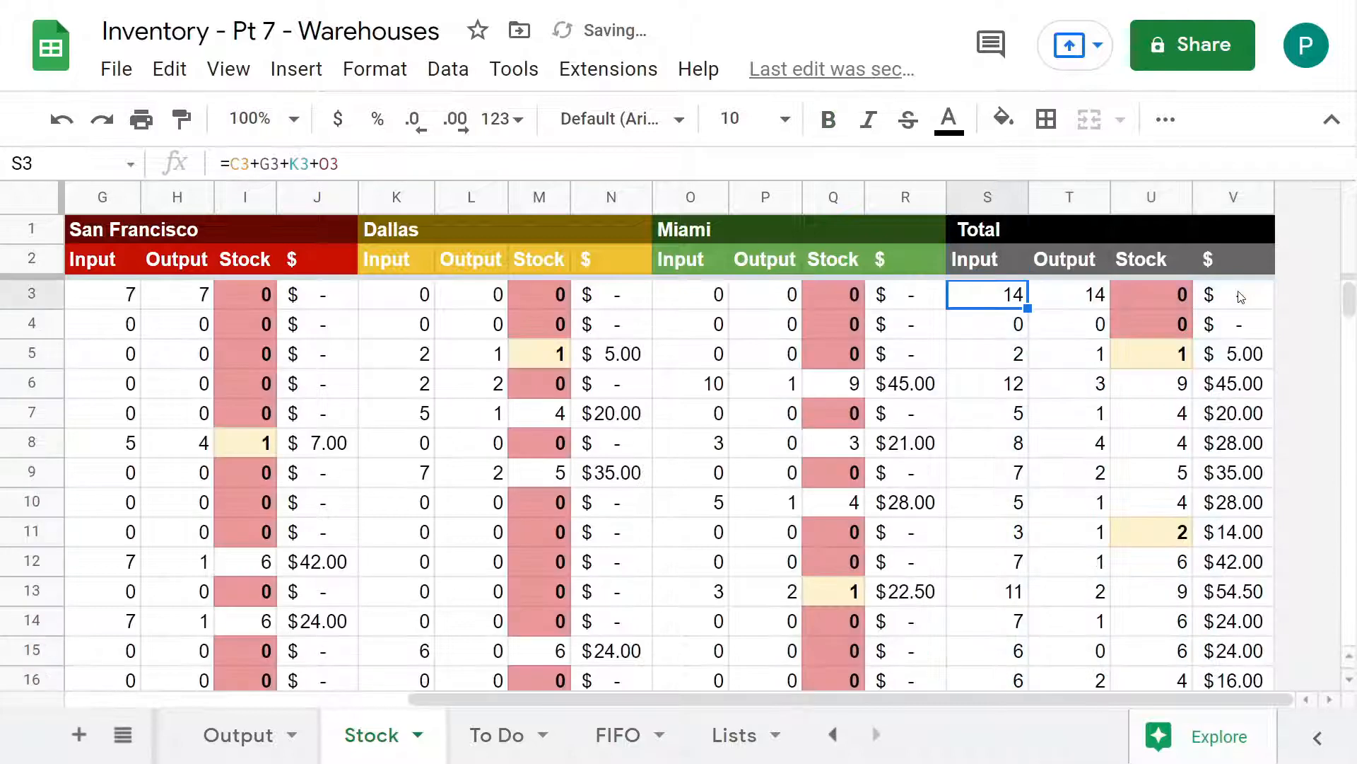
# Add black left and right borders to San Francisco columns G:J and a right border to Dallas columns K:N
pyautogui.moveTo(1046, 697); pyautogui.dragTo(824, 634)
pyautogui.click(314, 203)
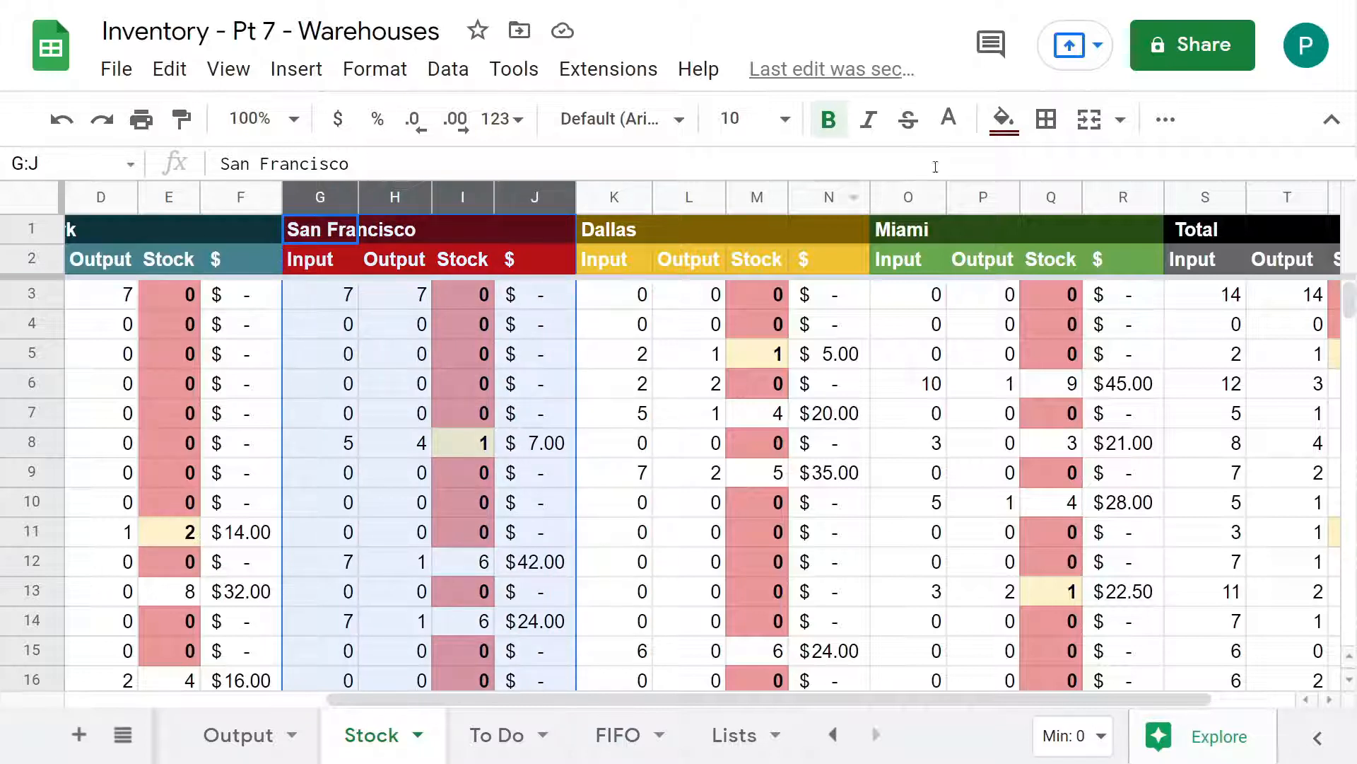
pyautogui.click(1046, 119)
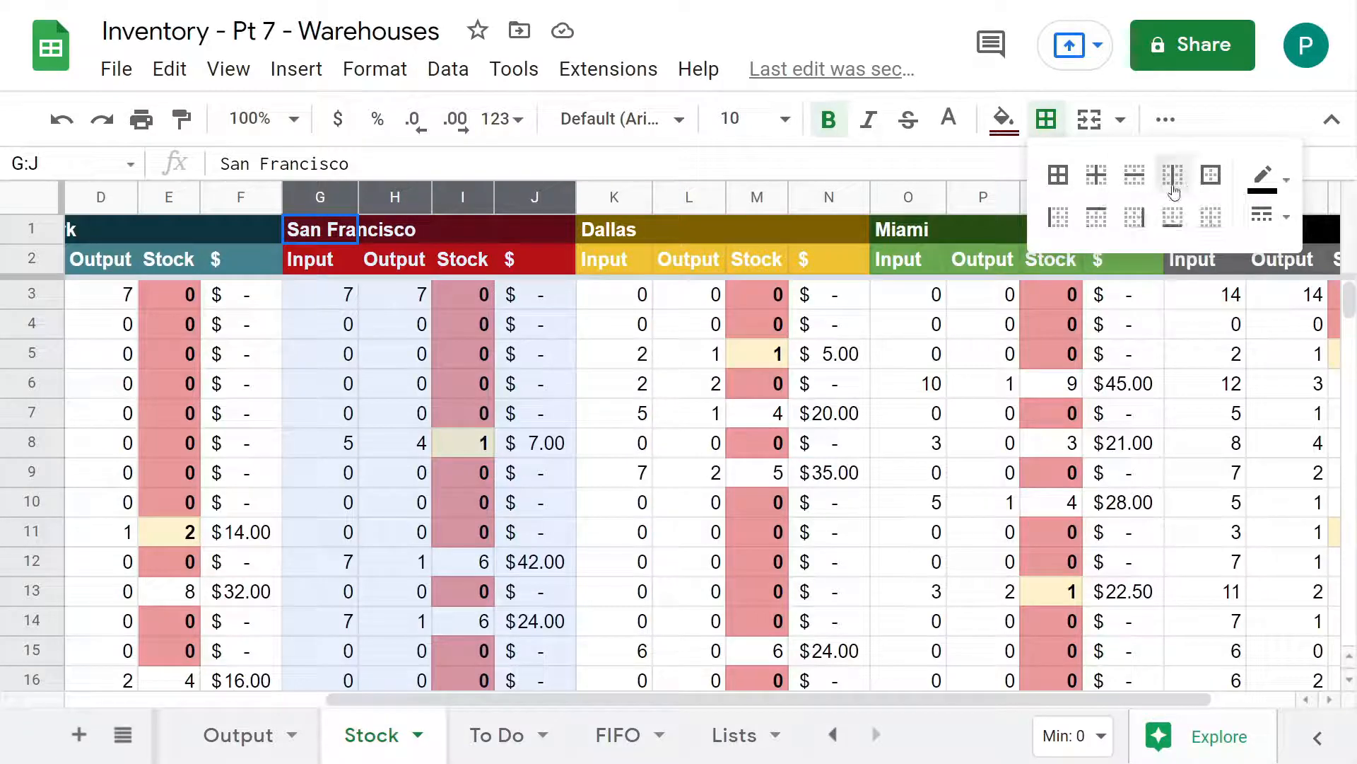
pyautogui.click(1058, 217)
pyautogui.click(1135, 217)
pyautogui.click(627, 201)
pyautogui.click(1046, 118)
pyautogui.click(1135, 217)
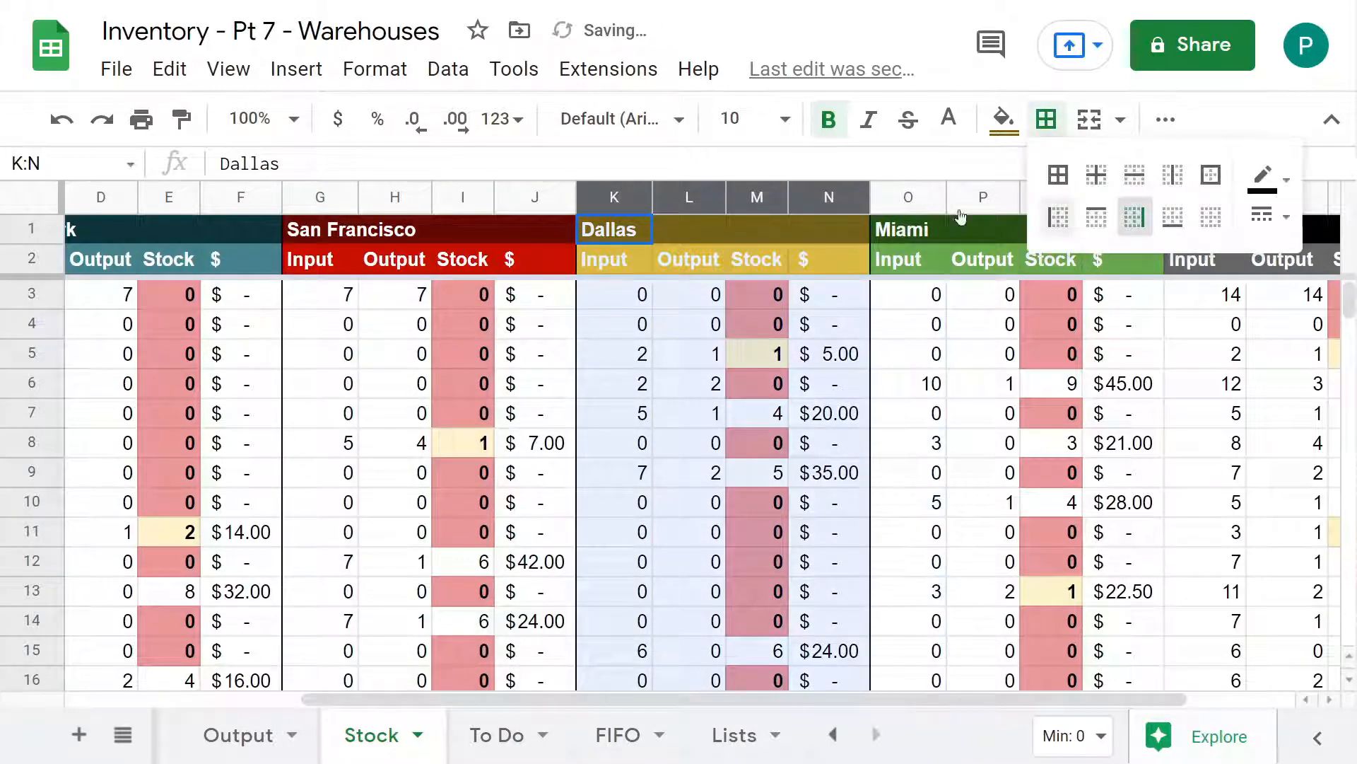
# Add a black right border to the Miami columns O:R to separate them from the Total block
pyautogui.moveTo(908, 197); pyautogui.dragTo(1127, 197)
pyautogui.click(1046, 119)
pyautogui.click(1134, 217)
pyautogui.hscroll(3, 1070, 425)
pyautogui.click(1070, 384)
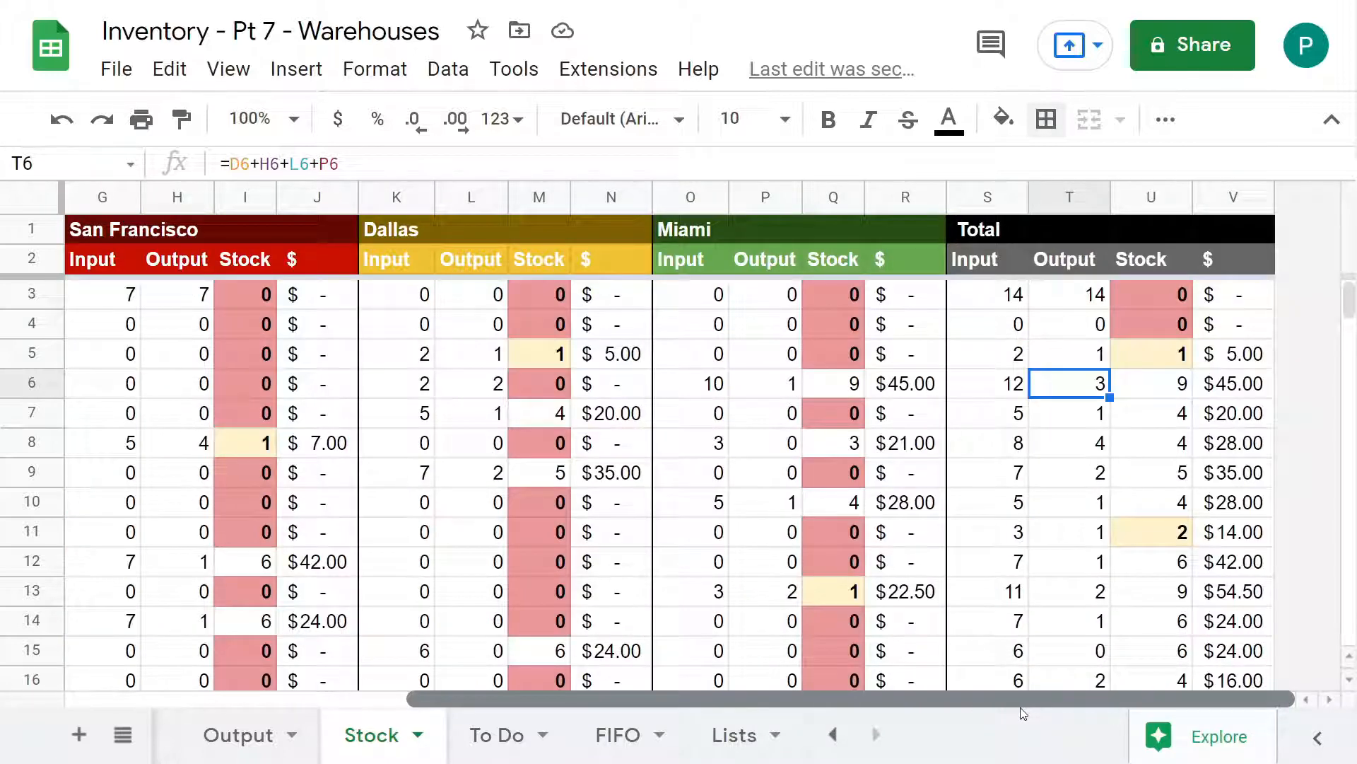
# Add a black left border to the New York columns C:F
pyautogui.moveTo(1018, 716); pyautogui.dragTo(676, 738)
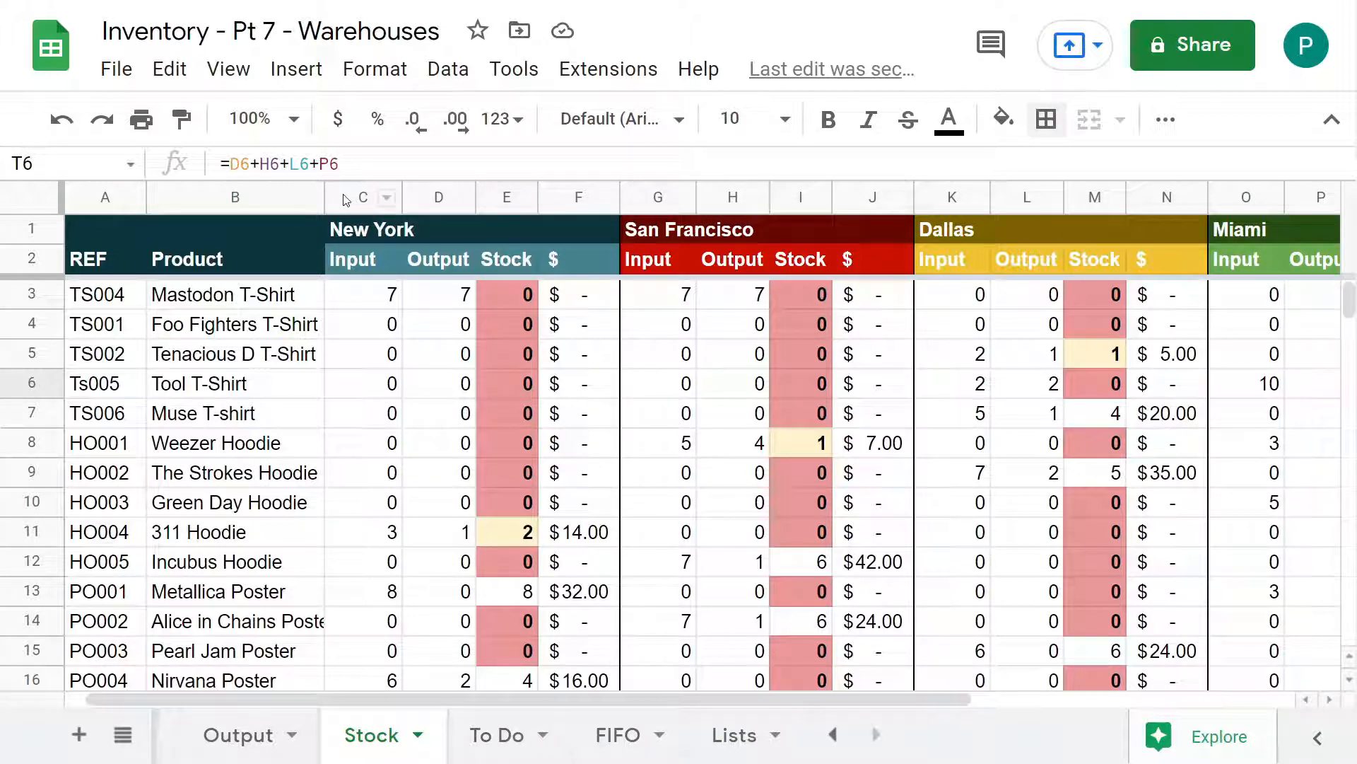
pyautogui.moveTo(345, 200); pyautogui.dragTo(546, 197)
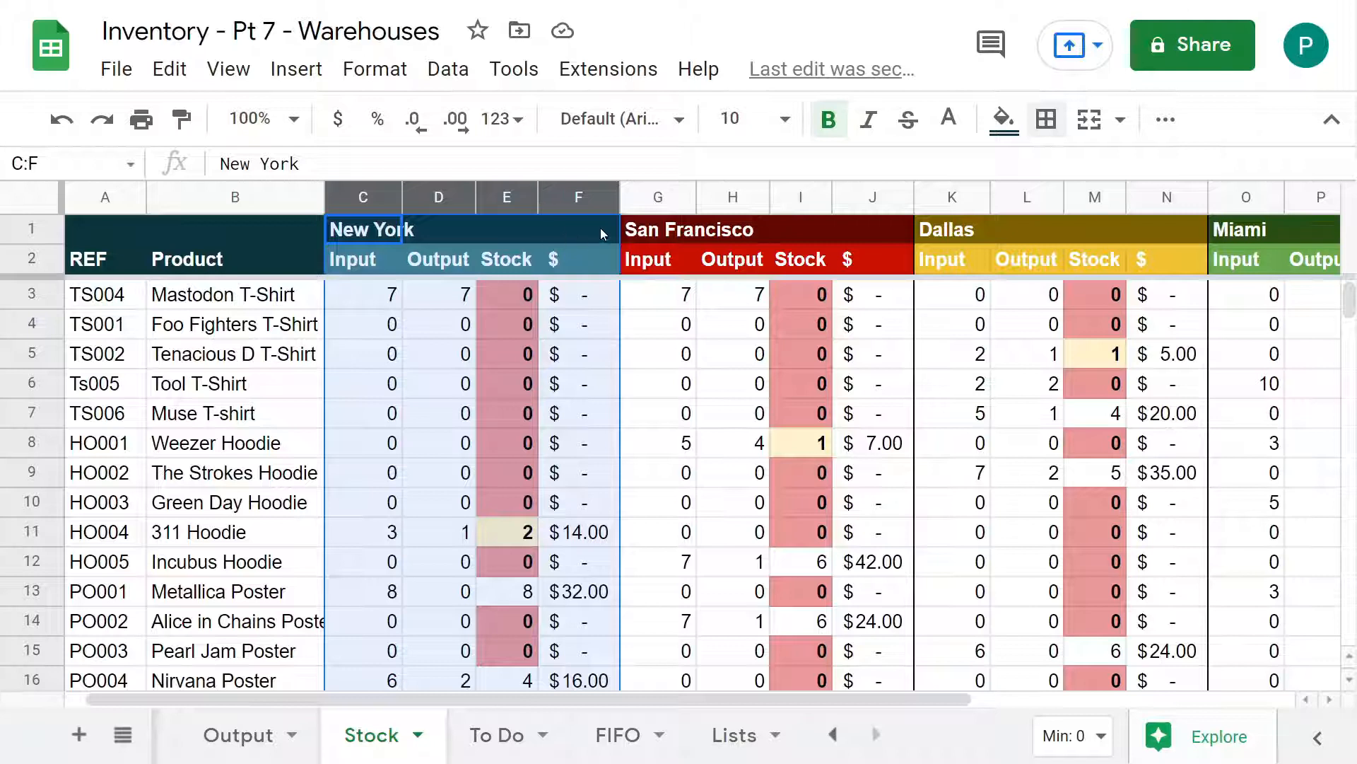
pyautogui.click(1046, 119)
pyautogui.click(1059, 217)
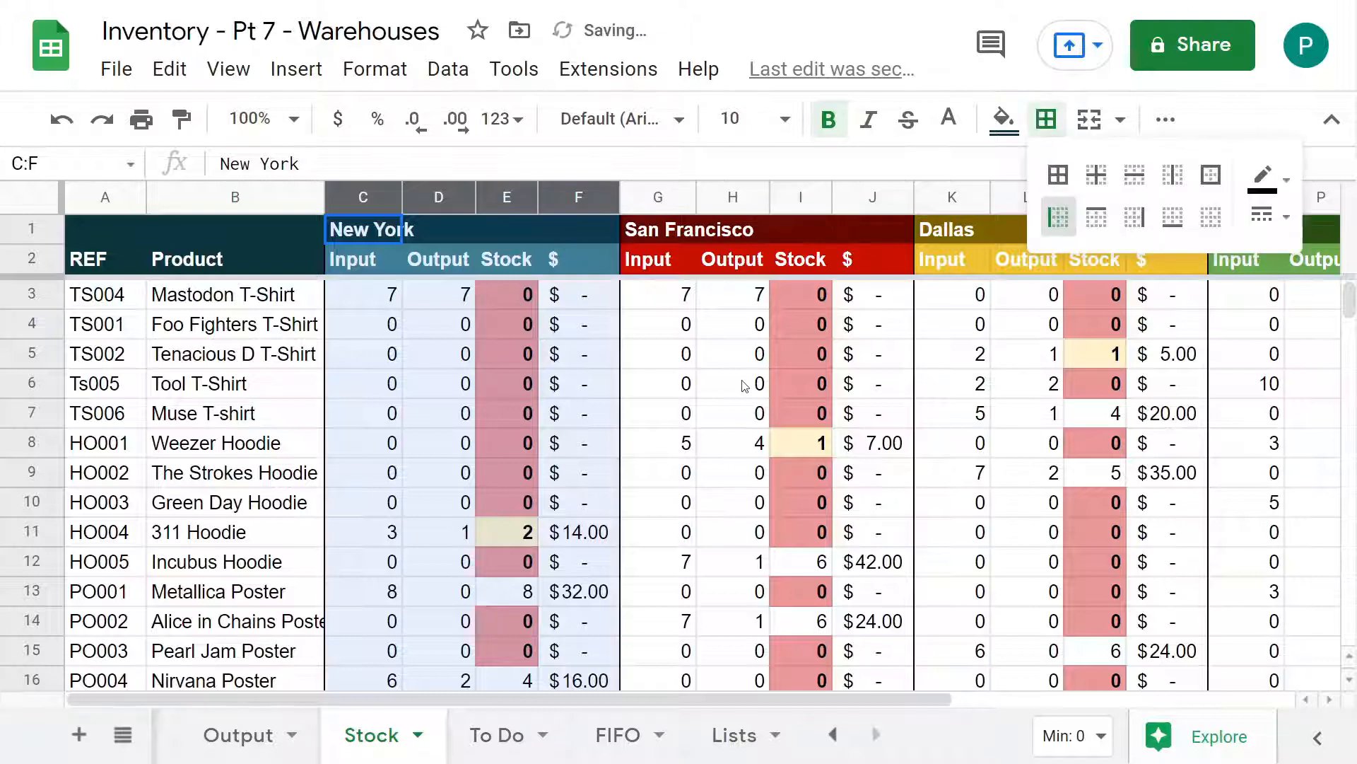
pyautogui.click(743, 384)
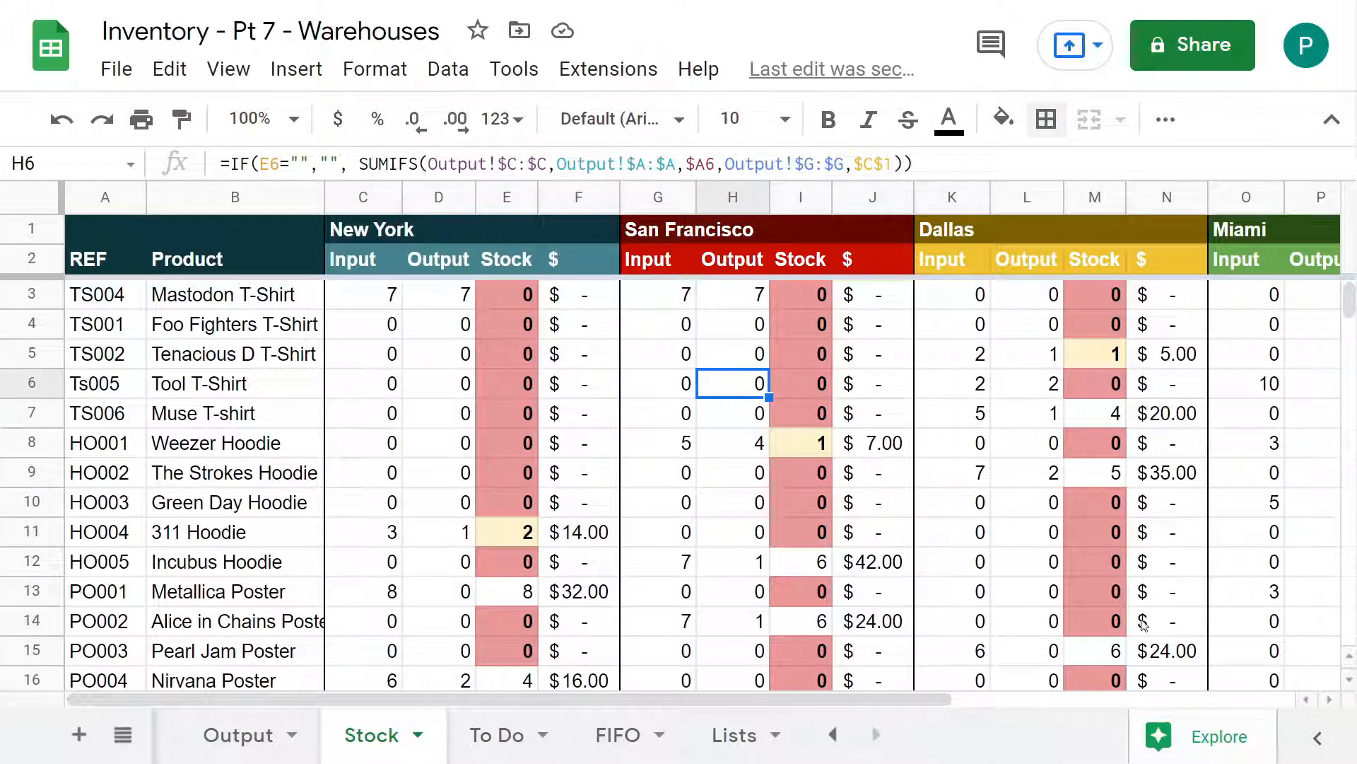
# Hide the FIFO, To Do and Lists sheets
pyautogui.click(663, 737)
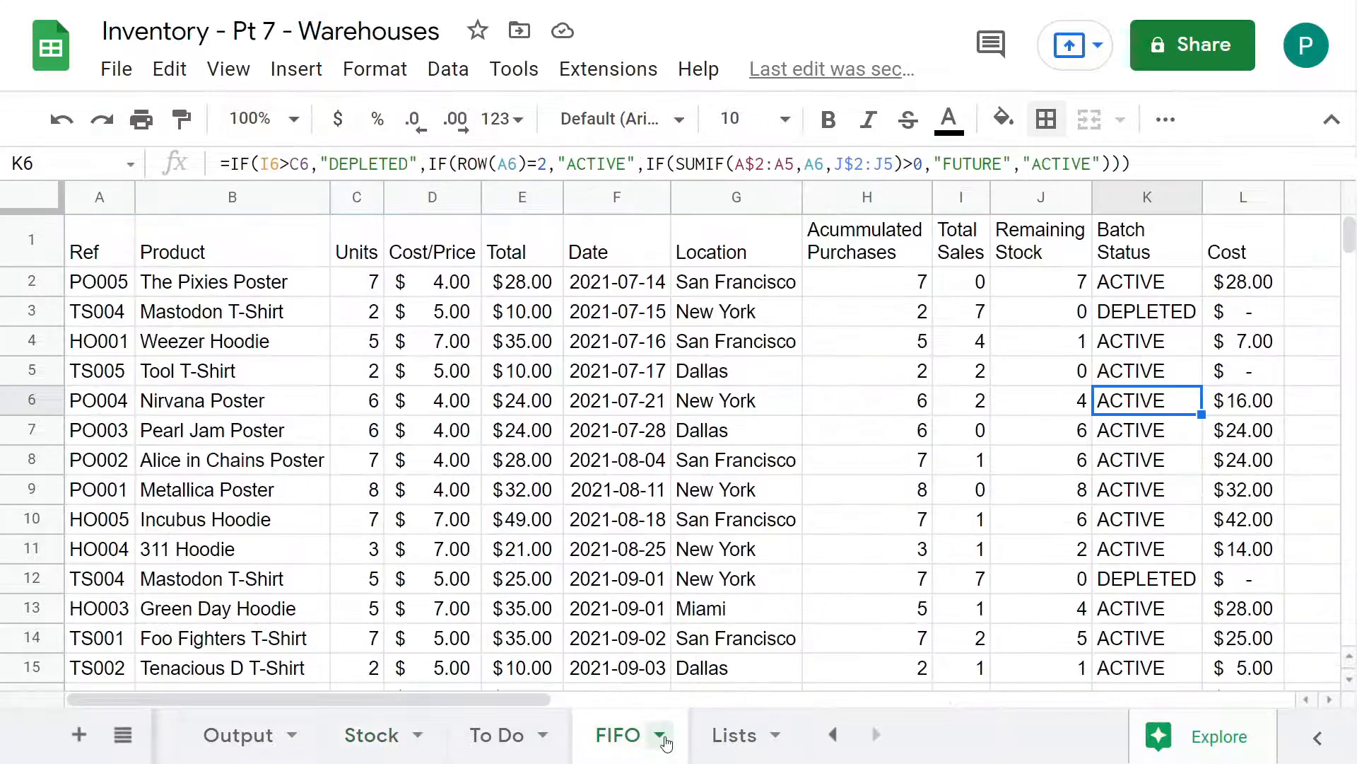
pyautogui.click(662, 738)
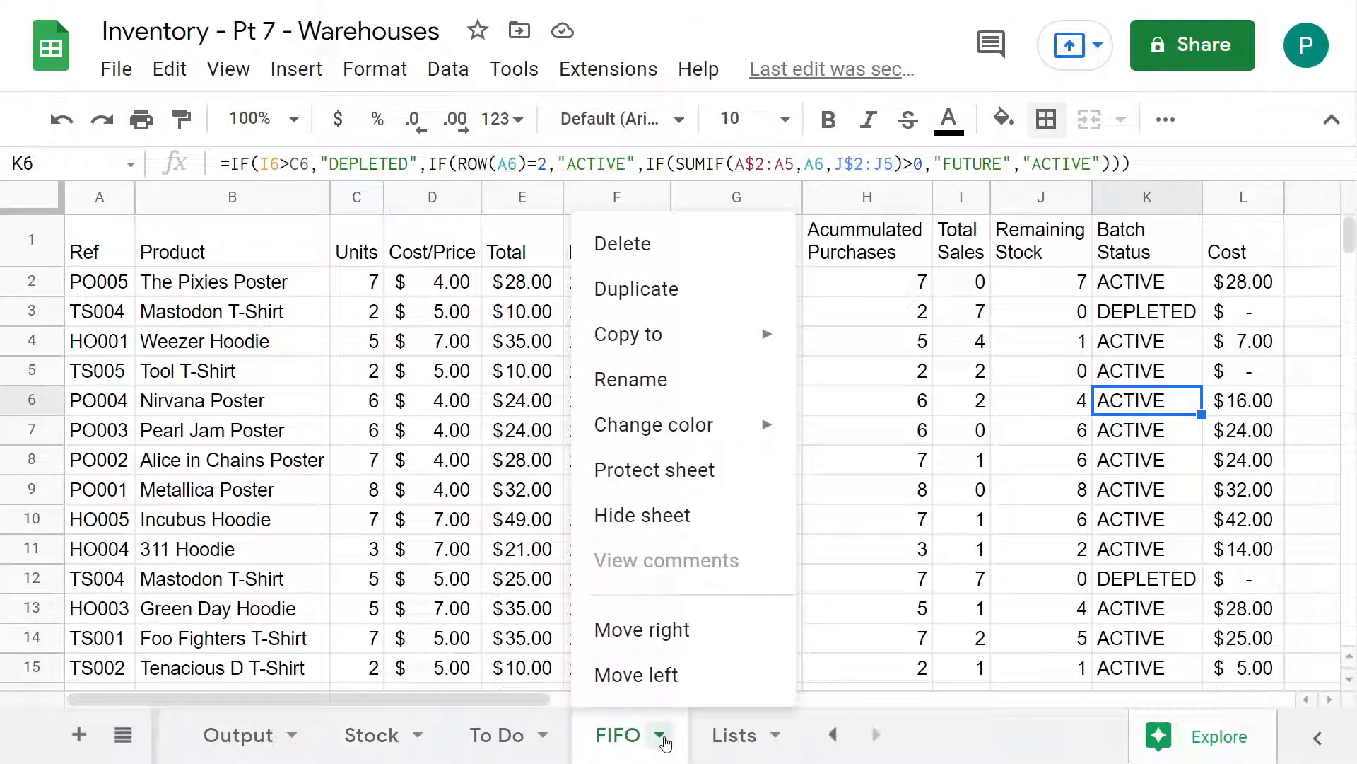
pyautogui.click(678, 532)
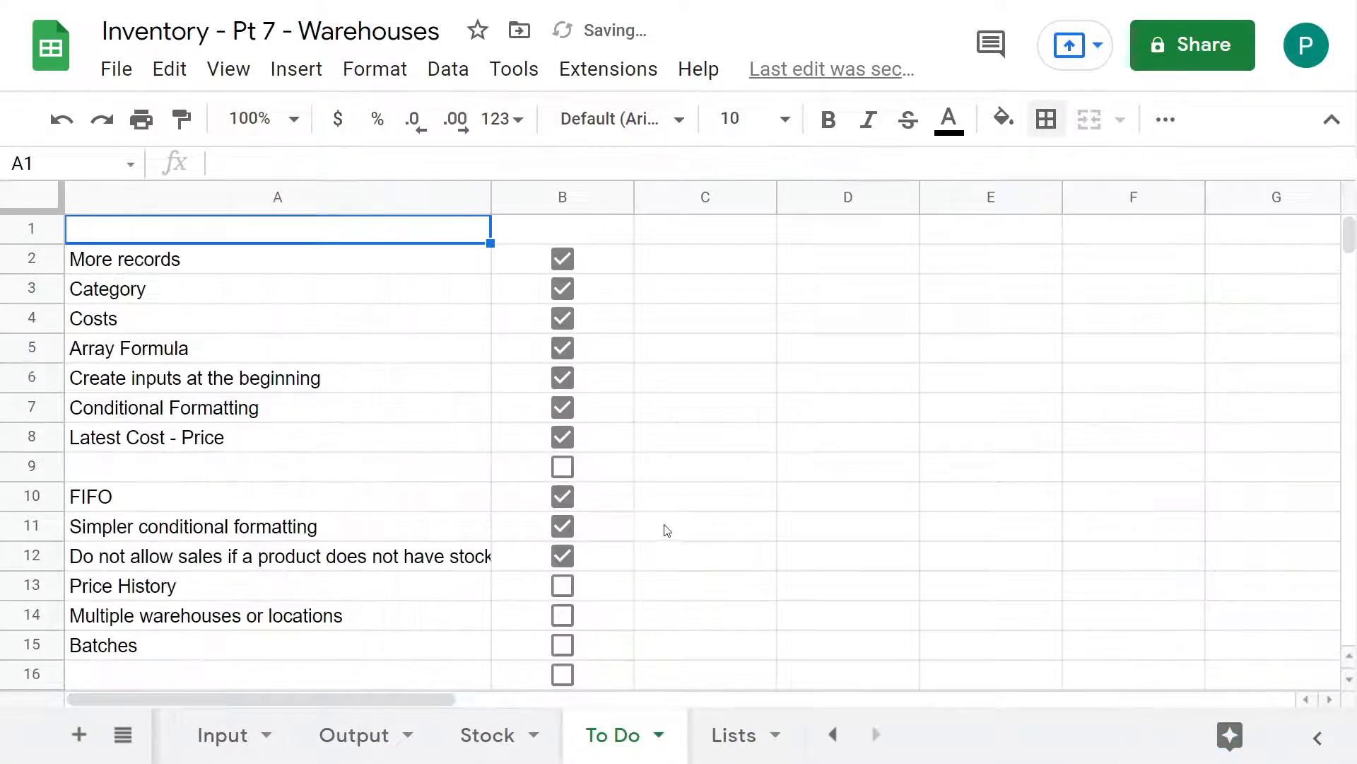
pyautogui.click(659, 737)
pyautogui.click(621, 523)
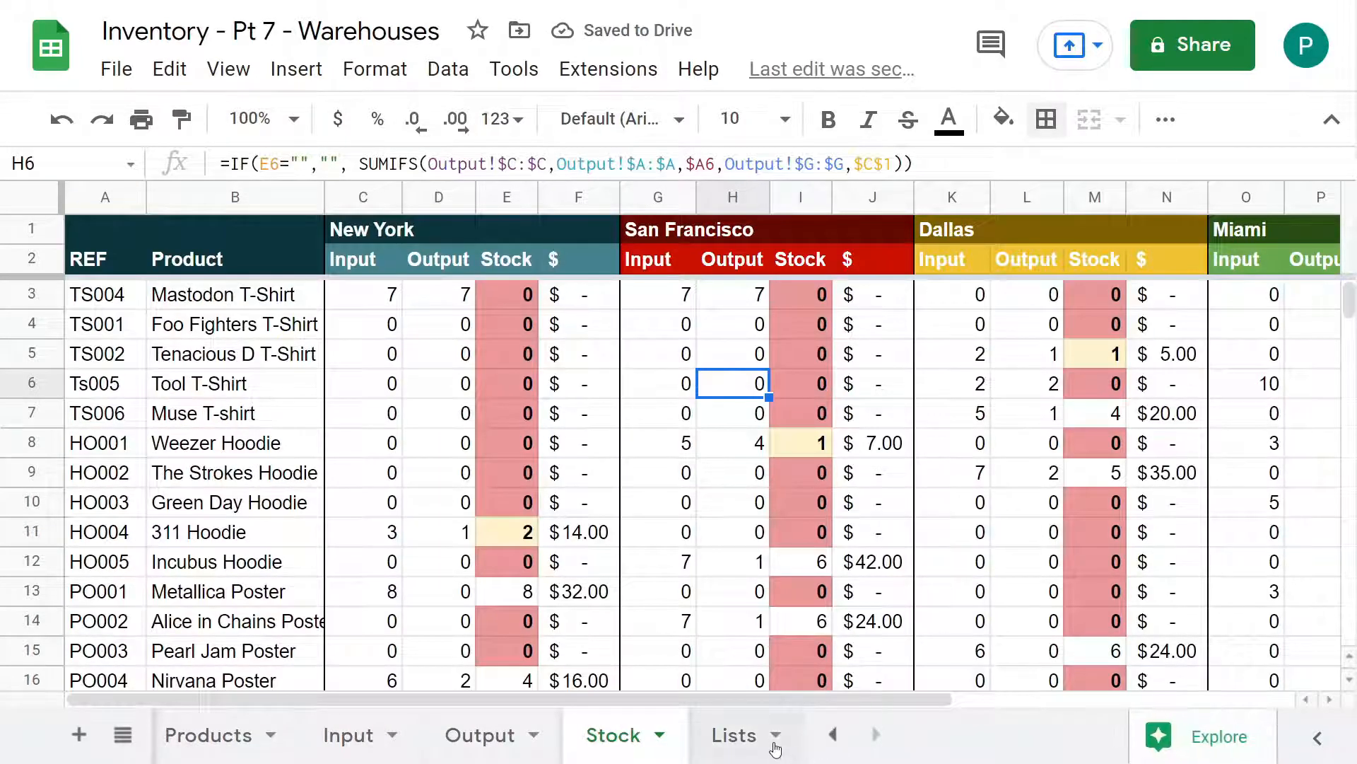
pyautogui.click(774, 741)
pyautogui.click(774, 739)
pyautogui.click(762, 516)
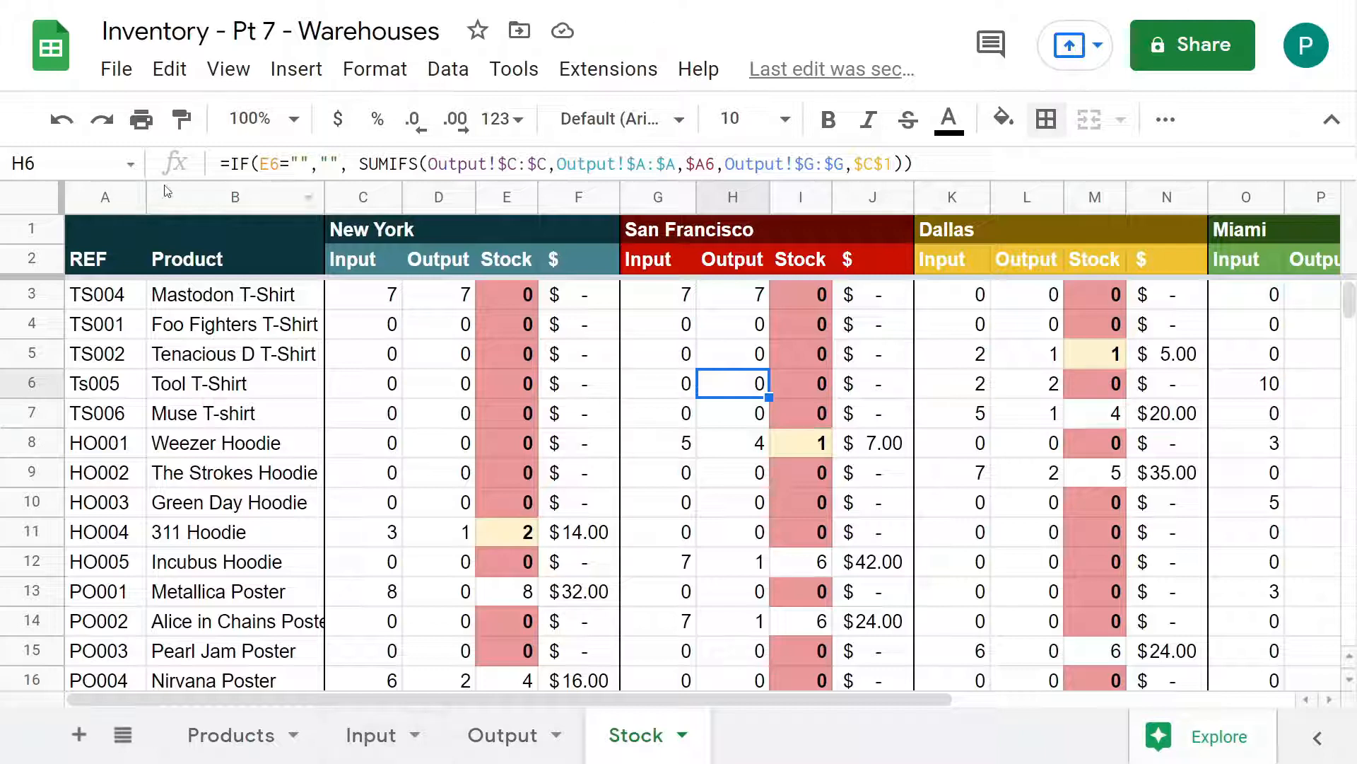
# Freeze the REF and Product columns A:B on the Stock sheet
pyautogui.moveTo(104, 198); pyautogui.dragTo(233, 198)
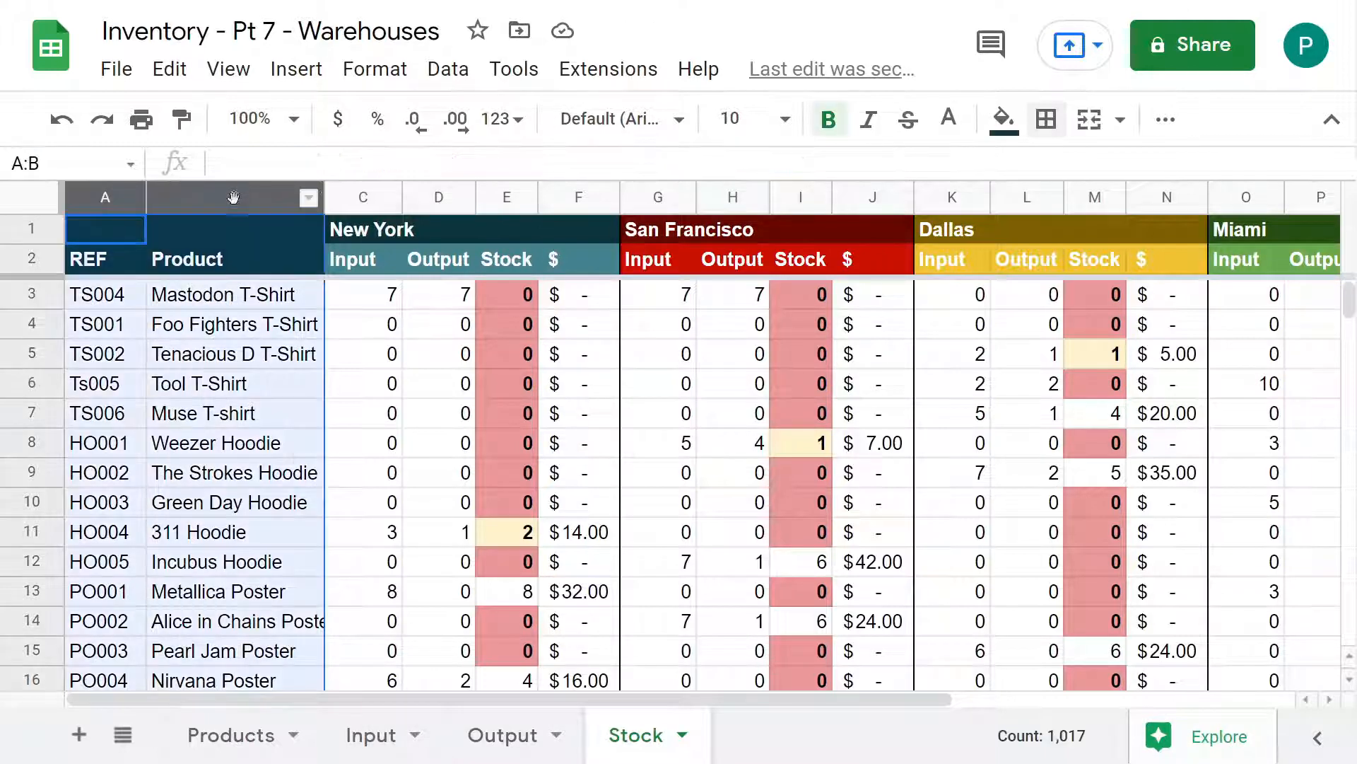
pyautogui.click(261, 352)
pyautogui.moveTo(58, 185); pyautogui.dragTo(327, 188)
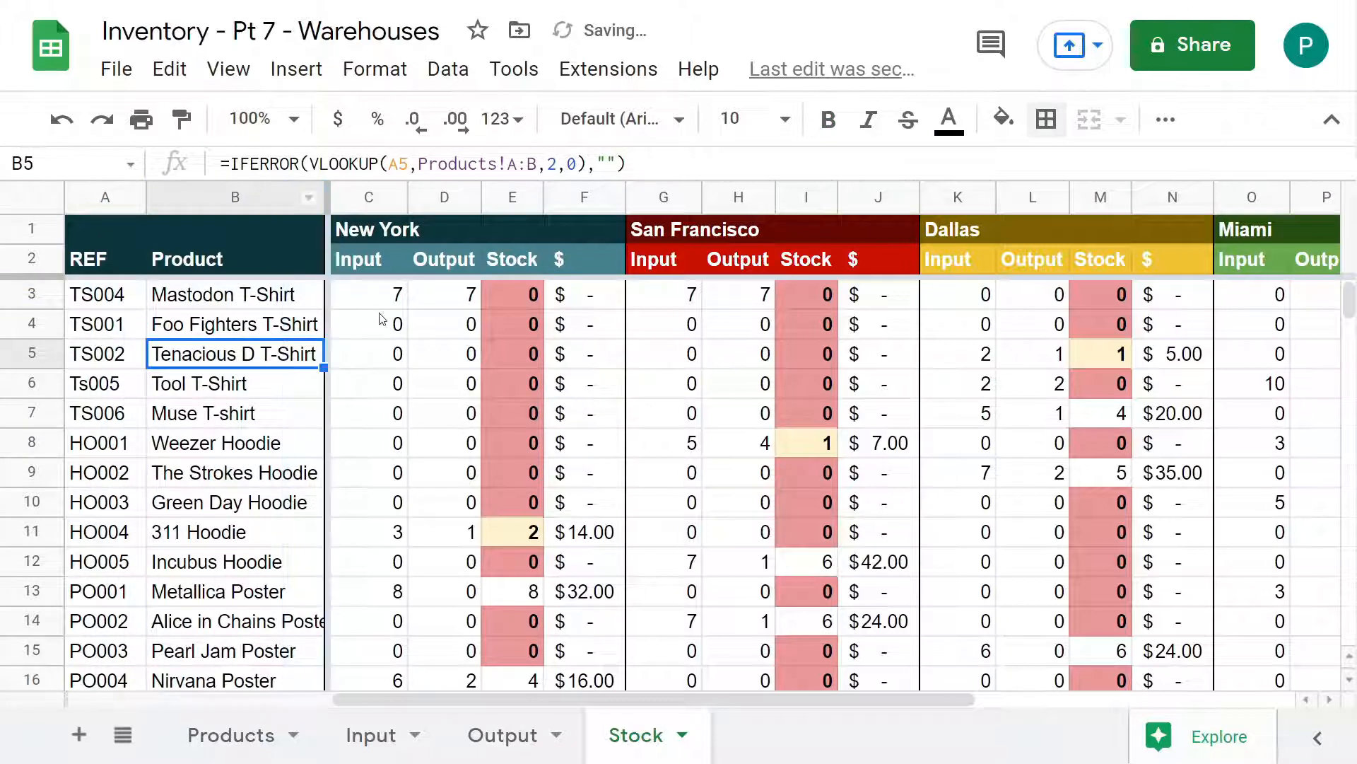
# Move across row 4 from the New York block to the Total block to check the frozen columns
pyautogui.click(370, 325)
pyautogui.press('Right')
pyautogui.press('Right')
pyautogui.press('Right')
pyautogui.press('Right')
pyautogui.press('Right')
pyautogui.press('Right')
pyautogui.press('Right')
pyautogui.press('Right')
pyautogui.press('Right')
pyautogui.press('Right')
pyautogui.press('Right')
pyautogui.press('Right')
pyautogui.press('Right')
pyautogui.press('Right')
pyautogui.press('Right')
pyautogui.press('Right')
pyautogui.press('Right')
pyautogui.press('Right')
pyautogui.press('Right')
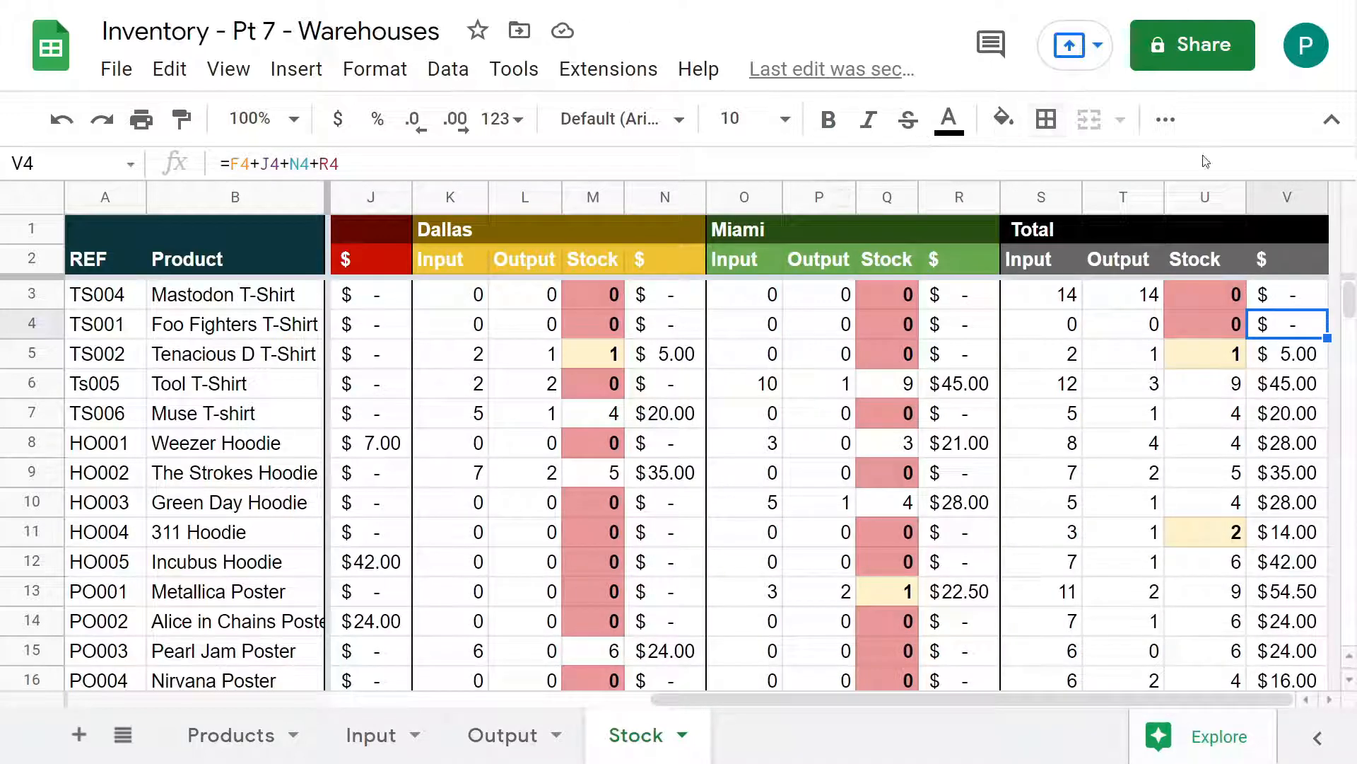
# Insert eight columns to the right of the Total block, using the O:V selection
pyautogui.moveTo(1291, 199); pyautogui.dragTo(751, 200)
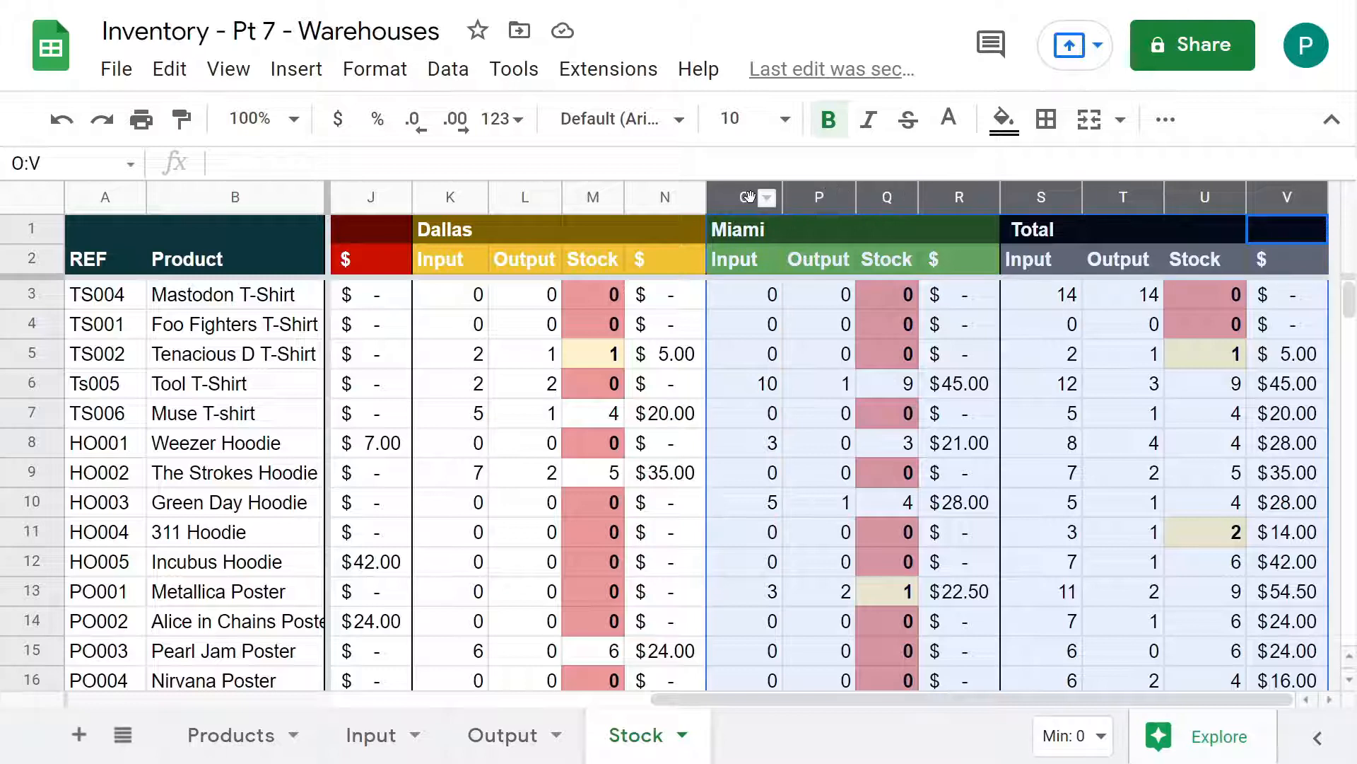
pyautogui.rightClick(750, 199)
pyautogui.click(904, 399)
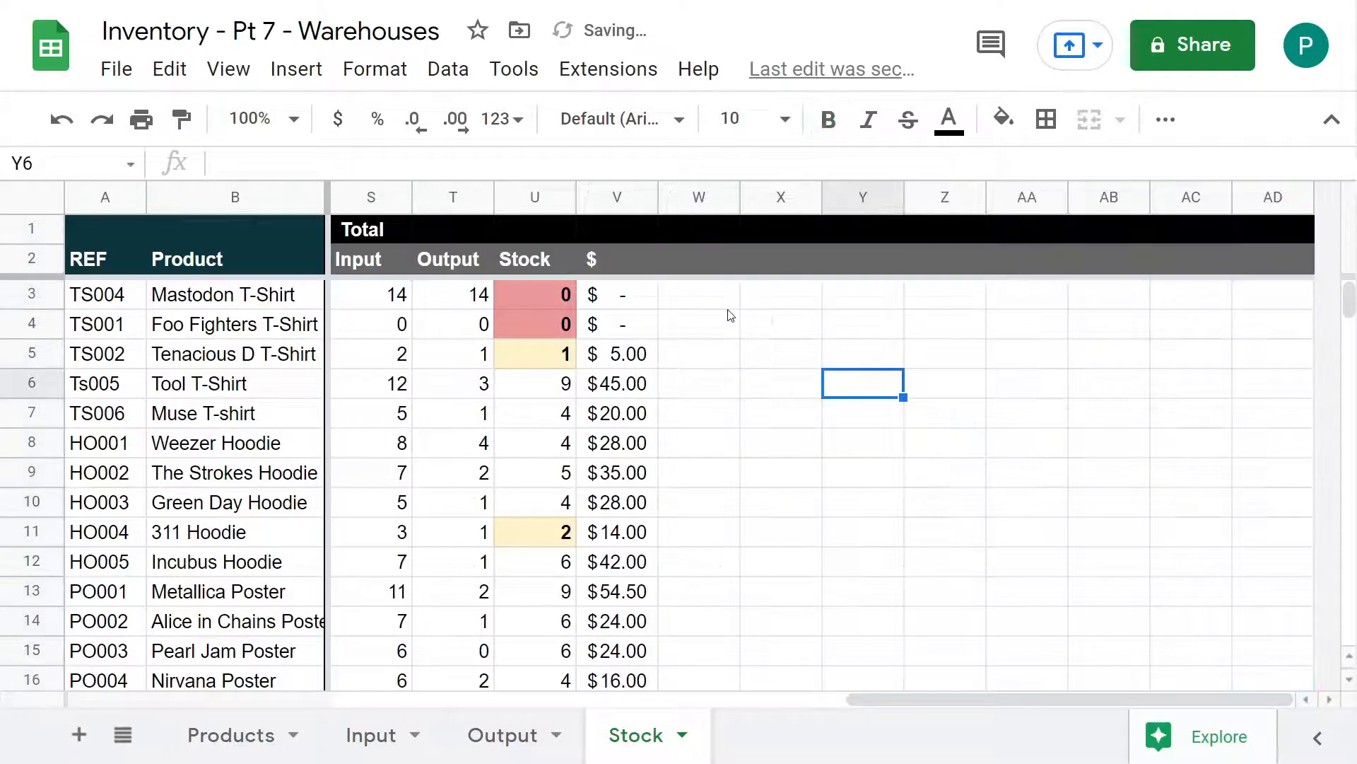
# Examine the warehouse blocks from New York to Total by moving along row 6 beside the frozen product columns
pyautogui.press('Left')
pyautogui.press('Left')
pyautogui.press('Left')
pyautogui.press('Left')
pyautogui.press('Left')
pyautogui.press('Left')
pyautogui.press('Left')
pyautogui.press('Left')
pyautogui.press('Left')
pyautogui.press('Left')
pyautogui.press('Left')
pyautogui.press('Left')
pyautogui.press('Left')
pyautogui.press('Left')
pyautogui.press('Left')
pyautogui.press('Left')
pyautogui.press('Right')
pyautogui.press('Right')
pyautogui.press('Right')
pyautogui.press('Right')
pyautogui.press('Right')
pyautogui.press('Right')
pyautogui.press('Right')
pyautogui.press('Right')
pyautogui.press('Right')
pyautogui.press('Right')
pyautogui.press('Right')
pyautogui.press('Right')
pyautogui.press('Right')
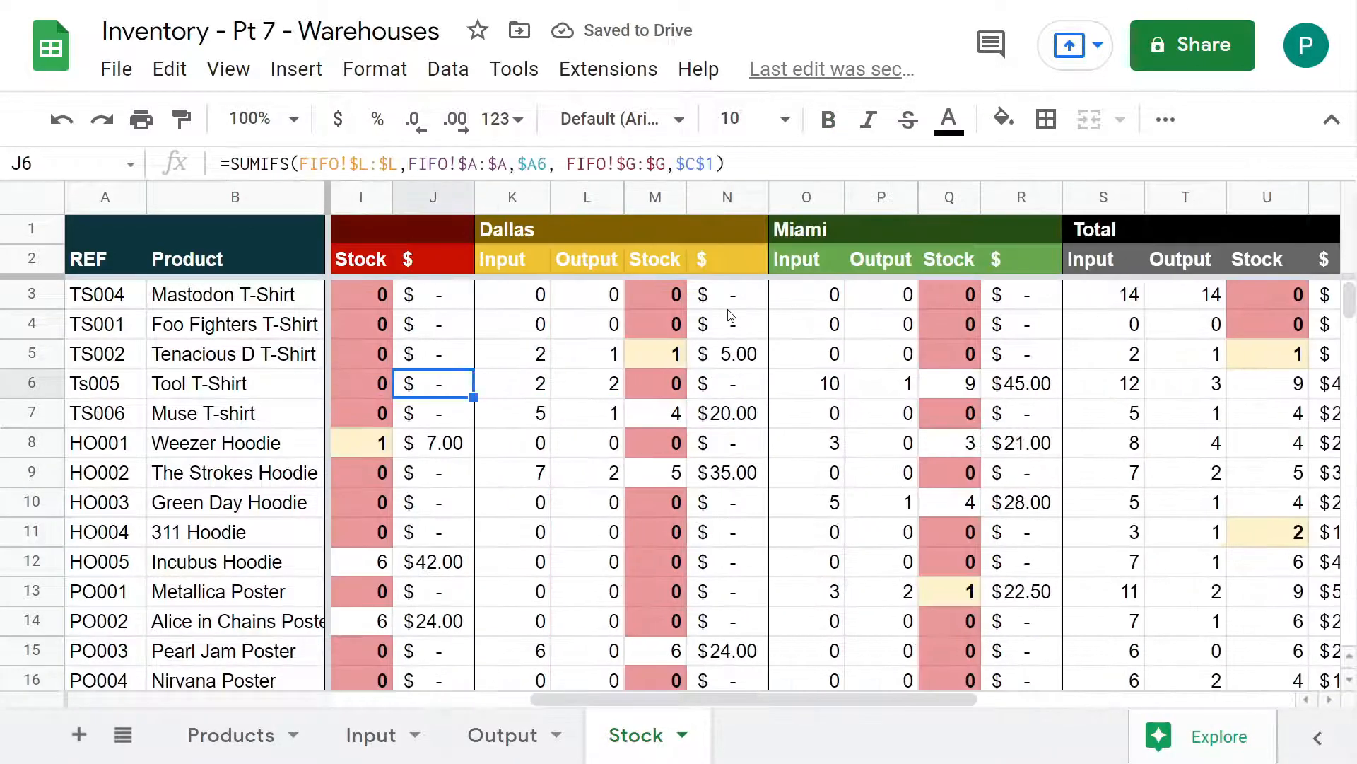
pyautogui.press('Right')
pyautogui.press('Right')
pyautogui.press('Right')
pyautogui.press('Right')
pyautogui.press('Right')
pyautogui.press('Right')
pyautogui.press('Right')
pyautogui.press('Right')
pyautogui.press('Left')
pyautogui.press('Left')
pyautogui.press('Left')
pyautogui.press('Left')
pyautogui.press('Left')
pyautogui.press('Left')
pyautogui.press('Left')
pyautogui.press('Left')
pyautogui.press('Left')
pyautogui.press('Left')
pyautogui.press('Left')
pyautogui.press('Left')
pyautogui.press('Left')
pyautogui.press('Left')
pyautogui.press('Left')
pyautogui.press('Left')
pyautogui.press('Left')
pyautogui.press('Left')
pyautogui.press('Left')
pyautogui.press('Left')
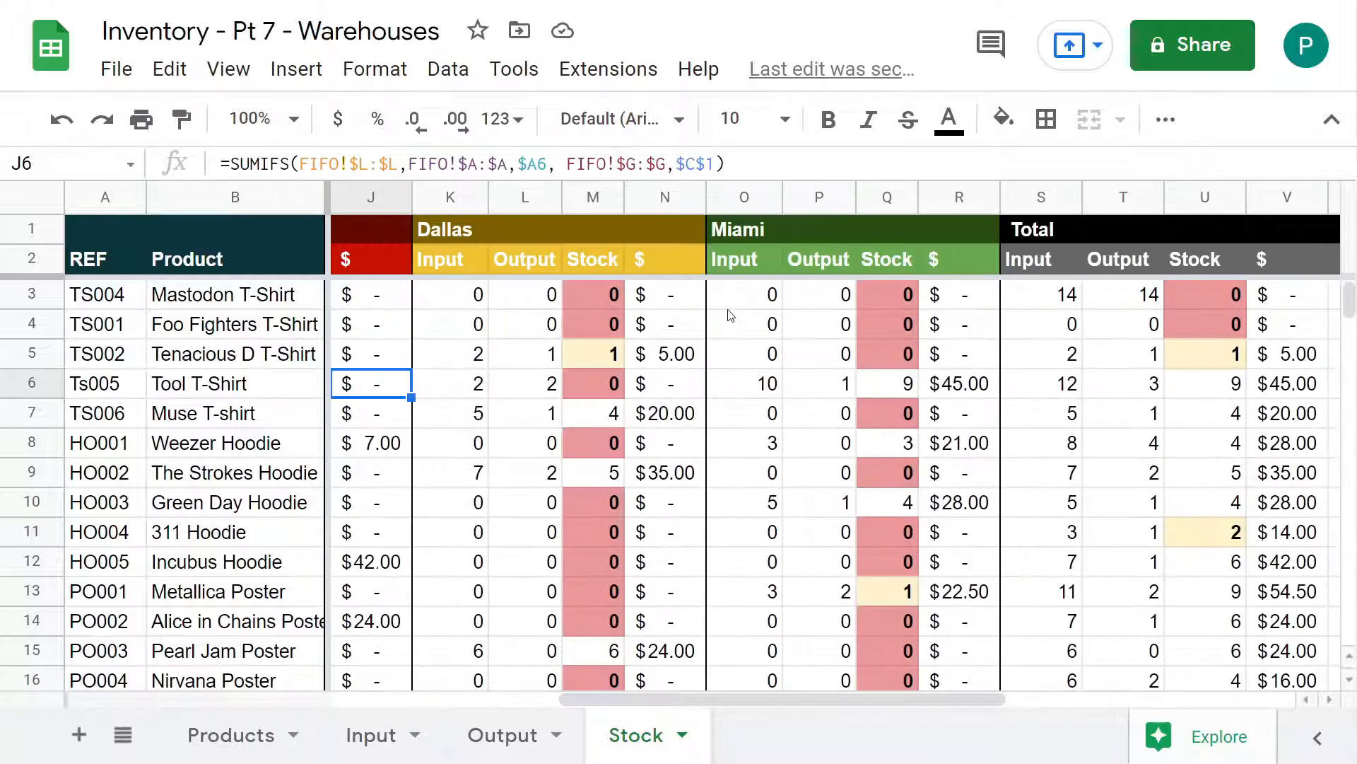
pyautogui.moveTo(370, 198); pyautogui.dragTo(597, 202)
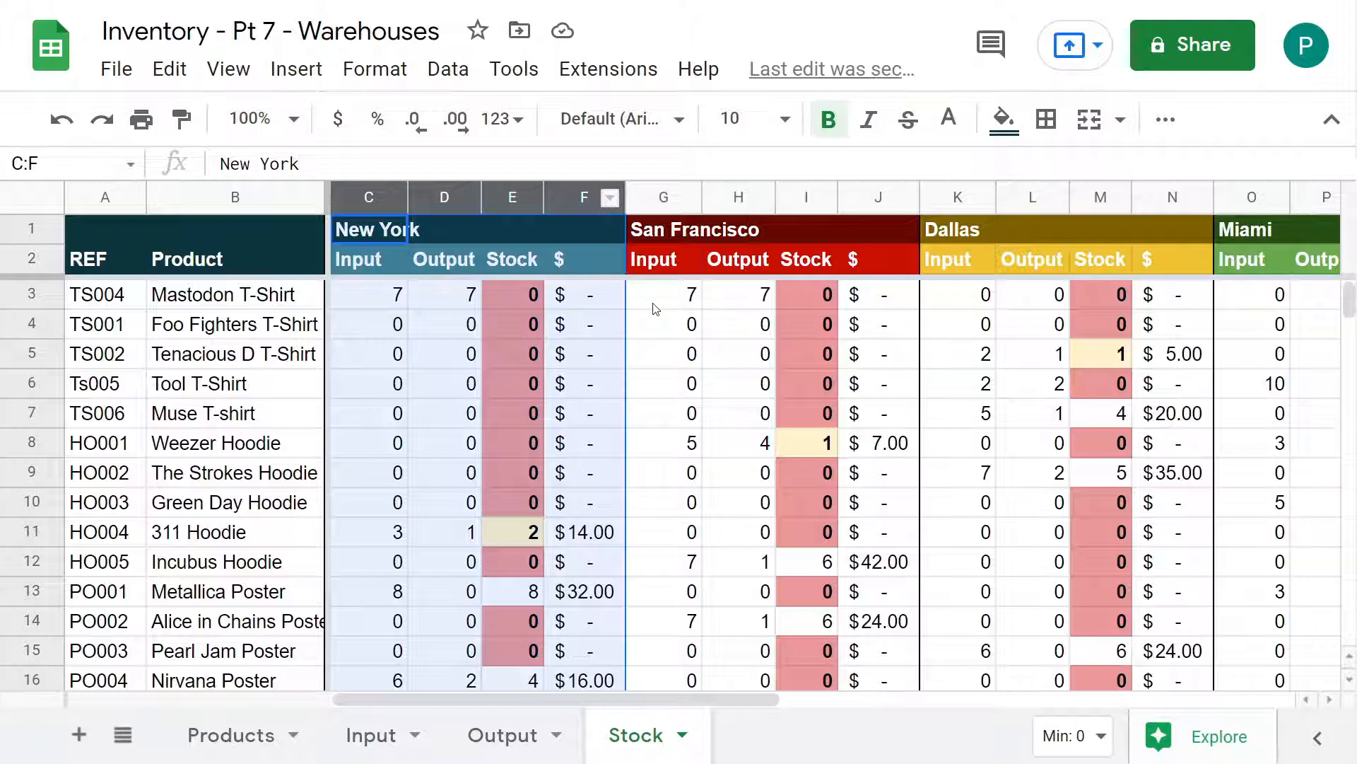
pyautogui.click(651, 303)
pyautogui.click(639, 197)
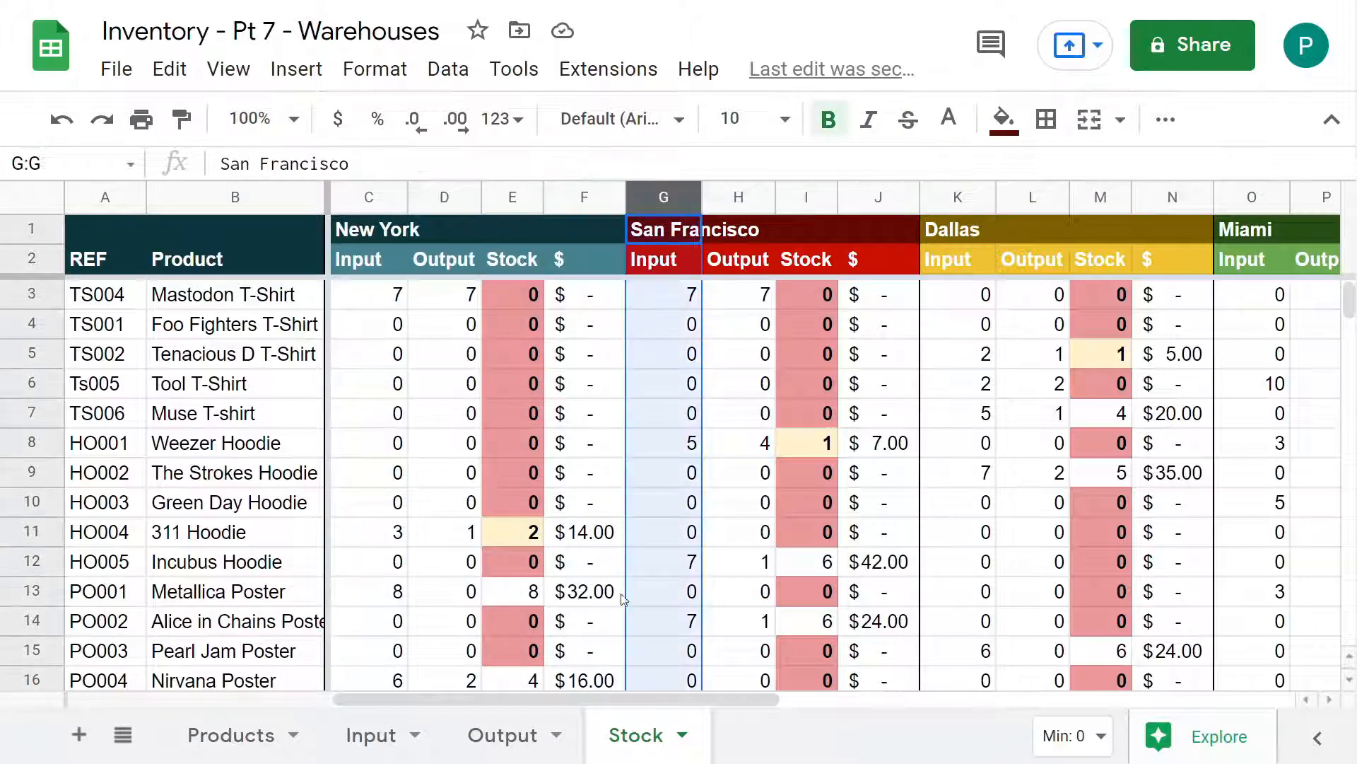
# Insert a blank column before the New York block on the Stock sheet and narrow it to a thin strip
pyautogui.click(369, 197)
pyautogui.rightClick(369, 197)
pyautogui.click(460, 348)
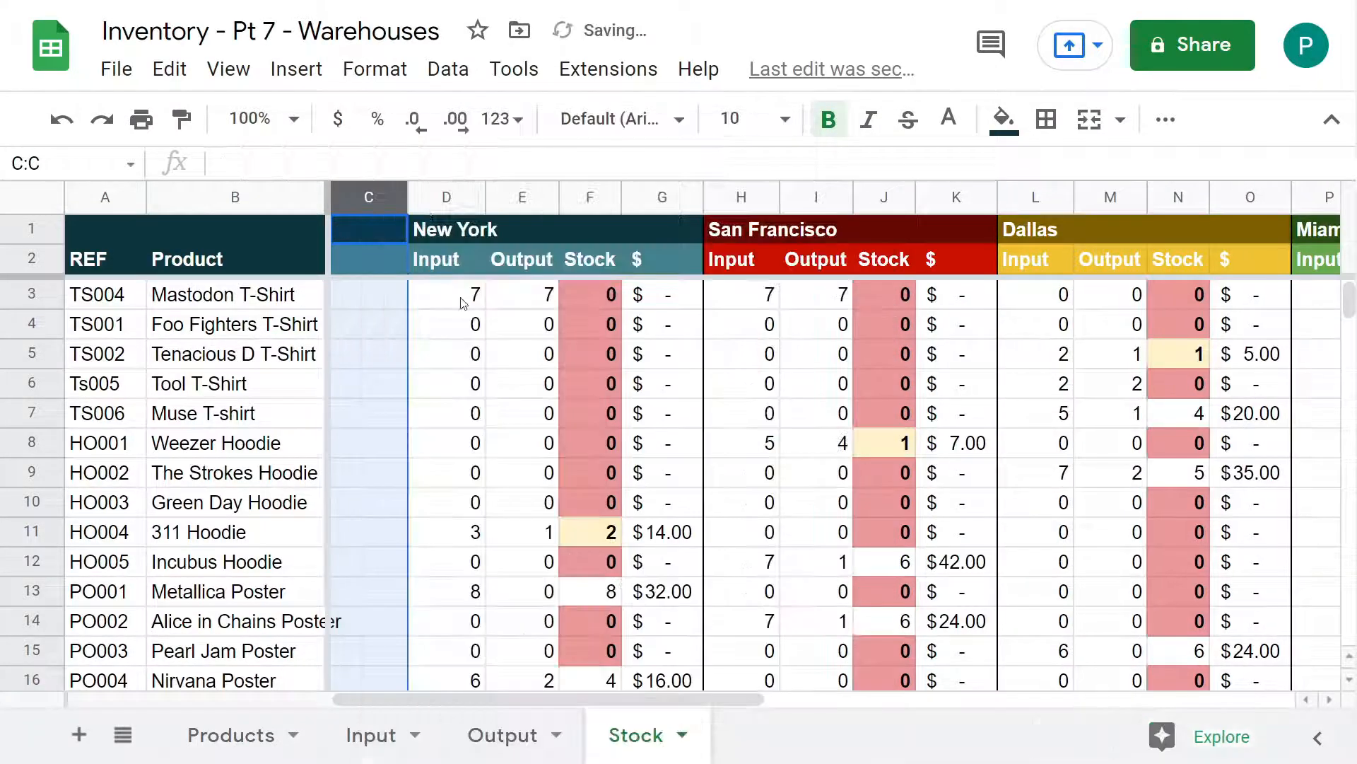
pyautogui.moveTo(408, 198); pyautogui.dragTo(344, 198)
pyautogui.click(463, 324)
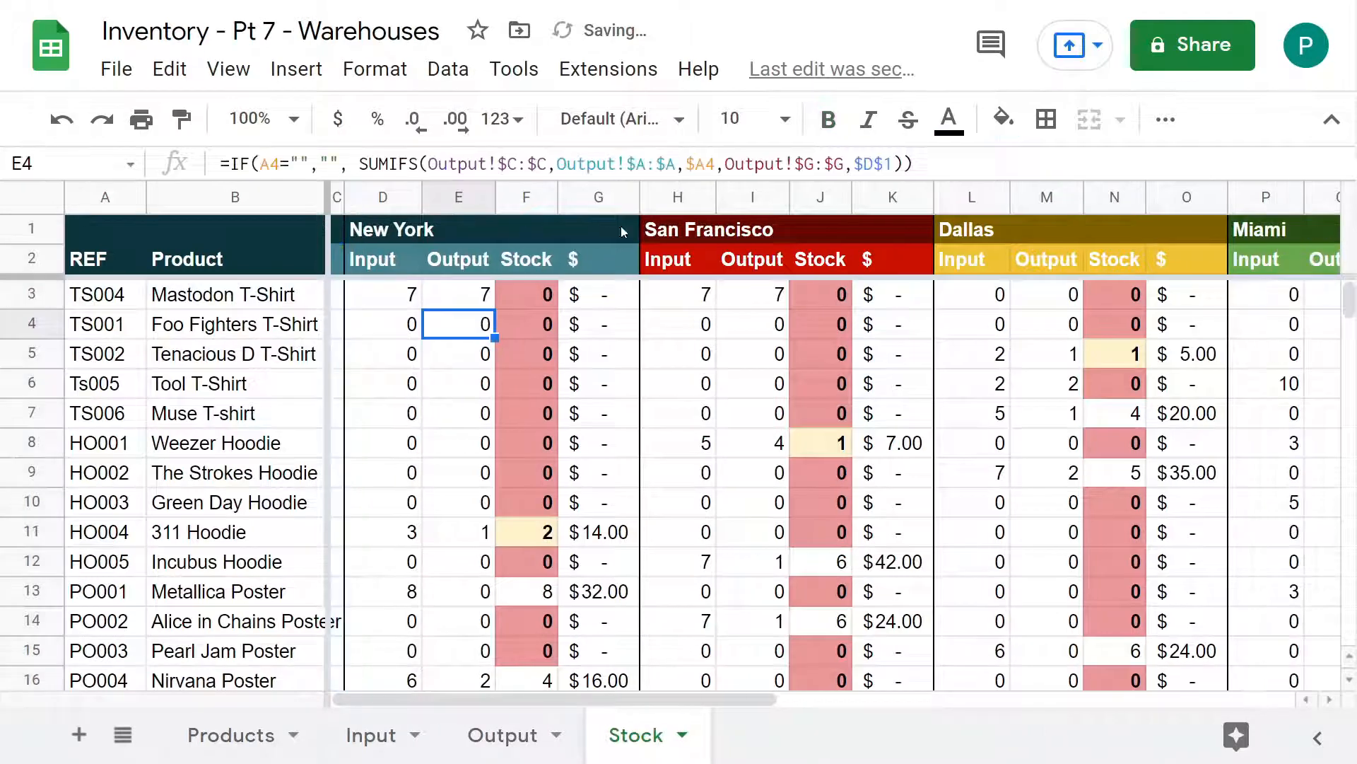
# Insert a blank column before each of the San Francisco and Dallas blocks and narrow both to thin strips
pyautogui.click(664, 197)
pyautogui.rightClick(663, 198)
pyautogui.click(782, 350)
pyautogui.click(1049, 198)
pyautogui.rightClick(1049, 197)
pyautogui.click(1152, 349)
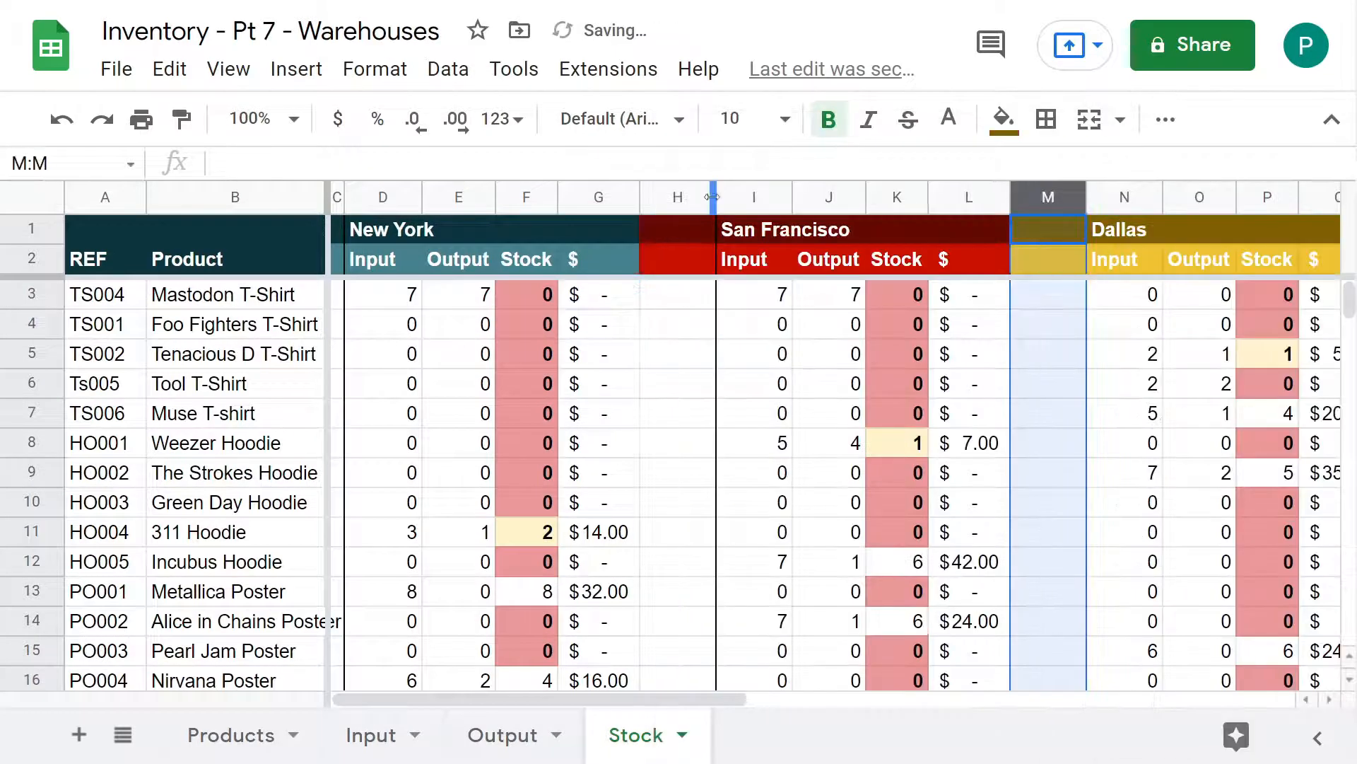
pyautogui.moveTo(712, 198); pyautogui.dragTo(658, 198)
pyautogui.moveTo(1032, 198); pyautogui.dragTo(972, 197)
# Insert a blank column before the Miami block as a thin strip, and return to the start of row 4
pyautogui.click(1278, 198)
pyautogui.rightClick(1278, 197)
pyautogui.click(1317, 347)
pyautogui.click(1302, 324)
pyautogui.press('Right')
pyautogui.press('Right')
pyautogui.press('Right')
pyautogui.press('Right')
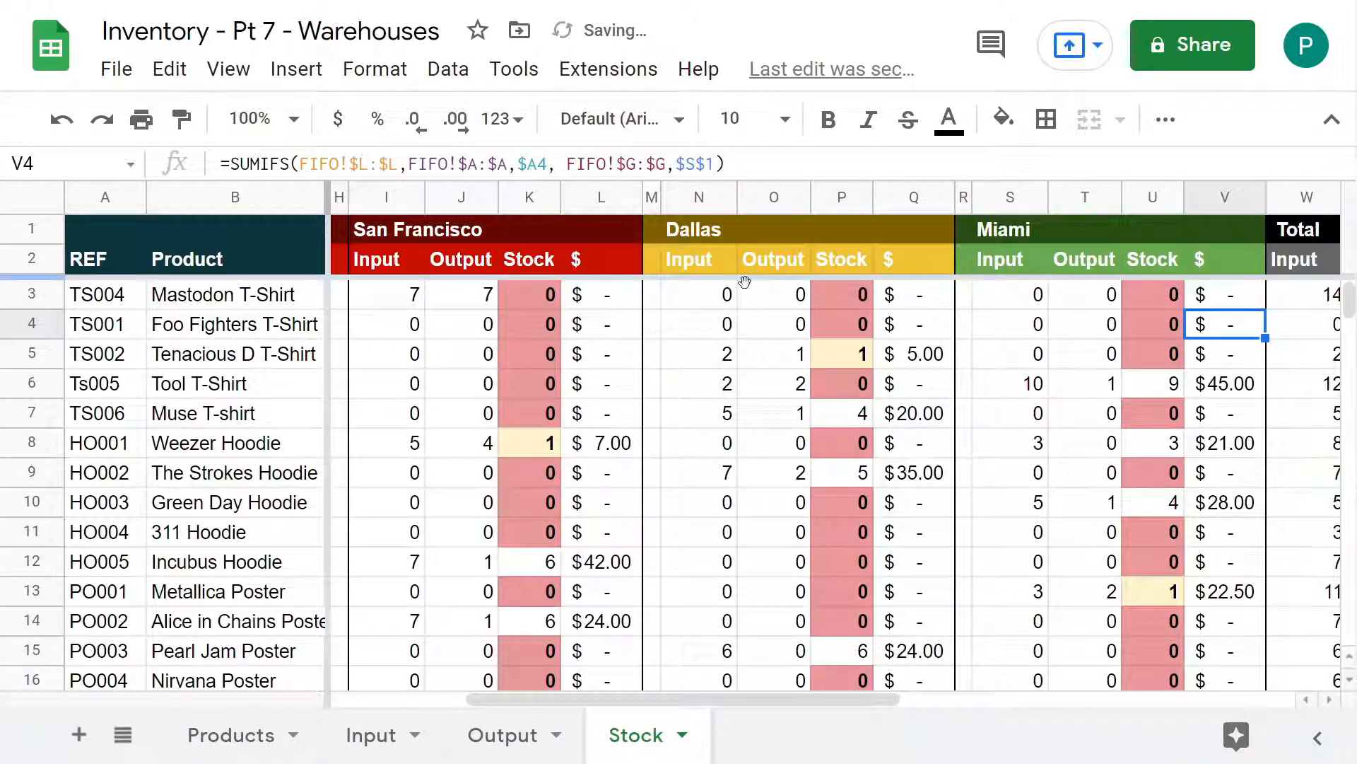
pyautogui.click(691, 321)
pyautogui.click(651, 320)
pyautogui.press('Home')
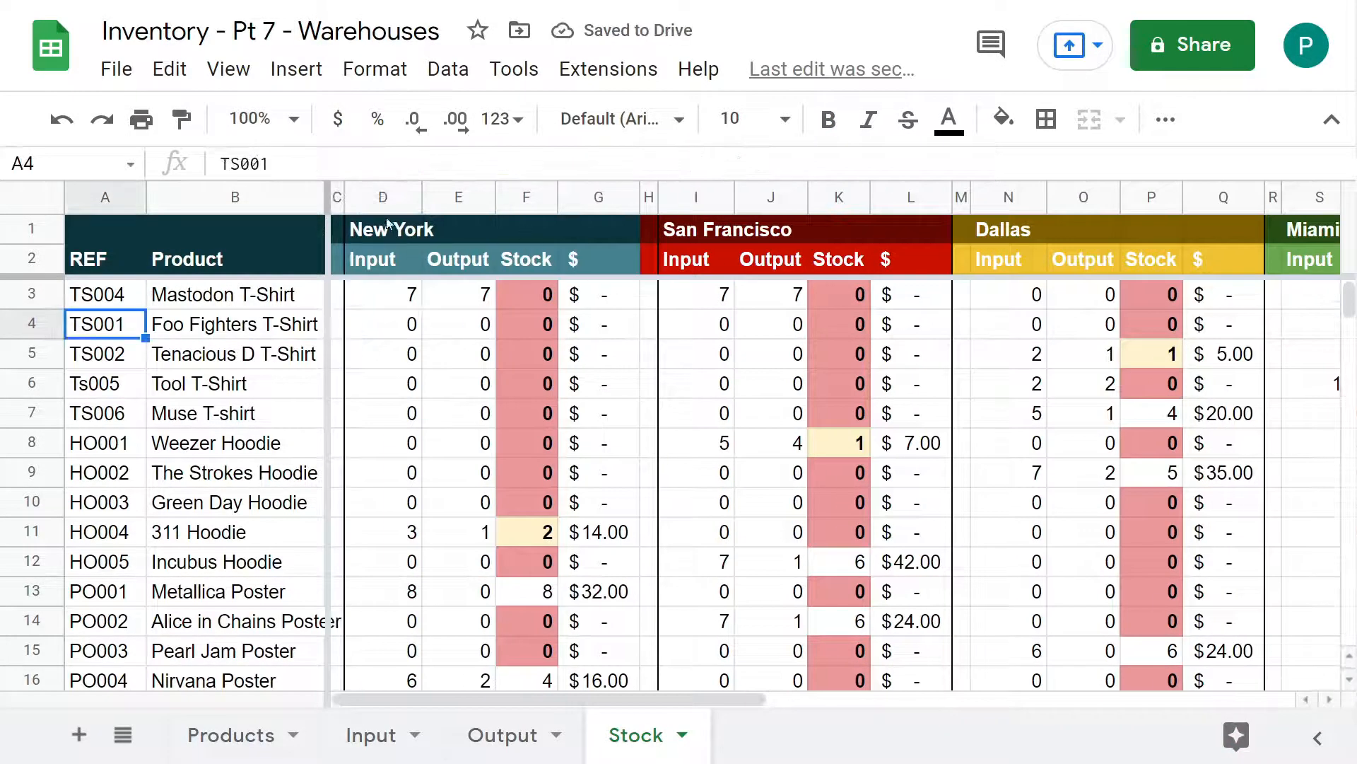
# Group the New York columns D:G
pyautogui.moveTo(379, 197); pyautogui.dragTo(599, 197)
pyautogui.rightClick(600, 197)
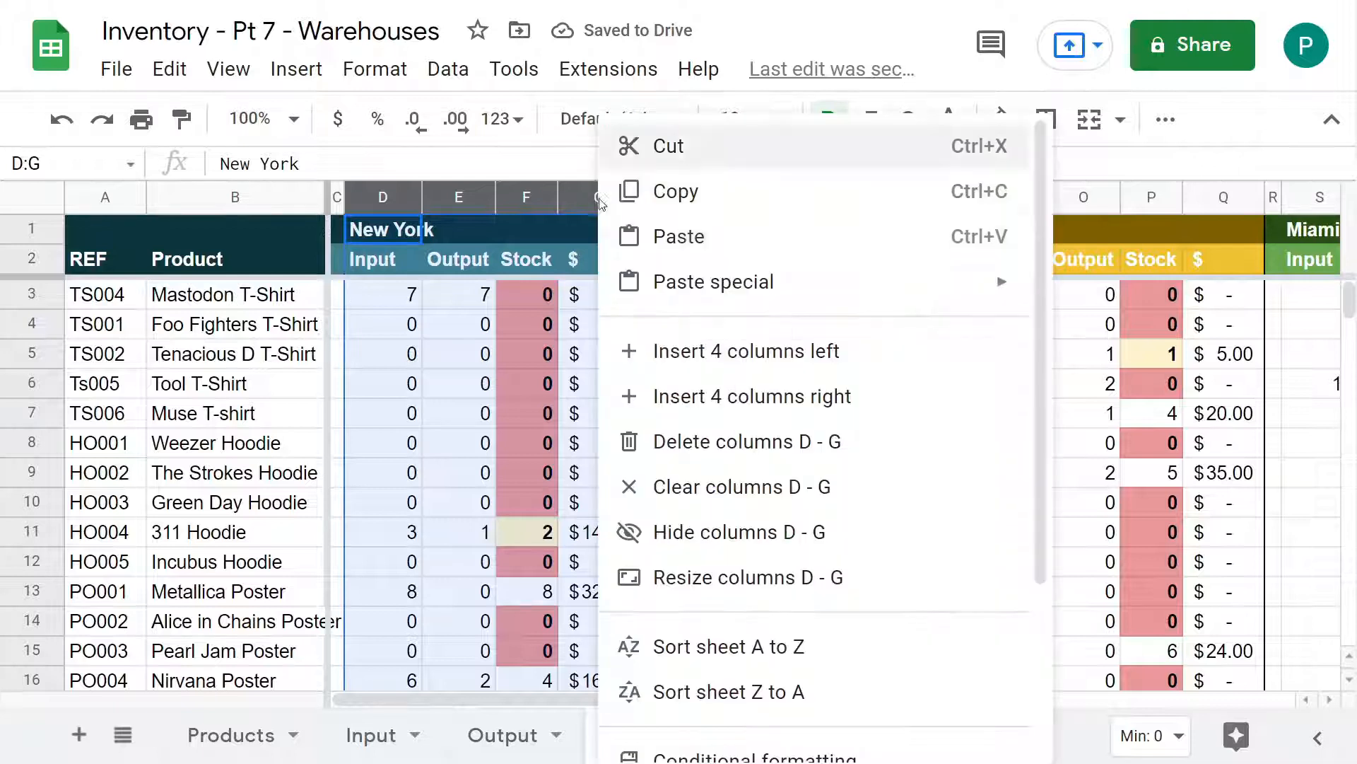
pyautogui.scroll(-3, 757, 495)
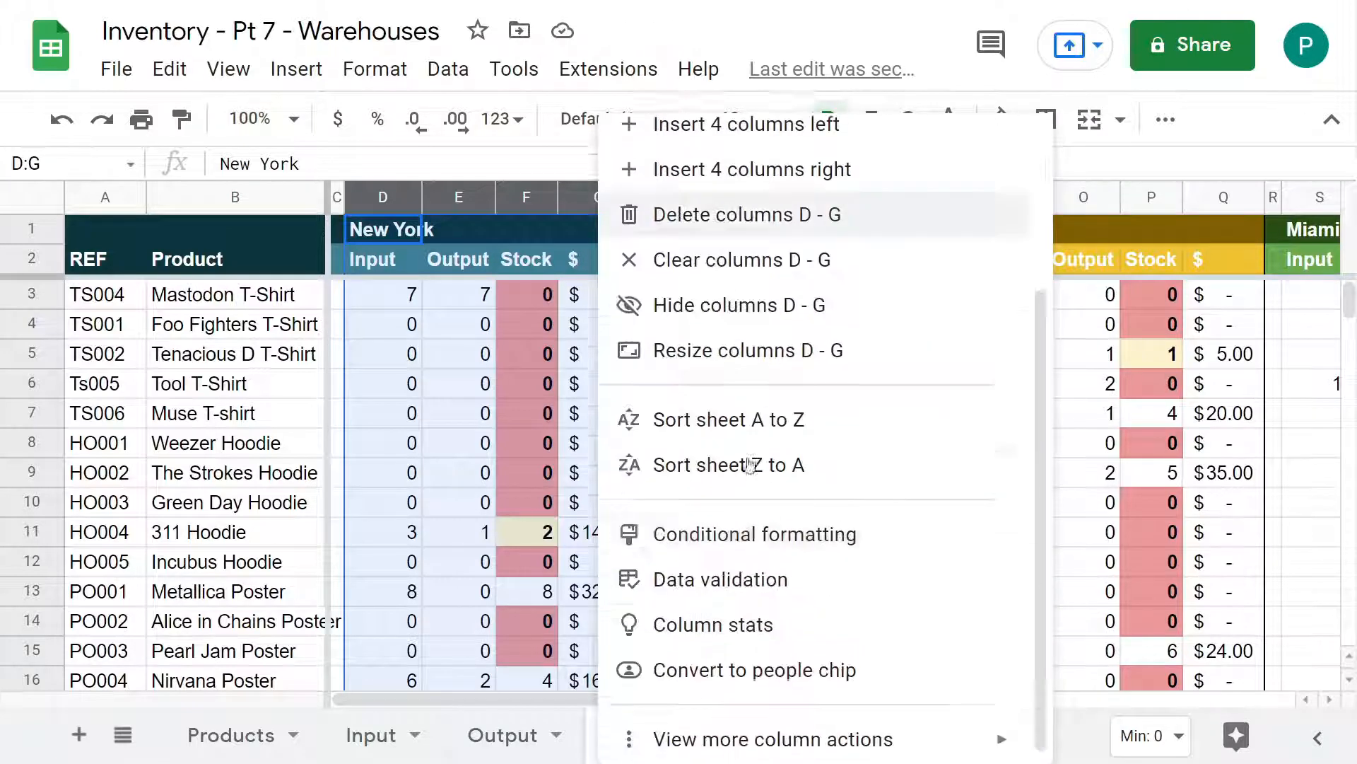
pyautogui.moveTo(808, 742)
pyautogui.click(438, 357)
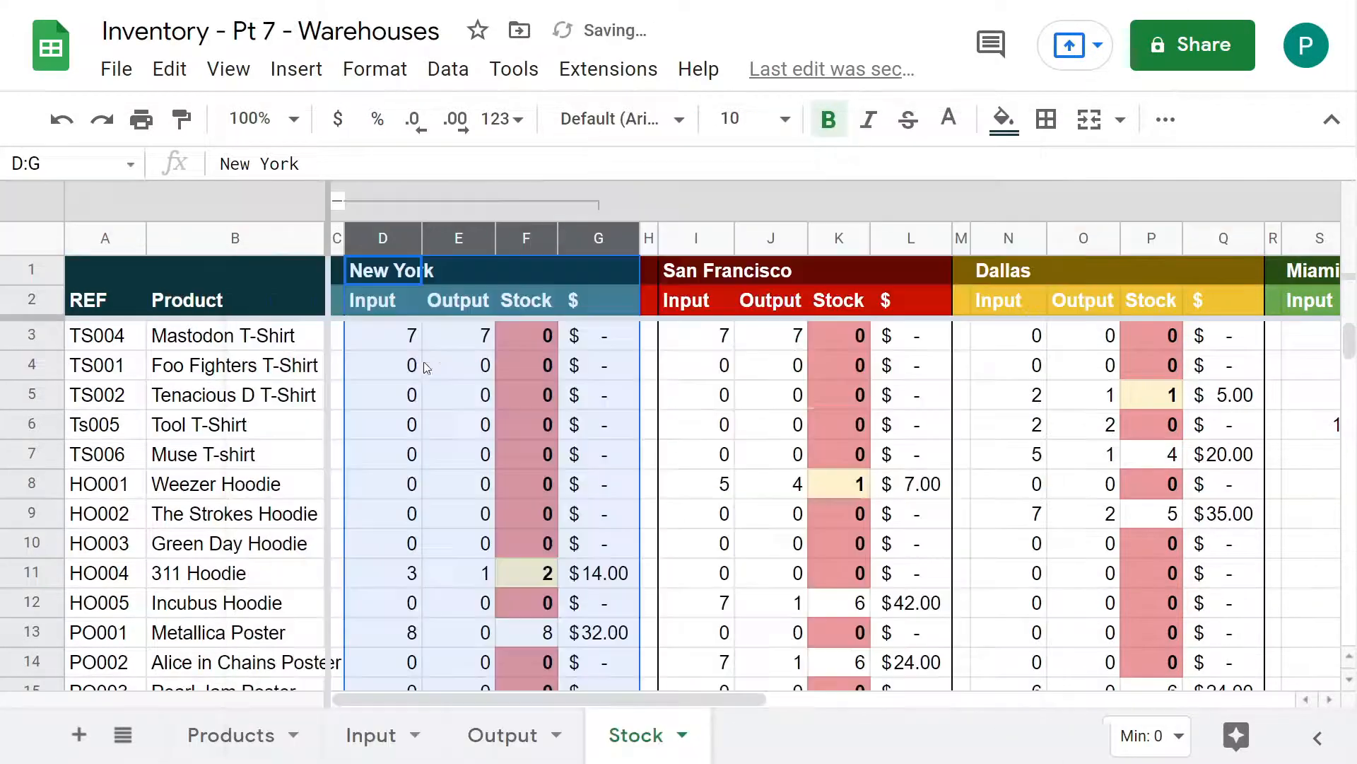
# Move the New York title from D1 to C1 and restore D1's header formatting from E1
pyautogui.click(369, 272)
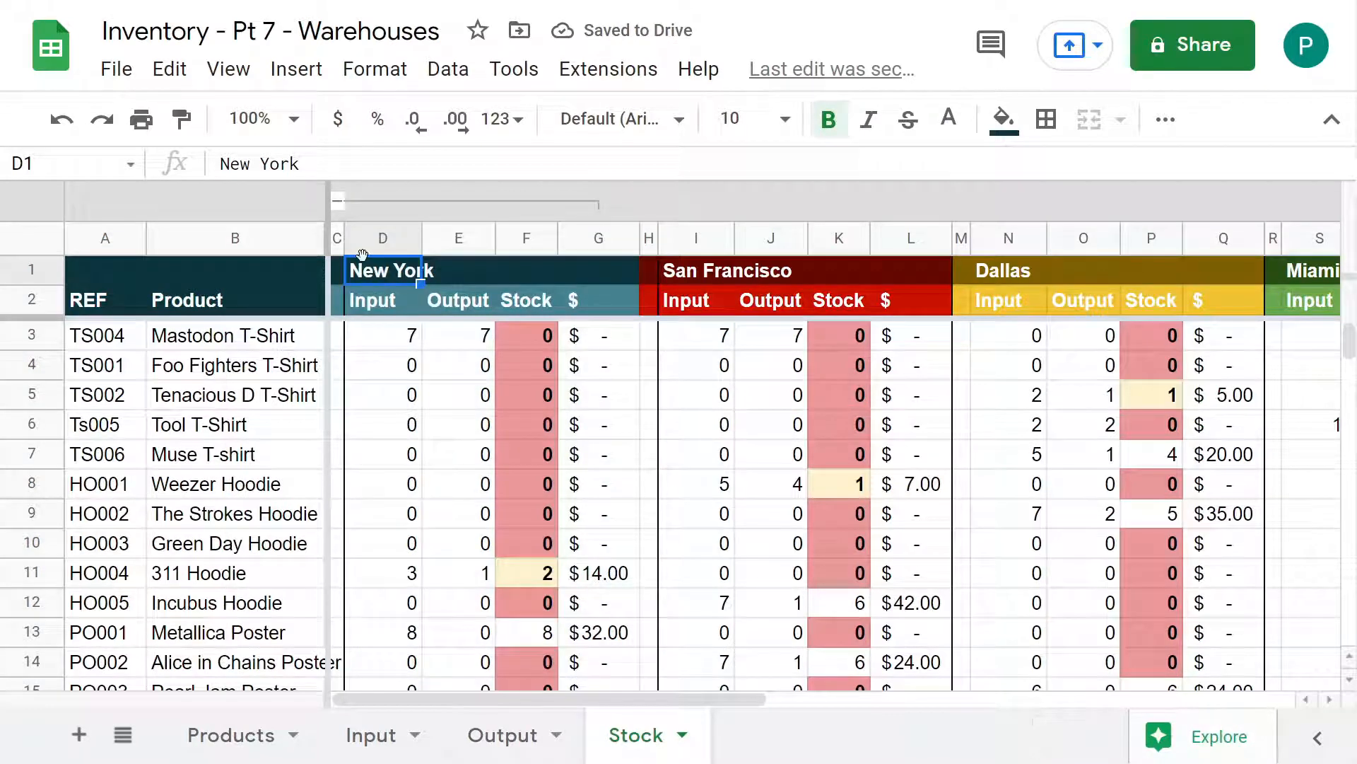
pyautogui.hotkey('ctrl', 'c')
pyautogui.click(339, 263)
pyautogui.hotkey('ctrl', 'v')
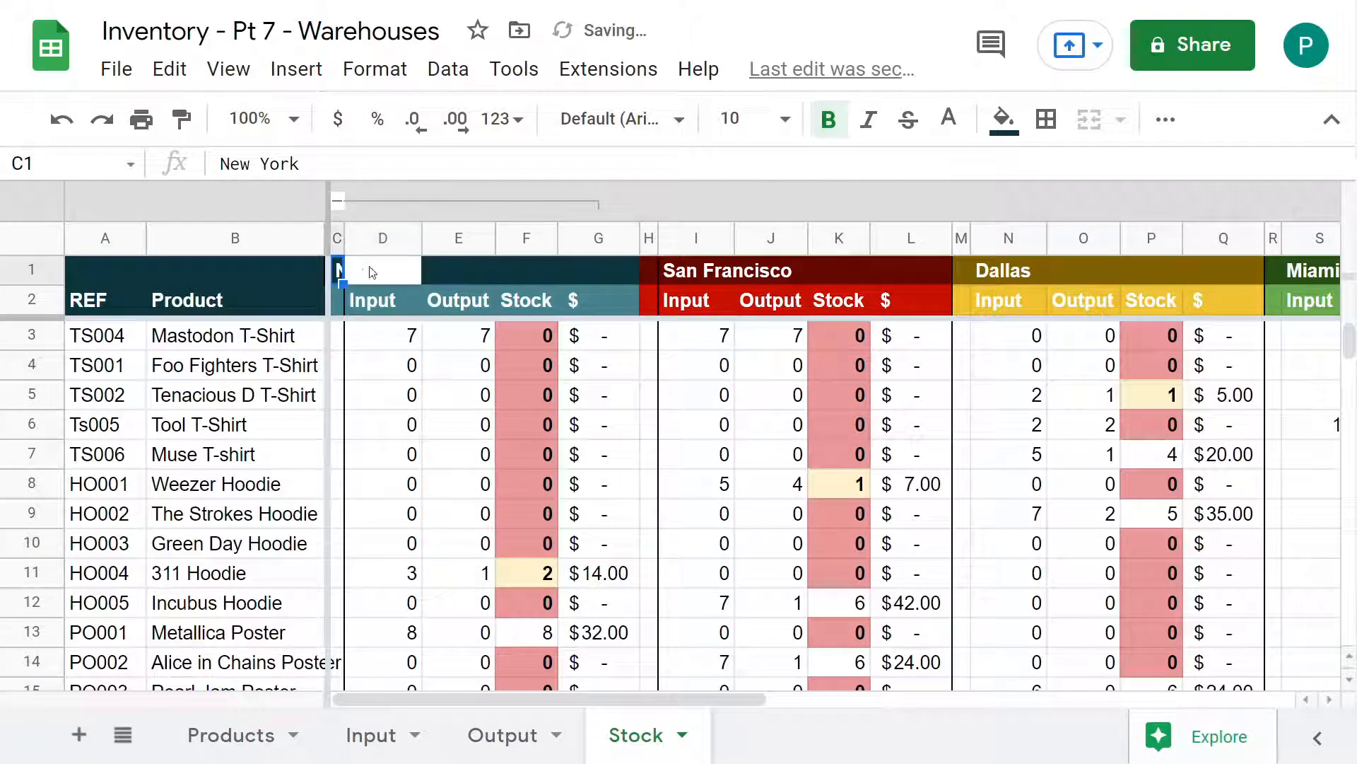
pyautogui.click(436, 268)
pyautogui.click(182, 119)
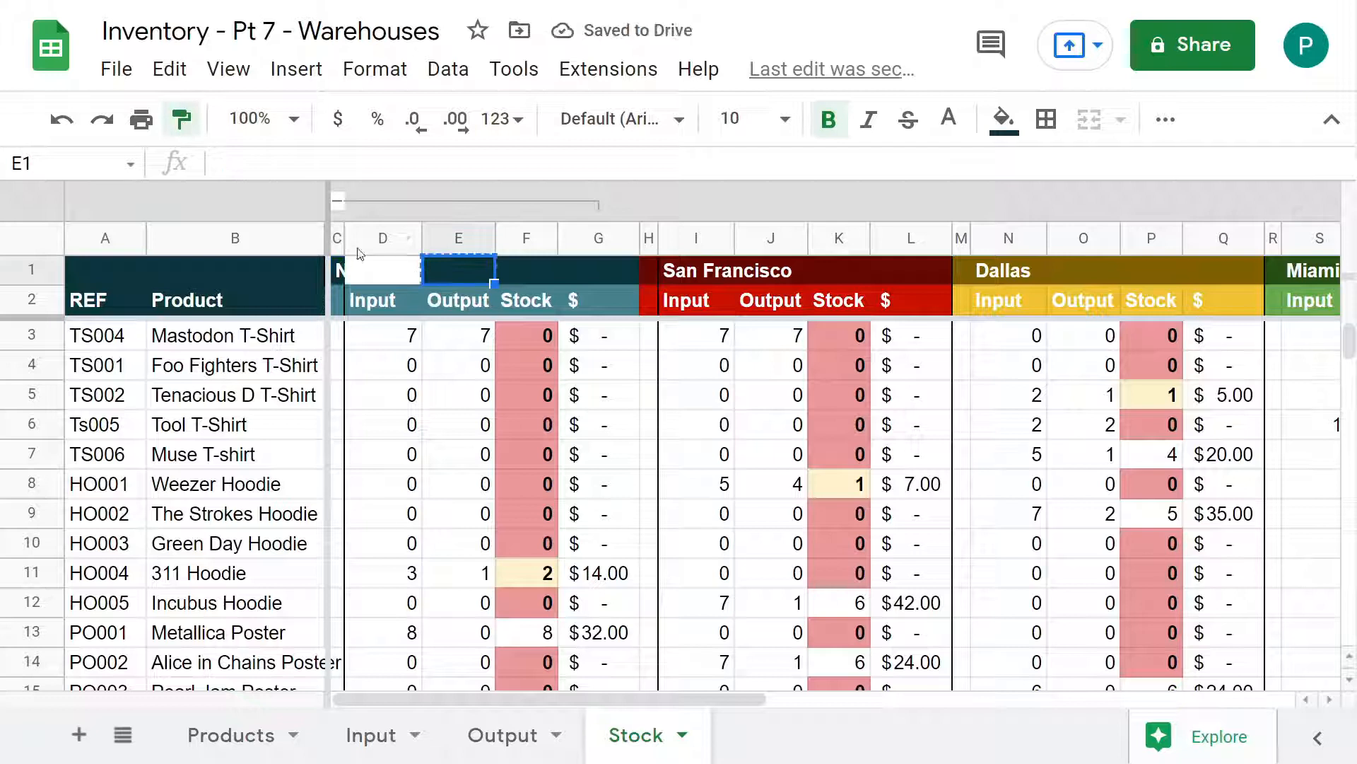
pyautogui.click(363, 264)
# Collapse and re-expand the New York column group to check it
pyautogui.press('Down')
pyautogui.press('Down')
pyautogui.press('Left')
pyautogui.press('Left')
pyautogui.press('Left')
pyautogui.click(338, 202)
pyautogui.click(338, 202)
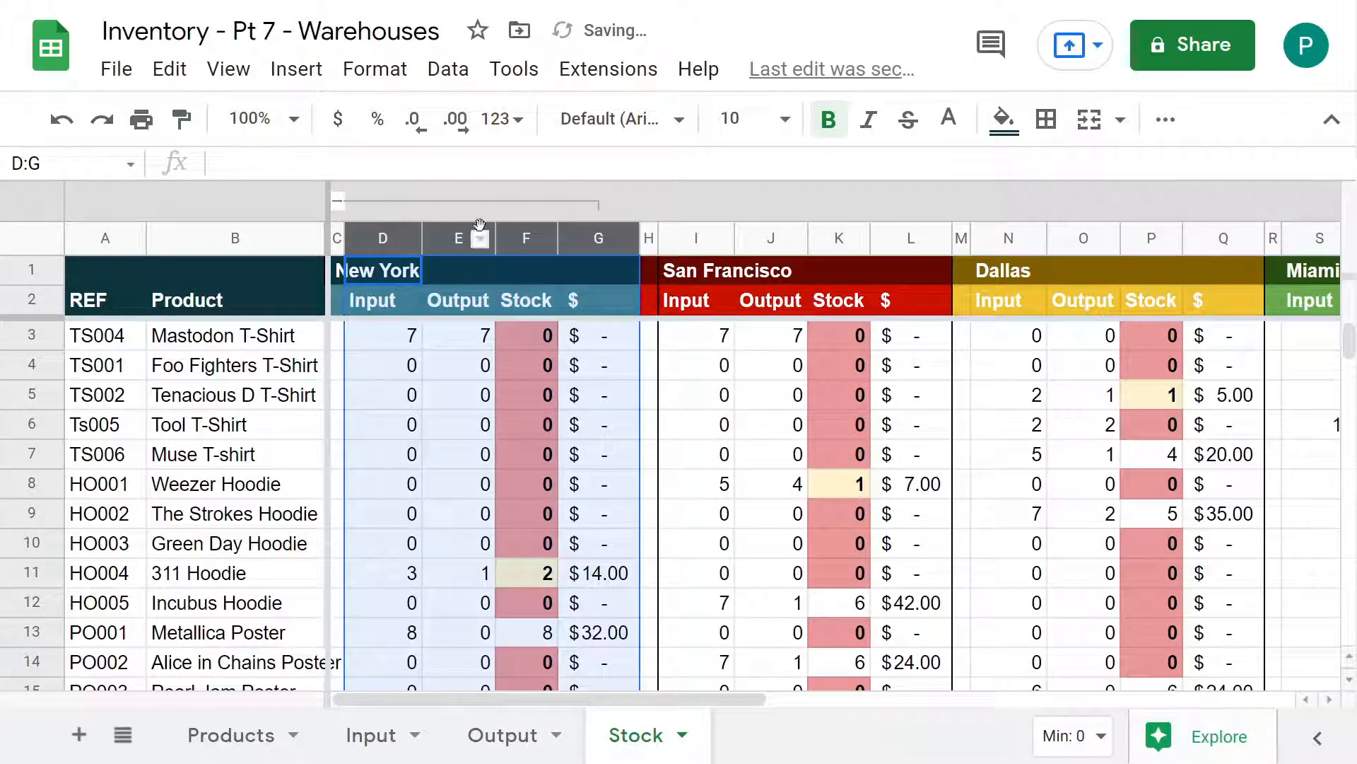
# Group the San Francisco columns I:L
pyautogui.moveTo(700, 238); pyautogui.dragTo(909, 239)
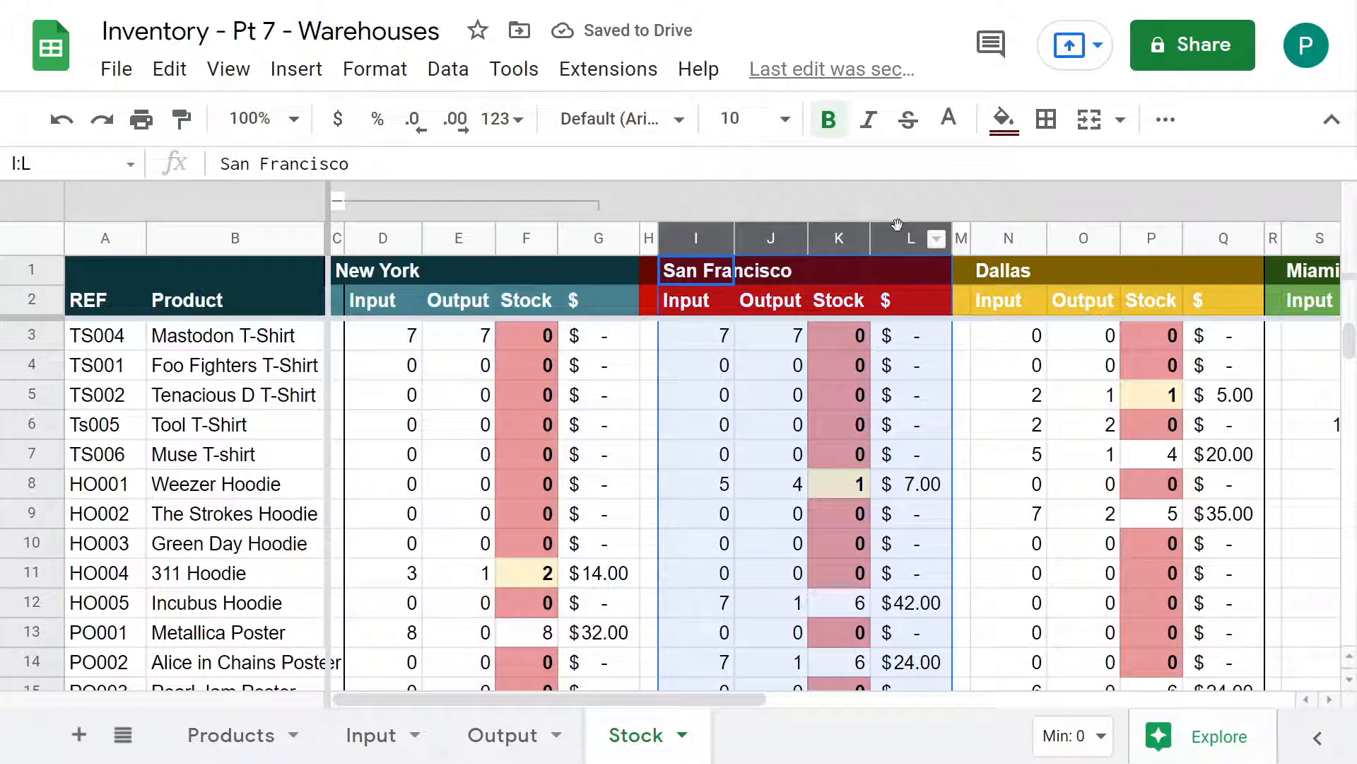
pyautogui.rightClick(896, 225)
pyautogui.scroll(-3, 879, 455)
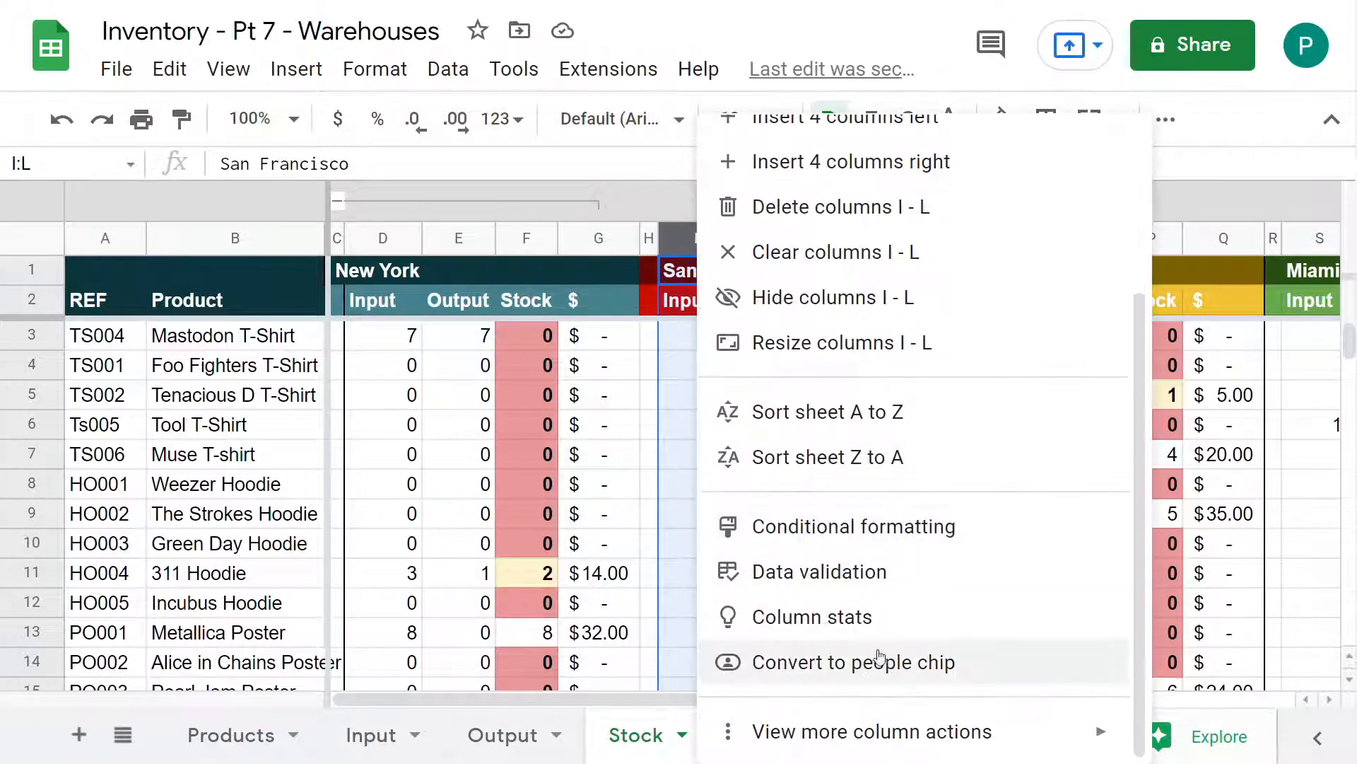
pyautogui.moveTo(879, 730)
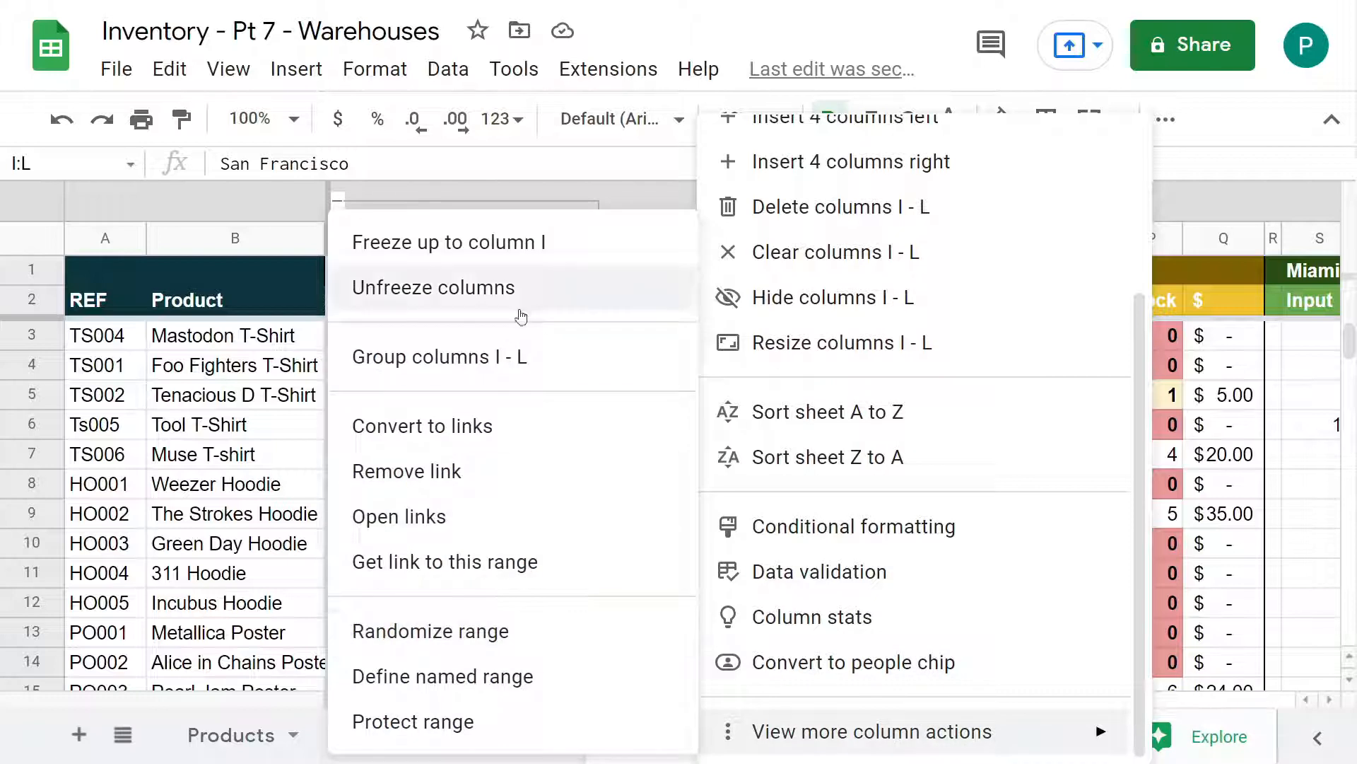
pyautogui.click(520, 357)
# Group the Dallas columns N:Q
pyautogui.click(1004, 237)
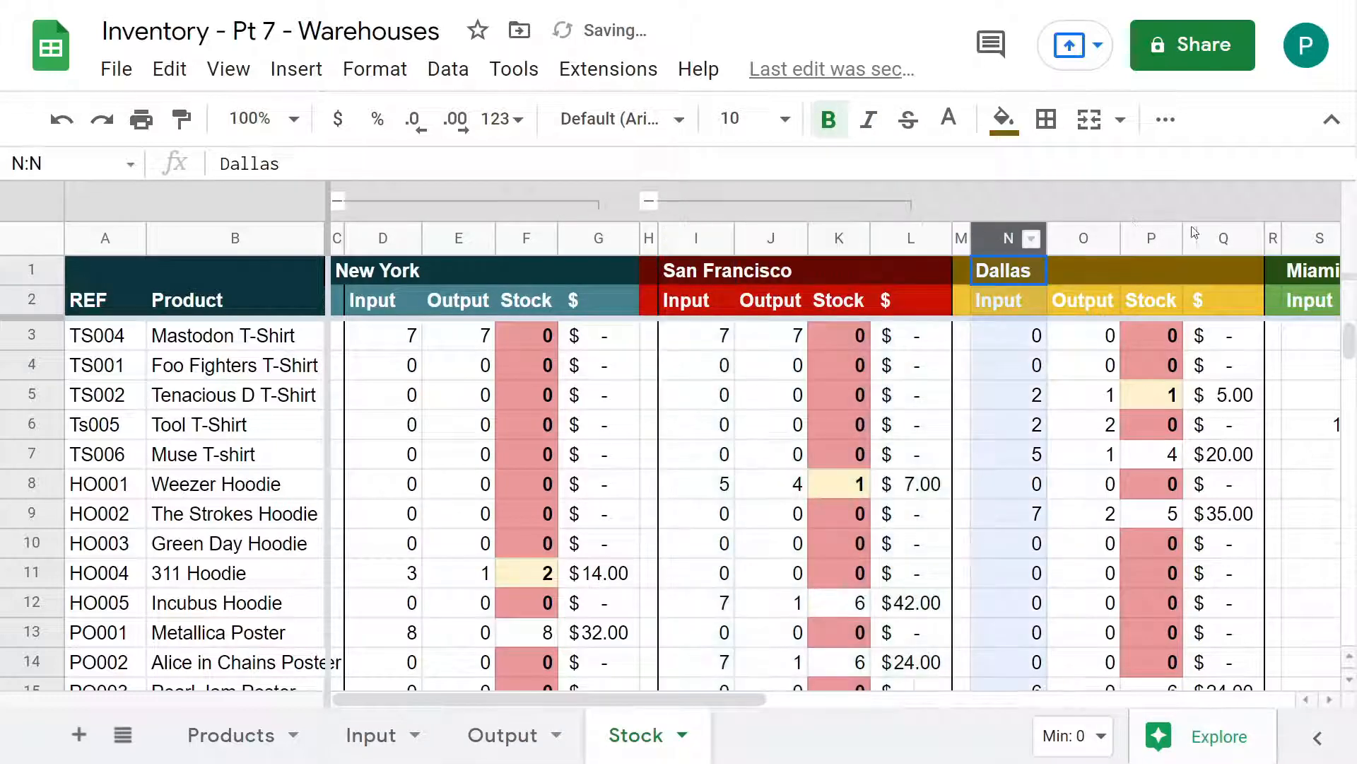
pyautogui.keyDown('shift'); pyautogui.click(1211, 237); pyautogui.keyUp('shift')
pyautogui.rightClick(1212, 233)
pyautogui.scroll(-3, 1273, 565)
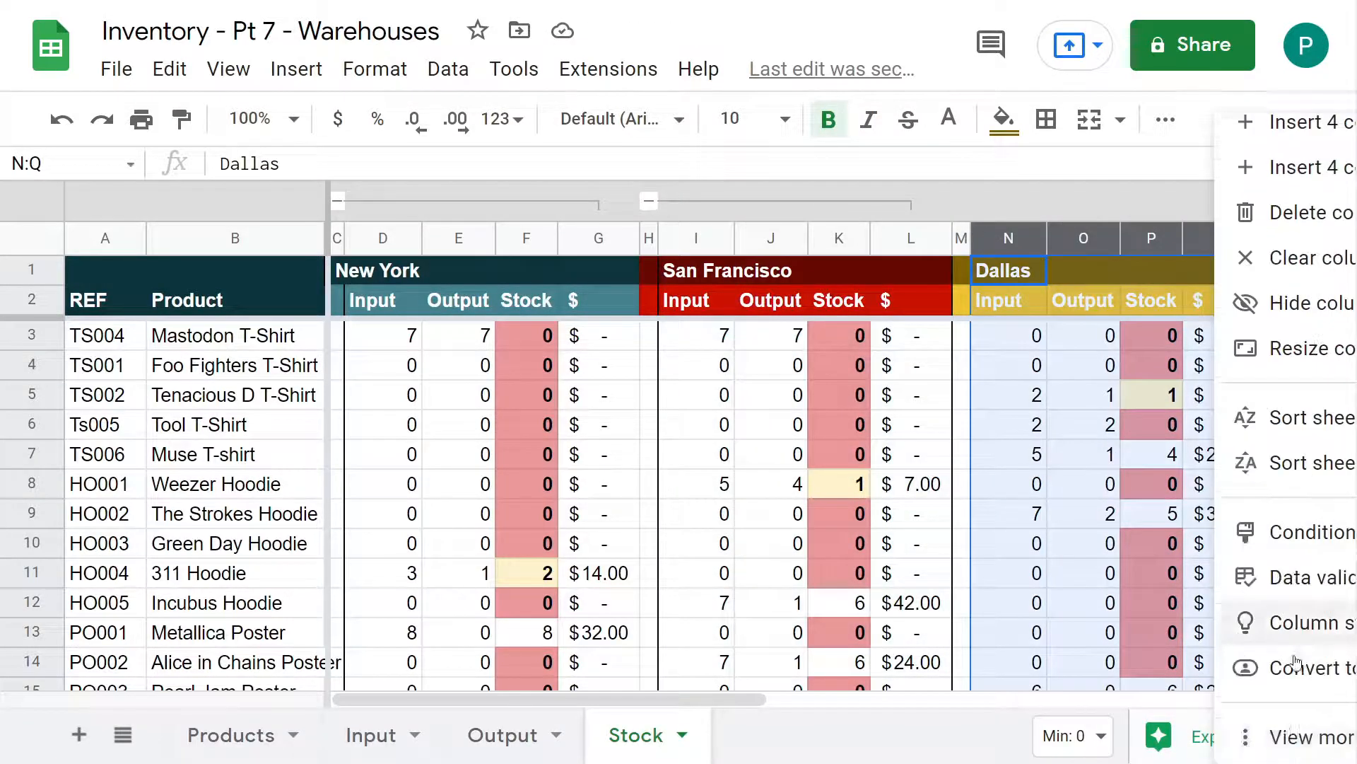
pyautogui.moveTo(1273, 732)
pyautogui.click(934, 360)
# Move the San Francisco title to H1, restore I1's header formatting, and collapse the New York and San Francisco groups
pyautogui.click(338, 201)
pyautogui.click(389, 269)
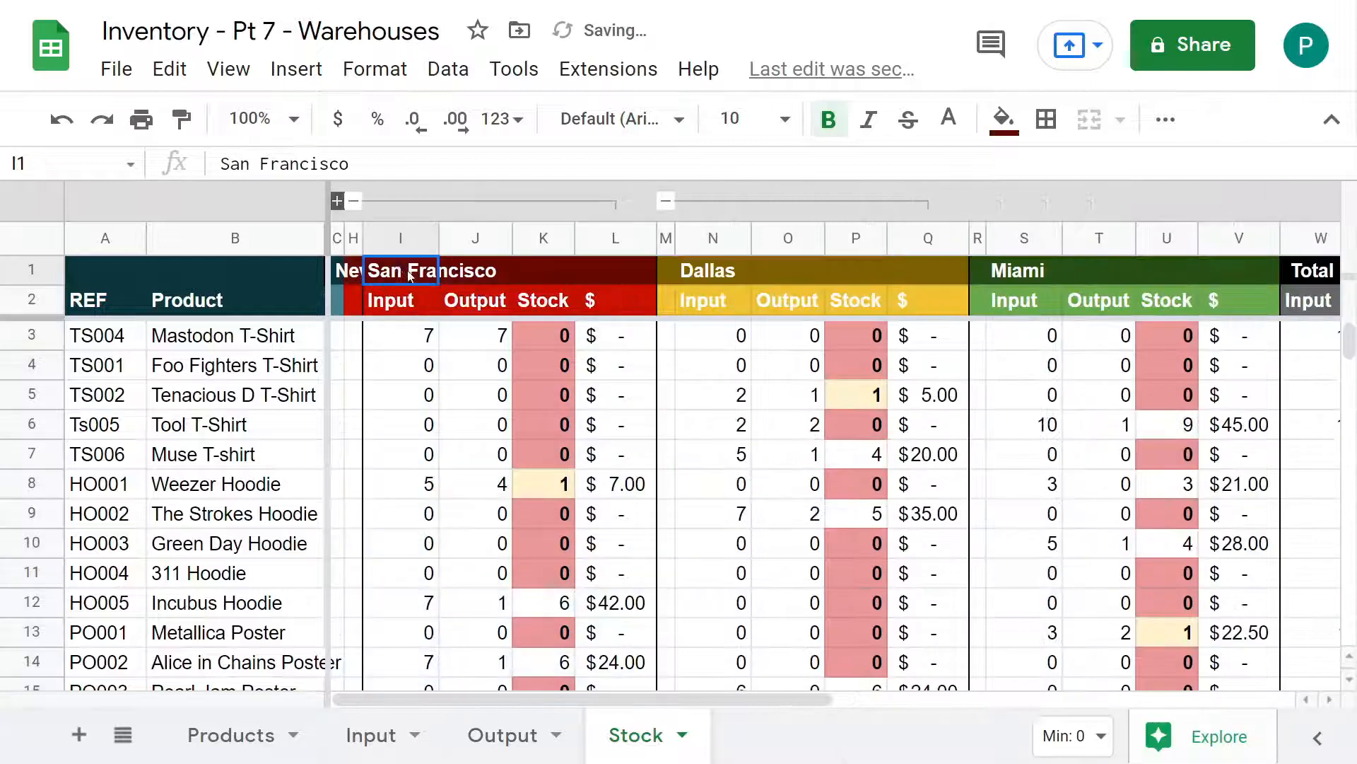
pyautogui.moveTo(355, 271); pyautogui.dragTo(356, 273)
pyautogui.click(182, 119)
pyautogui.click(418, 270)
pyautogui.click(354, 201)
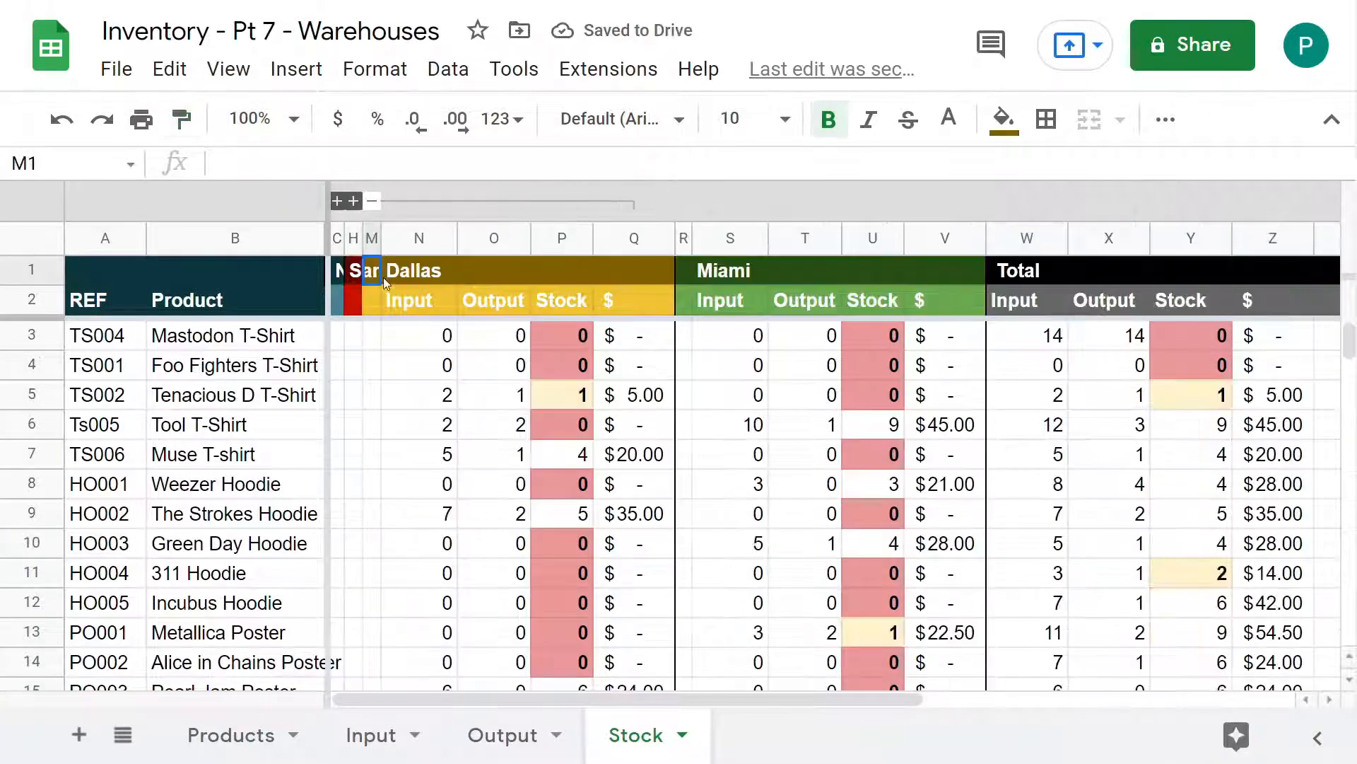
# Move the Dallas title from N1 to M1, restore N1's header formatting, and collapse the Dallas group
pyautogui.click(386, 273)
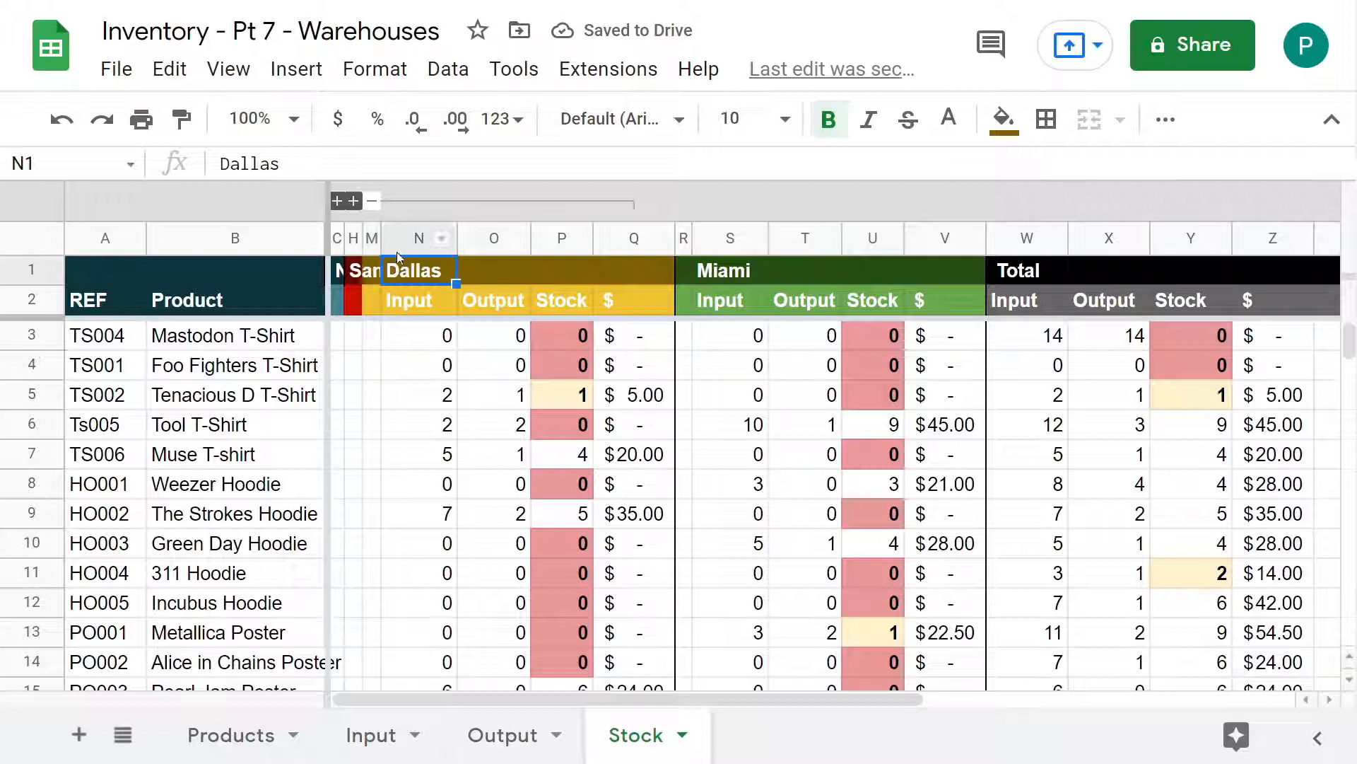
pyautogui.moveTo(398, 257); pyautogui.dragTo(373, 270)
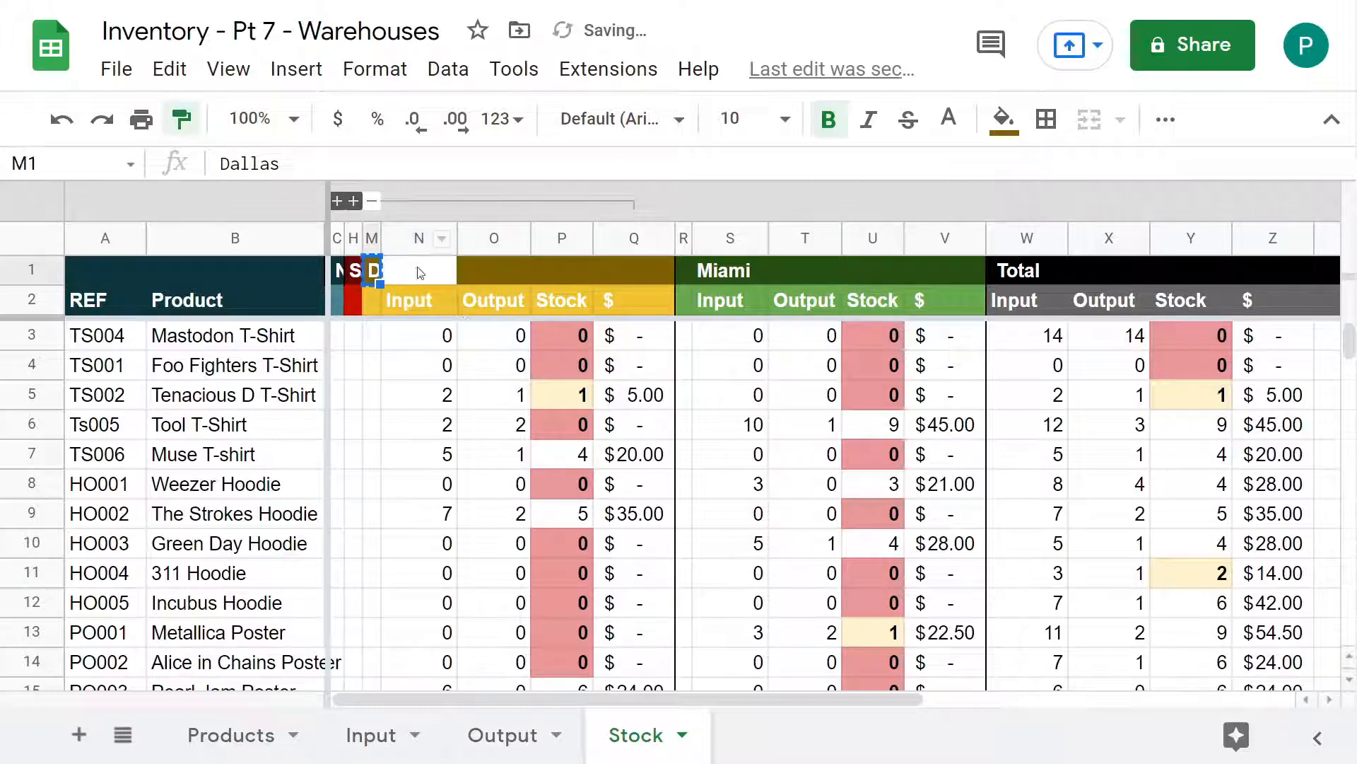
pyautogui.click(421, 273)
pyautogui.click(372, 201)
# Move the Miami title from S1 to R1 and restore S1's header formatting from T1
pyautogui.click(436, 241)
pyautogui.click(409, 260)
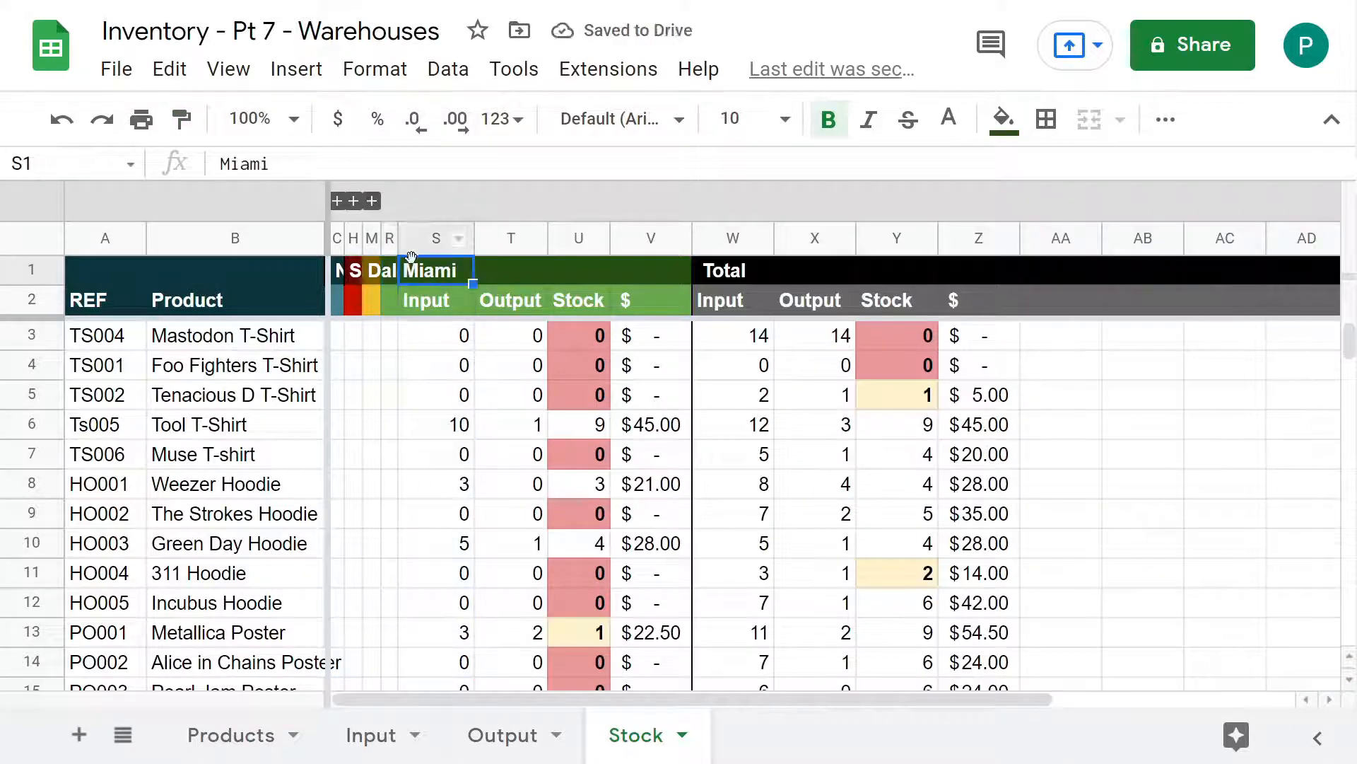
pyautogui.moveTo(396, 268); pyautogui.dragTo(617, 238)
pyautogui.click(510, 270)
pyautogui.click(182, 118)
pyautogui.click(428, 268)
# Group the Miami columns S:V and collapse the group
pyautogui.rightClick(617, 238)
pyautogui.scroll(-3, 817, 641)
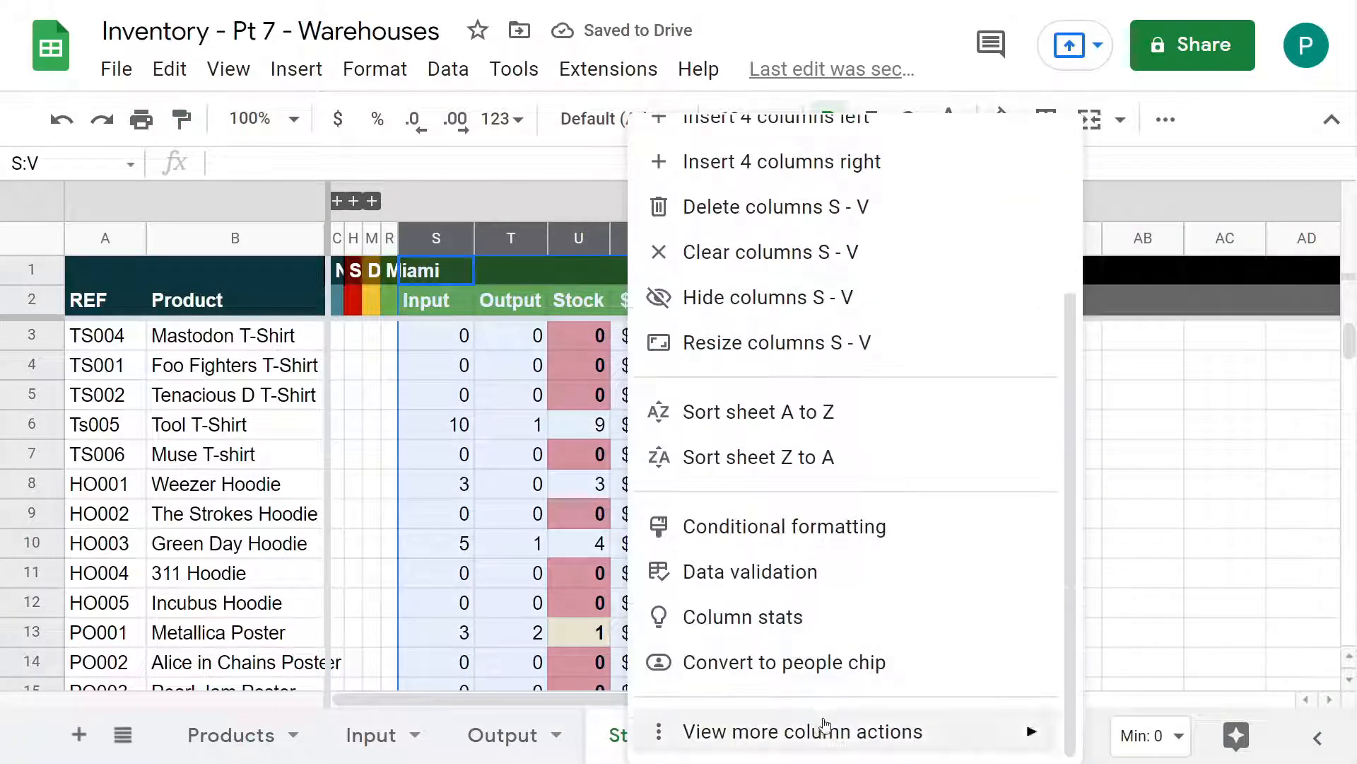
pyautogui.moveTo(777, 730)
pyautogui.click(375, 354)
pyautogui.click(390, 201)
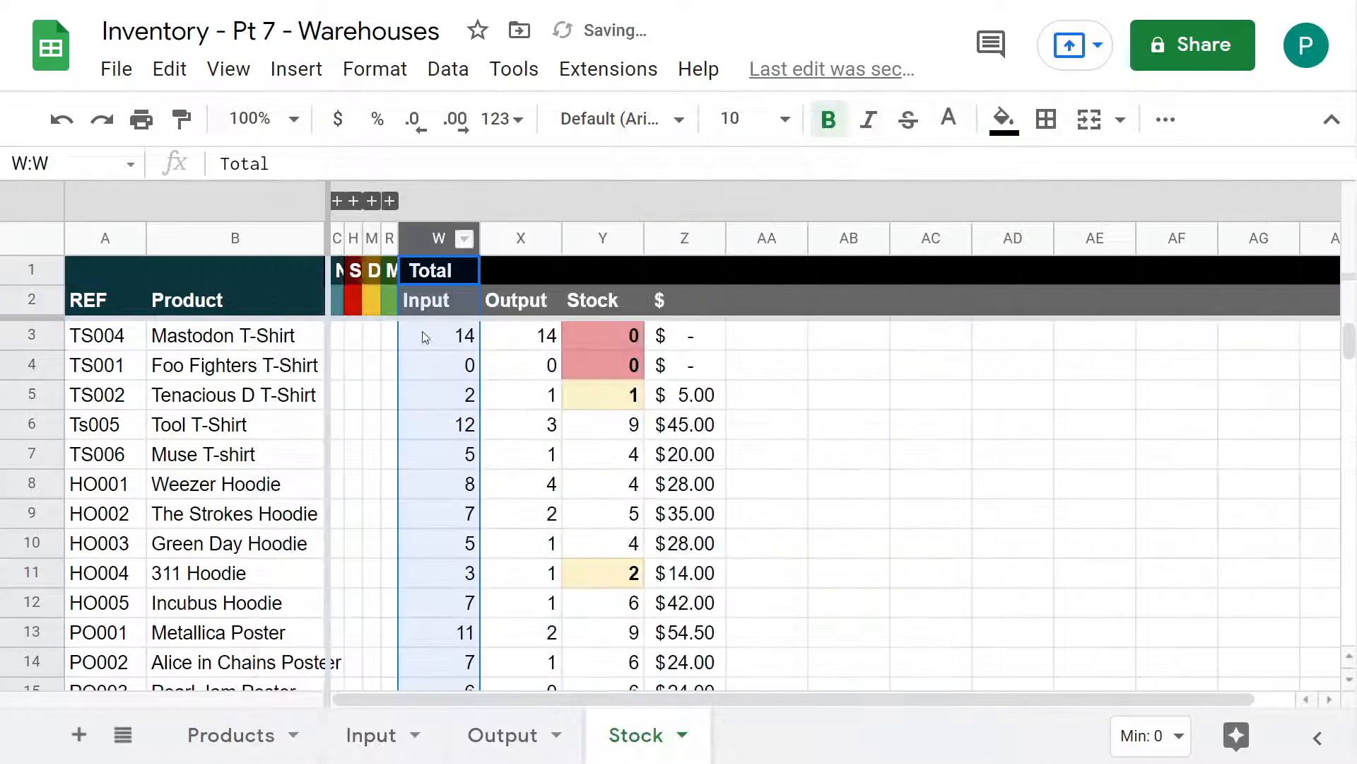
# Widen the warehouse title columns C, H, M and R slightly so more of each title shows
pyautogui.click(421, 366)
pyautogui.press('Home')
pyautogui.moveTo(343, 240); pyautogui.dragTo(362, 240)
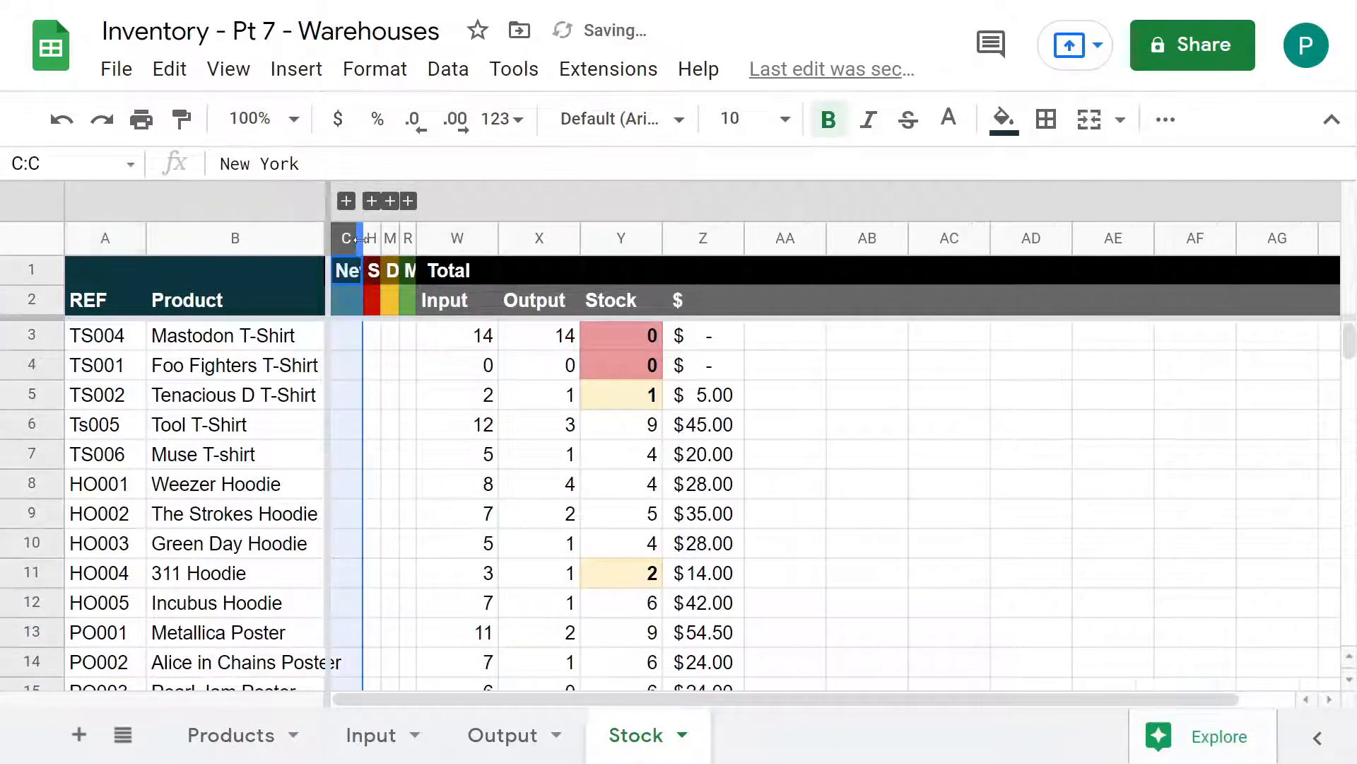
pyautogui.click(372, 243)
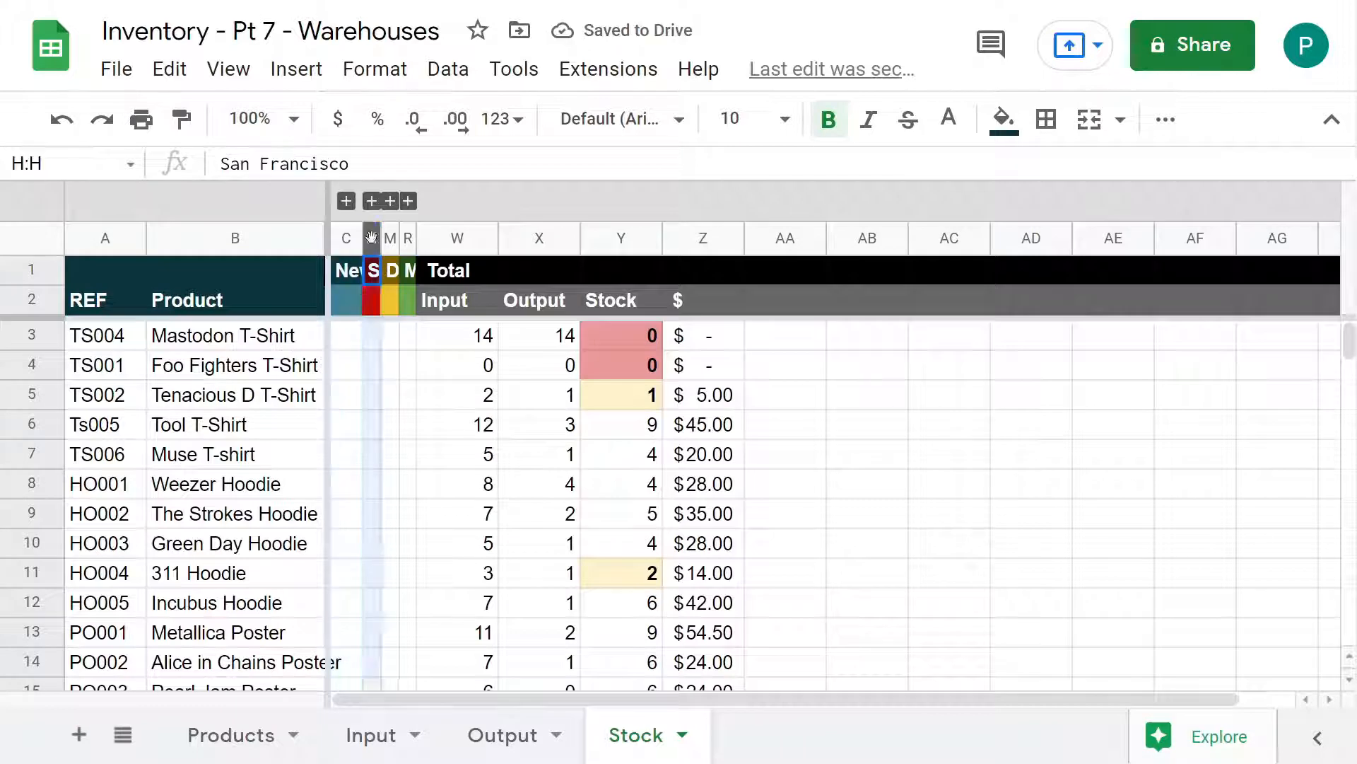
pyautogui.moveTo(381, 239); pyautogui.dragTo(481, 238)
pyautogui.click(407, 242)
pyautogui.click(442, 239)
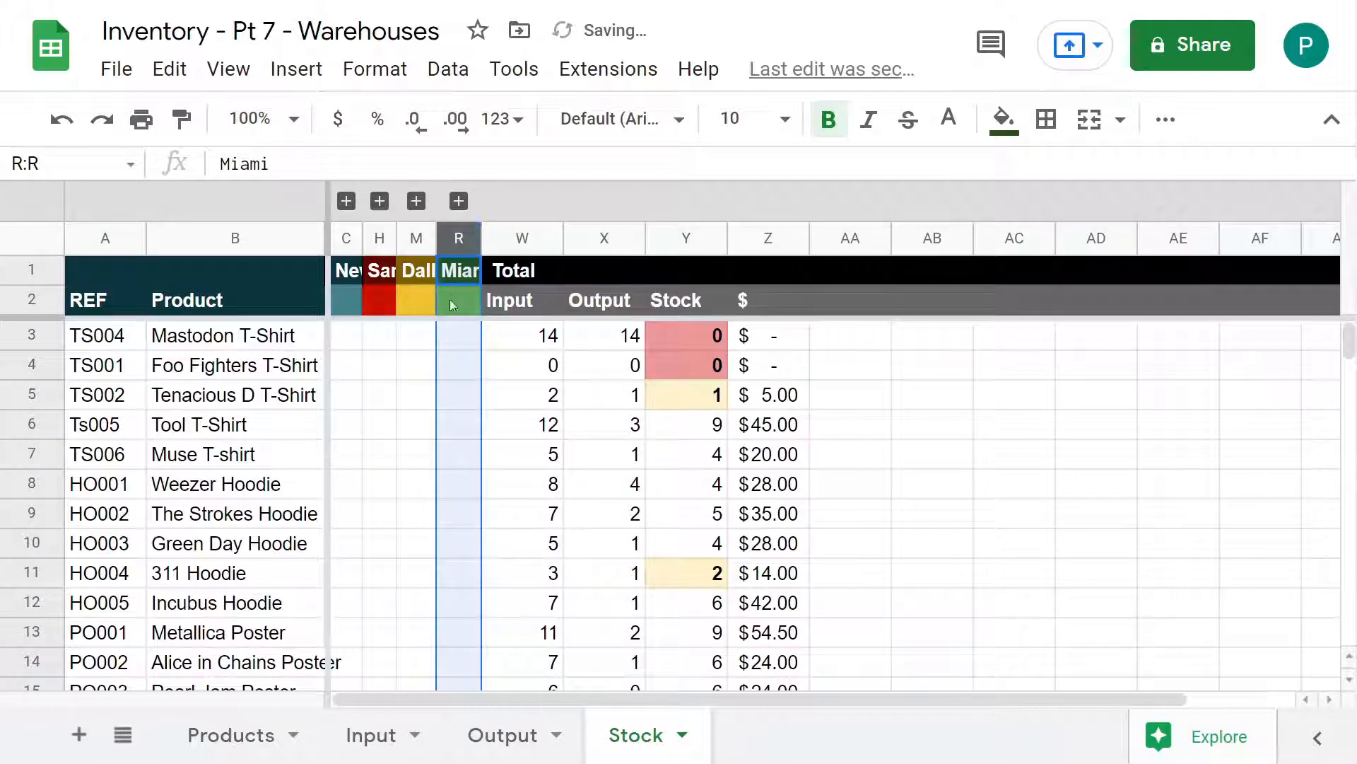
# Apply only the format of C2 to C3:C1001 so the New York strip is filled down the sheet
pyautogui.moveTo(348, 336); pyautogui.dragTo(459, 336)
pyautogui.hotkey('ctrl', 'shift', 'Down')
pyautogui.click(349, 304)
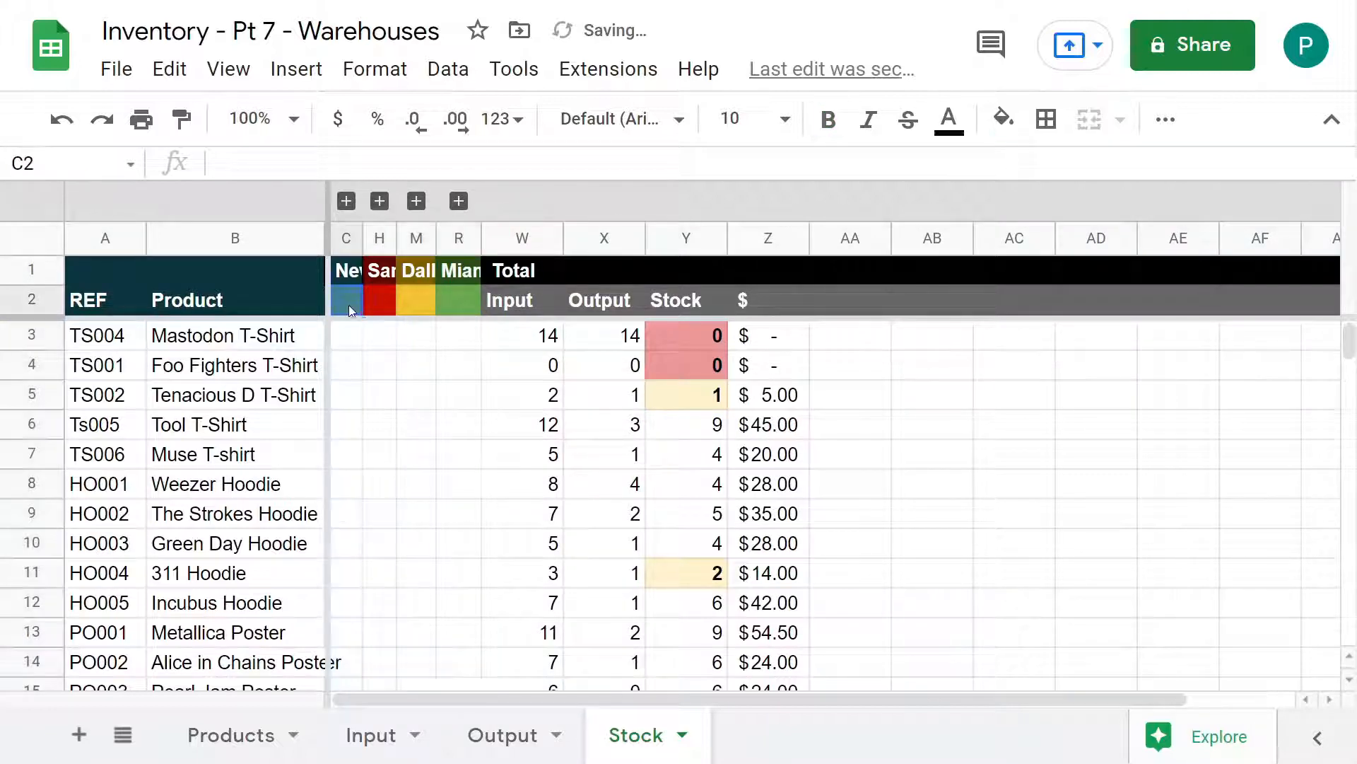
pyautogui.hotkey('ctrl', 'c')
pyautogui.click(353, 345)
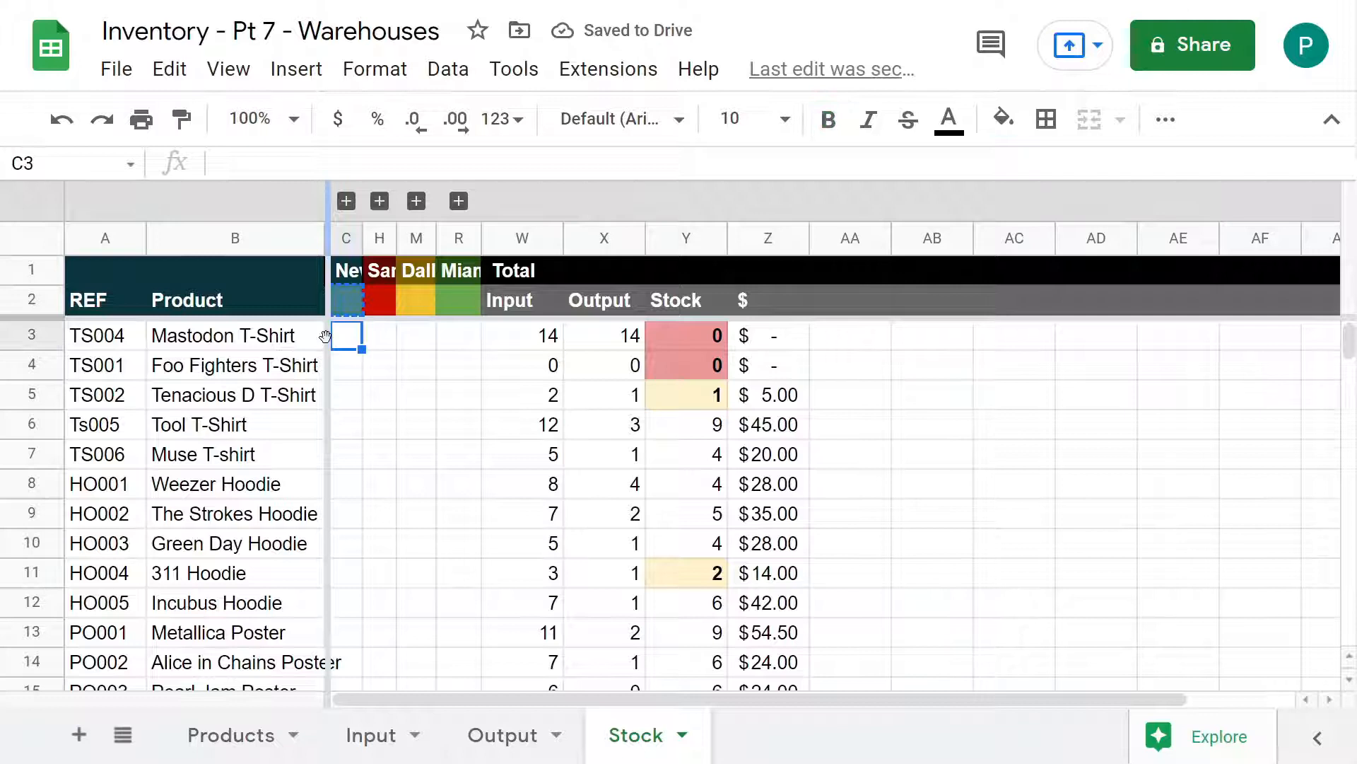
pyautogui.hotkey('ctrl', 'shift', 'Down')
pyautogui.click(170, 69)
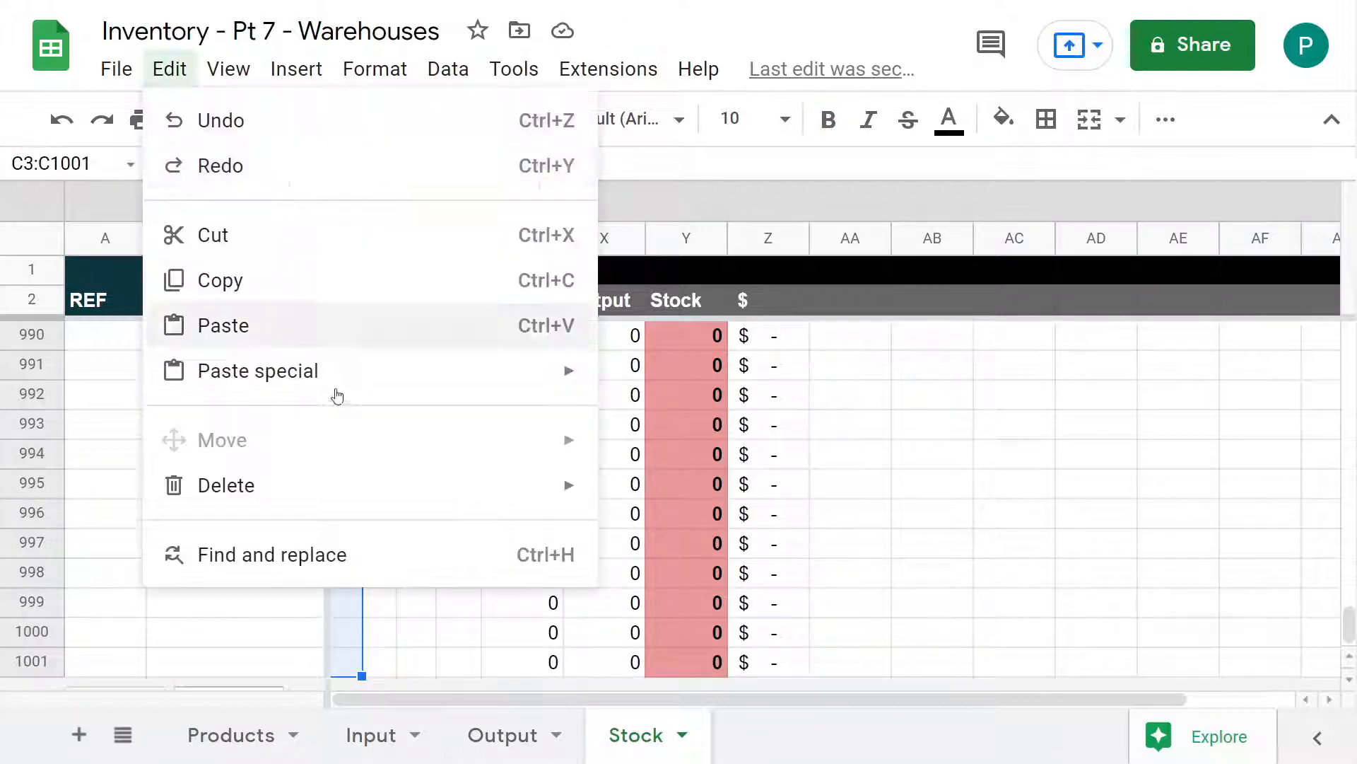
pyautogui.moveTo(315, 382)
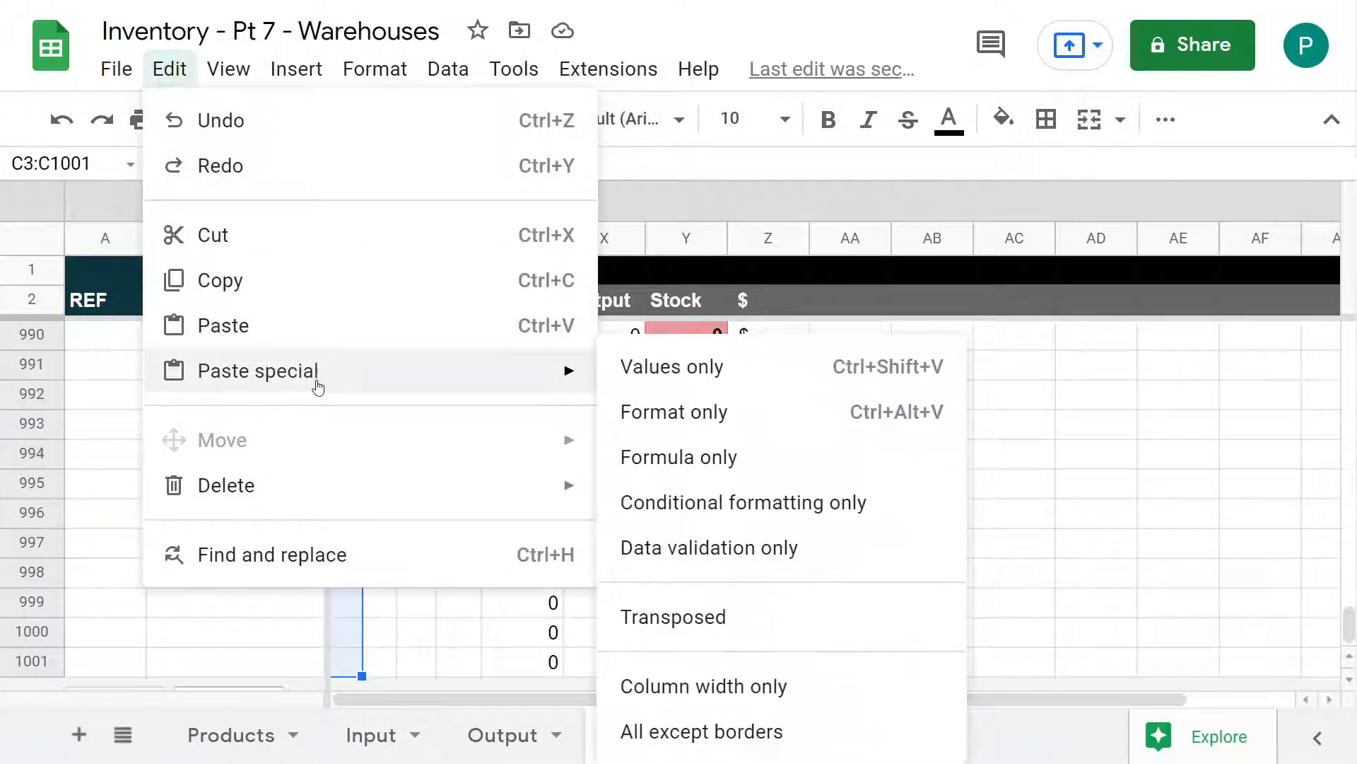
pyautogui.click(675, 424)
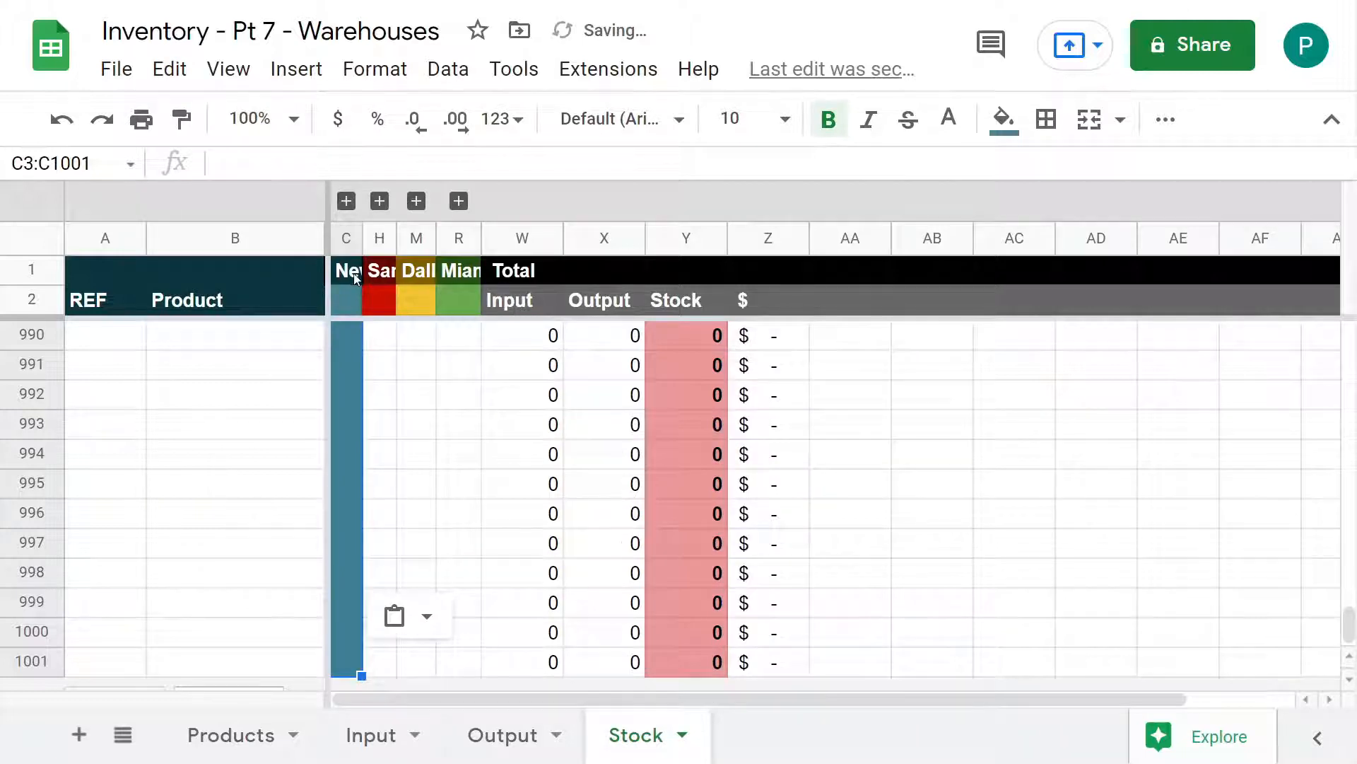
# Apply the red header format of H2 to H3:H1001 in the San Francisco strip and select M2
pyautogui.click(348, 273)
pyautogui.press('Down')
pyautogui.press('Down')
pyautogui.press('Up')
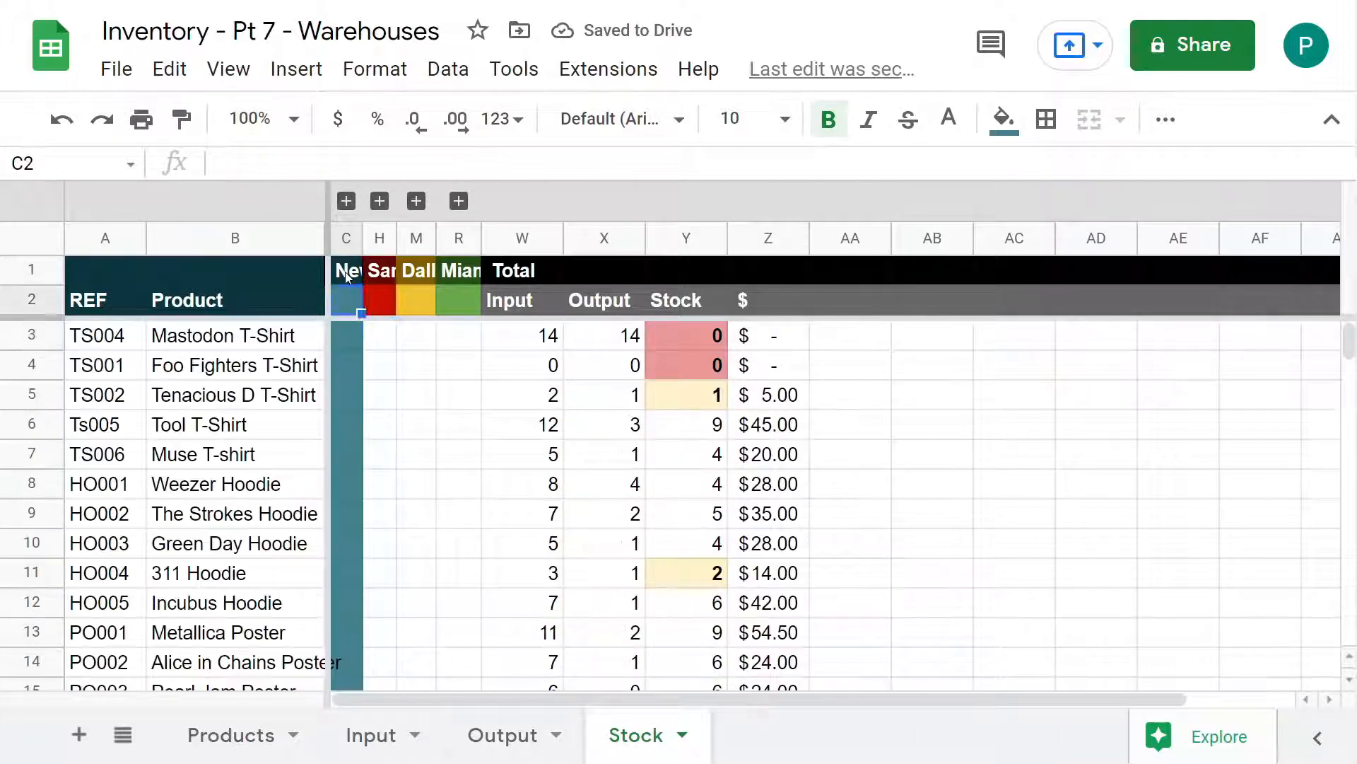
pyautogui.press('Right')
pyautogui.press('Down')
pyautogui.hotkey('ctrl', 'shift', 'Down')
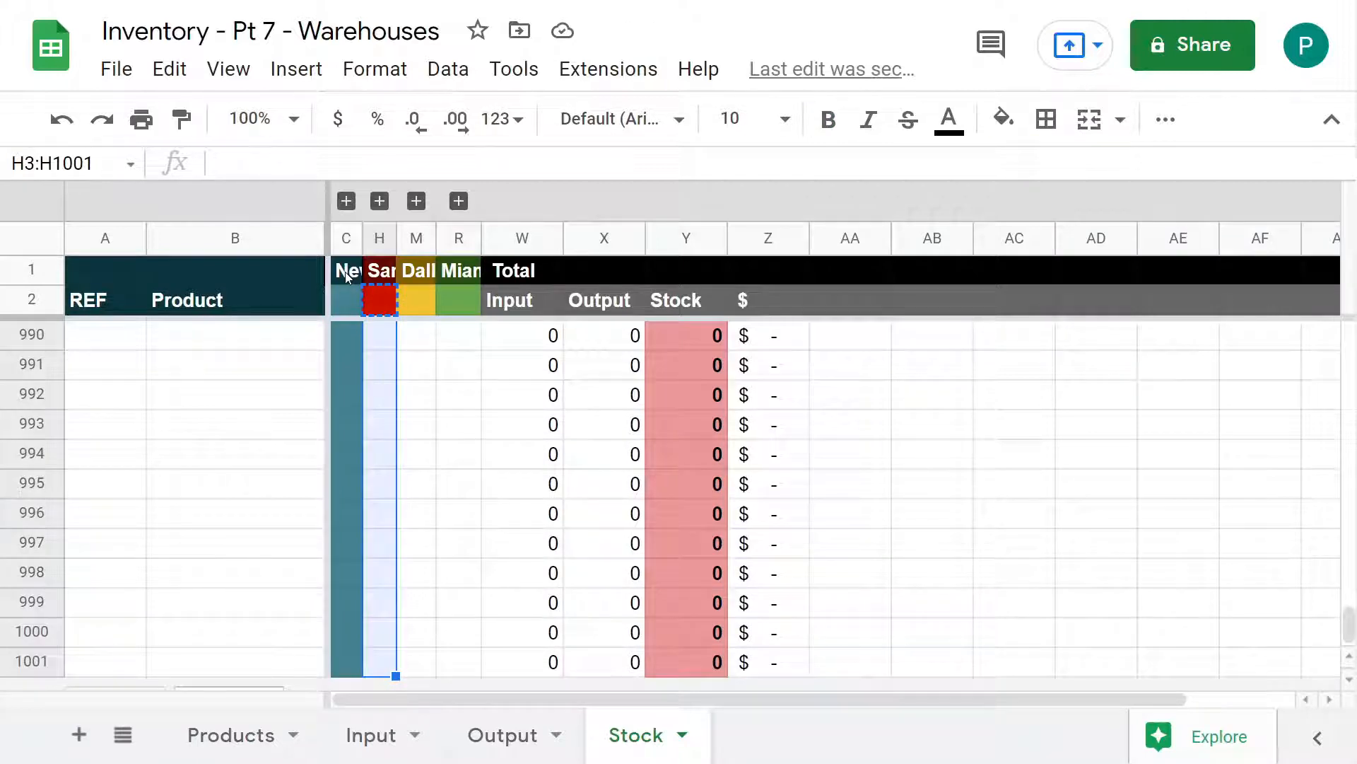
pyautogui.hotkey('ctrl', 'v')
pyautogui.press('Up')
pyautogui.press('Right')
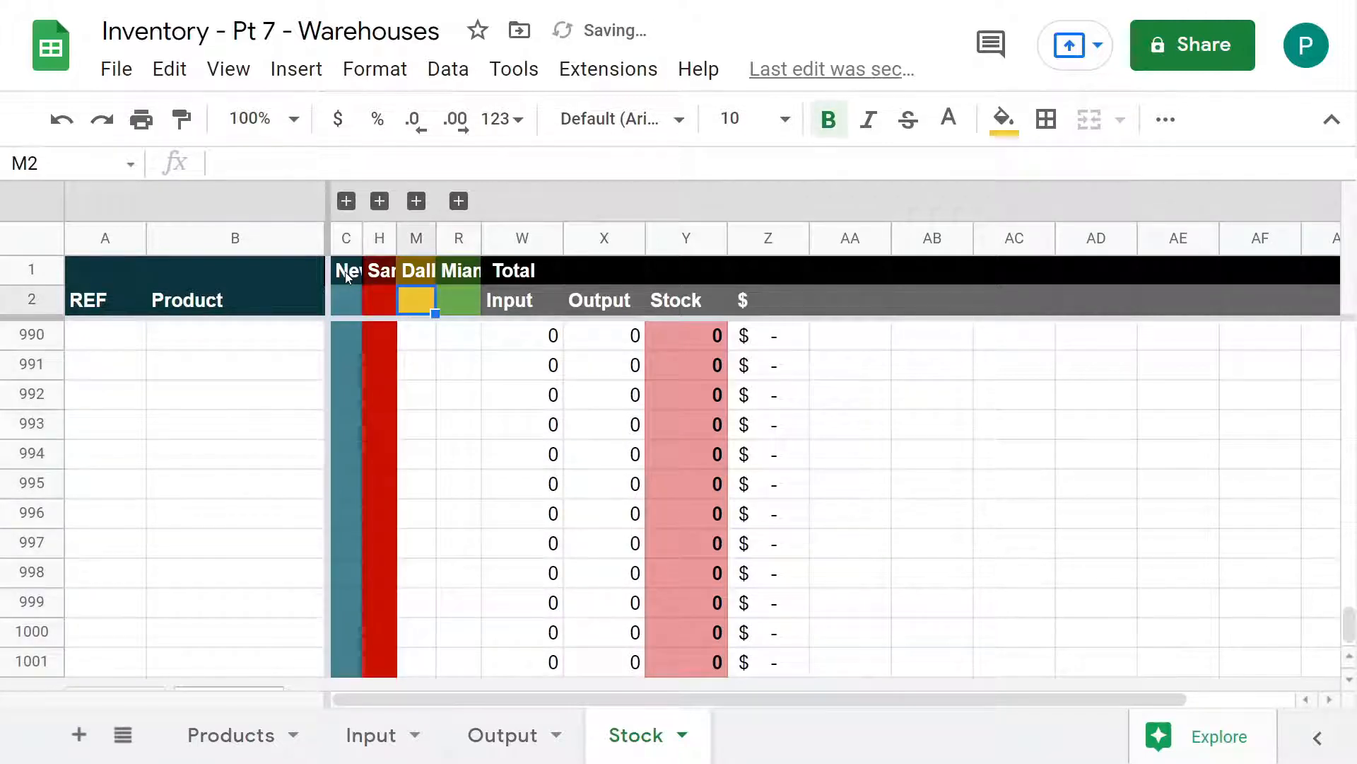
# Copy the yellow cell M2 onto M3:M1001 so the Dallas strip is filled down the sheet
pyautogui.hotkey('ctrl', 'c')
pyautogui.press('Down')
pyautogui.hotkey('ctrl', 'shift', 'Down')
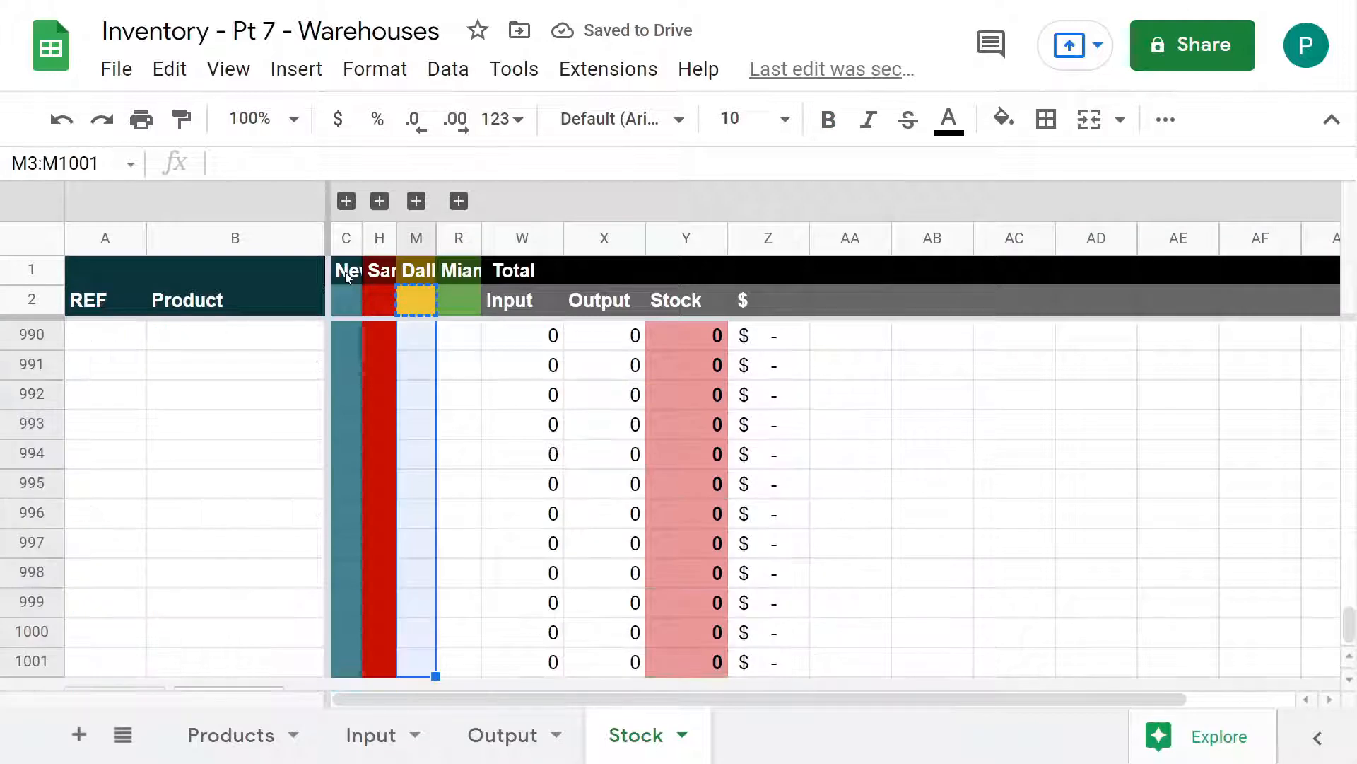
pyautogui.hotkey('ctrl', 'v')
# Copy the green cell R2 onto R3:R1001 so the Miami strip is filled down, and return to the first product rows
pyautogui.press('Right')
pyautogui.press('Up')
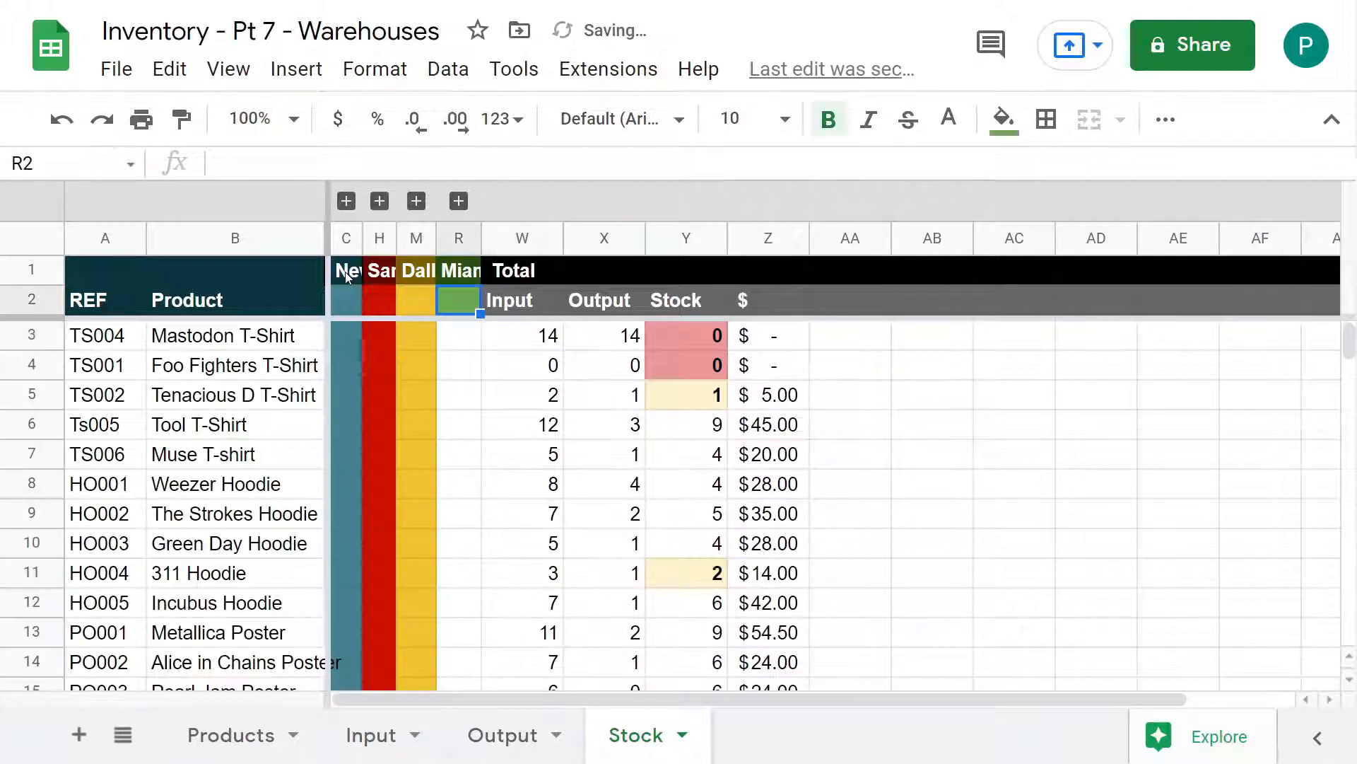
pyautogui.press('Down')
pyautogui.hotkey('ctrl', 'shift', 'Down')
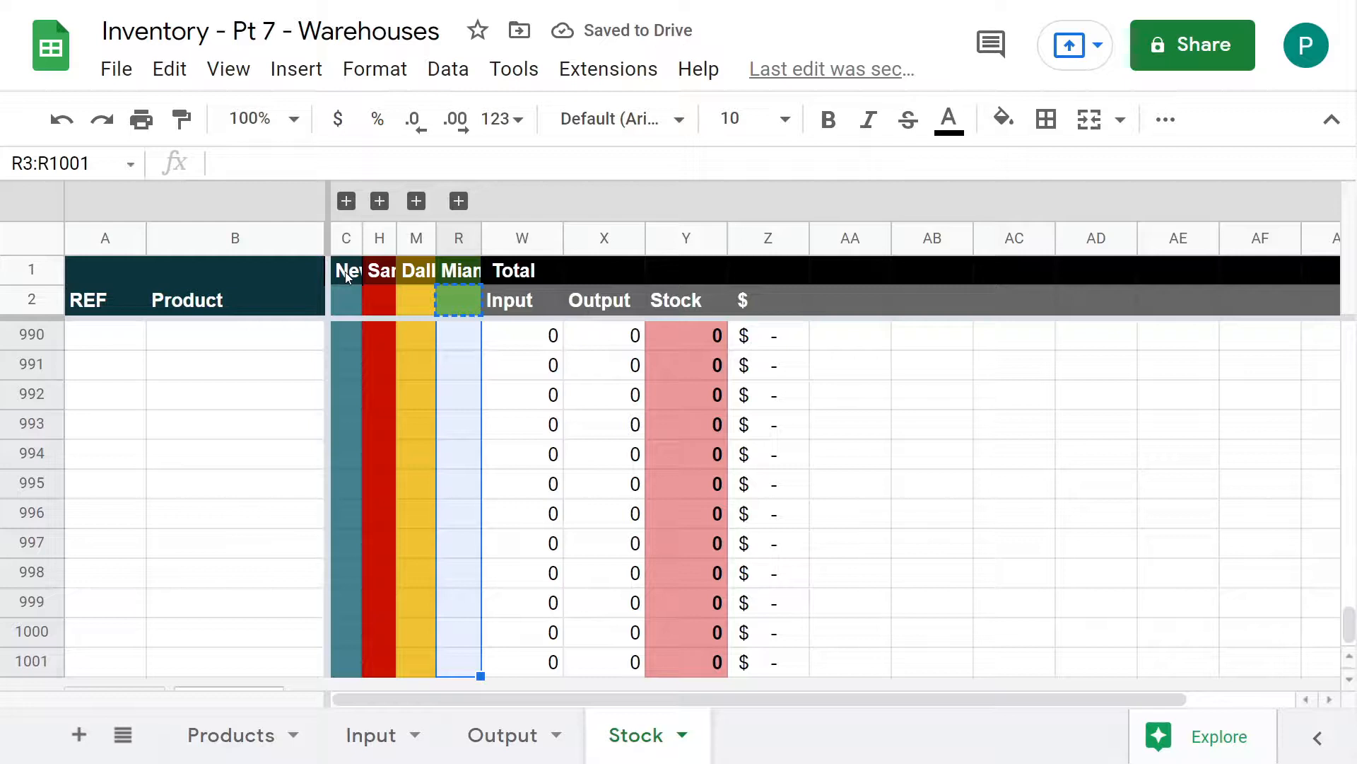
pyautogui.hotkey('ctrl', 'v')
pyautogui.press('Up')
pyautogui.press('Up')
pyautogui.press('Up')
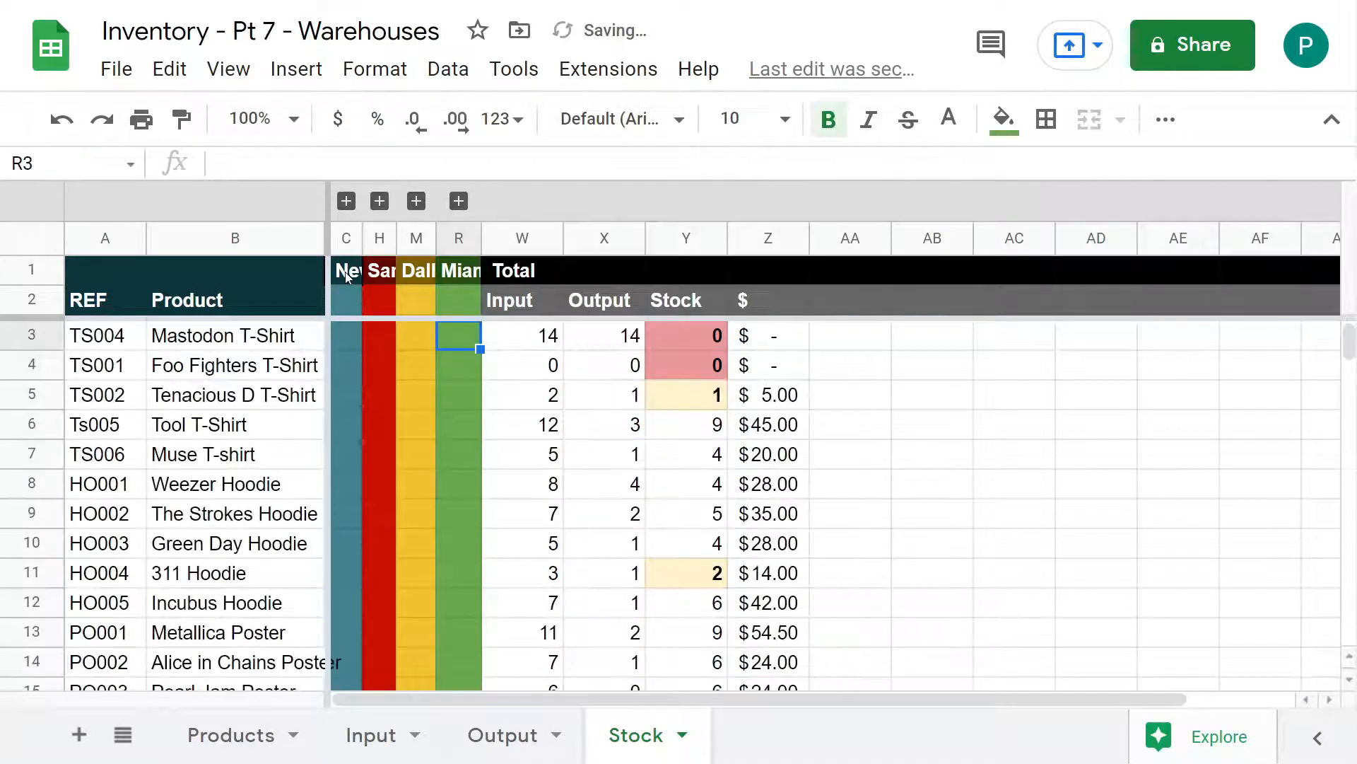
pyautogui.click(476, 398)
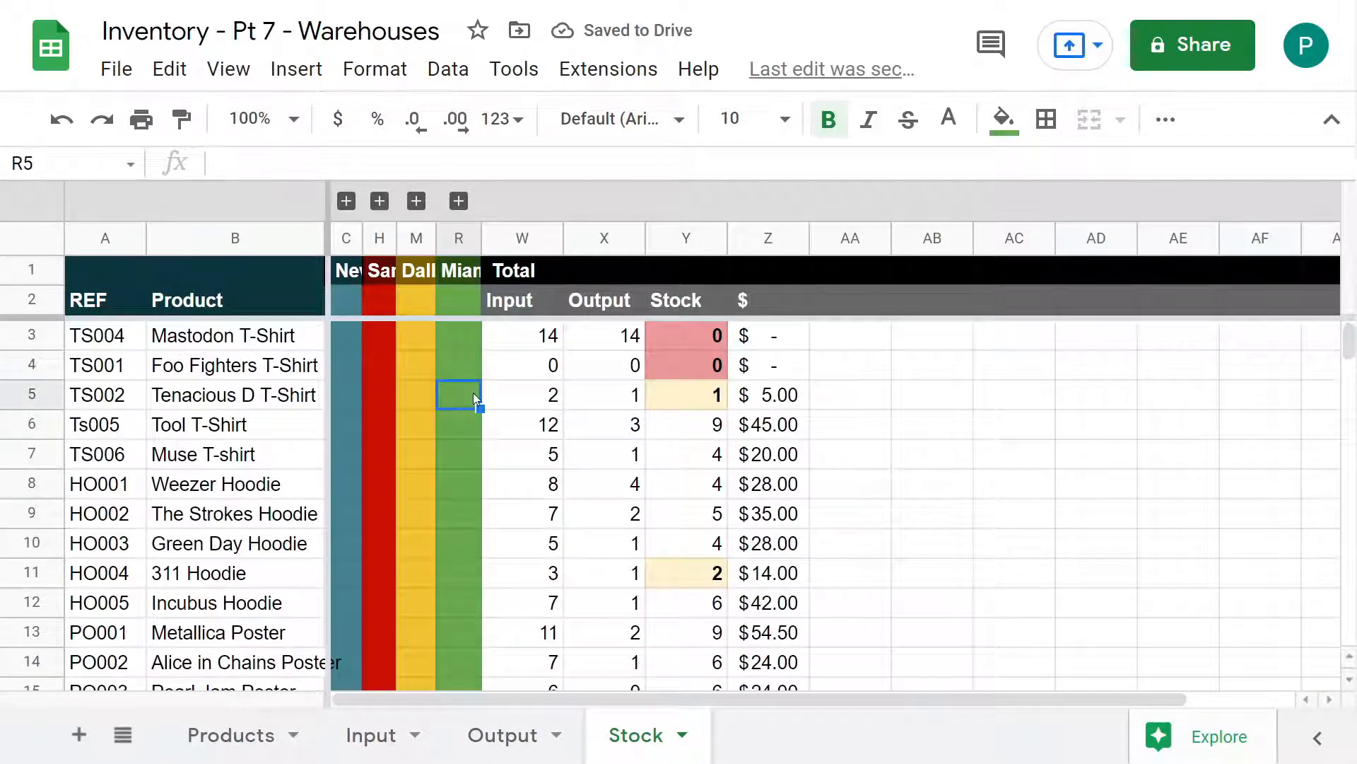
# Test the collapsible column groups by expanding and collapsing Miami, Dallas, San Francisco and New York in turn
pyautogui.click(459, 201)
pyautogui.click(459, 201)
pyautogui.click(459, 202)
pyautogui.click(459, 201)
pyautogui.click(416, 201)
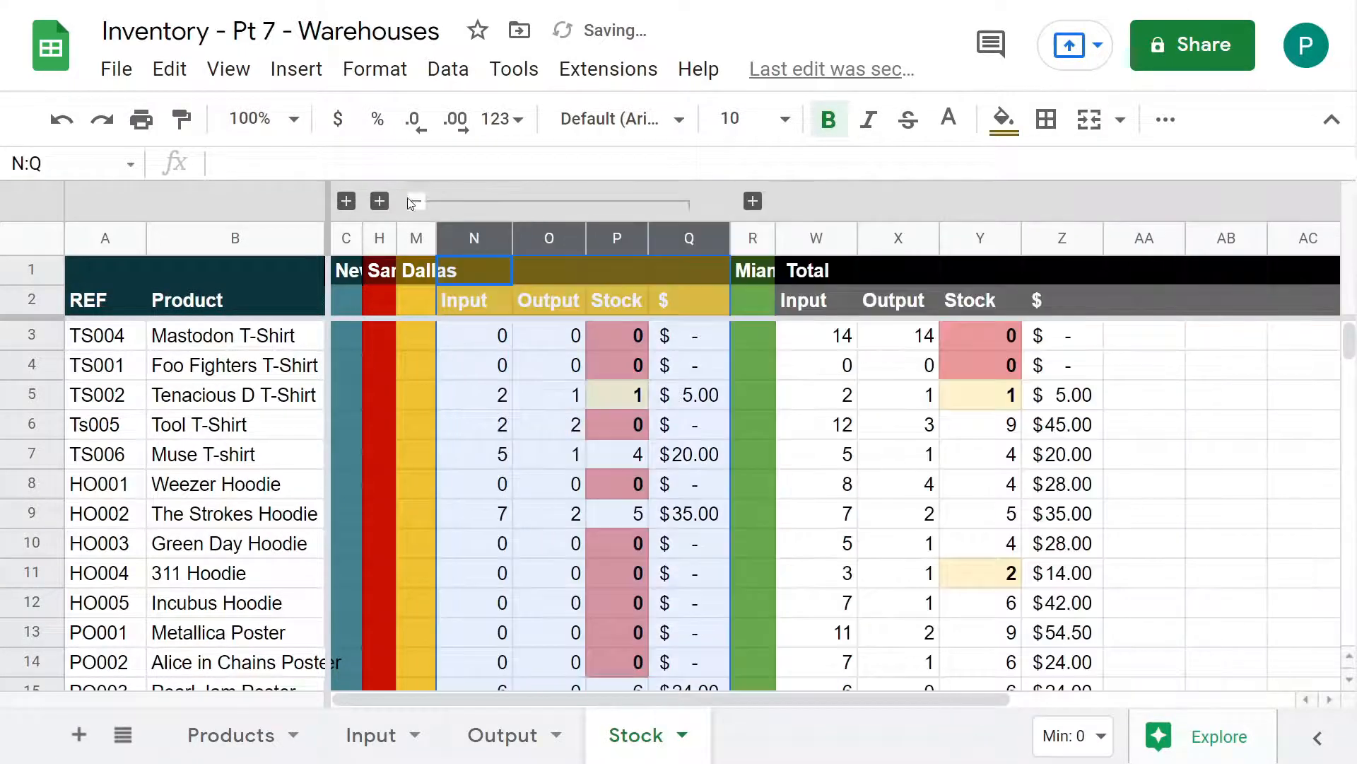
pyautogui.click(416, 201)
pyautogui.click(380, 202)
pyautogui.click(380, 202)
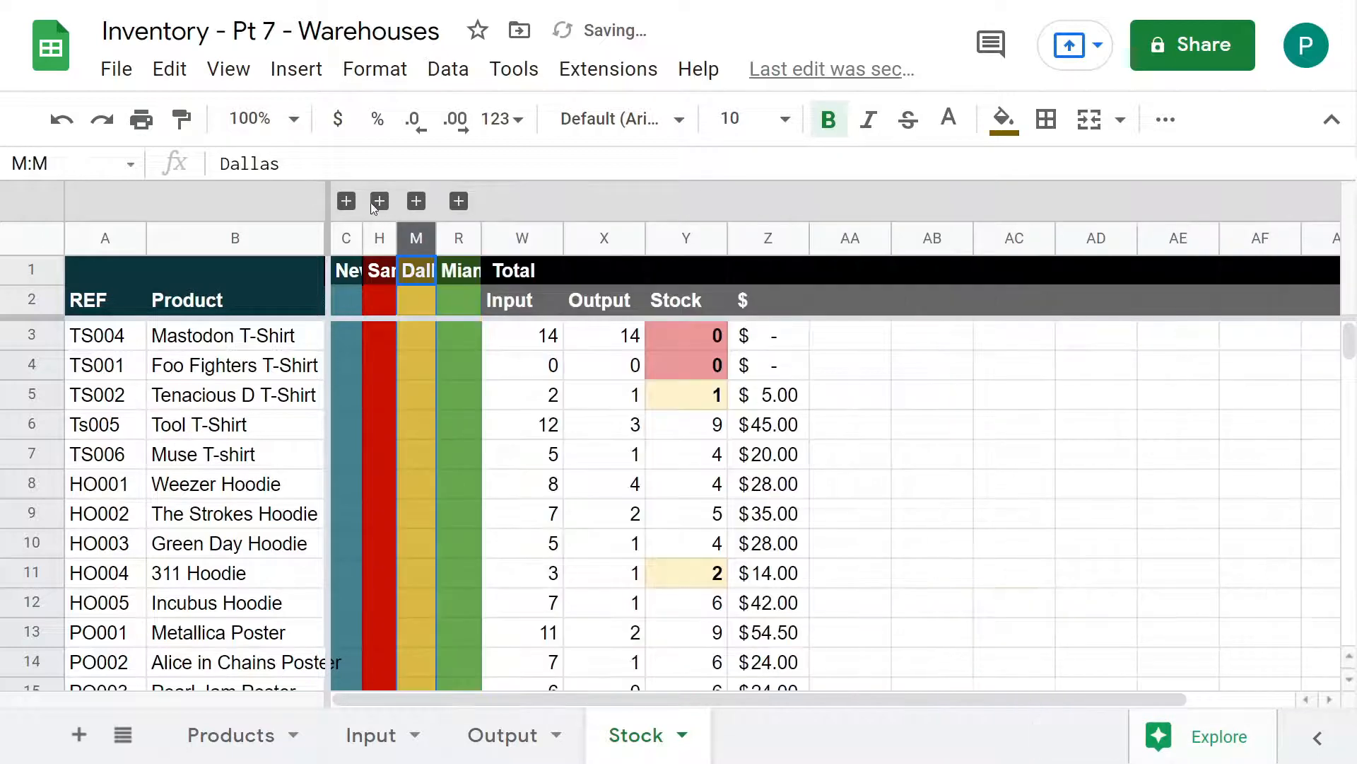
pyautogui.click(347, 202)
pyautogui.click(347, 201)
pyautogui.click(347, 201)
pyautogui.click(346, 202)
pyautogui.click(379, 202)
pyautogui.click(380, 201)
pyautogui.click(600, 493)
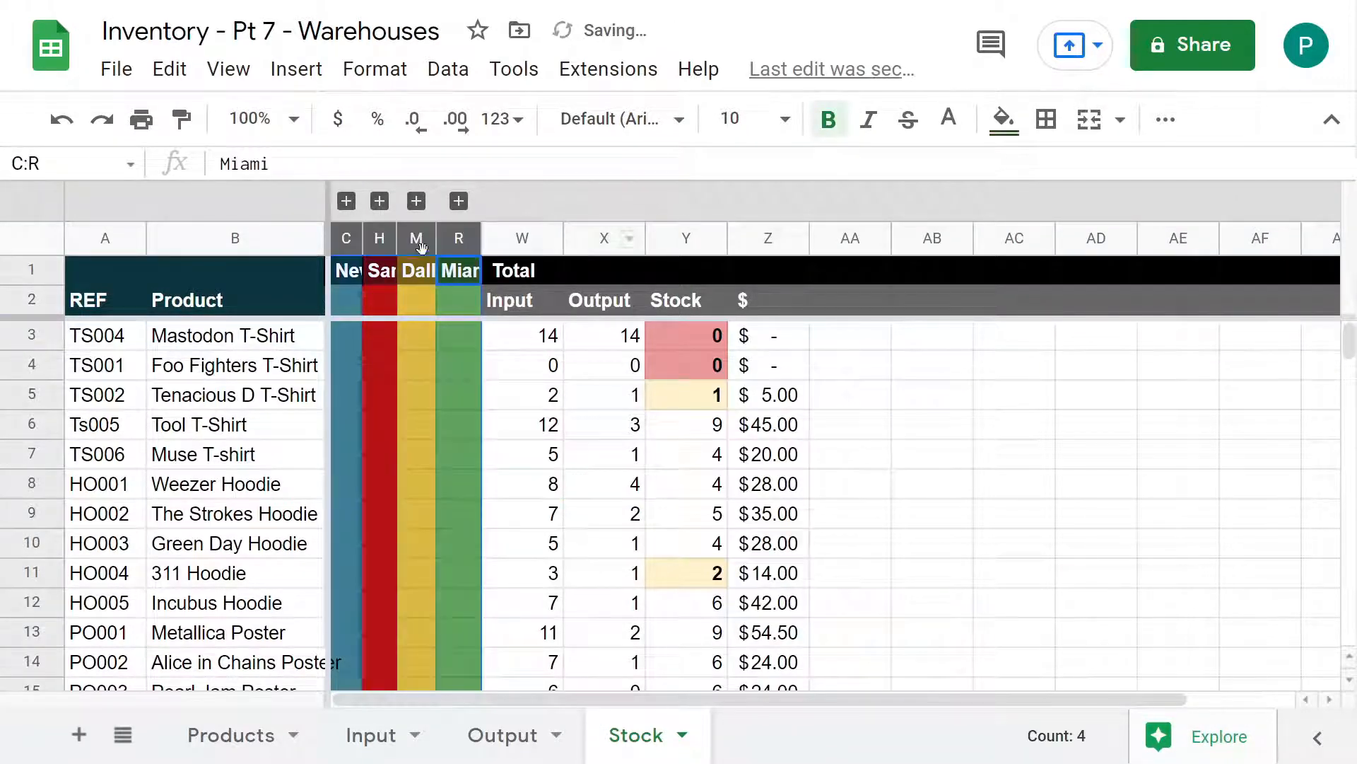
# Unhide the columns from C to W so all four warehouse groups are expanded at once
pyautogui.moveTo(513, 244); pyautogui.dragTo(359, 240)
pyautogui.rightClick(462, 231)
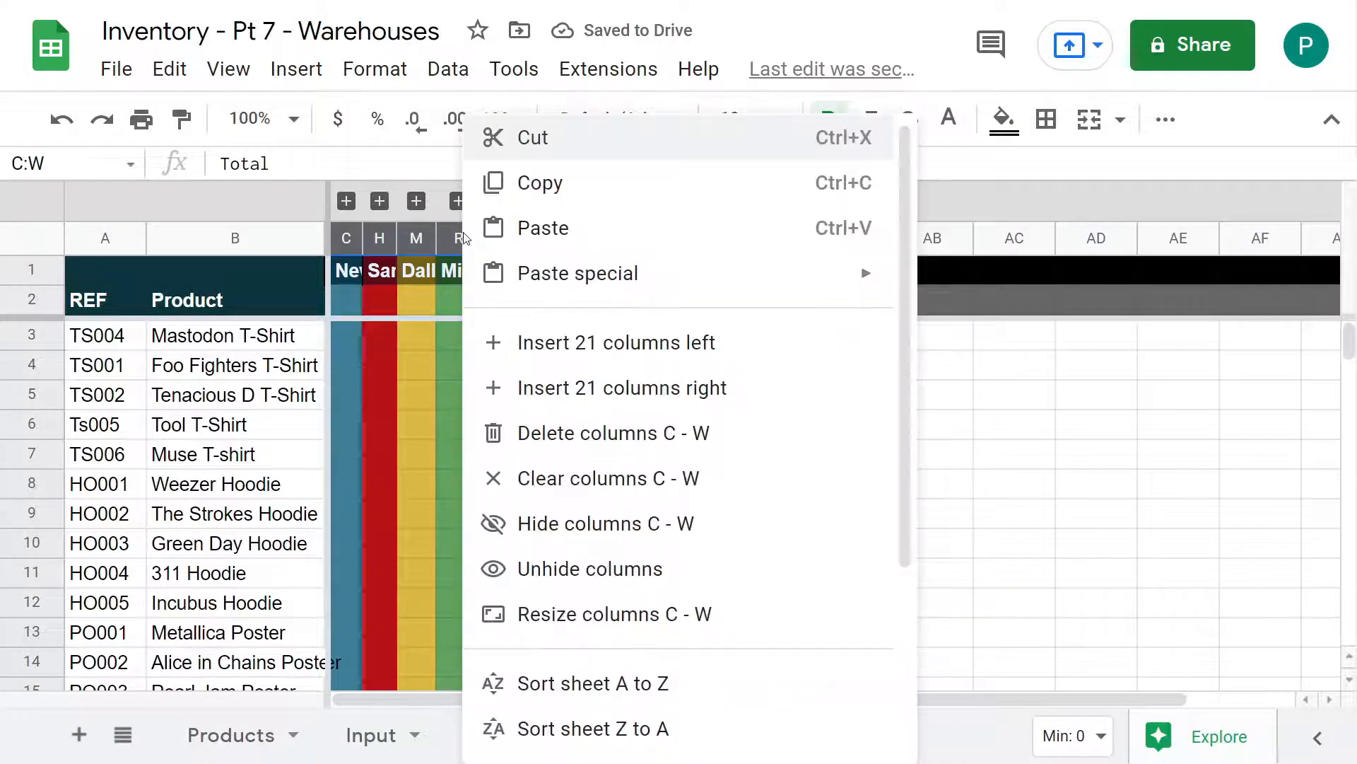
pyautogui.scroll(-3, 664, 438)
pyautogui.scroll(3, 587, 373)
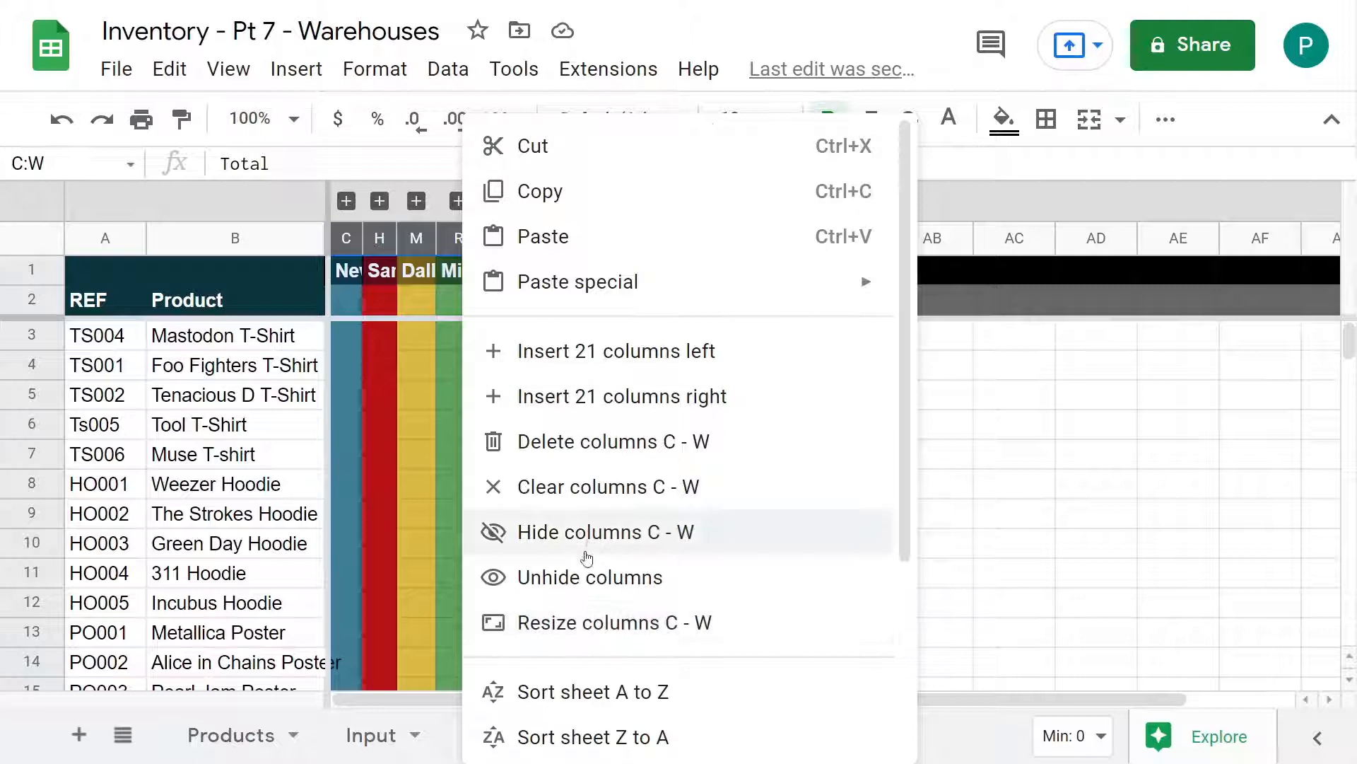
pyautogui.click(590, 576)
pyautogui.click(711, 456)
# Review row 7 across the expanded warehouse blocks towards the totals and return to its REF cell A7
pyautogui.press('Right')
pyautogui.press('Right')
pyautogui.press('Right')
pyautogui.press('Right')
pyautogui.press('Right')
pyautogui.press('Right')
pyautogui.press('Right')
pyautogui.press('Right')
pyautogui.press('Right')
pyautogui.press('Right')
pyautogui.press('Right')
pyautogui.press('Right')
pyautogui.press('Right')
pyautogui.press('Right')
pyautogui.press('Right')
pyautogui.press('Right')
pyautogui.press('Right')
pyautogui.press('Right')
pyautogui.press('Right')
pyautogui.press('Right')
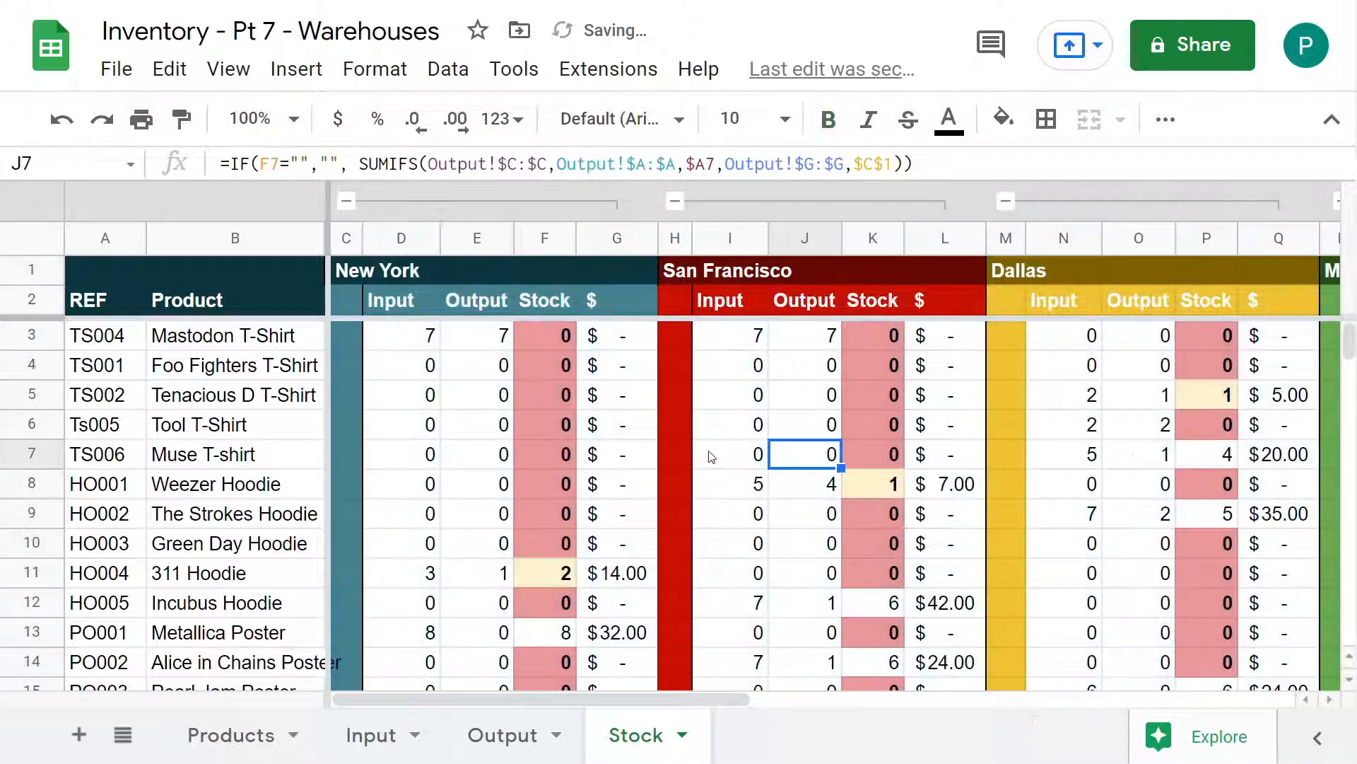
pyautogui.press('Left')
pyautogui.press('Left')
pyautogui.press('Left')
pyautogui.press('Left')
pyautogui.press('Left')
pyautogui.press('Left')
pyautogui.press('Left')
pyautogui.press('Left')
pyautogui.press('Left')
pyautogui.press('Left')
pyautogui.press('Left')
pyautogui.press('Left')
pyautogui.press('Left')
pyautogui.press('Left')
pyautogui.press('Left')
pyautogui.press('Left')
pyautogui.press('Left')
pyautogui.press('Left')
pyautogui.press('Left')
pyautogui.press('Left')
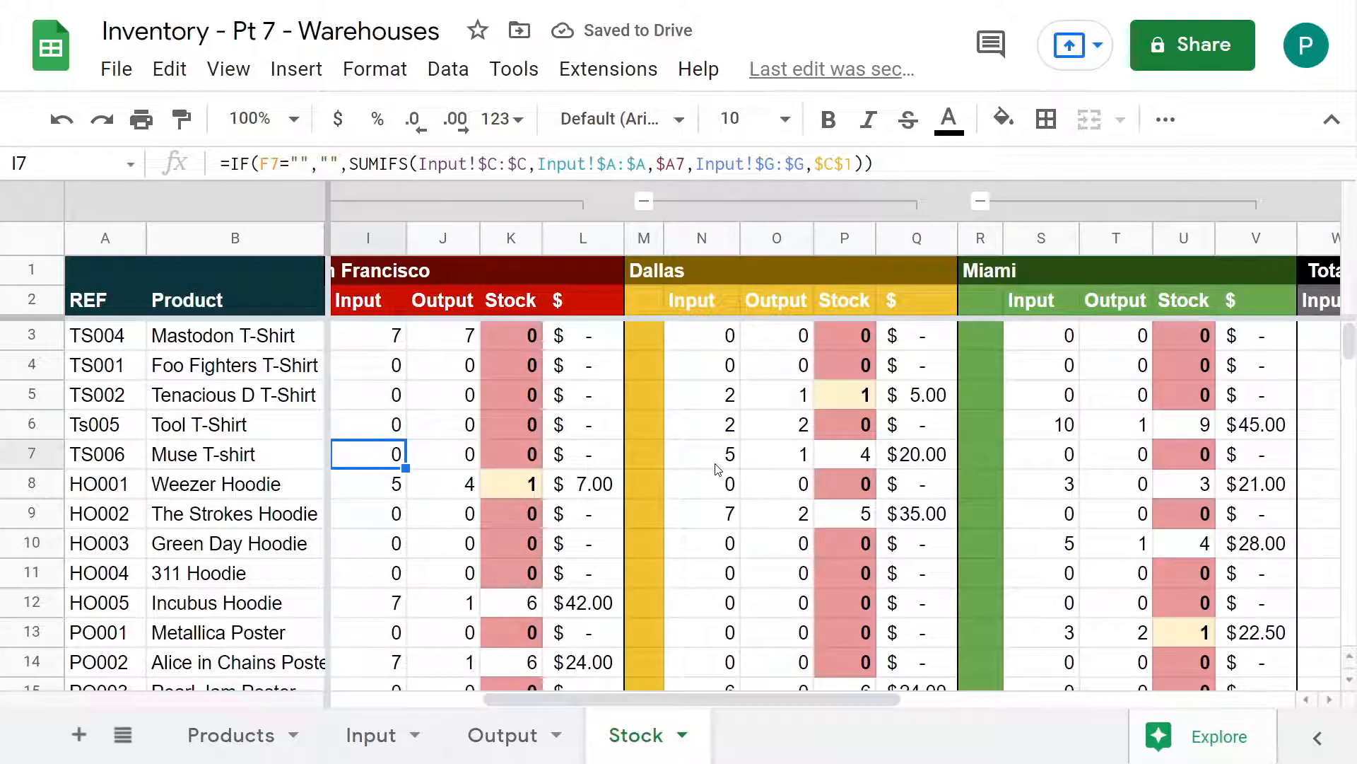
pyautogui.press('Left')
pyautogui.press('Left')
pyautogui.press('Left')
pyautogui.press('Left')
pyautogui.press('Left')
pyautogui.press('Left')
pyautogui.press('Left')
pyautogui.press('Left')
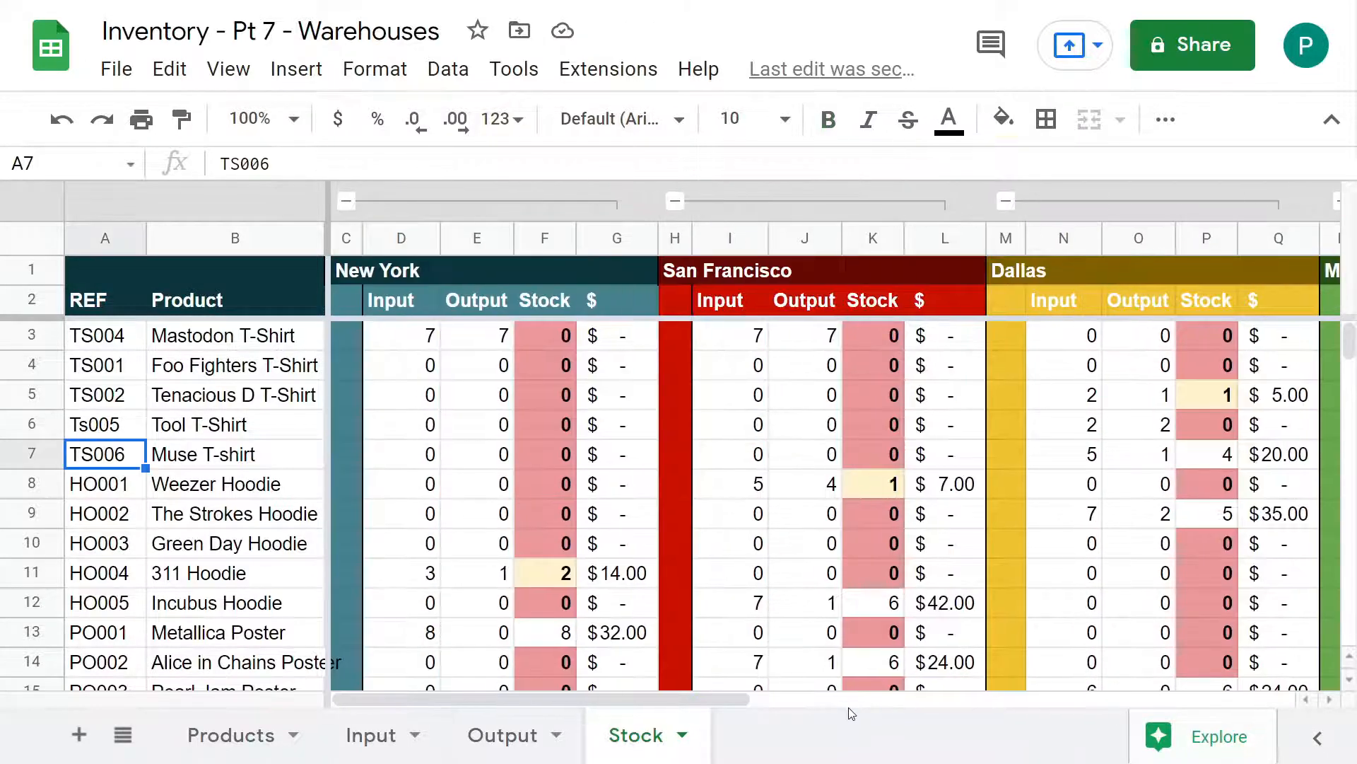